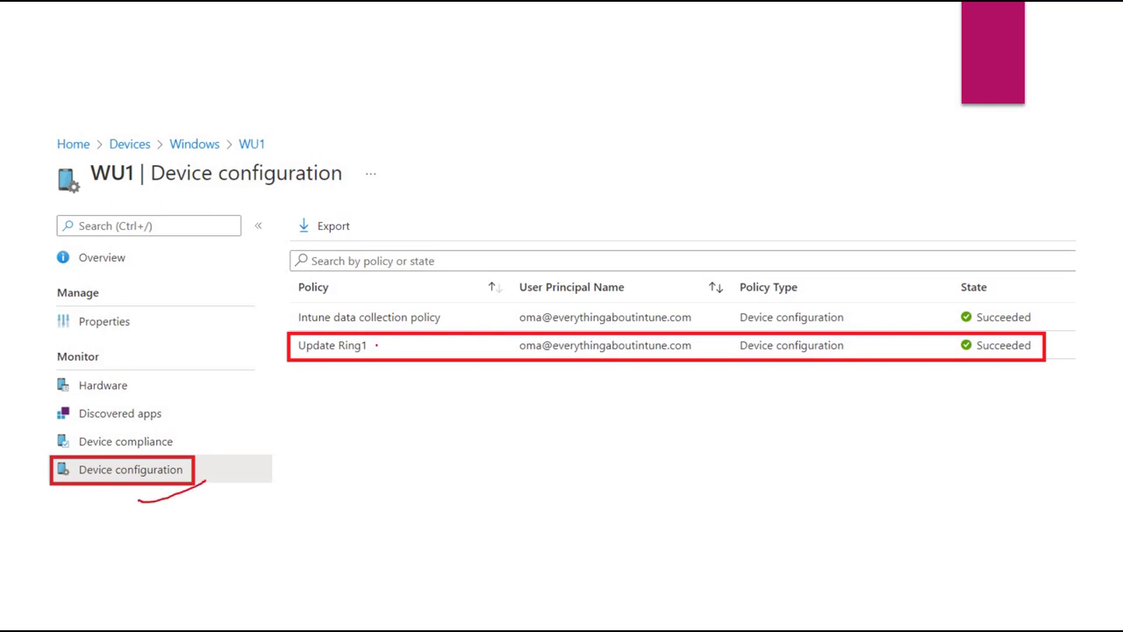
Ink an arrow pointing at the Update Ring1 policy and tick its Succeeded state
mouse_move(298, 397)
mouse_down()
mouse_move(344, 369)
mouse_move(348, 388)
mouse_up()
mouse_move(1047, 351)
mouse_down()
mouse_move(1076, 351)
mouse_move(1106, 327)
mouse_up()
On the verification flowchart, ink a device-side step mark and number SyncML Logs as step 2
key(Left)
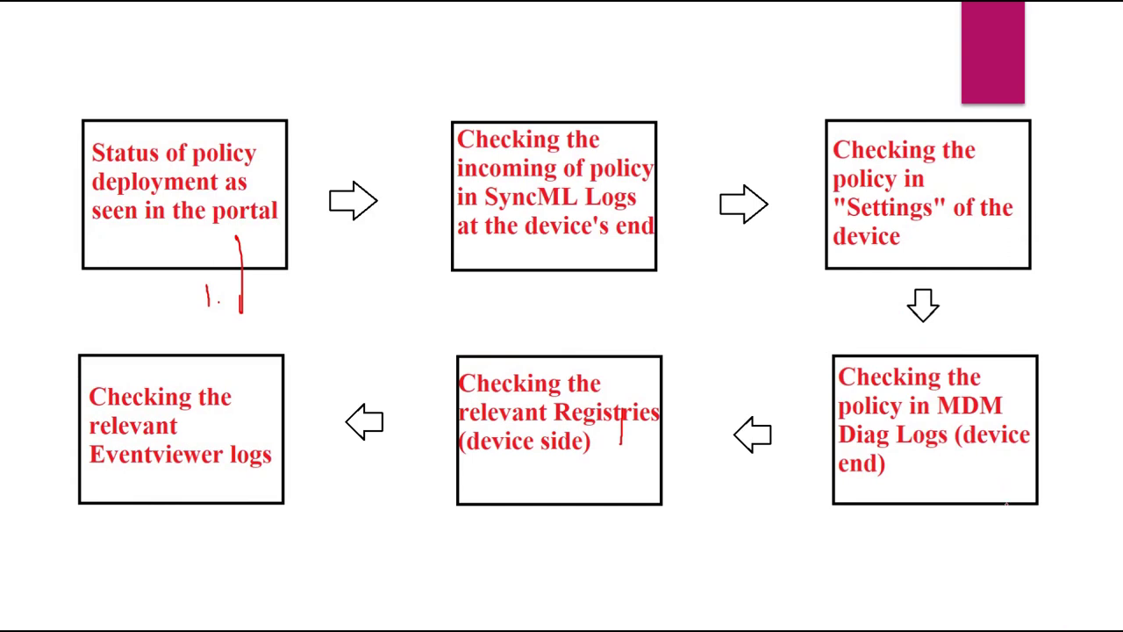
drag(1002, 483, 1007, 509)
mouse_move(561, 91)
mouse_down()
mouse_move(571, 105)
mouse_move(604, 104)
mouse_up()
key(Right)
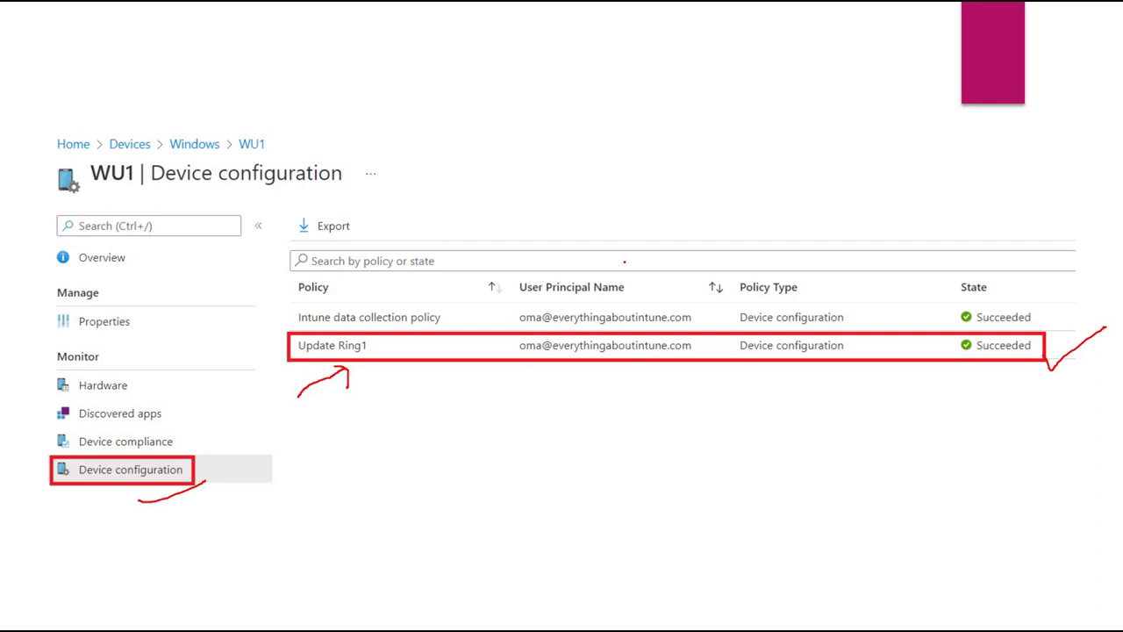
Step past the WU1 Profile Settings slide to the SyncML Viewer screenshot slide
key(Right)
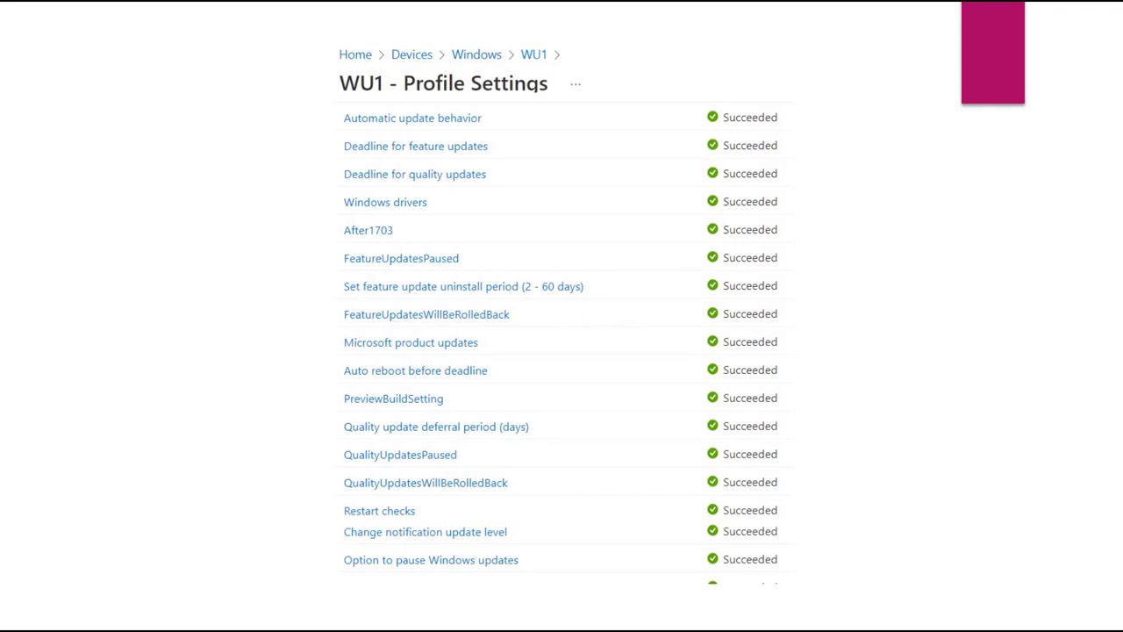
key(Left)
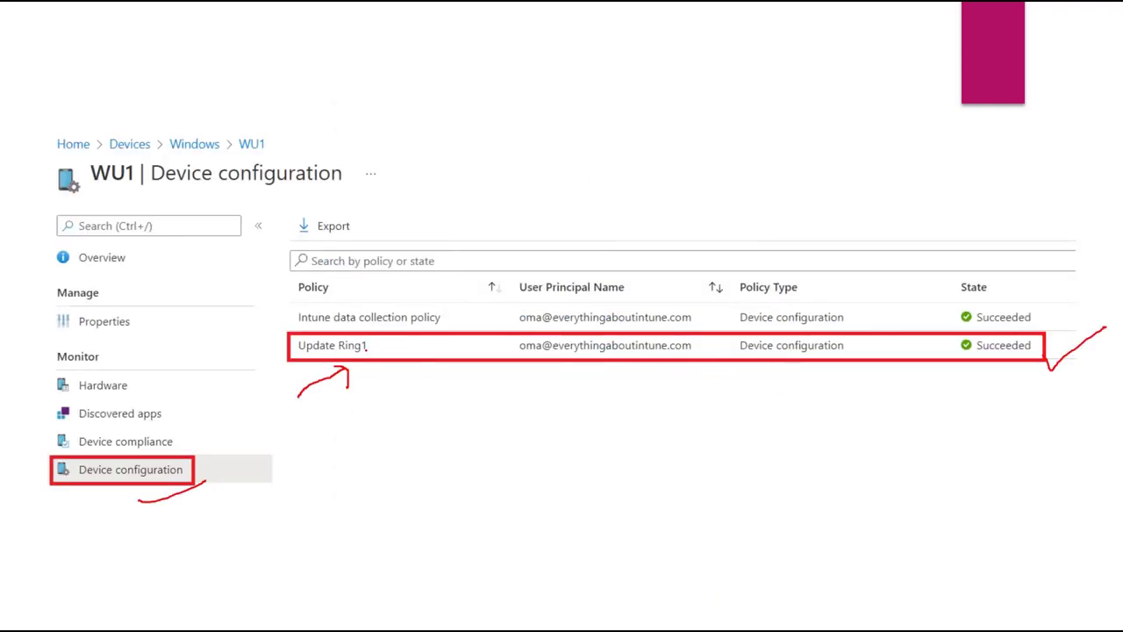
key(Right)
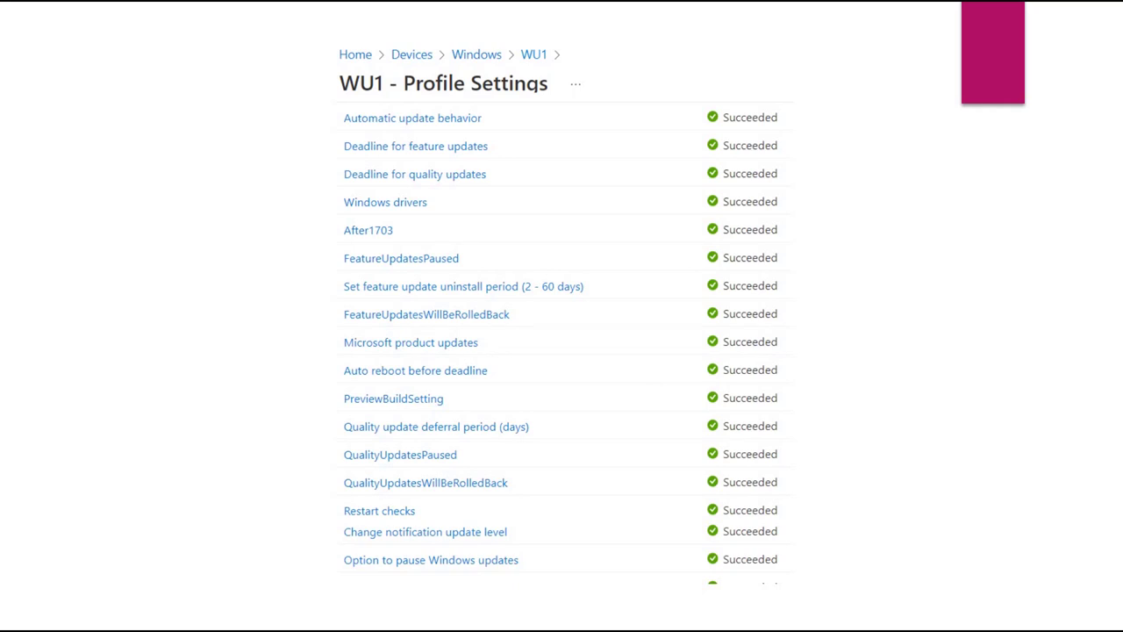
key(Right)
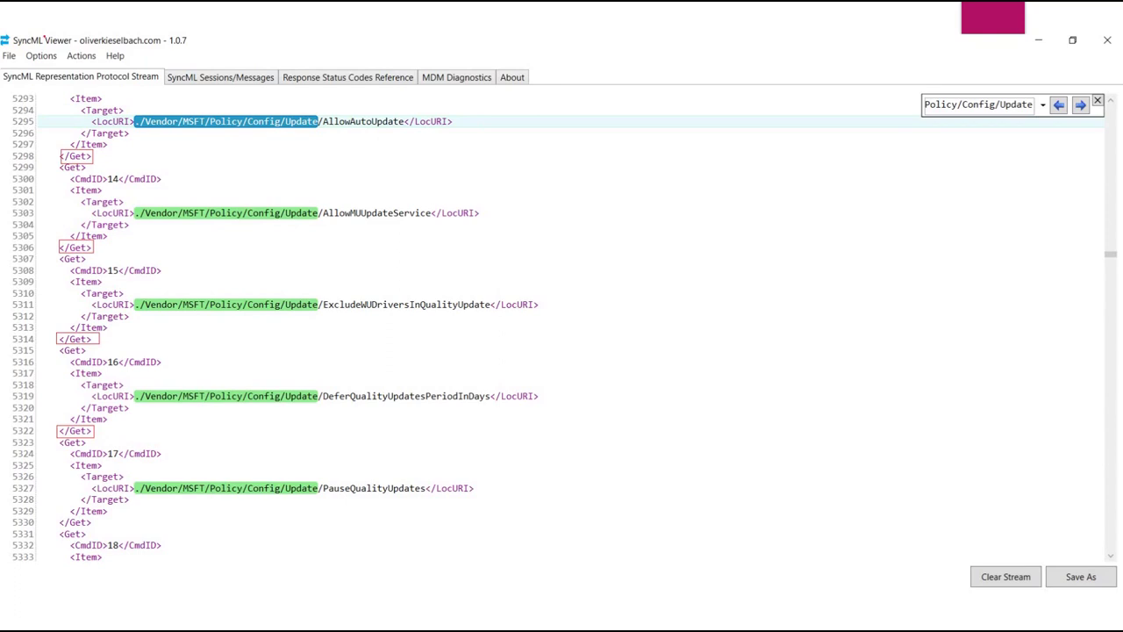
Underline the SyncML Viewer title and mark the closing Get tags on lines 5298–5322
drag(77, 23, 44, 36)
drag(95, 158, 111, 154)
drag(93, 246, 108, 242)
drag(100, 338, 122, 333)
drag(99, 431, 113, 431)
Underline the DeferQualityUpdatesPeriodInDays path, circle Update, bracket PeriodInDays, and mark PauseQualityUpdates
drag(135, 411, 512, 405)
mouse_move(313, 383)
mouse_down()
mouse_move(302, 376)
mouse_move(279, 389)
mouse_move(300, 409)
mouse_move(330, 396)
mouse_move(309, 381)
mouse_up()
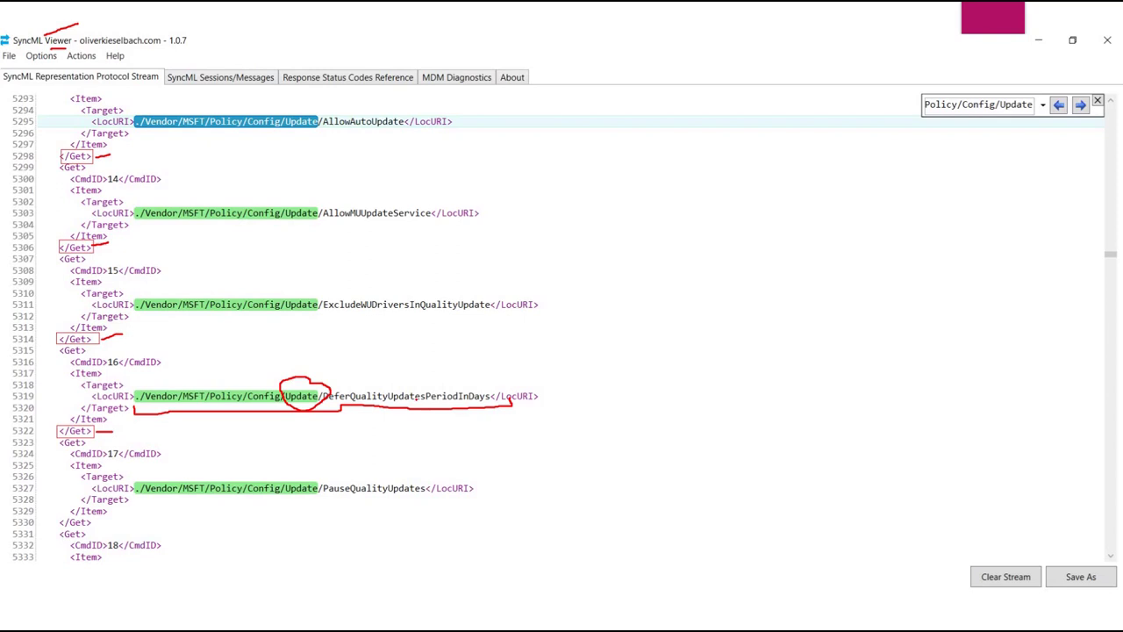
drag(417, 400, 475, 436)
mouse_move(433, 438)
mouse_down()
mouse_move(436, 448)
mouse_move(516, 448)
mouse_move(511, 432)
mouse_up()
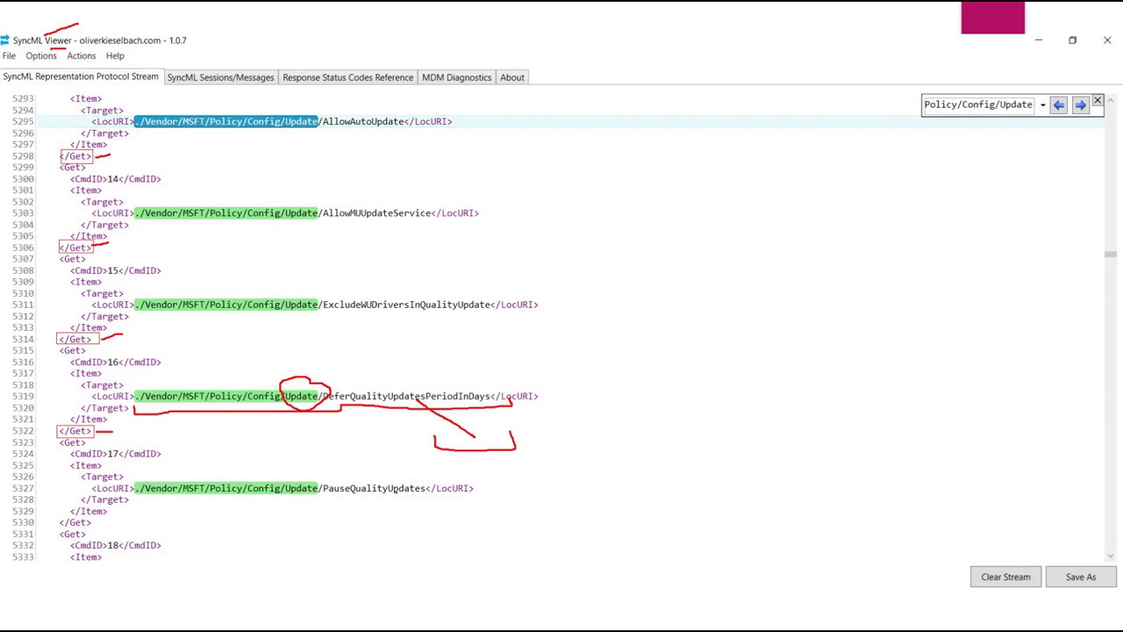
drag(391, 497, 417, 513)
Mark ExcludeWUDriversInQualityUpdate, AllowMUUpdateService and AllowAutoUpdate, circling Update in their paths
drag(387, 315, 446, 316)
drag(378, 225, 426, 243)
mouse_move(313, 102)
mouse_down()
mouse_move(277, 113)
mouse_move(321, 144)
mouse_move(330, 111)
mouse_move(318, 106)
mouse_up()
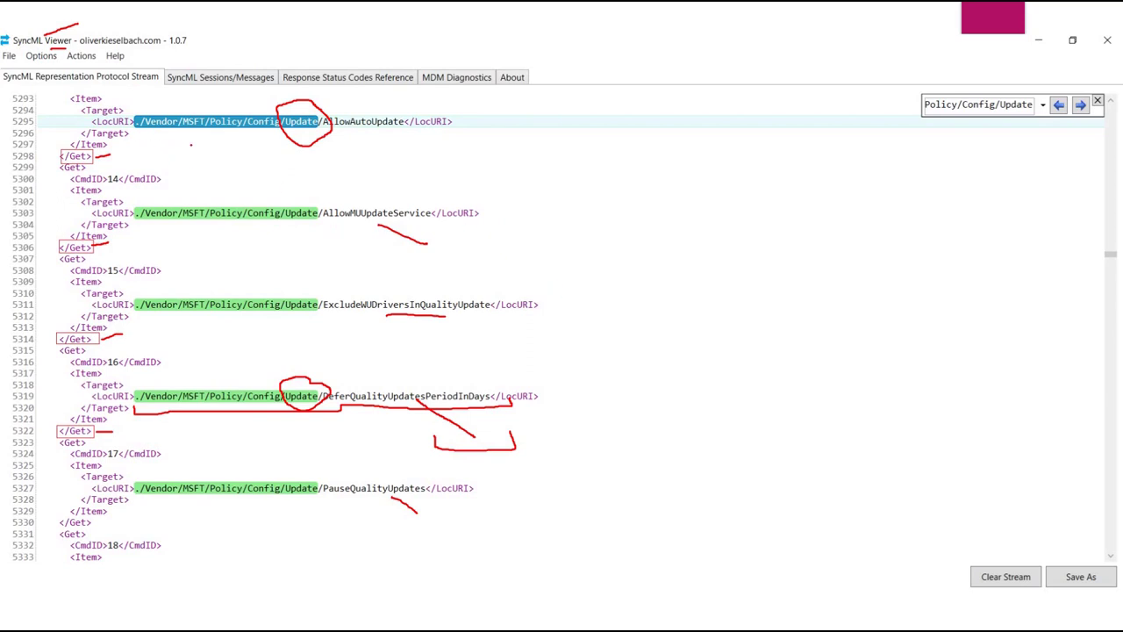
drag(136, 142, 459, 134)
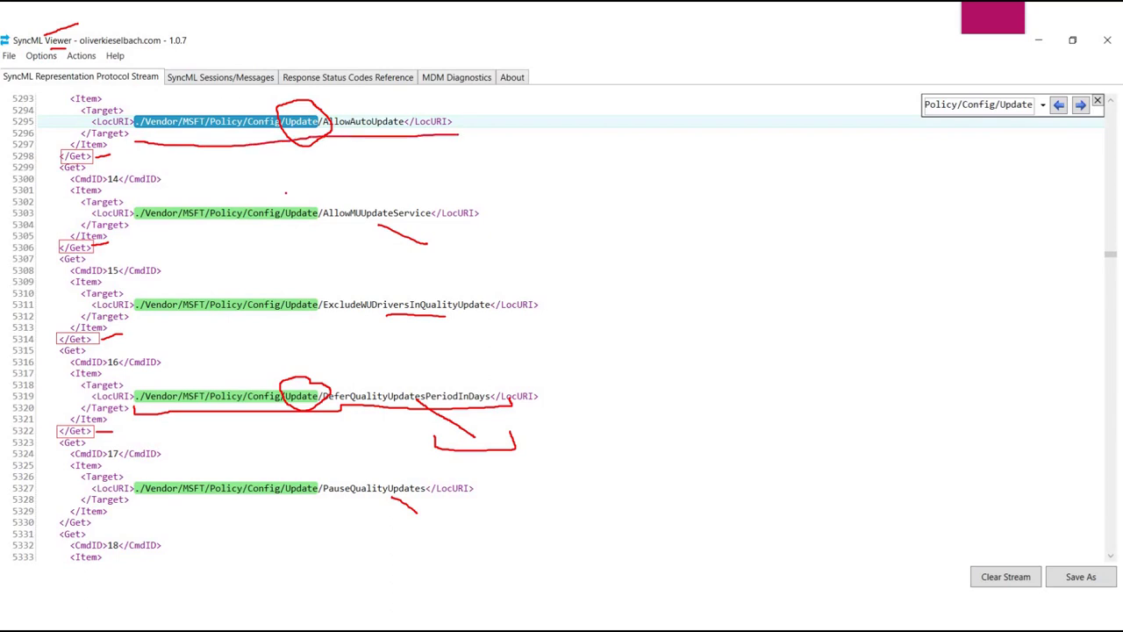
mouse_move(314, 190)
mouse_down()
mouse_move(274, 204)
mouse_move(323, 244)
mouse_move(332, 195)
mouse_move(309, 189)
mouse_up()
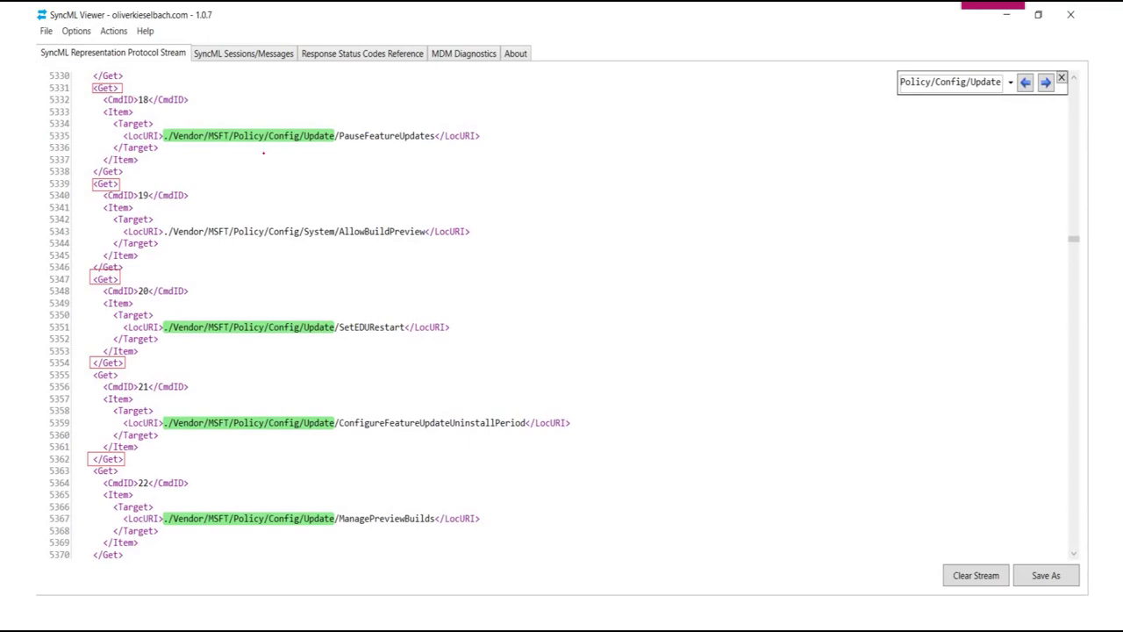
Underline PauseFeatureUpdates, AllowBuildPreview, ManagePreviewBuilds, UpdateNotificationLevel and ConfigureDeadlineNoAutoReboot
drag(302, 149, 420, 152)
drag(355, 246, 392, 248)
drag(528, 507, 492, 516)
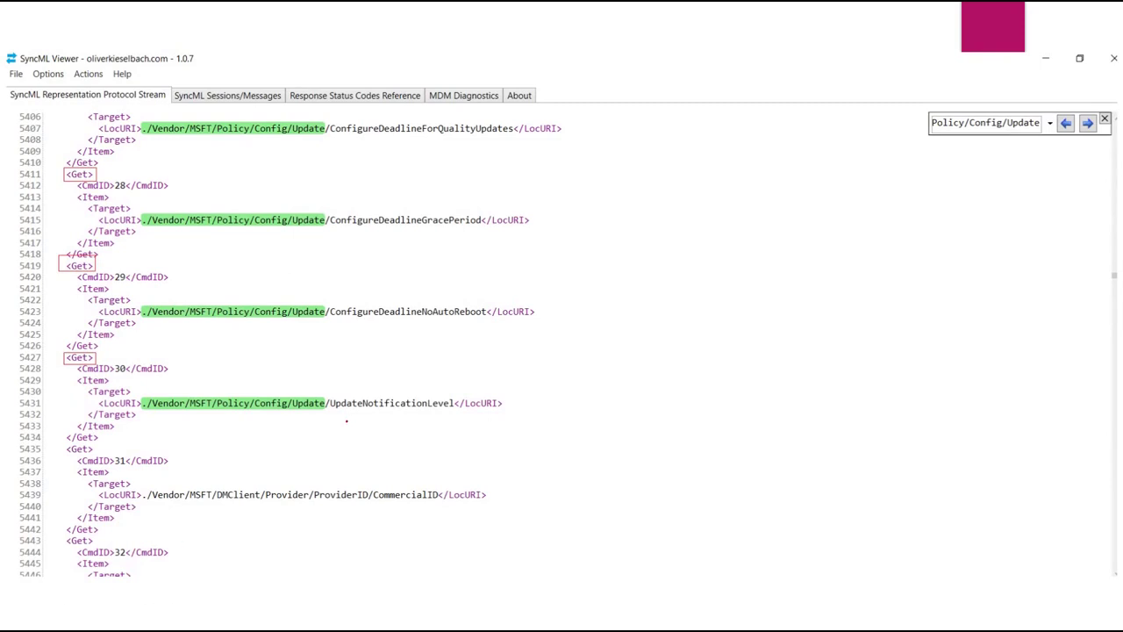
drag(443, 422, 346, 422)
drag(477, 323, 389, 332)
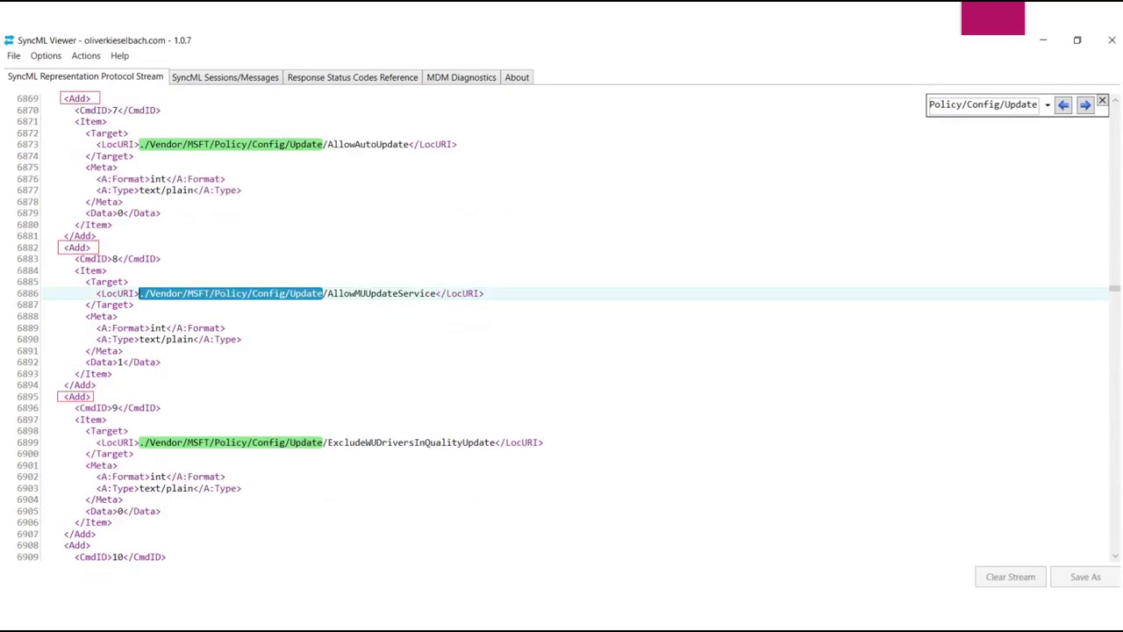
Mark the Add commands on lines 6869 and 6882 and circle AllowAutoUpdate's data value 0
drag(100, 99, 146, 86)
drag(107, 247, 155, 225)
drag(88, 106, 120, 101)
drag(265, 133, 297, 126)
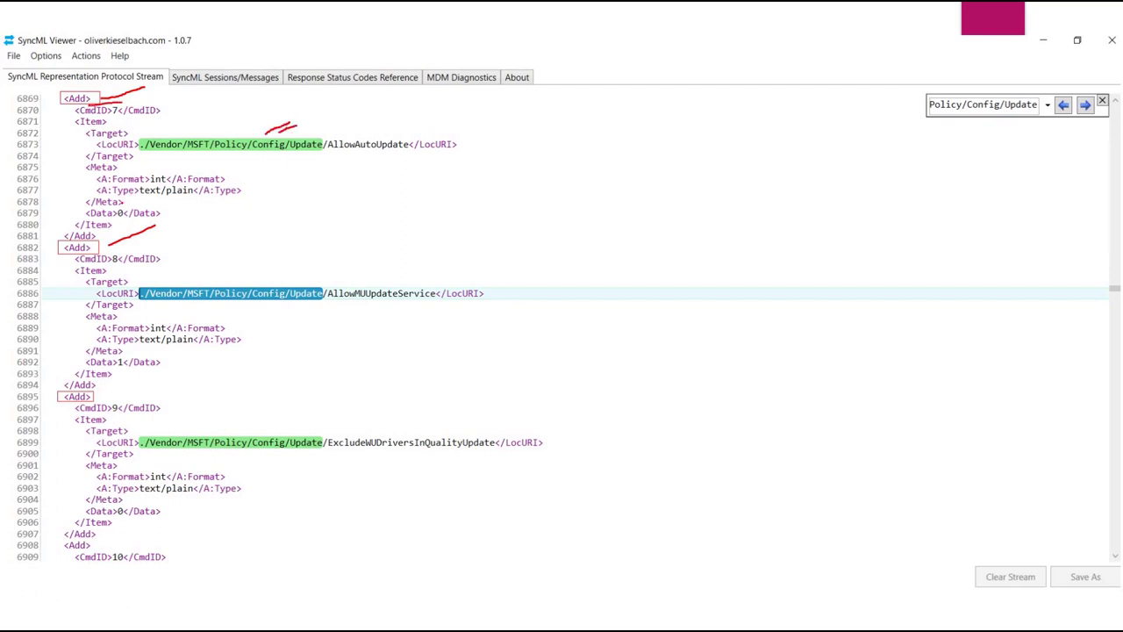
mouse_move(126, 199)
mouse_down()
mouse_move(74, 207)
mouse_move(111, 226)
mouse_move(188, 216)
mouse_move(130, 195)
mouse_up()
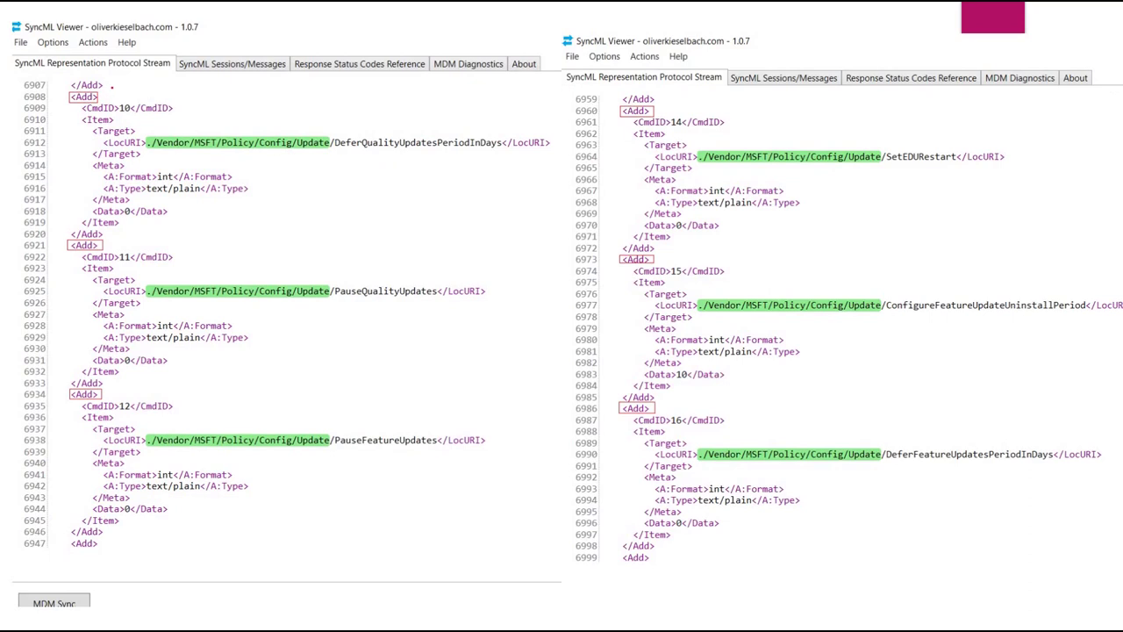
Underline DeferQualityUpdatesPeriodInDays and PauseQualityUpdates and circle each one's data value 0
drag(102, 95, 113, 87)
drag(341, 154, 504, 156)
mouse_move(121, 195)
mouse_down()
mouse_move(88, 205)
mouse_move(167, 222)
mouse_move(172, 204)
mouse_move(123, 200)
mouse_up()
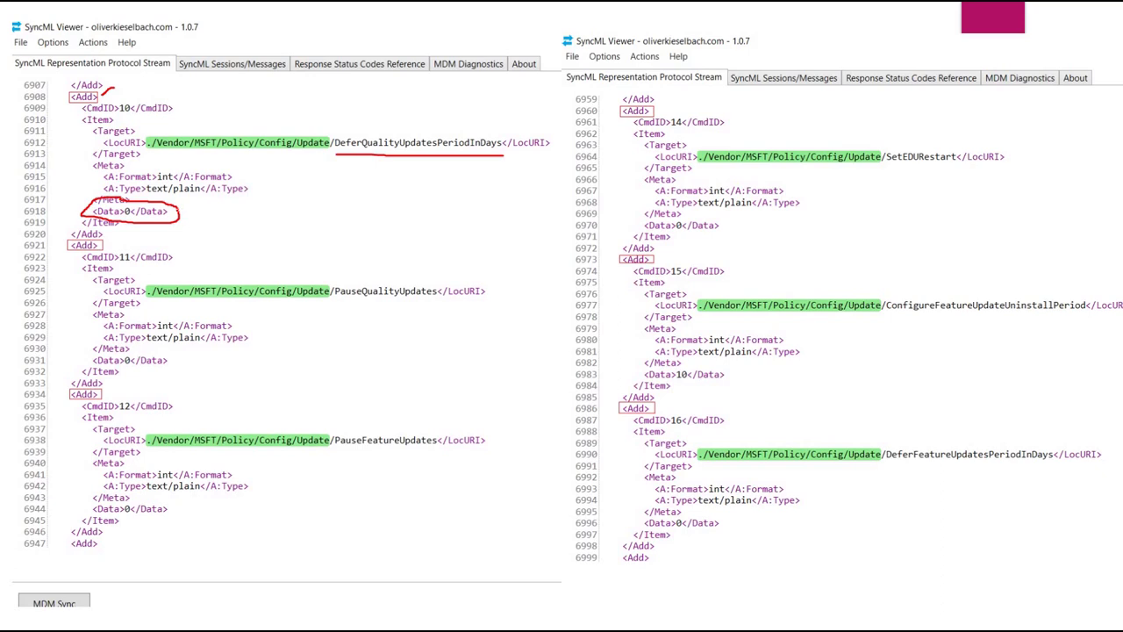
drag(216, 203, 179, 210)
drag(334, 301, 442, 299)
mouse_move(128, 344)
mouse_down()
mouse_move(119, 367)
mouse_move(151, 357)
mouse_move(132, 346)
mouse_up()
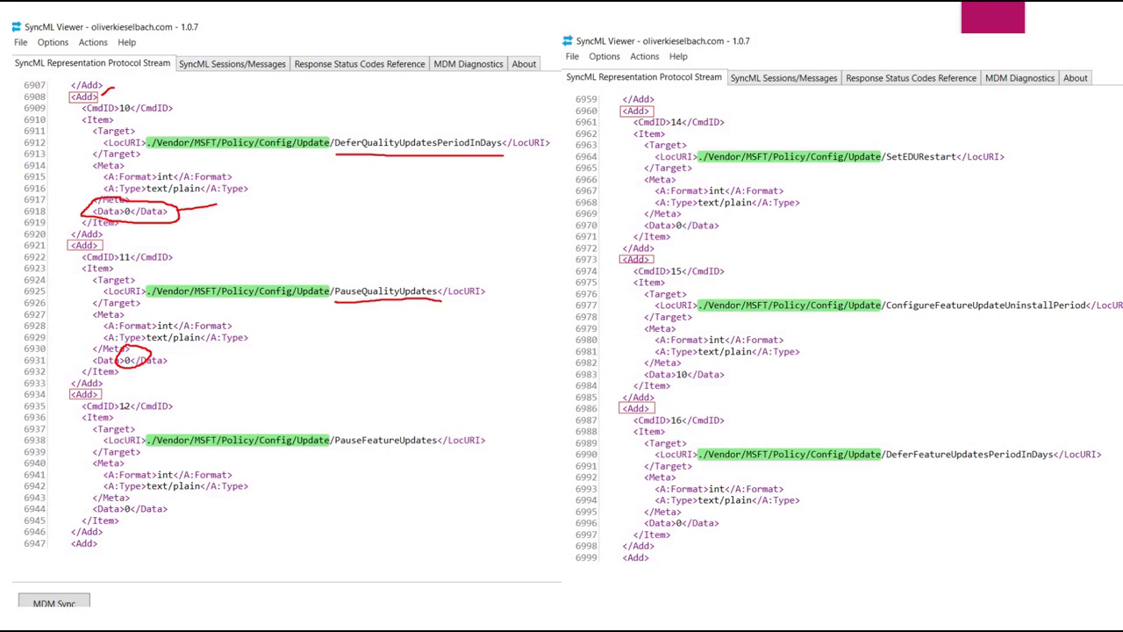
drag(178, 351, 150, 359)
Mark the Add commands on lines 6960, 6973 and 6986 and their data values
drag(617, 113, 638, 105)
drag(618, 263, 641, 253)
drag(613, 419, 631, 407)
mouse_move(858, 280)
mouse_down()
mouse_move(883, 323)
mouse_move(889, 290)
mouse_move(859, 282)
mouse_up()
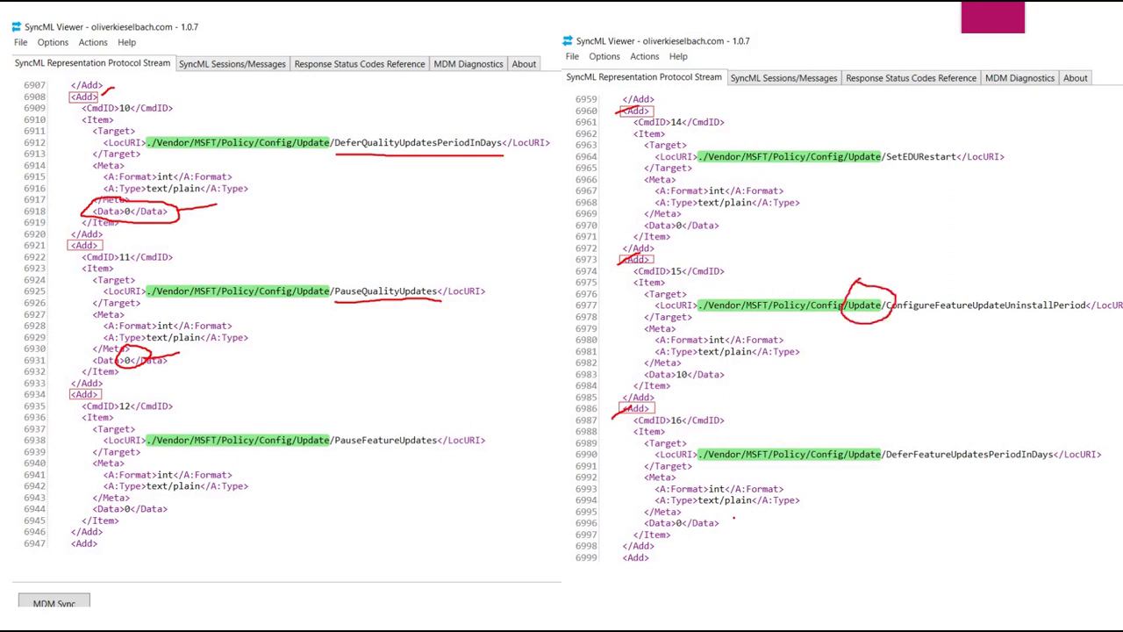
drag(725, 525, 740, 517)
drag(723, 226, 734, 223)
On the next slide, mark the quality deadline, grace period and ConfigureDeadlineNoAutoReboot entries
key(Right)
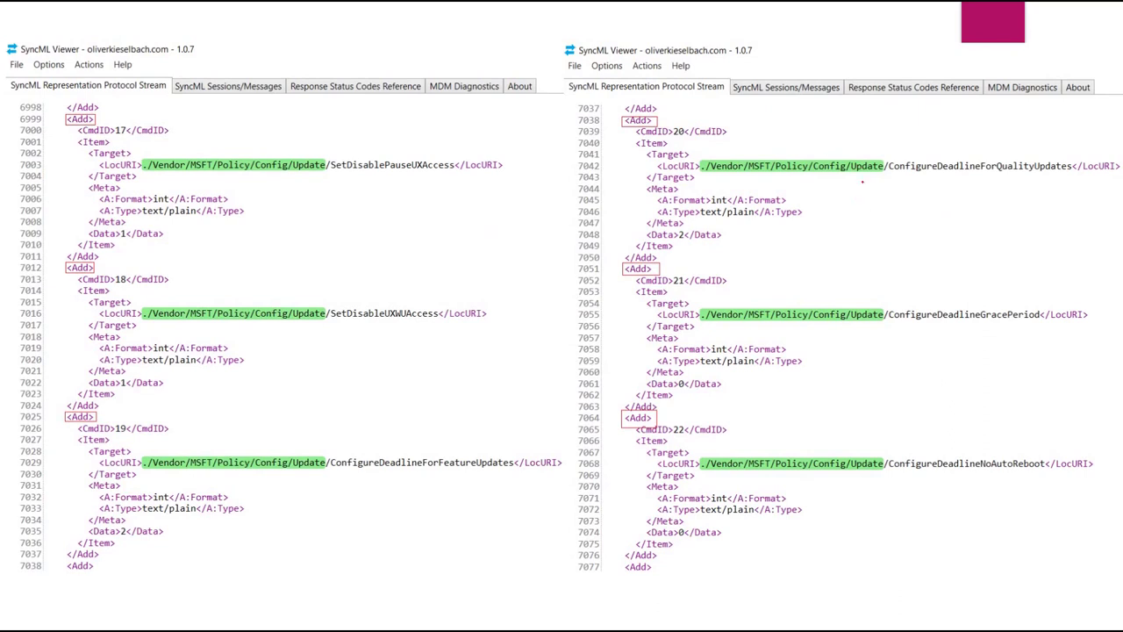
drag(863, 184, 863, 217)
drag(862, 332, 859, 383)
mouse_move(895, 478)
mouse_down()
mouse_move(1034, 483)
mouse_move(1061, 467)
mouse_up()
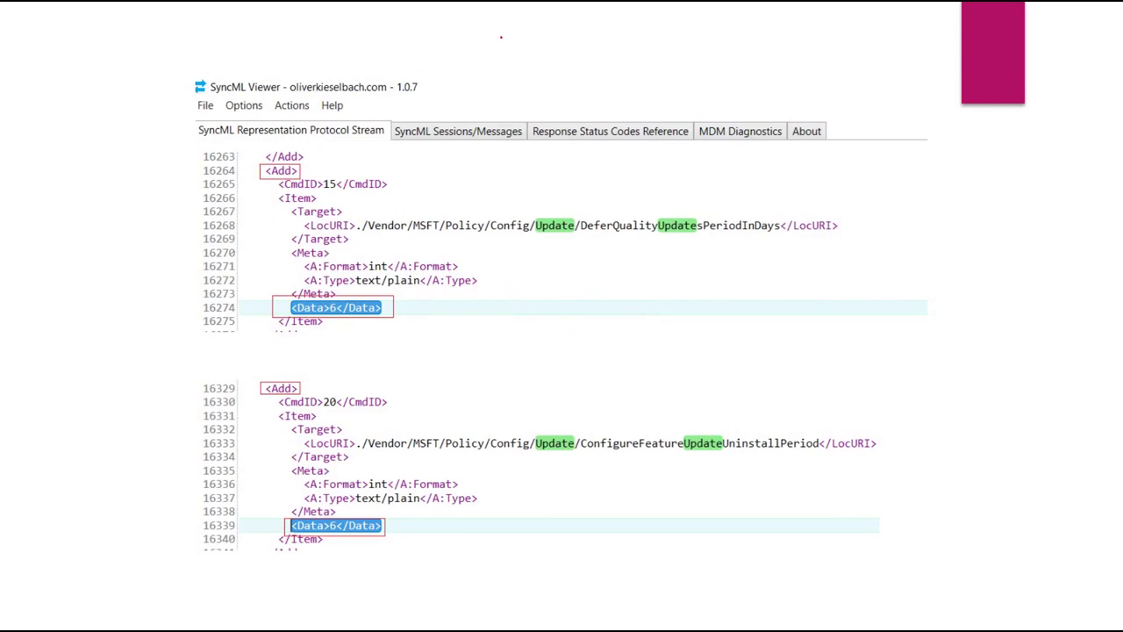
Point at the CmdID 15 Add command, circle Update, and underline DeferQualityUpdatesPeriodInDays
drag(305, 170, 368, 155)
mouse_move(568, 205)
mouse_down()
mouse_move(533, 204)
mouse_move(527, 242)
mouse_move(595, 230)
mouse_move(564, 207)
mouse_up()
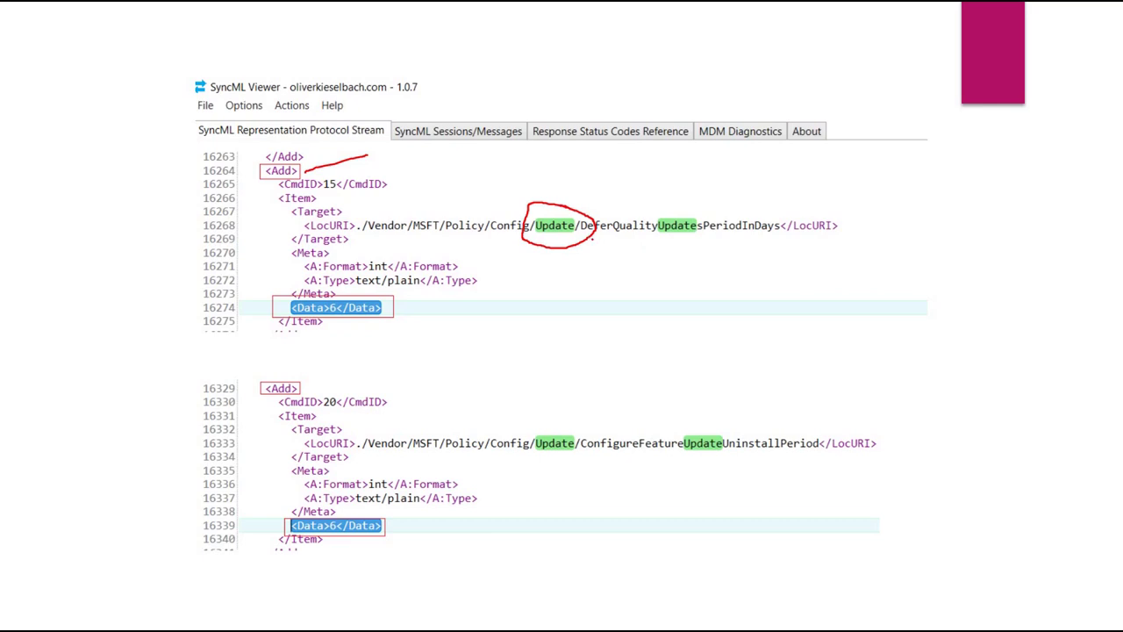
mouse_move(583, 230)
mouse_down()
mouse_move(625, 241)
mouse_move(779, 232)
mouse_up()
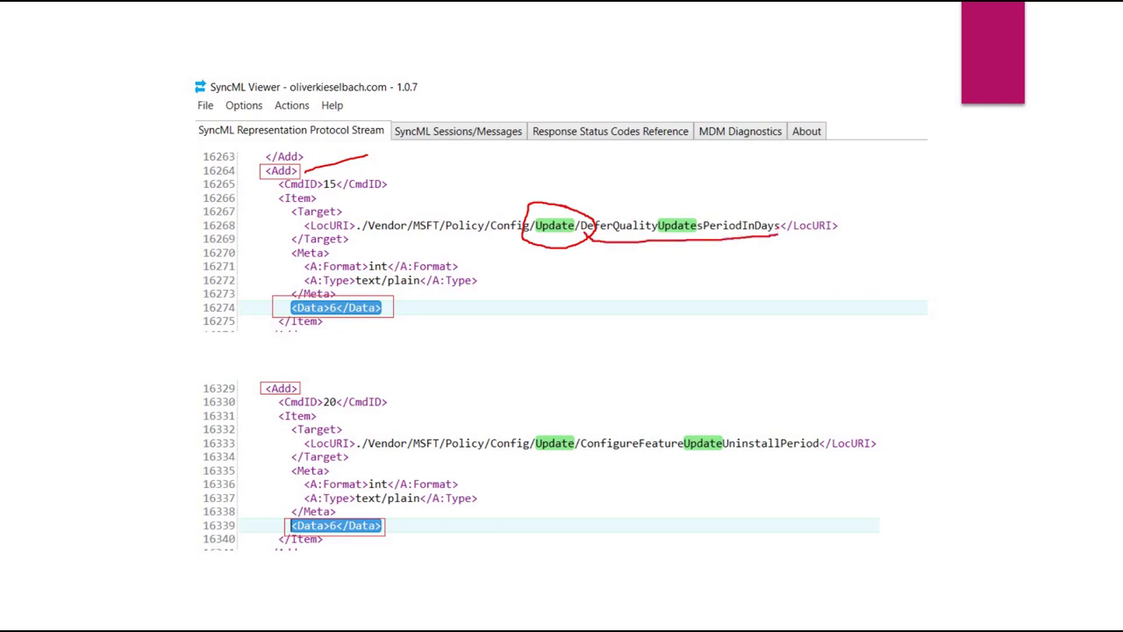
Circle the quality deferral value 6 on both the Intune settings and SyncML slides
key(Left)
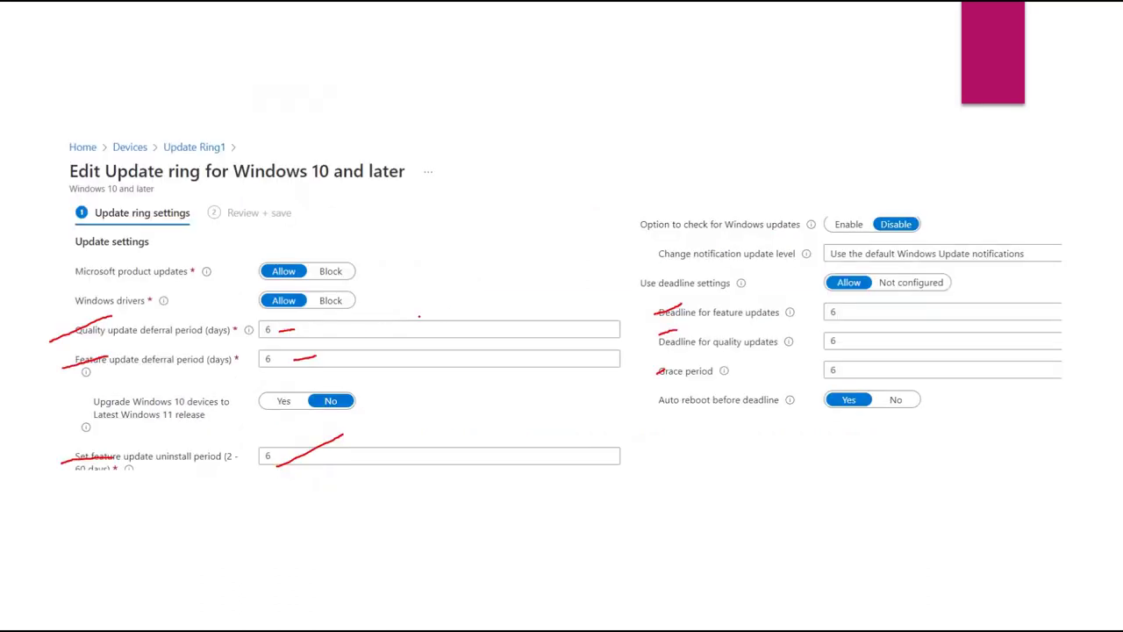
drag(358, 335, 420, 317)
mouse_move(288, 319)
mouse_down()
mouse_move(261, 317)
mouse_move(255, 333)
mouse_move(280, 318)
mouse_up()
key(Right)
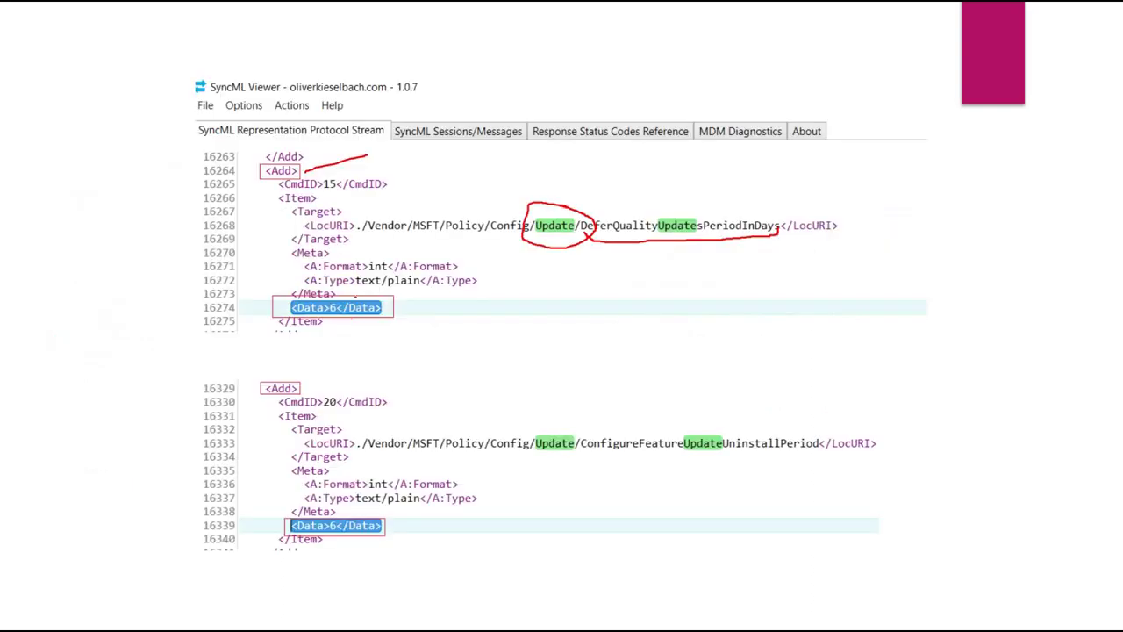
mouse_move(354, 293)
mouse_down()
mouse_move(315, 306)
mouse_move(355, 323)
mouse_move(359, 297)
mouse_up()
key(Left)
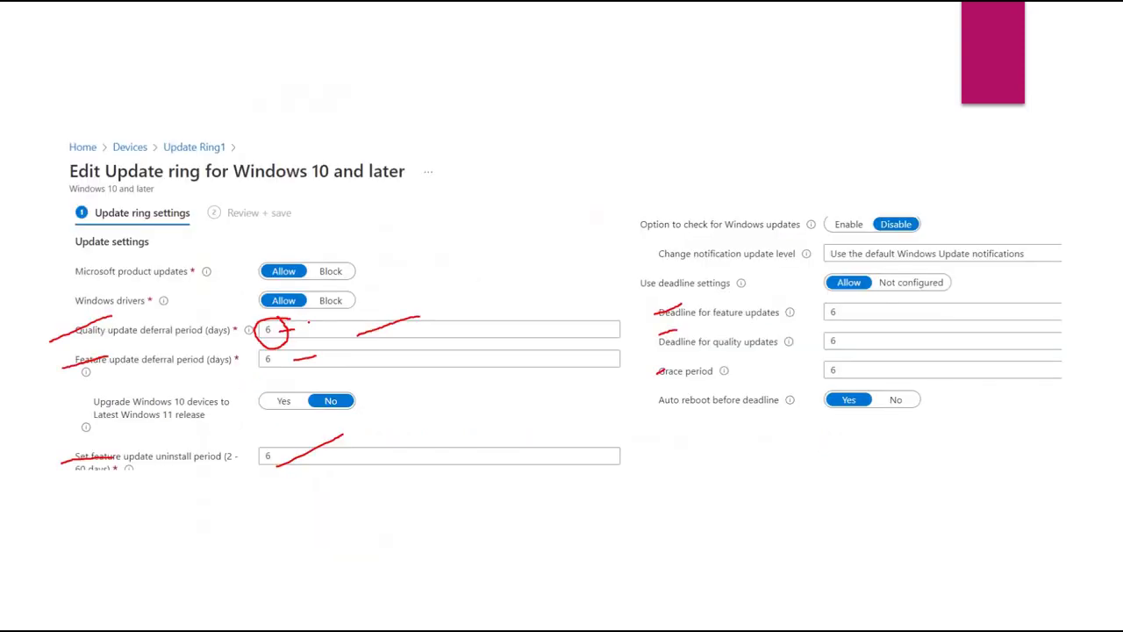
mouse_move(333, 332)
mouse_down()
mouse_move(320, 327)
mouse_move(333, 325)
mouse_up()
key(Right)
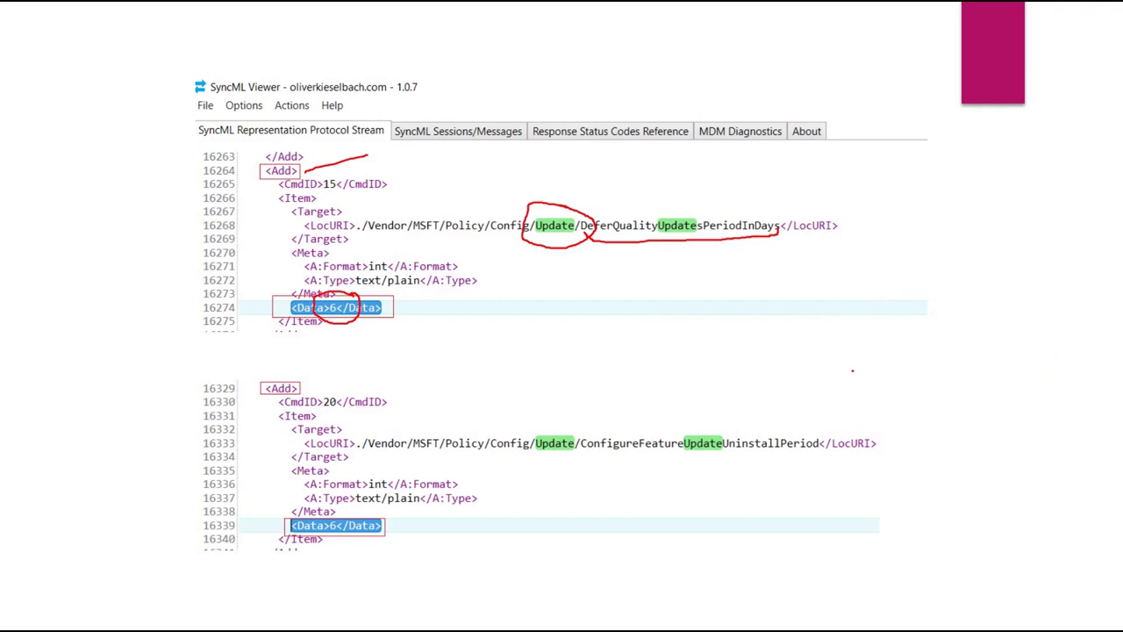
Underline ConfigureFeatureUpdateUninstallPeriod, mark its value 6, and advance to the next slide
mouse_move(802, 187)
mouse_down()
mouse_move(748, 223)
mouse_move(691, 212)
mouse_move(660, 239)
mouse_move(707, 225)
mouse_up()
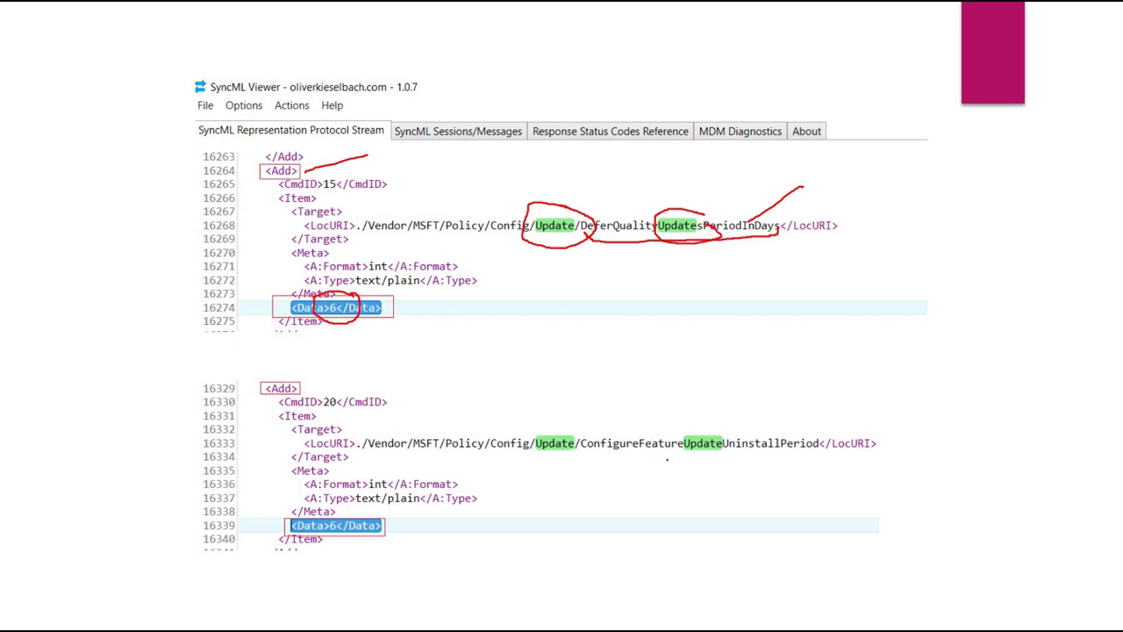
drag(611, 460, 836, 457)
drag(424, 520, 385, 527)
key(Right)
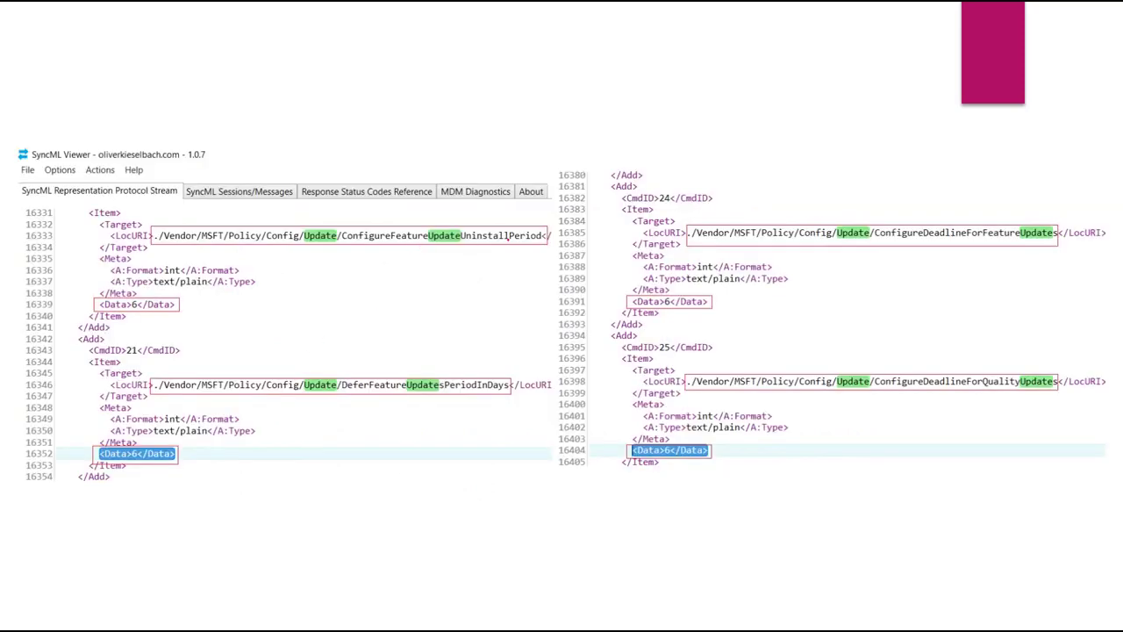
Mark the uninstall period and DeferFeatureUpdatesPeriodInDays settings and their values of 6
drag(509, 239, 531, 252)
drag(187, 299, 259, 281)
drag(402, 387, 481, 407)
drag(188, 457, 234, 445)
Underline the feature and quality update deadline entries and circle their values of 6
drag(960, 240, 973, 282)
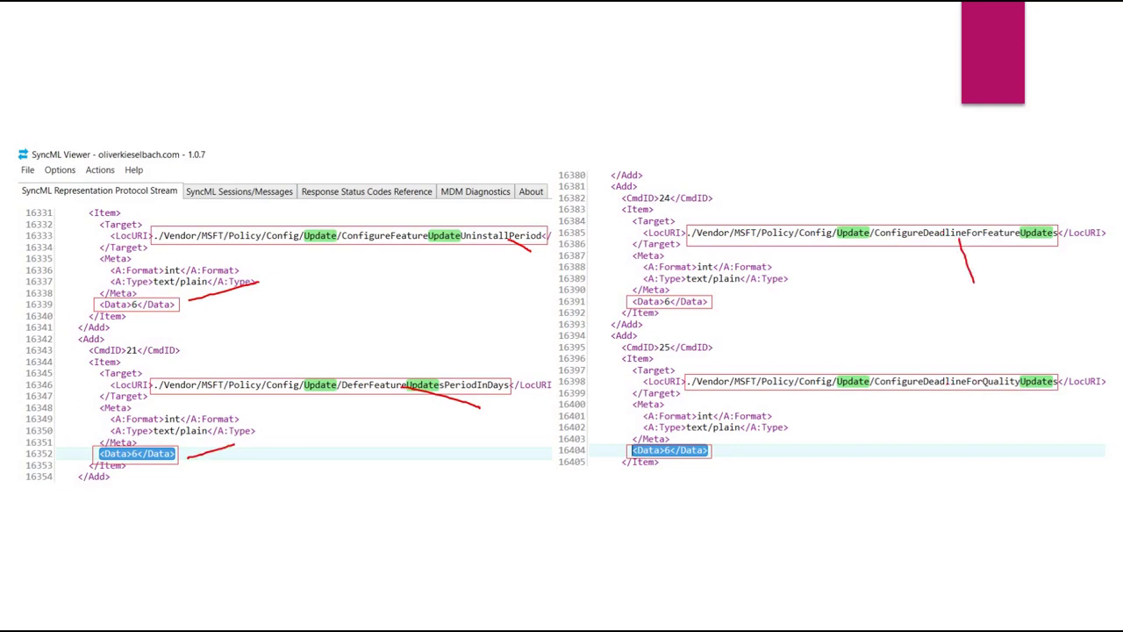
drag(948, 387, 968, 419)
drag(992, 240, 1055, 243)
drag(1014, 395, 1031, 391)
mouse_move(664, 462)
mouse_down()
mouse_move(682, 444)
mouse_move(660, 438)
mouse_up()
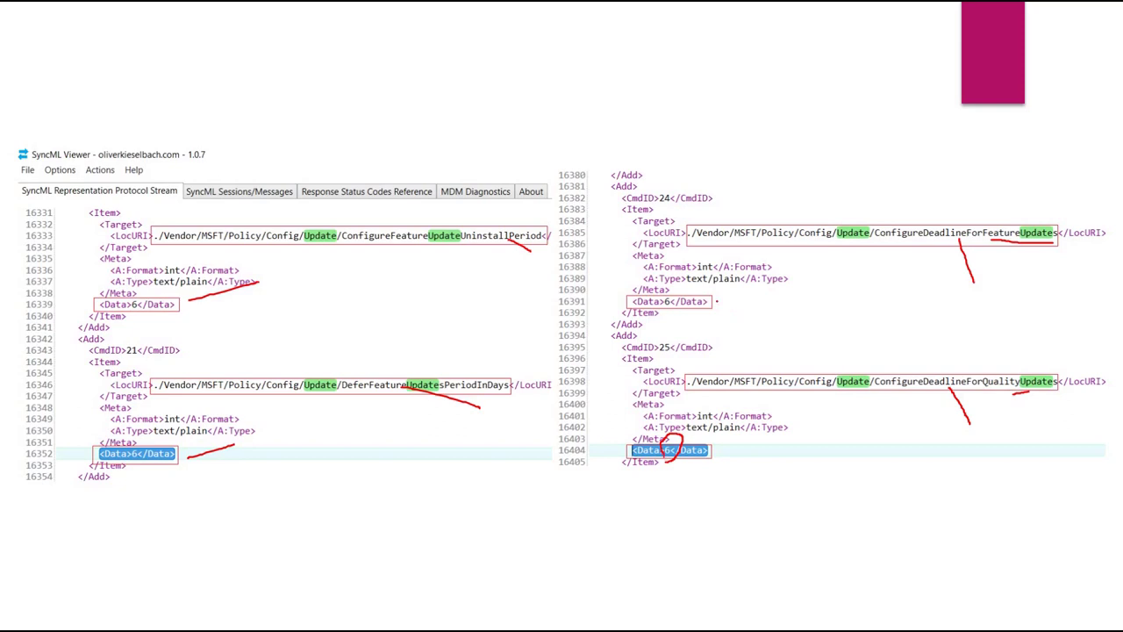
mouse_move(679, 290)
mouse_down()
mouse_move(655, 302)
mouse_move(686, 300)
mouse_move(678, 291)
mouse_up()
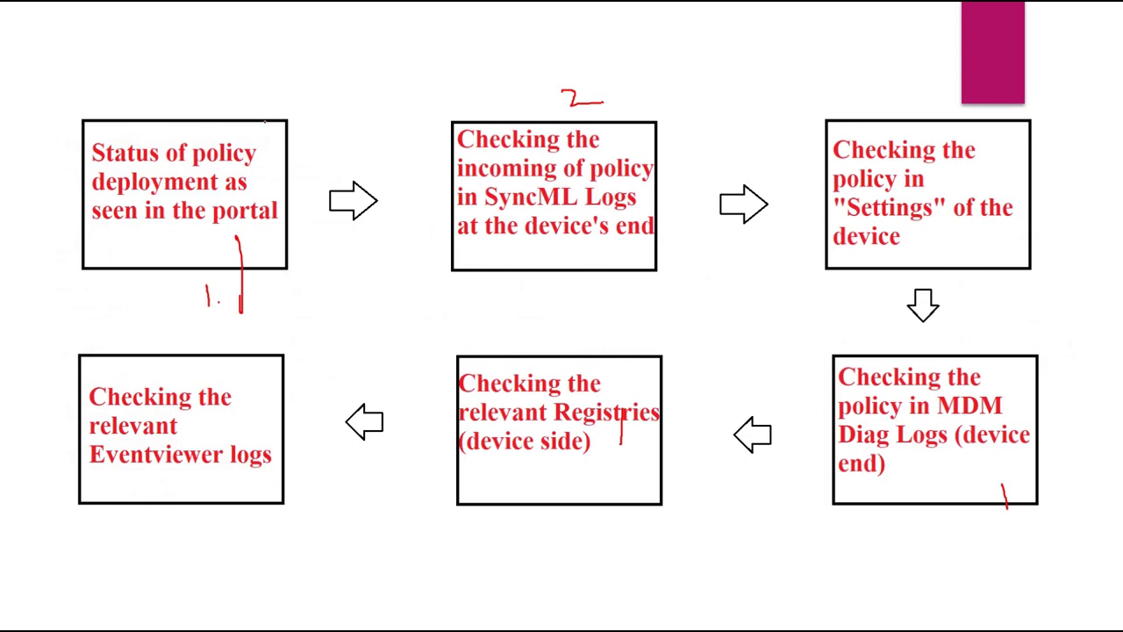
Ink a mark on all six flowchart steps, from portal deployment status to Eventviewer logs
drag(261, 120, 289, 75)
mouse_move(639, 56)
mouse_down()
mouse_move(641, 90)
mouse_move(665, 60)
mouse_move(654, 72)
mouse_move(664, 86)
mouse_move(693, 58)
mouse_move(687, 84)
mouse_up()
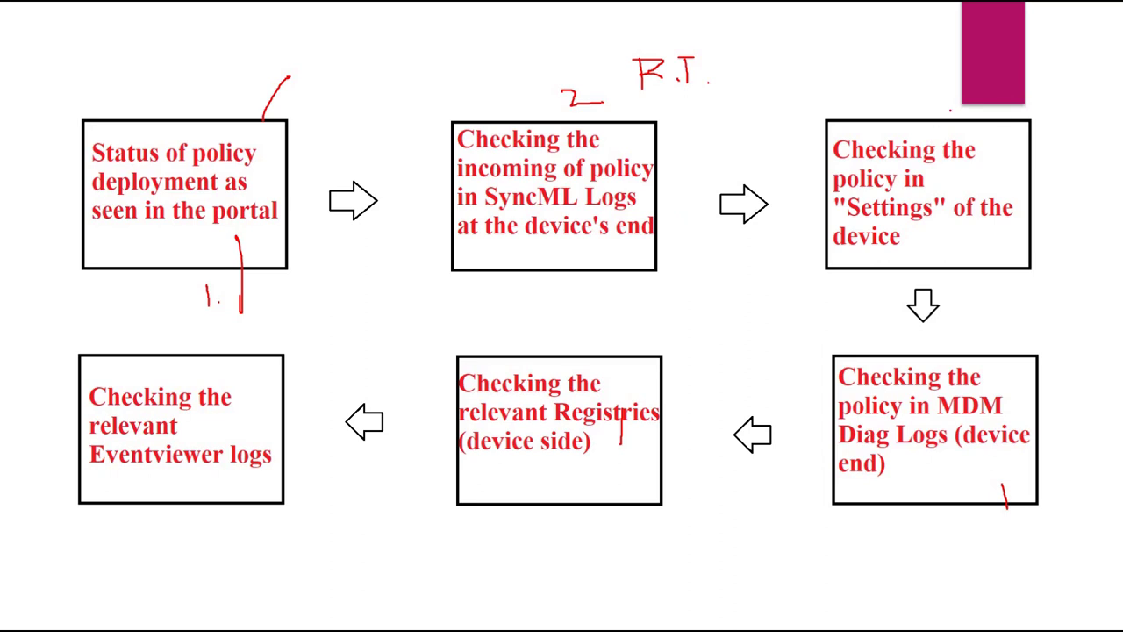
drag(976, 87, 947, 95)
drag(855, 486, 818, 501)
drag(499, 494, 538, 480)
drag(192, 507, 218, 486)
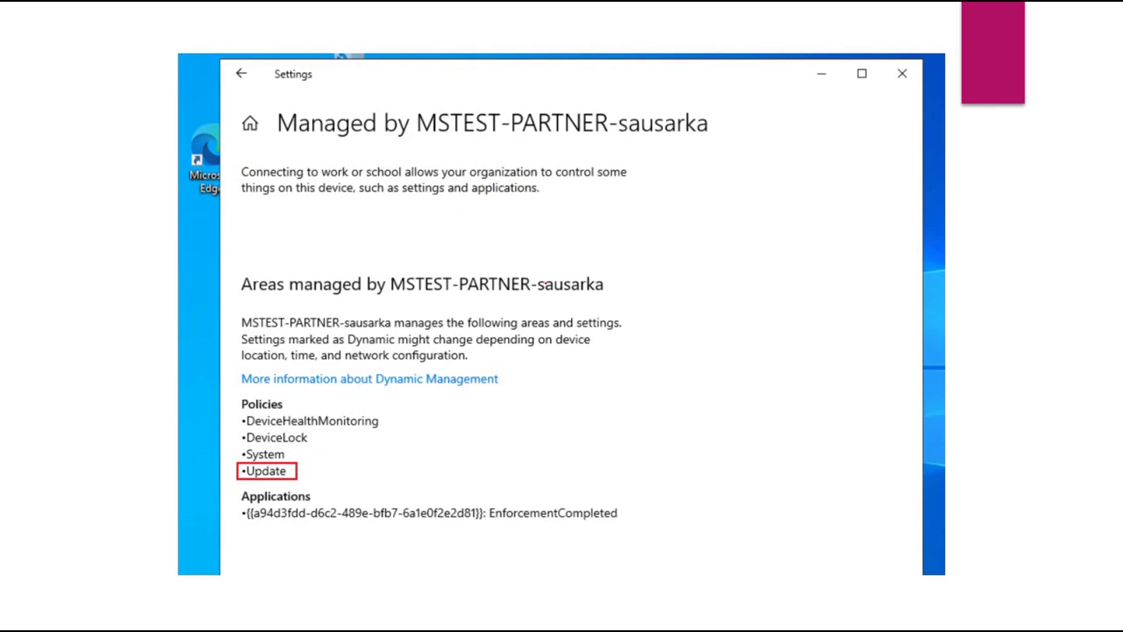
Underline the managing organization heading and tick the Update policy in the managed list
drag(662, 269, 607, 285)
drag(302, 467, 356, 460)
key(Right)
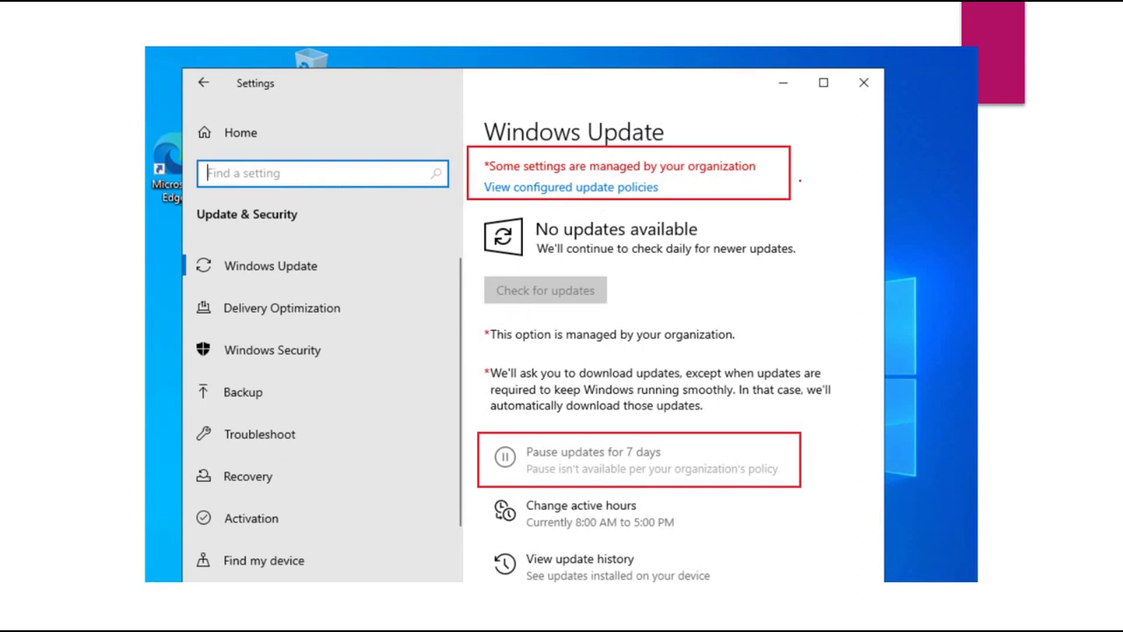
On the Windows Update slide, tick the organization-managed settings notice and the unavailable pause updates option
mouse_move(794, 162)
mouse_down()
mouse_move(803, 191)
mouse_move(844, 172)
mouse_up()
mouse_move(811, 457)
mouse_down()
mouse_move(819, 478)
mouse_move(877, 449)
mouse_up()
key(Right)
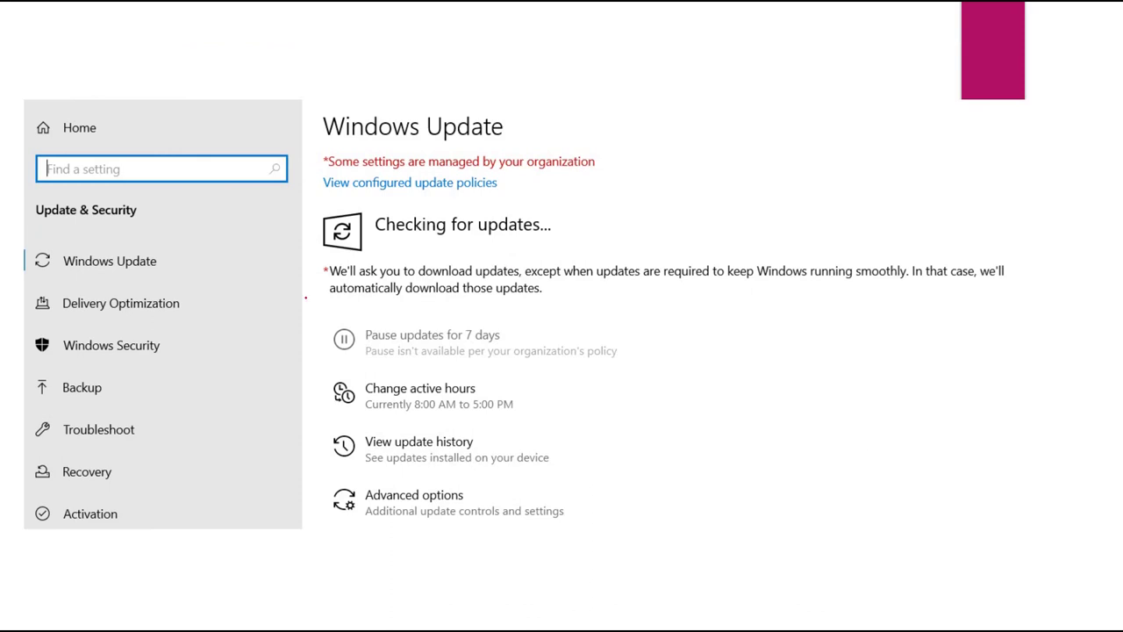
Tick the automatic download notices and KB5012599 cumulative update line, and underline the organization-managed notice
mouse_move(296, 286)
mouse_down()
mouse_move(304, 313)
mouse_move(372, 269)
mouse_up()
key(Right)
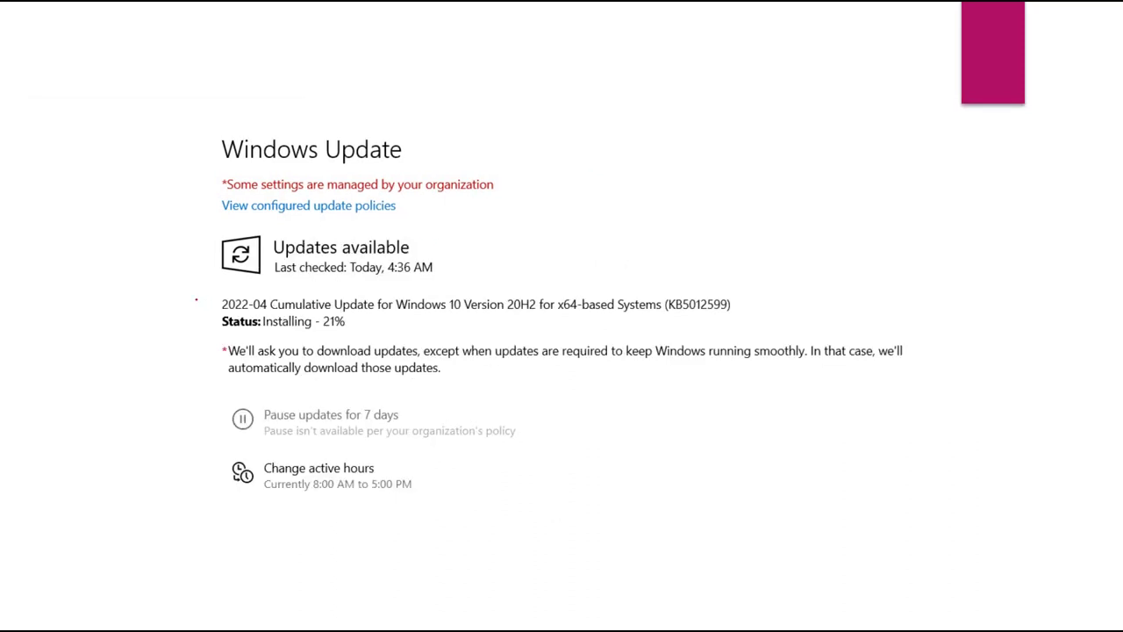
mouse_move(190, 298)
mouse_down()
mouse_move(223, 307)
mouse_move(252, 283)
mouse_up()
drag(191, 357, 233, 339)
drag(485, 201, 534, 192)
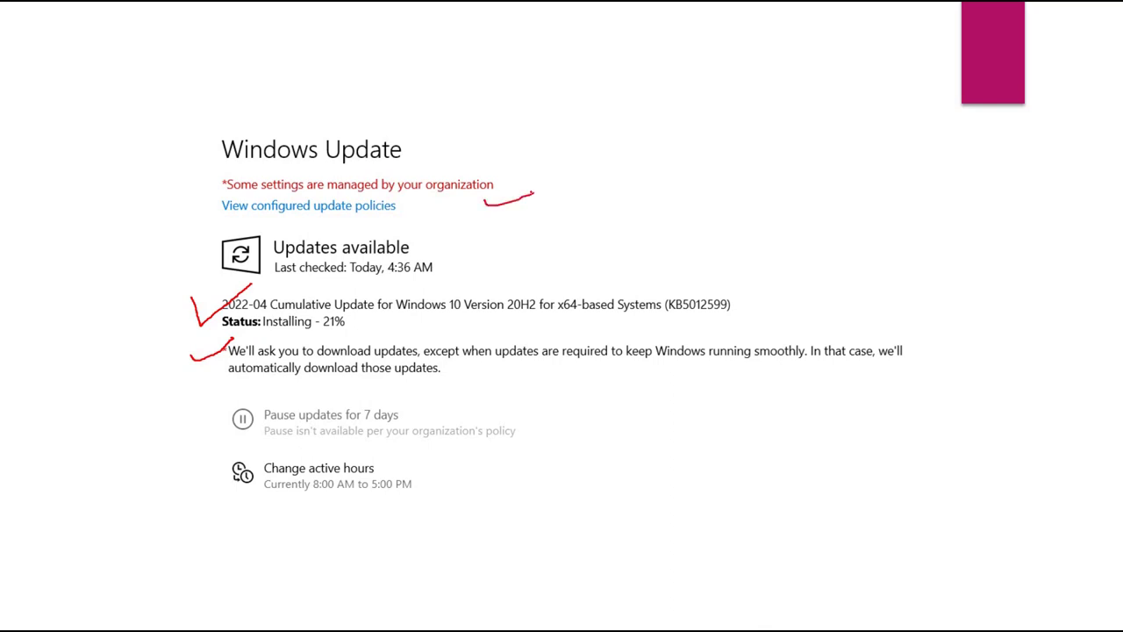
Circle the word 'policies' on the Windows Update checking slide
key(Right)
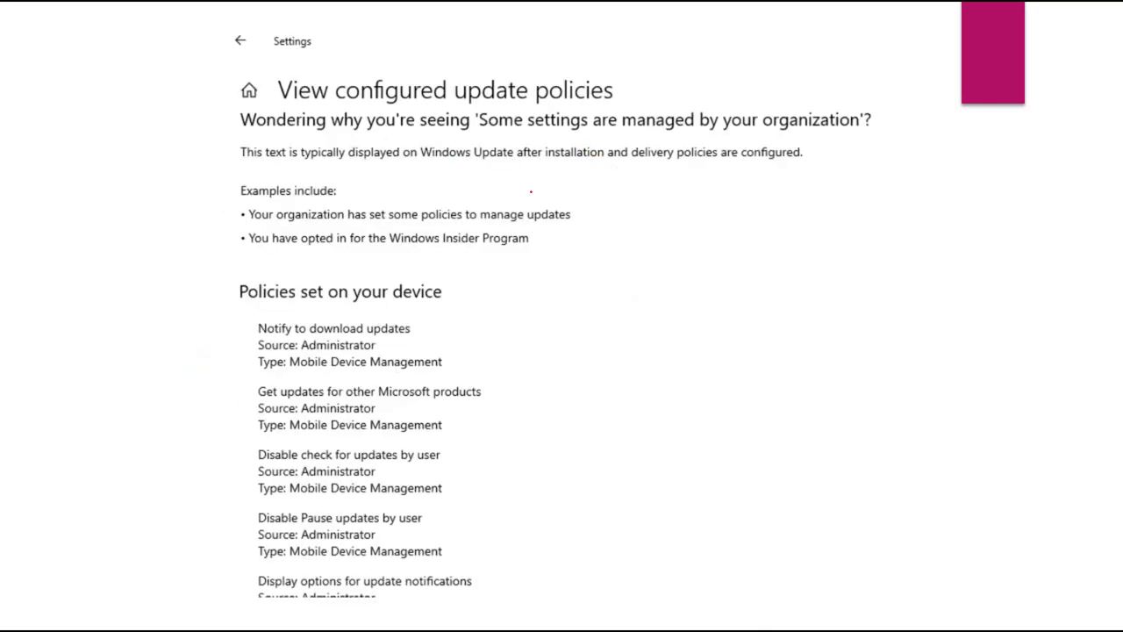
key(Right)
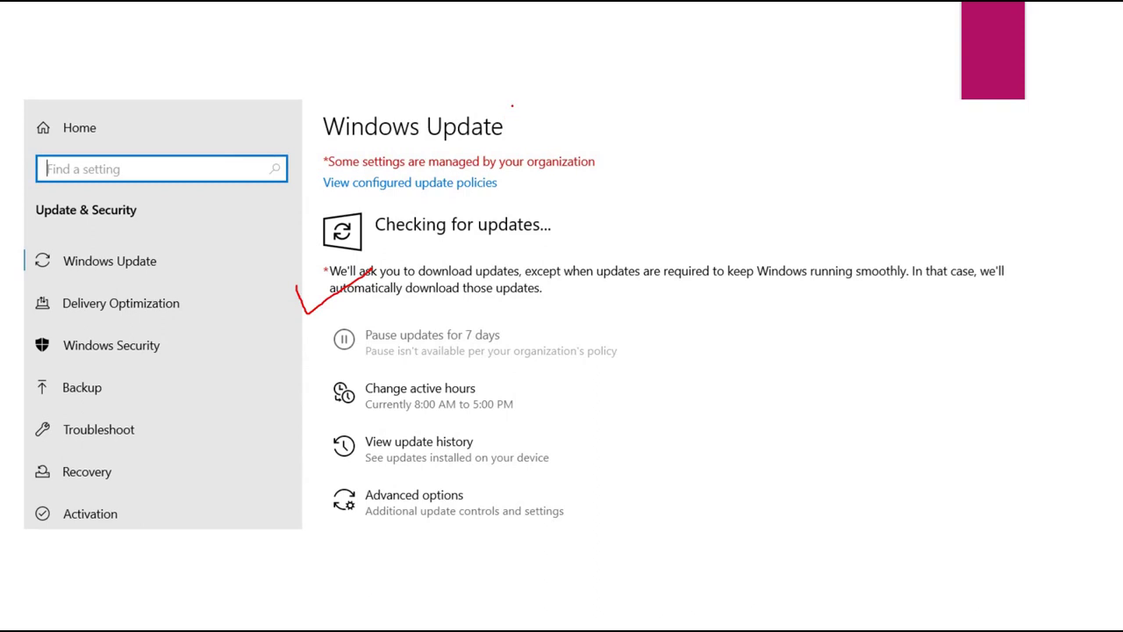
mouse_move(473, 199)
mouse_down()
mouse_move(523, 182)
mouse_move(489, 174)
mouse_up()
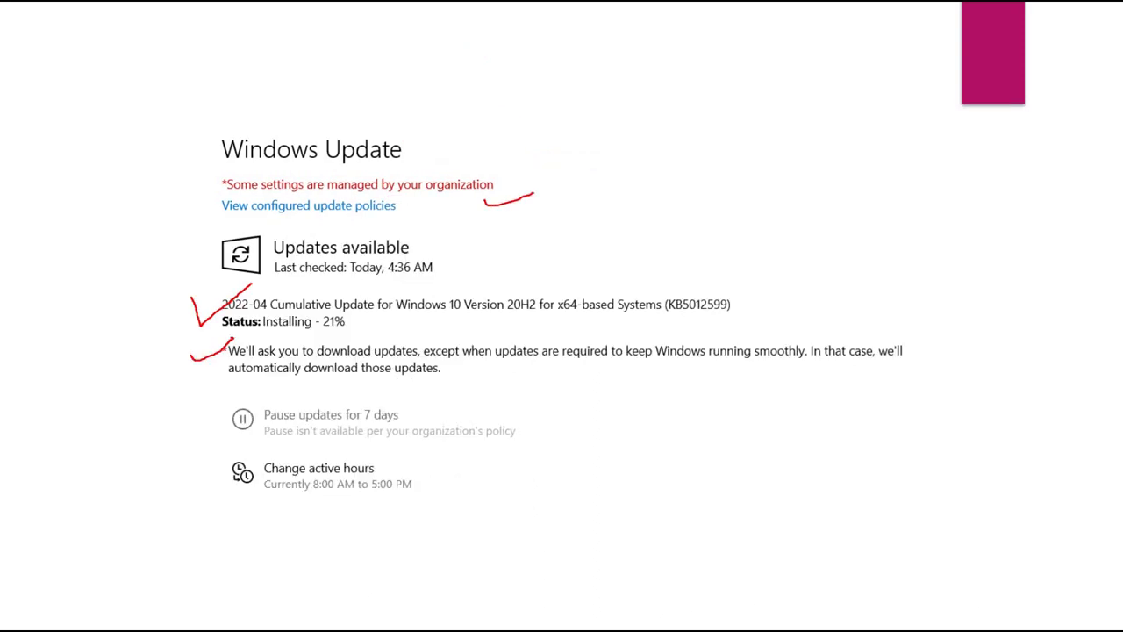
key(Right)
Mark the 'Notify to download updates' and 'Get updates for other Microsoft products' policies and the second policy's Administrator source
mouse_move(629, 307)
mouse_down()
mouse_move(662, 414)
mouse_move(671, 558)
mouse_up()
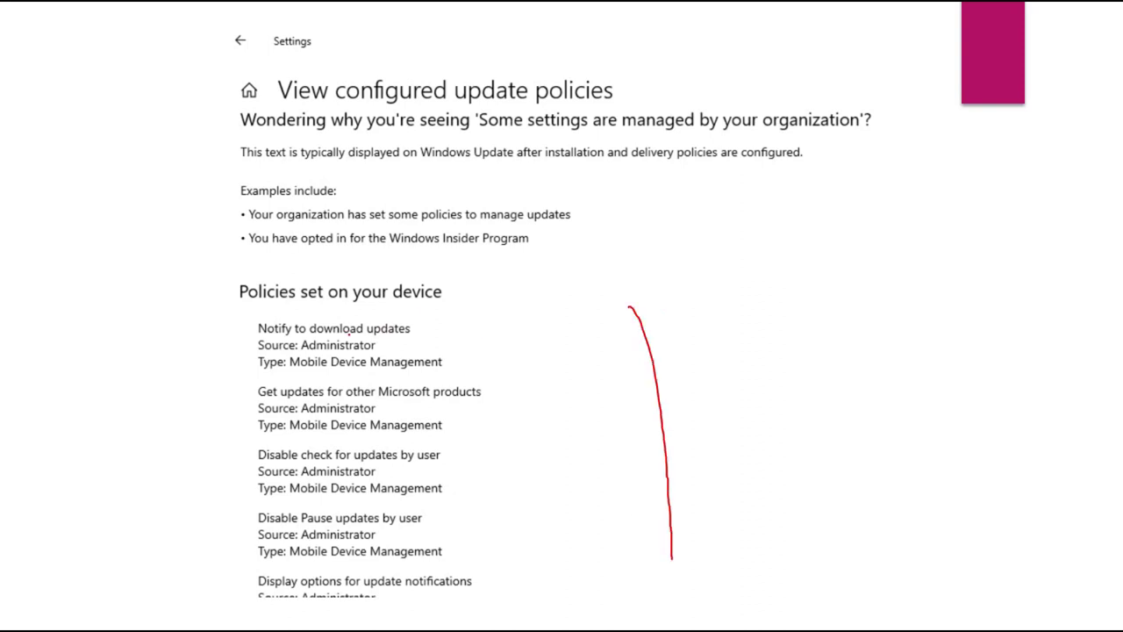
mouse_move(452, 322)
mouse_down()
mouse_move(427, 330)
mouse_move(485, 347)
mouse_up()
drag(484, 395, 513, 389)
drag(458, 421, 499, 405)
click(447, 450)
Mark the 'Disable check for updates by user' and 'Disable Pause updates by user' policies, plus their Administrator and Mobile Device Management sources
drag(447, 458, 480, 444)
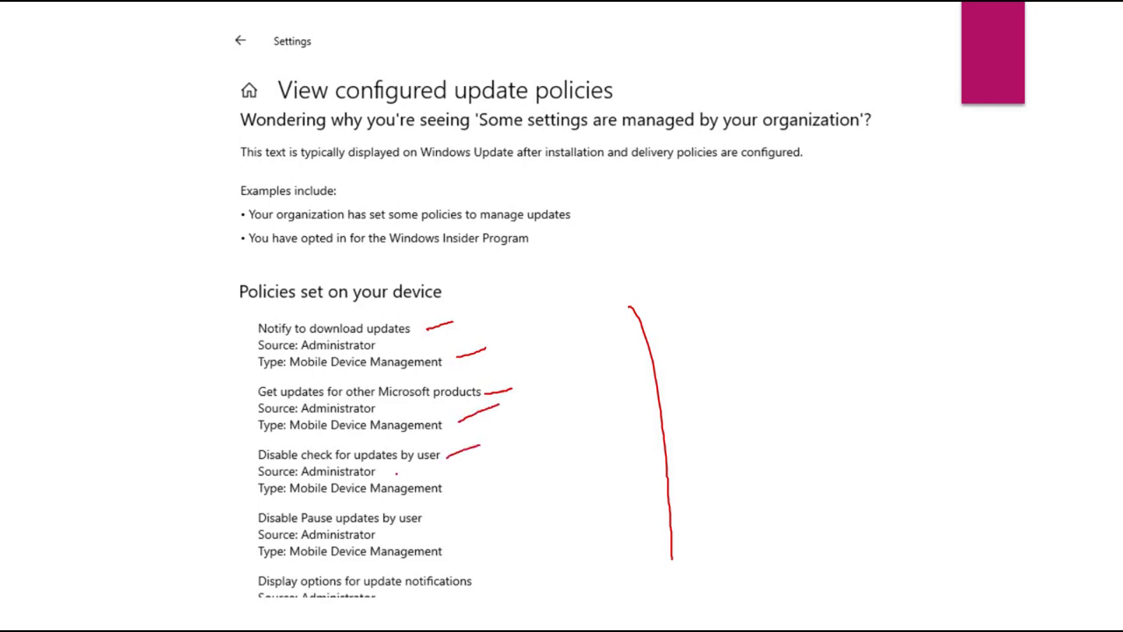
drag(400, 474, 453, 459)
drag(416, 517, 494, 522)
drag(441, 334, 479, 323)
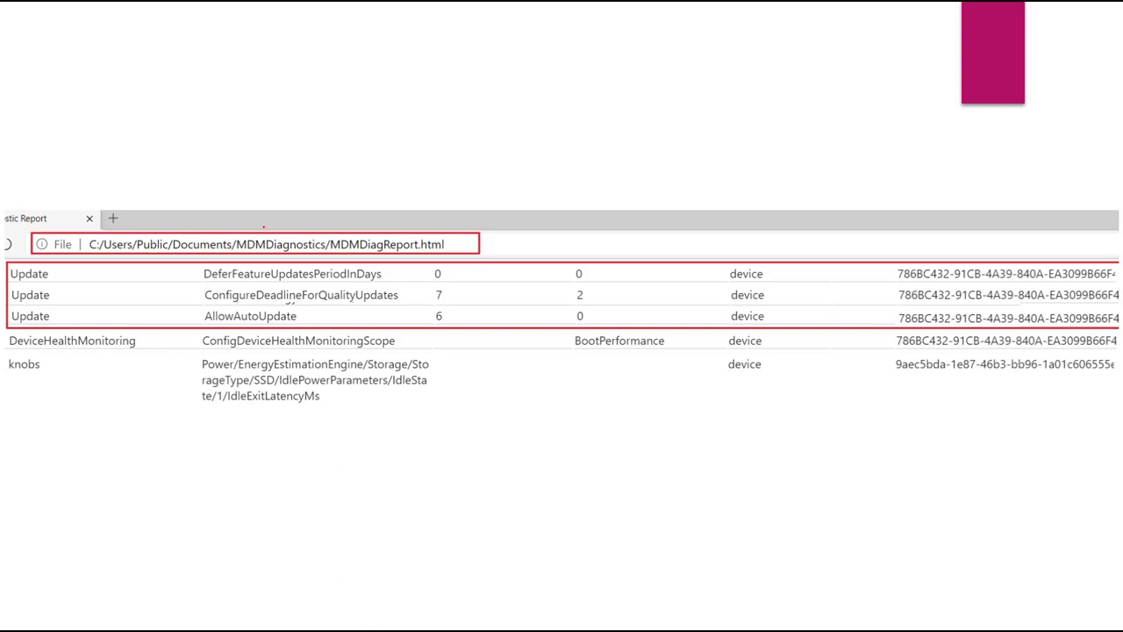
Launch Settings from Start and go to Accounts > Access work or school
key(super)
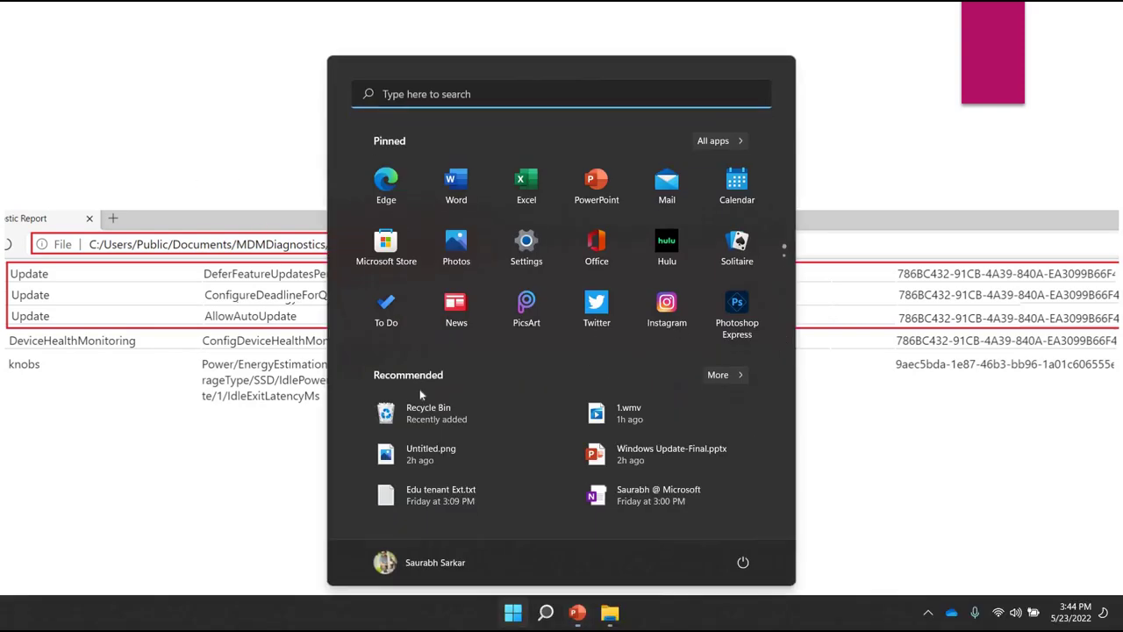
text(settings)
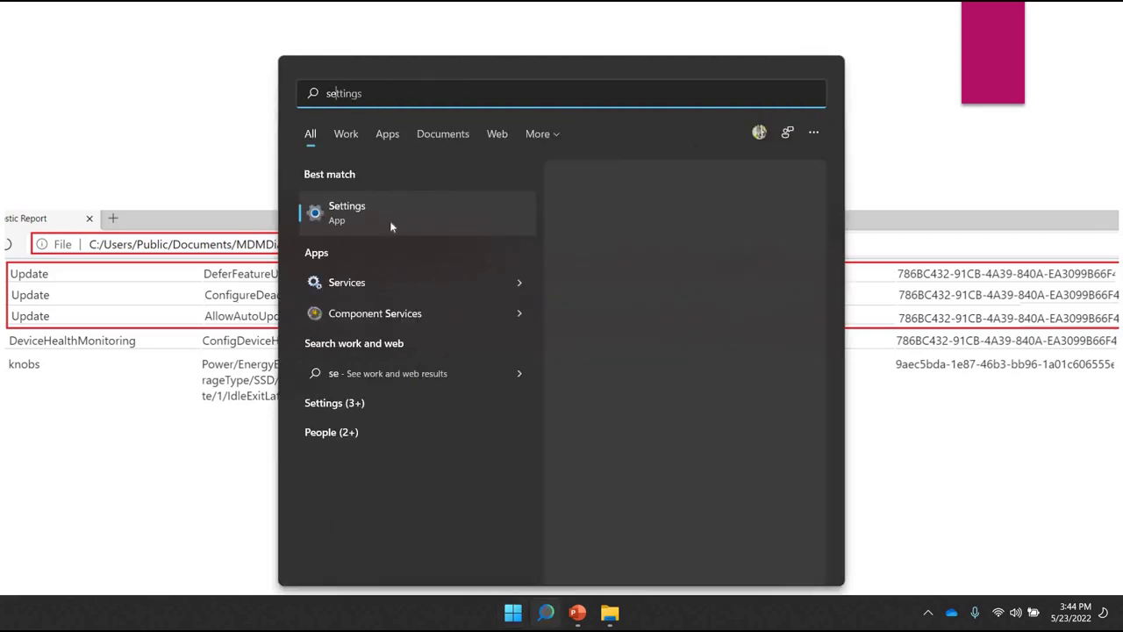
click(386, 219)
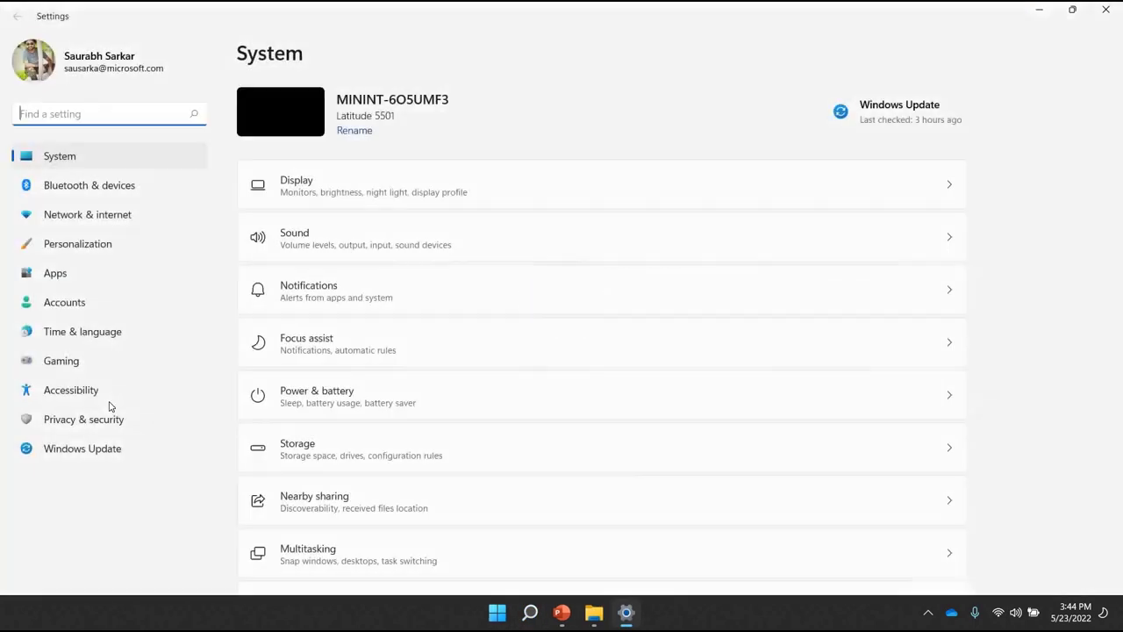
click(110, 309)
click(395, 466)
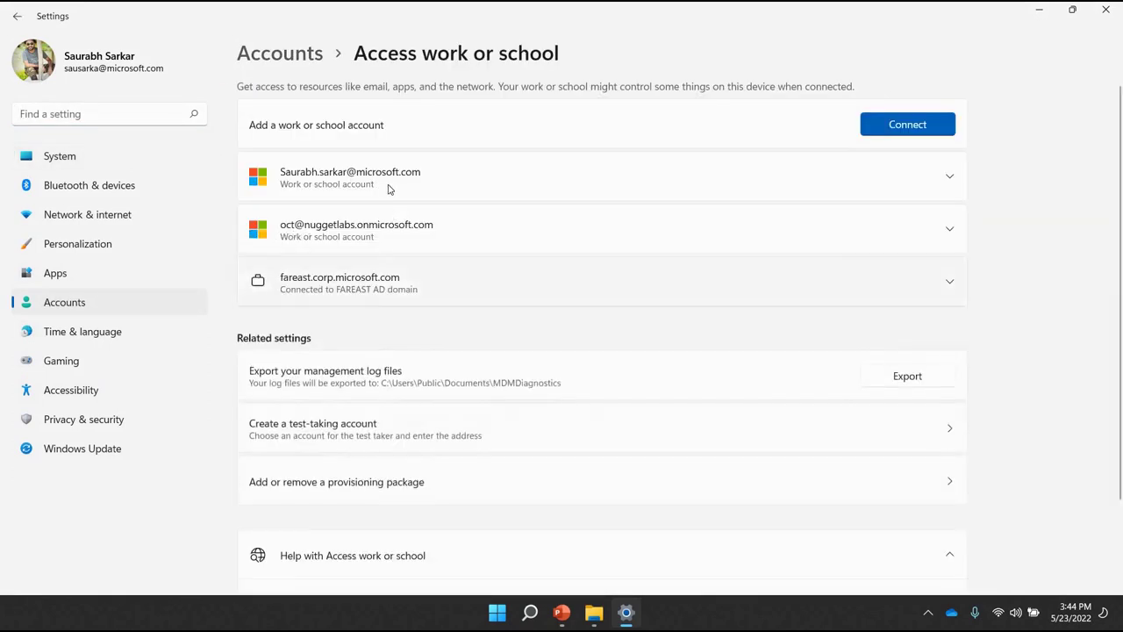
Open the domain connection's management info and create an advanced diagnostic report
click(393, 195)
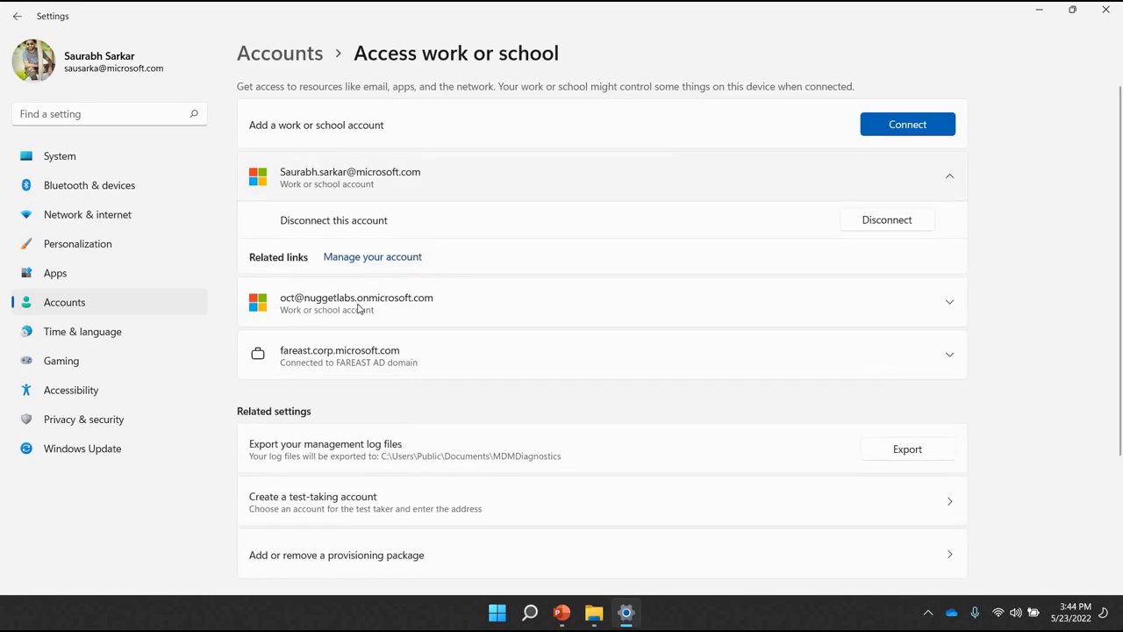
click(360, 307)
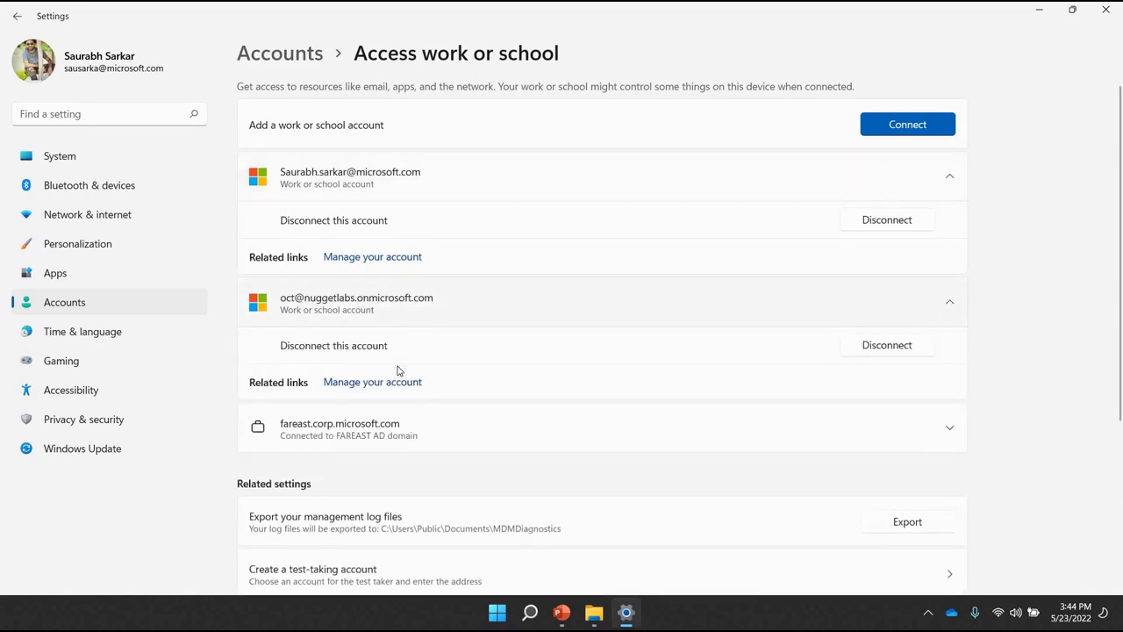
click(413, 430)
click(887, 472)
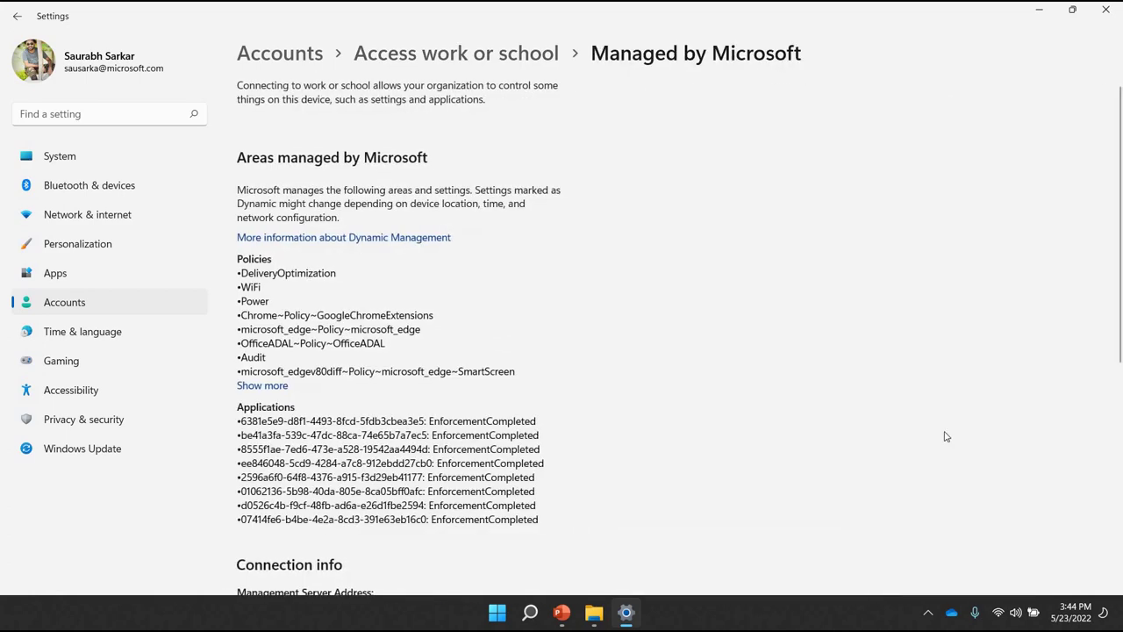
scroll(1122, 387, down, 5)
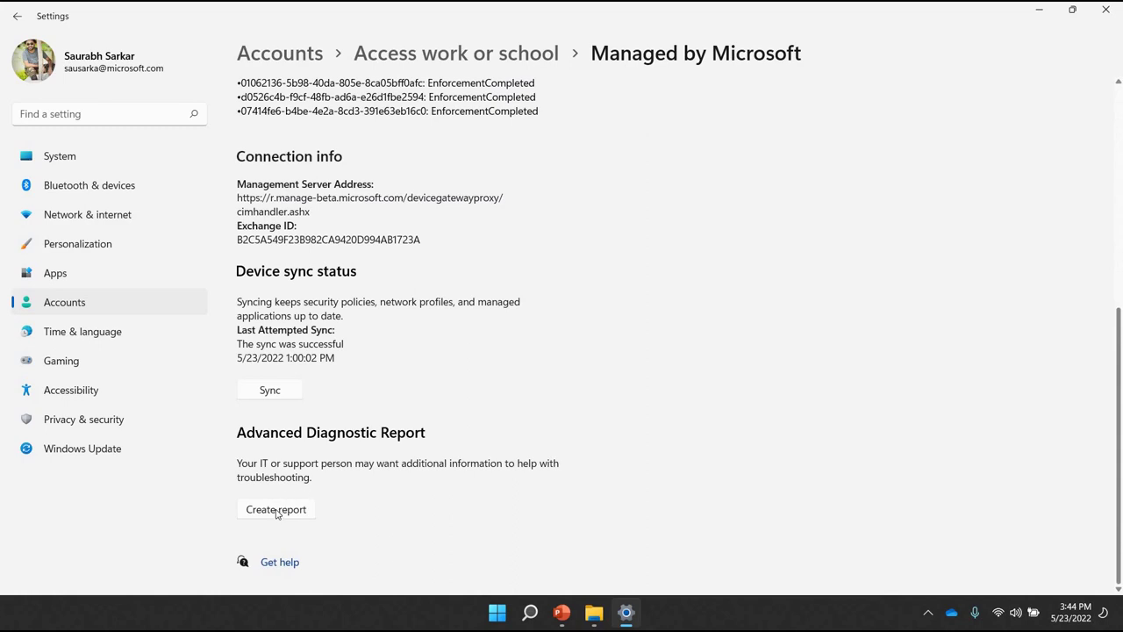
click(275, 510)
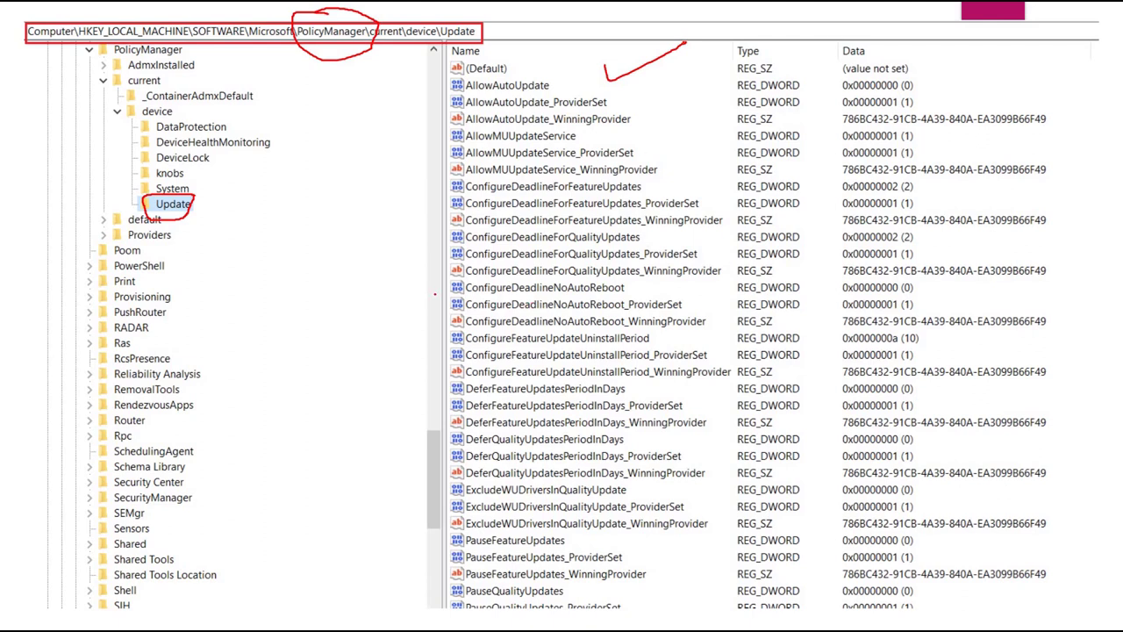
Mark the ConfigureDeadlineNoAutoReboot, ConfigureDeadlineForFeatureUpdates, ExcludeWUDriversInQualityUpdate (and WinningProvider), and PauseQualityUpdates registry values
drag(436, 294, 502, 276)
drag(437, 192, 462, 184)
drag(428, 496, 457, 488)
drag(437, 531, 463, 522)
drag(439, 590, 461, 581)
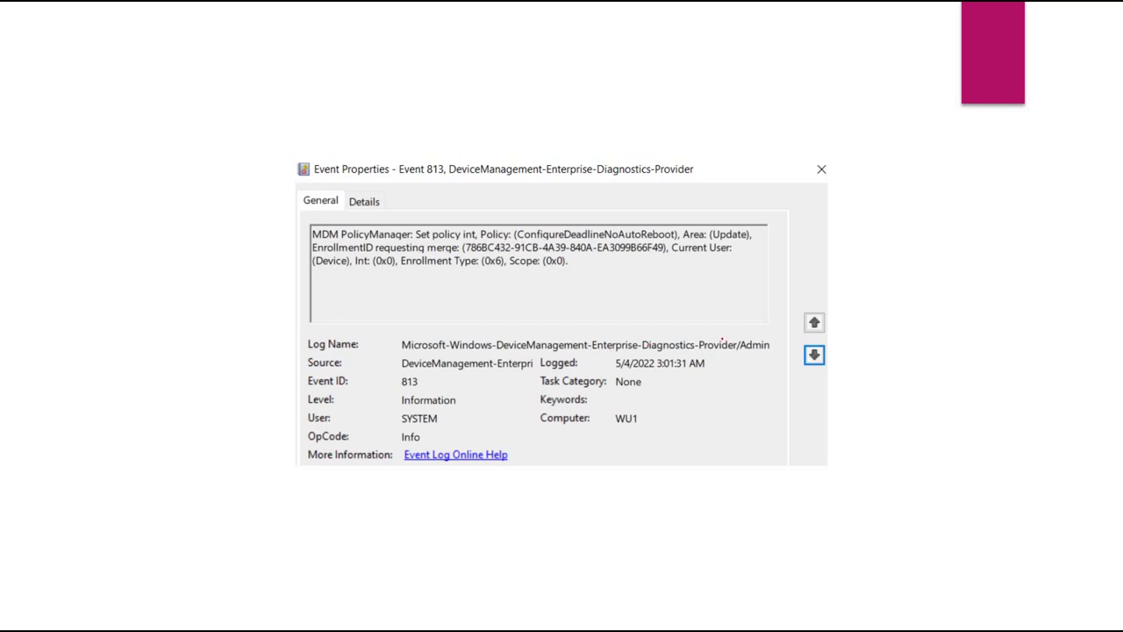
Mark the Admin log name, circle Area: (Update), underline (Device), then circle Update and mark AllowAutoUpdate
drag(797, 320, 767, 339)
mouse_move(740, 218)
mouse_down()
mouse_move(677, 218)
mouse_move(681, 241)
mouse_move(763, 235)
mouse_move(742, 218)
mouse_up()
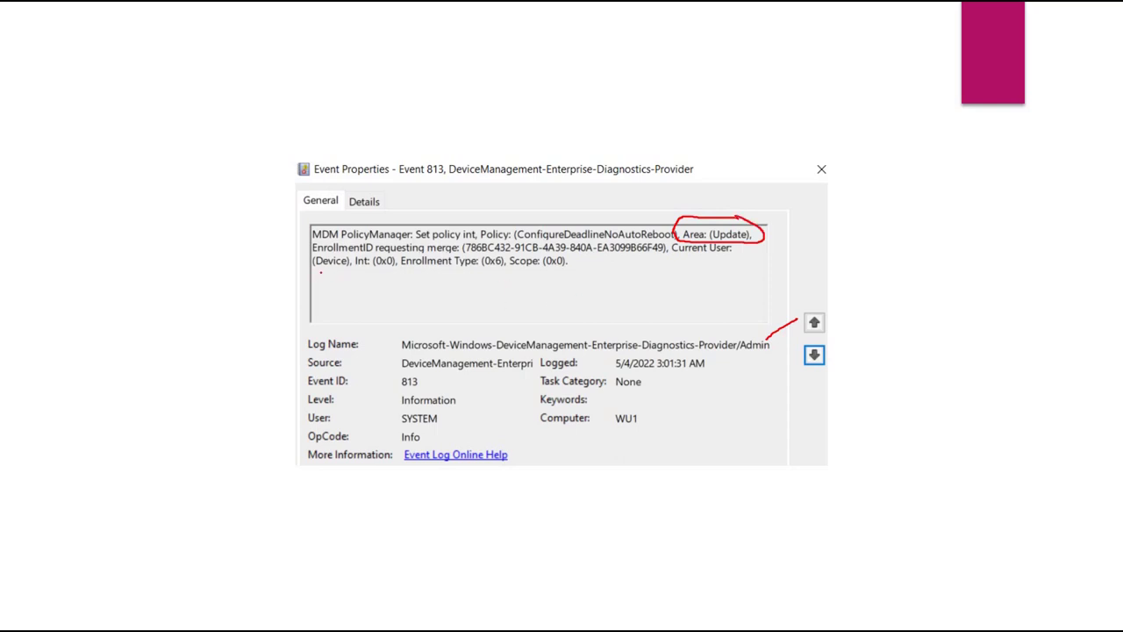
drag(314, 273, 339, 270)
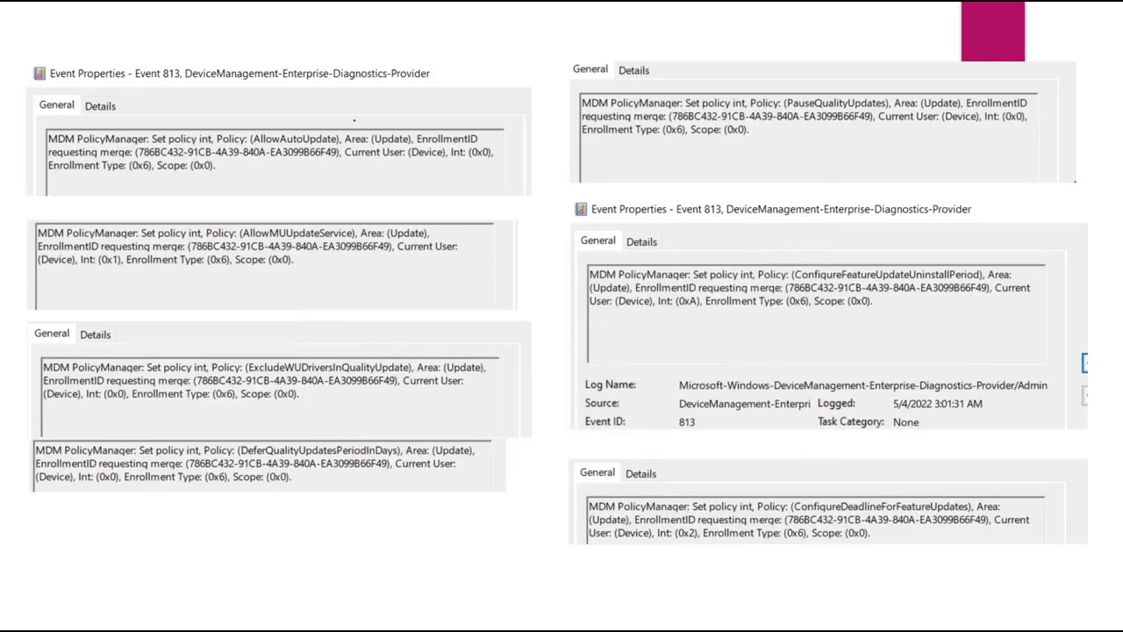
mouse_move(378, 125)
mouse_down()
mouse_move(341, 132)
mouse_move(356, 143)
mouse_move(426, 138)
mouse_move(368, 123)
mouse_up()
drag(305, 106, 288, 132)
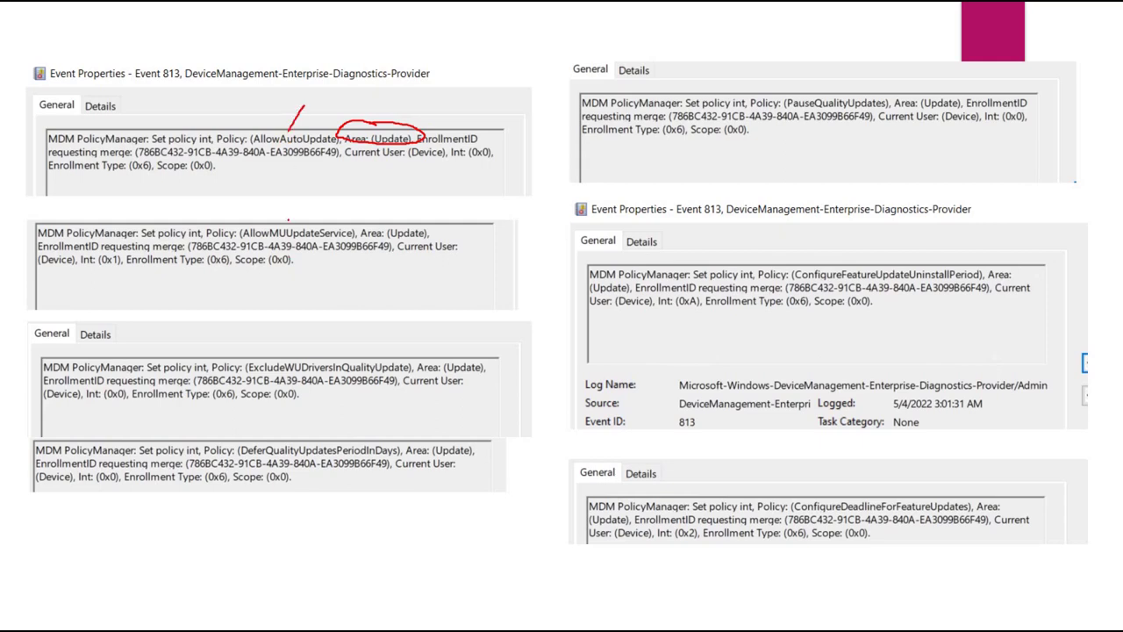
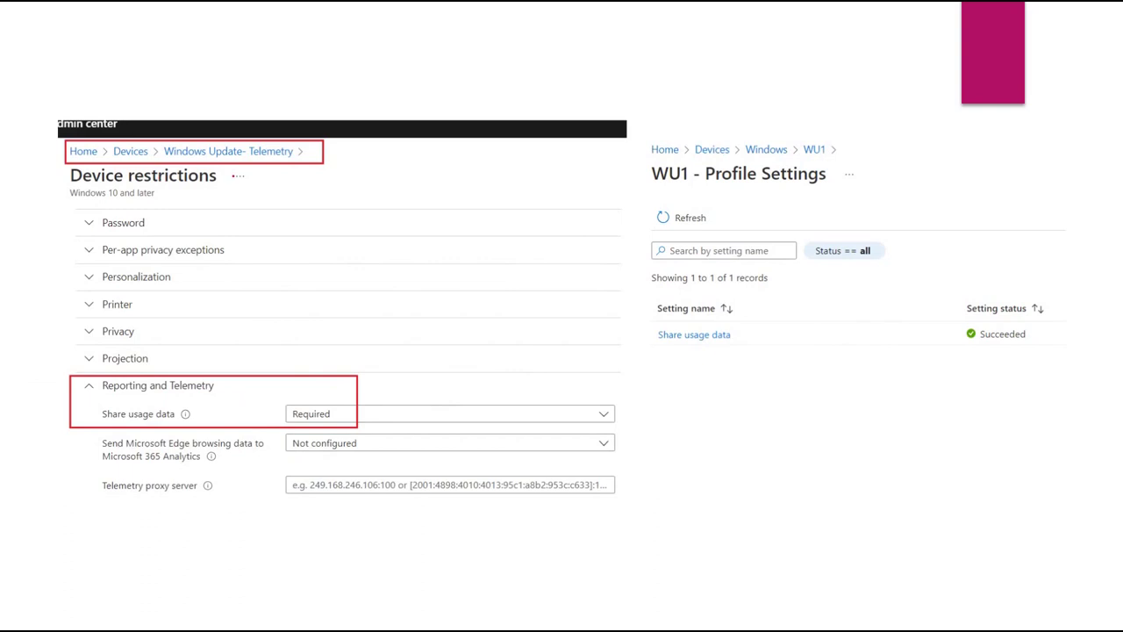
Annotate the Device restrictions telemetry slide in red: Share usage data, Required value, Succeeded row, and handwritten DCP
drag(225, 177, 286, 171)
mouse_move(171, 406)
mouse_down()
mouse_move(81, 407)
mouse_move(114, 433)
mouse_move(200, 420)
mouse_move(172, 404)
mouse_up()
mouse_move(329, 392)
mouse_down()
mouse_move(267, 386)
mouse_move(351, 424)
mouse_move(318, 392)
mouse_up()
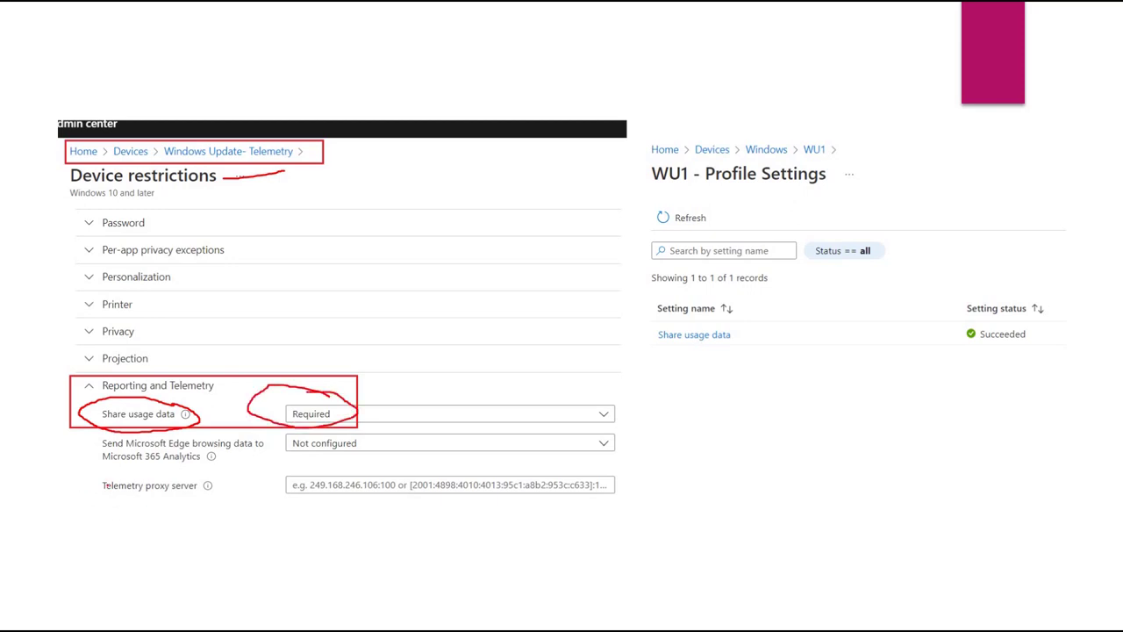
mouse_move(81, 494)
mouse_down()
mouse_move(120, 480)
mouse_move(105, 455)
mouse_up()
drag(191, 189, 217, 186)
mouse_move(16, 387)
mouse_down()
mouse_move(57, 387)
mouse_move(45, 421)
mouse_up()
mouse_move(651, 337)
mouse_down()
mouse_move(660, 358)
mouse_move(1027, 354)
mouse_move(1046, 338)
mouse_up()
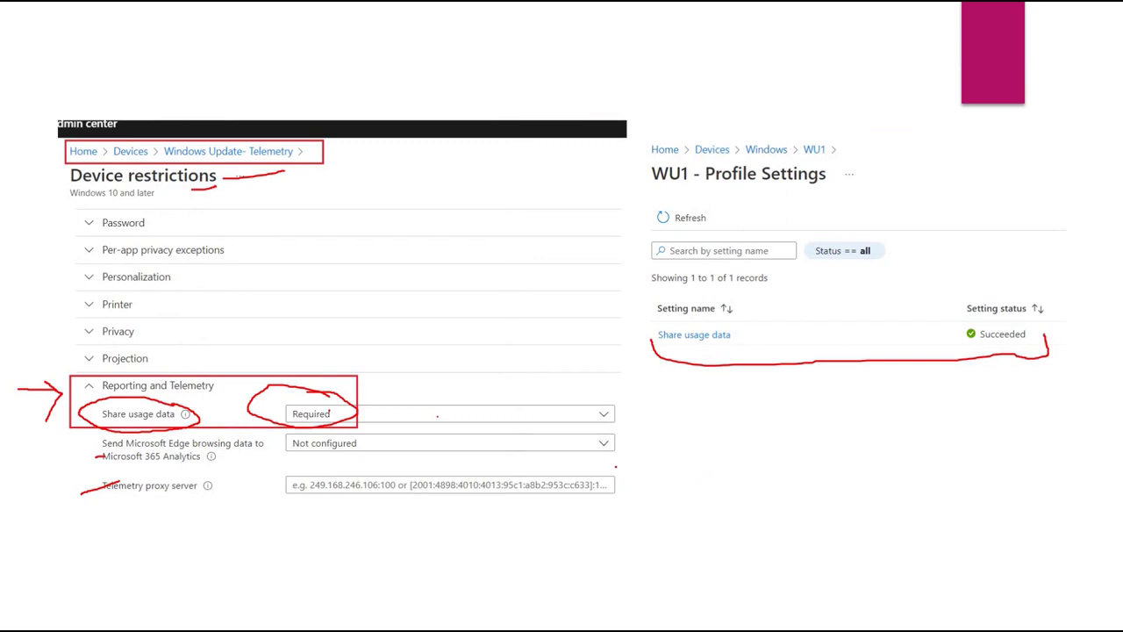
mouse_move(726, 443)
mouse_down()
mouse_move(727, 474)
mouse_move(760, 460)
mouse_move(799, 469)
mouse_move(809, 449)
mouse_move(798, 460)
mouse_up()
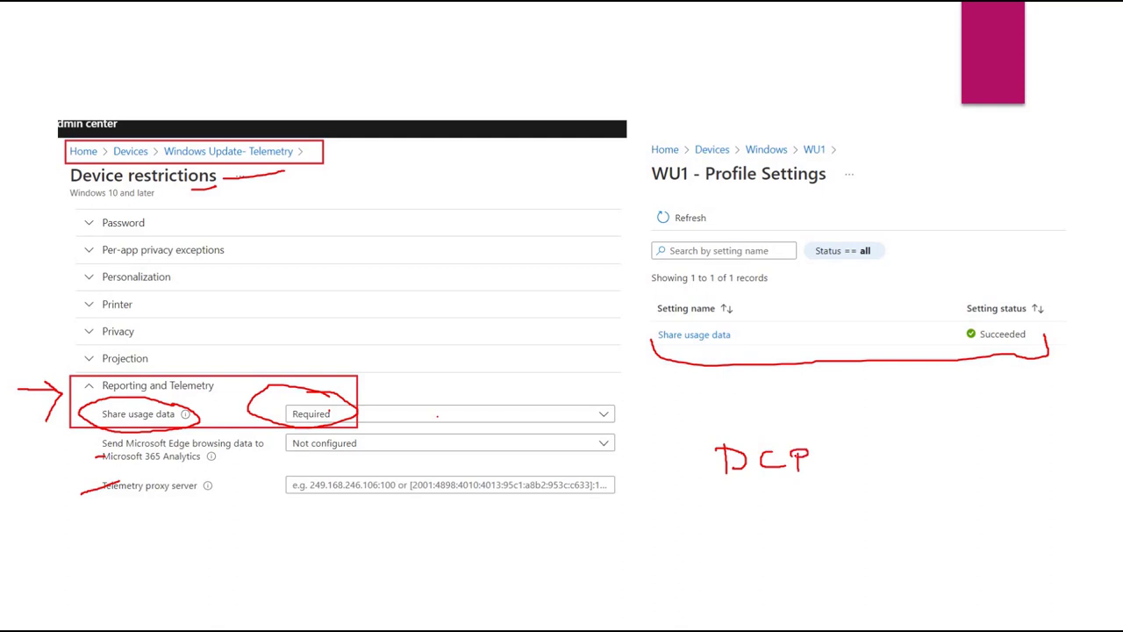
On the DataCollection registry slide, bracket DataCollection and draw a line from the value 0x00000001 (1)
key(Right)
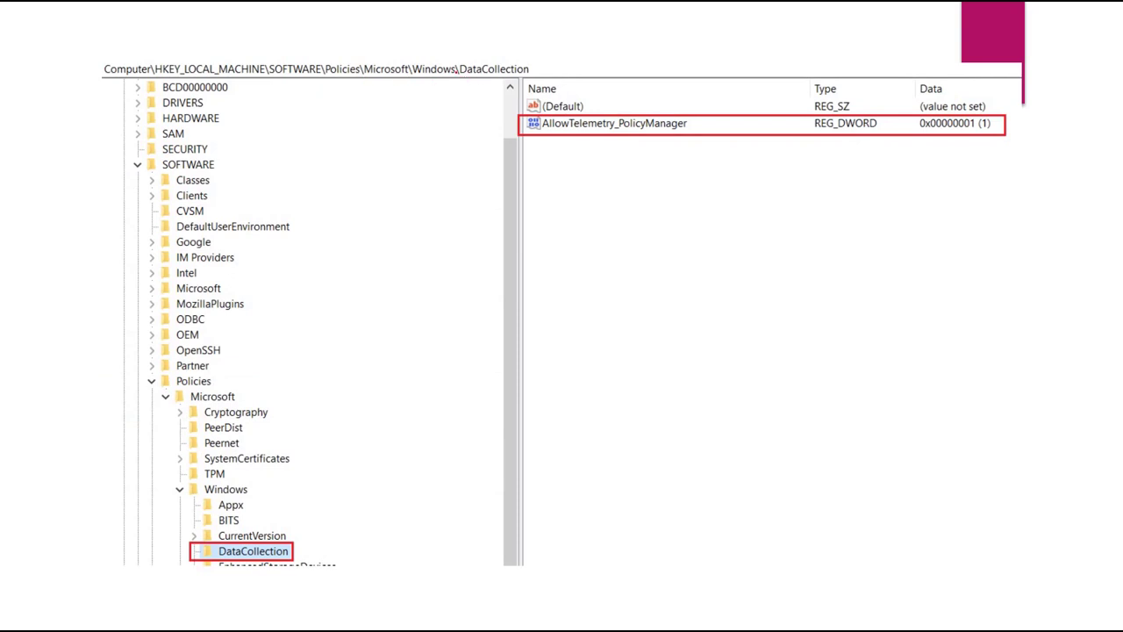
mouse_move(456, 77)
mouse_down()
mouse_move(546, 84)
mouse_move(547, 62)
mouse_up()
drag(959, 132, 1040, 172)
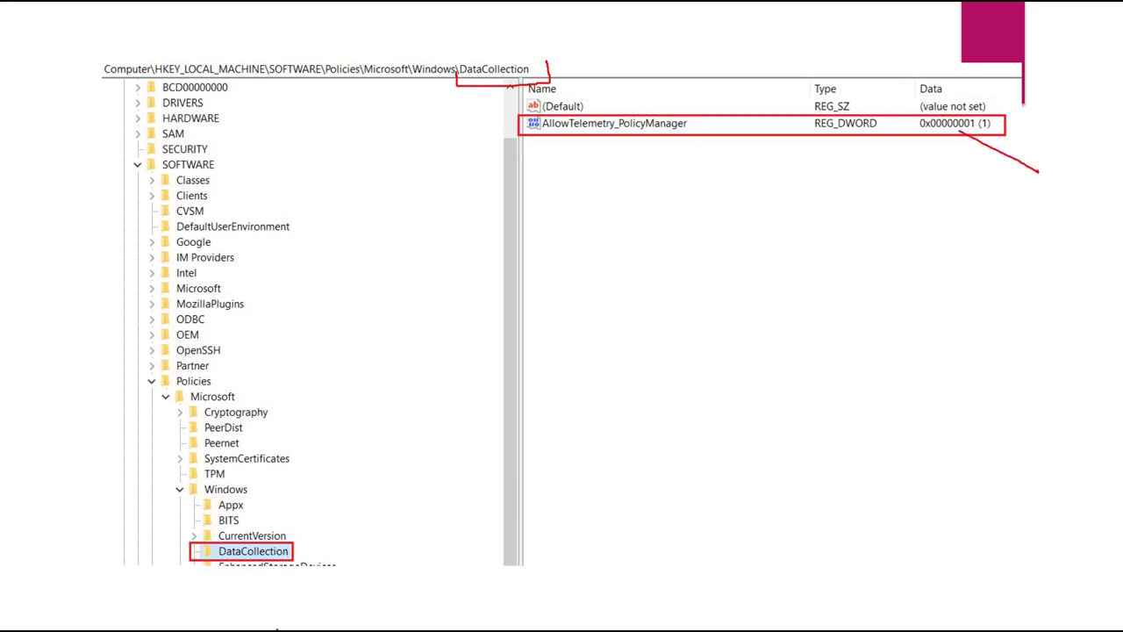
drag(300, 551, 321, 545)
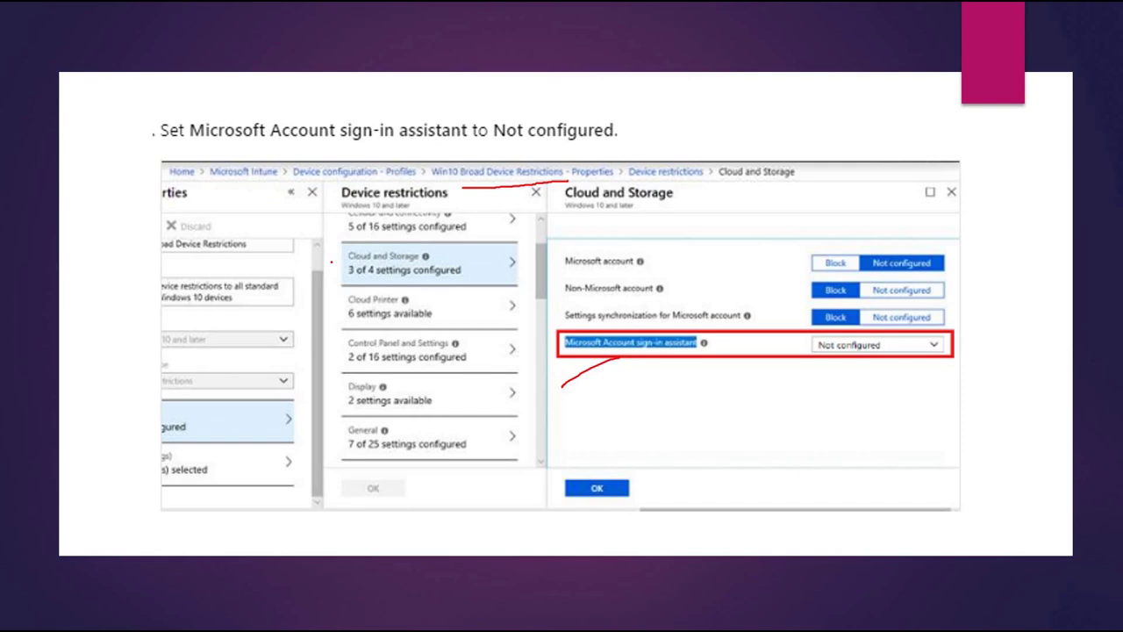
Mark the breadcrumb path, Microsoft Account sign-in assistant and Feature update deferral period settings in red
drag(335, 263, 397, 256)
drag(605, 379, 635, 372)
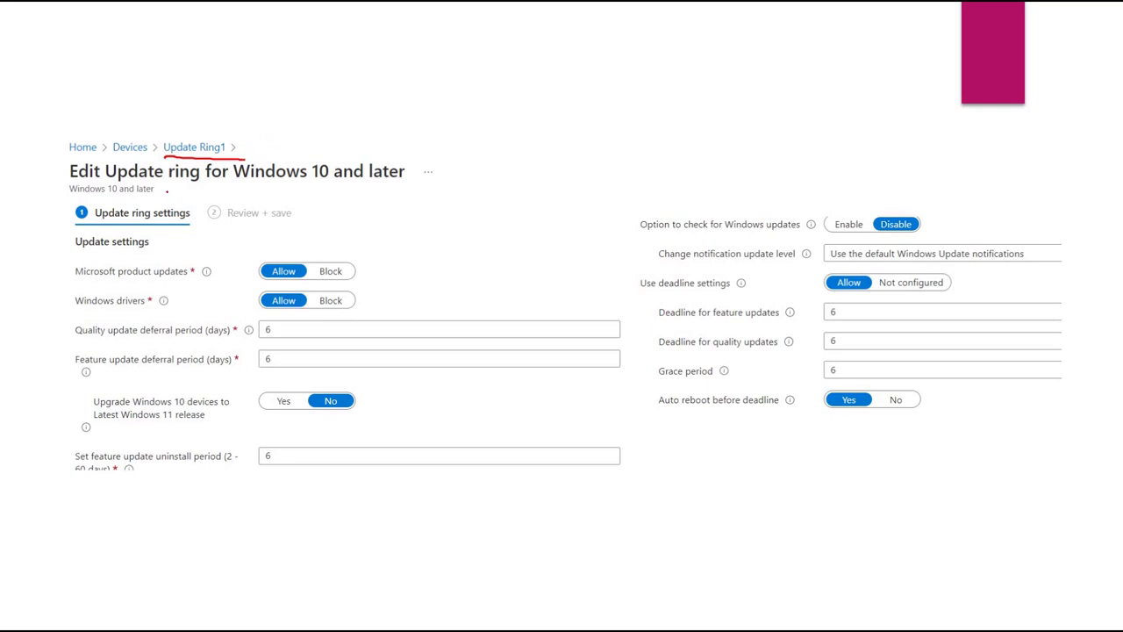
mouse_move(85, 345)
mouse_down()
mouse_move(64, 364)
mouse_move(95, 383)
mouse_up()
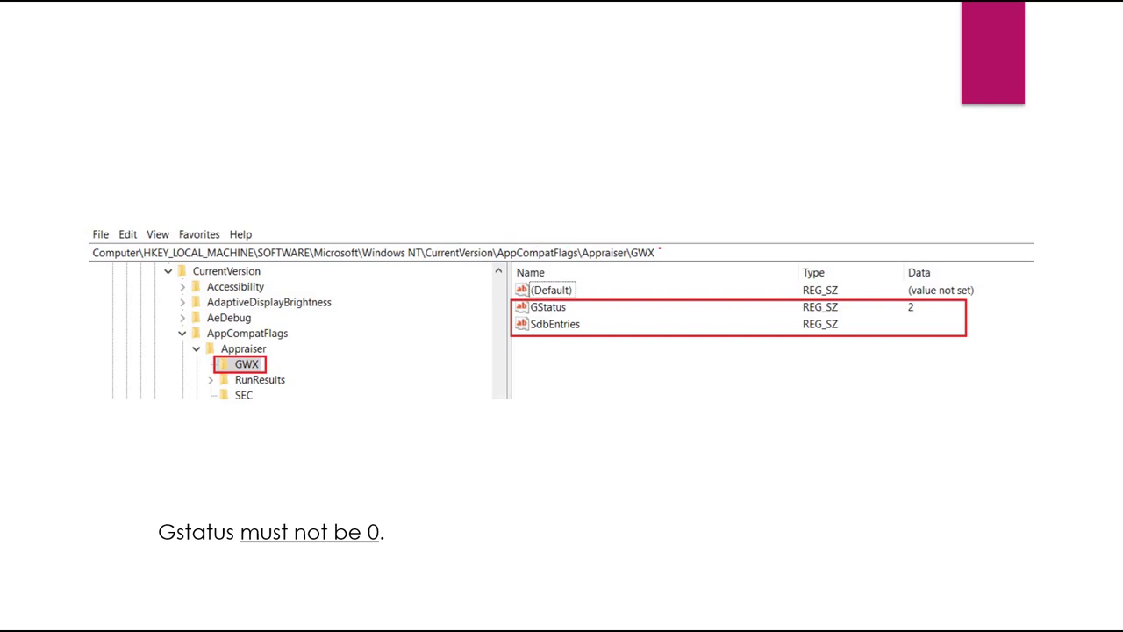
Mark the GWX key, bracket GStatus and SdbEntries, and circle the GStatus value 2
drag(674, 237, 660, 247)
mouse_move(580, 293)
mouse_down()
mouse_move(600, 296)
mouse_move(608, 339)
mouse_move(587, 341)
mouse_move(587, 314)
mouse_up()
mouse_move(921, 299)
mouse_down()
mouse_move(893, 291)
mouse_move(888, 321)
mouse_move(929, 309)
mouse_move(921, 299)
mouse_up()
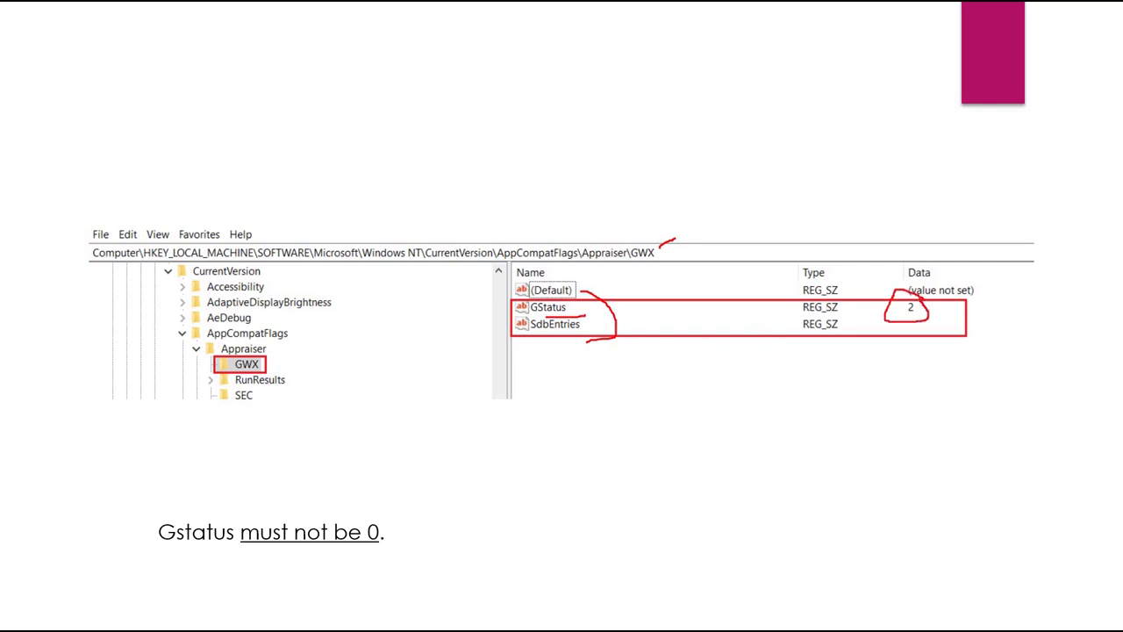
Step through the slides to the Get-FUBlocks PowerShell results screenshot slide
key(Right)
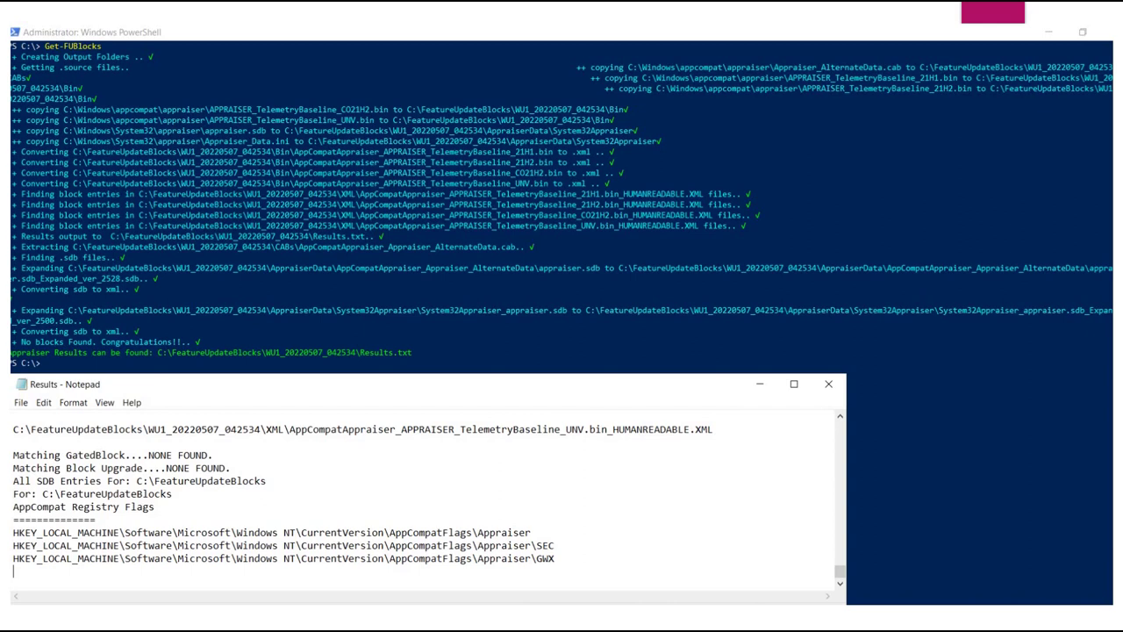
key(Right)
key(Right)
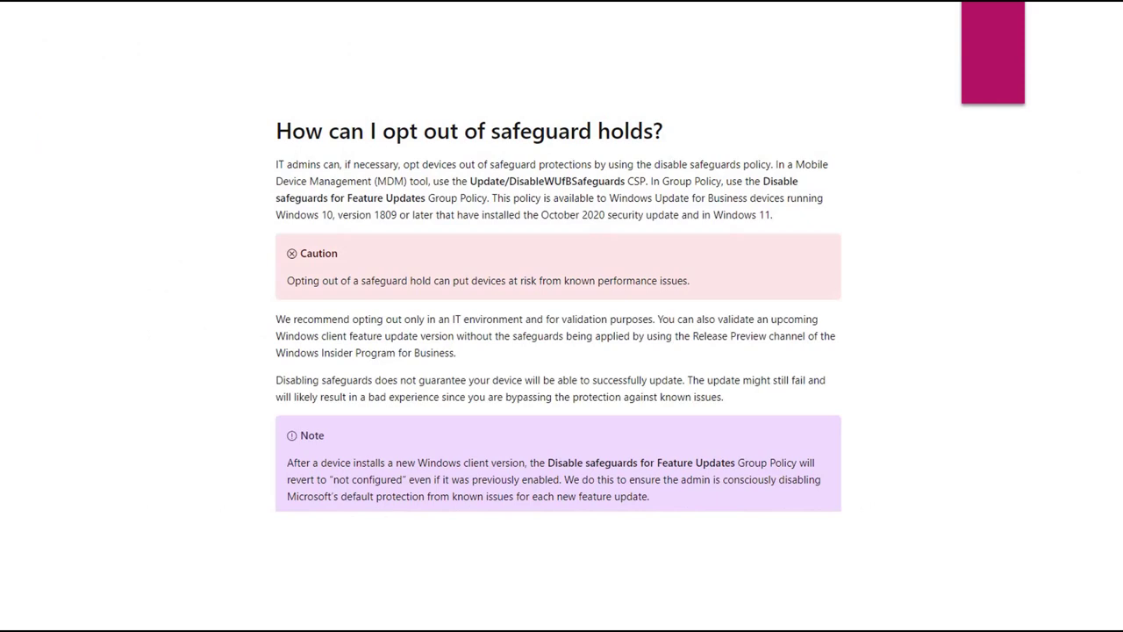
key(Right)
key(Left)
key(Left)
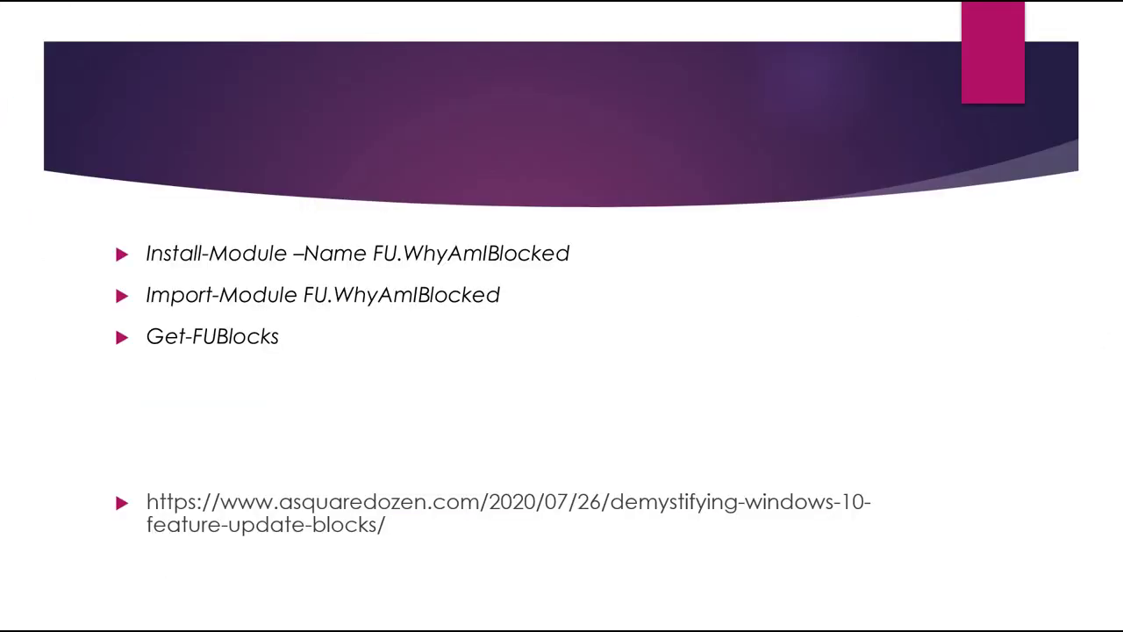
key(Right)
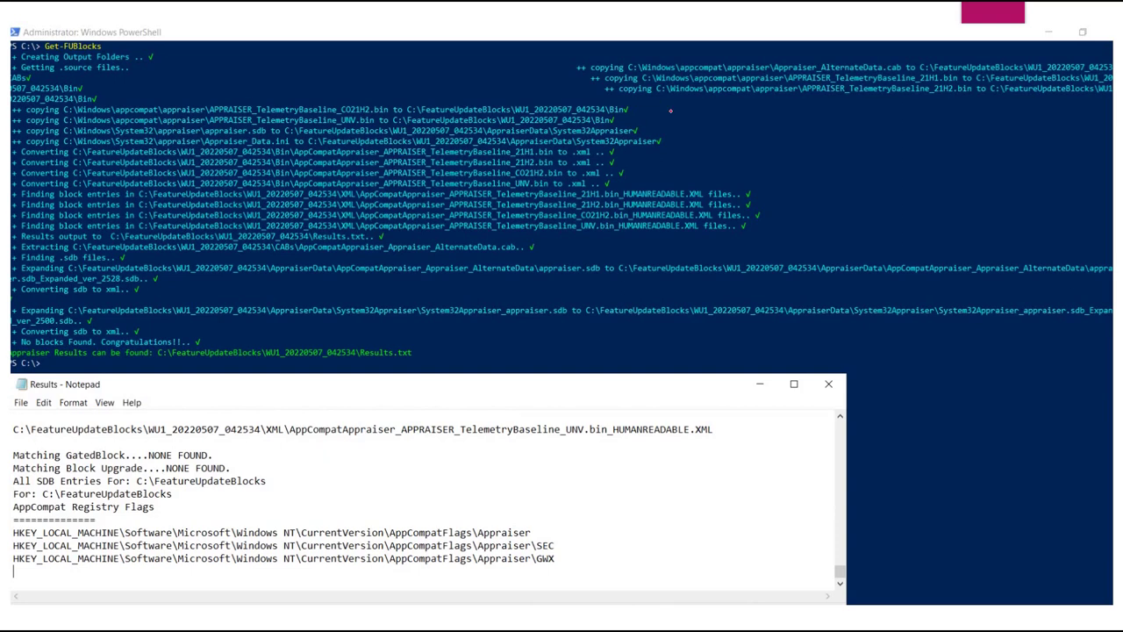
Mark a PowerShell output line, bracket the three Appraiser registry paths, and underline Get-FUBlocks in red
drag(656, 156, 691, 143)
mouse_move(513, 516)
mouse_down()
mouse_move(587, 519)
mouse_move(588, 576)
mouse_move(537, 582)
mouse_up()
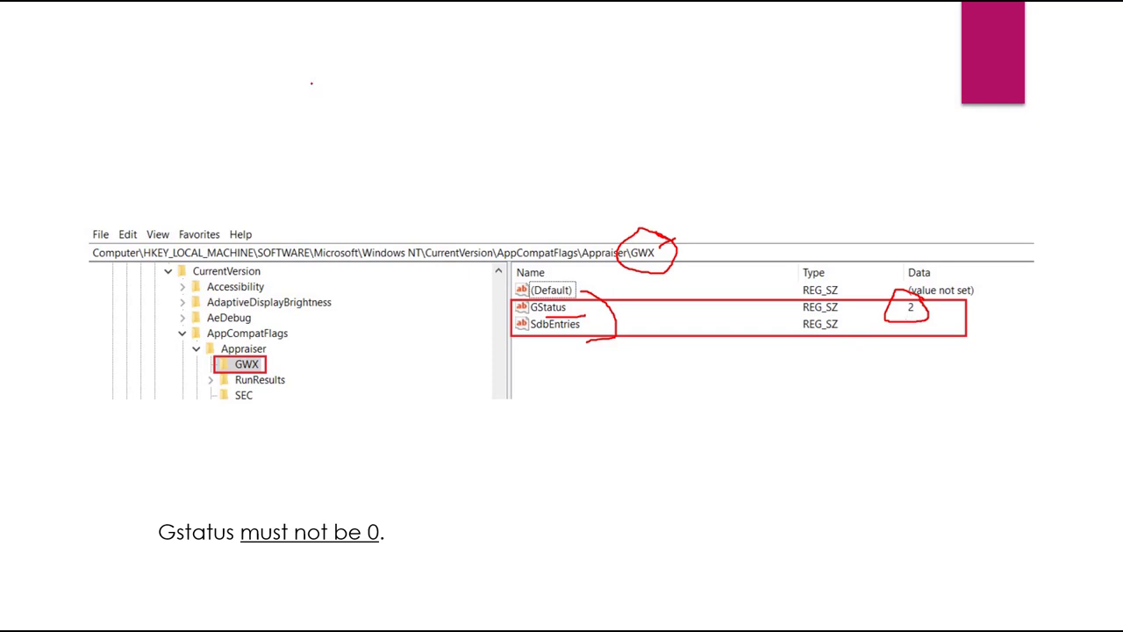
key(Right)
drag(100, 47, 130, 44)
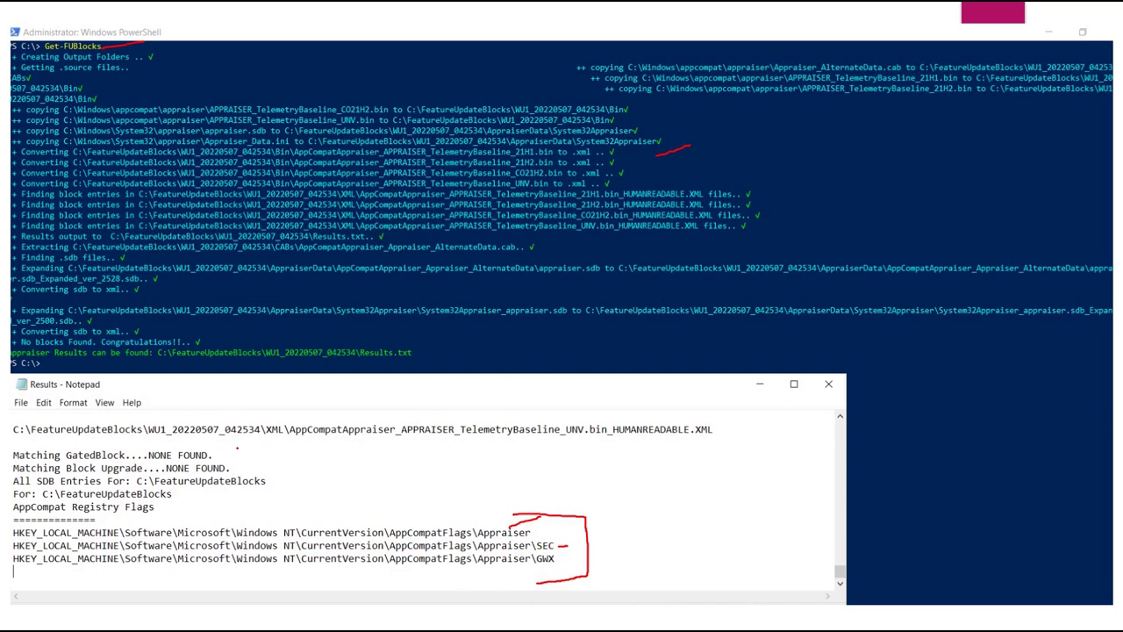
Underline the NONE FOUND results in red, then return to the Get-FUBlocks commands slide
drag(219, 453, 272, 455)
key(alt+Tab)
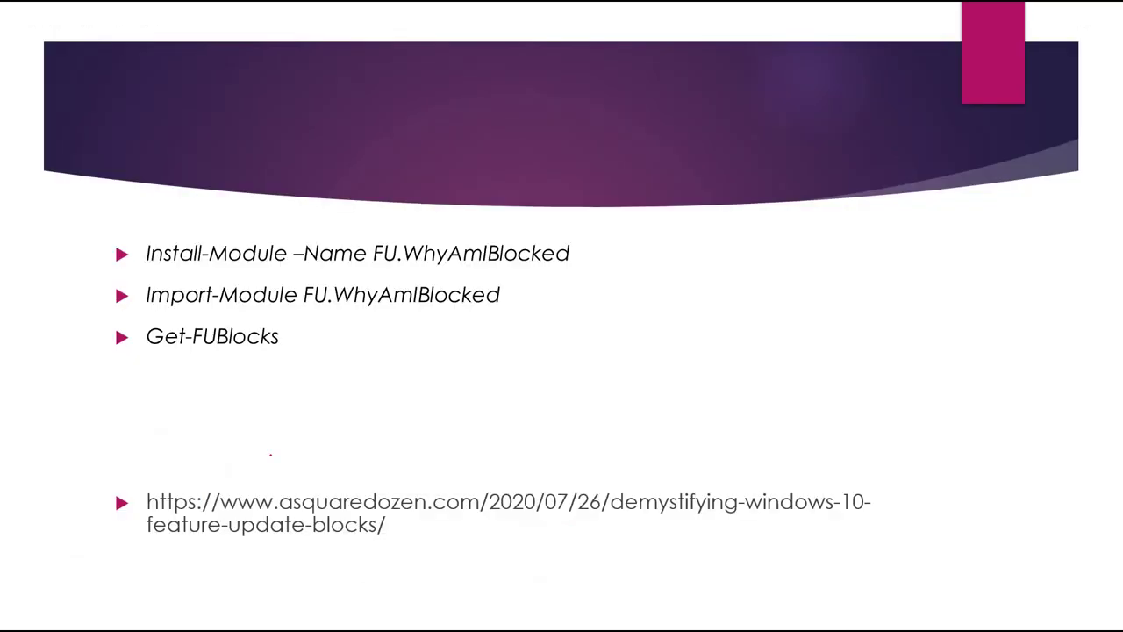
key(alt+Tab)
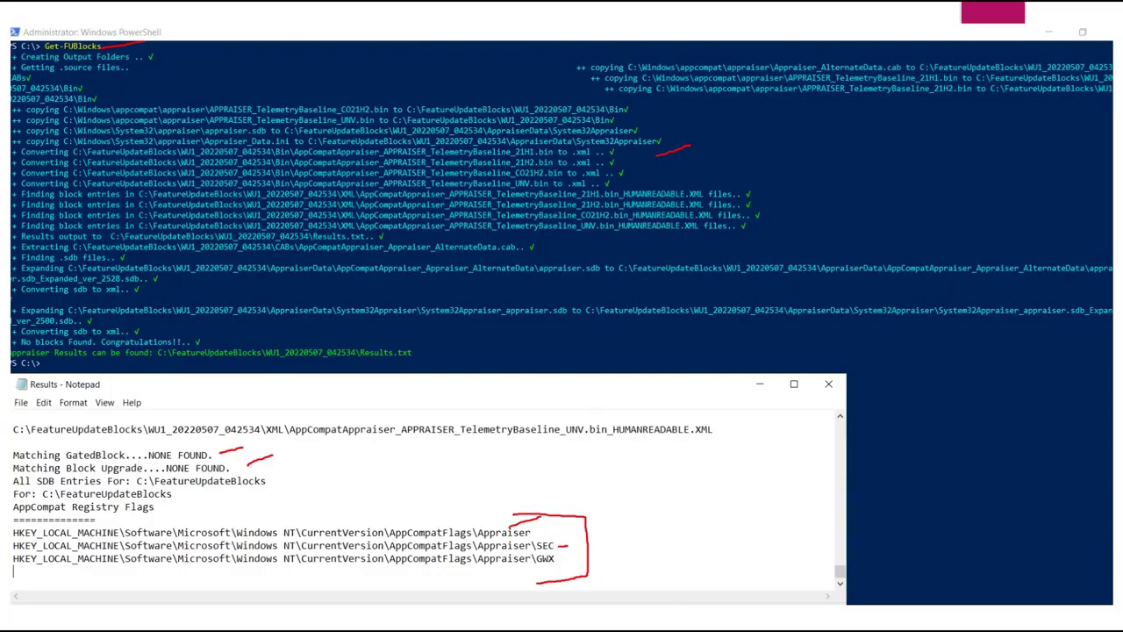
key(alt+Tab)
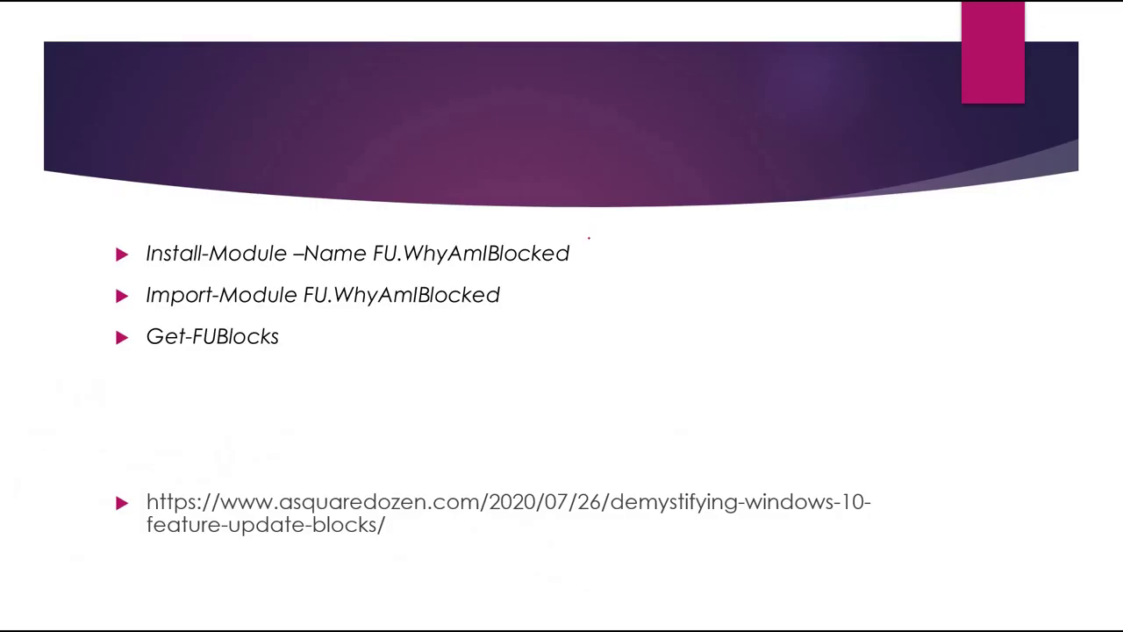
Stroke Install-Module in red, then put a cross beside the article link and underline its end
drag(582, 253, 673, 230)
mouse_move(88, 509)
mouse_down()
mouse_move(107, 530)
mouse_move(88, 530)
mouse_up()
drag(433, 543, 344, 549)
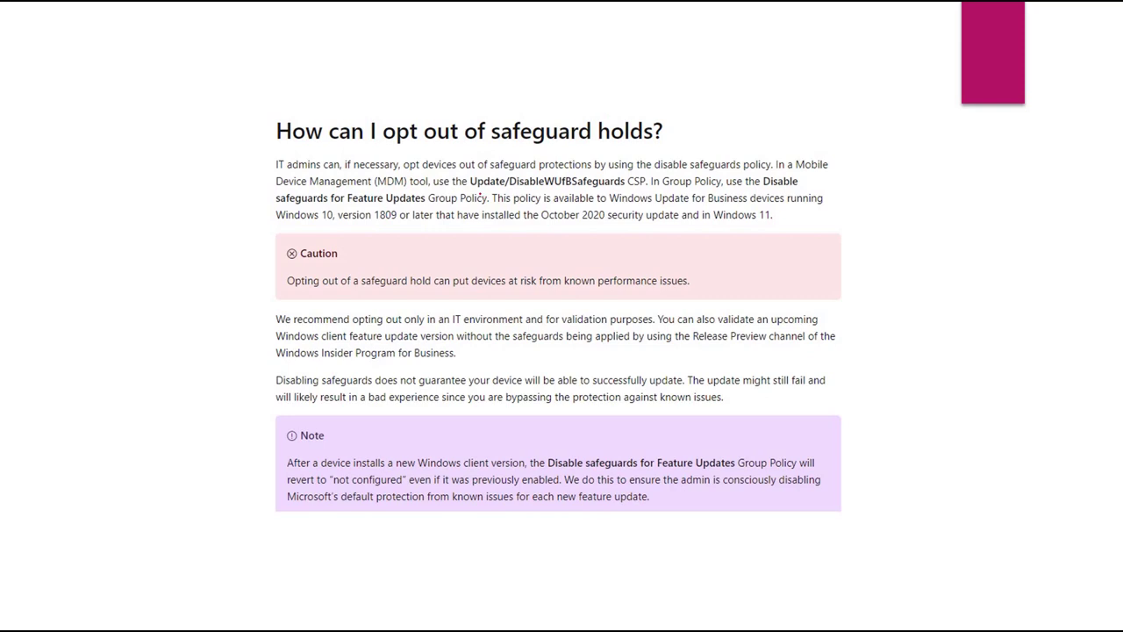
Underline Update/DisableWUfBSafeguards with an arrowhead, point at the Caution note, and mark beside Disable
drag(471, 185, 637, 190)
drag(253, 292, 319, 269)
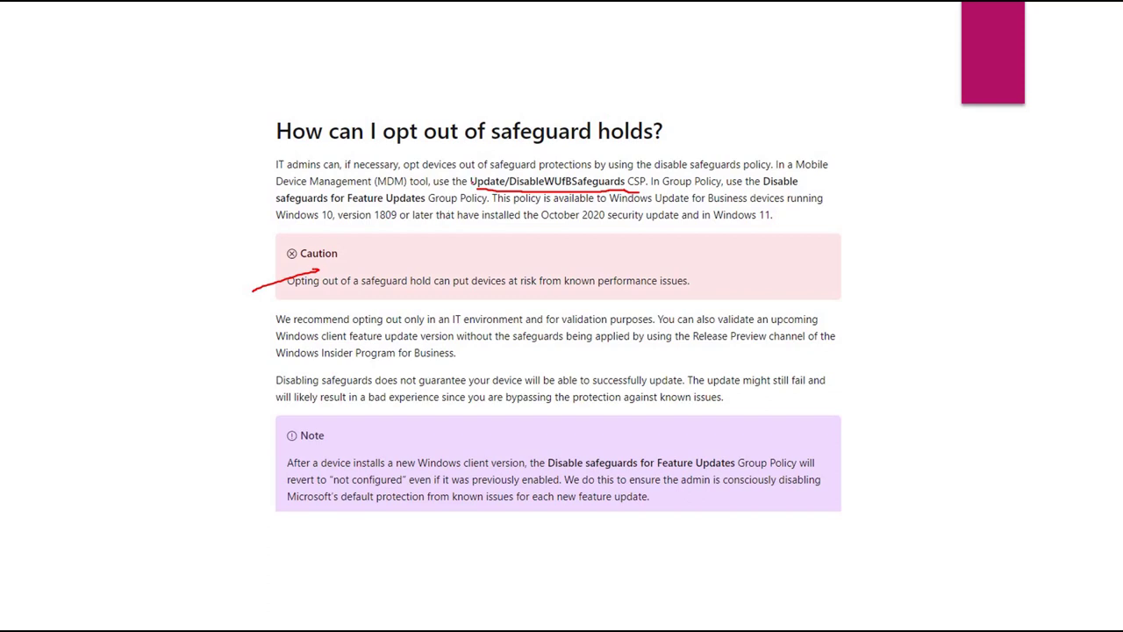
drag(444, 191, 471, 182)
drag(828, 178, 803, 181)
Bracket the Install-Module, Import-Module and Get-FUBlocks commands in red, then return to the output slide
key(Page_Up)
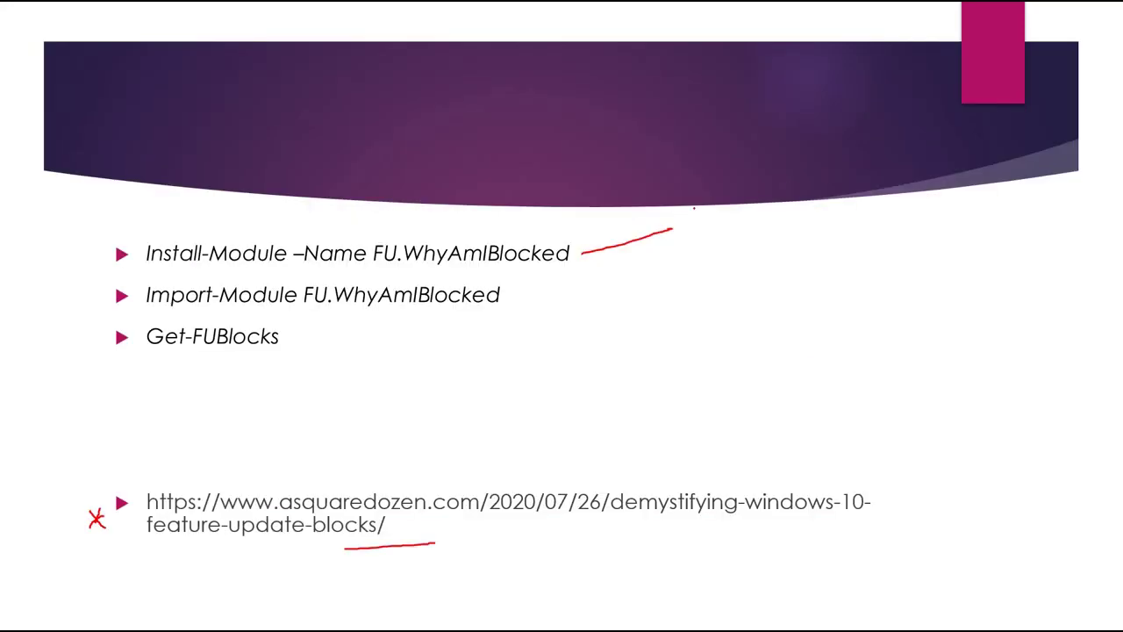
mouse_move(672, 212)
mouse_down()
mouse_move(712, 215)
mouse_move(705, 358)
mouse_move(569, 361)
mouse_up()
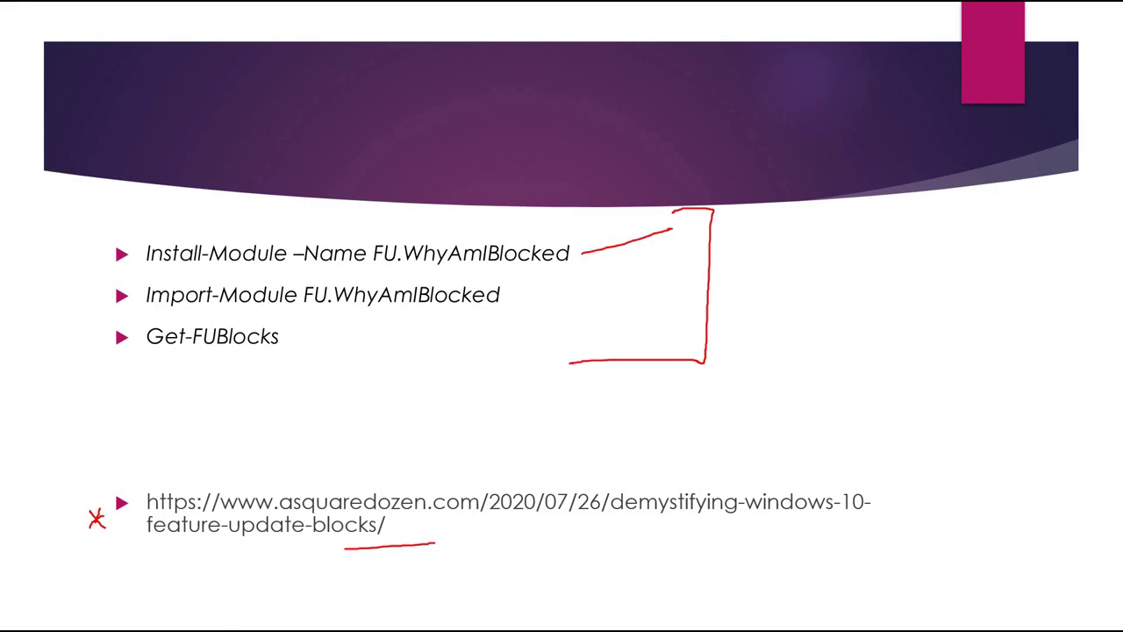
key(Page_Down)
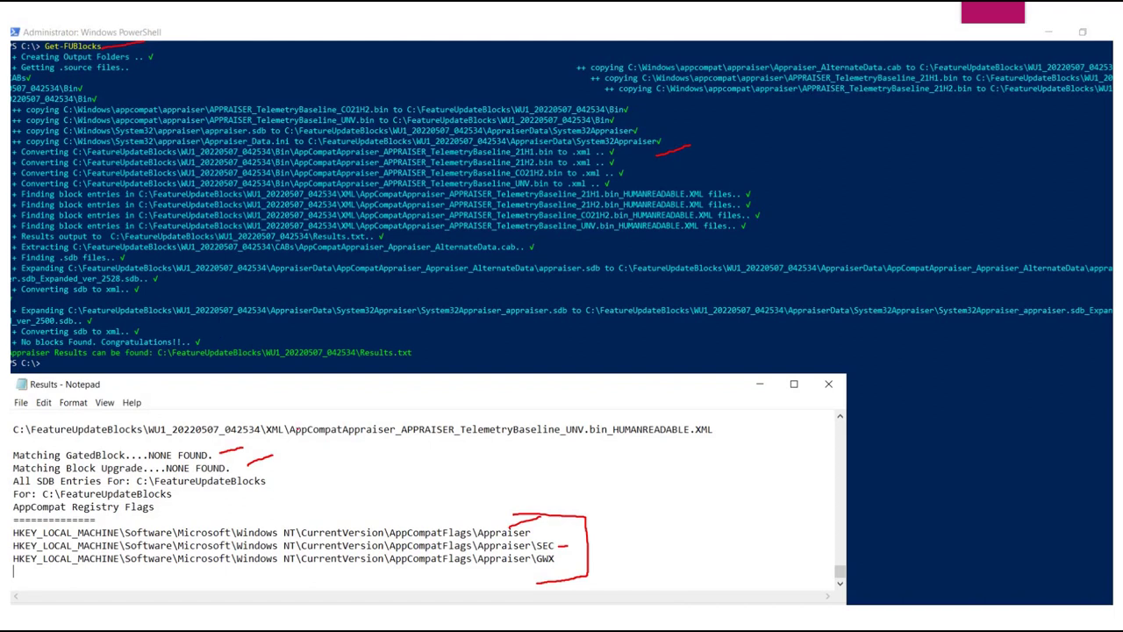
Circle the summary lines and underline .XML, the _ver_2500.sdb line and Results.txt in red
mouse_move(60, 438)
mouse_down()
mouse_move(28, 430)
mouse_move(10, 445)
mouse_move(16, 515)
mouse_move(53, 524)
mouse_up()
drag(679, 446, 733, 441)
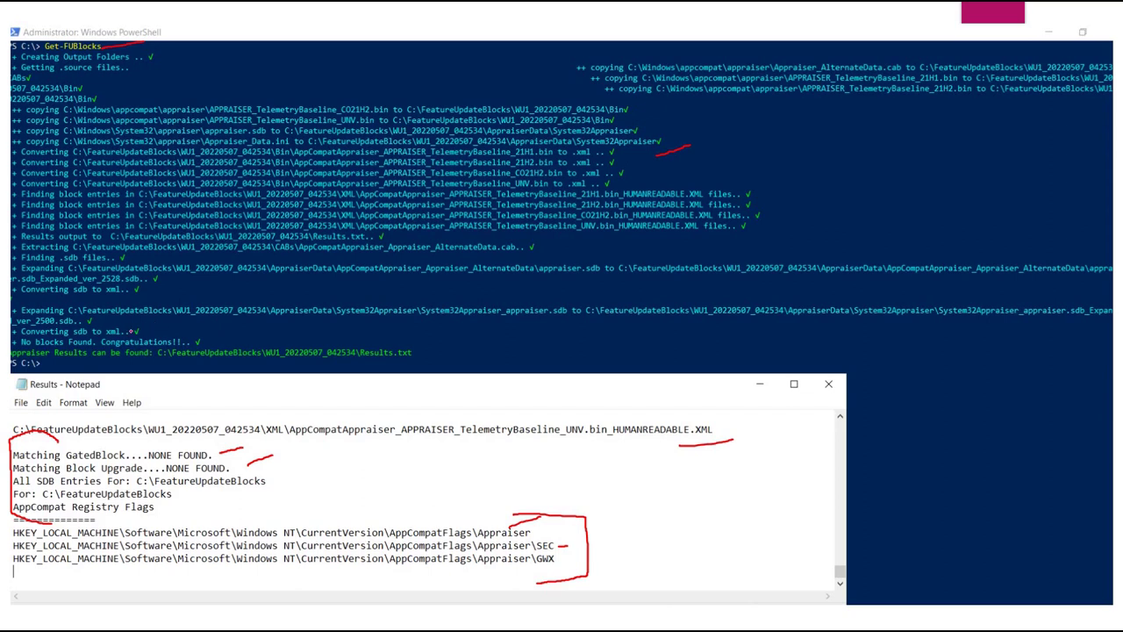
mouse_move(95, 323)
mouse_down()
mouse_move(182, 322)
mouse_move(128, 340)
mouse_up()
mouse_move(354, 362)
mouse_down()
mouse_move(385, 368)
mouse_move(441, 327)
mouse_up()
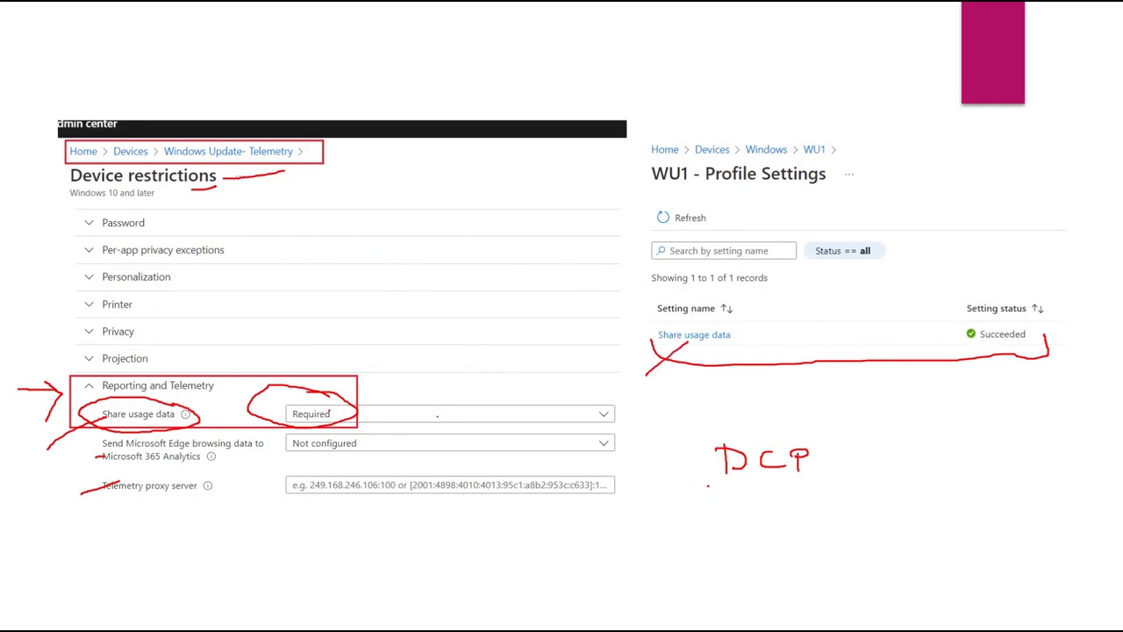
Bracket the DCP note and write 1 beside it, then write 2 on the registry slide
mouse_move(707, 483)
mouse_down()
mouse_move(784, 509)
mouse_move(833, 474)
mouse_up()
drag(1069, 439, 1073, 509)
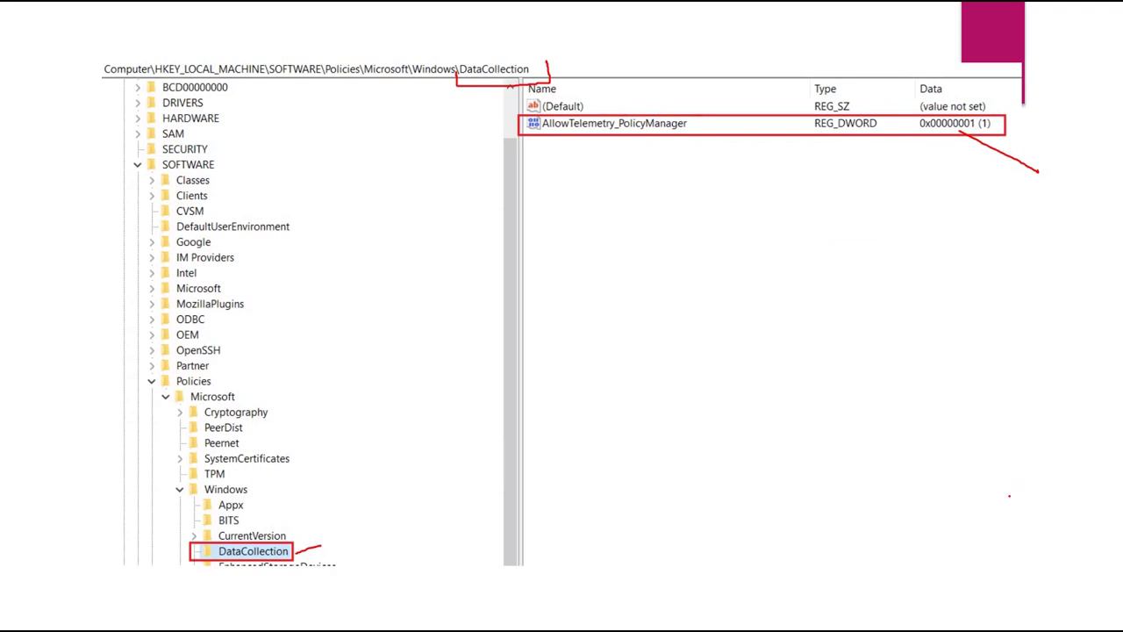
drag(990, 471, 1046, 497)
Underline DataCollection in the address bar and add a second stroke to the value arrow
mouse_move(460, 79)
mouse_down()
mouse_move(507, 88)
mouse_move(538, 68)
mouse_up()
drag(983, 132, 1026, 157)
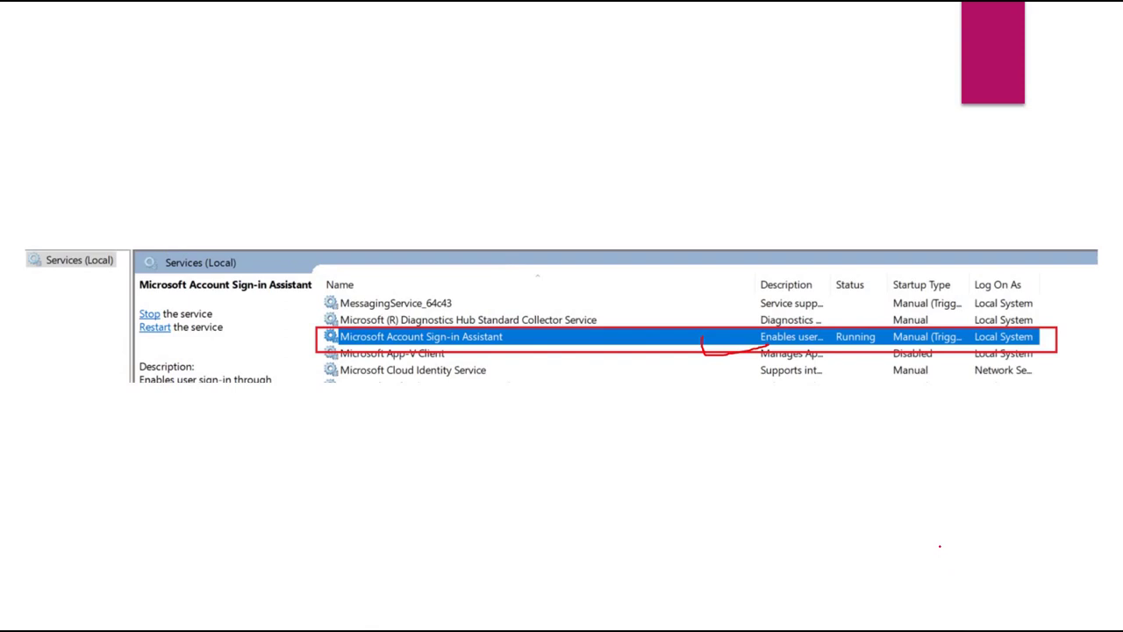
Write 3 on the Services slide and 4 on the PolicyManager Update registry slide
mouse_move(939, 546)
mouse_down()
mouse_move(976, 574)
mouse_move(957, 573)
mouse_up()
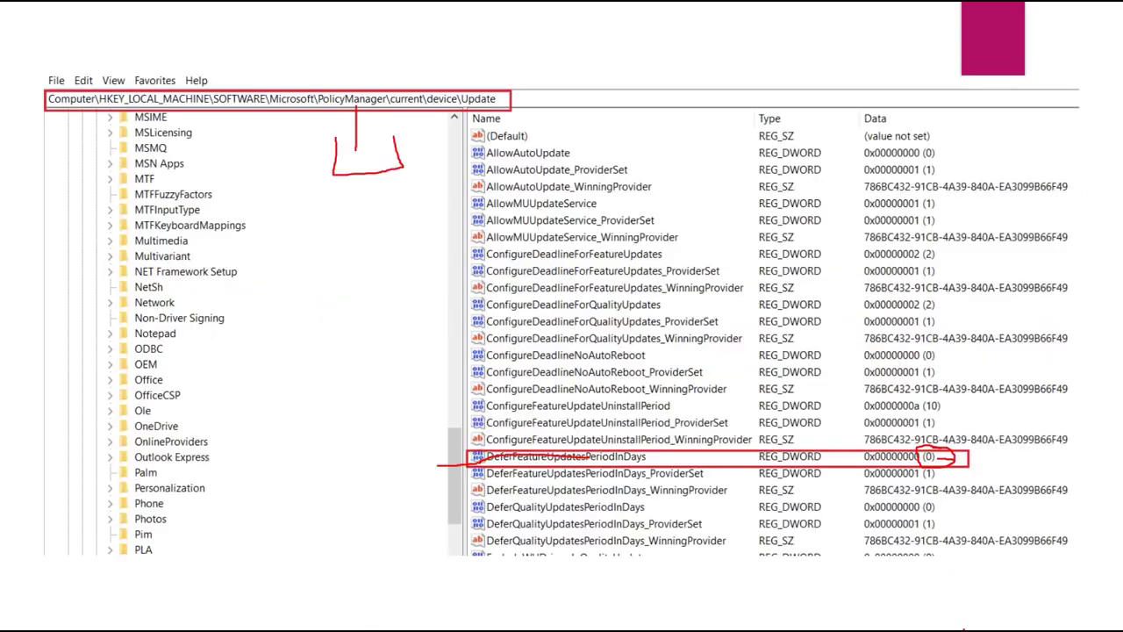
drag(971, 585, 985, 604)
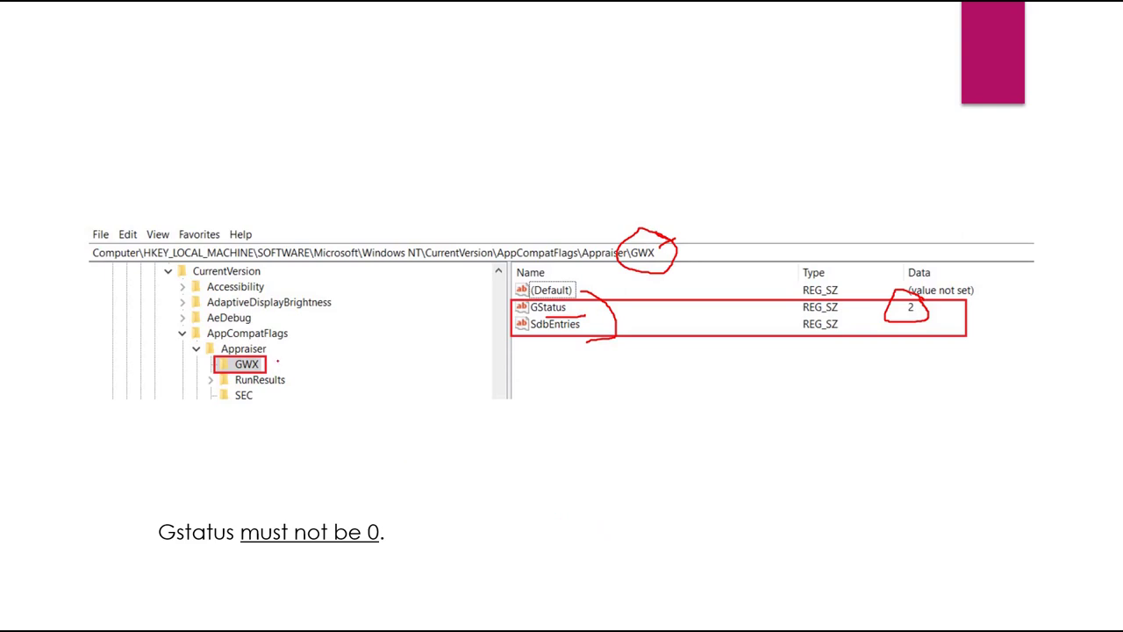
Mark the GStatus value row and the 0 in the note in red ink, then reach the Install-Module slide
drag(430, 276, 477, 263)
drag(373, 537, 414, 519)
key(Right)
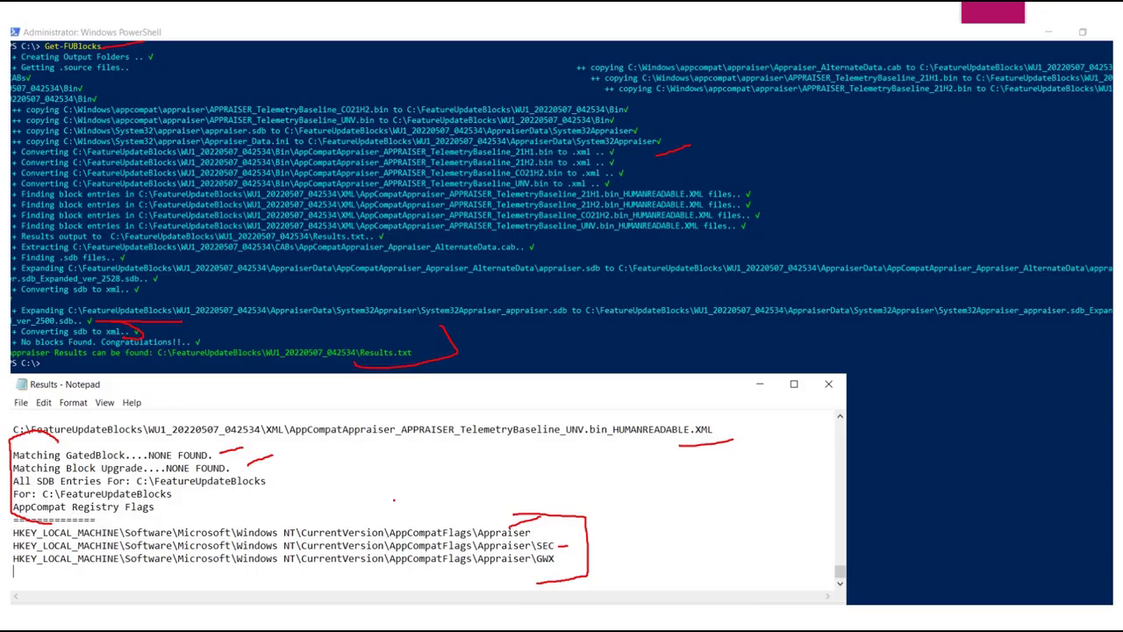
key(Left)
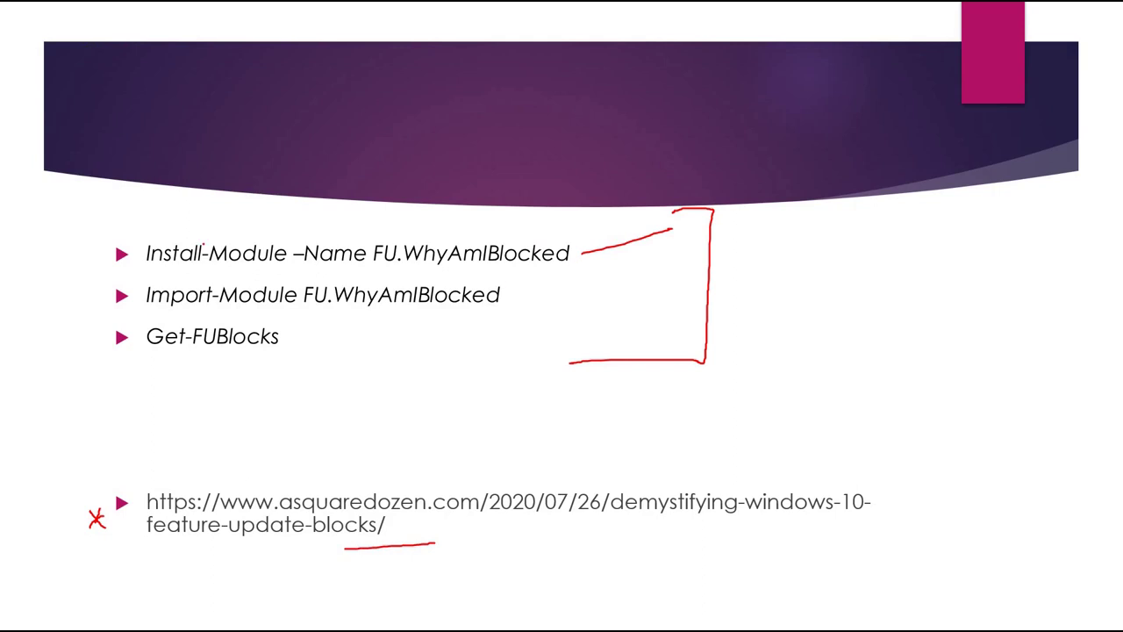
Draw a red ink underline beneath the Get-FUBlocks command
drag(314, 349, 235, 357)
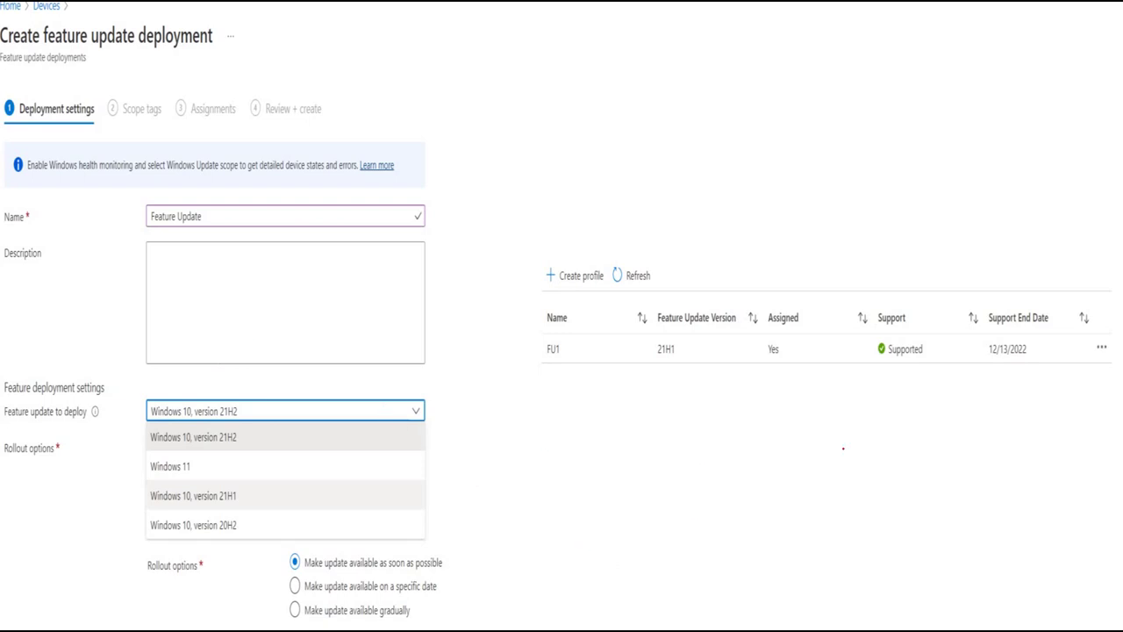
Bracket the Supported and Yes values in red, then underline 20H2 on the About Windows slide
mouse_move(862, 351)
mouse_down()
mouse_move(864, 368)
mouse_move(953, 383)
mouse_move(947, 351)
mouse_up()
mouse_move(754, 351)
mouse_down()
mouse_move(755, 368)
mouse_move(817, 383)
mouse_move(813, 352)
mouse_up()
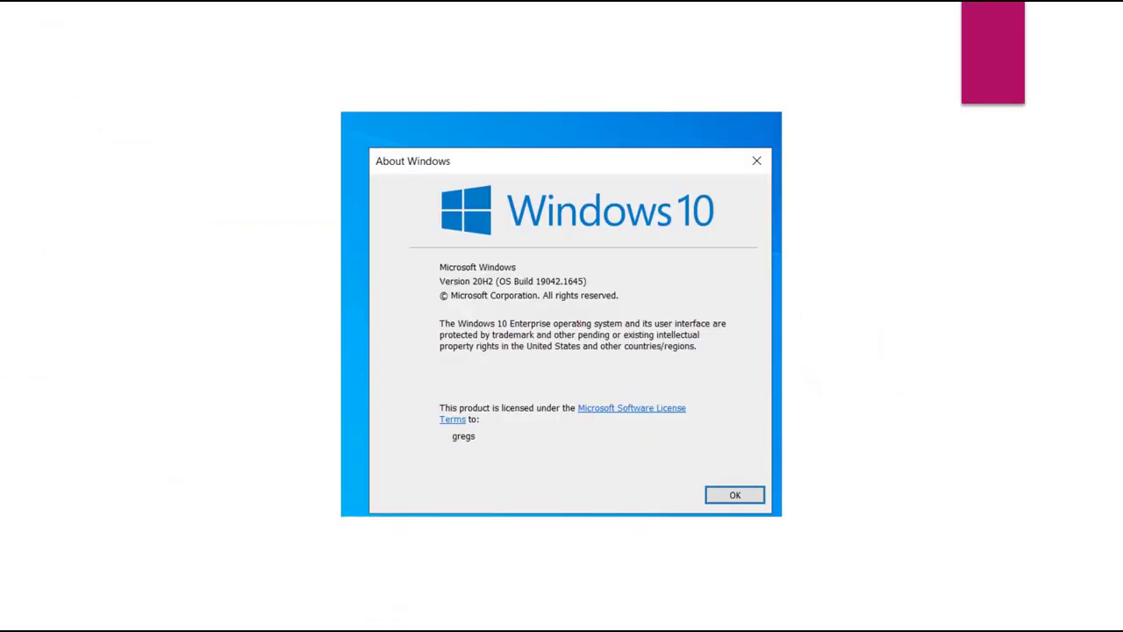
drag(491, 289, 478, 291)
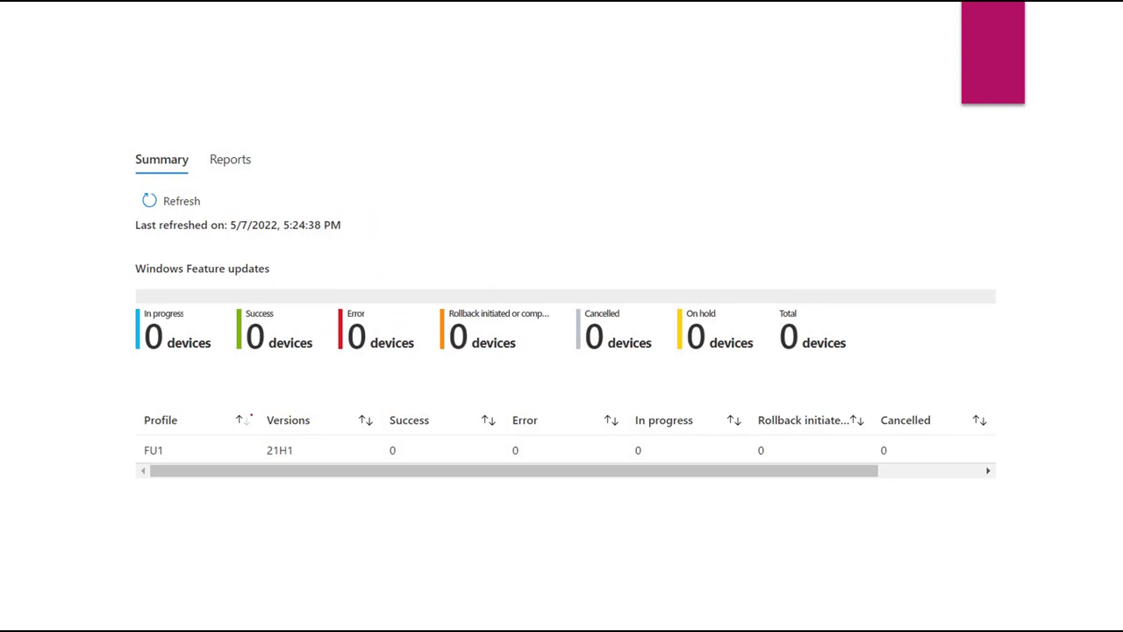
Circle the 21H1 Versions value in red and compare it against the 20H2 About Windows slide
mouse_move(300, 405)
mouse_down()
mouse_move(267, 403)
mouse_move(248, 500)
mouse_move(360, 409)
mouse_move(295, 388)
mouse_up()
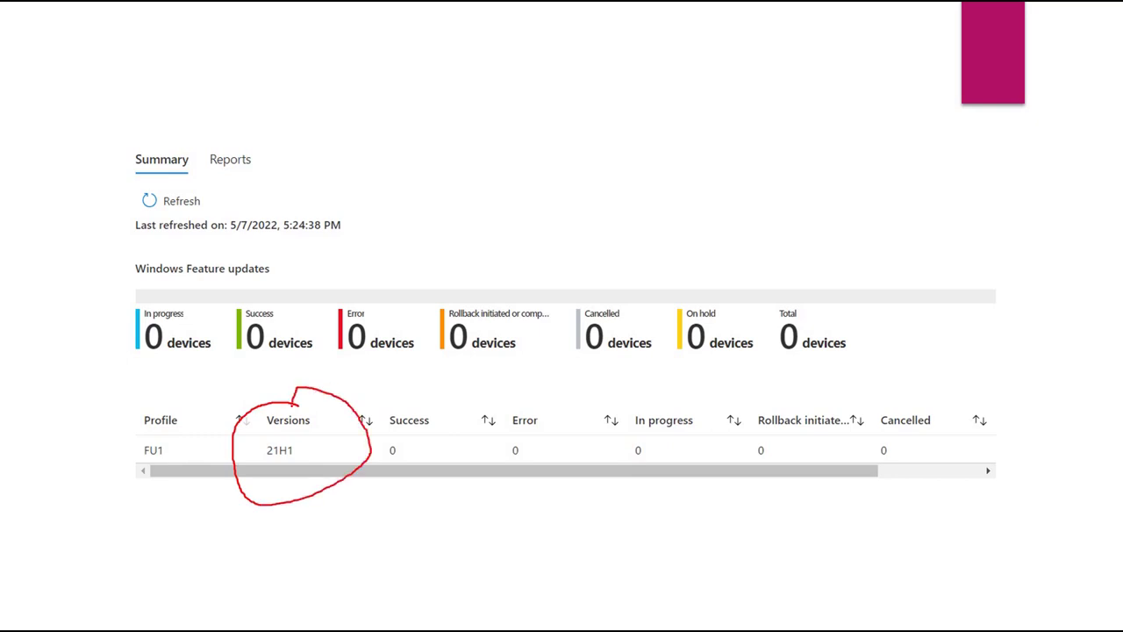
key(Right)
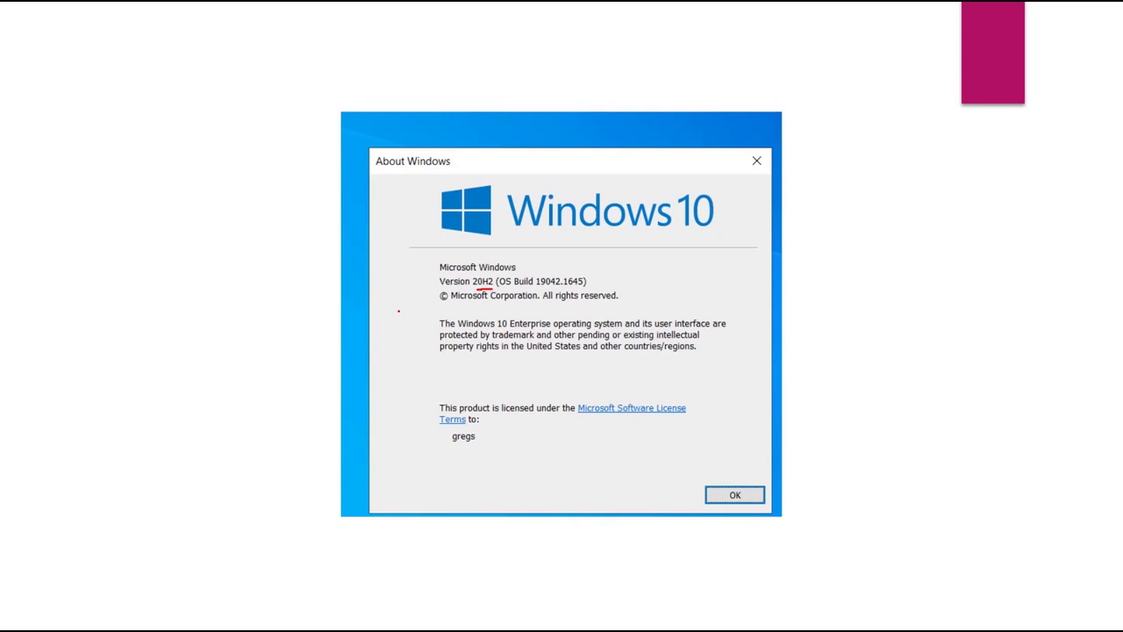
drag(366, 326, 400, 313)
key(Left)
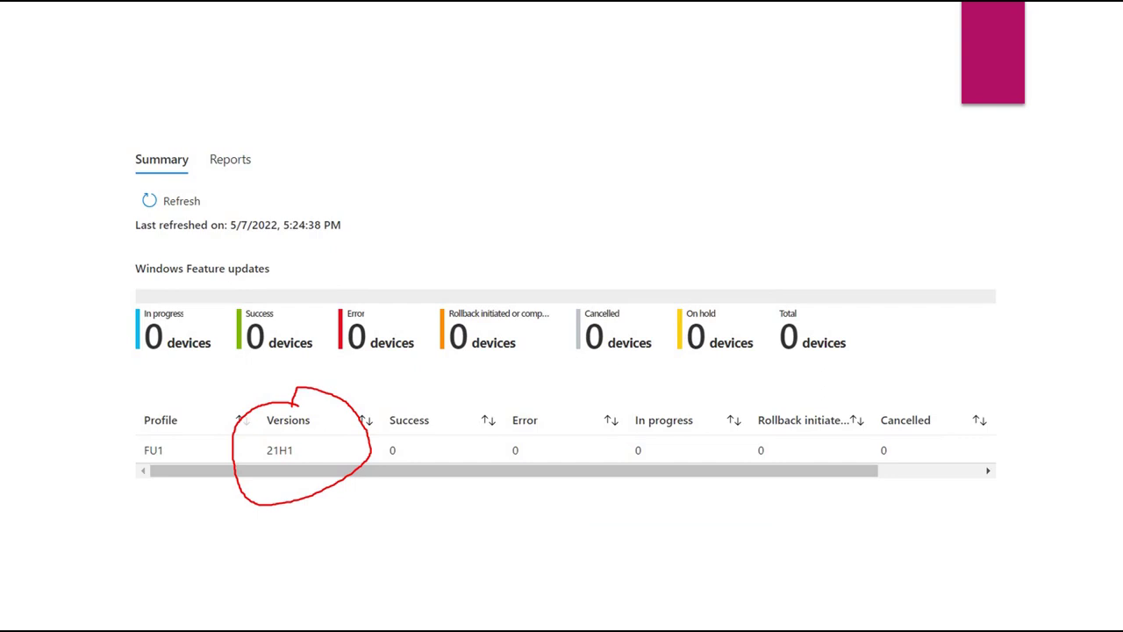
key(Right)
key(Right)
key(Right)
key(Right)
key(Right)
key(Right)
key(Right)
key(Right)
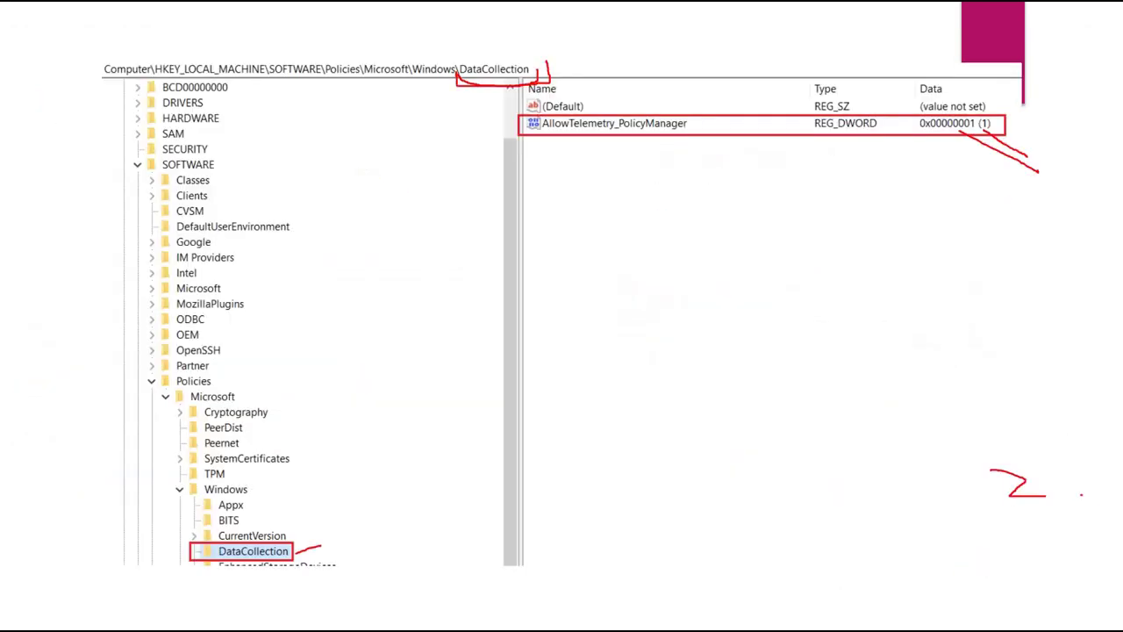
Step back and forth through the slides to reach the Windows health monitoring slide
key(Right)
key(Left)
key(Left)
key(Left)
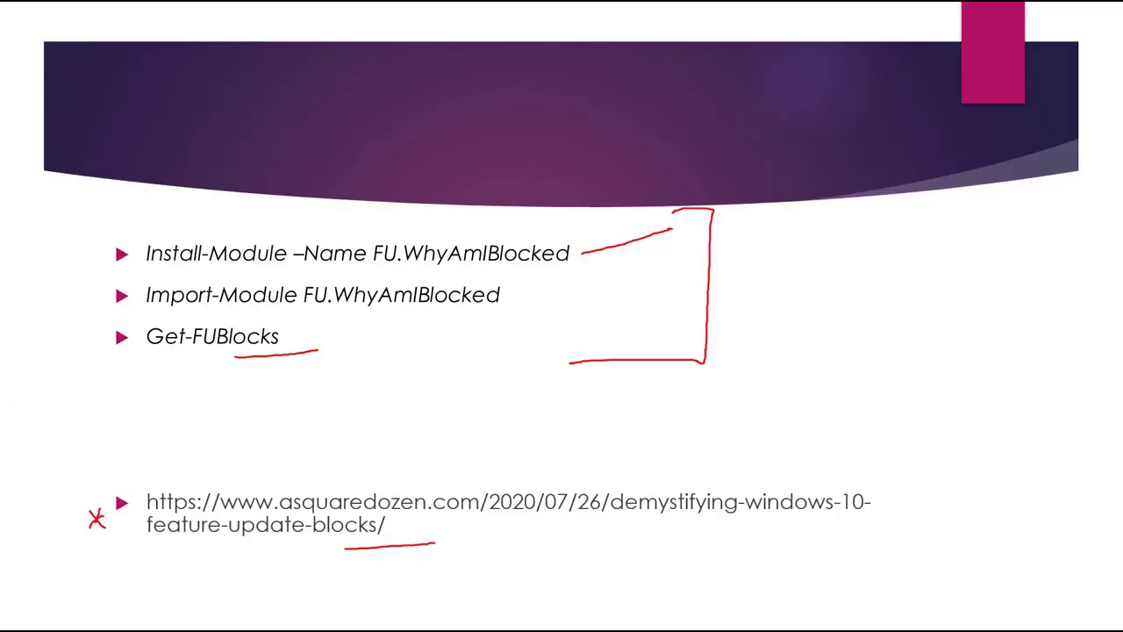
key(Left)
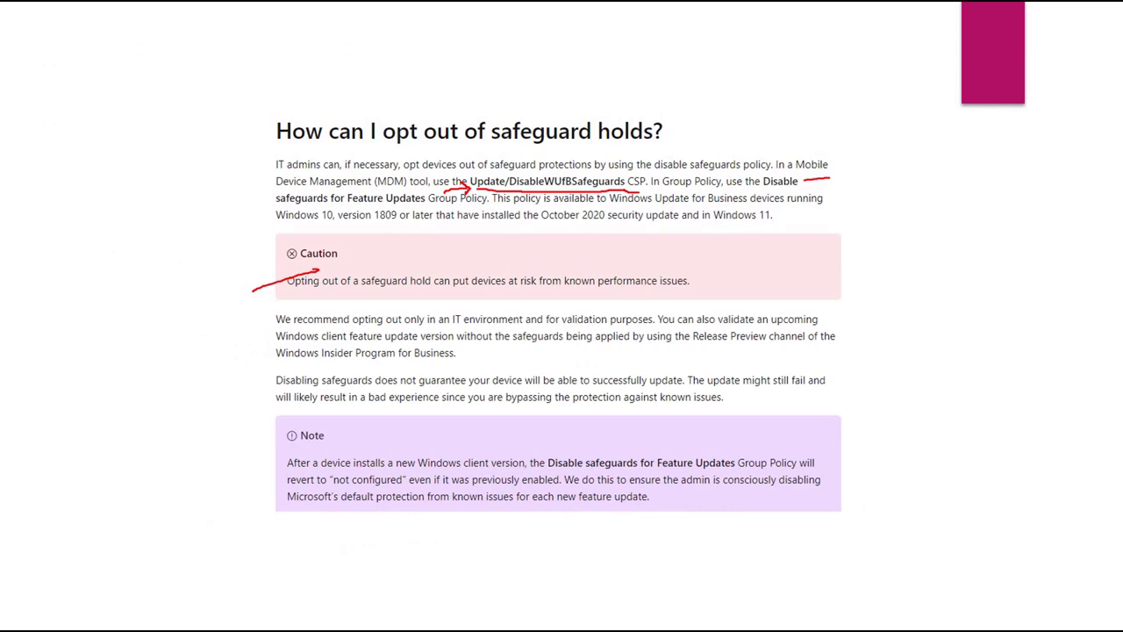
key(Left)
key(Left)
key(Left)
key(Left)
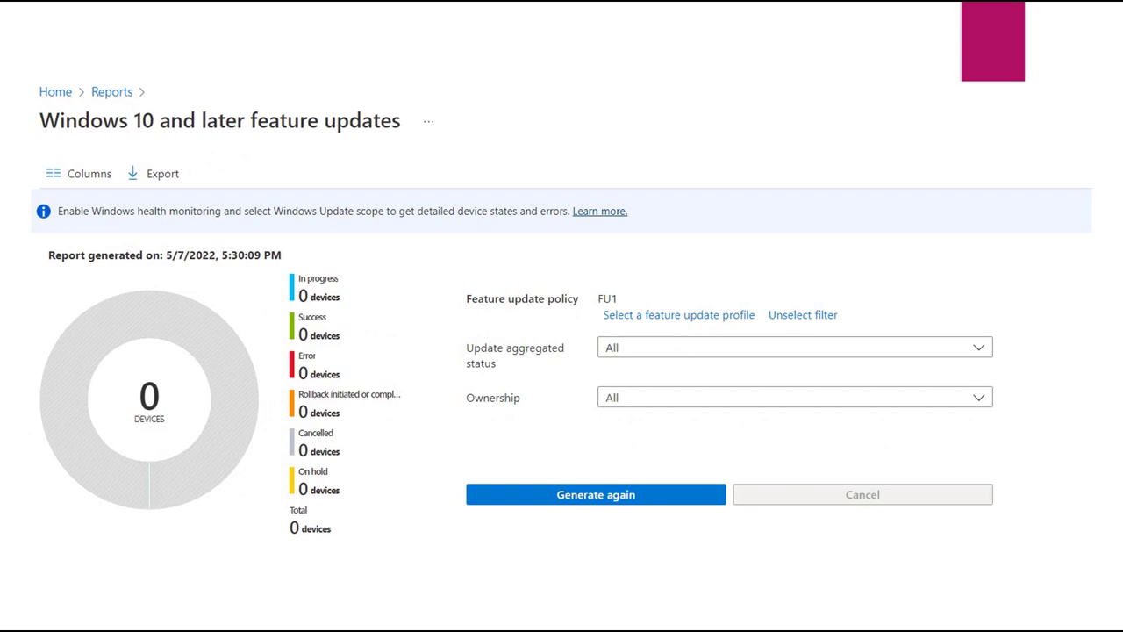
key(Right)
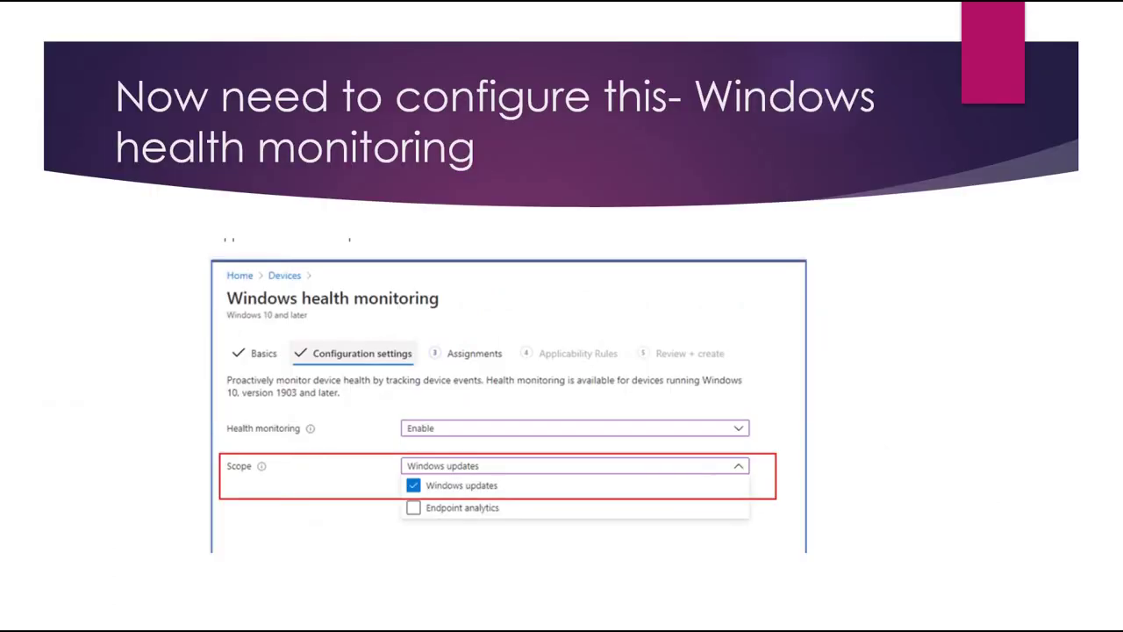
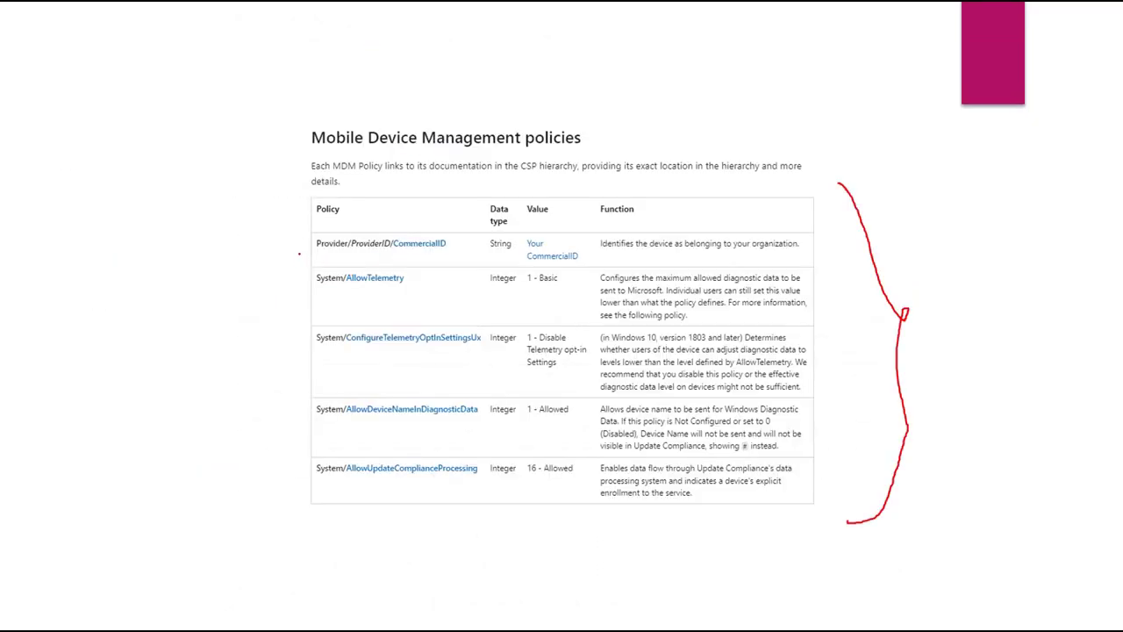
Ink-mark each MDM policy row and its value, from CommercialID through AllowUpdateComplianceProcessing's 16 - Allowed
mouse_move(289, 258)
mouse_down()
mouse_move(360, 232)
mouse_move(443, 253)
mouse_up()
mouse_move(562, 218)
mouse_down()
mouse_move(533, 216)
mouse_move(521, 264)
mouse_move(589, 258)
mouse_move(566, 219)
mouse_up()
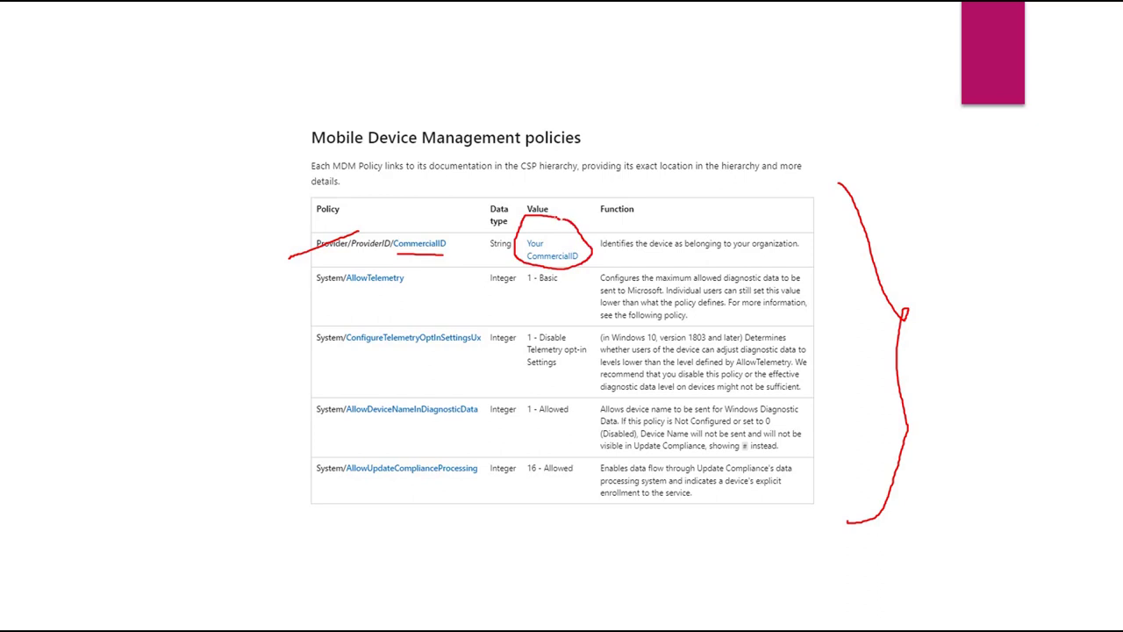
drag(299, 289, 347, 271)
drag(541, 289, 565, 289)
mouse_move(515, 311)
mouse_down()
mouse_move(521, 368)
mouse_move(587, 370)
mouse_move(587, 336)
mouse_move(536, 313)
mouse_up()
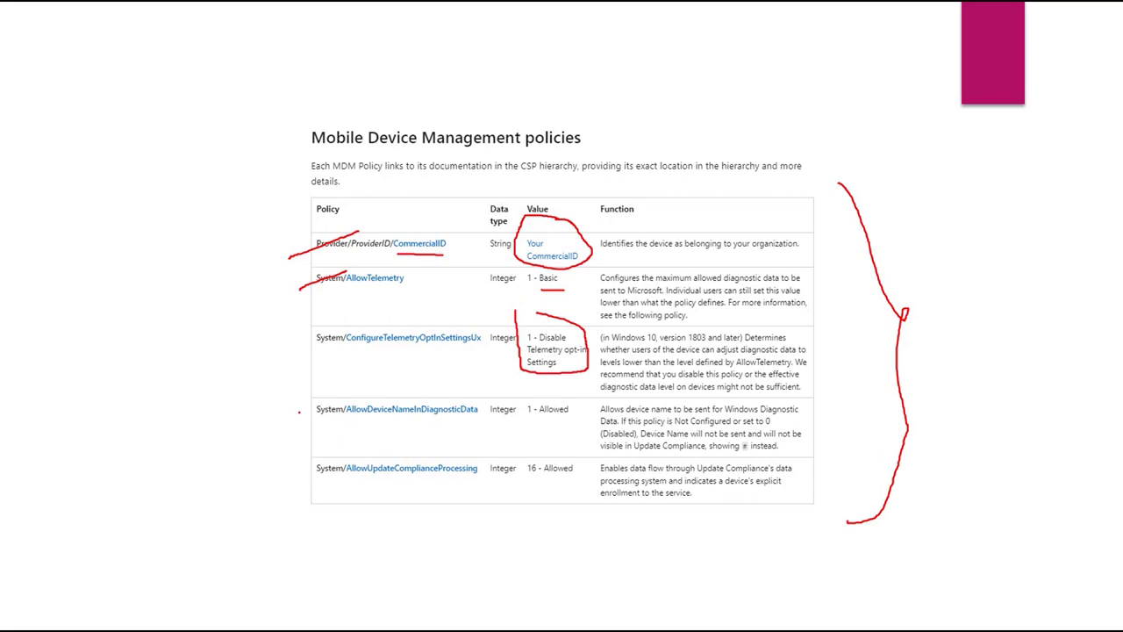
drag(351, 397, 293, 416)
drag(574, 418, 533, 424)
drag(380, 487, 444, 481)
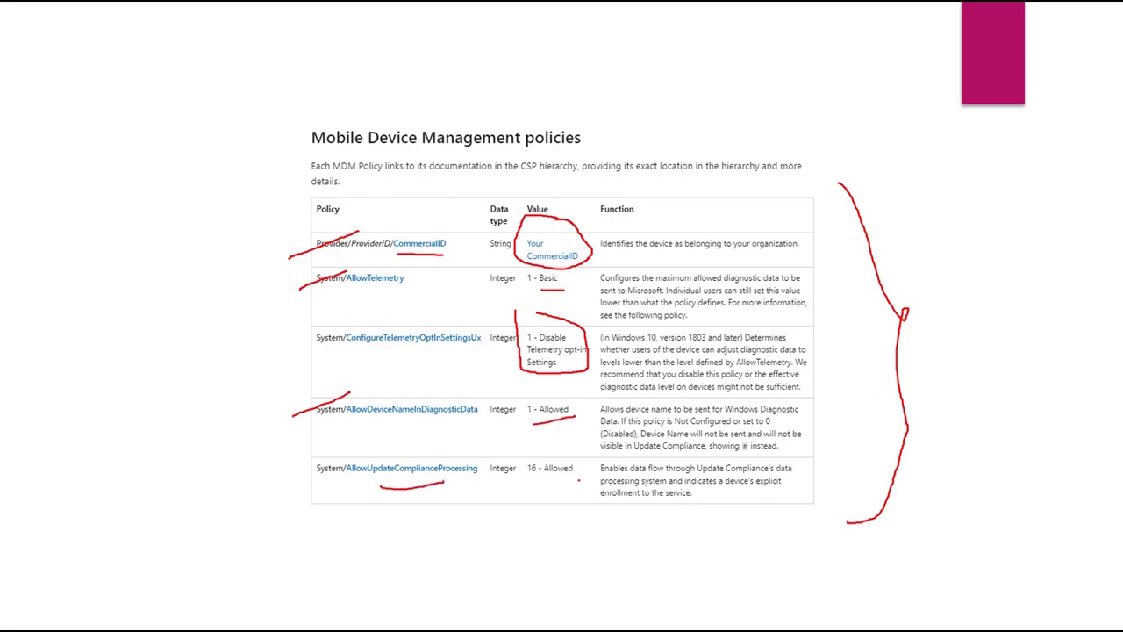
drag(521, 488, 586, 478)
Draw an arrow pointing at the Value column header, then go to the next slide
drag(537, 50, 546, 194)
drag(556, 184, 546, 195)
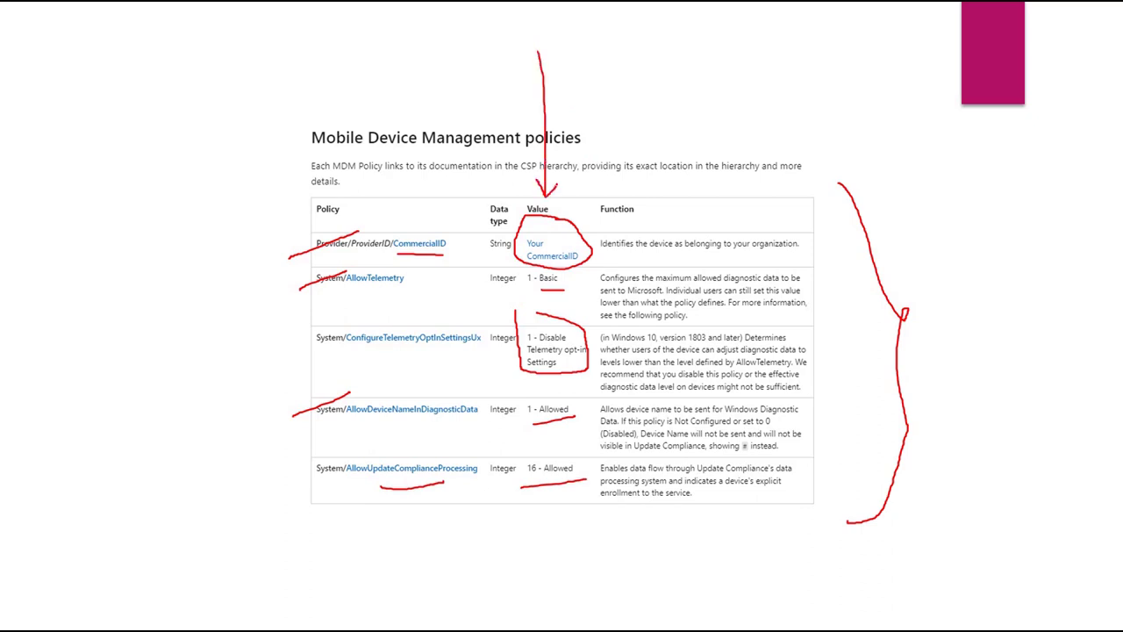
key(Right)
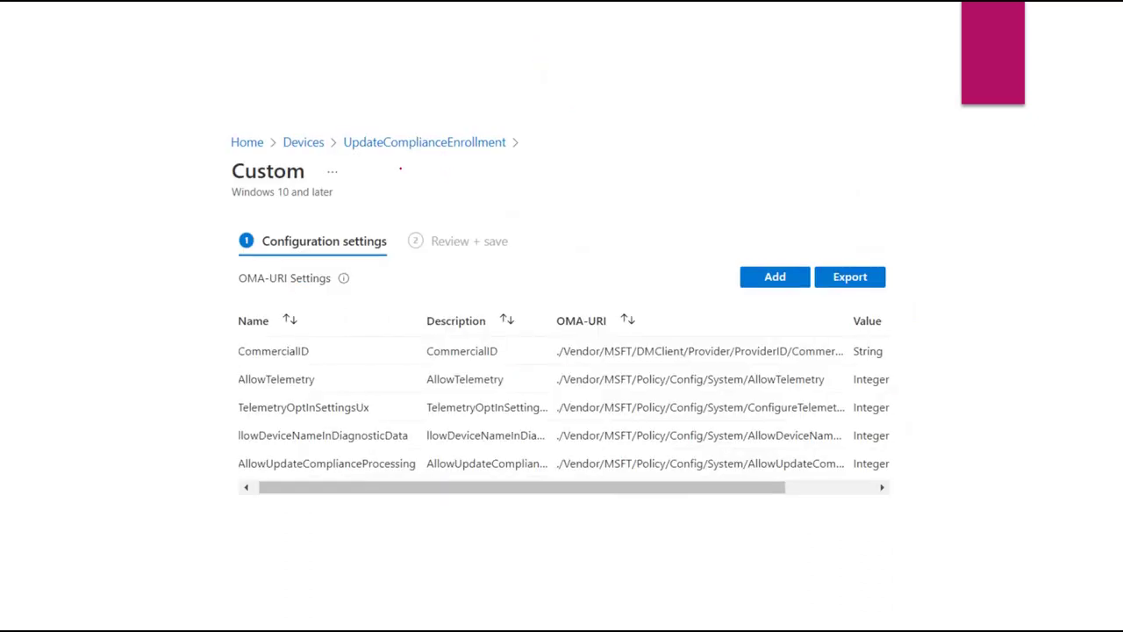
Underline the UpdateComplianceEnrollment profile name and mark the CommercialID, AllowTelemetry and TelemetryOptInSettingsUx settings
drag(356, 162, 540, 157)
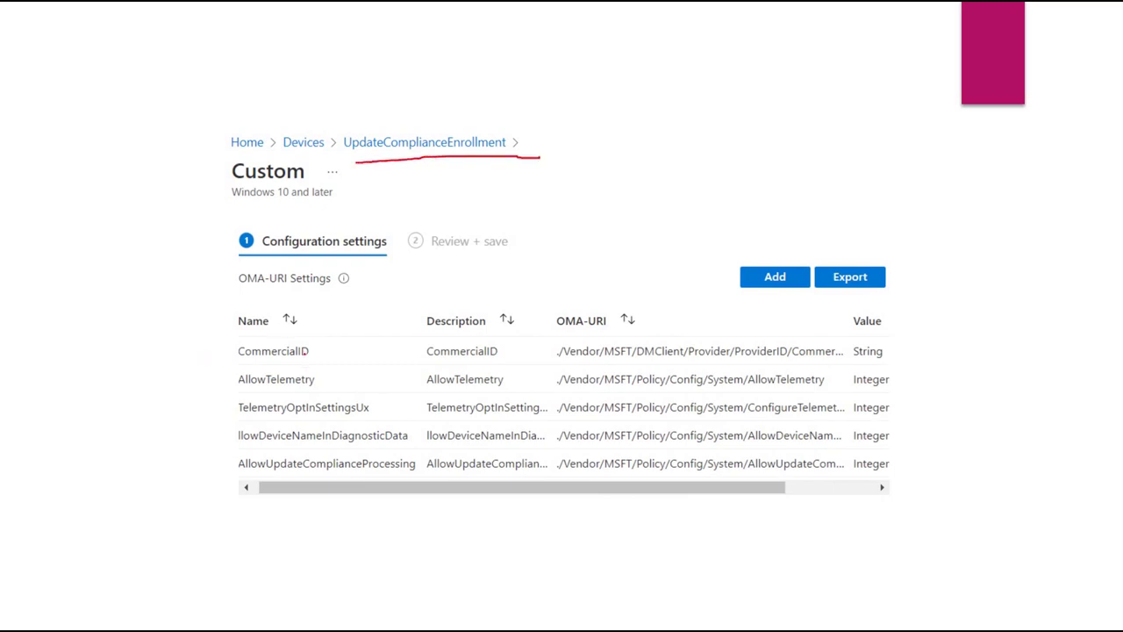
mouse_move(315, 351)
mouse_down()
mouse_move(344, 337)
mouse_move(382, 346)
mouse_up()
drag(357, 403, 375, 390)
Draw pointer lines at the Description column and OMA-URI paths, and lines along the policy table
drag(447, 273, 451, 324)
drag(717, 337, 705, 266)
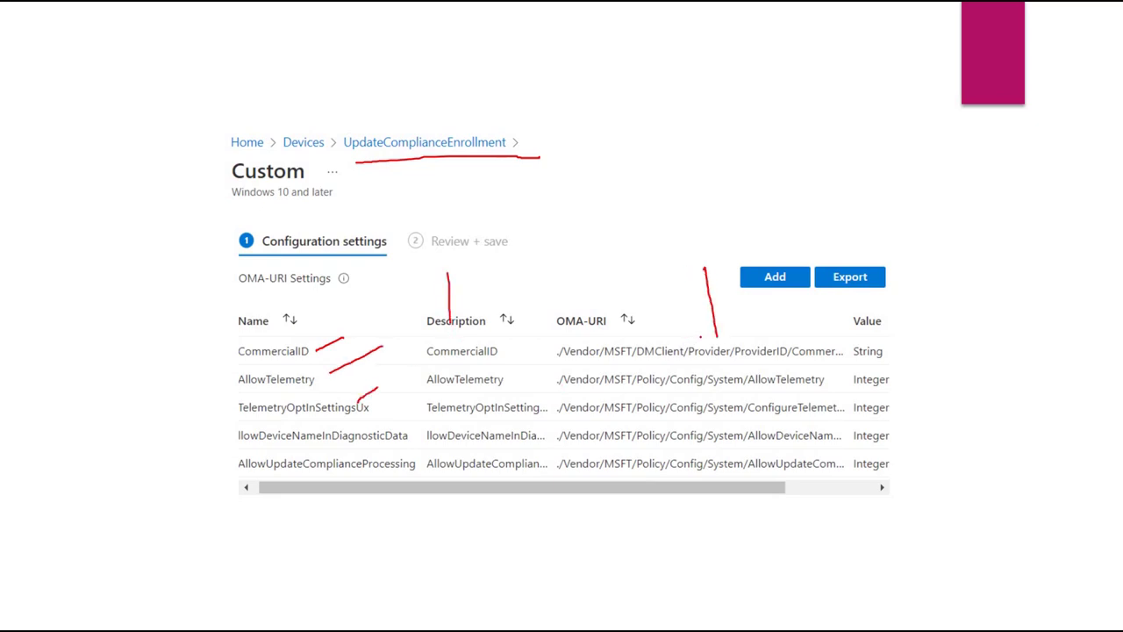
drag(745, 316, 705, 328)
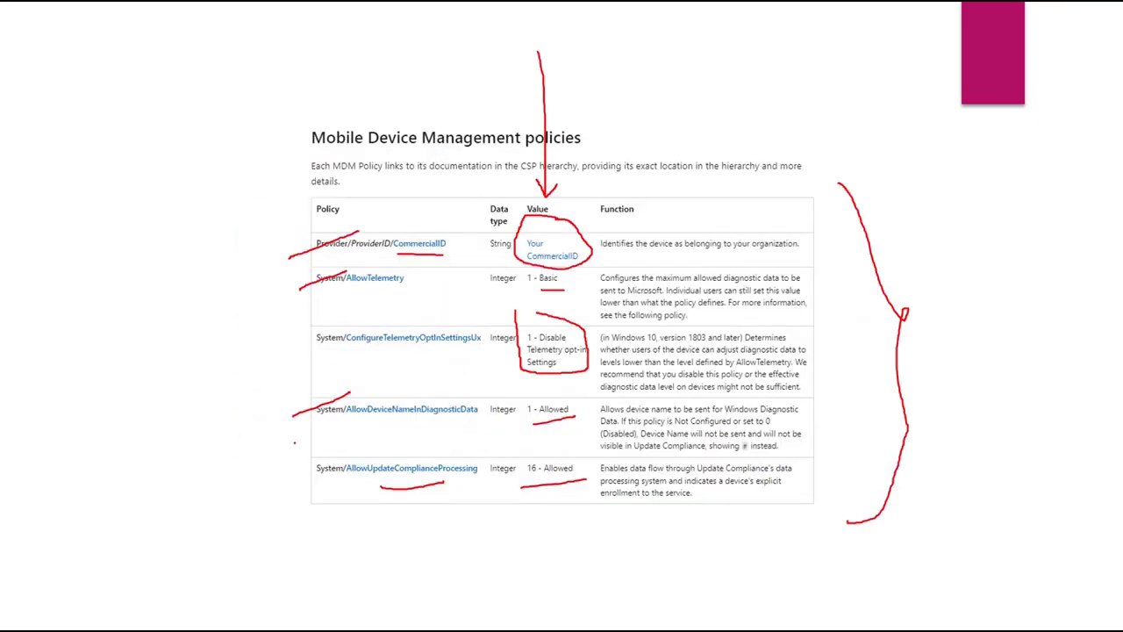
drag(302, 236, 298, 479)
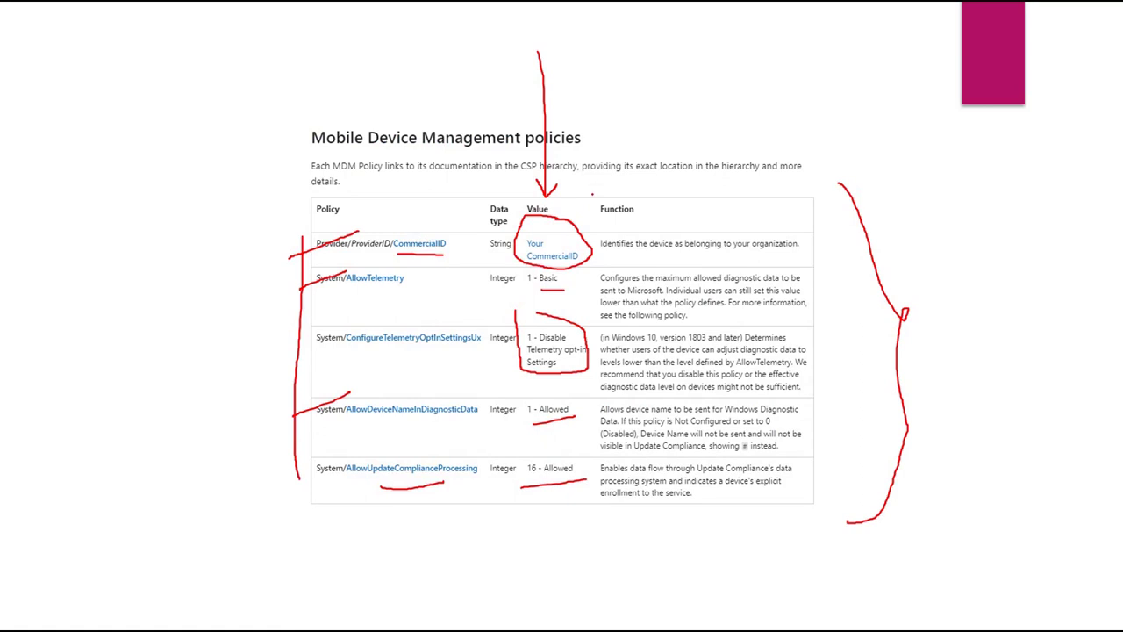
drag(602, 188, 613, 511)
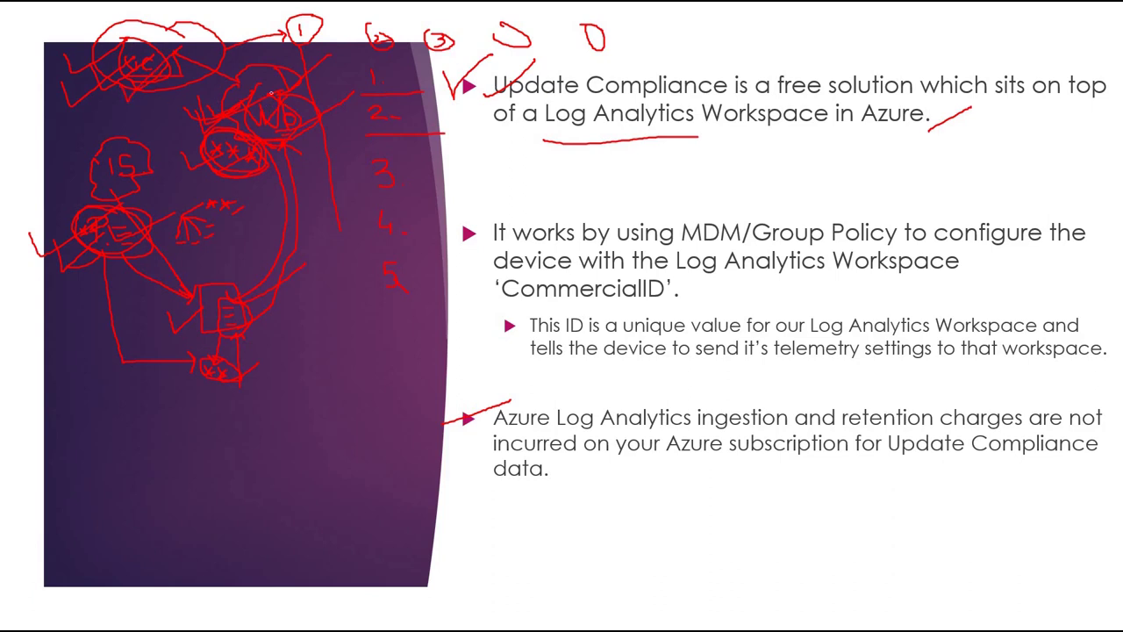
Mark the MD circle, the Log Analytics workspace name and the Summary page in red ink
drag(269, 94, 267, 107)
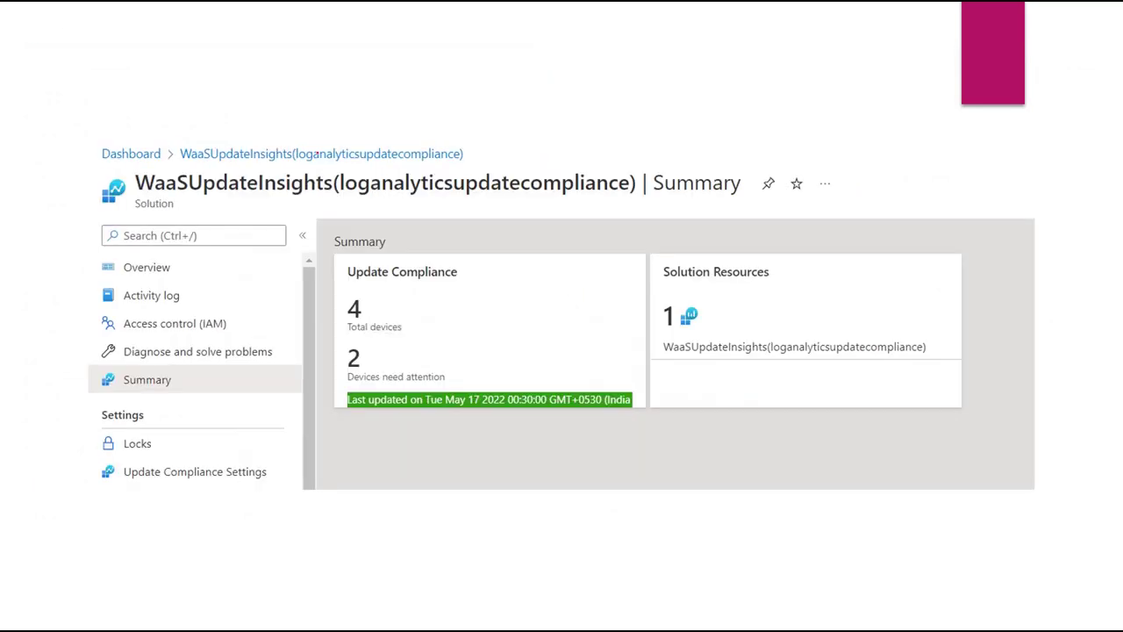
drag(405, 112, 316, 151)
drag(58, 388, 107, 369)
Tick the 4 total devices and 2 needing attention, then advance to the dashboard slide
mouse_move(388, 303)
mouse_down()
mouse_move(406, 323)
mouse_move(472, 282)
mouse_up()
drag(434, 356, 521, 302)
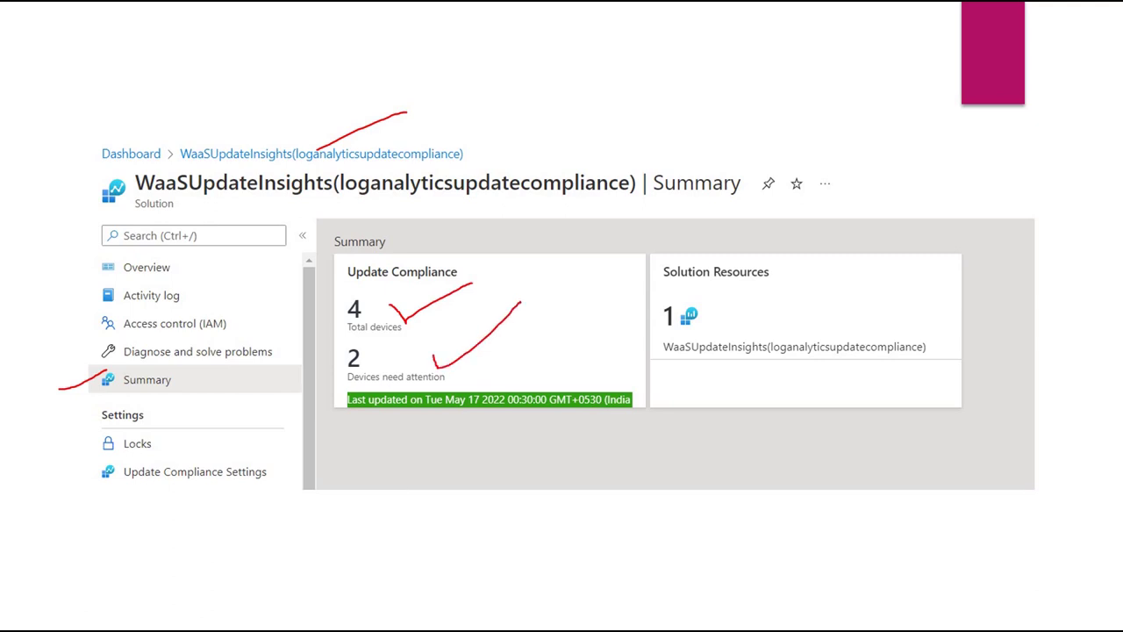
key(Right)
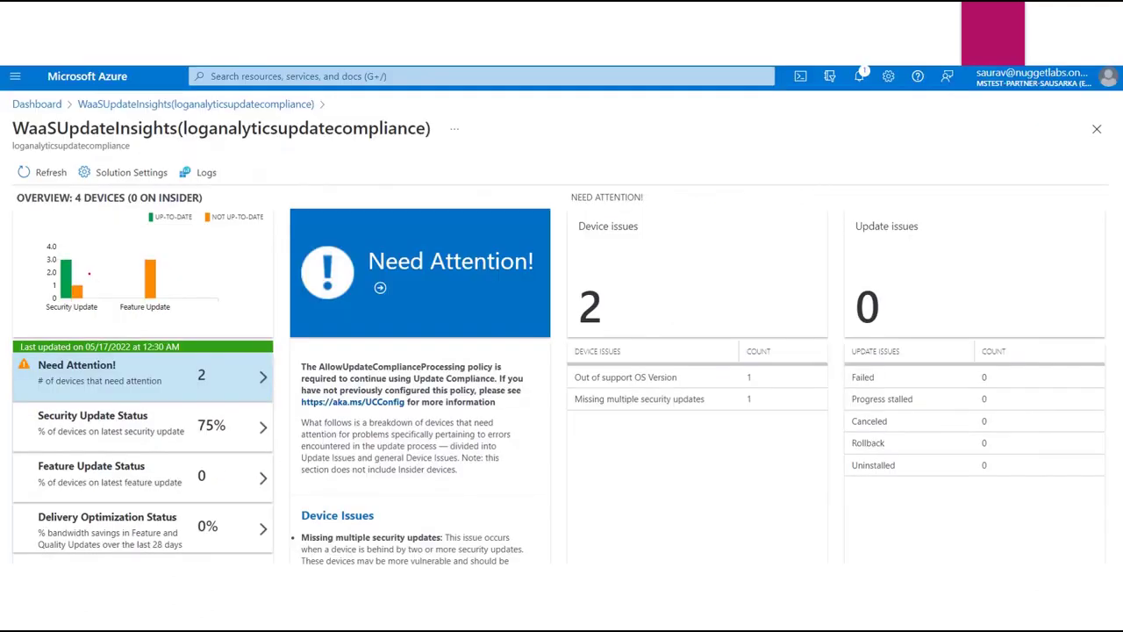
Mark the Security Update and Feature Update bars and underline the NOT UP-TO-DATE legend label
drag(89, 274, 130, 248)
drag(201, 227, 257, 228)
drag(158, 282, 219, 255)
Tick the Need Attention!, Security Update, Feature Update and Delivery Optimization status tiles
drag(1, 398, 53, 361)
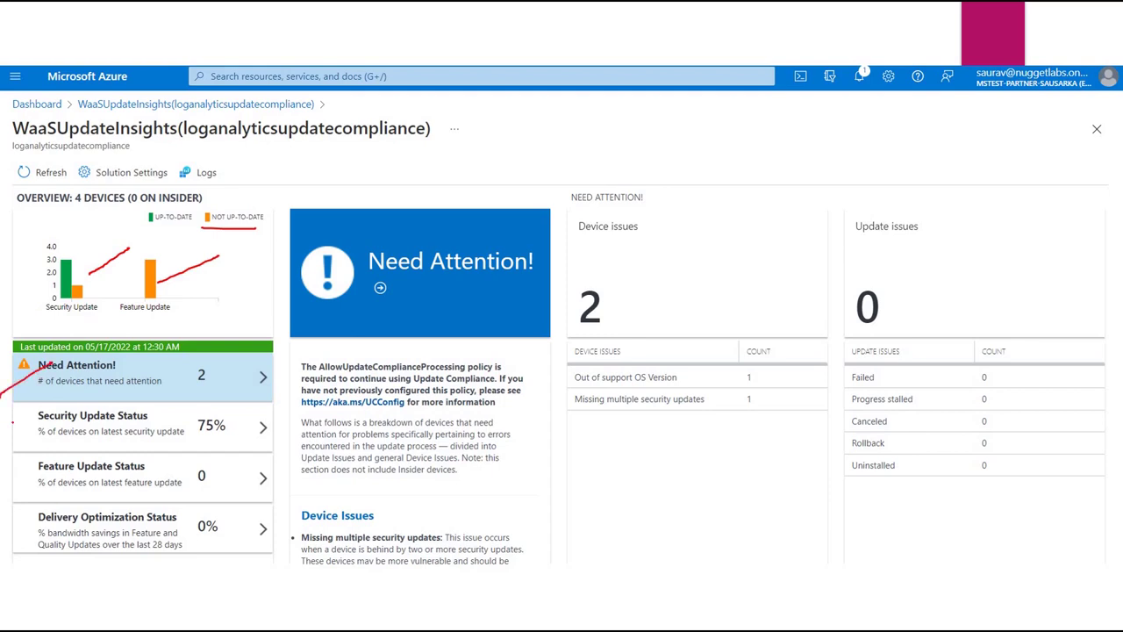
drag(6, 425, 63, 407)
drag(11, 490, 69, 449)
drag(14, 539, 65, 512)
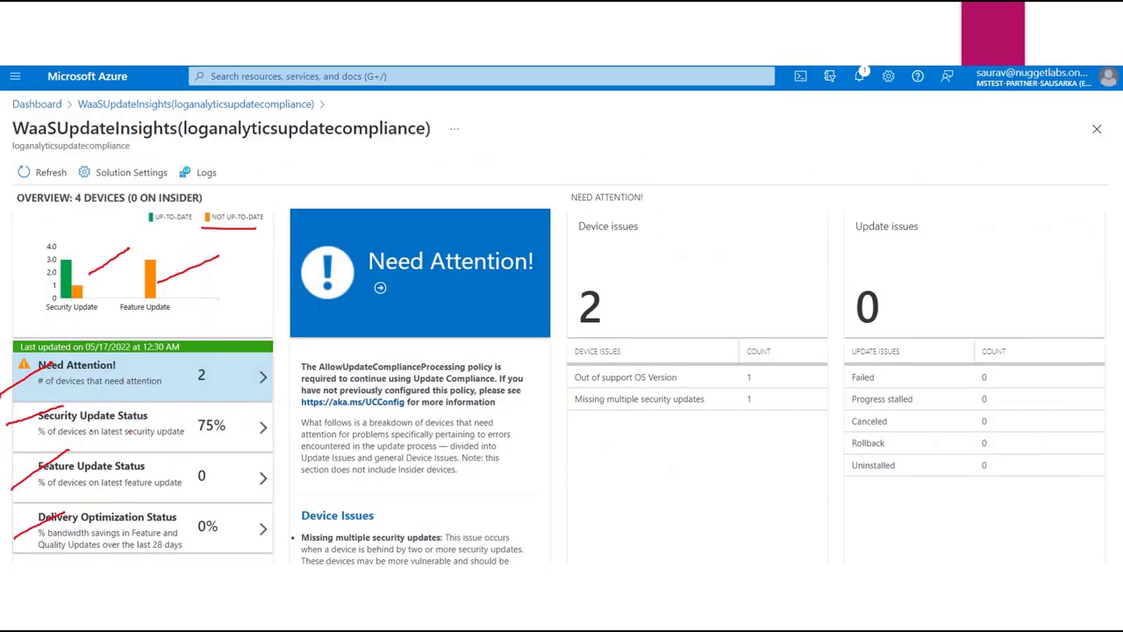
drag(147, 404, 90, 431)
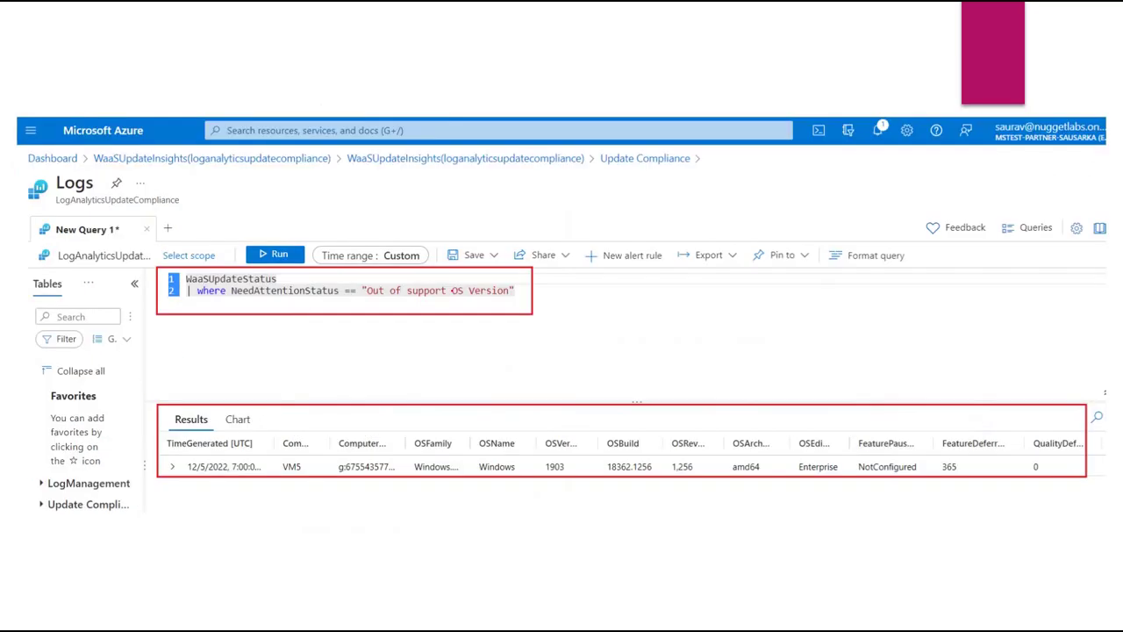
Draw arrows from the WaaSUpdateStatus query toward its results and circle the 4 devices count
mouse_move(537, 297)
mouse_down()
mouse_move(549, 308)
mouse_move(578, 301)
mouse_up()
drag(314, 265, 279, 279)
drag(301, 267, 279, 278)
mouse_move(299, 295)
mouse_down()
mouse_move(330, 335)
mouse_move(333, 312)
mouse_up()
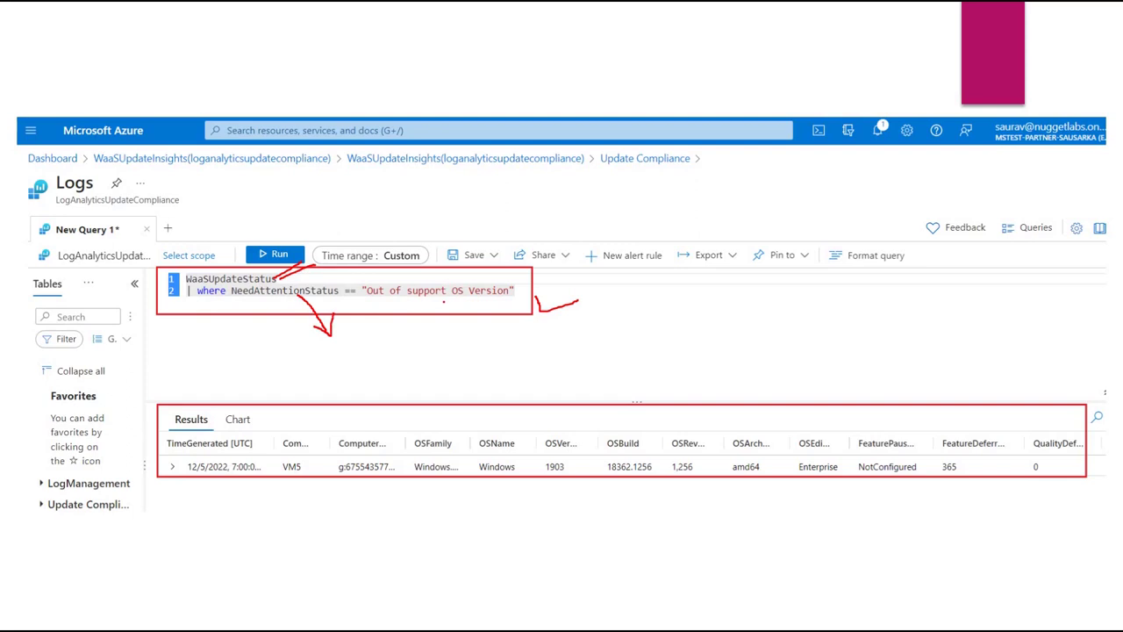
mouse_move(443, 303)
mouse_down()
mouse_move(444, 352)
mouse_move(453, 343)
mouse_up()
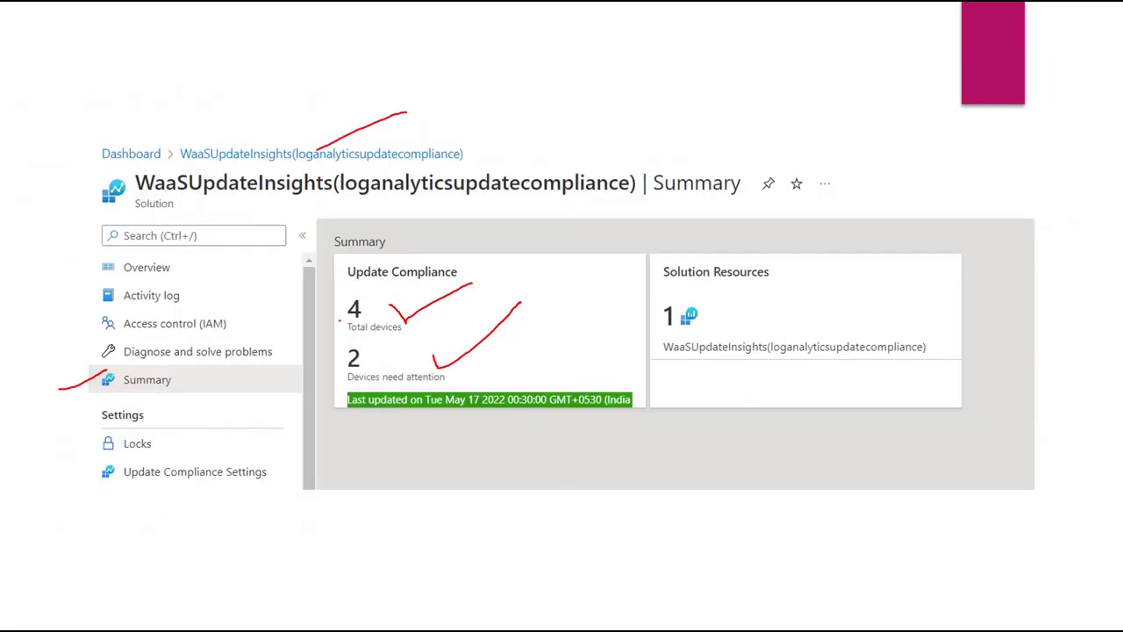
mouse_move(341, 304)
mouse_down()
mouse_move(342, 338)
mouse_move(409, 344)
mouse_move(412, 307)
mouse_up()
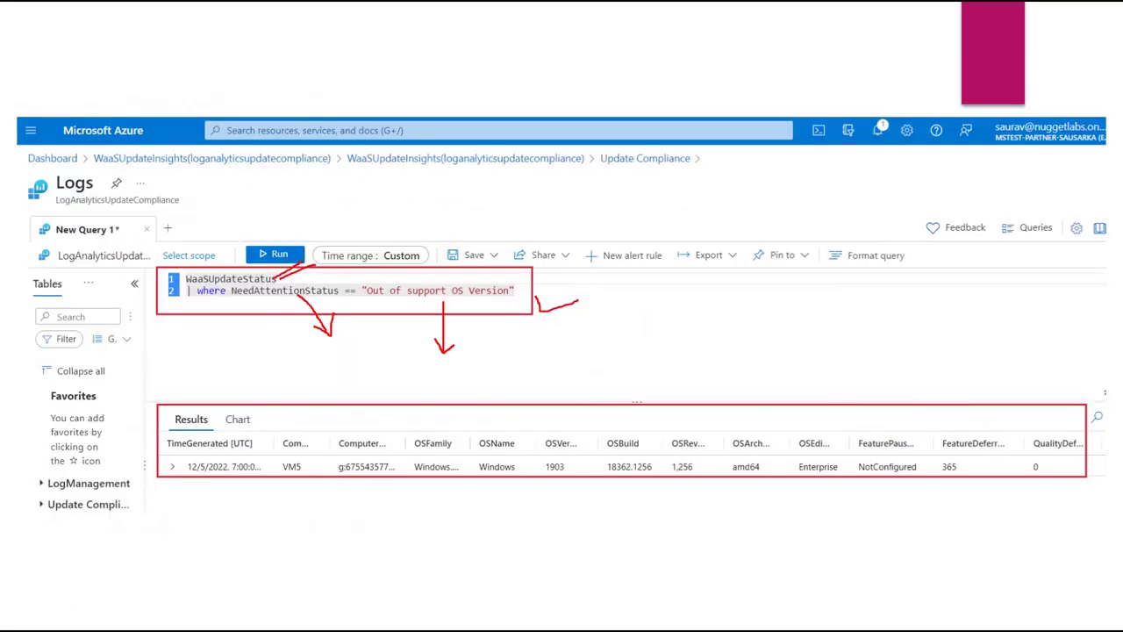
Circle the VM5 device and its 1903 OS version, then underline the NeedAttentionStatus filter
mouse_move(194, 508)
mouse_down()
mouse_move(270, 467)
mouse_move(275, 492)
mouse_up()
mouse_move(313, 451)
mouse_down()
mouse_move(288, 432)
mouse_move(264, 474)
mouse_move(327, 449)
mouse_up()
mouse_move(565, 413)
mouse_down()
mouse_move(532, 422)
mouse_move(602, 467)
mouse_move(551, 412)
mouse_up()
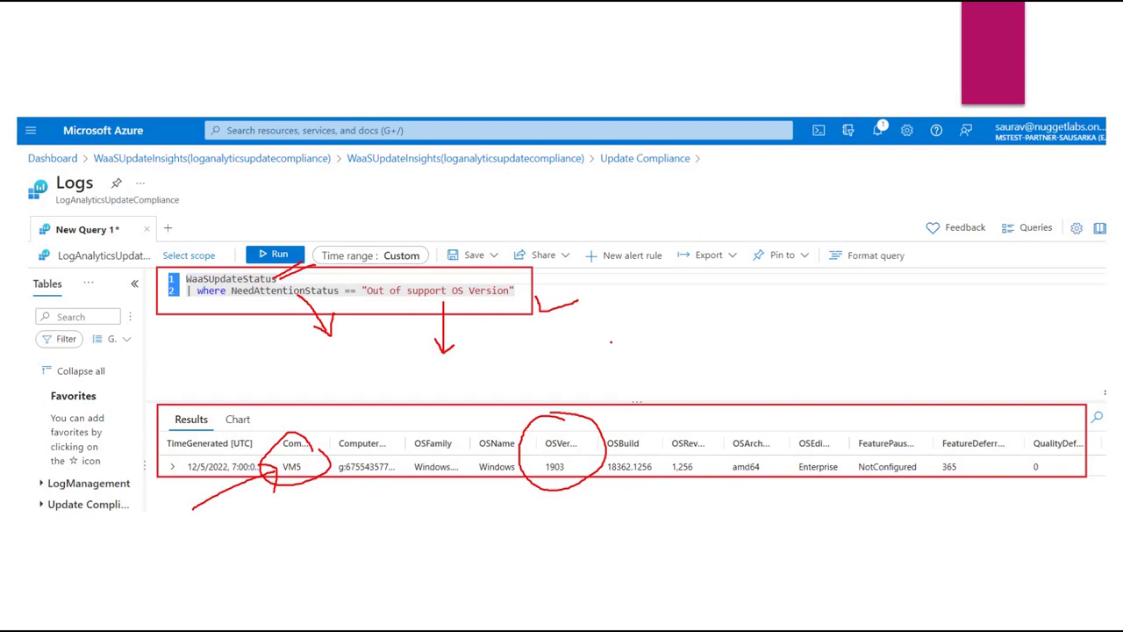
drag(576, 276, 532, 286)
mouse_move(196, 293)
mouse_down()
mouse_move(344, 299)
mouse_move(346, 282)
mouse_up()
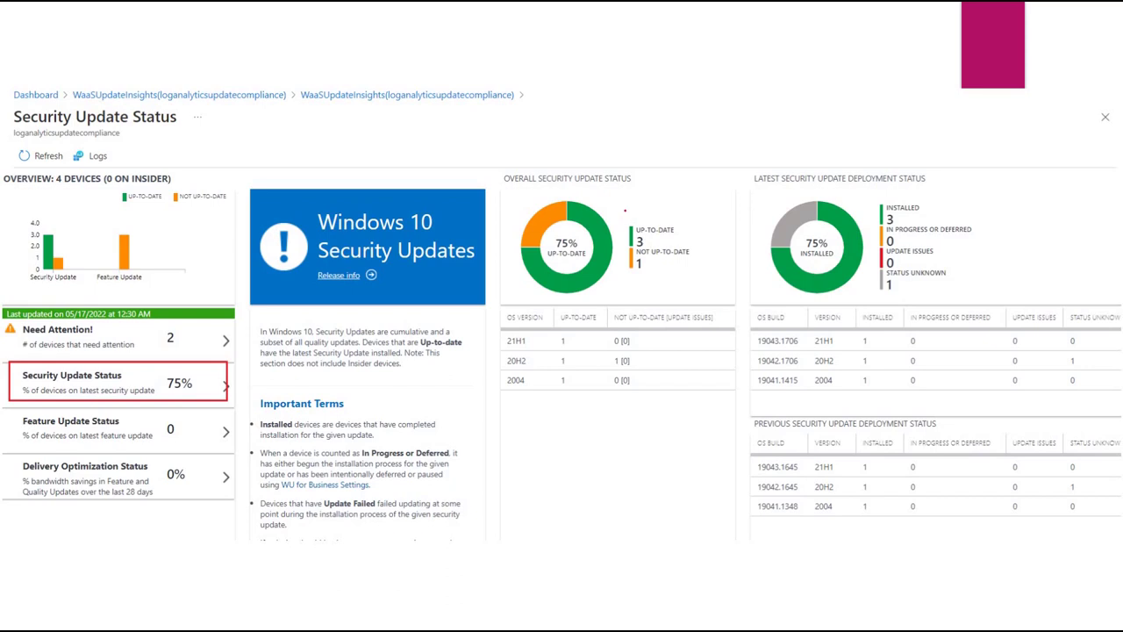
Ink the security update charts, the 3 installed and 1 unknown devices, and build 19041.1415, then advance
drag(652, 198, 719, 112)
drag(785, 167, 812, 104)
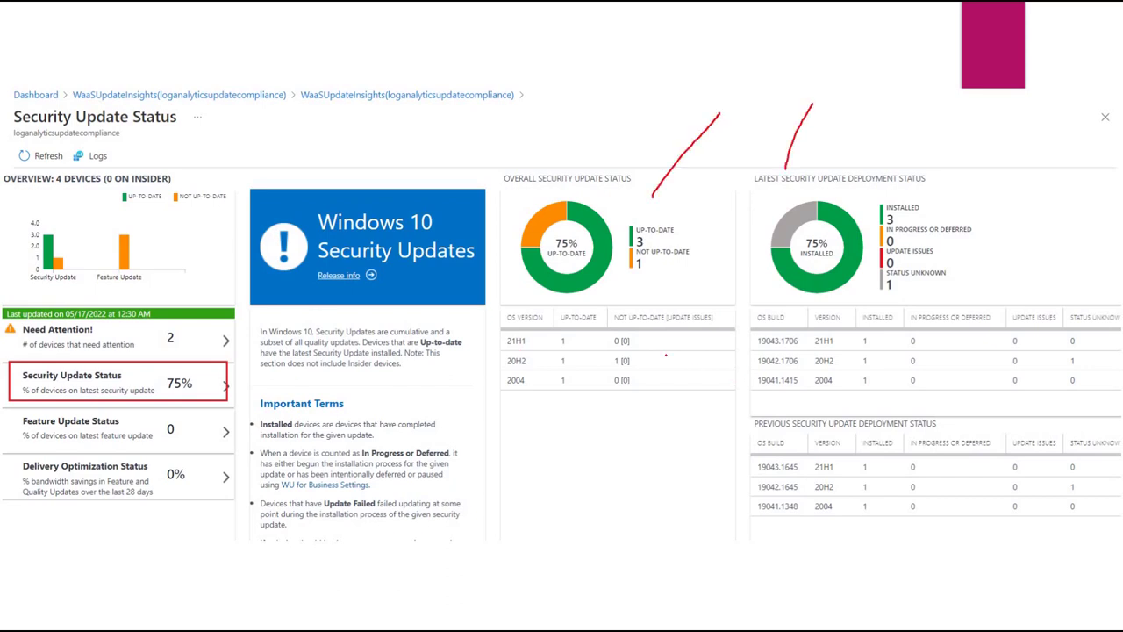
drag(992, 189, 927, 214)
drag(935, 297, 1005, 272)
drag(718, 422, 762, 381)
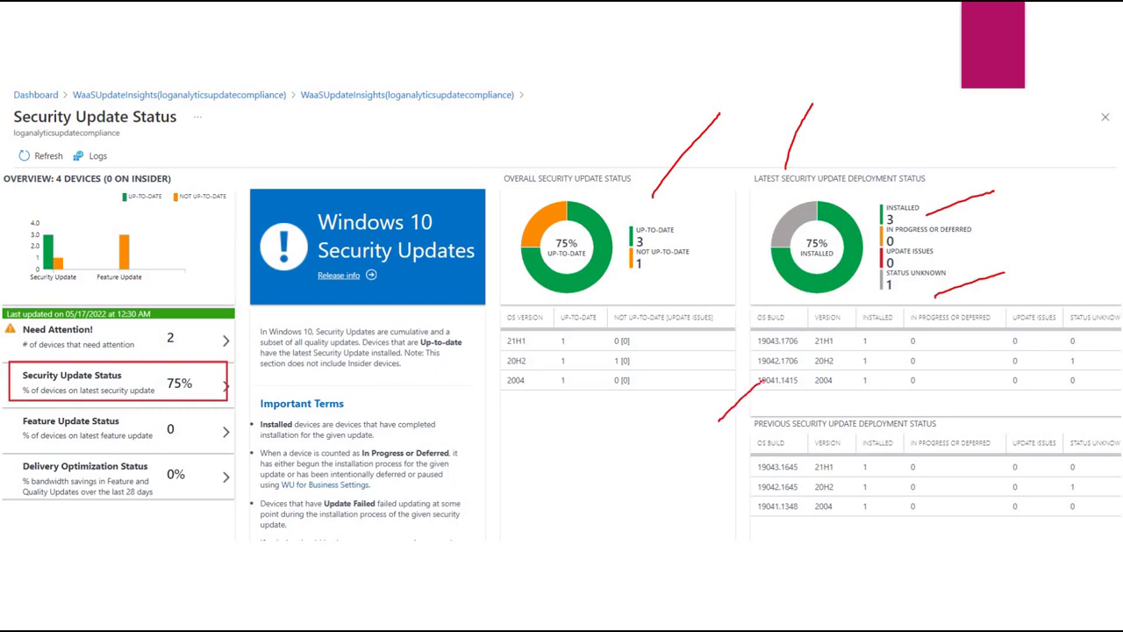
key(Right)
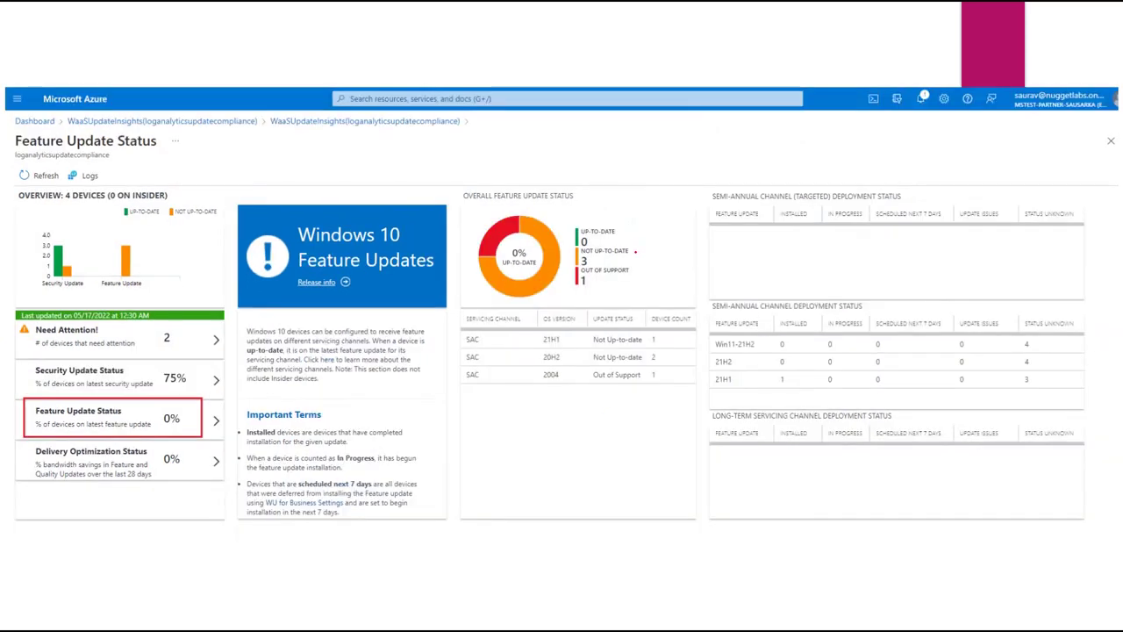
Ink the NOT UP-TO-DATE and OUT OF SUPPORT entries in the feature update donut legend
drag(635, 253, 664, 243)
mouse_move(571, 276)
mouse_down()
mouse_move(606, 300)
mouse_move(657, 275)
mouse_up()
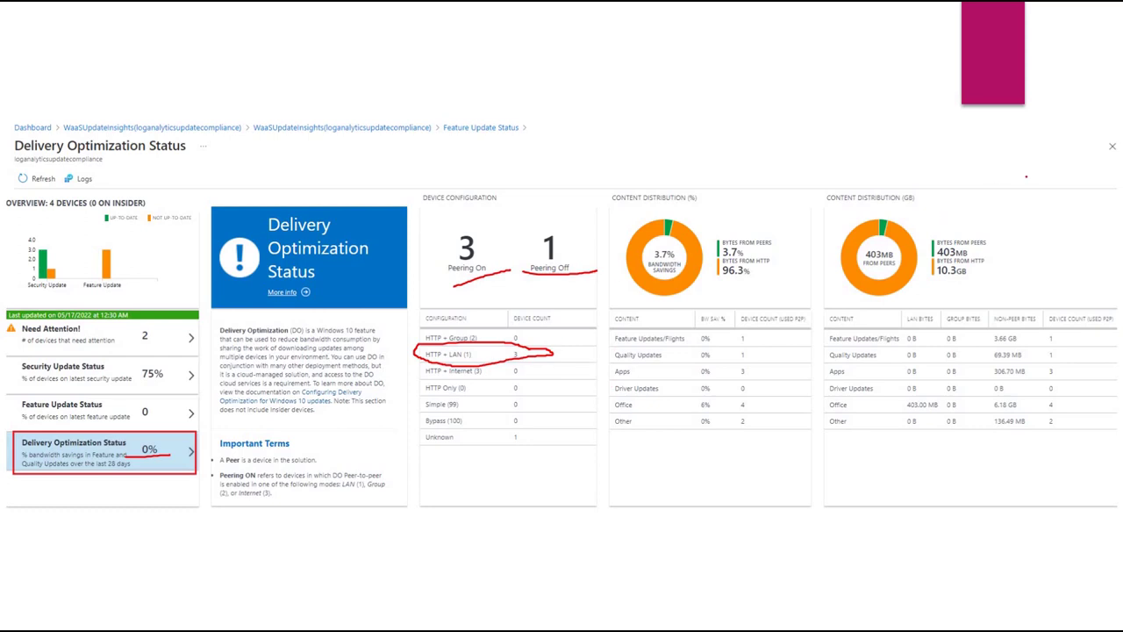
Mark the right and middle donut charts, then clear all ink from the slide
drag(942, 214, 1029, 178)
drag(805, 196, 767, 227)
key(Escape)
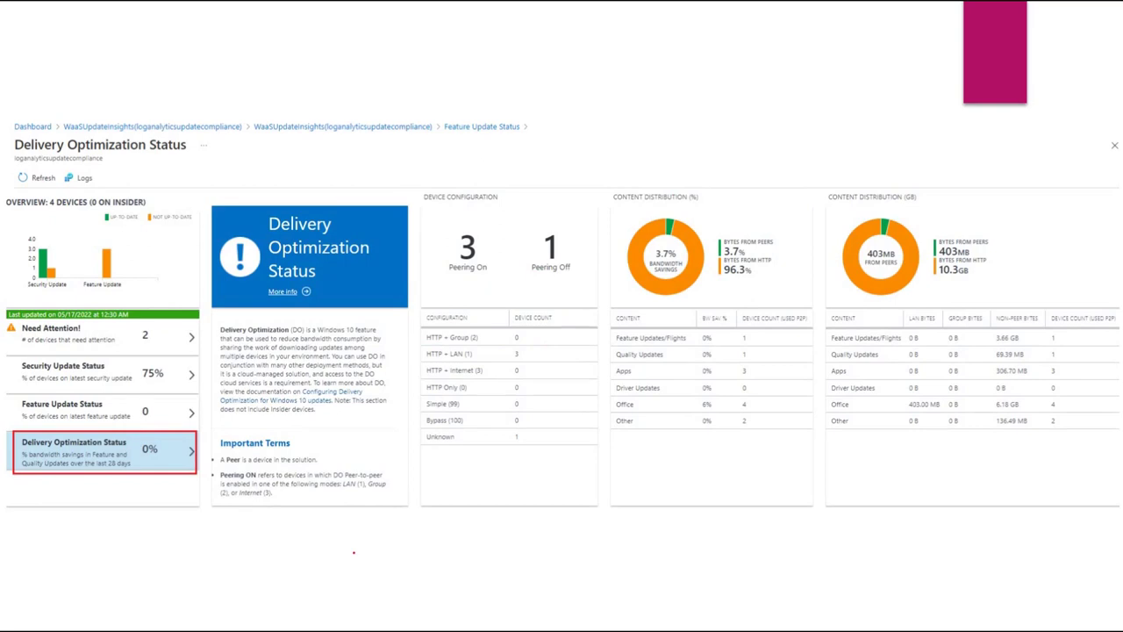
Advance to the Good blog slide, underline the blog URL, and switch to Chrome
key(Right)
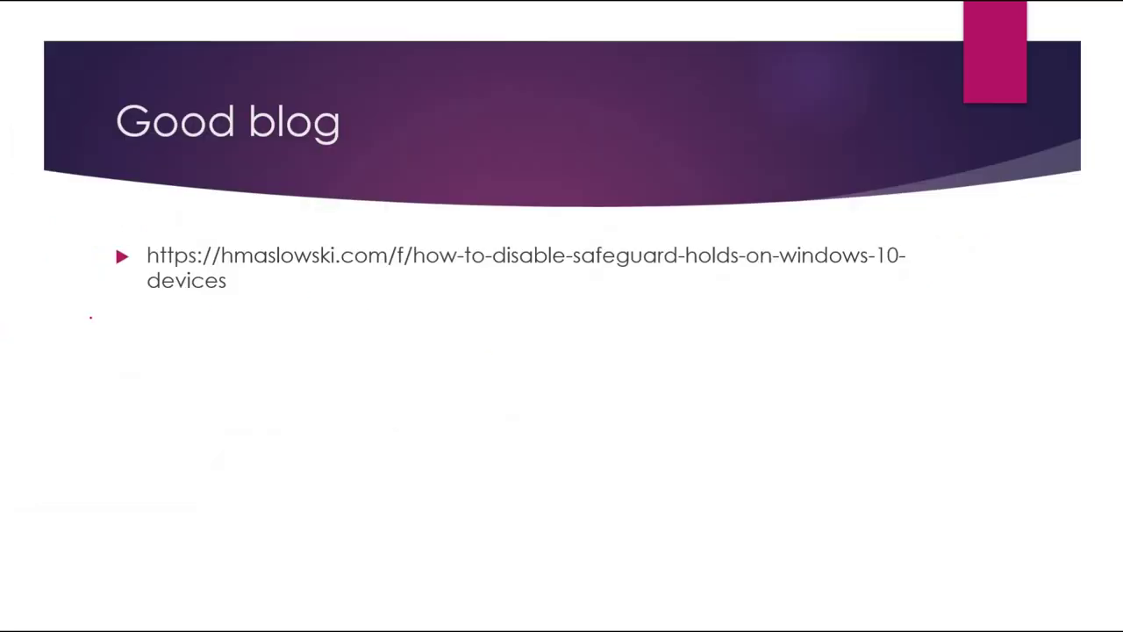
drag(117, 304, 141, 299)
key(alt+Tab)
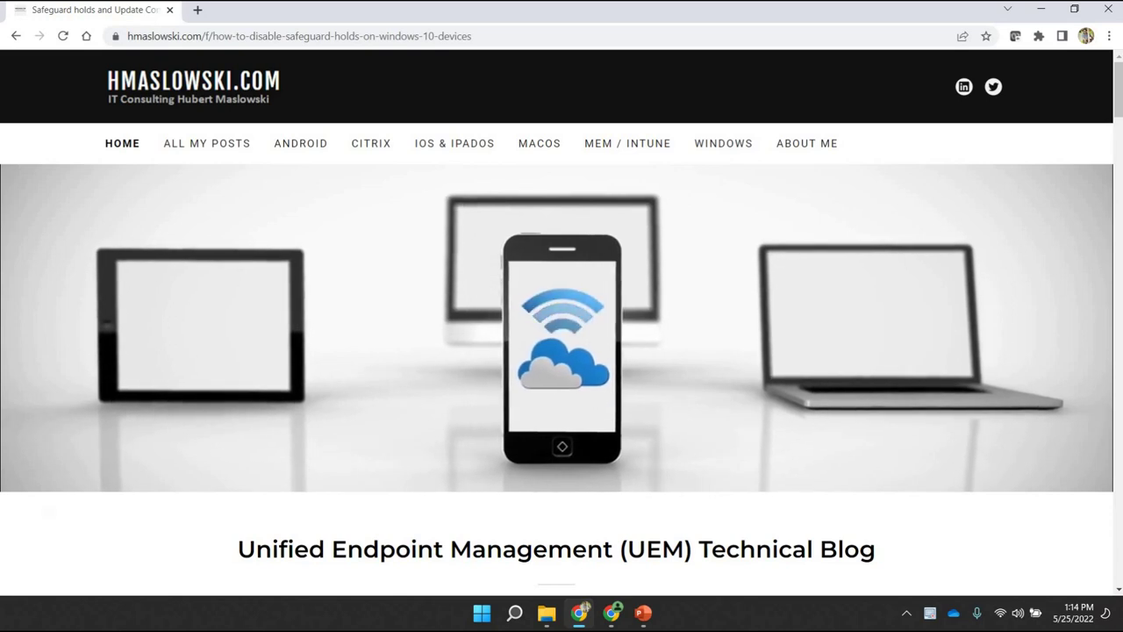
Scroll into the Safeguard holds post and highlight the safeguard hold definition in the intro
scroll(562, 322, down, 6)
scroll(561, 323, down, 2)
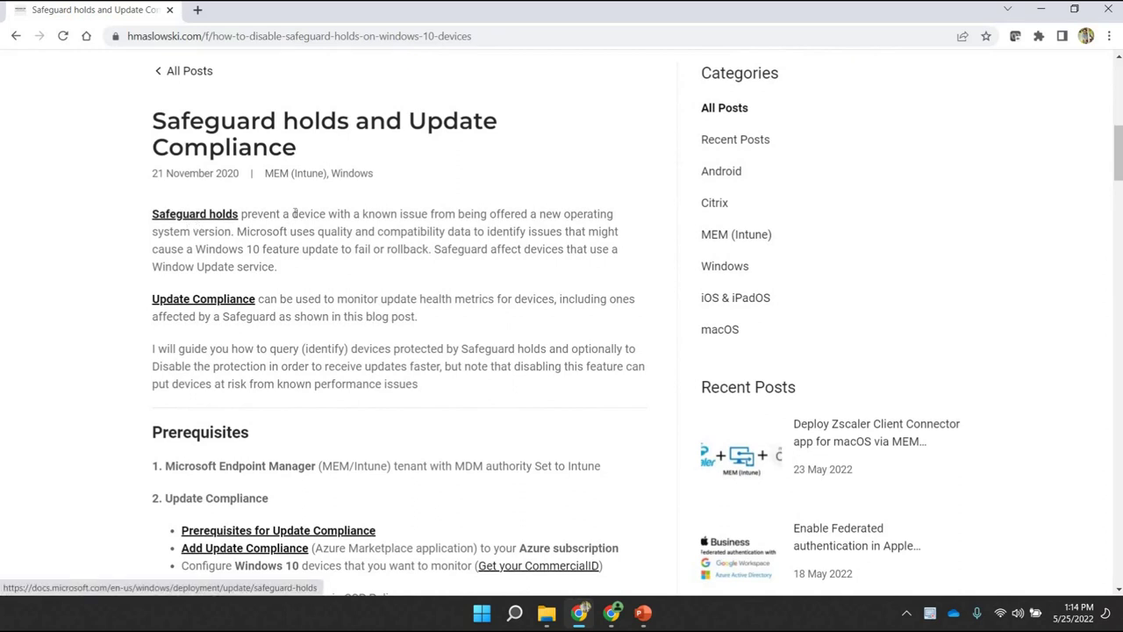
drag(292, 214, 539, 231)
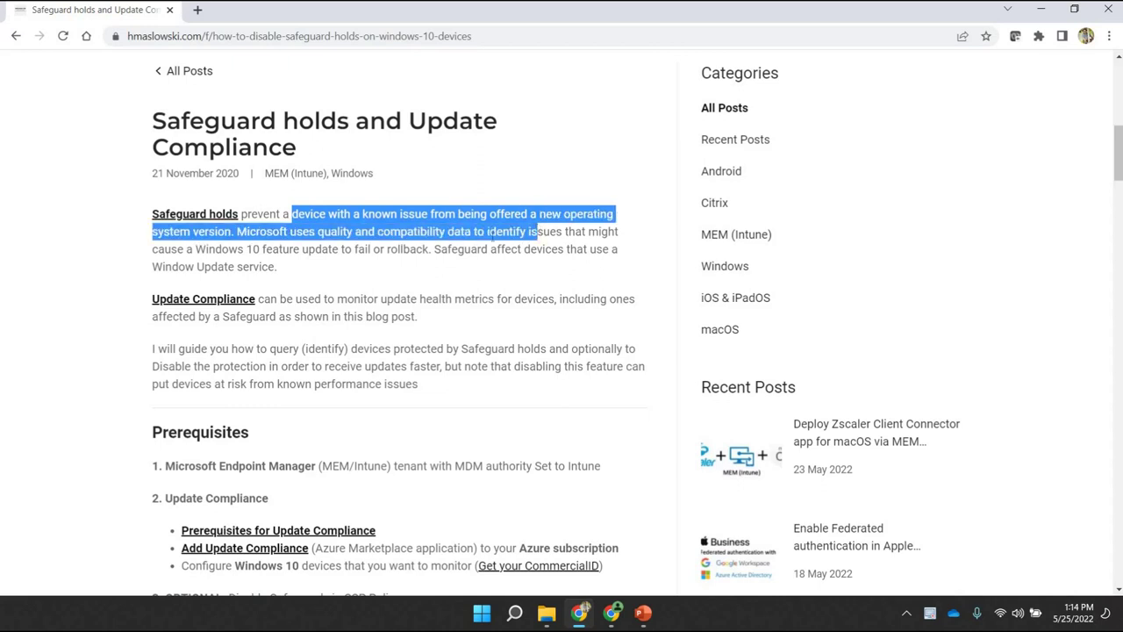
Read down the post to the 'Devices with a safeguard hold' query section
scroll(470, 230, down, 2)
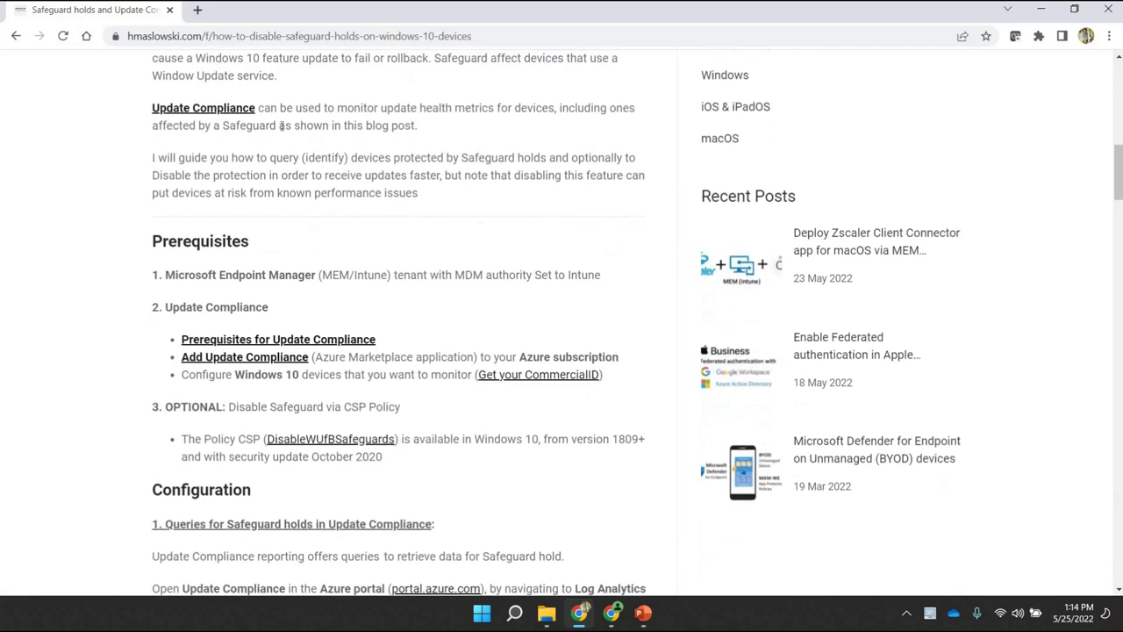
scroll(125, 337, down, 5)
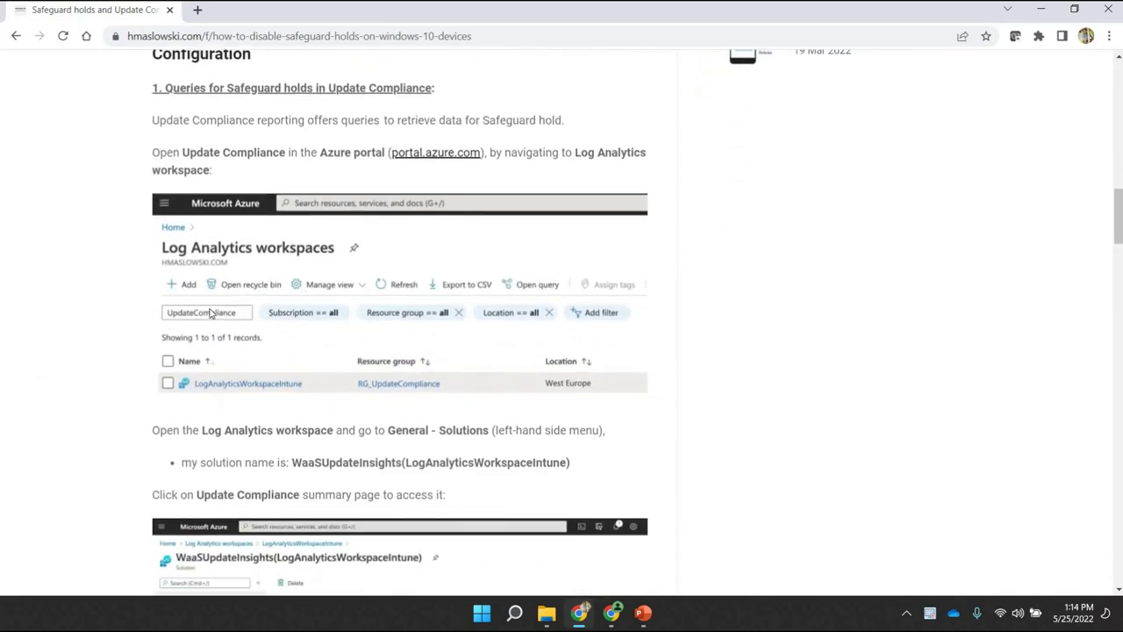
scroll(316, 444, down, 3)
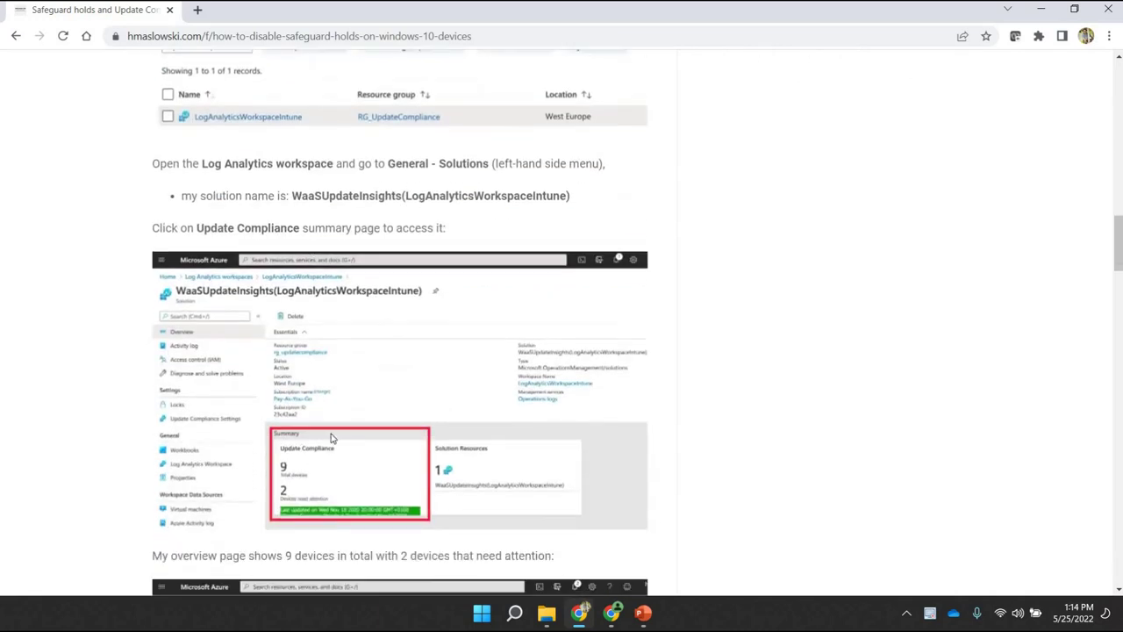
scroll(251, 319, down, 5)
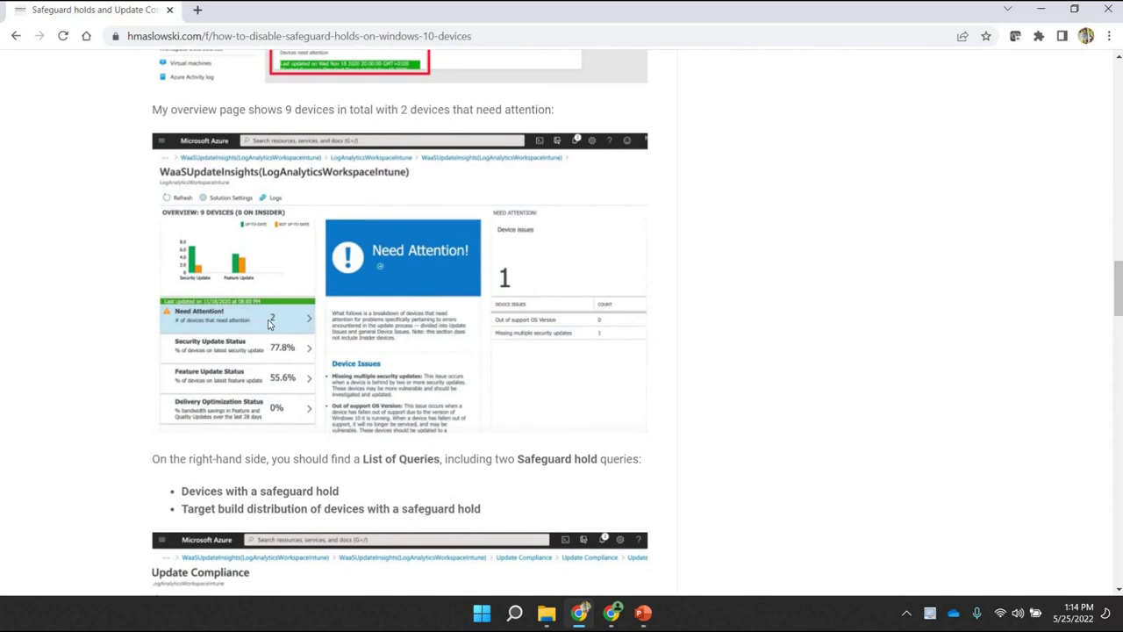
scroll(401, 325, down, 4)
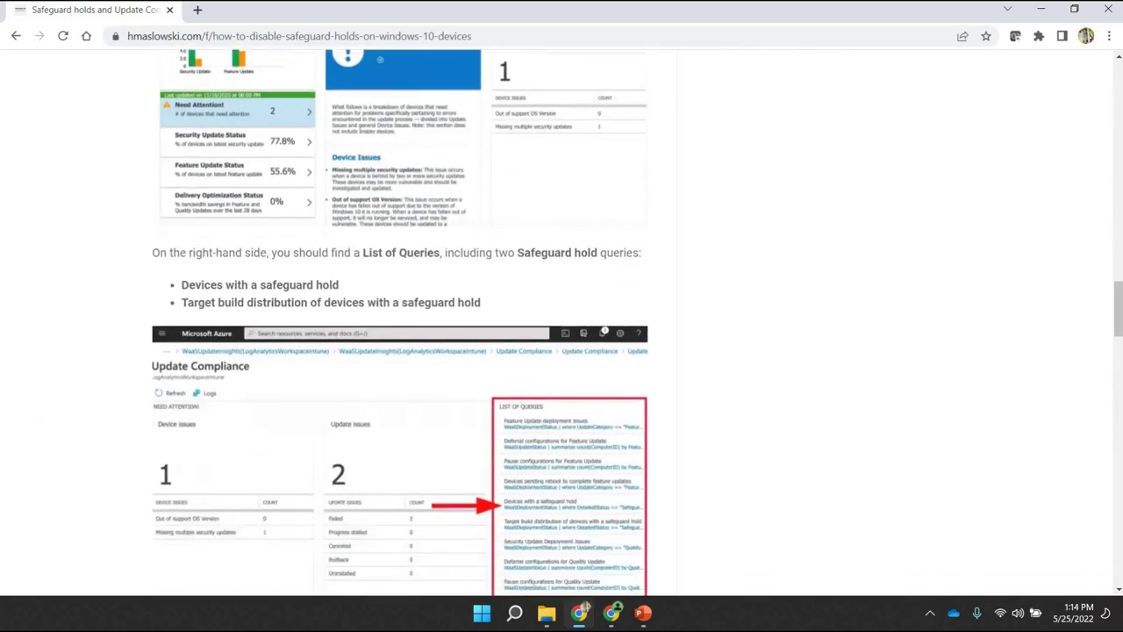
scroll(569, 303, up, 4)
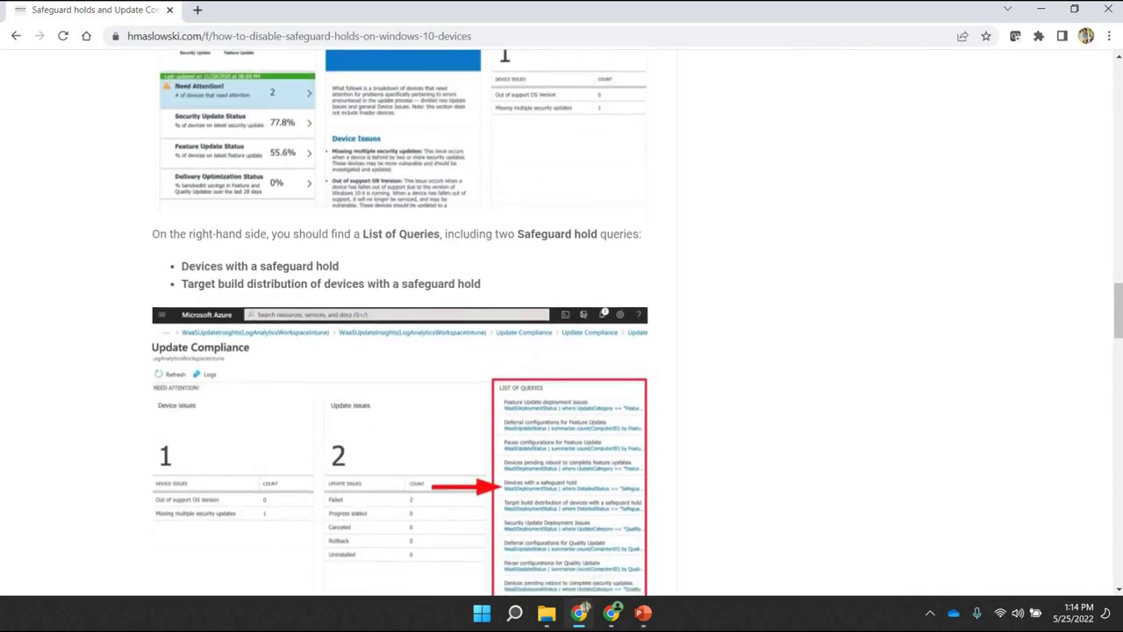
scroll(568, 302, down, 3)
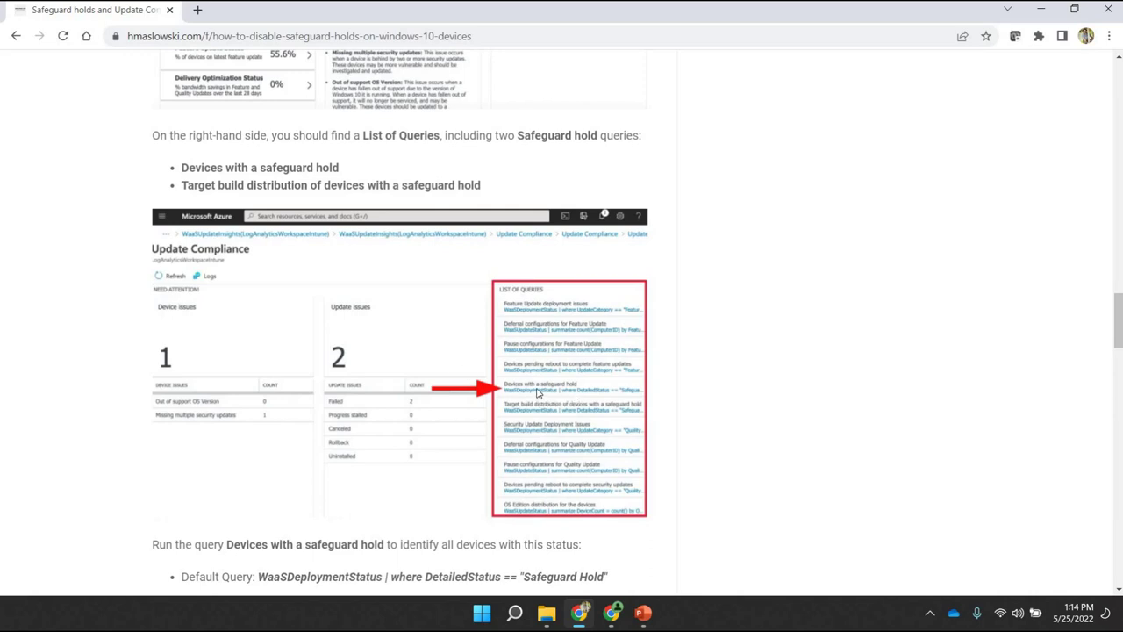
scroll(335, 260, down, 5)
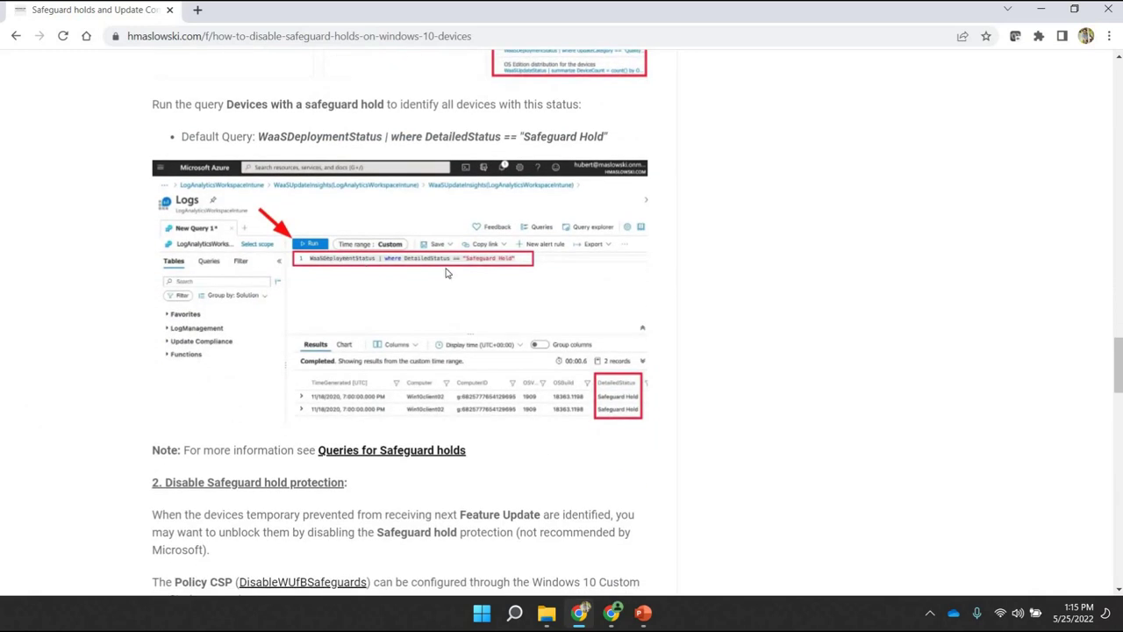
scroll(402, 323, up, 1)
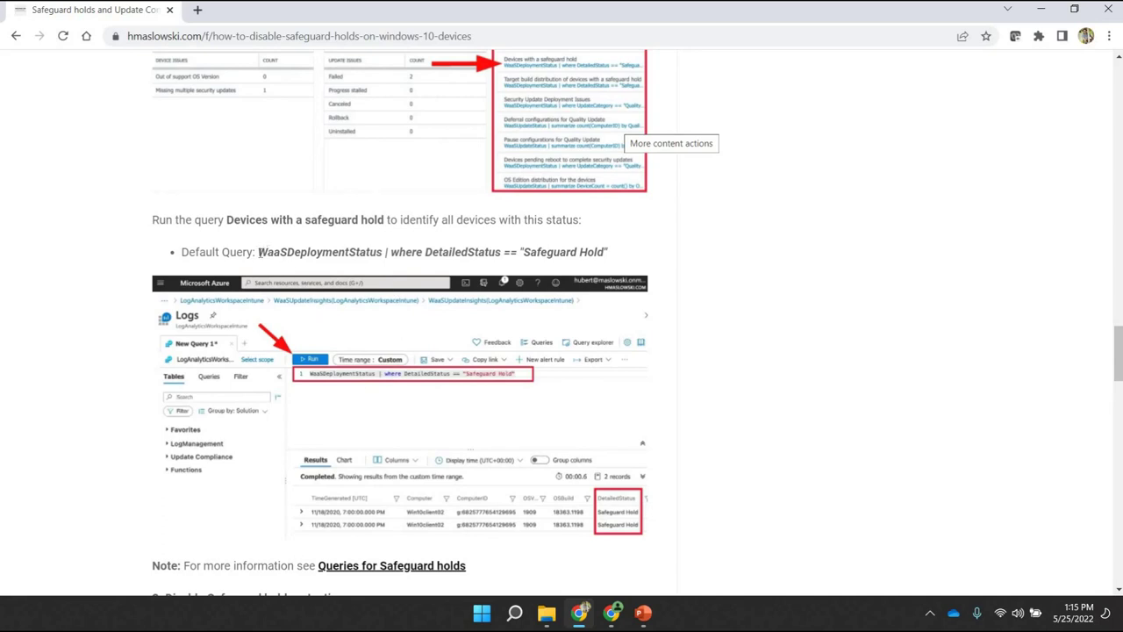
drag(258, 251, 383, 252)
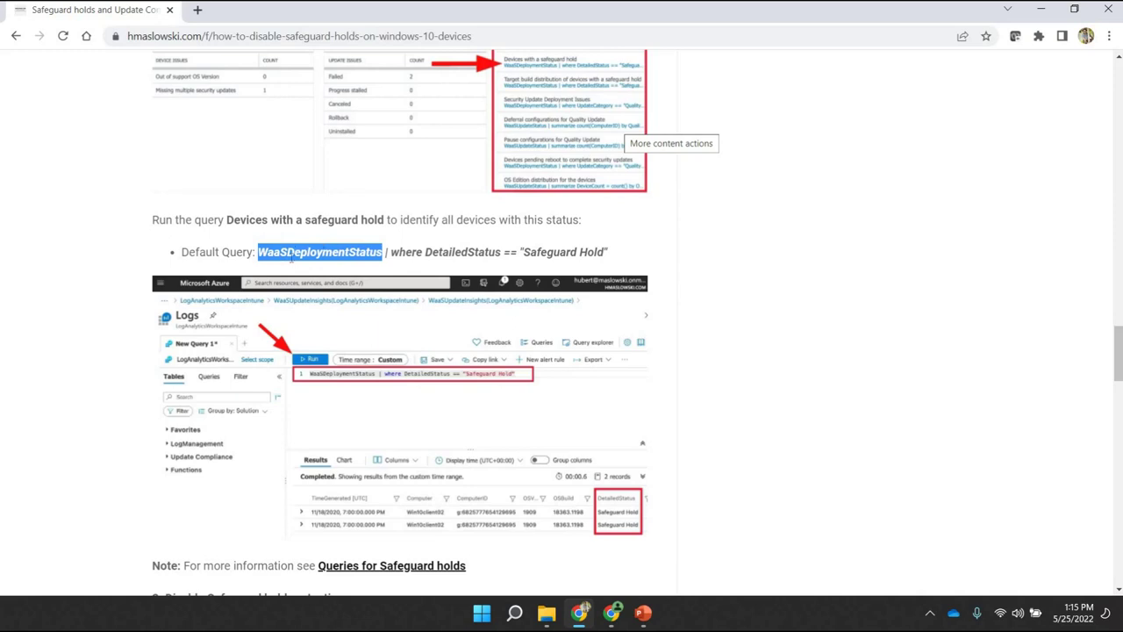
drag(383, 252, 386, 252)
drag(425, 252, 503, 252)
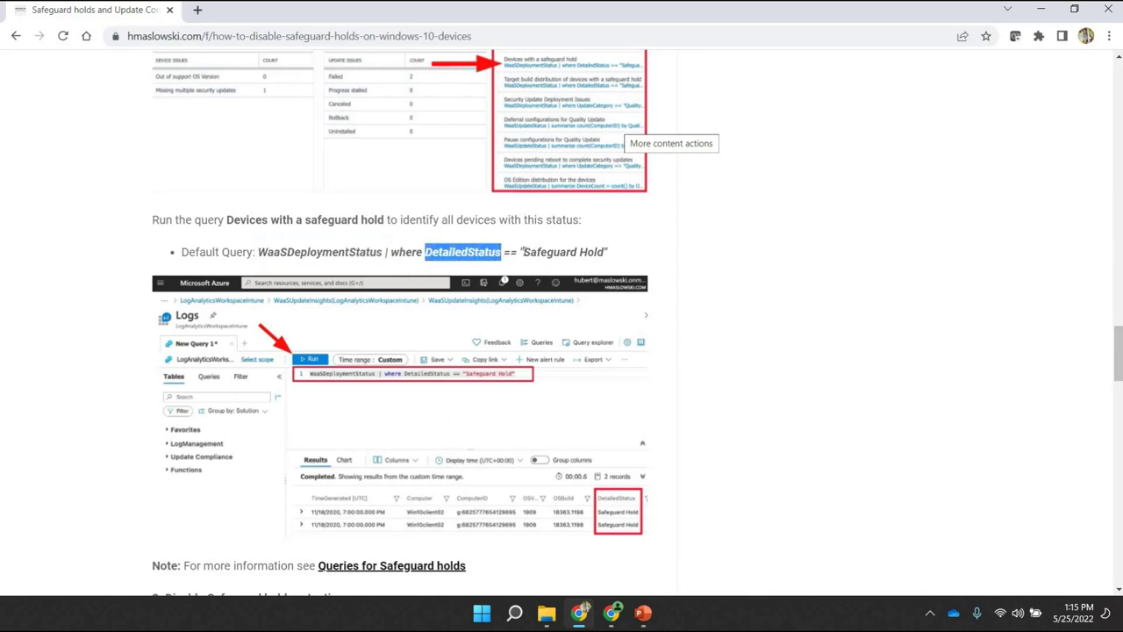
drag(523, 252, 599, 252)
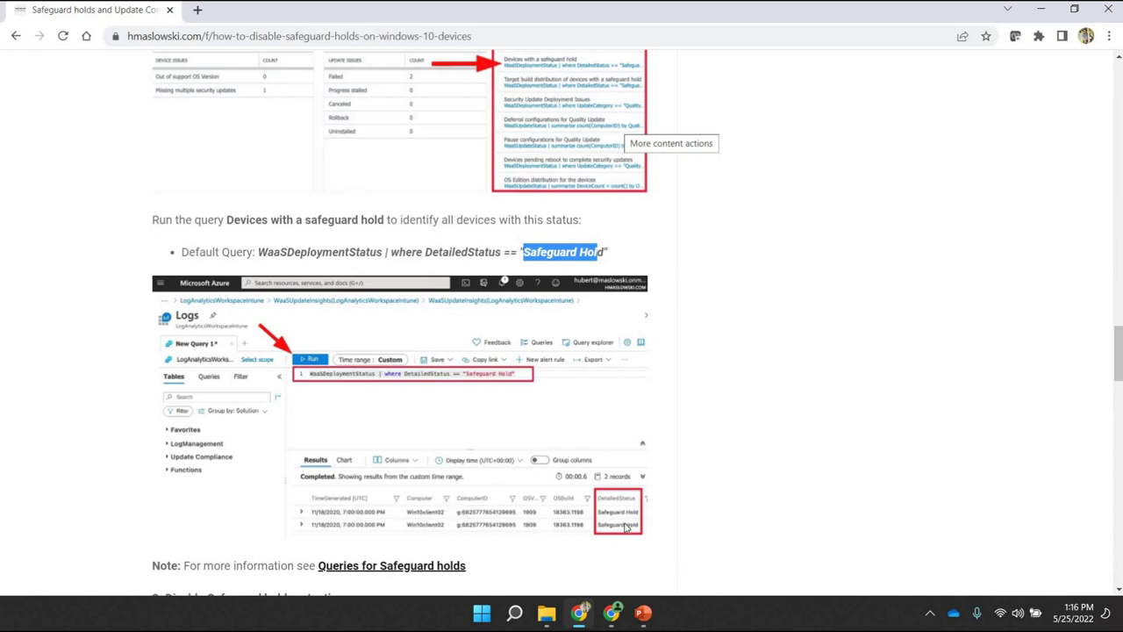
Highlight the DisableWUfBSafeguards policy name and its occurrence at the end of the OMA-URI
click(47, 487)
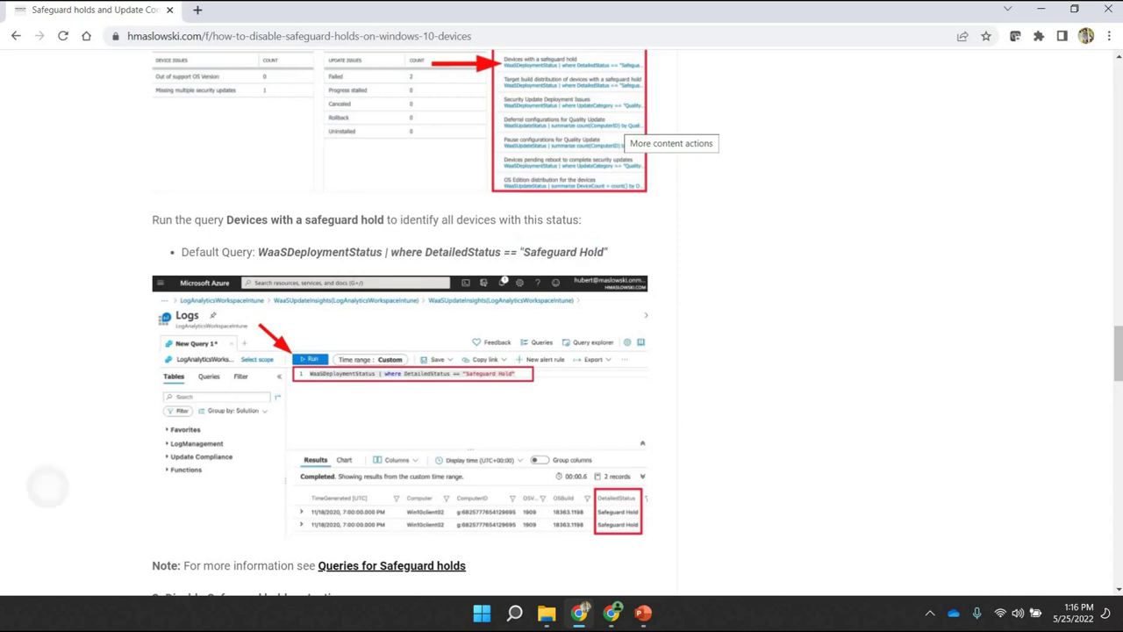
scroll(47, 487, down, 3)
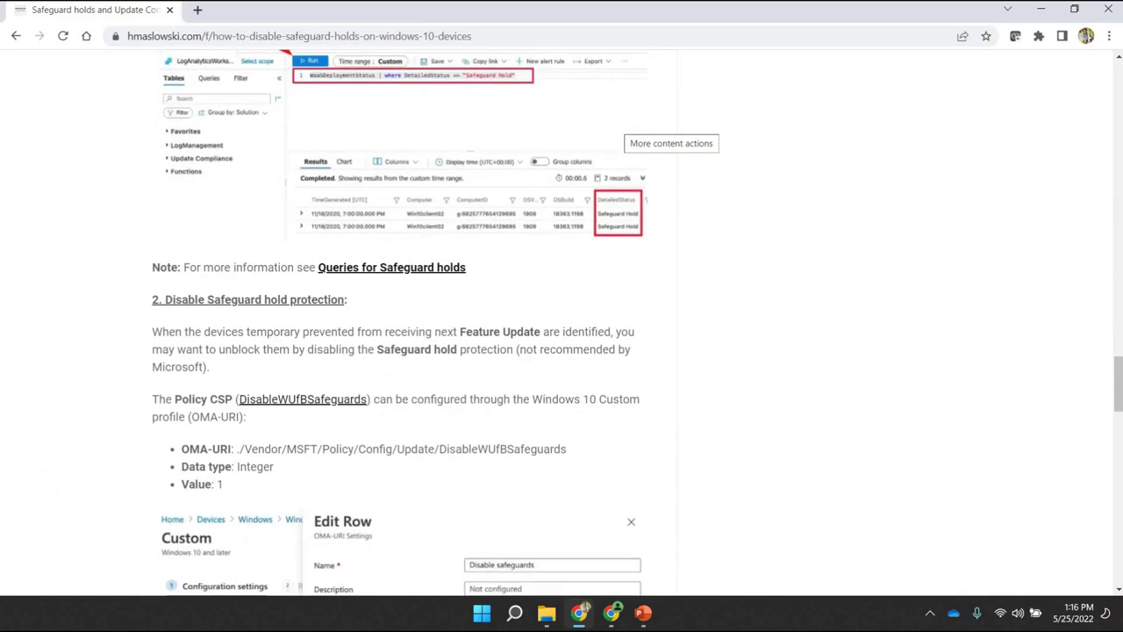
scroll(400, 323, down, 2)
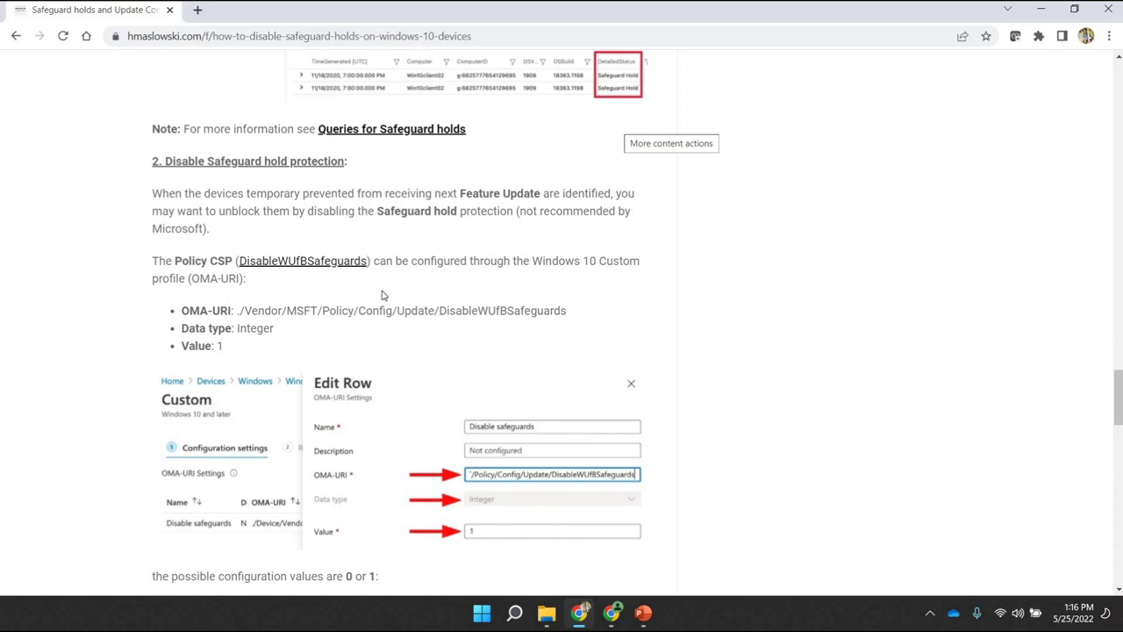
drag(374, 261, 235, 263)
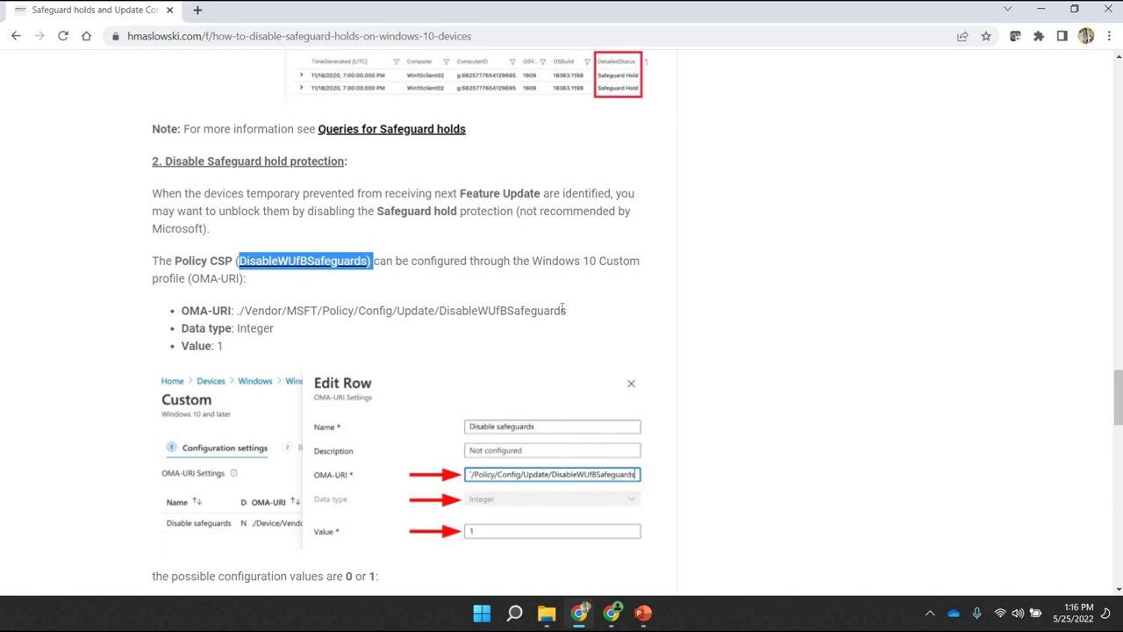
drag(566, 311, 439, 311)
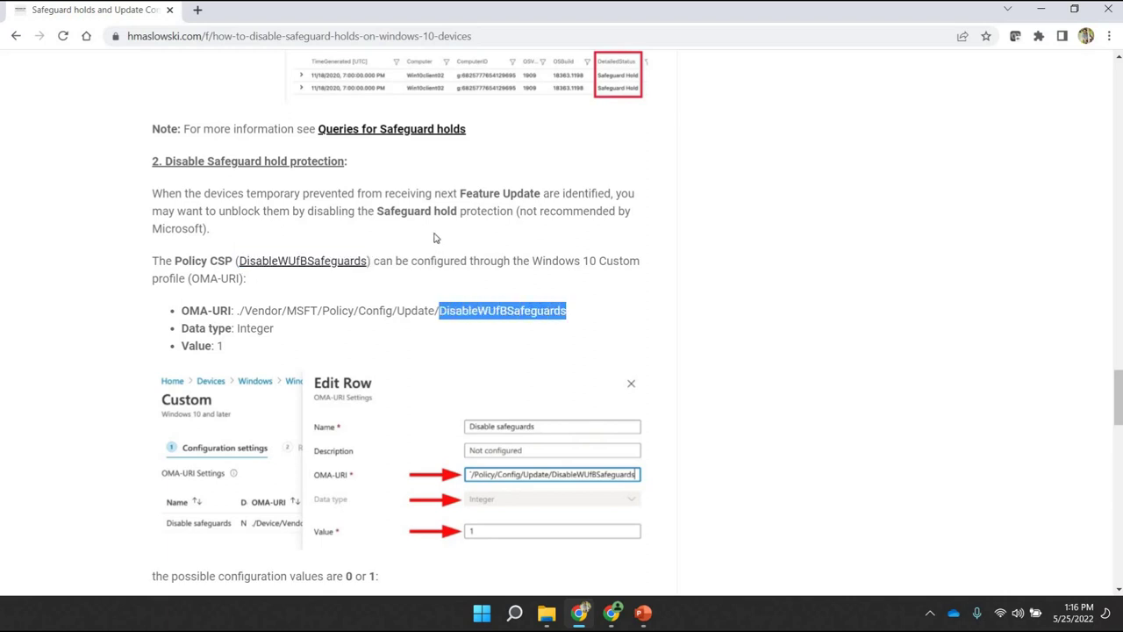
Highlight the 'not recommended by Microsoft' remark in the Disable Safeguard hold protection paragraph
drag(522, 211, 530, 230)
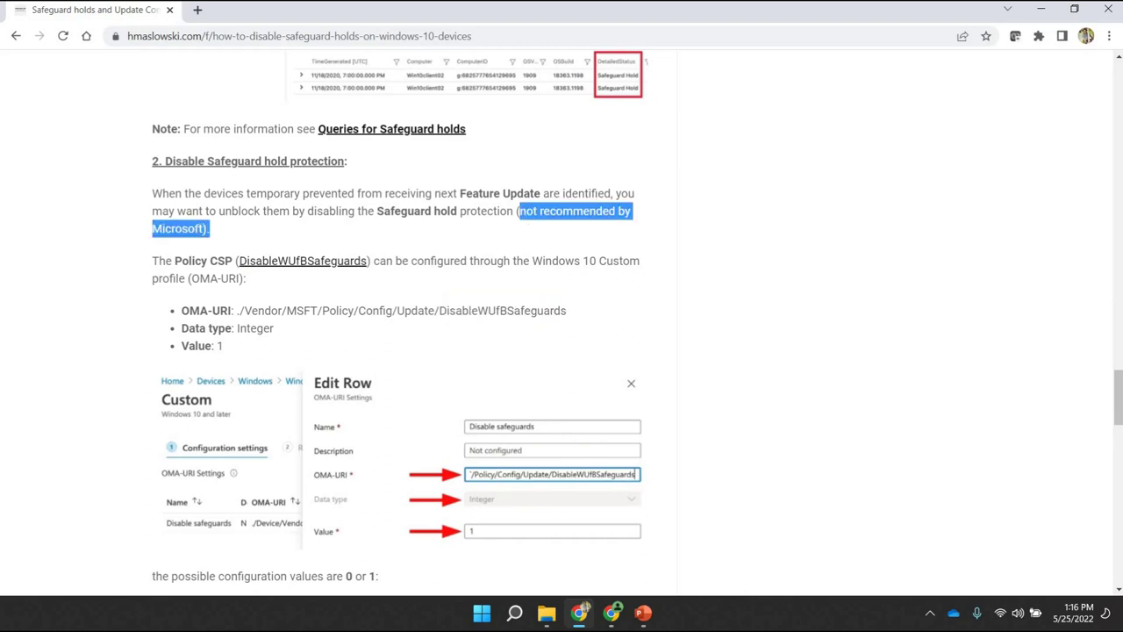
scroll(605, 230, down, 2)
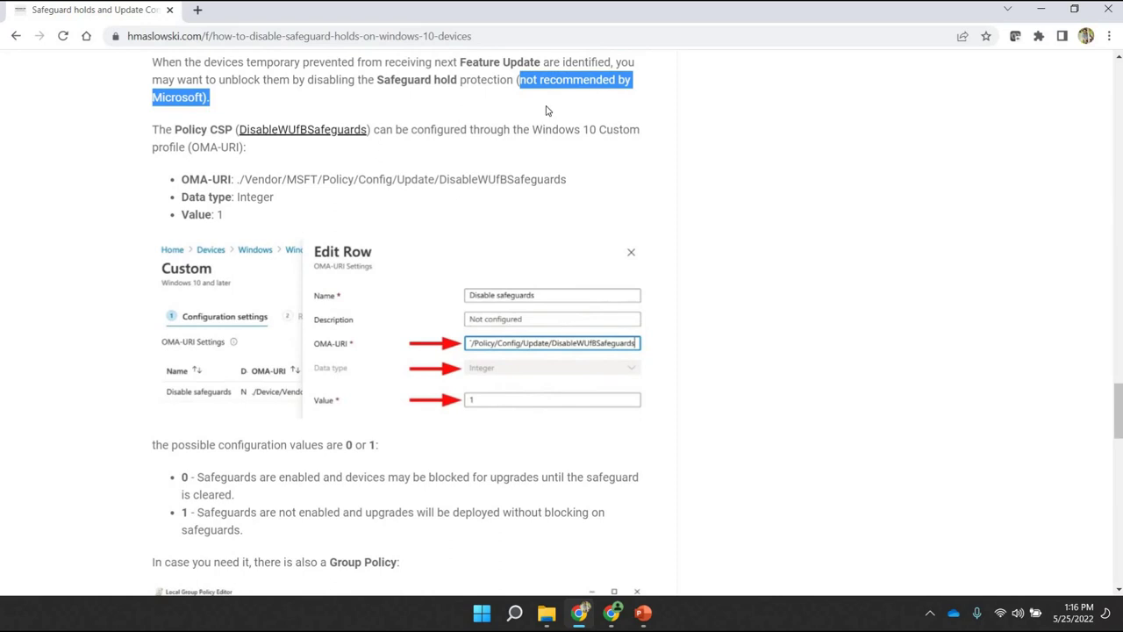
scroll(513, 148, up, 3)
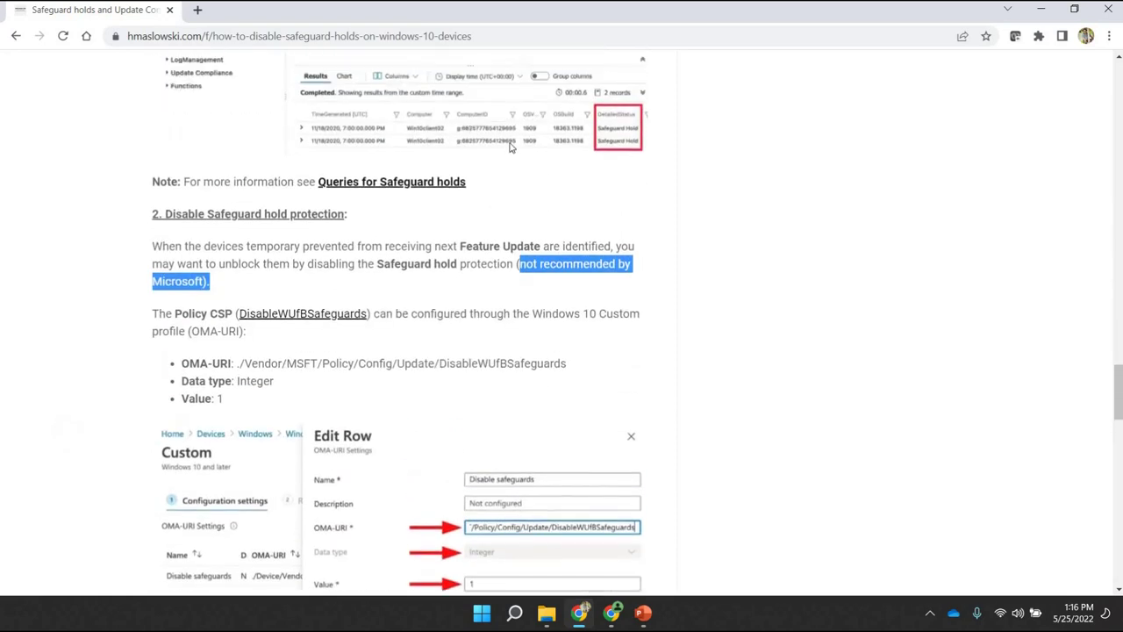
scroll(623, 136, down, 2)
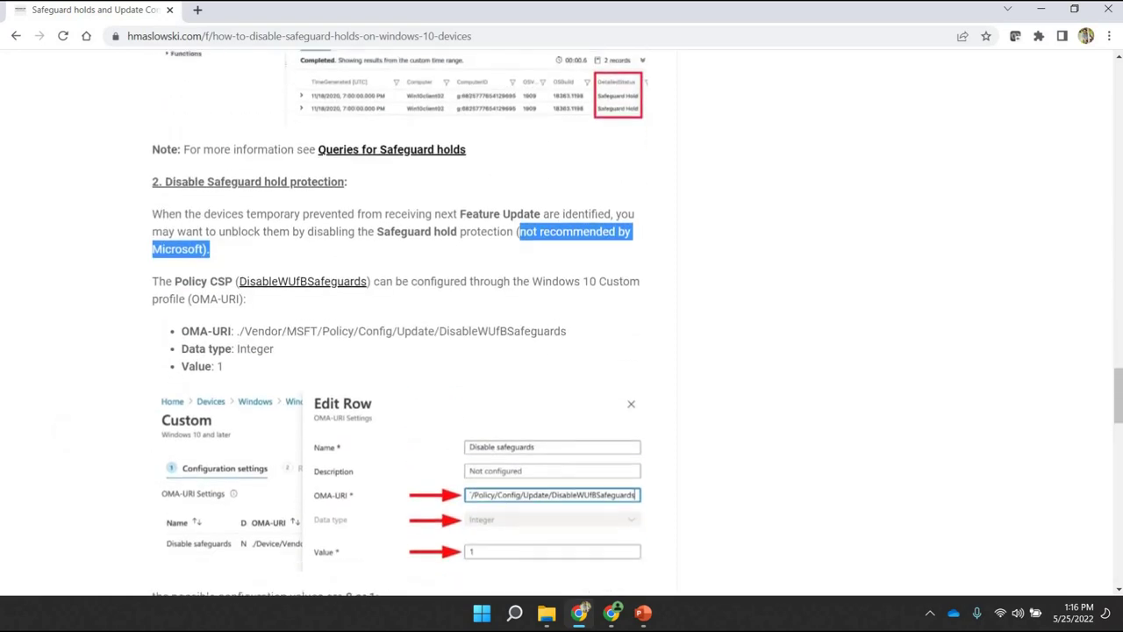
scroll(627, 129, up, 2)
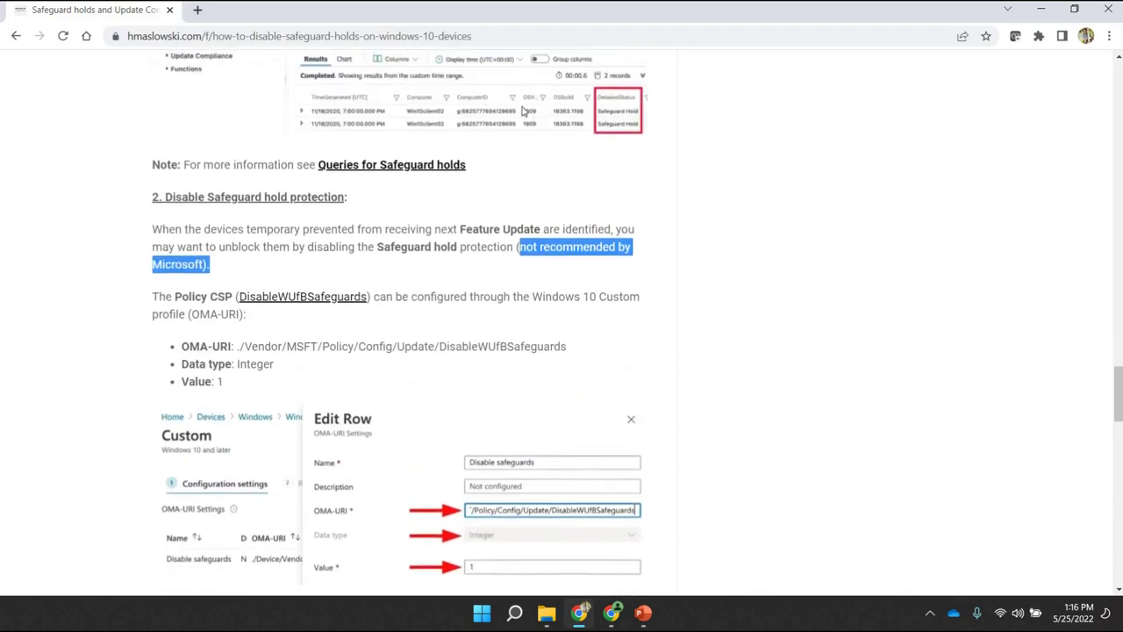
scroll(395, 325, up, 1)
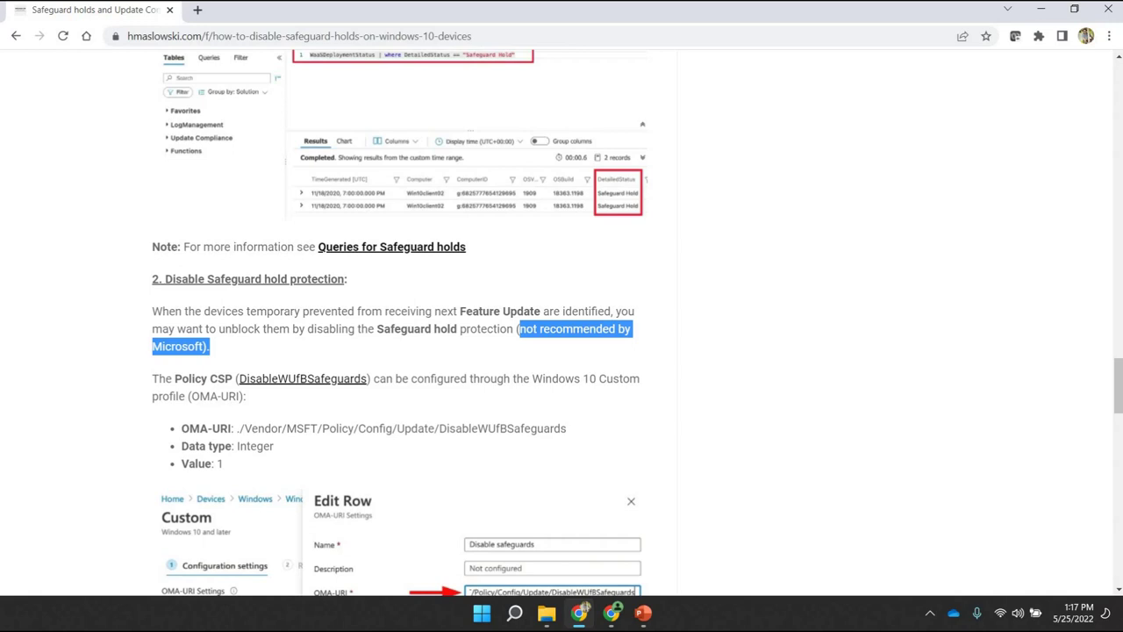
scroll(396, 325, down, 3)
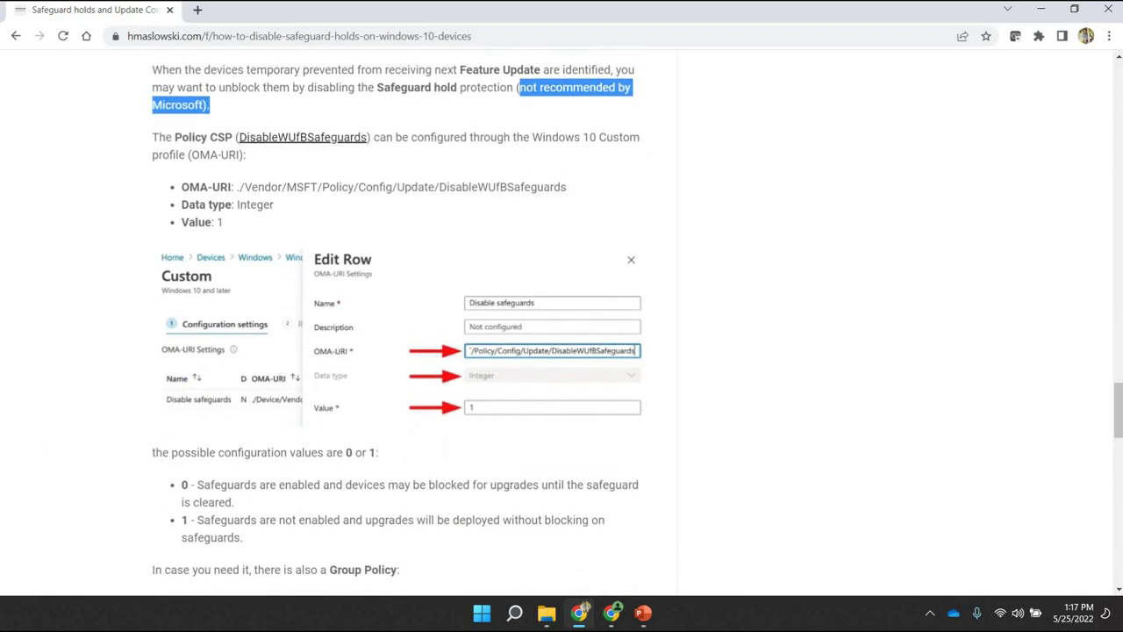
scroll(429, 281, down, 2)
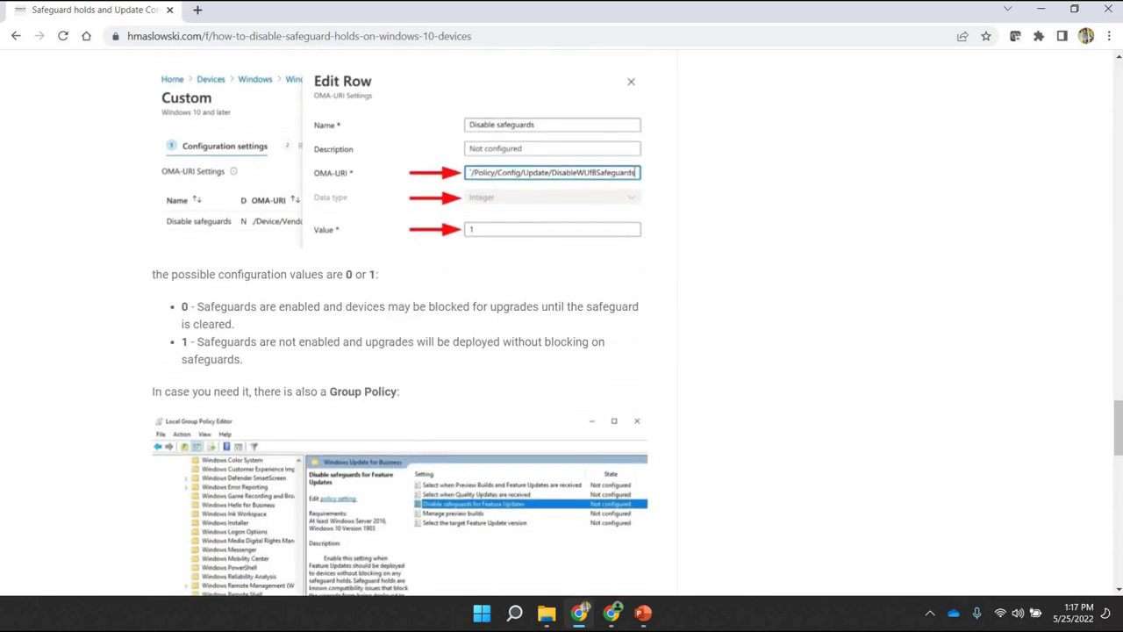
scroll(306, 304, down, 1)
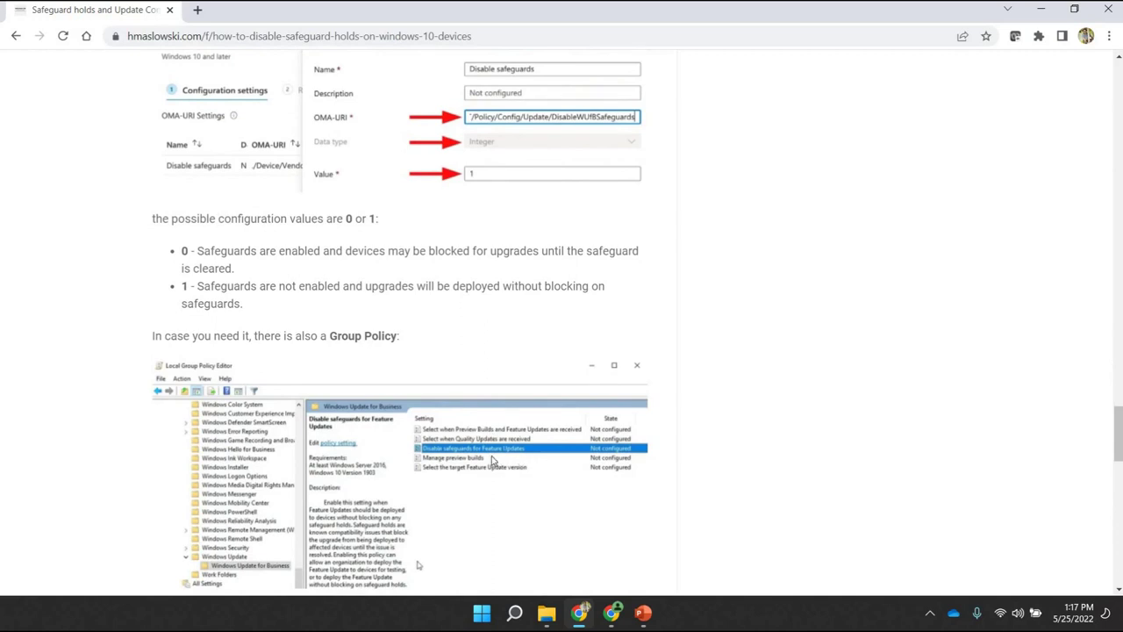
scroll(493, 460, down, 5)
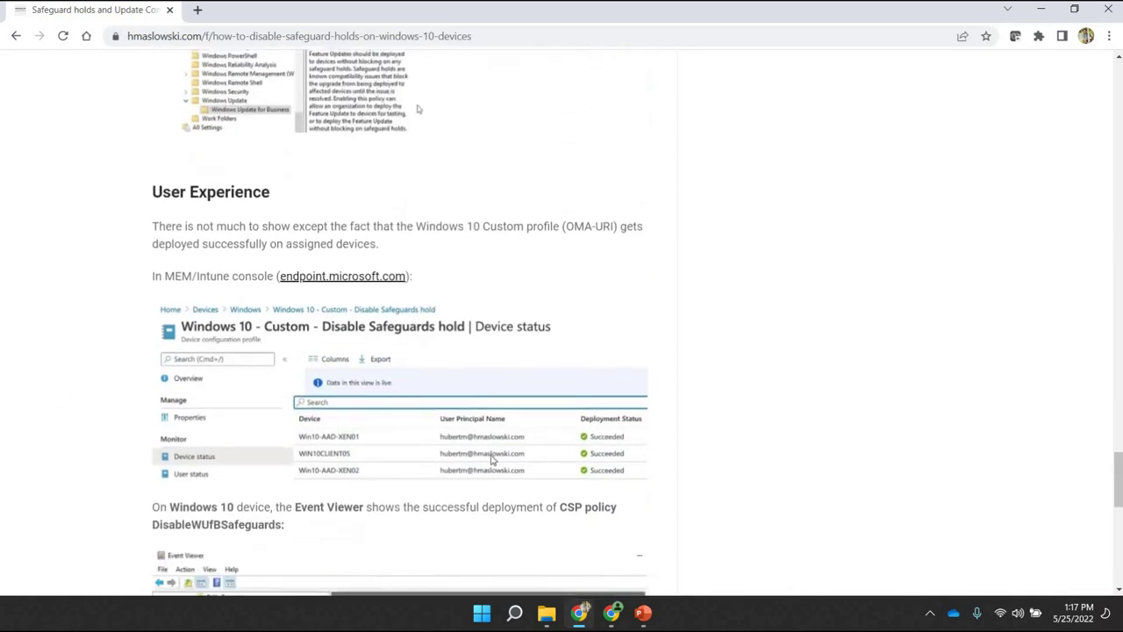
scroll(493, 460, down, 1)
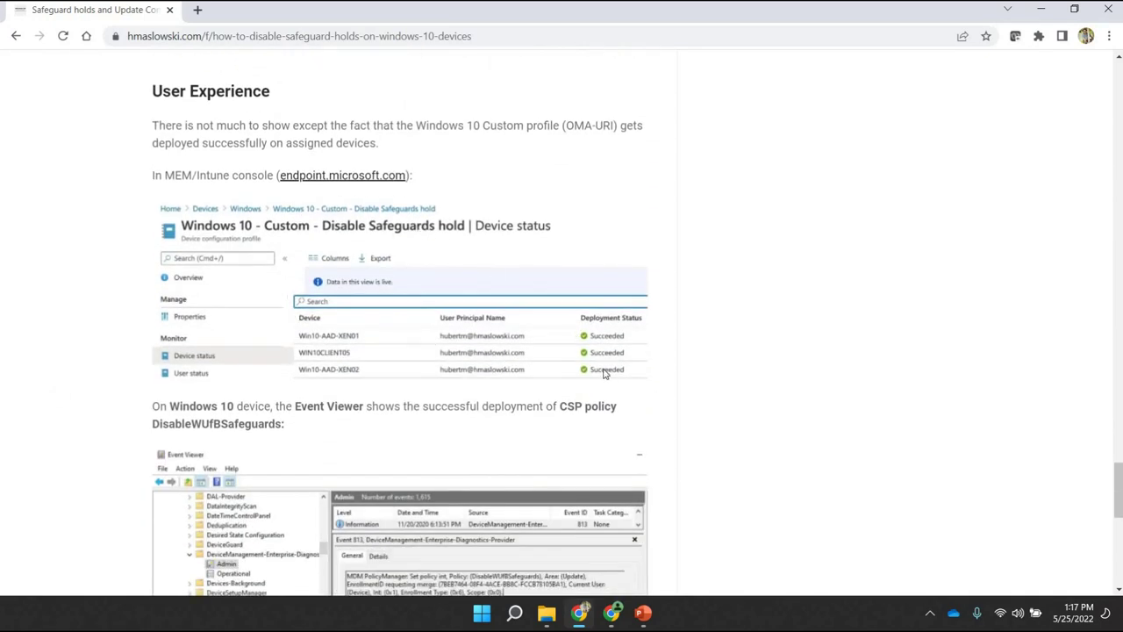
scroll(561, 342, down, 2)
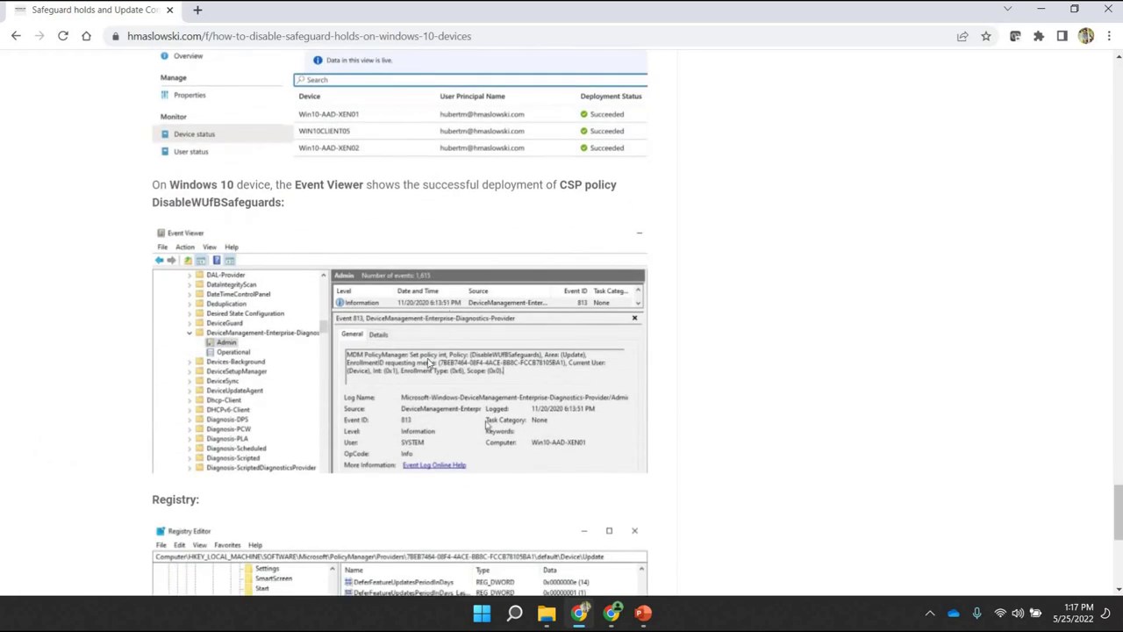
scroll(399, 261, down, 4)
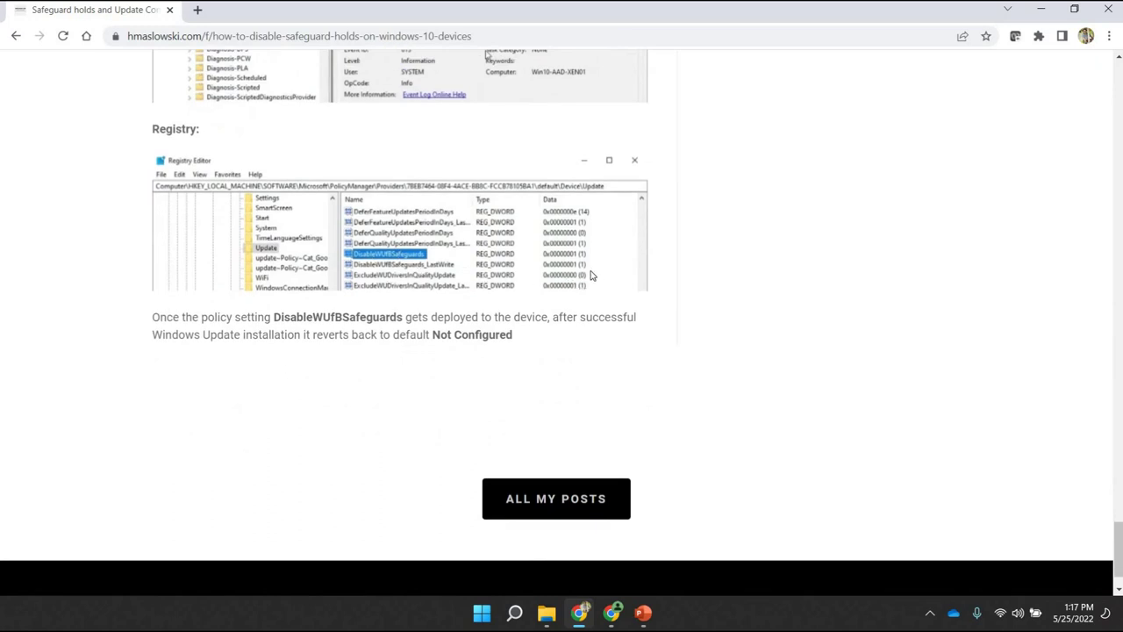
scroll(590, 276, up, 6)
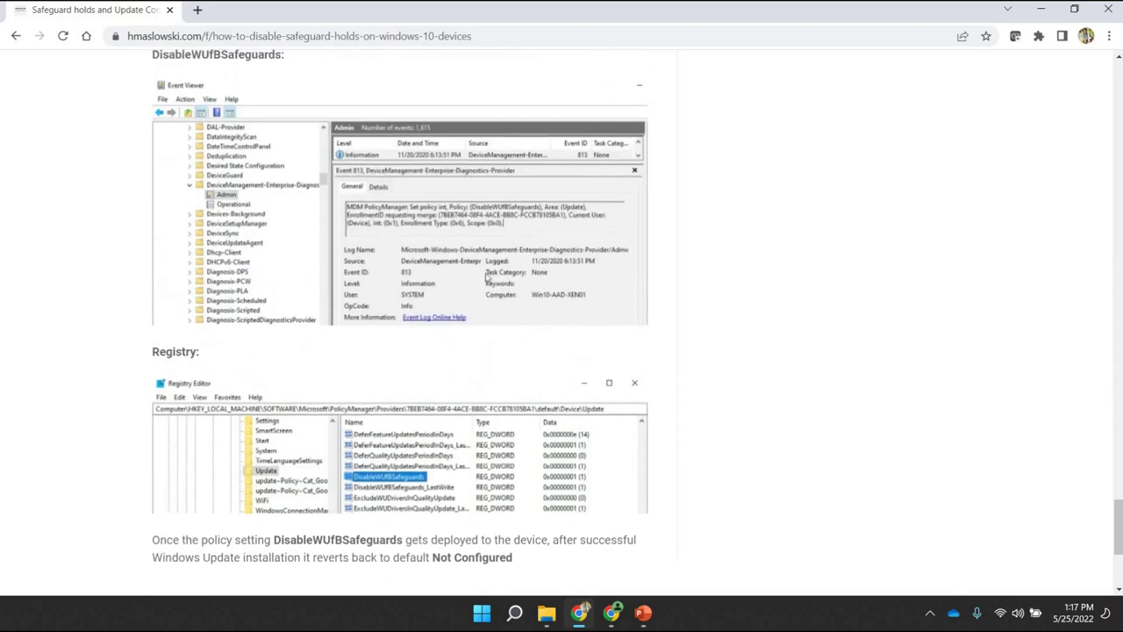
scroll(487, 554, up, 10)
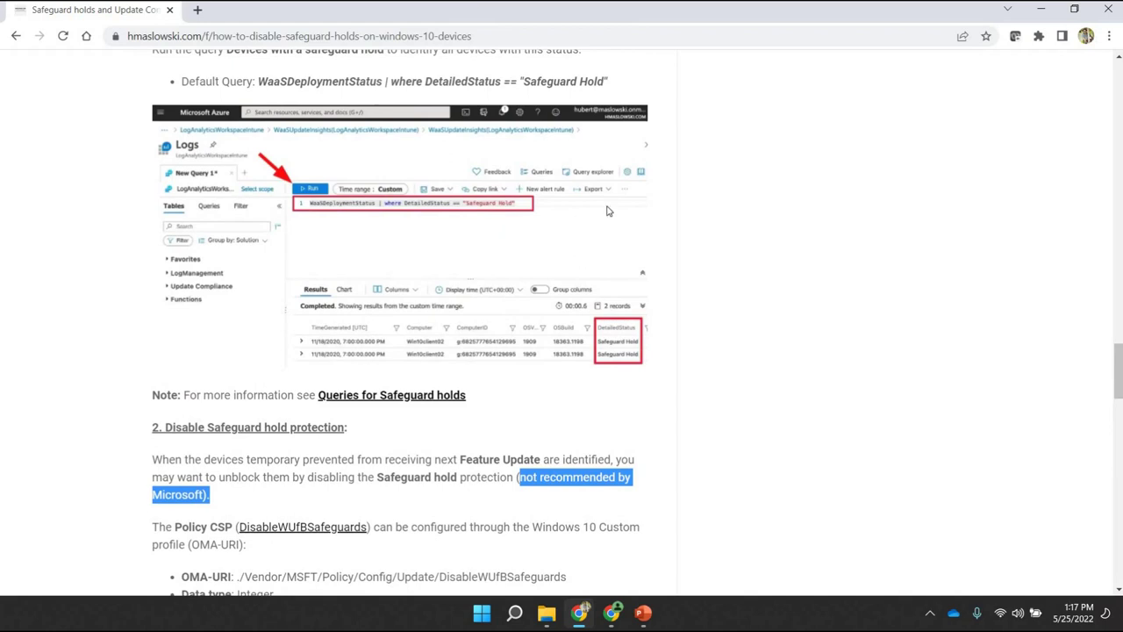
Scroll the blog back up to its List of Queries showing the two Safeguard hold queries, then return to the slideshow
scroll(552, 107, up, 3)
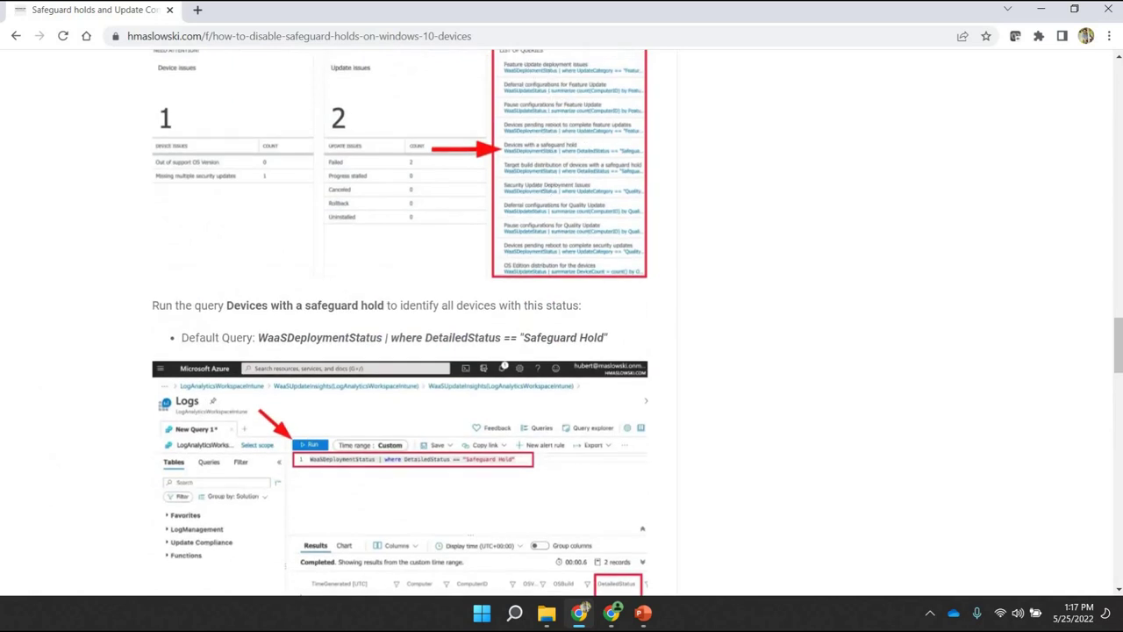
scroll(400, 321, up, 4)
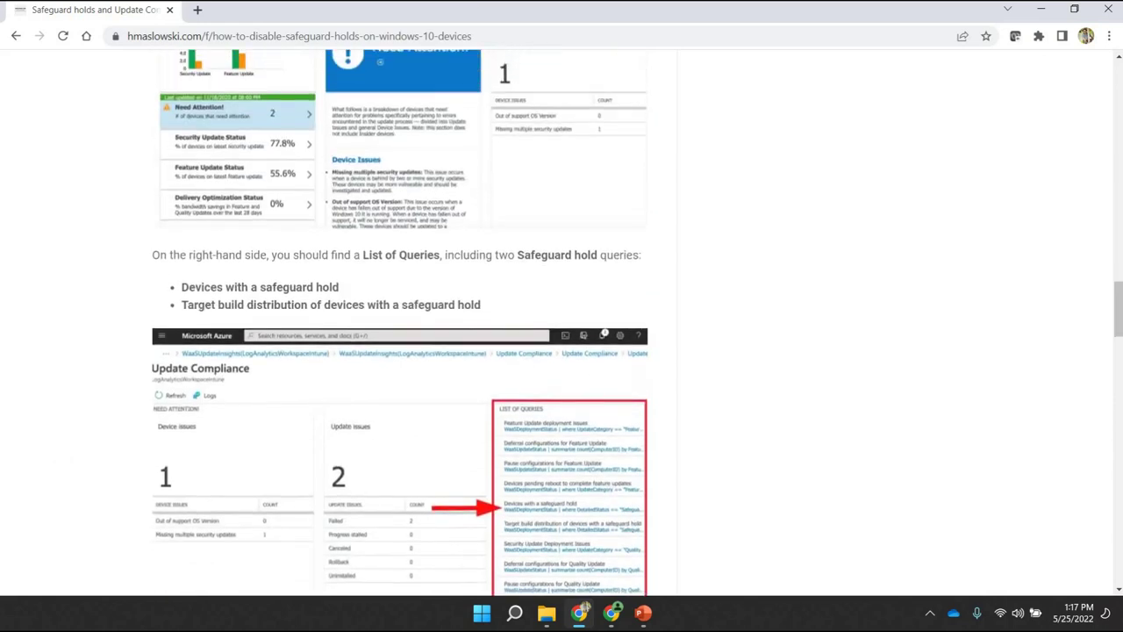
scroll(478, 137, down, 5)
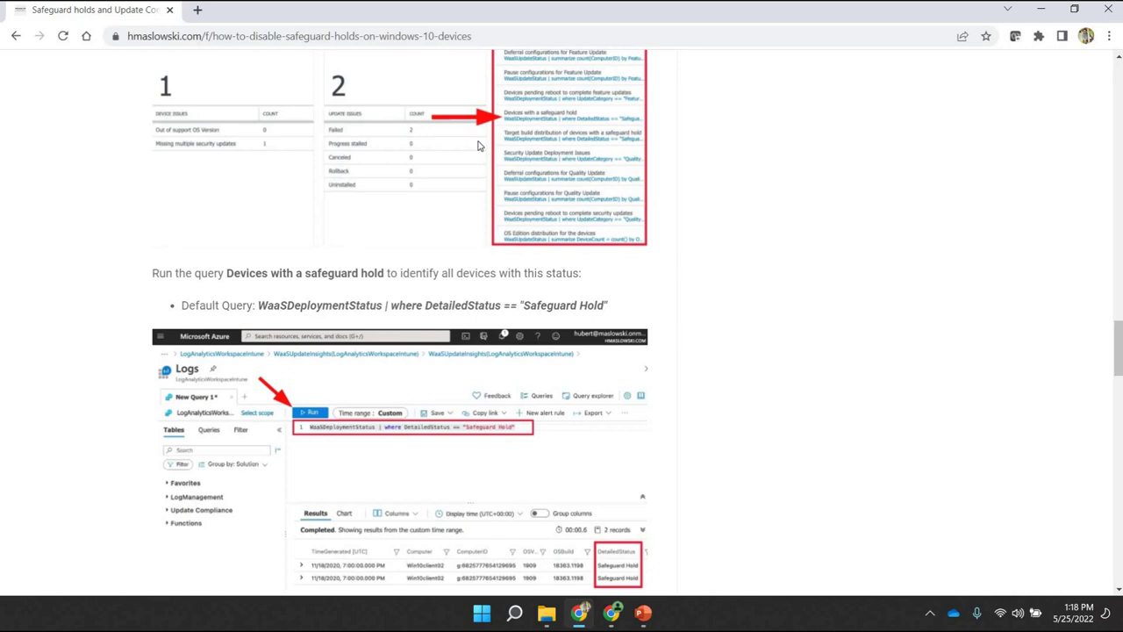
scroll(638, 323, up, 3)
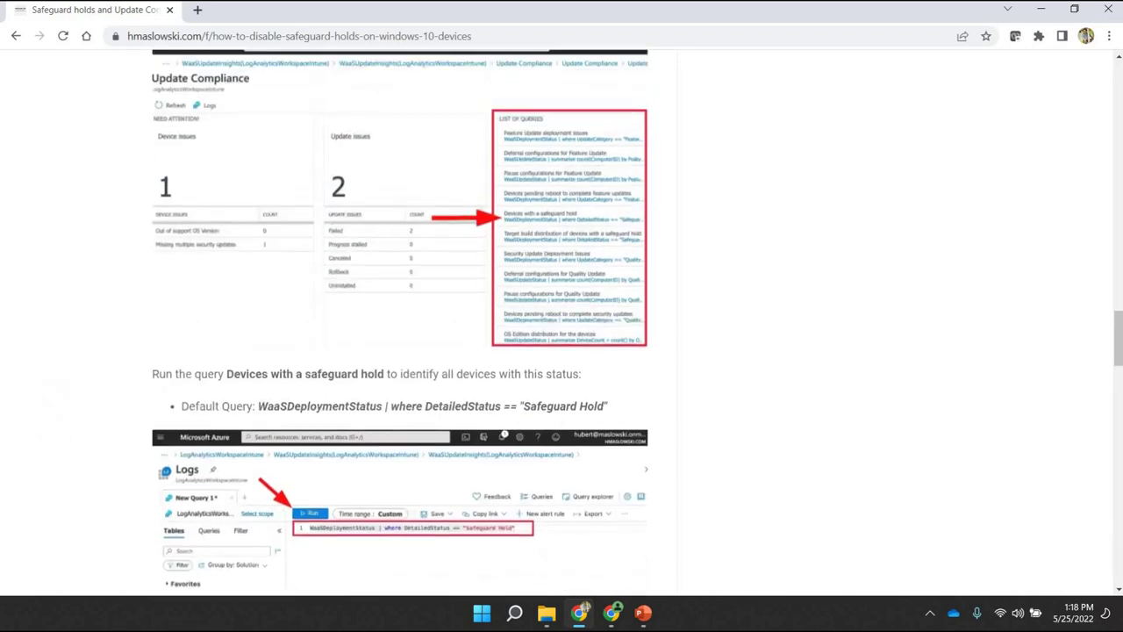
scroll(561, 323, up, 2)
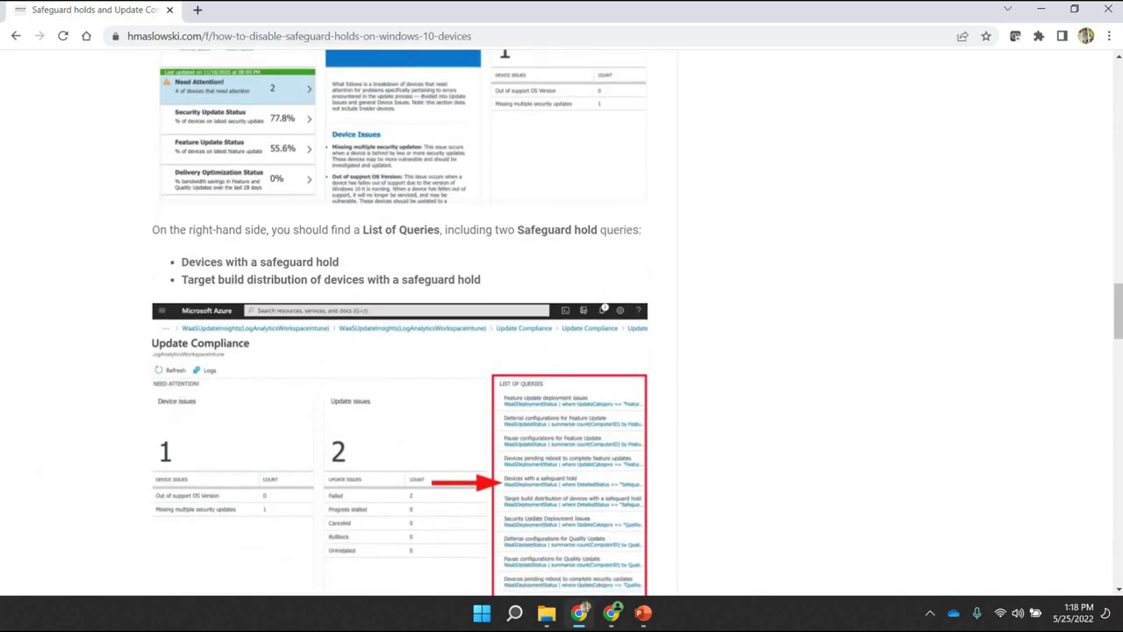
key(alt+Tab)
Advance to the Autopatch slide and mark its title with two short red ink strokes near the 'A' and 'h'
key(Right)
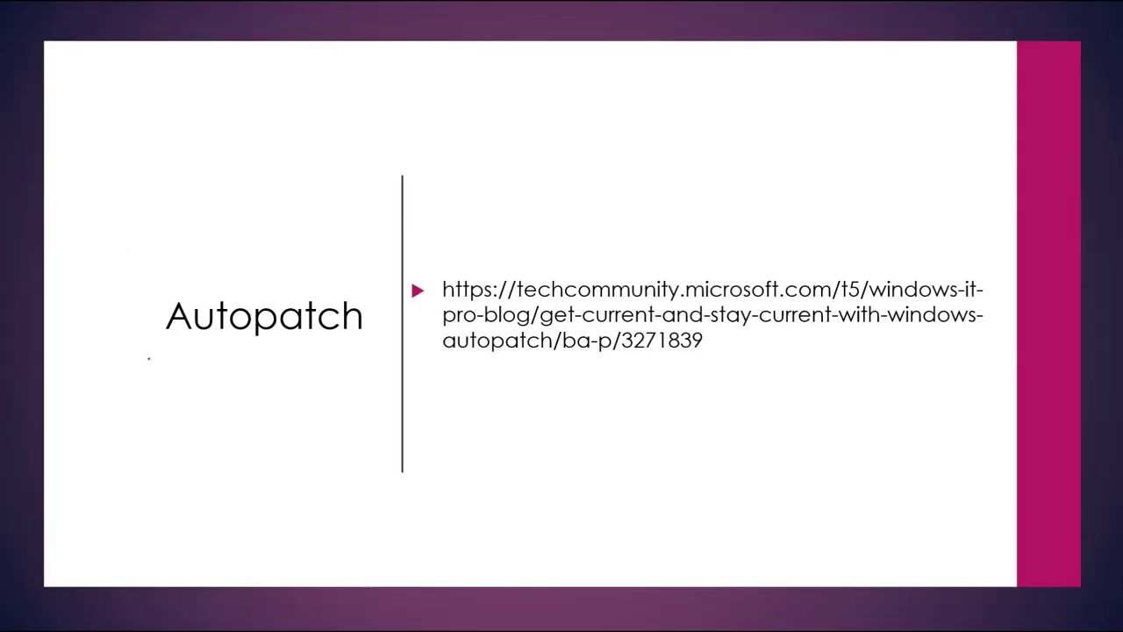
drag(175, 344, 148, 358)
drag(351, 336, 360, 350)
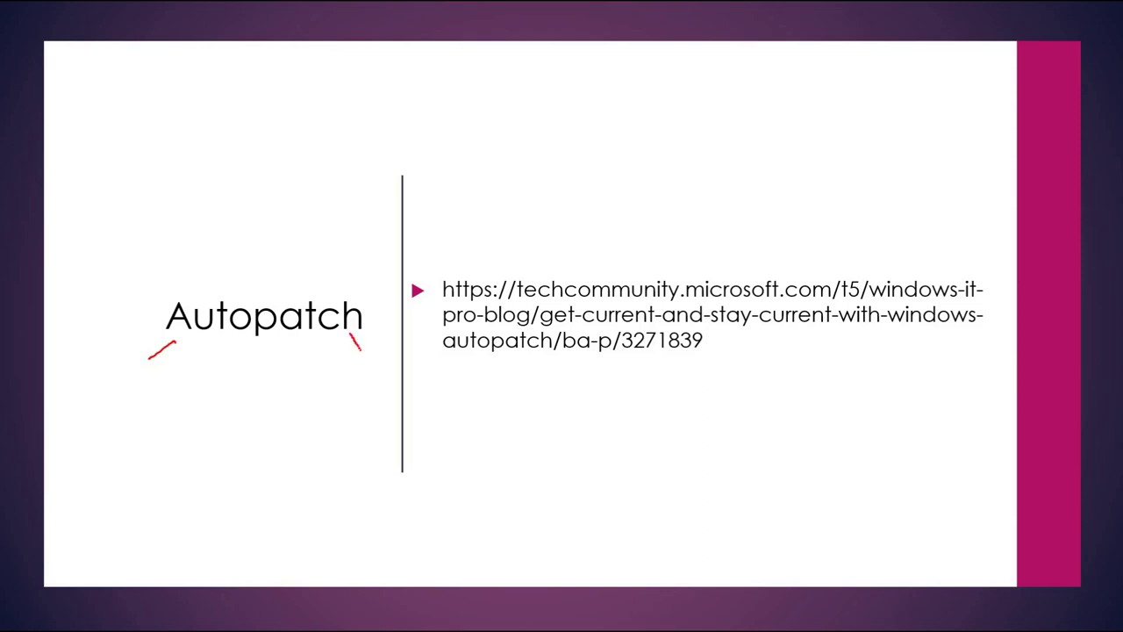
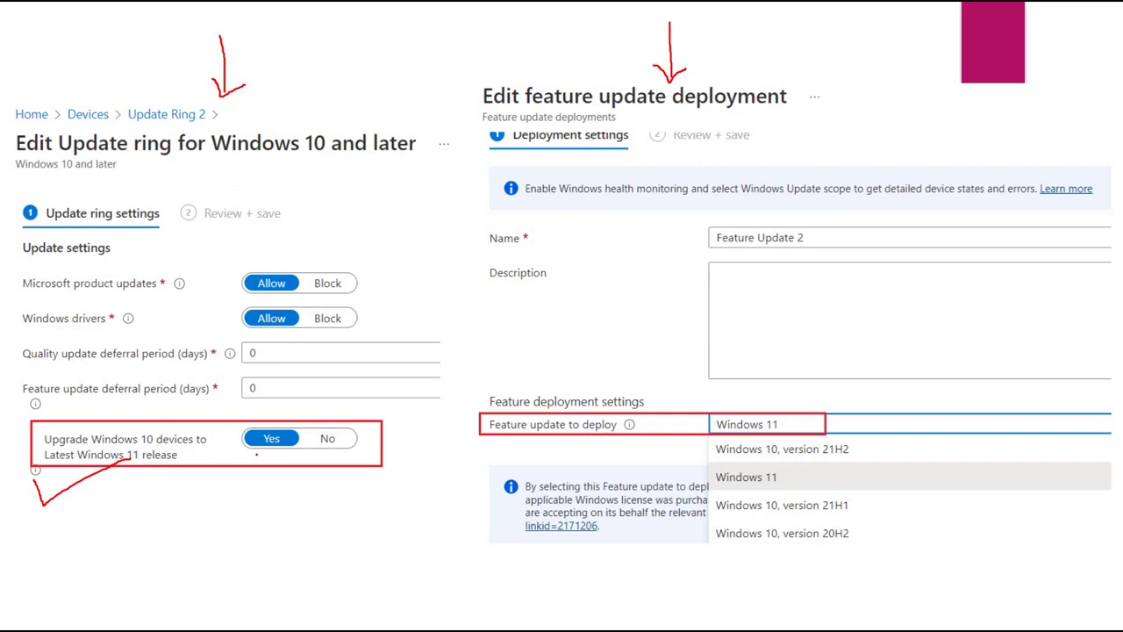
Underline the Yes upgrade setting, circle Windows 11, and mark the 21H2, 21H1 and 20H2 options
drag(243, 456, 262, 453)
mouse_move(915, 423)
mouse_down()
mouse_move(927, 555)
mouse_move(958, 534)
mouse_up()
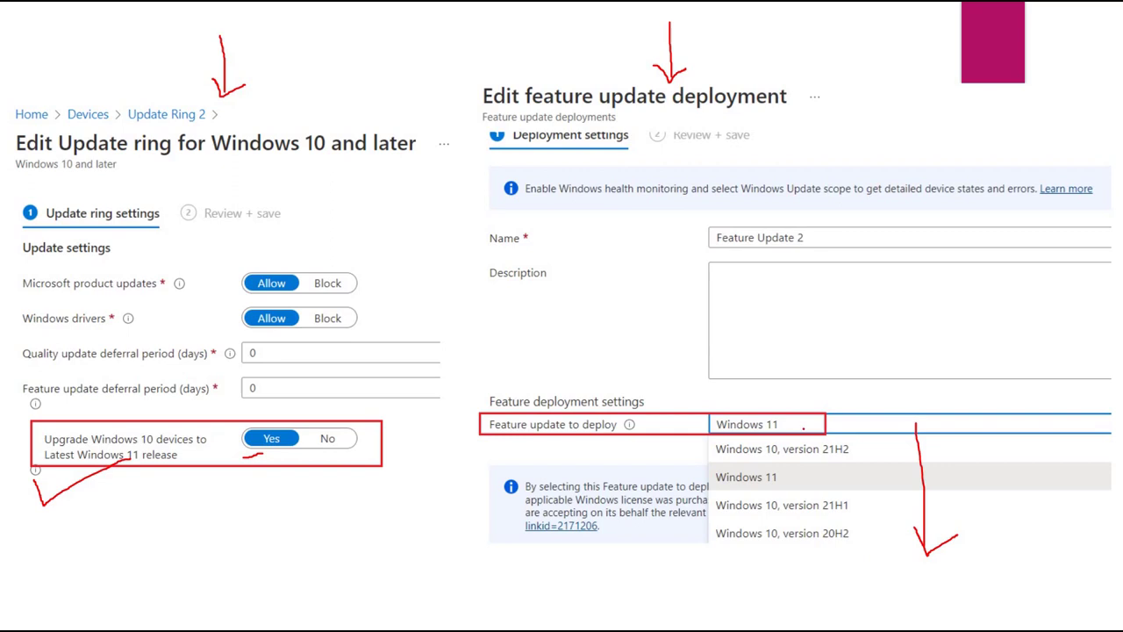
mouse_move(778, 404)
mouse_down()
mouse_move(722, 406)
mouse_move(729, 444)
mouse_move(792, 428)
mouse_move(779, 407)
mouse_up()
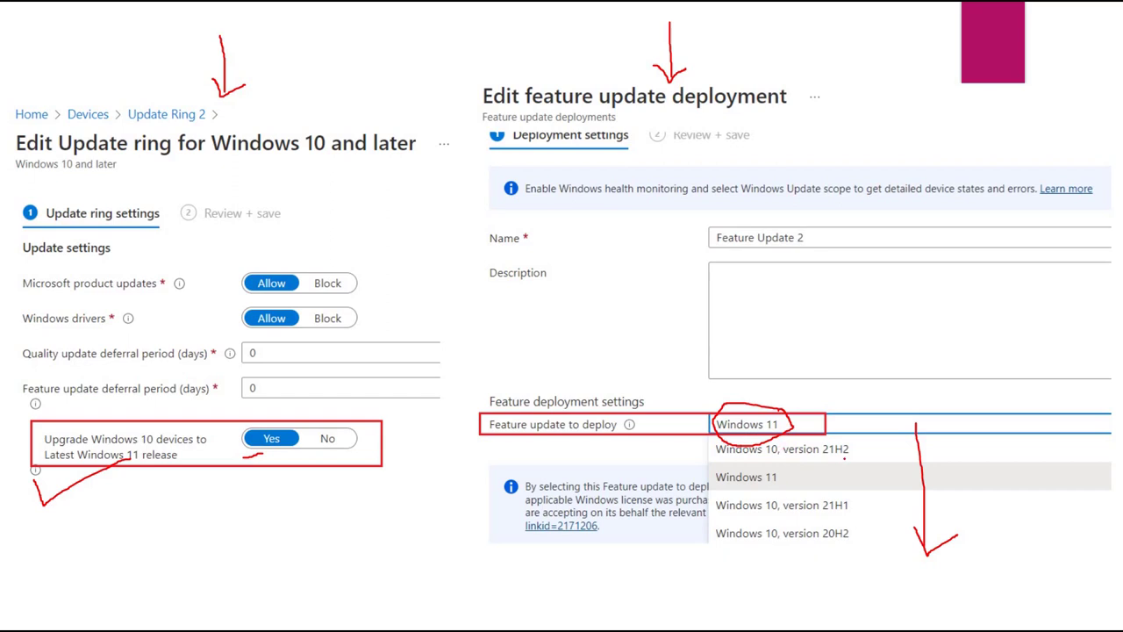
drag(847, 452, 880, 448)
drag(859, 506, 871, 504)
drag(856, 541, 882, 527)
Tick the Windows 11 upgrade Yes setting, underline Update Ring 2 in the path, and arrow the Windows 11 field
drag(224, 440, 261, 425)
drag(237, 115, 200, 134)
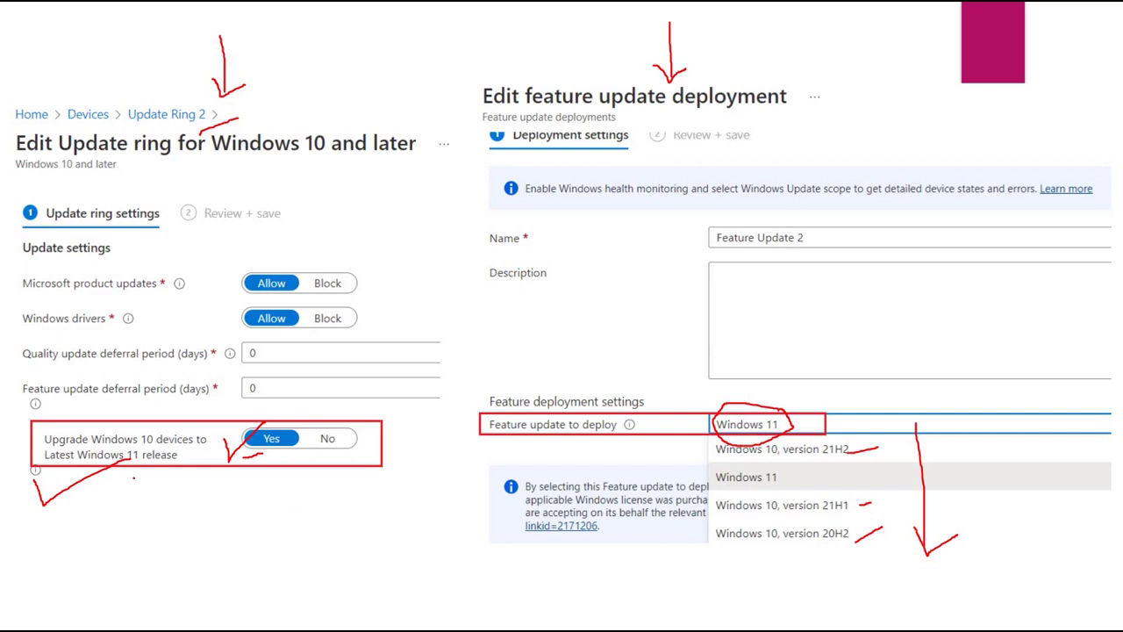
mouse_move(135, 481)
mouse_down()
mouse_move(190, 467)
mouse_move(154, 437)
mouse_move(73, 449)
mouse_move(148, 479)
mouse_move(186, 463)
mouse_move(182, 450)
mouse_up()
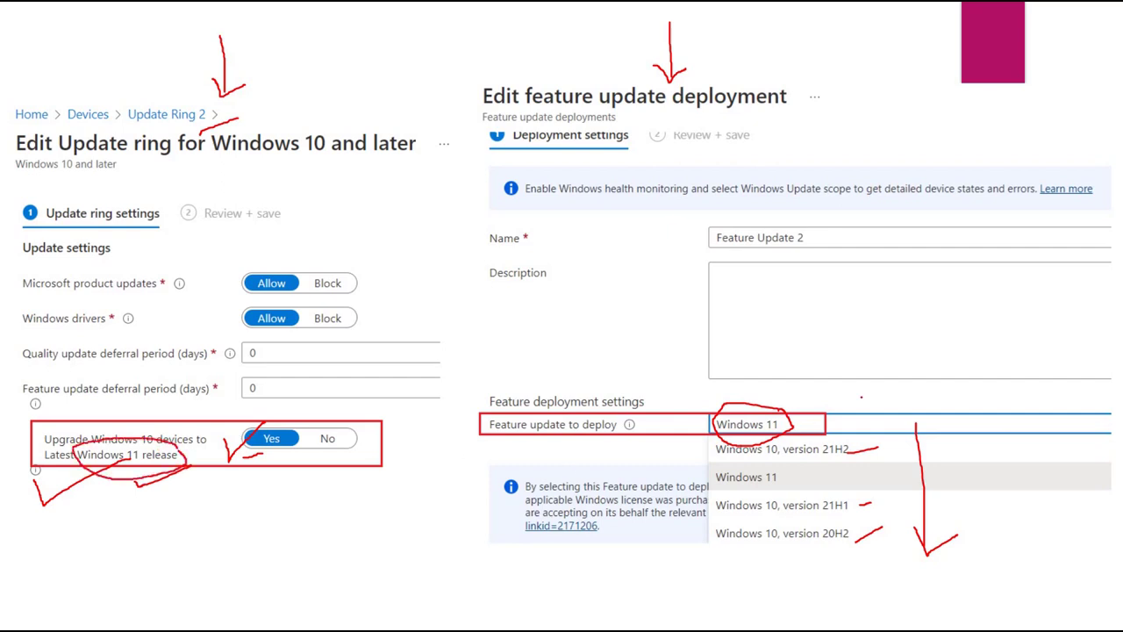
mouse_move(839, 399)
mouse_down()
mouse_move(872, 377)
mouse_move(875, 410)
mouse_up()
Underline the deployment title, write 1 and 2 by the dropdown, and underline Latest Windows 11 release
drag(722, 109, 800, 86)
mouse_move(880, 373)
mouse_down()
mouse_move(886, 418)
mouse_move(899, 418)
mouse_up()
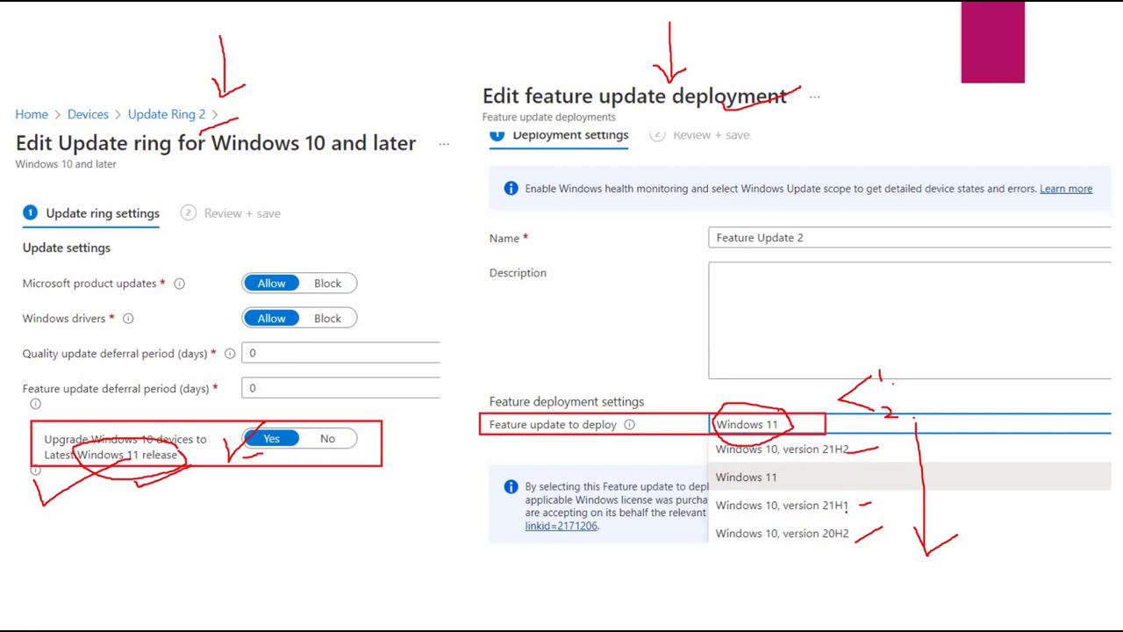
drag(881, 387, 901, 386)
drag(886, 427, 914, 425)
drag(200, 457, 226, 478)
Circle the 1 and 2 markers, squiggle beside the Yes/No setting, then bring up the upgrade article
mouse_move(906, 395)
mouse_down()
mouse_move(876, 405)
mouse_move(912, 432)
mouse_move(909, 399)
mouse_up()
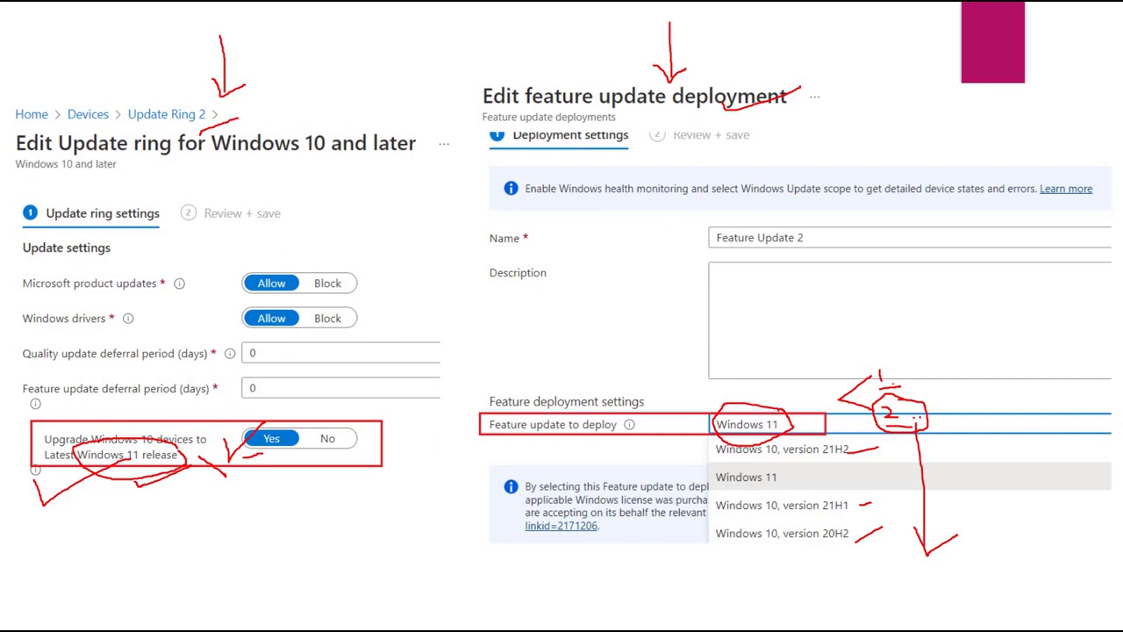
mouse_move(918, 403)
mouse_down()
mouse_move(872, 427)
mouse_move(923, 413)
mouse_up()
mouse_move(884, 360)
mouse_down()
mouse_move(876, 371)
mouse_move(895, 391)
mouse_move(888, 362)
mouse_up()
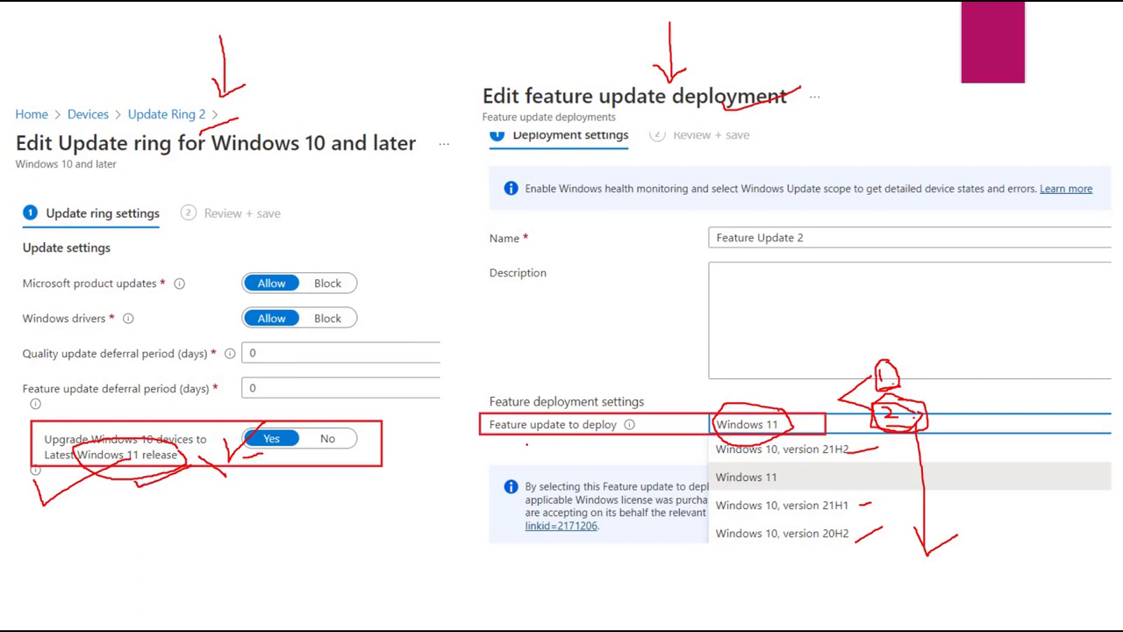
drag(356, 444, 404, 444)
key(alt+Tab)
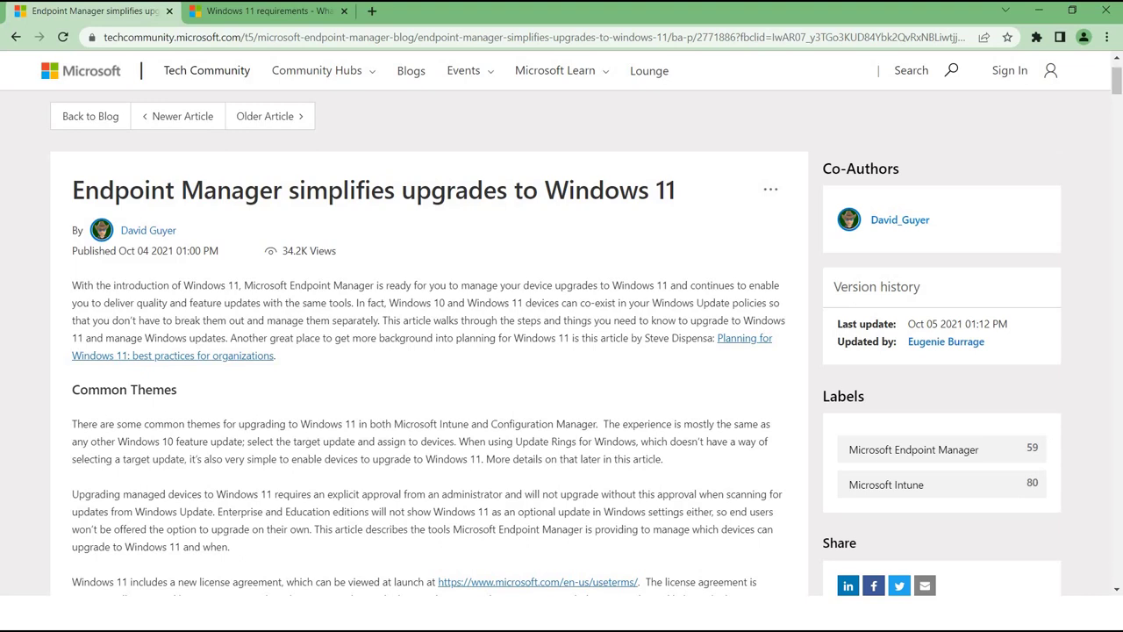
Scroll the article to the Windows 11 readiness section, then switch to the Windows 11 requirements tab
scroll(555, 343, down, 3)
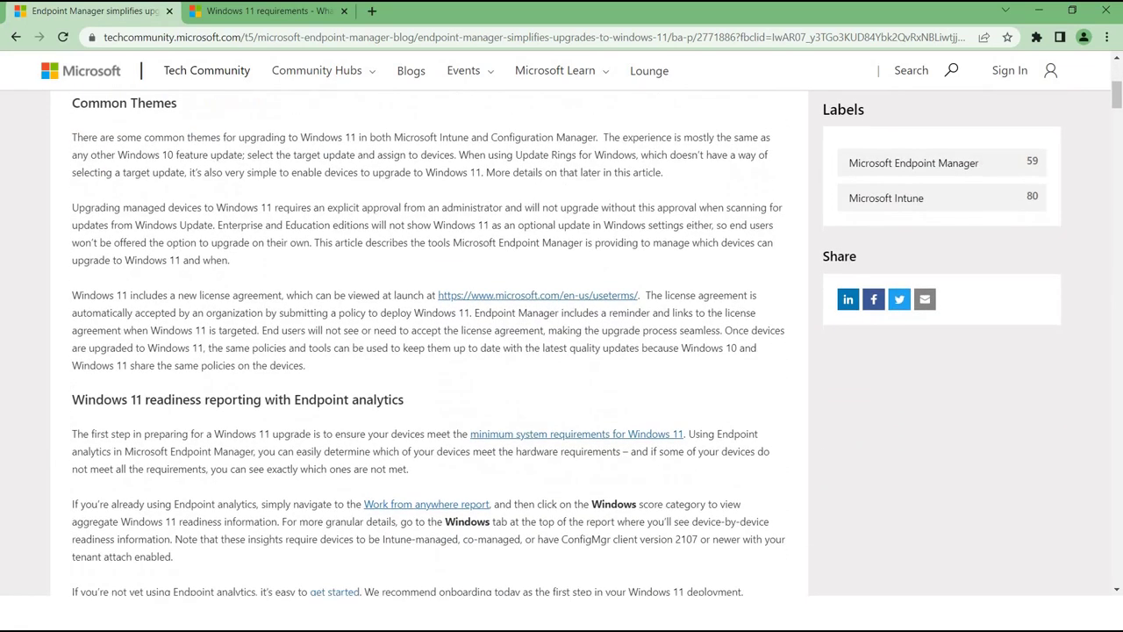
scroll(556, 343, down, 3)
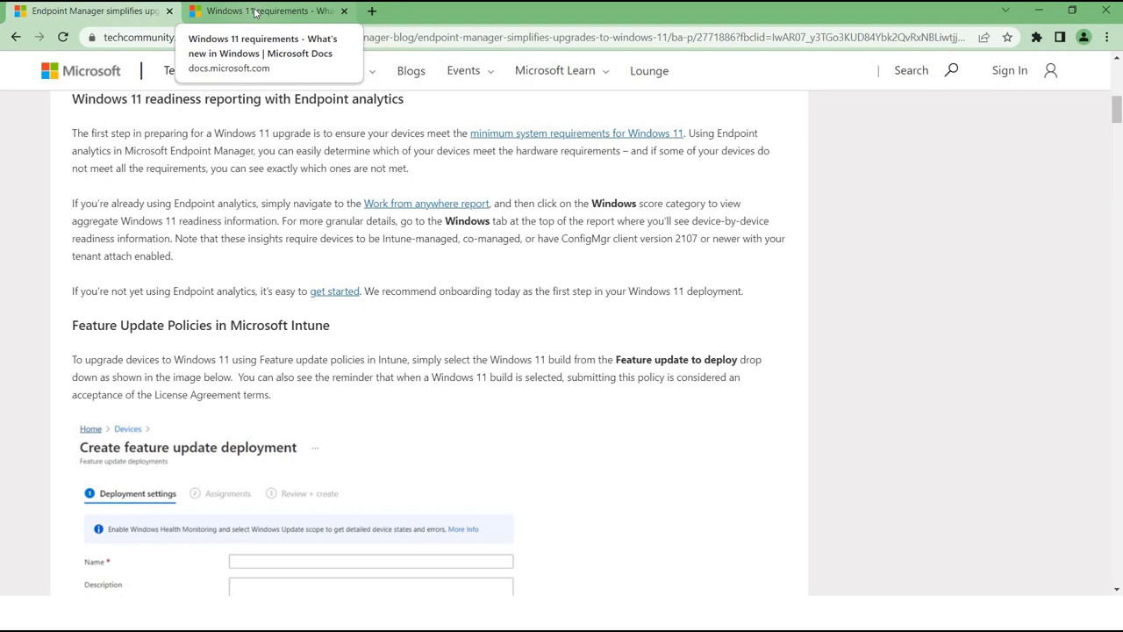
click(254, 11)
Highlight the TPM version 2.0 line and the hardware requirements list, then return to the Endpoint Manager article
drag(293, 69, 693, 404)
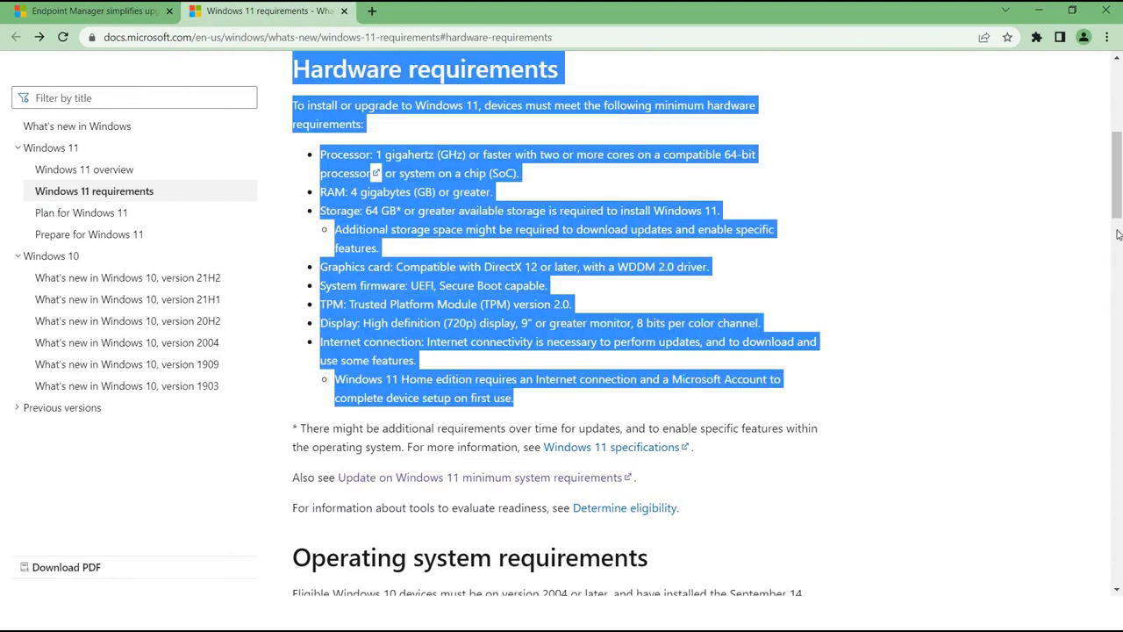
scroll(1121, 192, up, 5)
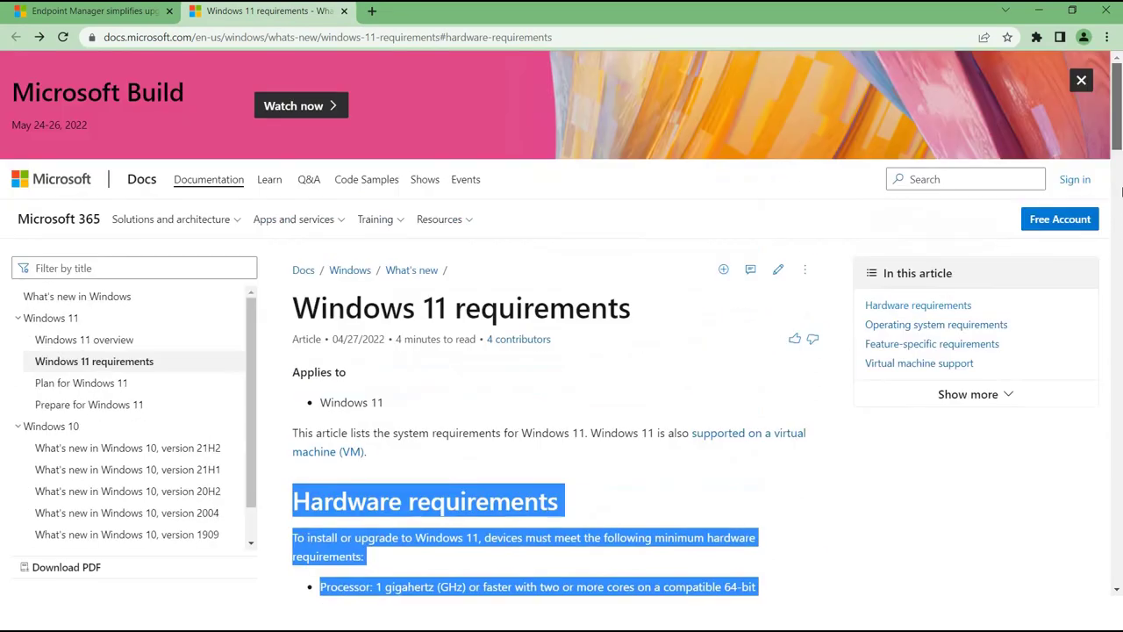
scroll(1120, 192, down, 5)
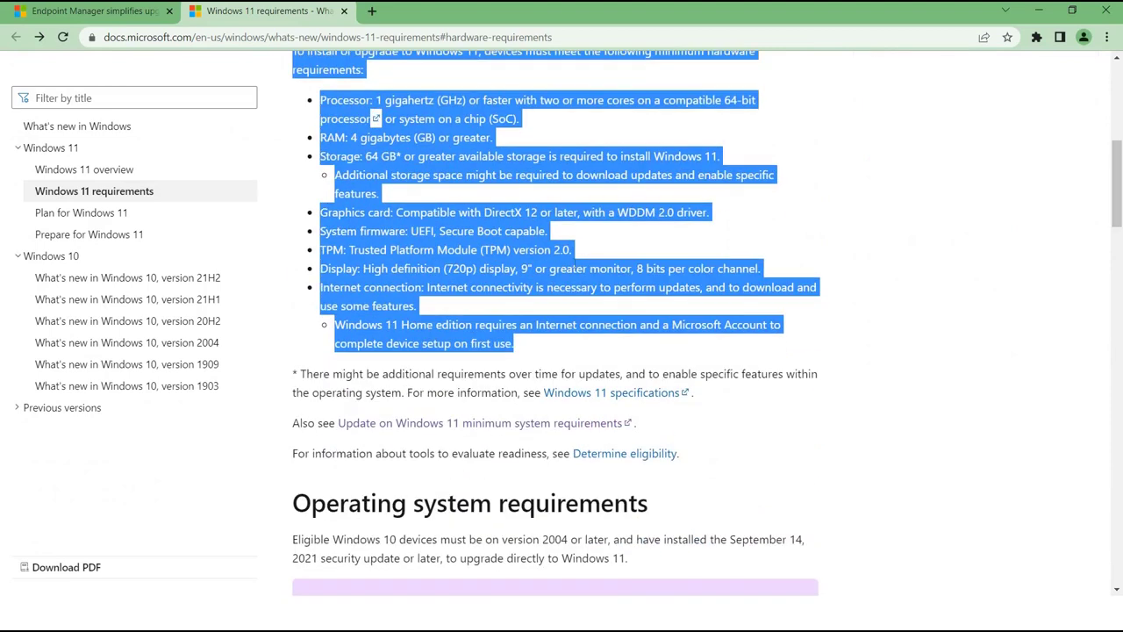
click(575, 263)
drag(572, 250, 318, 250)
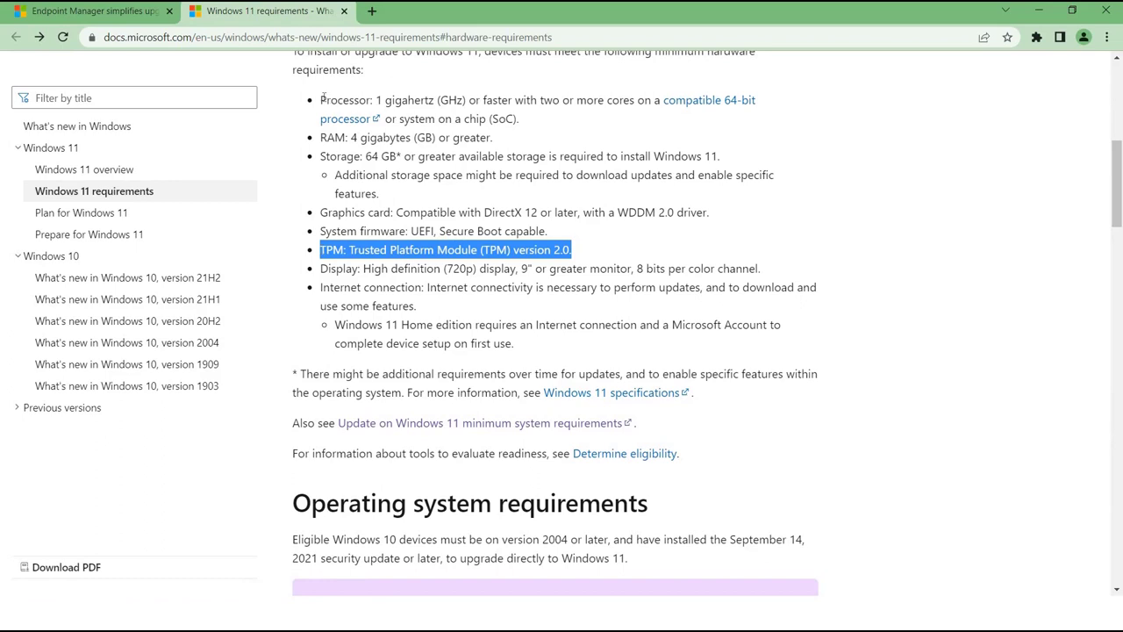
drag(321, 99, 781, 326)
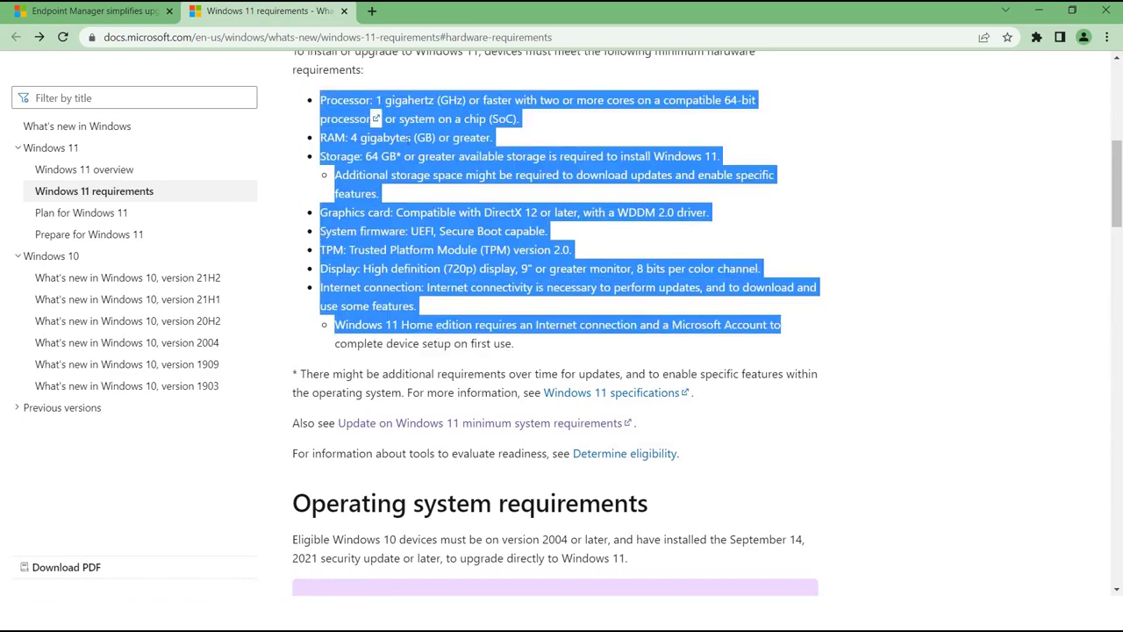
click(61, 16)
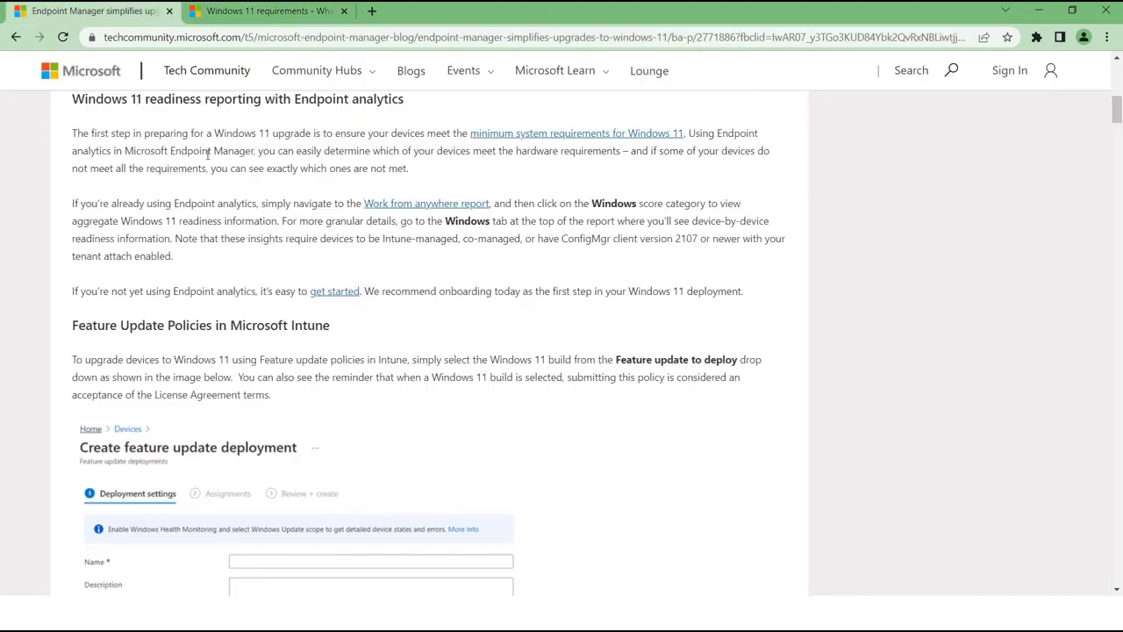
Highlight the readiness reporting heading in the Endpoint Manager upgrades article
scroll(429, 345, up, 4)
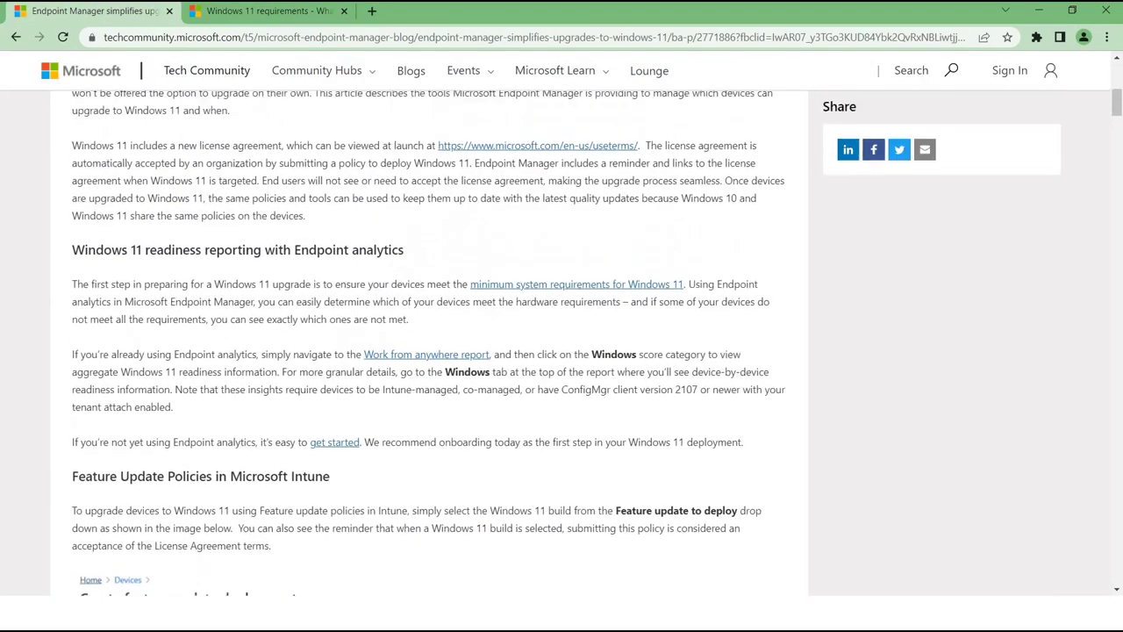
scroll(429, 345, up, 2)
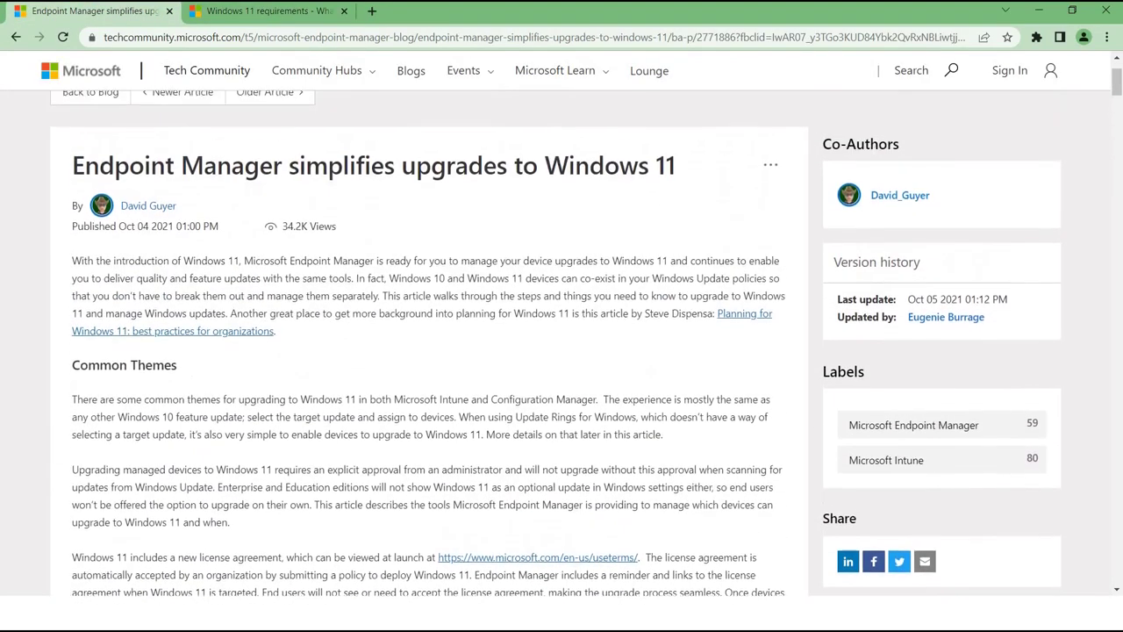
scroll(429, 345, down, 4)
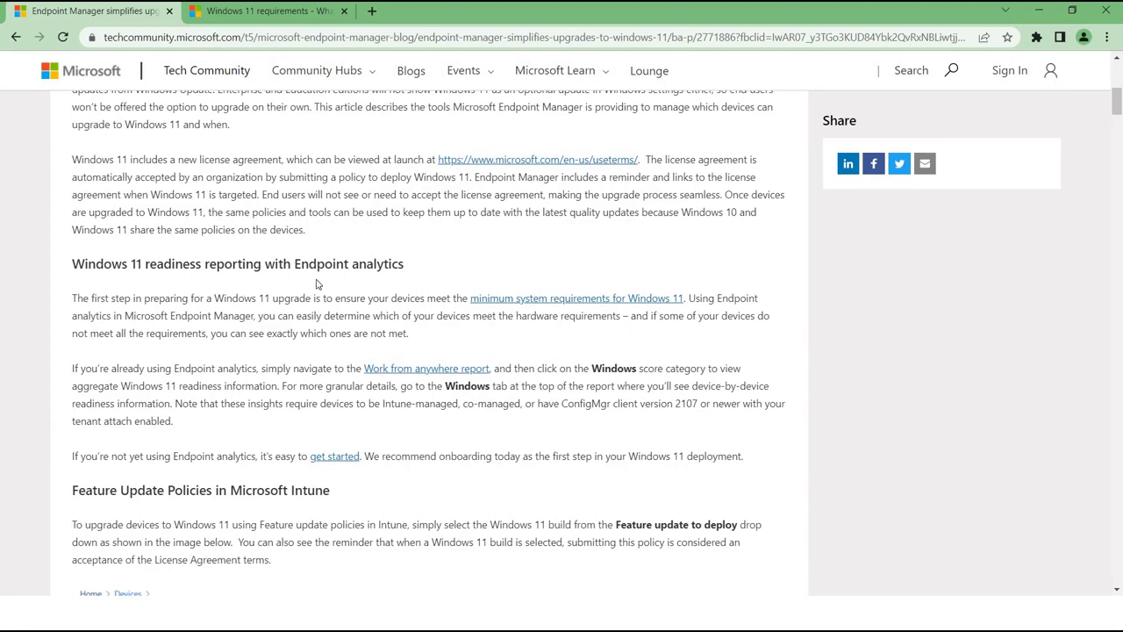
drag(403, 264, 246, 265)
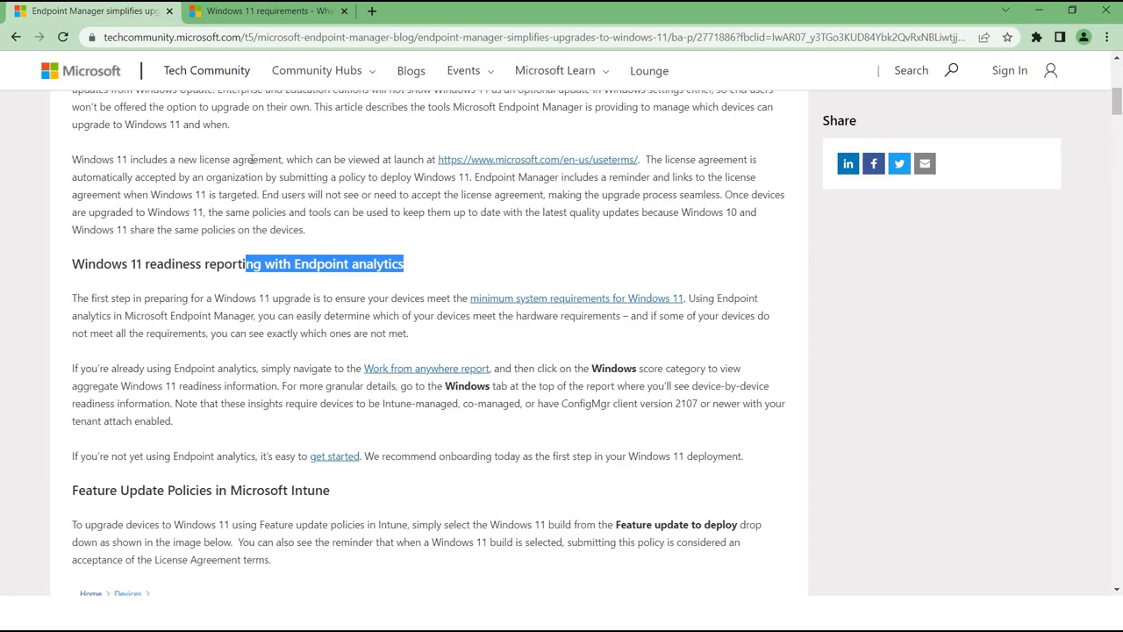
scroll(144, 251, up, 2)
scroll(144, 251, down, 2)
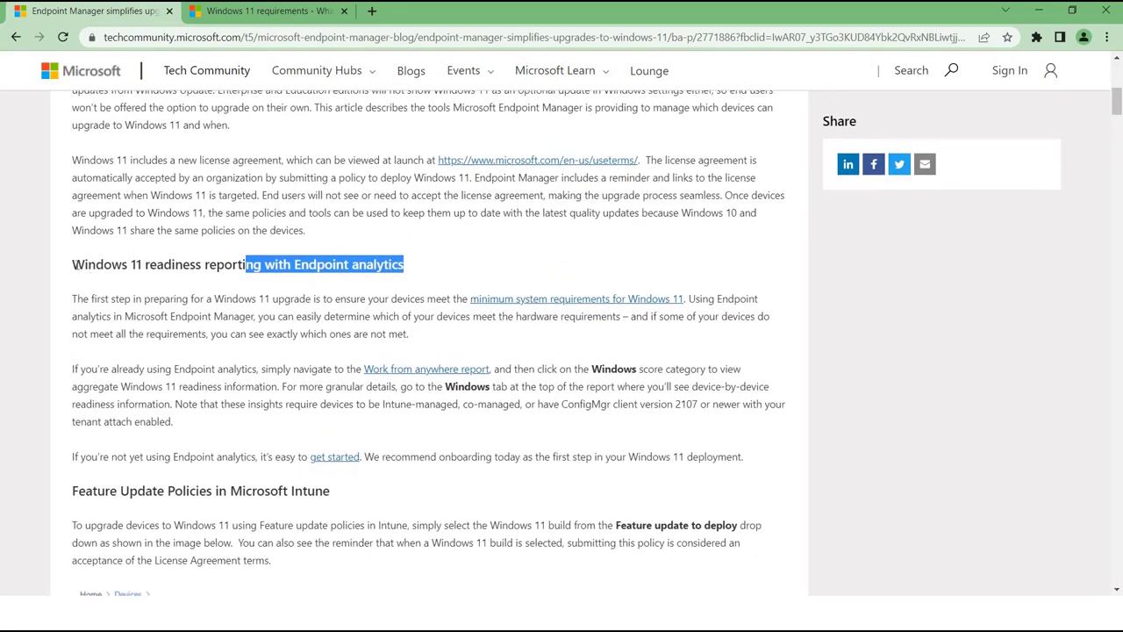
drag(72, 264, 255, 265)
Read down through Figures 1–3, gradual rollout and Safeguard holds to Update Rings for Windows
scroll(254, 264, down, 1)
scroll(527, 192, down, 5)
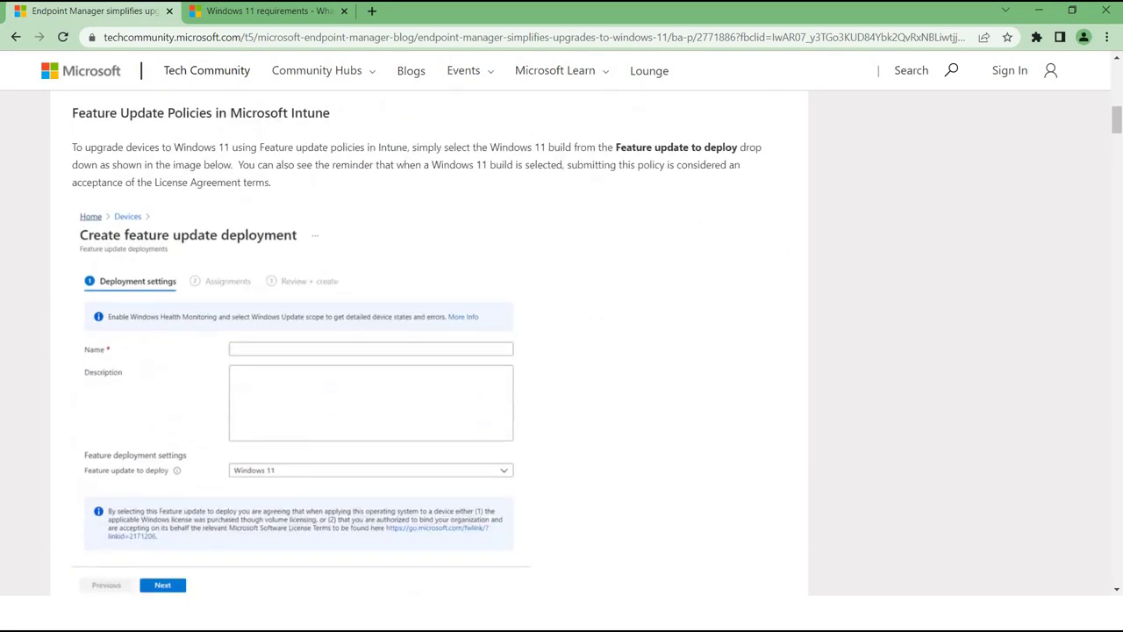
scroll(527, 192, up, 1)
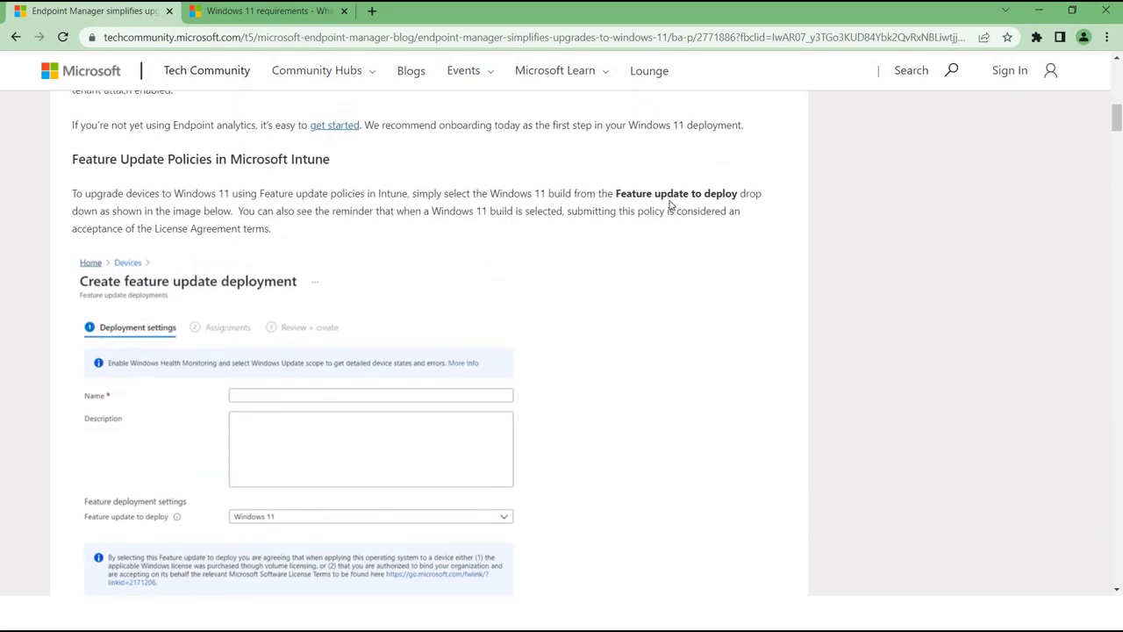
scroll(263, 428, down, 1)
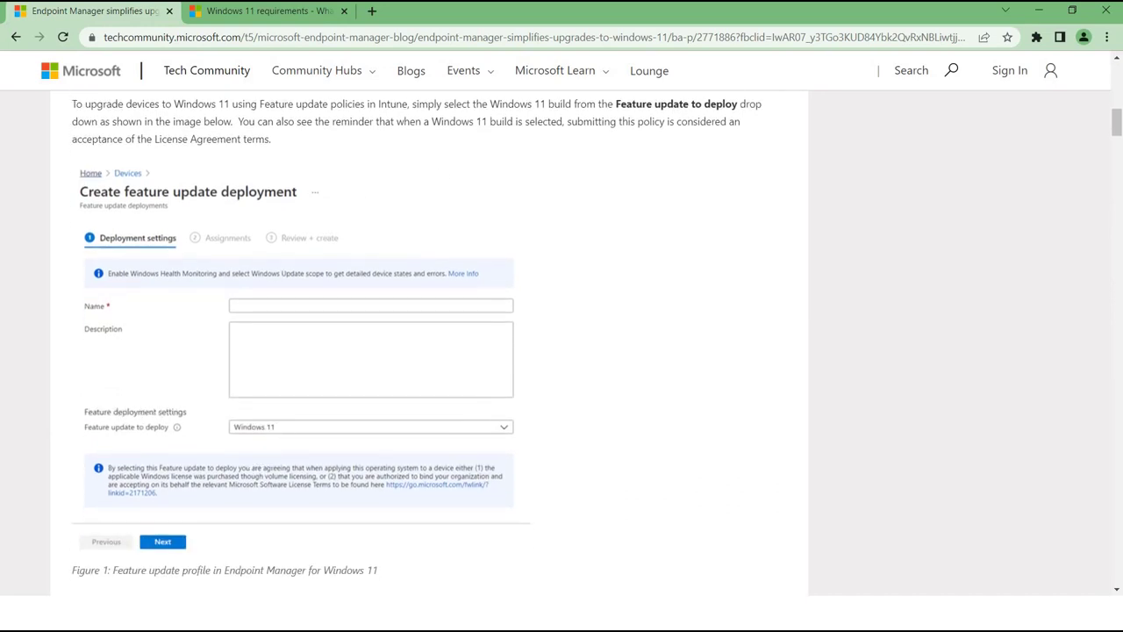
scroll(562, 342, down, 7)
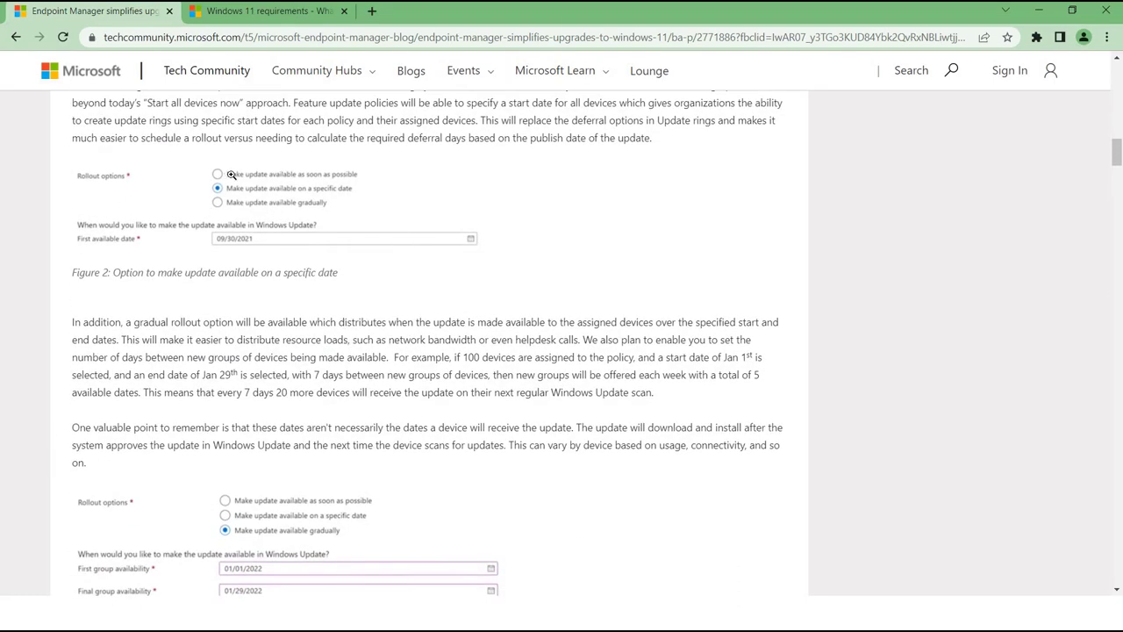
scroll(561, 342, down, 5)
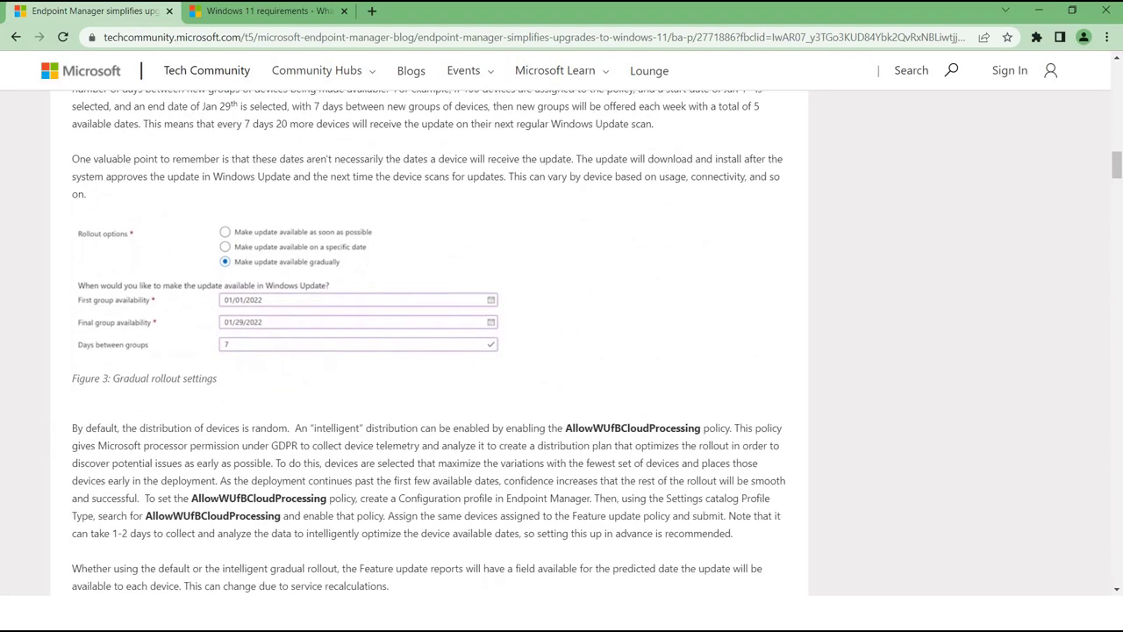
scroll(166, 271, down, 5)
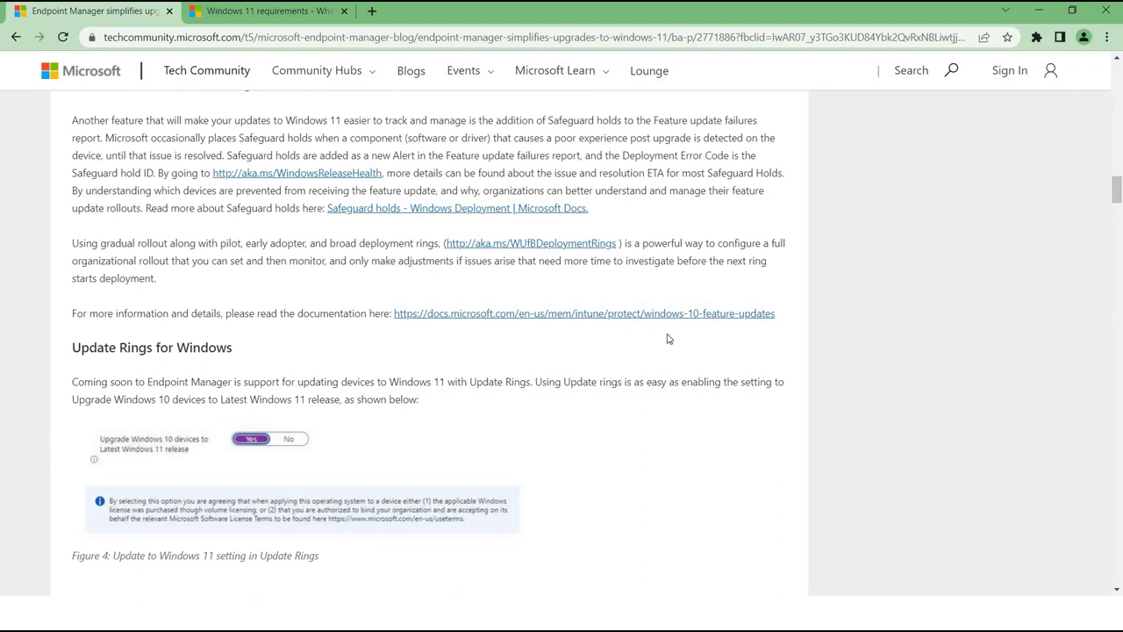
scroll(365, 243, down, 5)
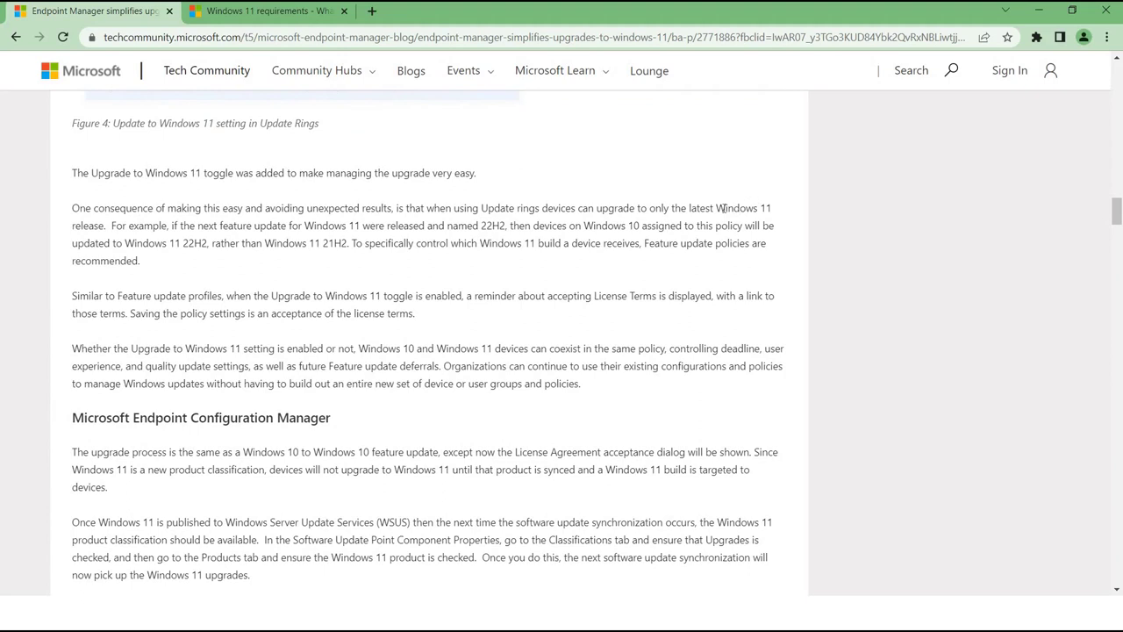
drag(752, 208, 726, 208)
double_click(493, 225)
drag(594, 225, 615, 225)
scroll(471, 319, up, 2)
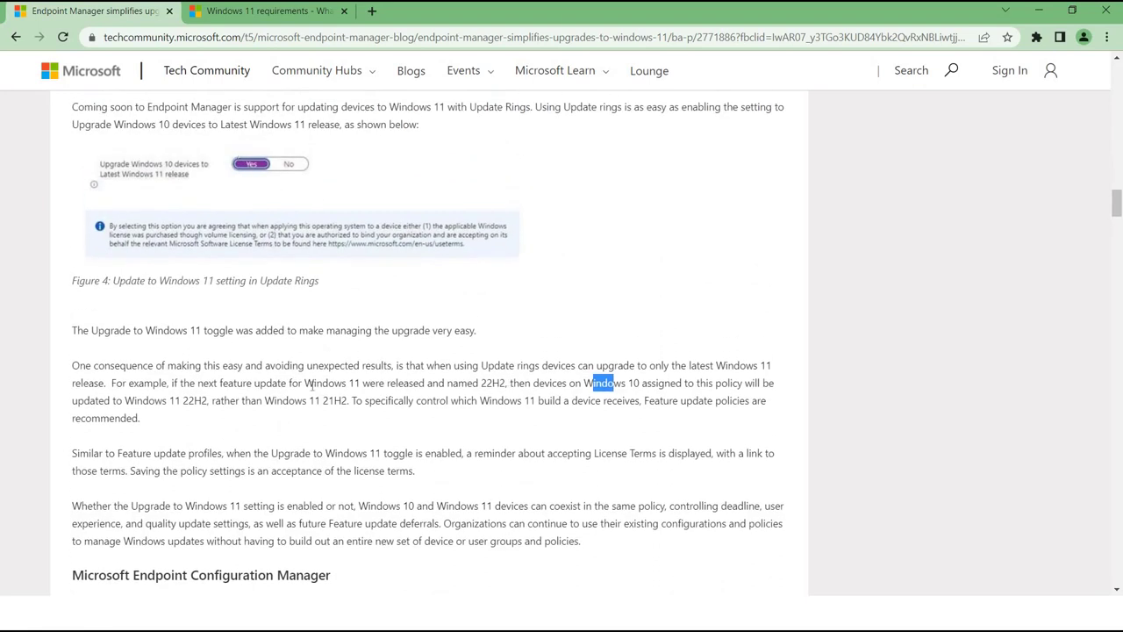
drag(125, 401, 209, 402)
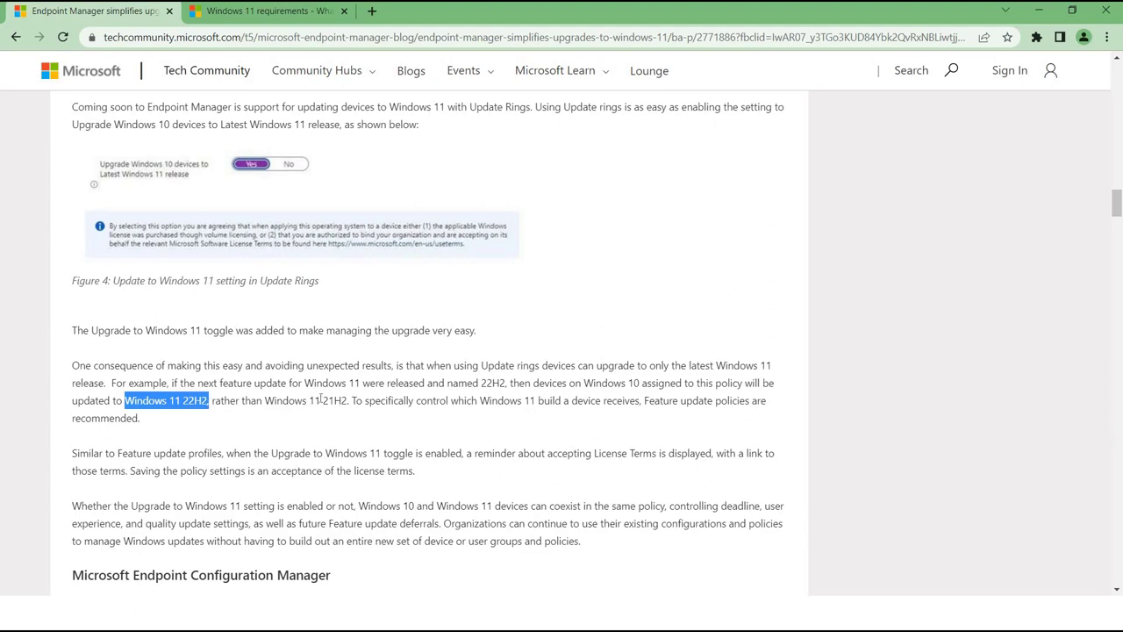
drag(274, 401, 358, 401)
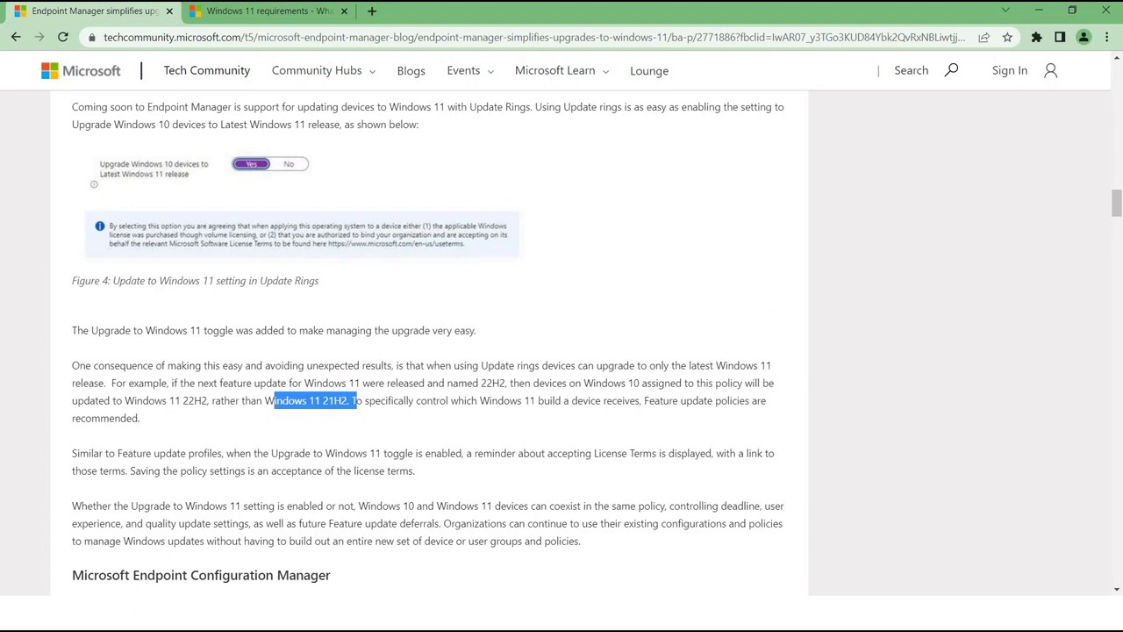
scroll(430, 342, up, 15)
scroll(185, 258, up, 12)
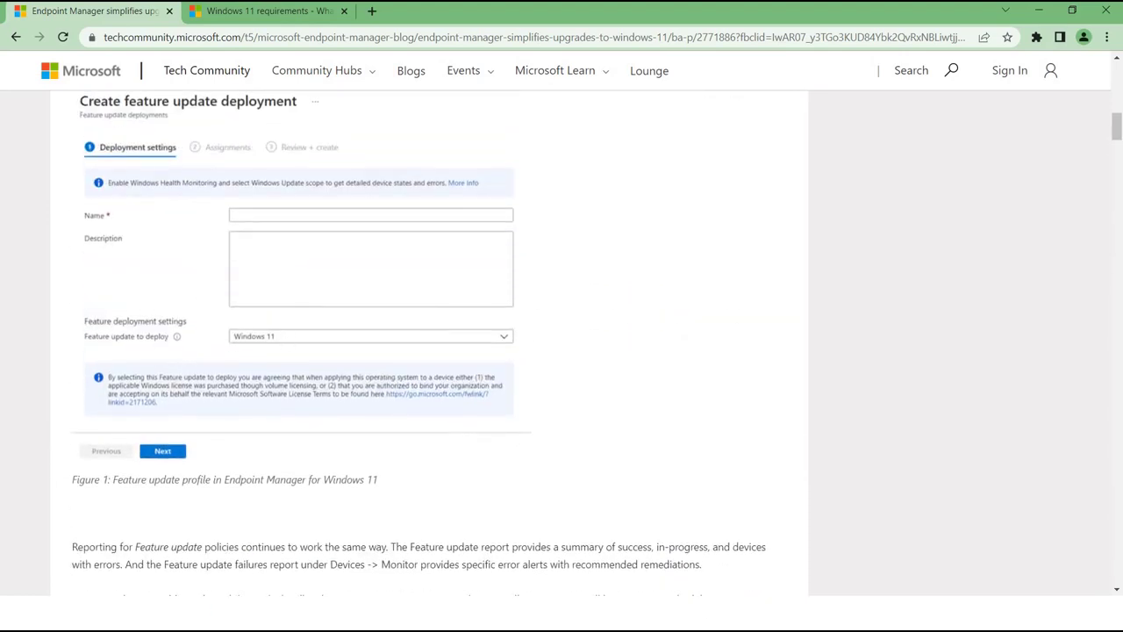
scroll(430, 342, down, 20)
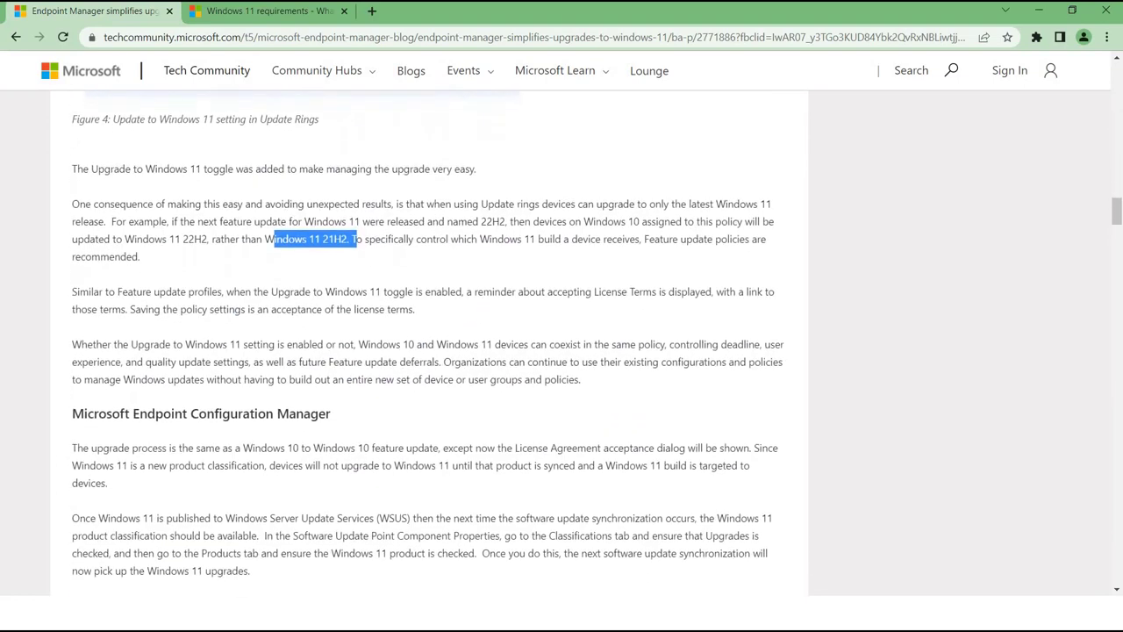
scroll(43, 447, down, 3)
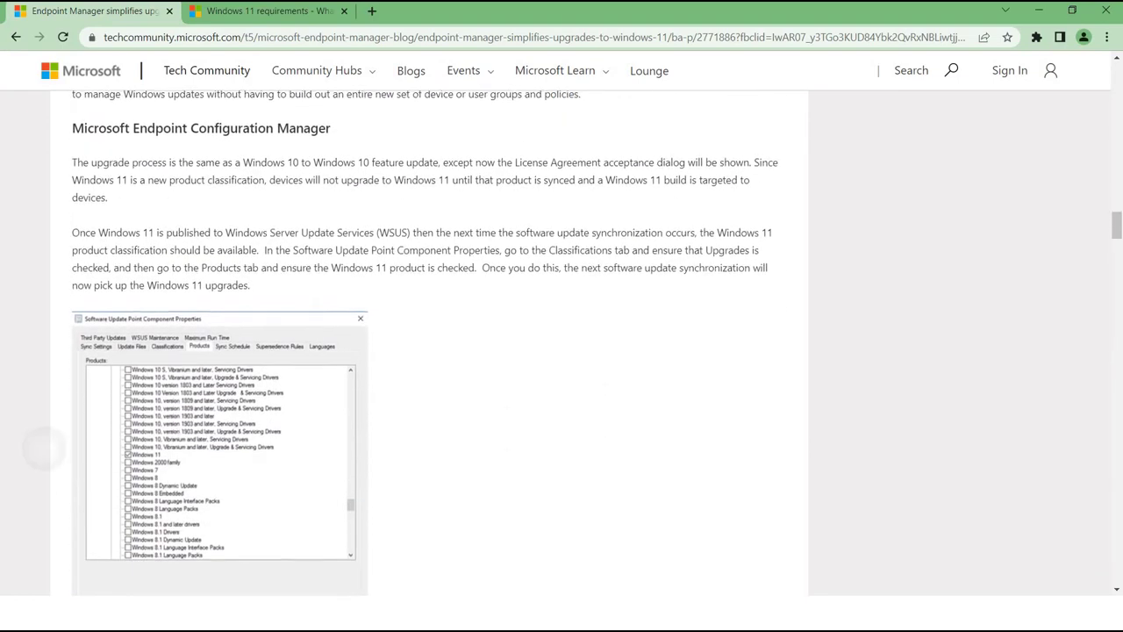
scroll(430, 343, down, 2)
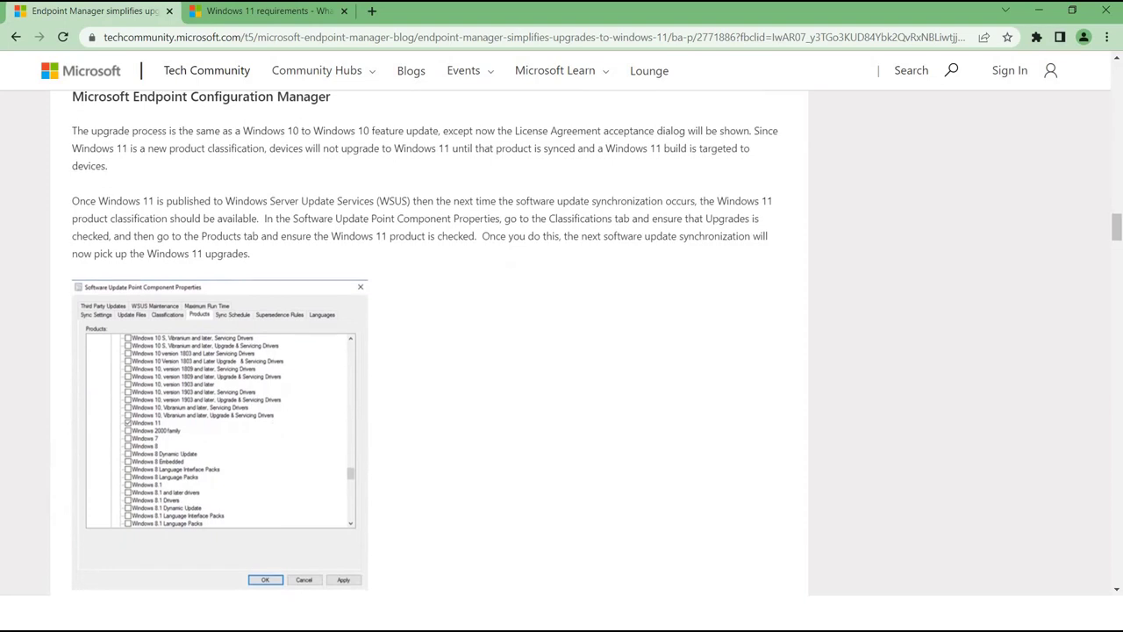
scroll(430, 342, up, 1)
scroll(430, 342, down, 2)
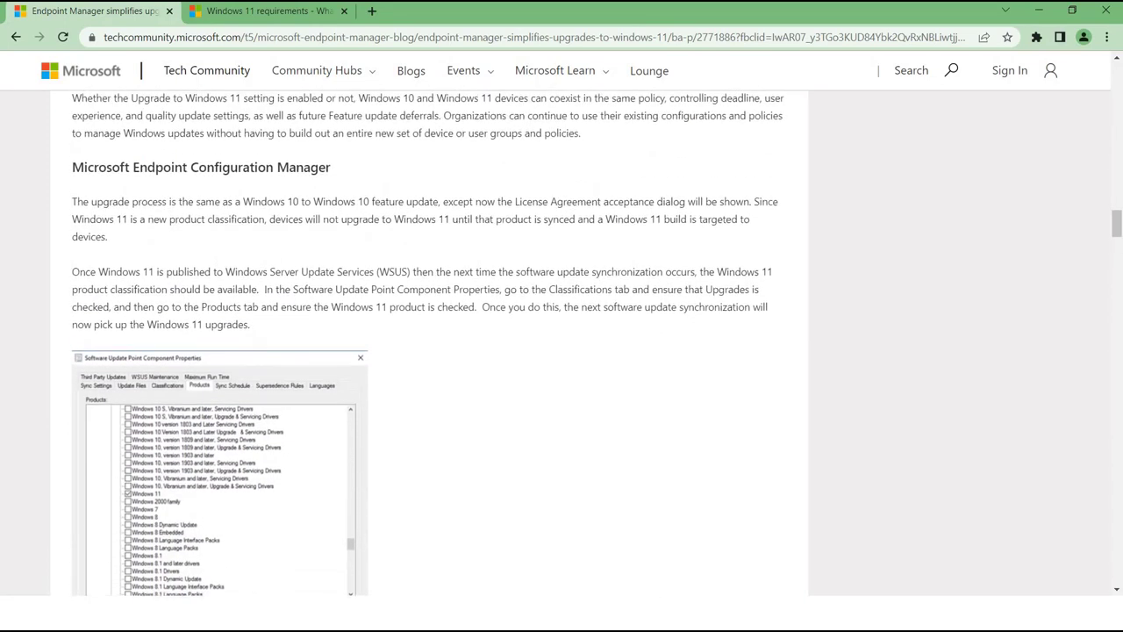
scroll(430, 342, down, 7)
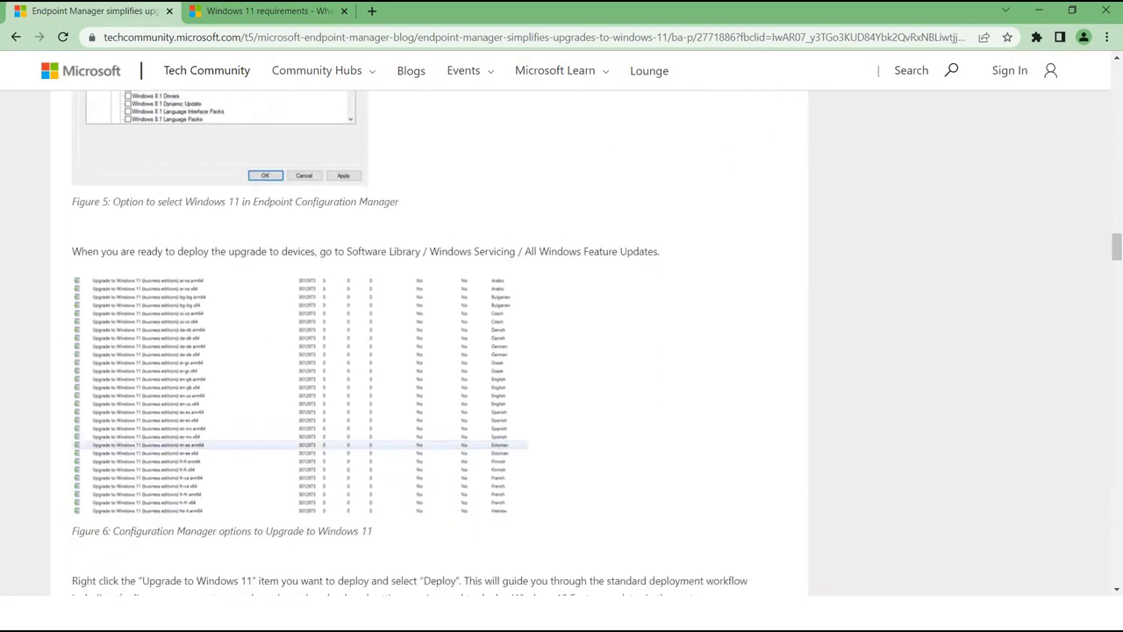
scroll(430, 342, down, 3)
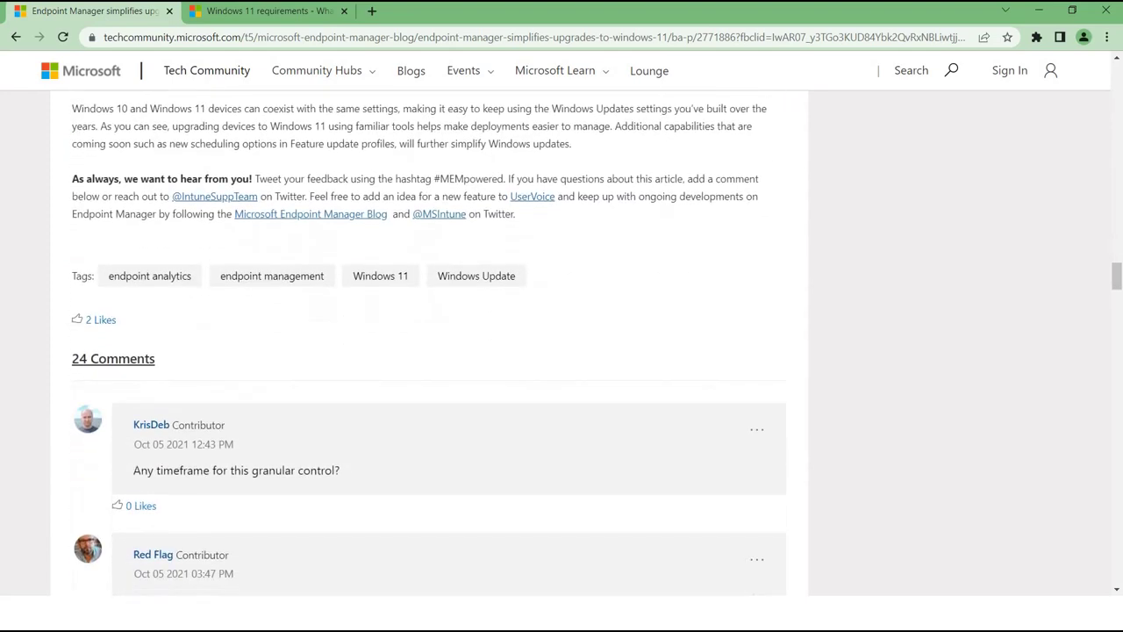
scroll(430, 342, up, 12)
scroll(431, 342, up, 15)
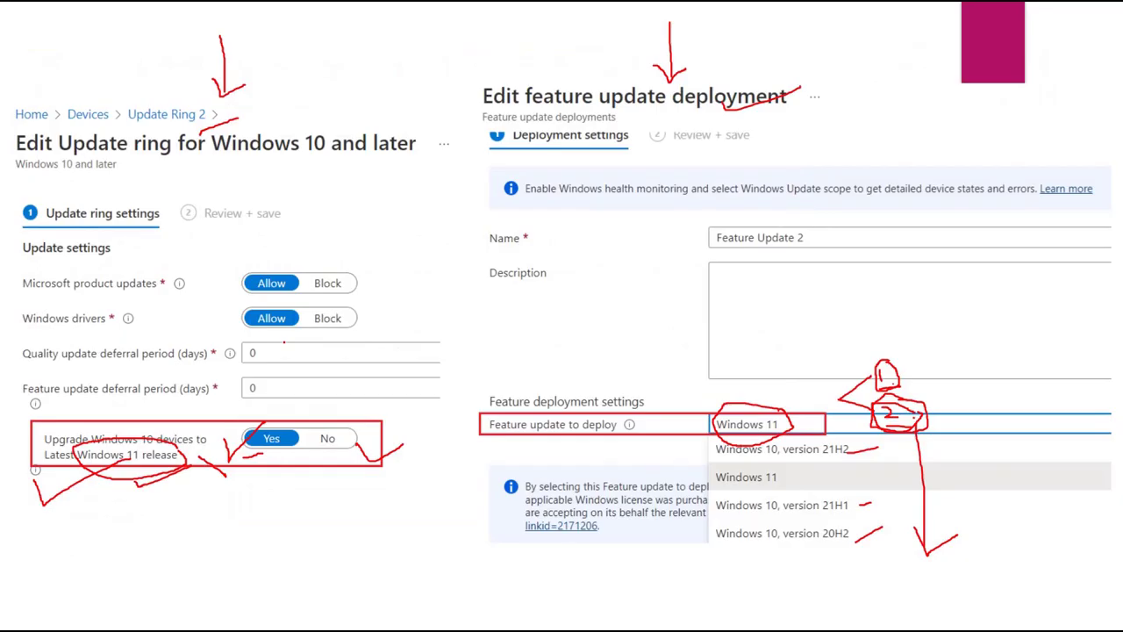
Advance the slideshow to the DEMO title slide
key(Right)
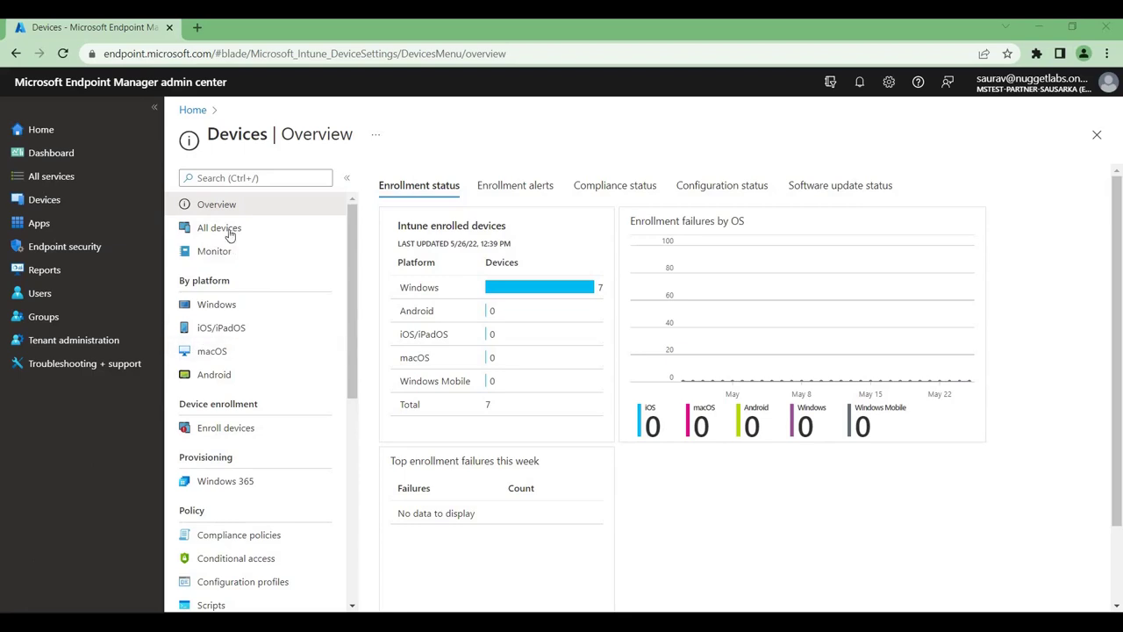
Find TESTDEVICE under All devices and view its Device configuration page, which lists no policies
click(229, 230)
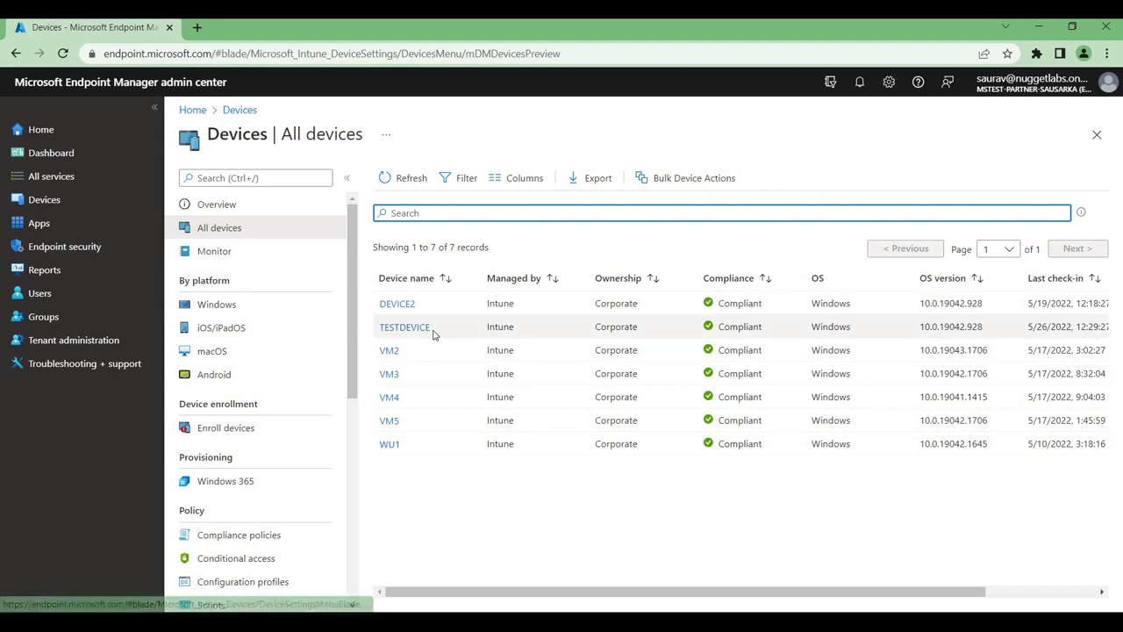
click(390, 331)
double_click(389, 331)
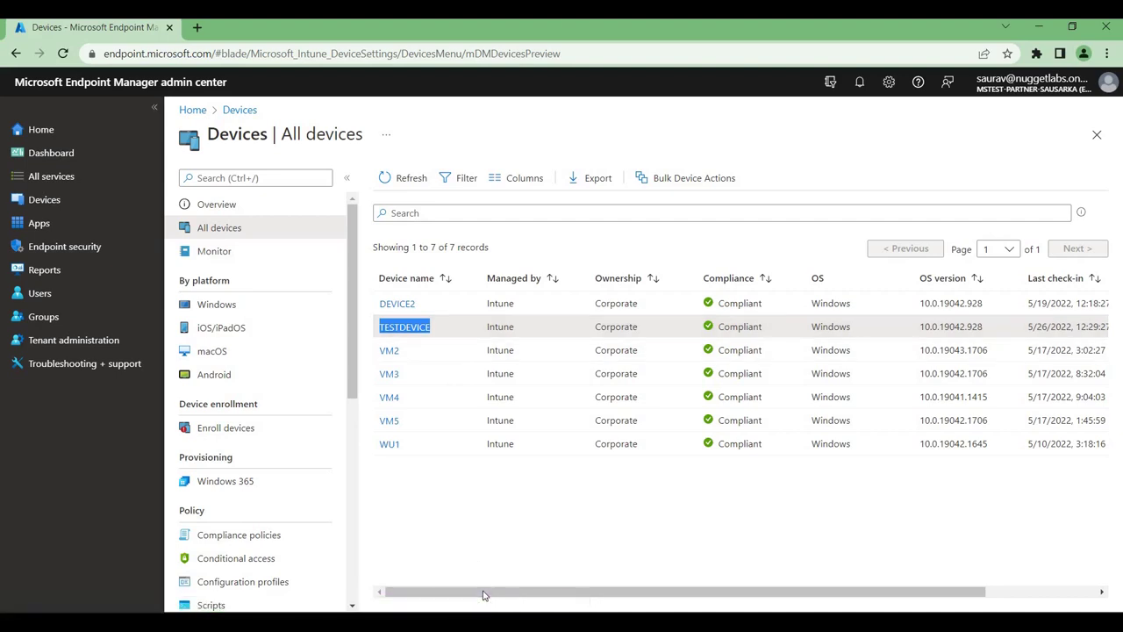
drag(591, 597, 701, 597)
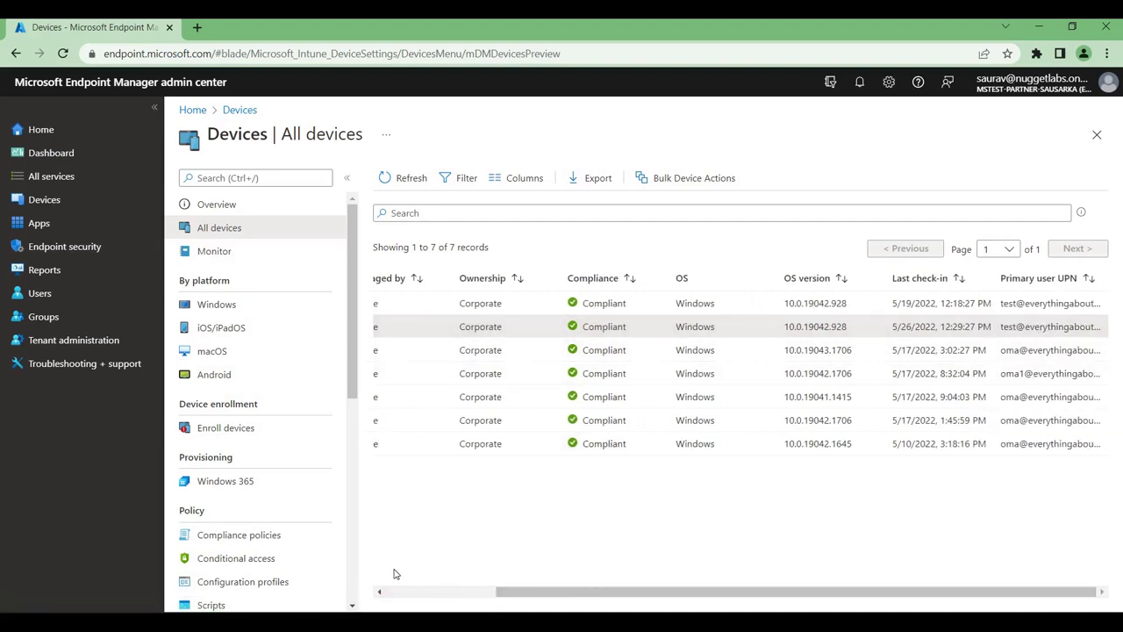
scroll(392, 439, left, 3)
click(392, 329)
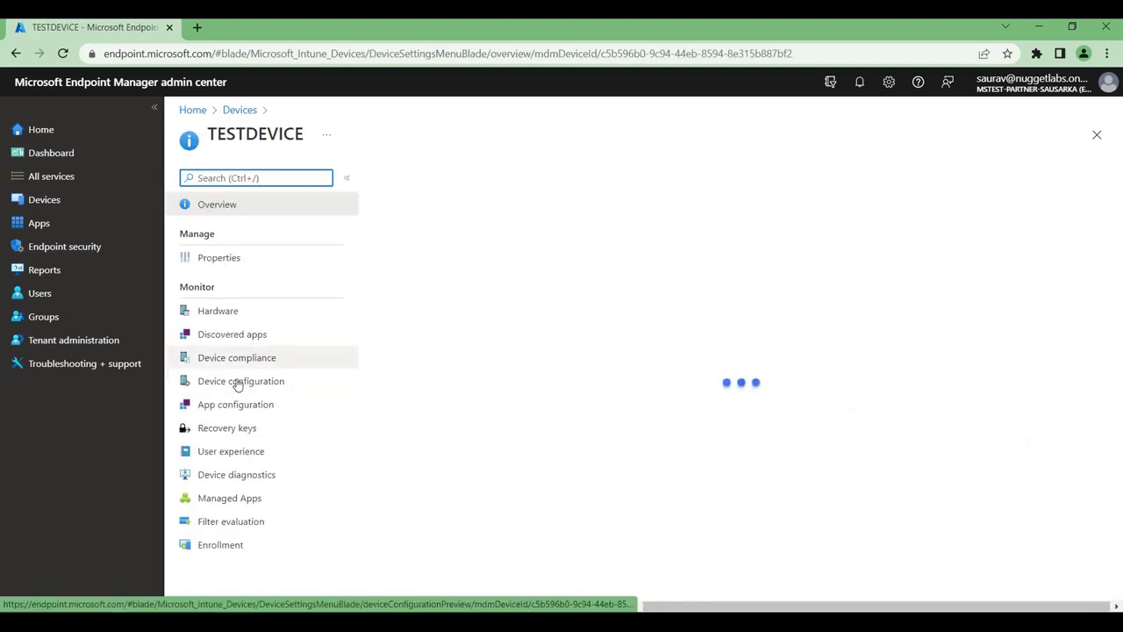
click(238, 385)
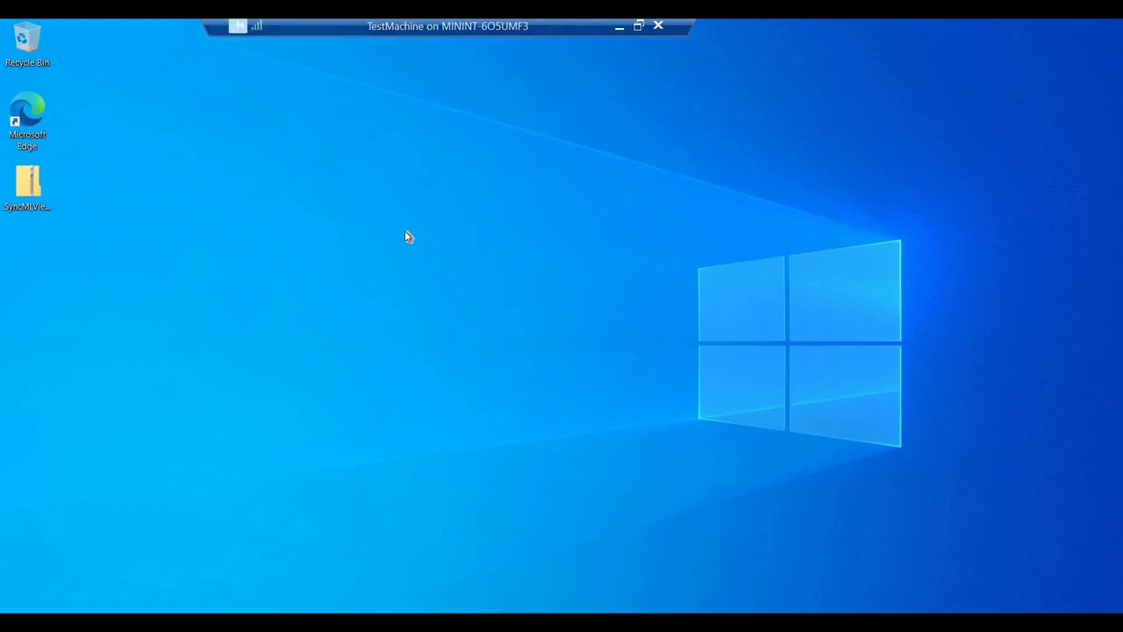
Run hostname in a cmd prompt to confirm the machine is named TestDevice
key(super+r)
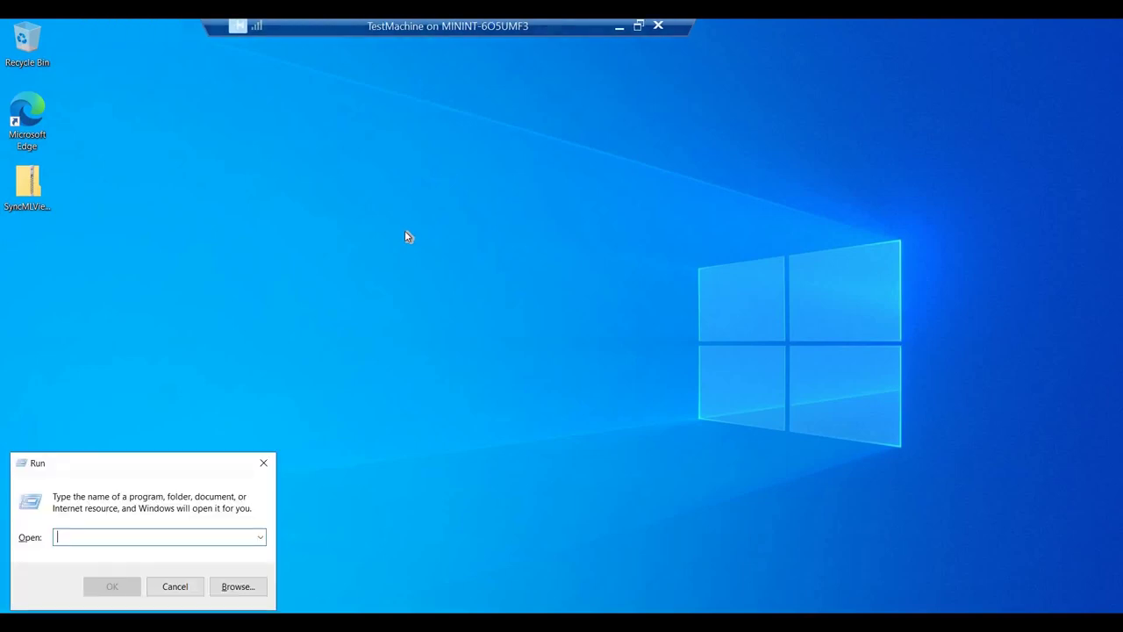
text(cmd)
key(Return)
text(hostname)
key(Return)
drag(81, 111, 31, 112)
Check the connected work account's management info under Settings > Accounts > Access work or school
key(super)
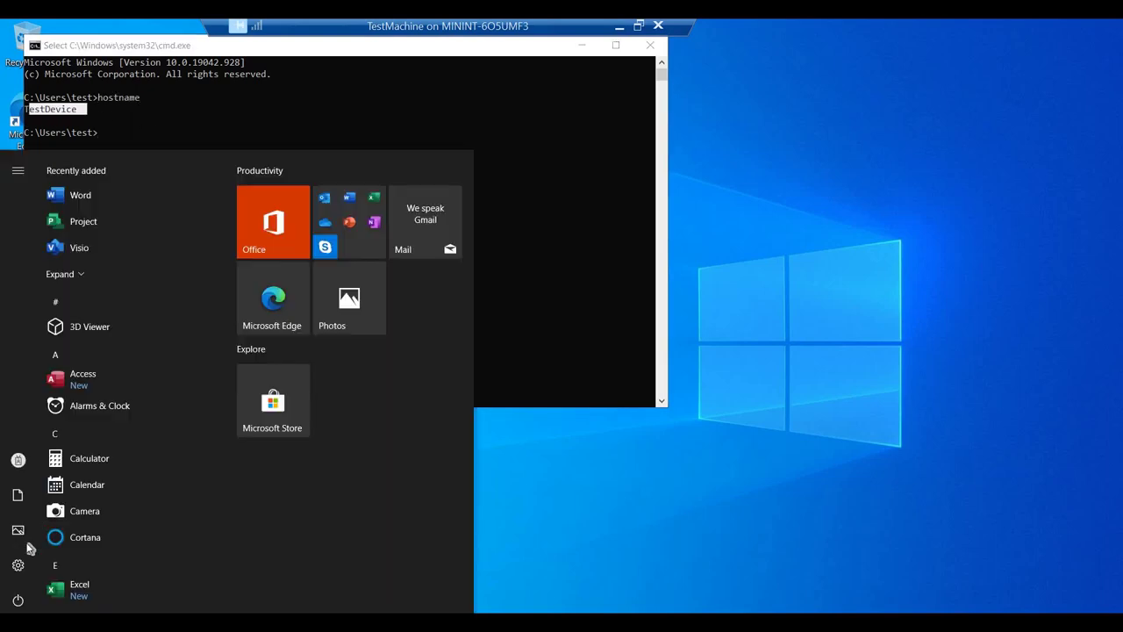
click(20, 566)
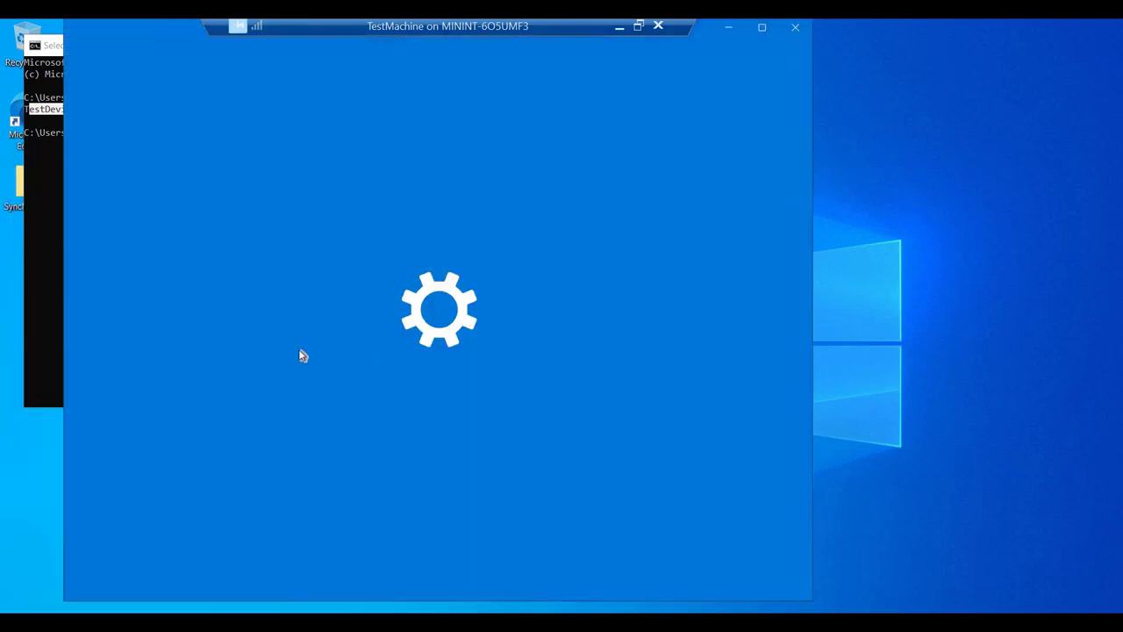
click(172, 341)
click(202, 293)
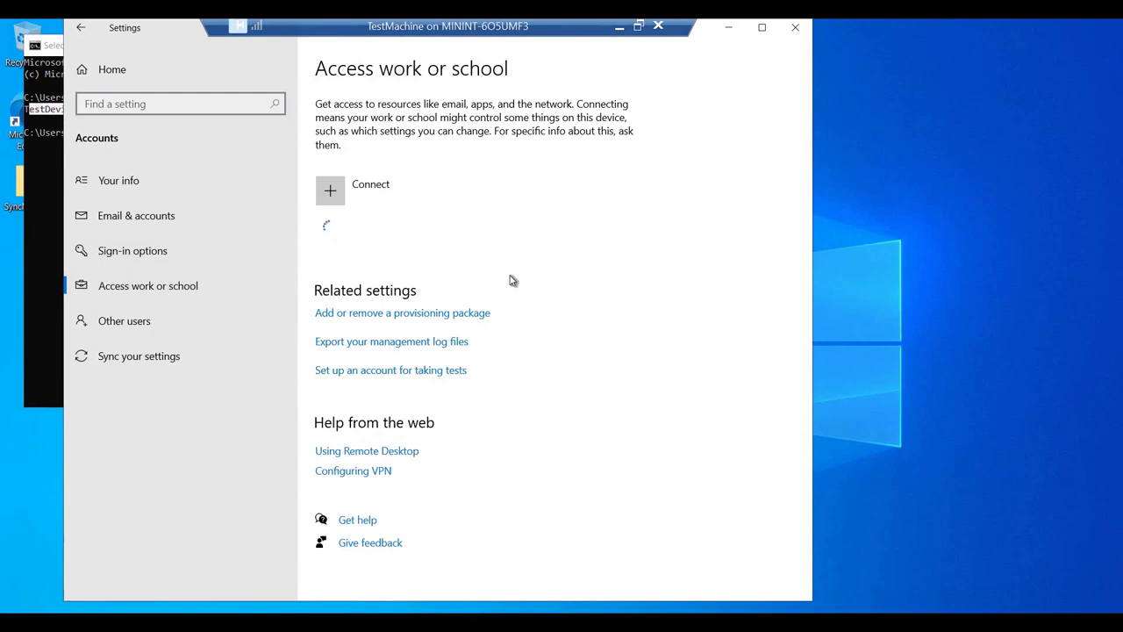
click(513, 294)
click(518, 296)
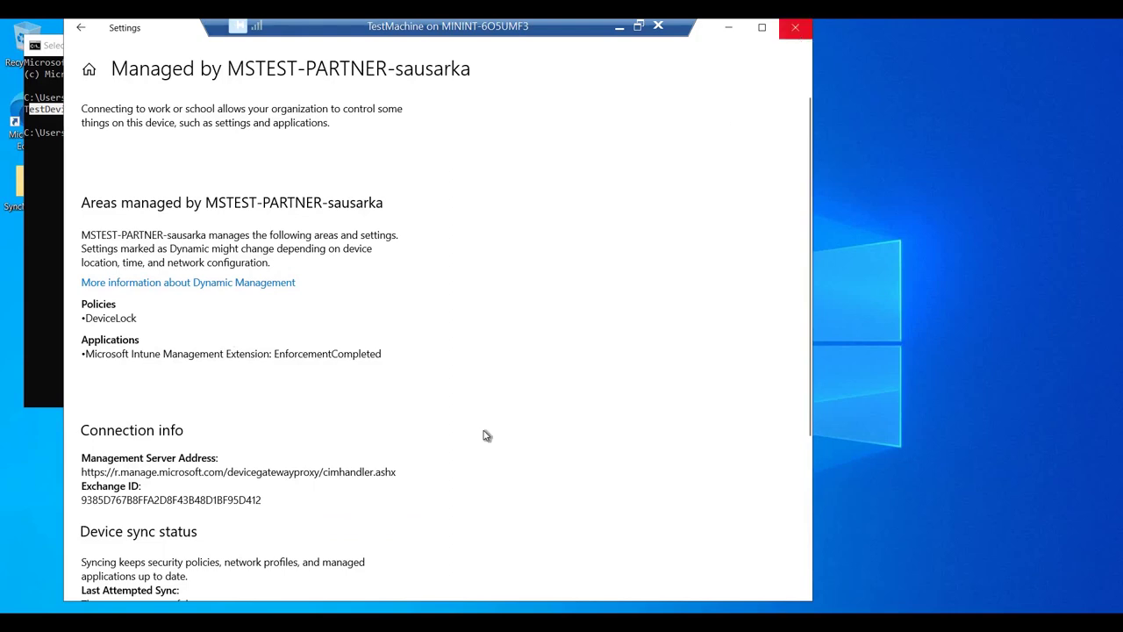
Run winver to confirm Windows 10 version 20H2 build 19042.928, then close About Windows
key(super+r)
text(win)
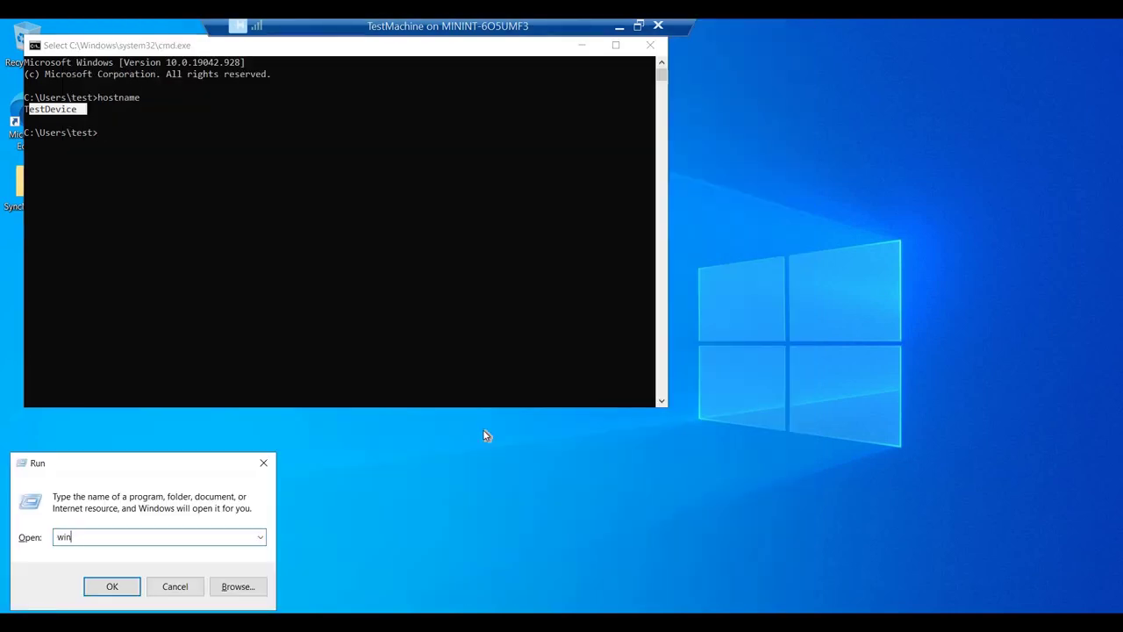
text(ver)
key(Return)
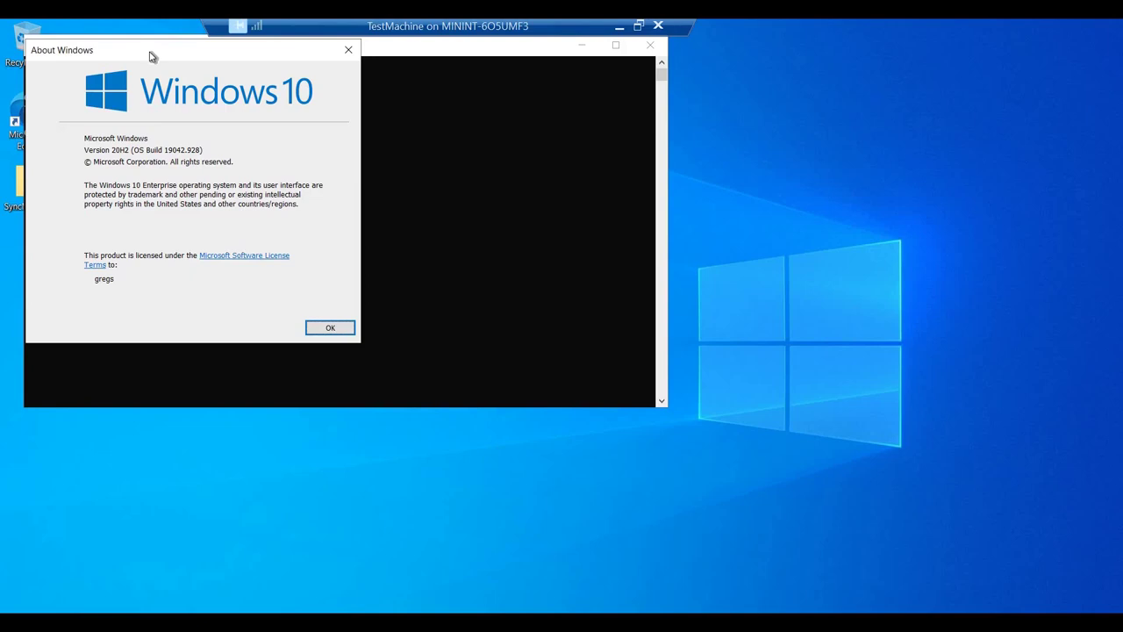
drag(630, 107, 808, 113)
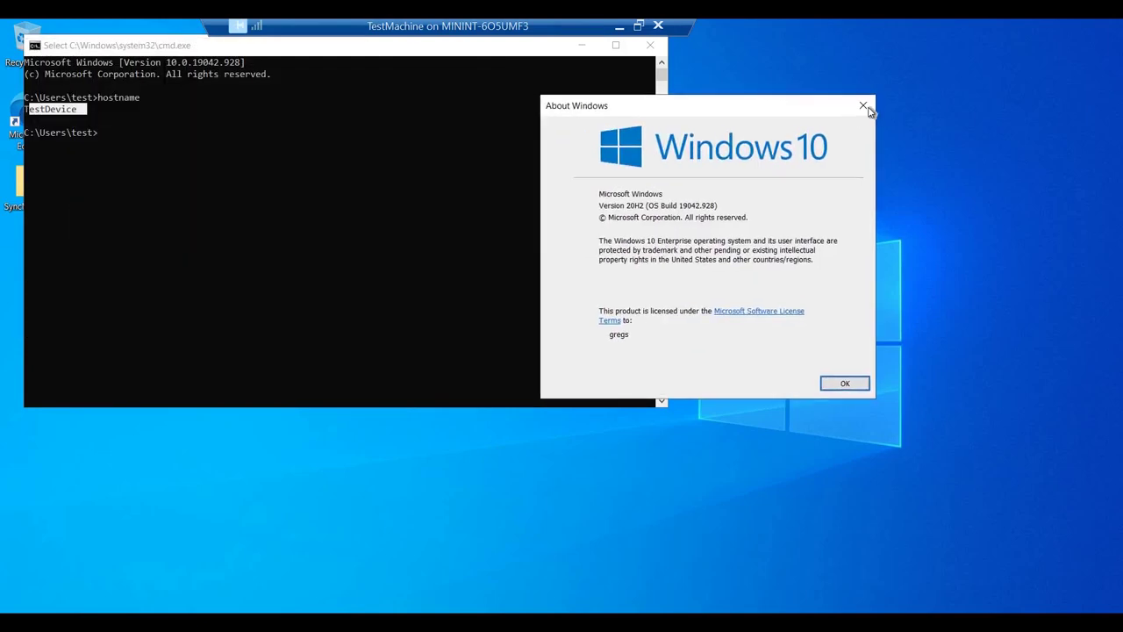
key(Escape)
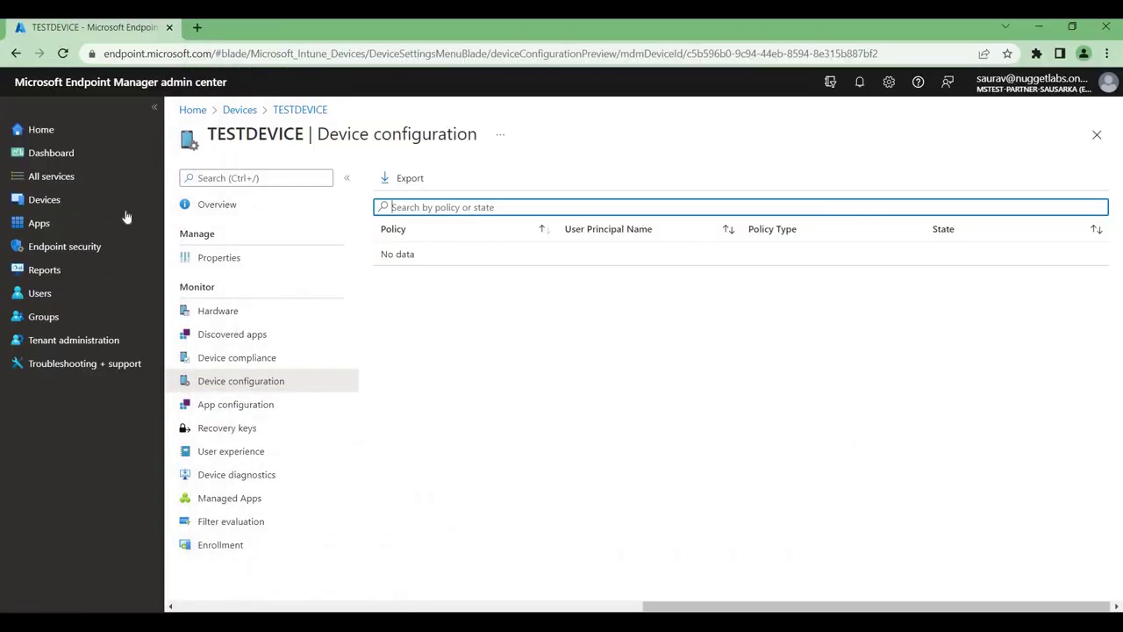
Start a new profile under Devices > Update rings for Windows 10 and later
click(54, 205)
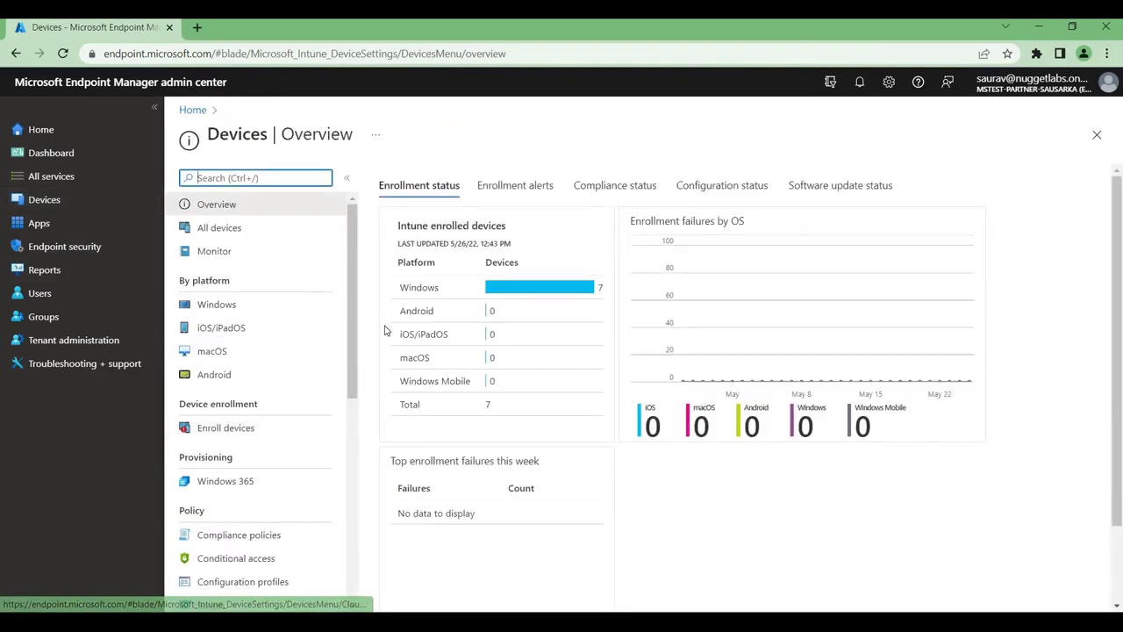
scroll(248, 437, down, 3)
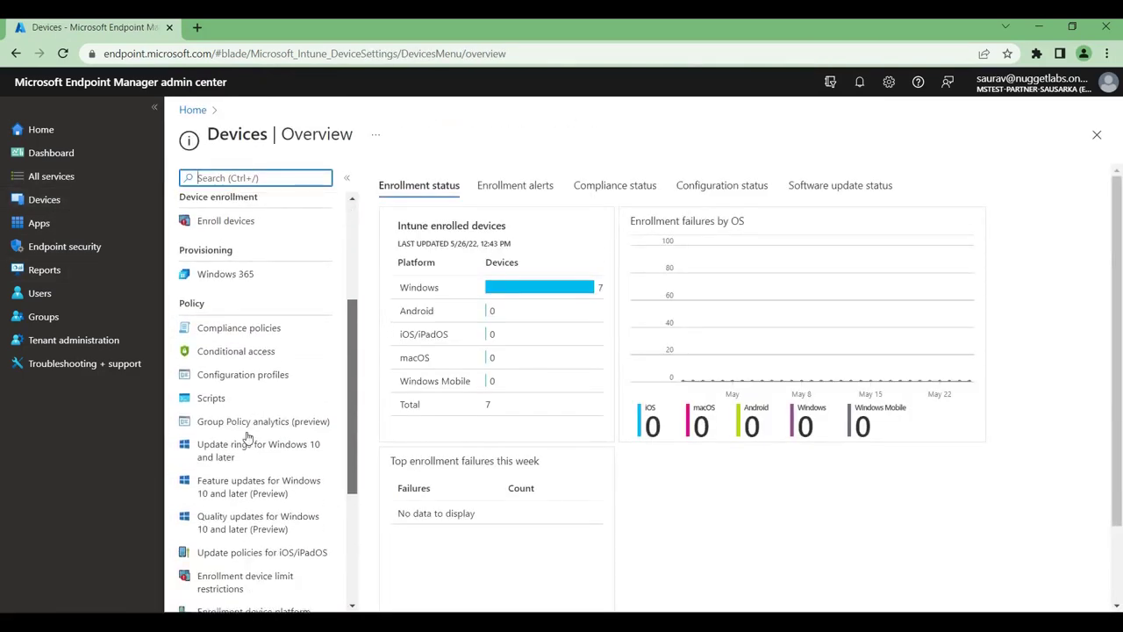
click(247, 421)
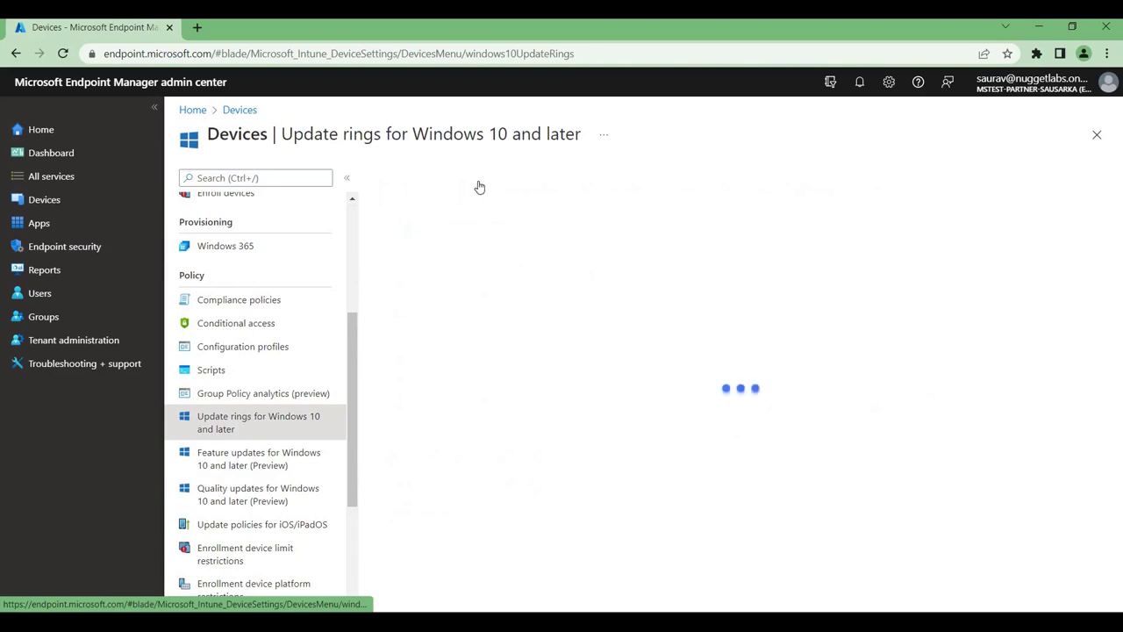
click(388, 180)
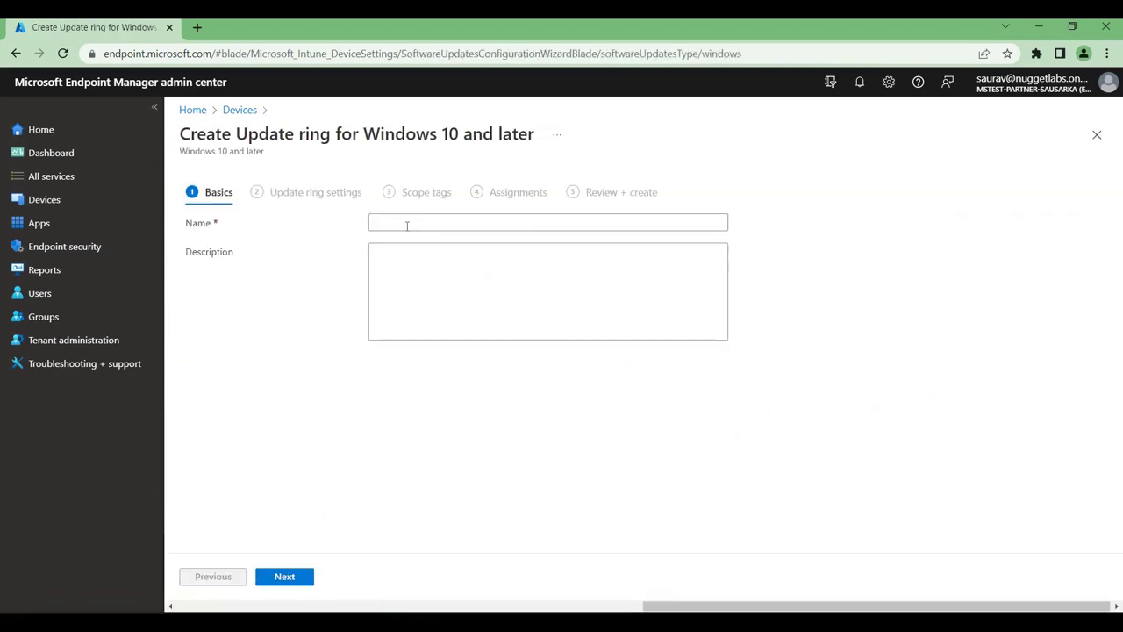
Name the ring DemoUpdateRing1, describe it as 'This is a test ring for local IT', and continue
click(408, 226)
text(De)
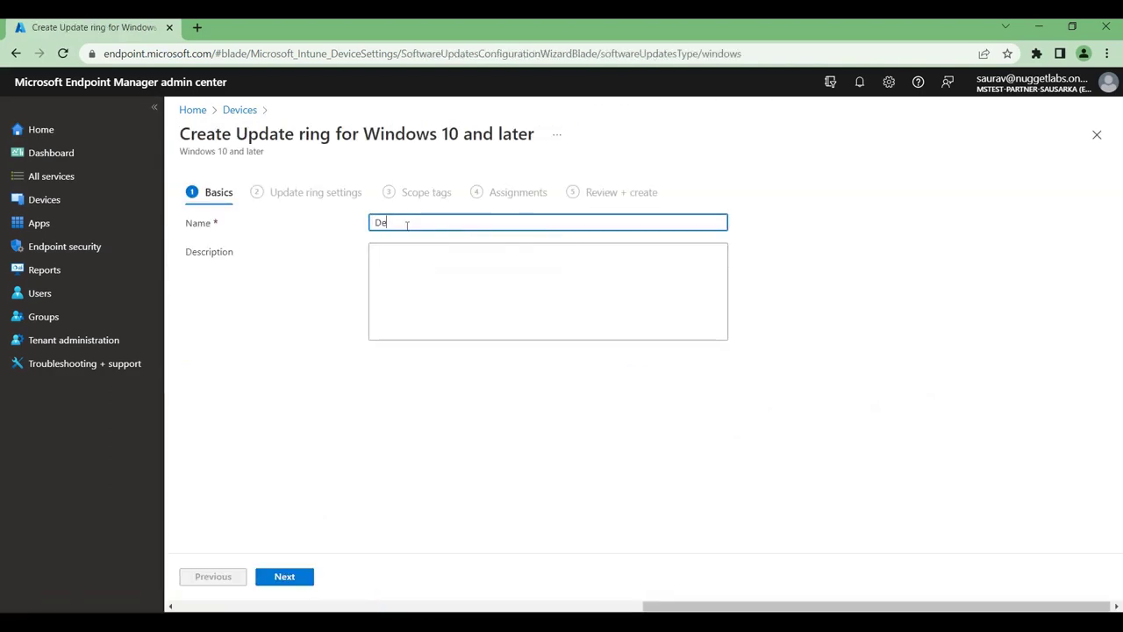
text(moUpdateRing1)
key(Tab)
text(This is a te)
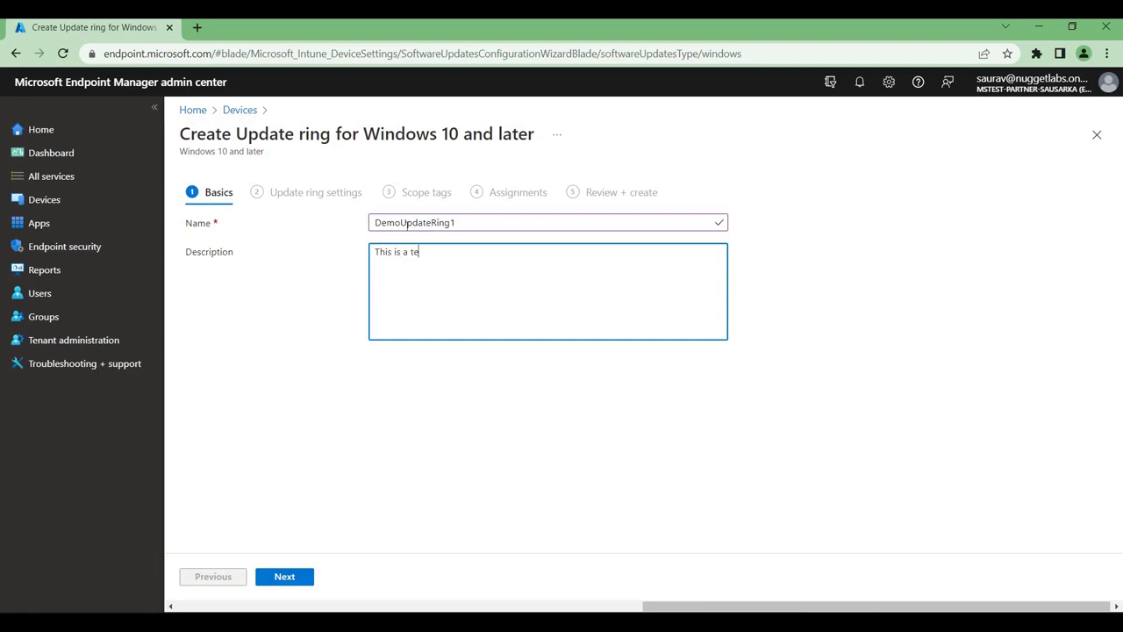
text(st ring for local IT)
click(284, 576)
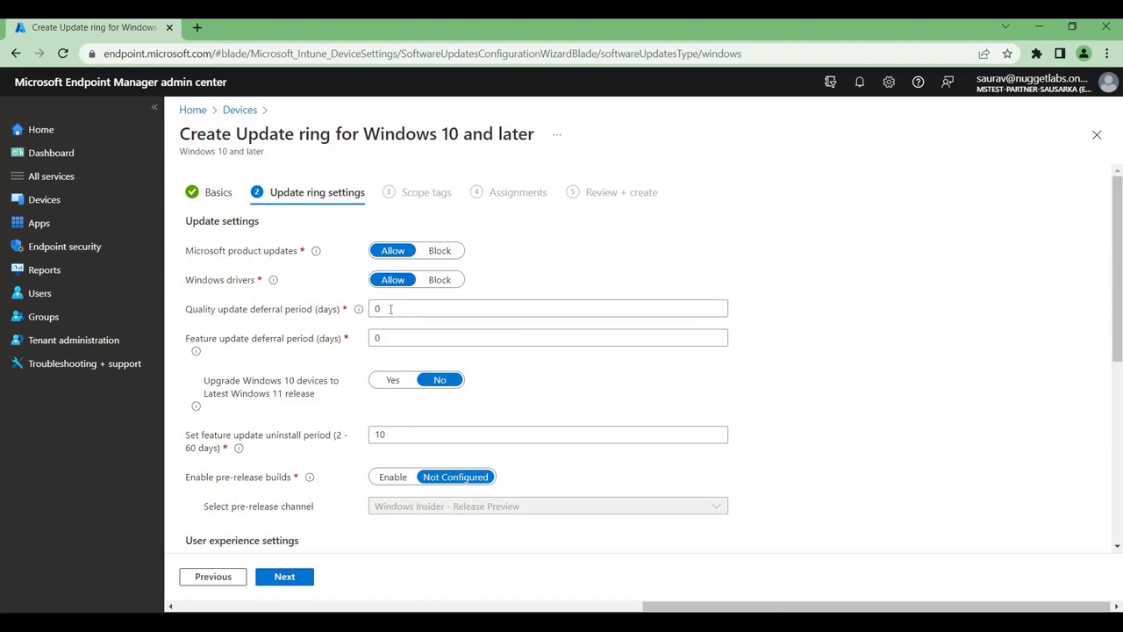
Review the quality update deferral, allow the Windows 11 upgrade, and keep the 10-day uninstall period
click(373, 308)
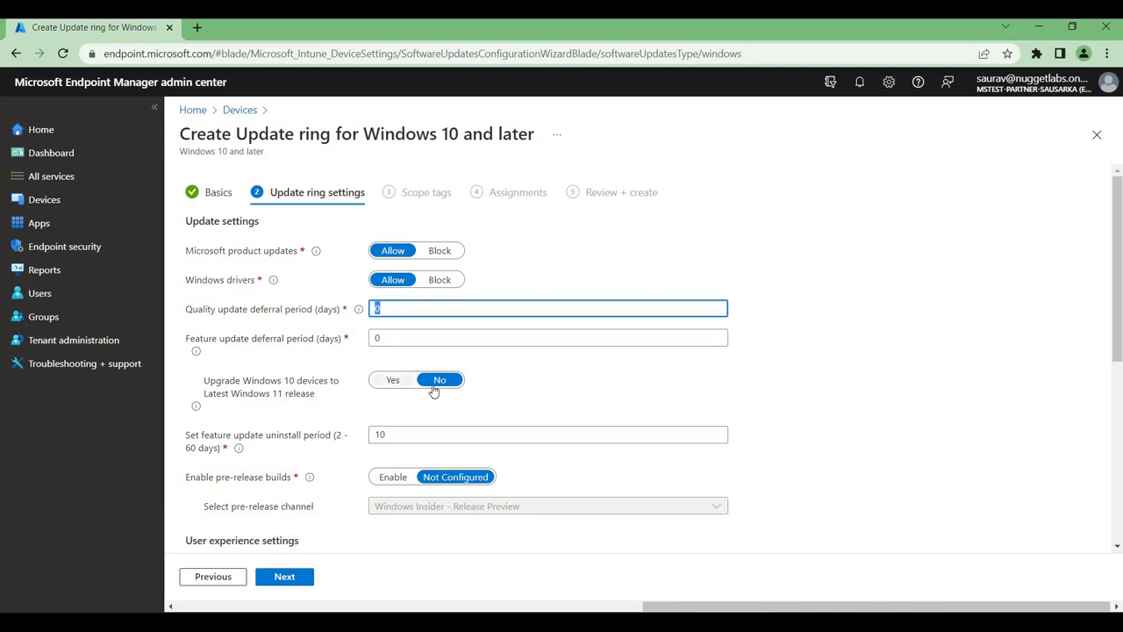
click(397, 387)
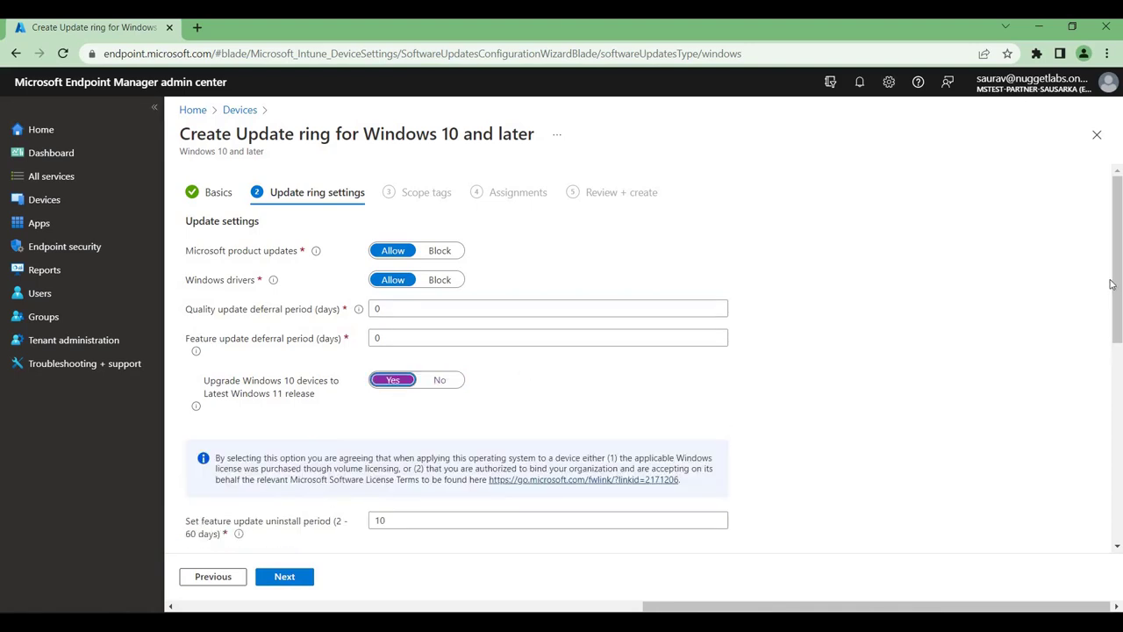
scroll(379, 264, down, 3)
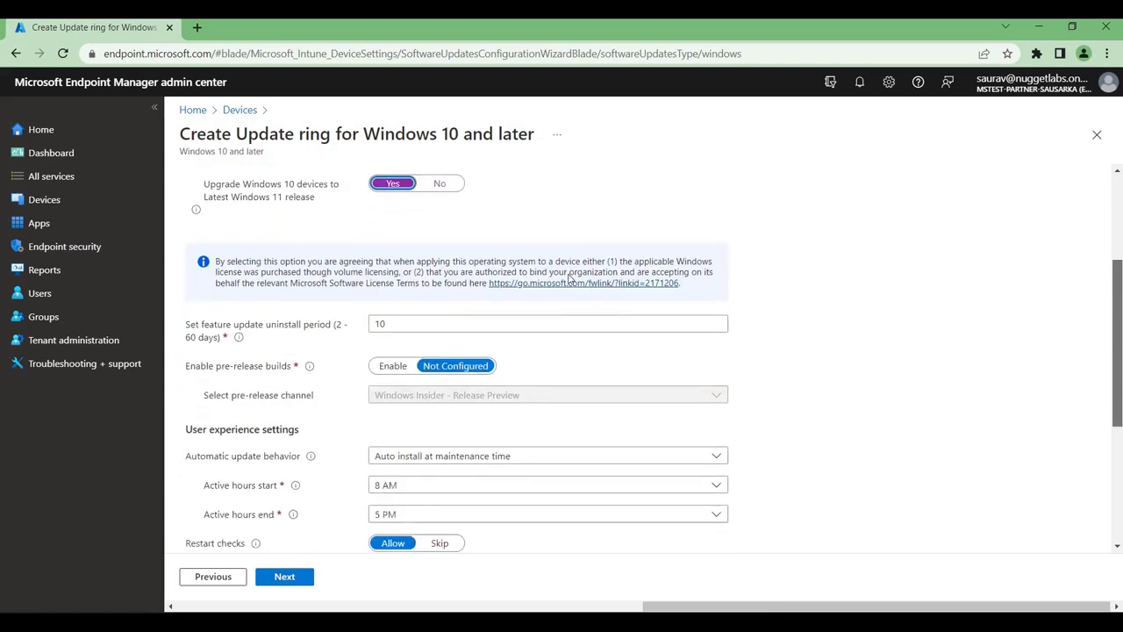
click(393, 252)
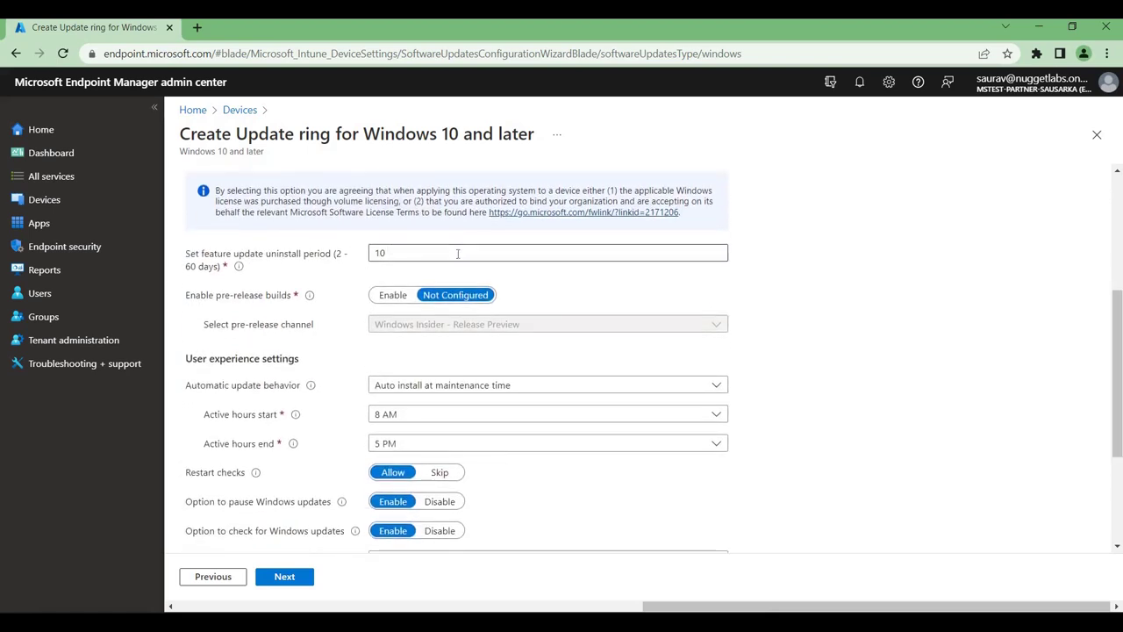
click(428, 279)
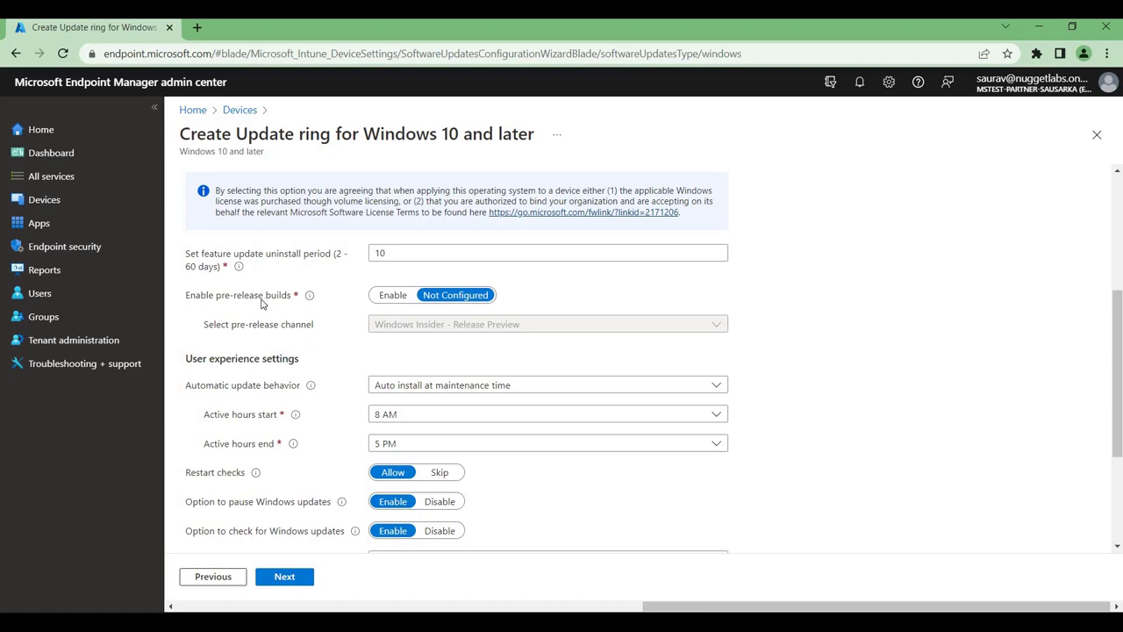
Set automatic update behavior to Notify download and disable the option to pause Windows updates
click(446, 391)
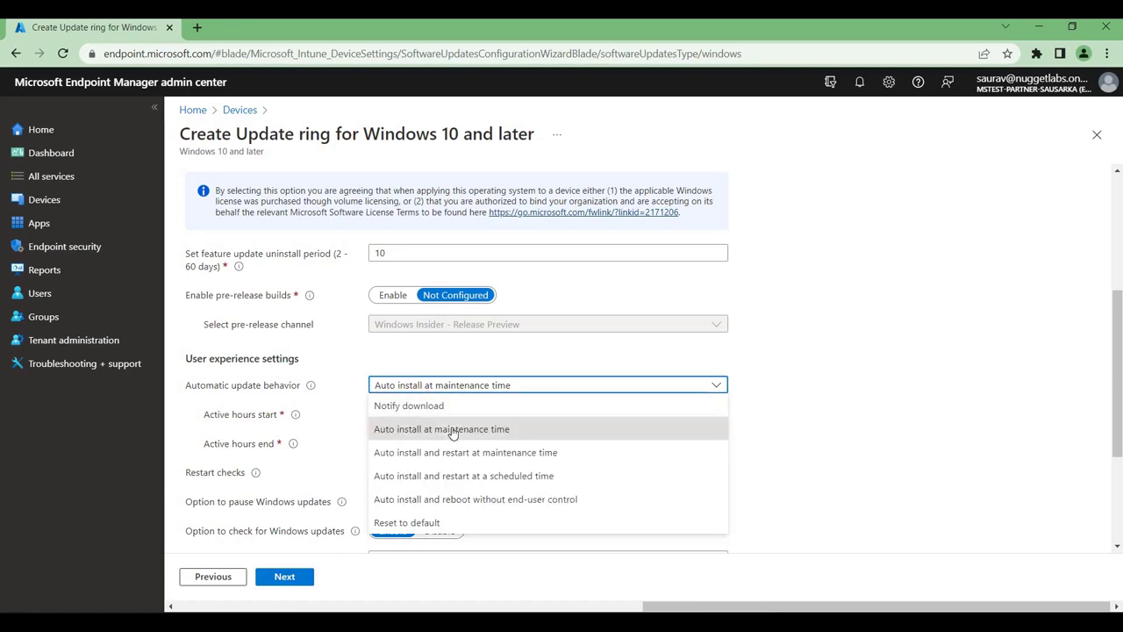
click(436, 409)
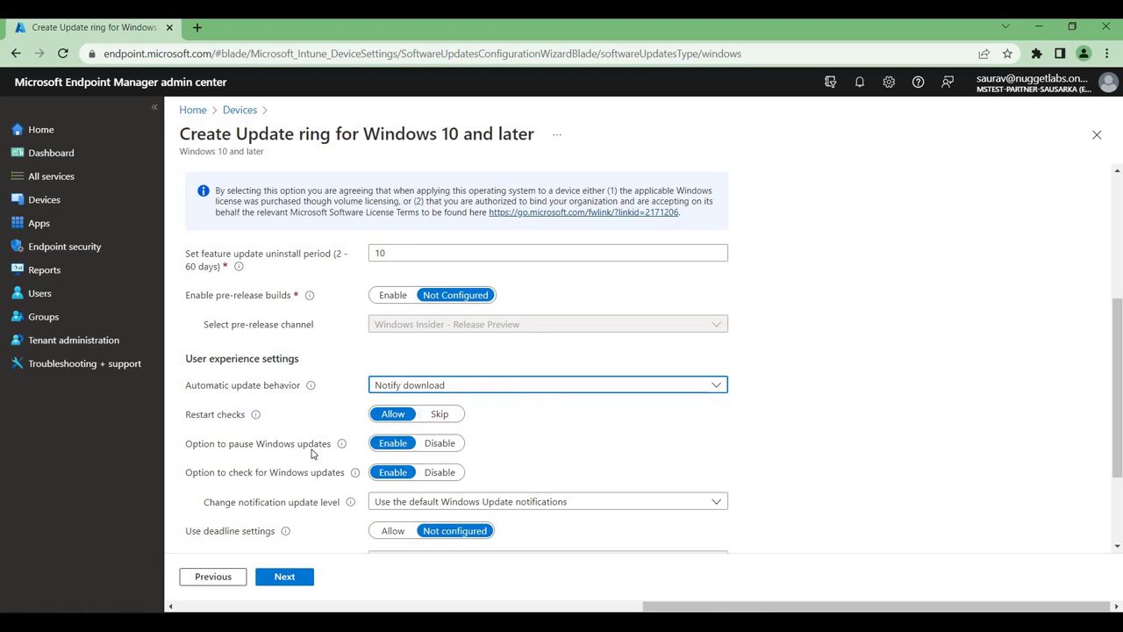
click(439, 443)
mouse_move(340, 445)
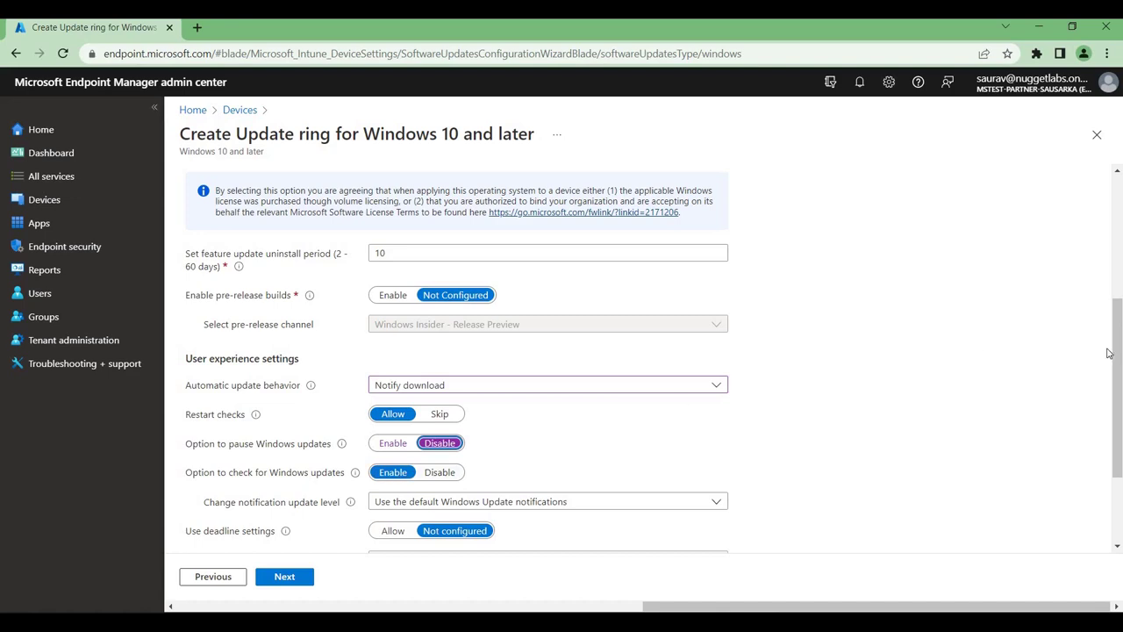
Keep the default Windows Update notification level for the update ring
drag(1120, 442, 1120, 444)
scroll(972, 427, down, 2)
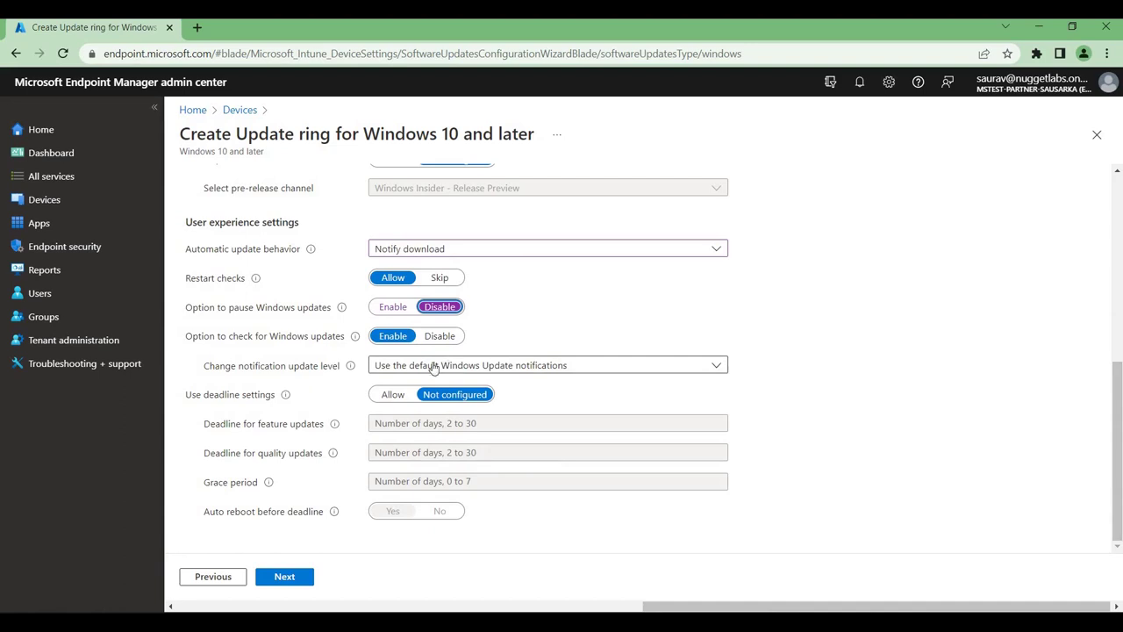
click(439, 367)
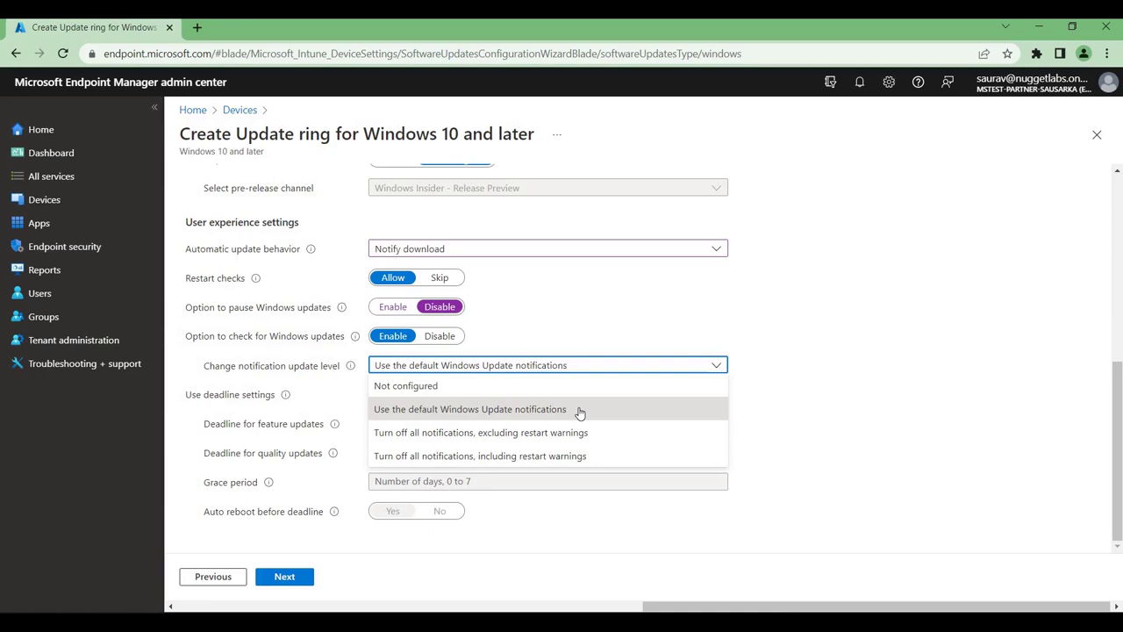
click(537, 409)
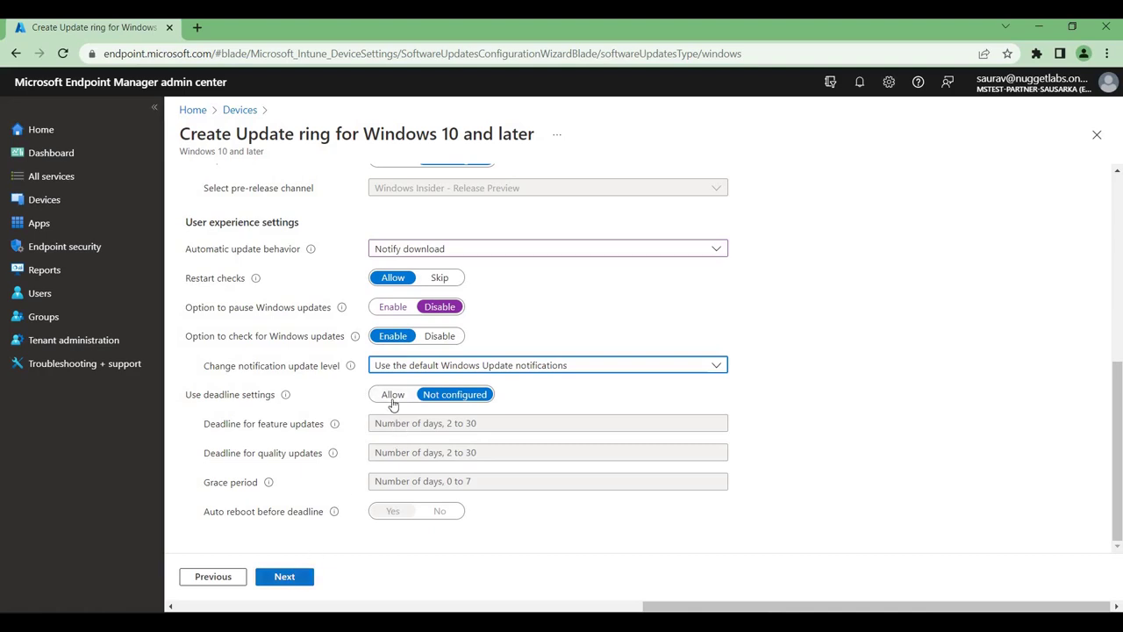
Allow deadline settings with 7-day feature and quality update deadlines and a 7-day grace period
click(392, 399)
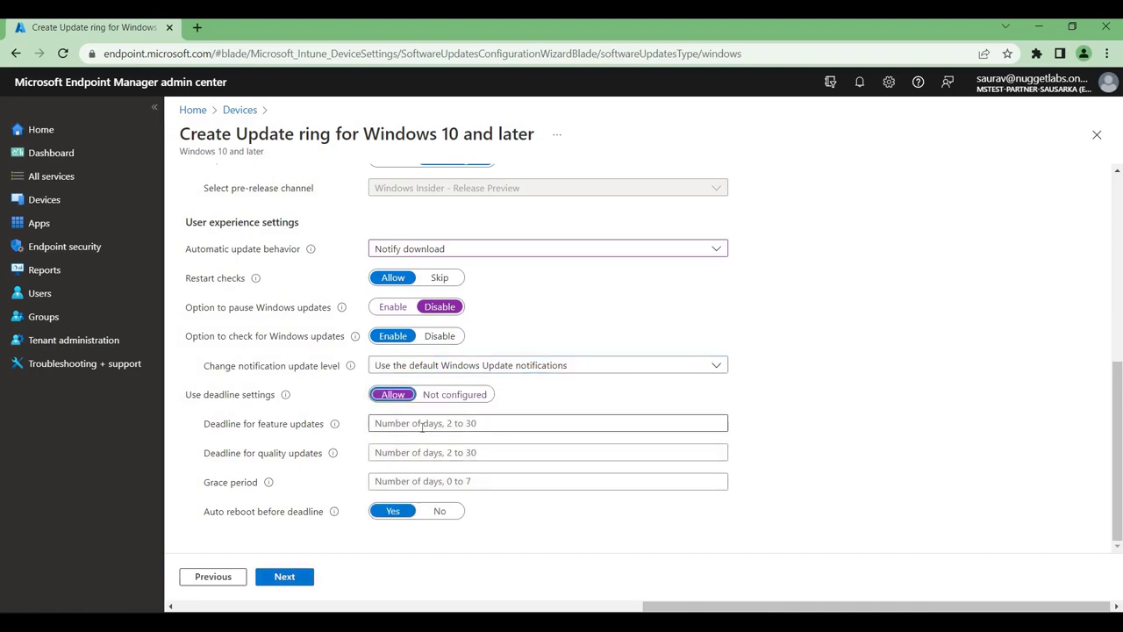
click(422, 425)
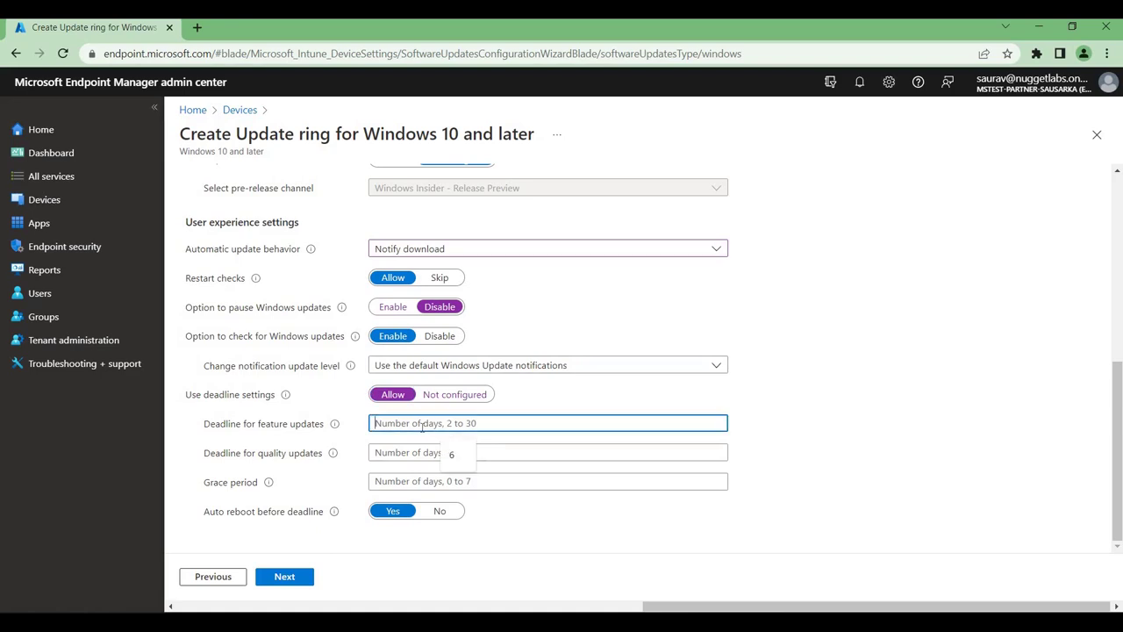
text(9)
key(Tab)
text(9)
key(Tab)
text(9)
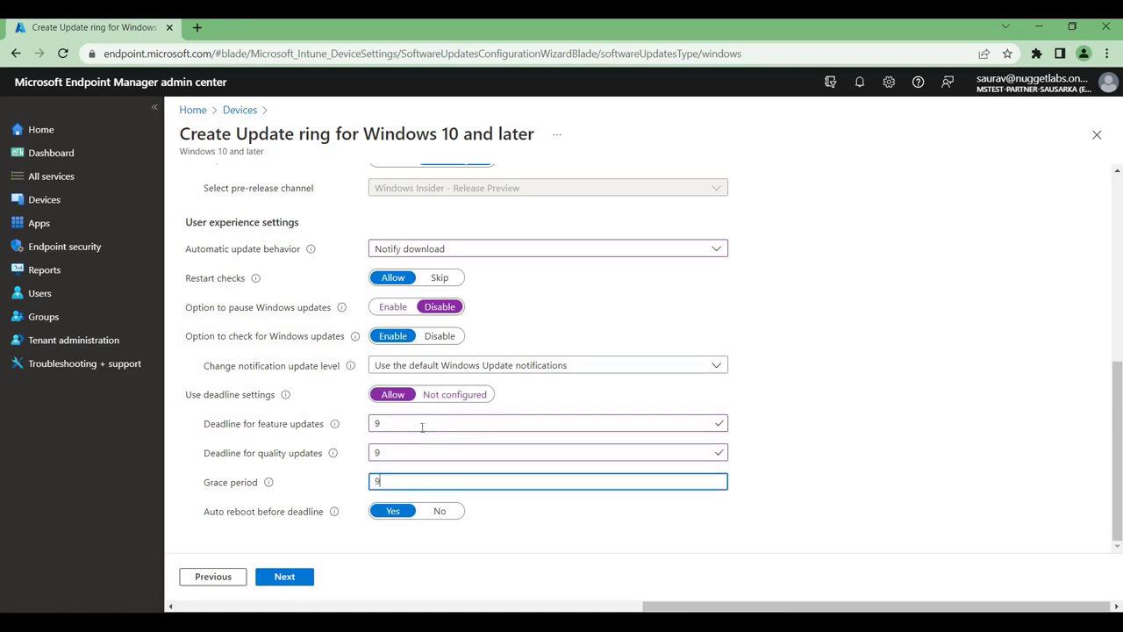
key(BackSpace)
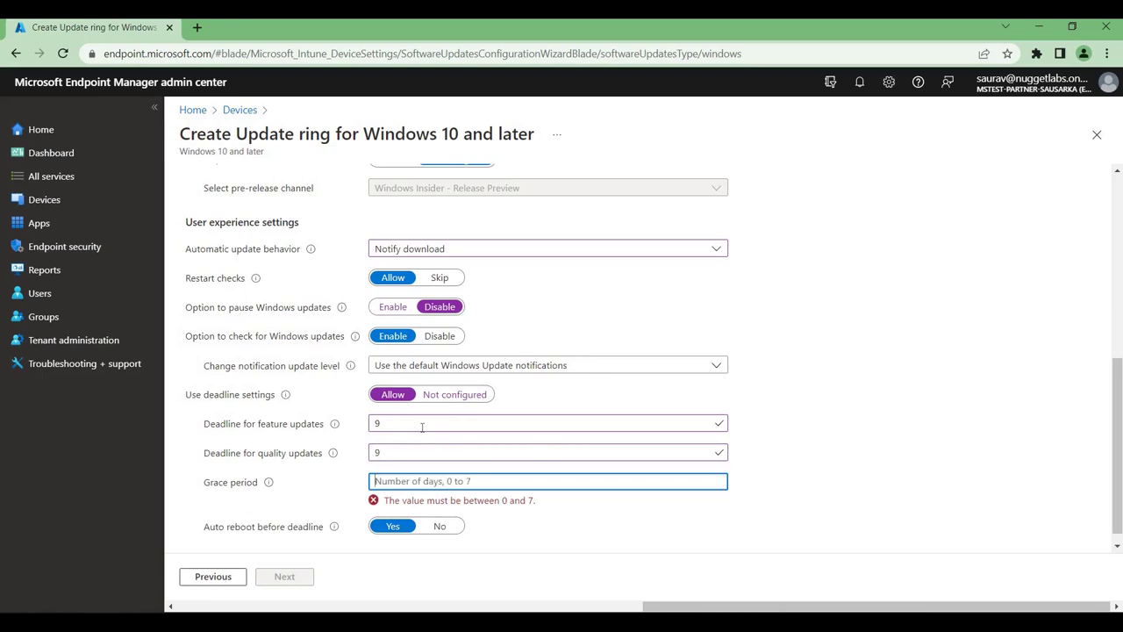
text(7)
key(shift+Tab)
text(7)
key(shift+Tab)
text(7)
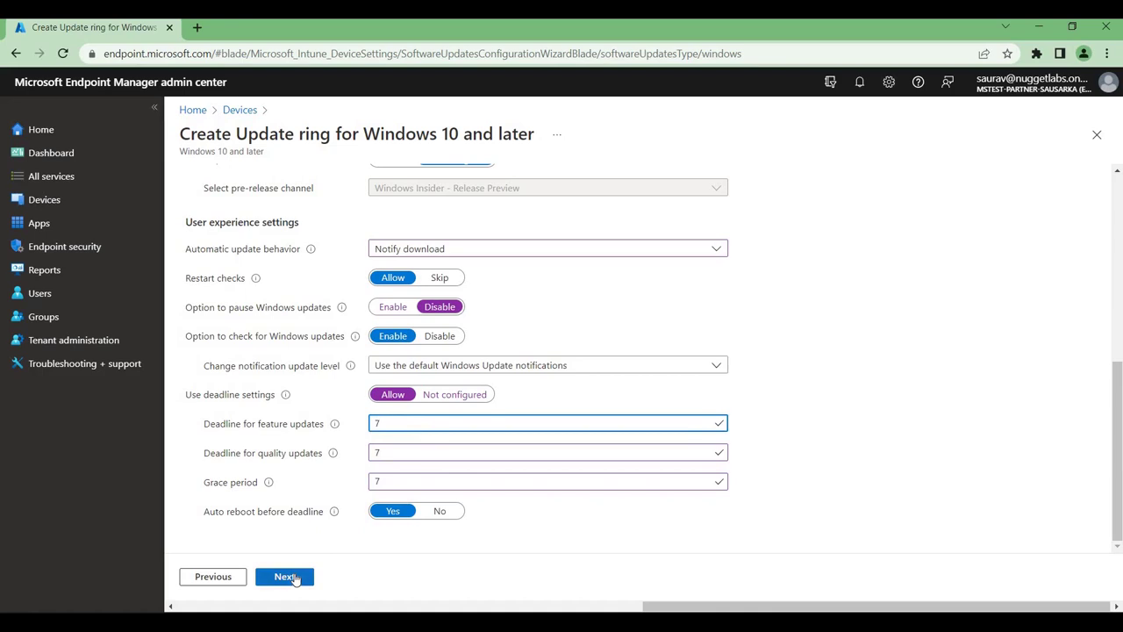
Proceed through scope tags and assignments to review, then create DemoUpdateRing1
click(294, 580)
click(295, 579)
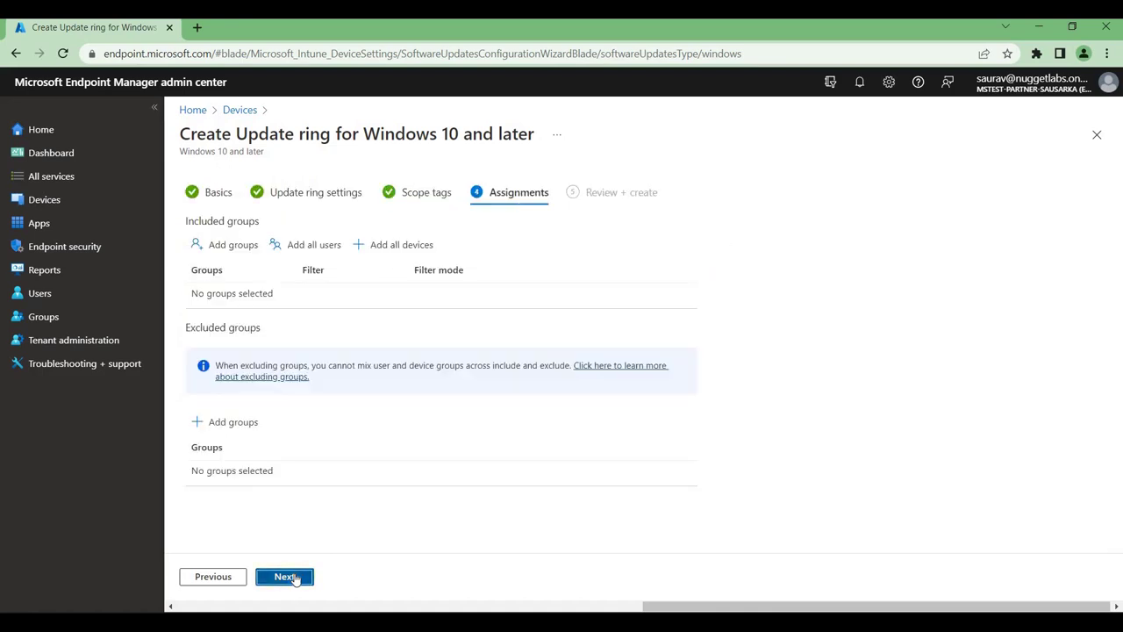
click(295, 579)
click(294, 579)
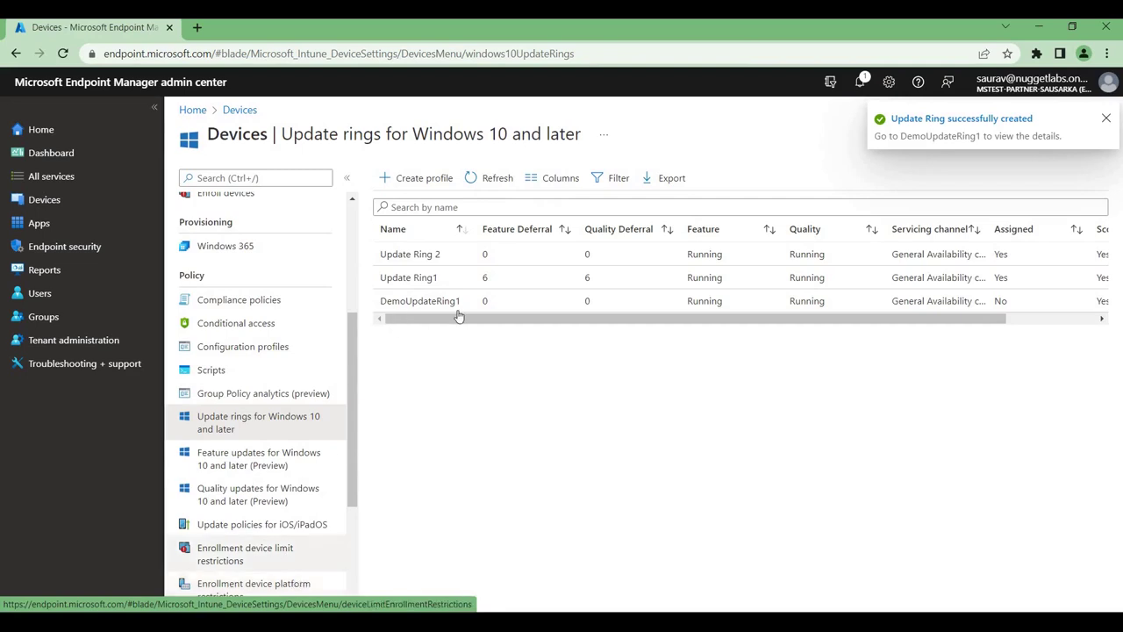
Start a new group in Groups and name it Test
click(68, 324)
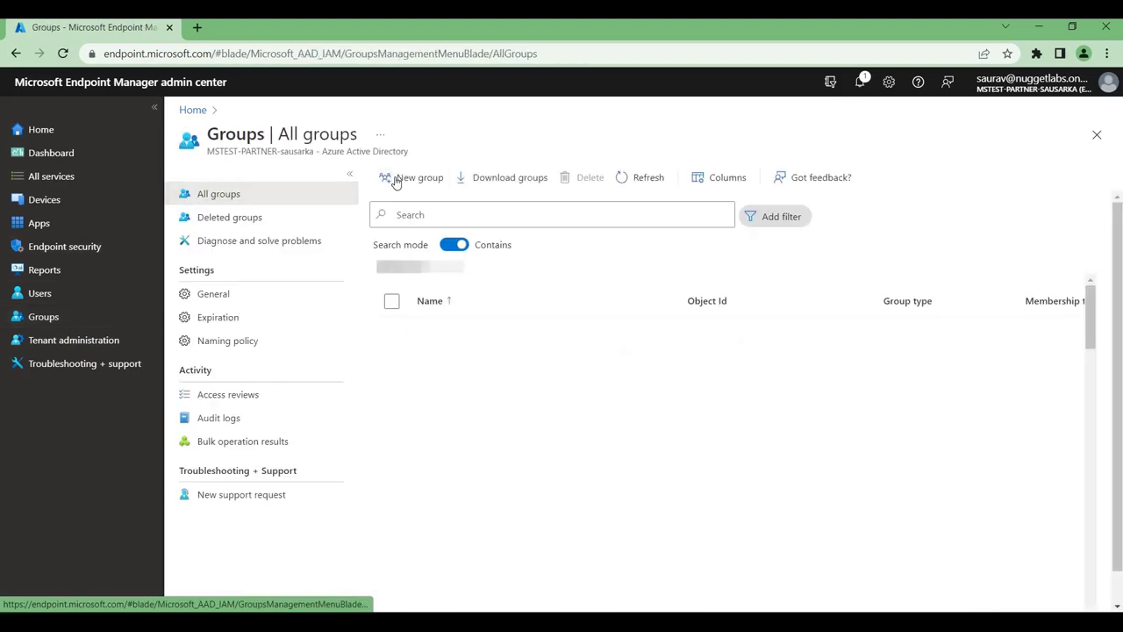
click(396, 181)
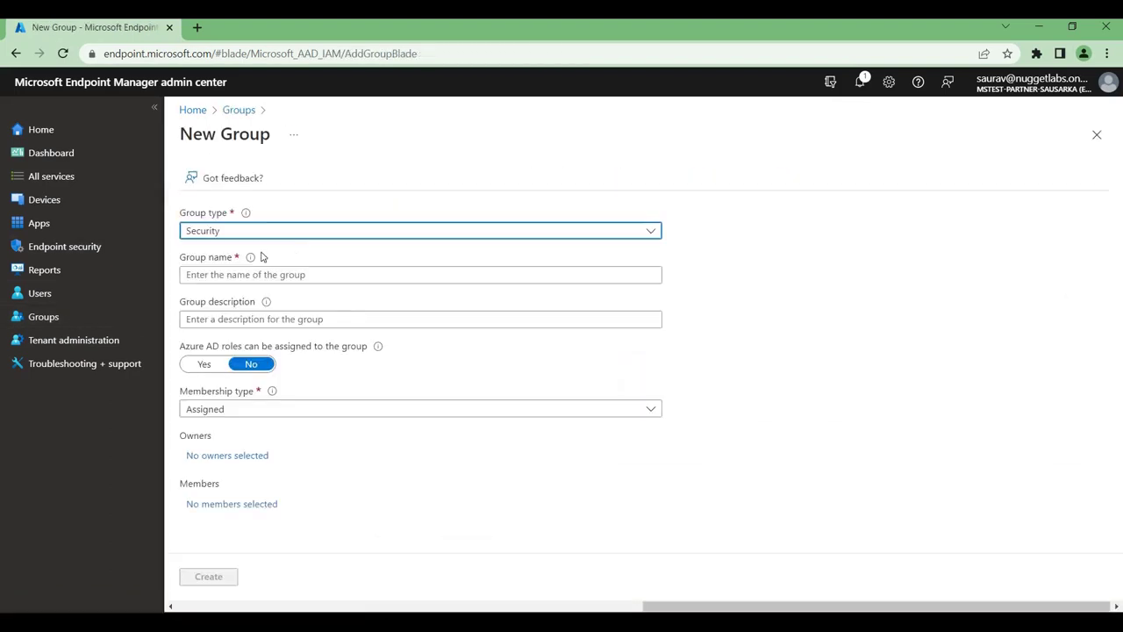
click(254, 272)
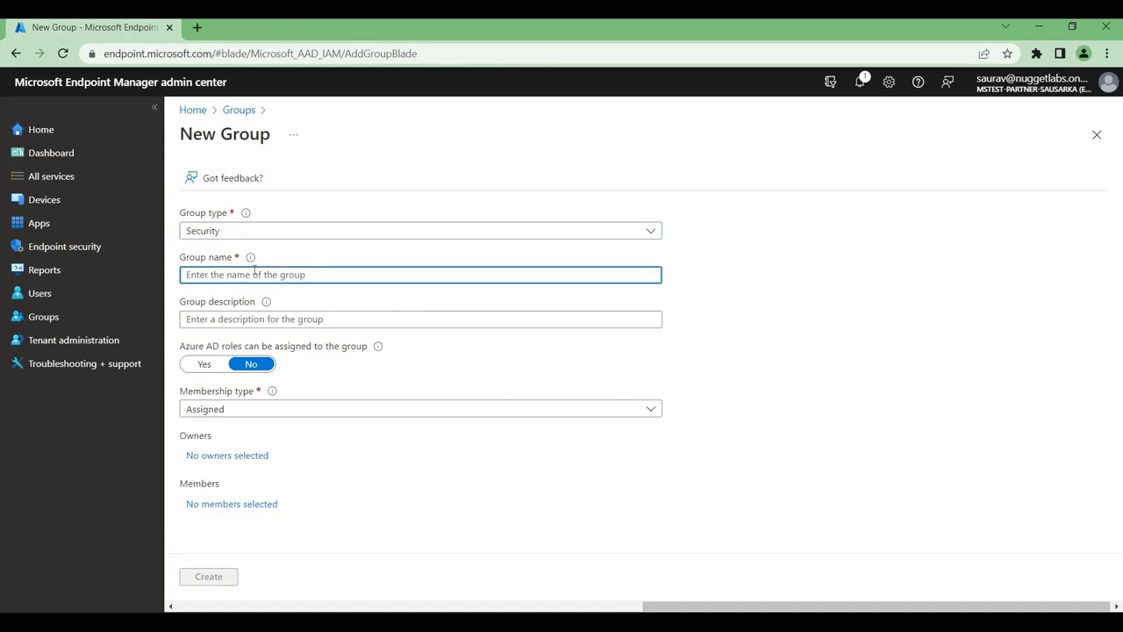
text(test)
key(BackSpace)
key(BackSpace)
key(BackSpace)
key(BackSpace)
text(tes)
key(BackSpace)
key(BackSpace)
key(BackSpace)
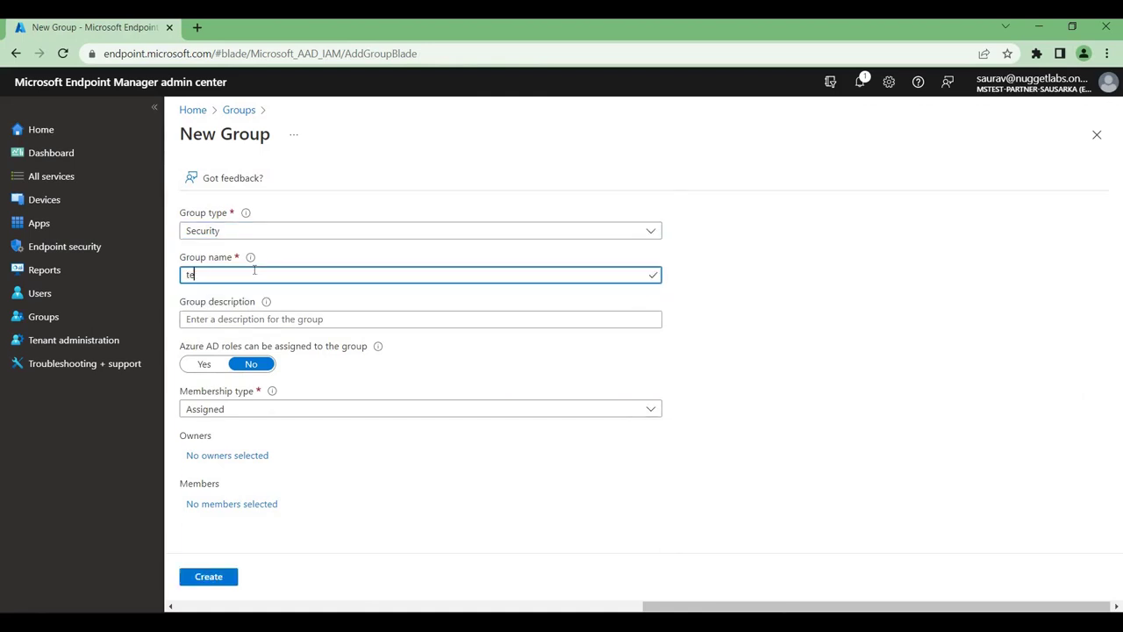
text(Tes)
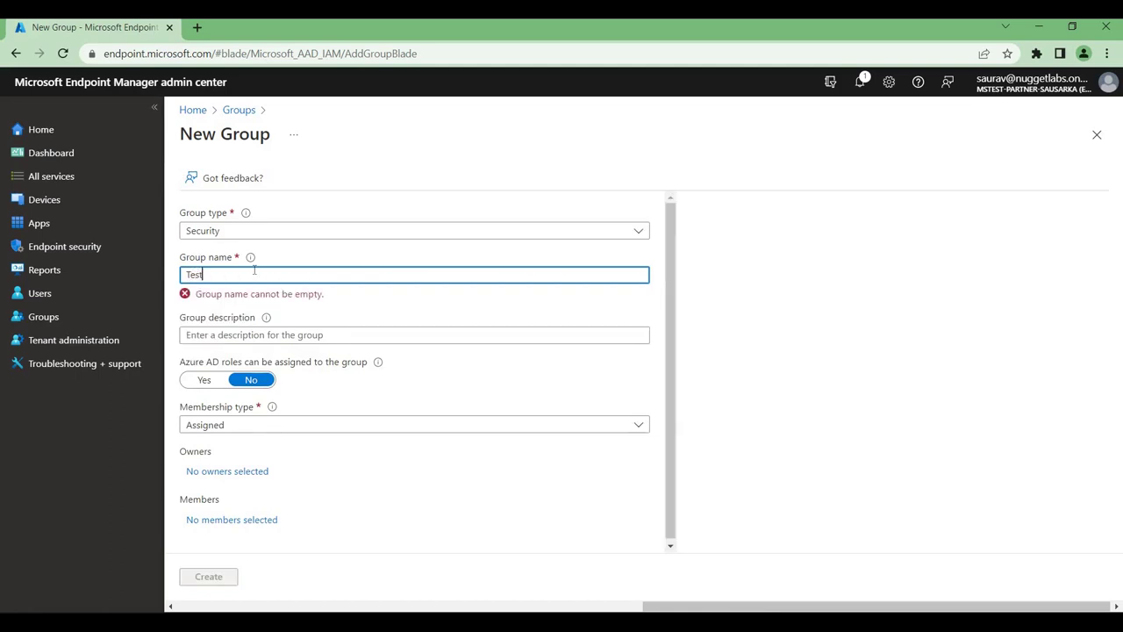
Add the test user as the group's only member and create the group
click(218, 506)
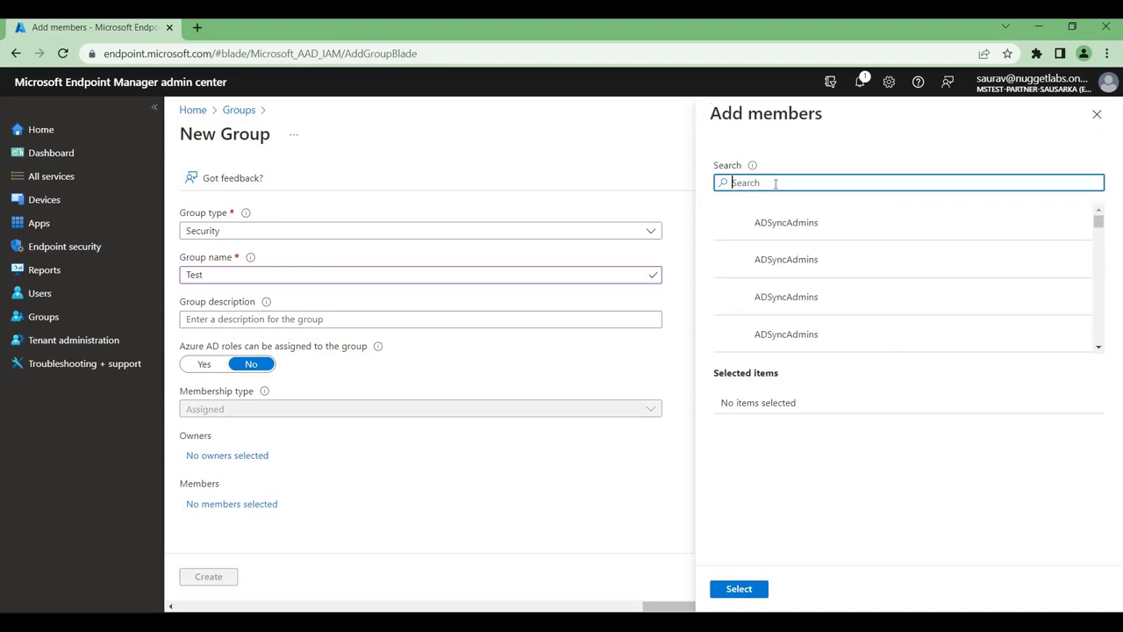
text(test)
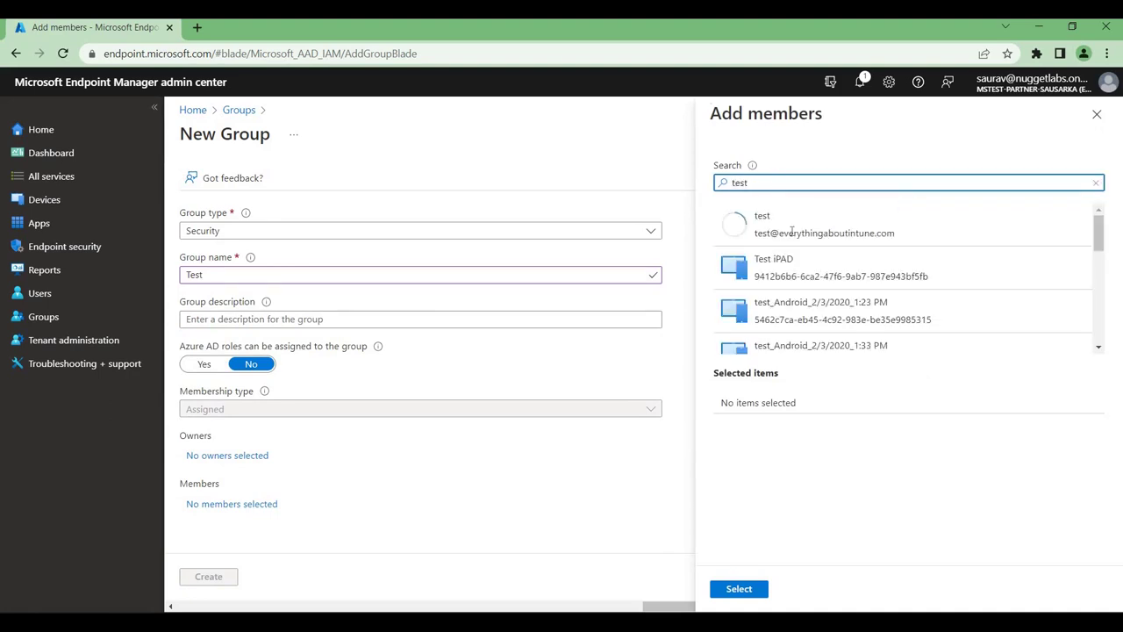
click(792, 231)
click(737, 588)
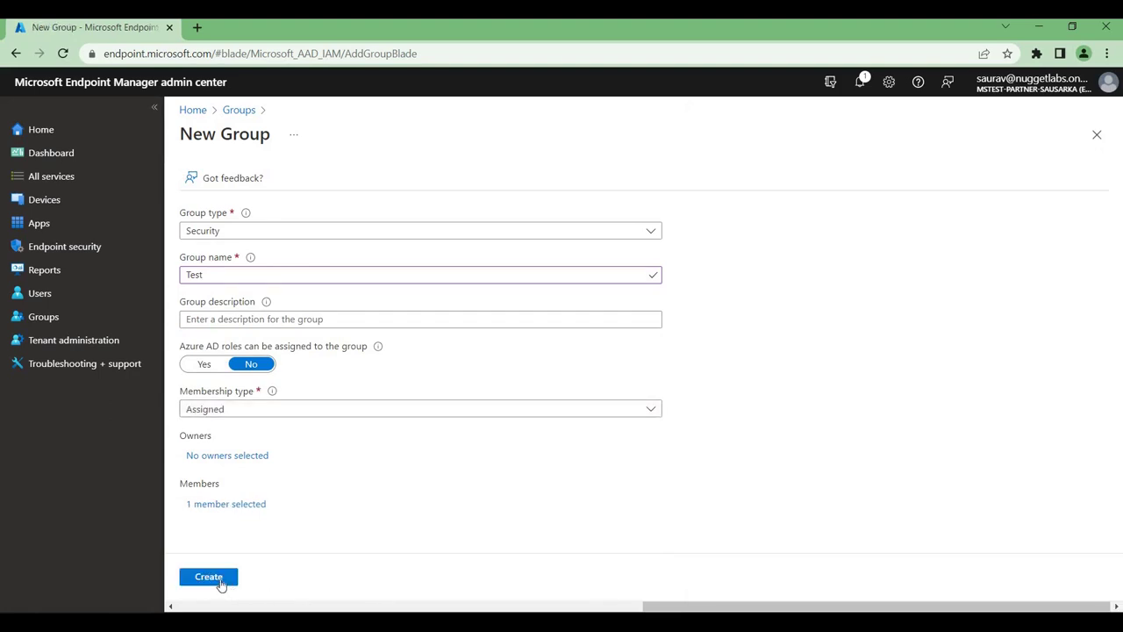
click(221, 583)
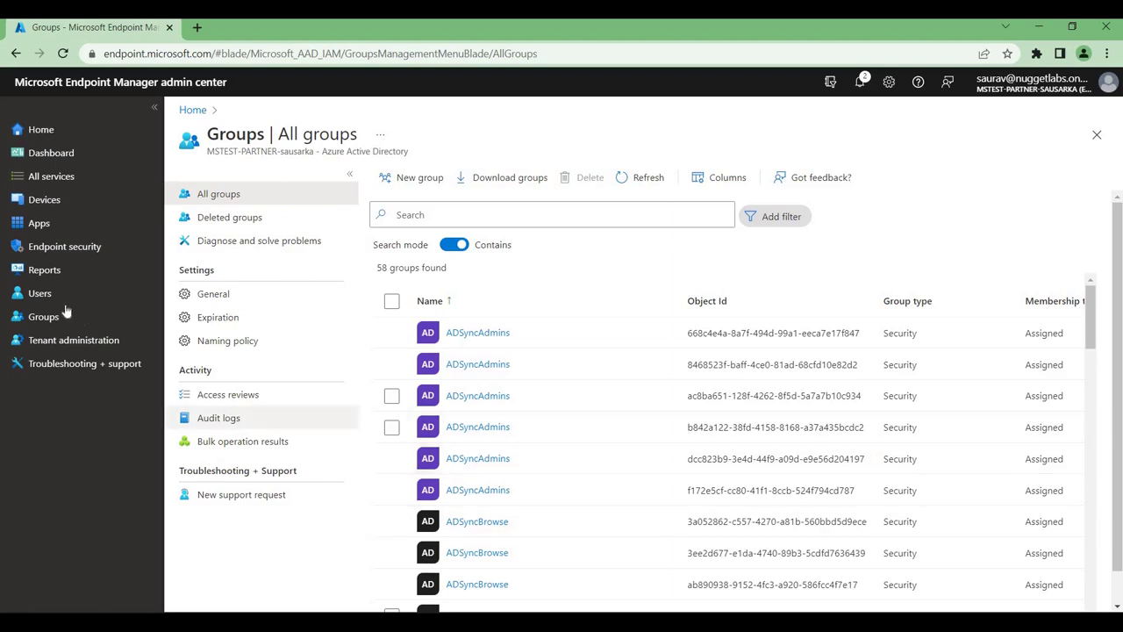
Open DemoUpdateRing1's properties from the Windows 10 update rings list
click(88, 200)
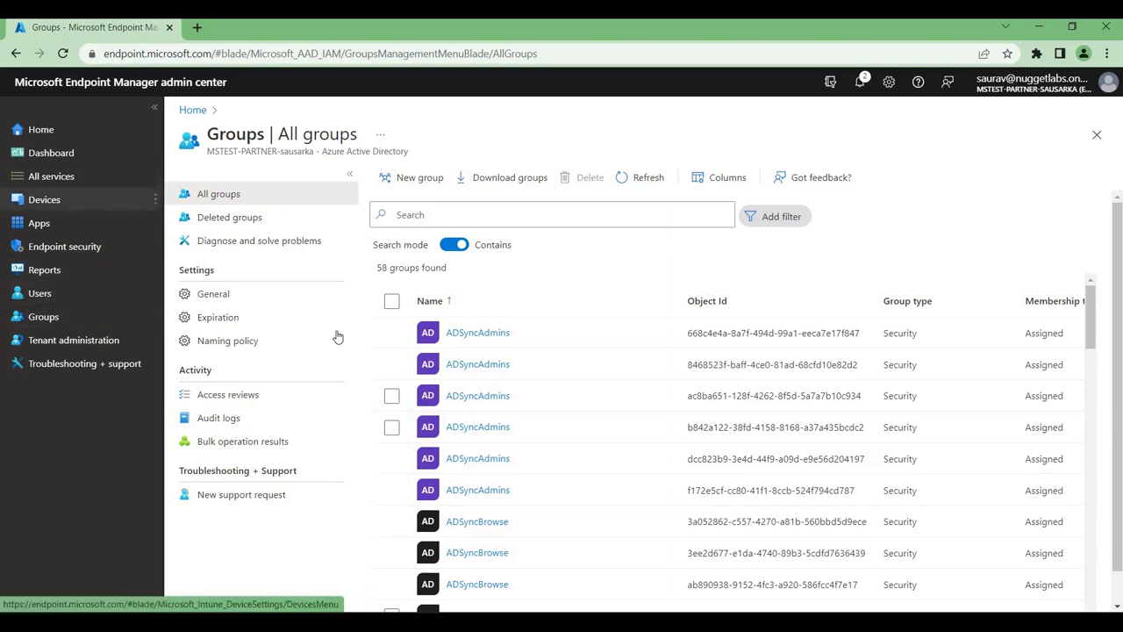
scroll(346, 377, down, 5)
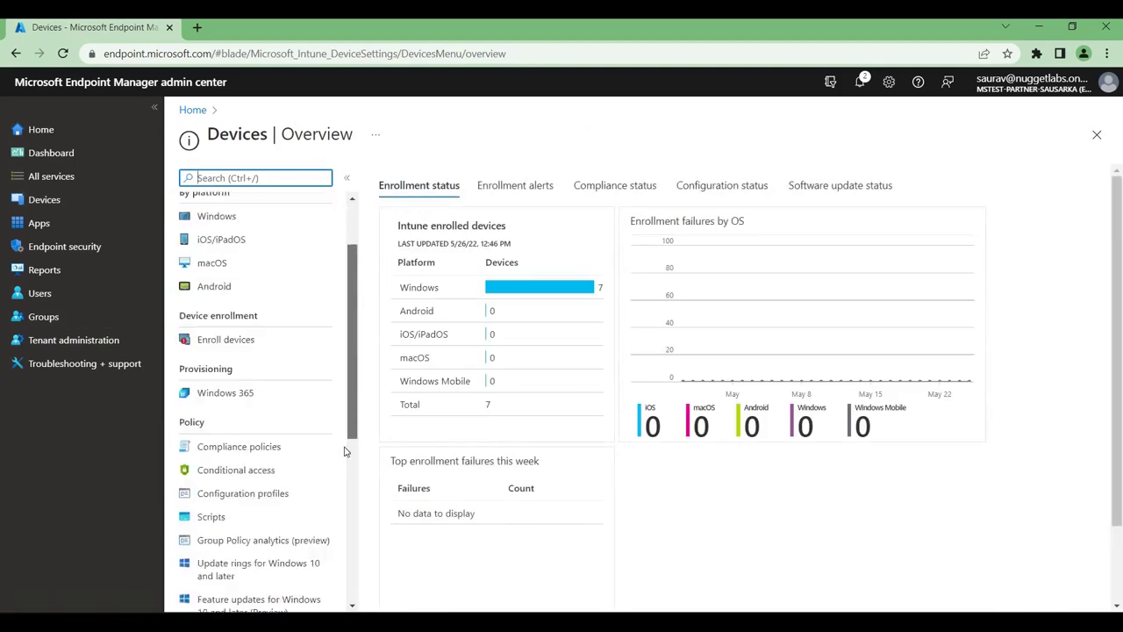
scroll(347, 420, up, 3)
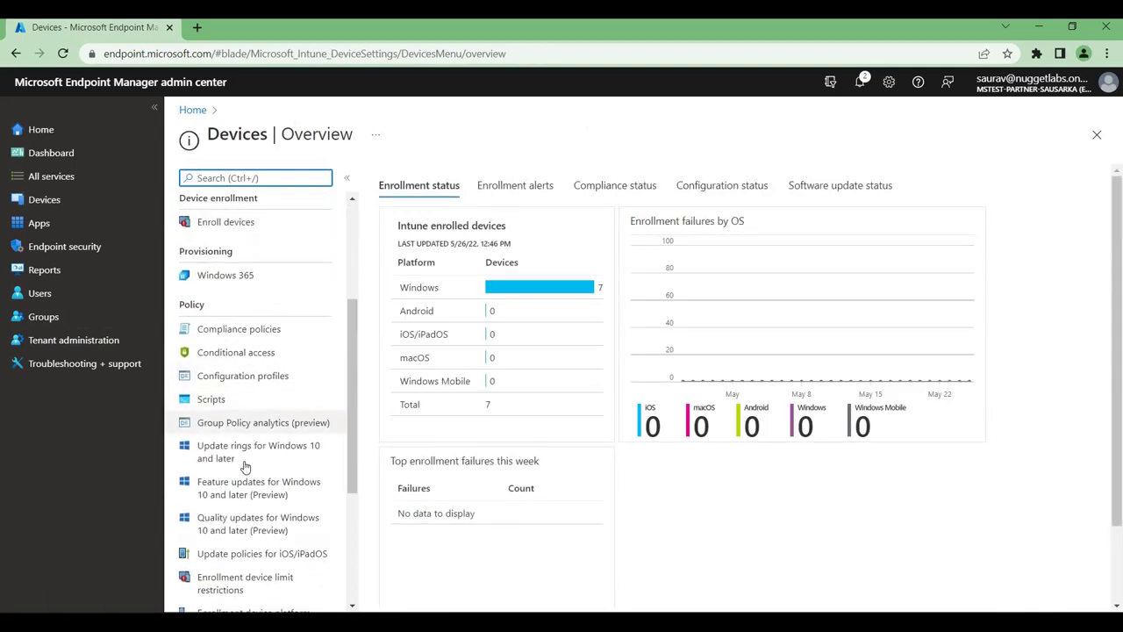
click(246, 467)
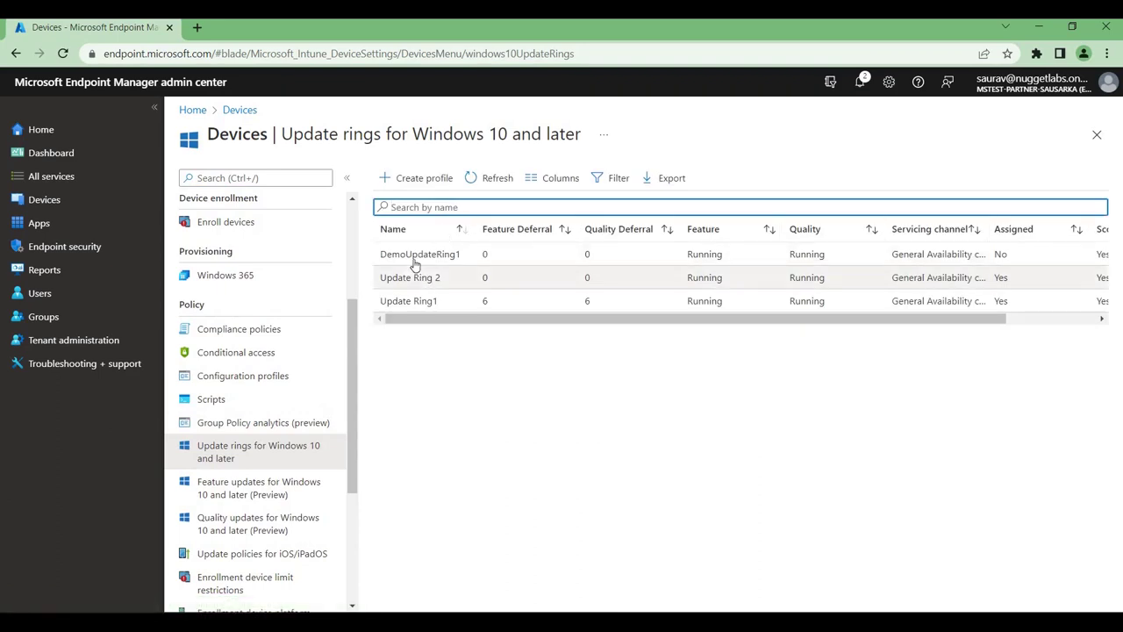
click(416, 261)
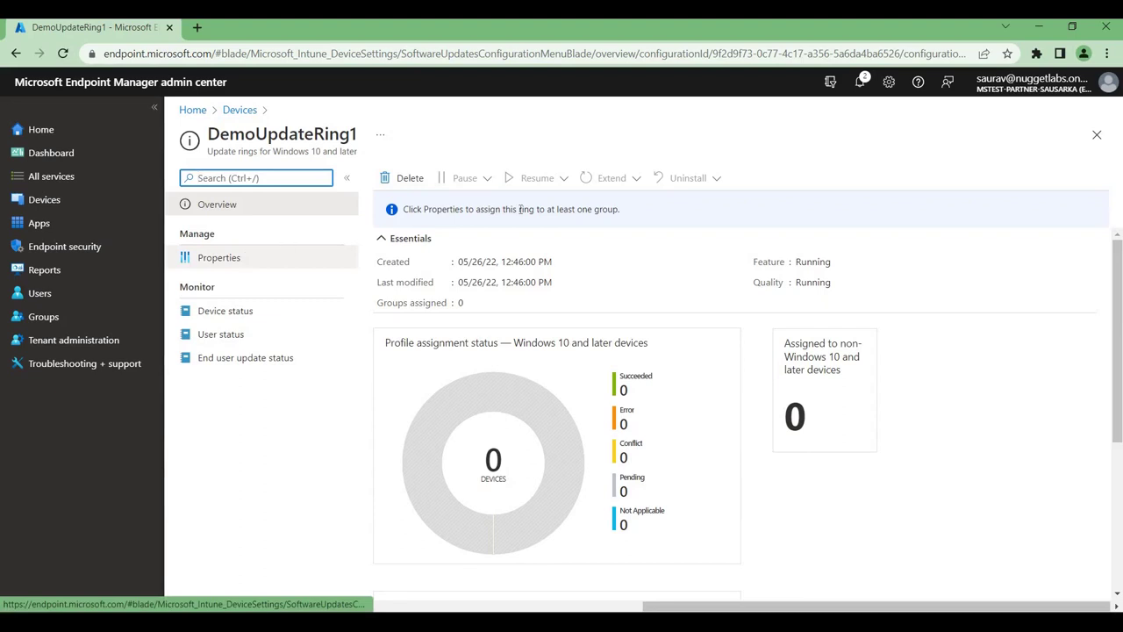
click(511, 208)
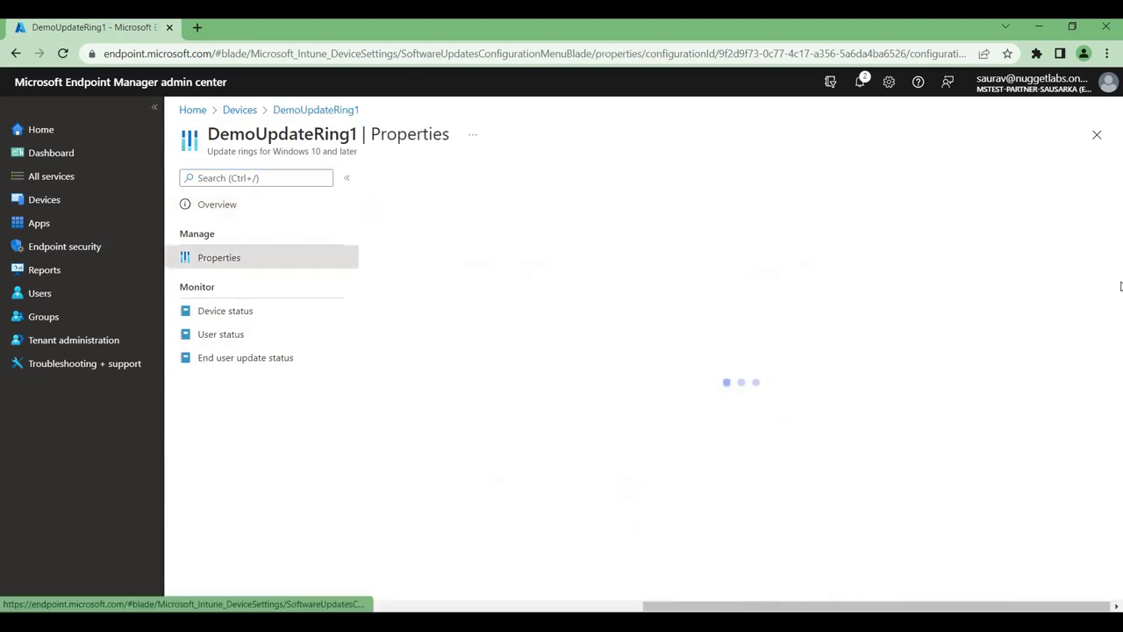
scroll(545, 334, down, 4)
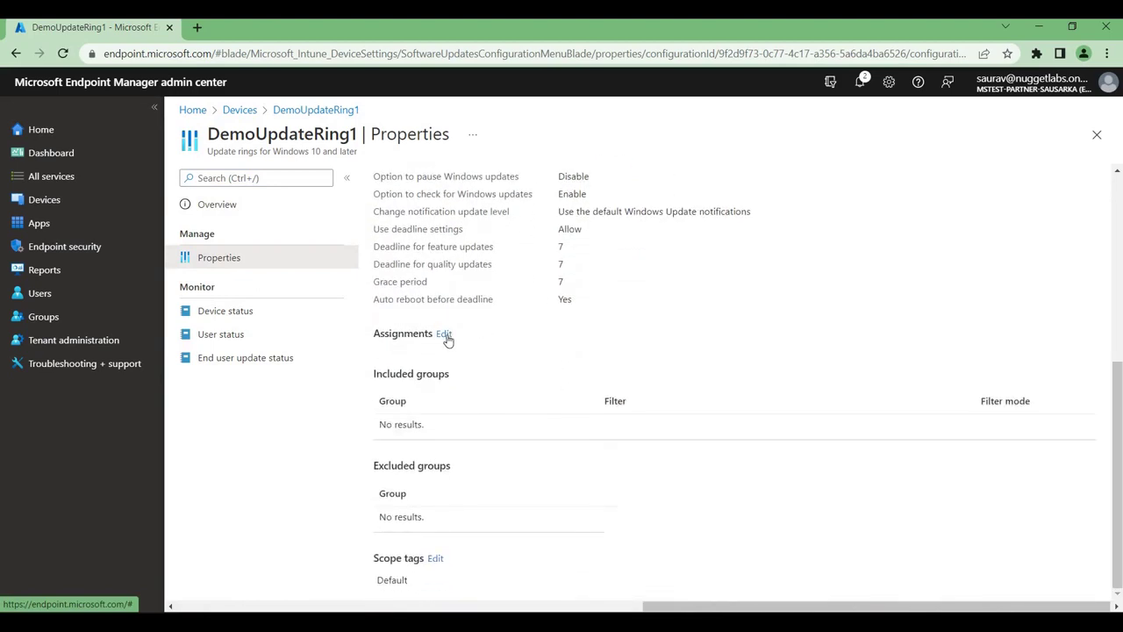
Add the Test group to DemoUpdateRing1's included group assignments
click(448, 335)
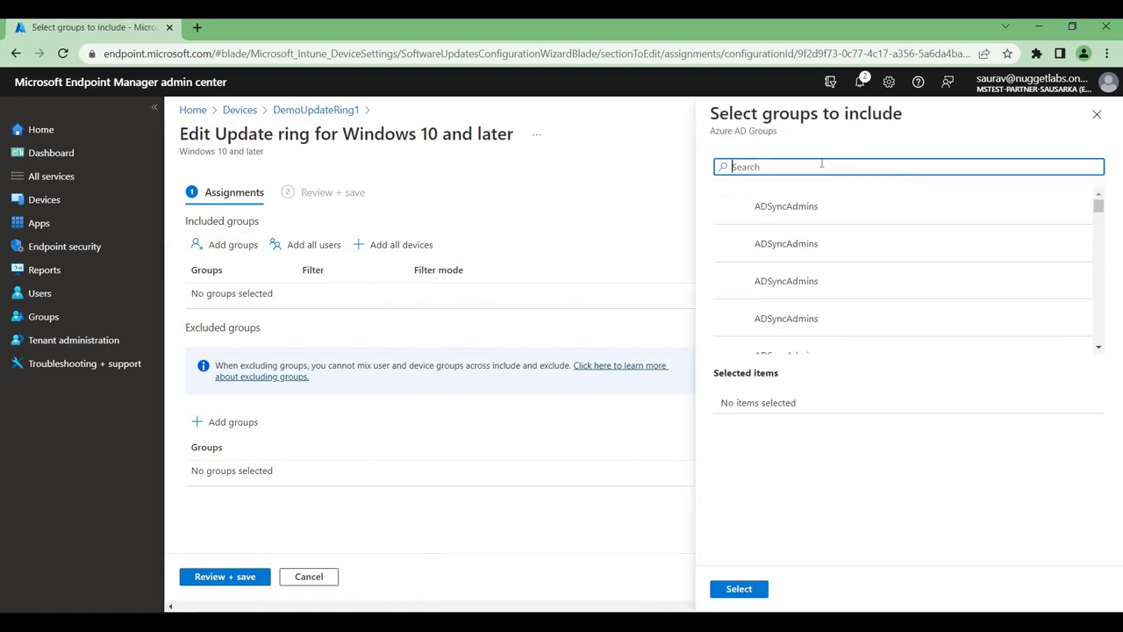
text(test)
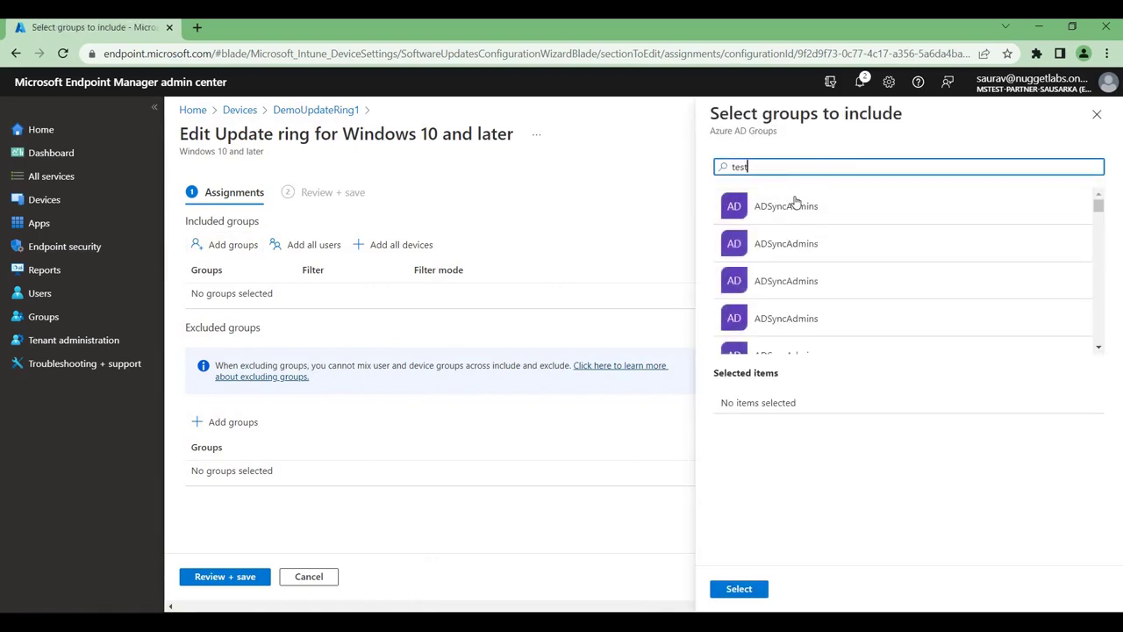
click(798, 211)
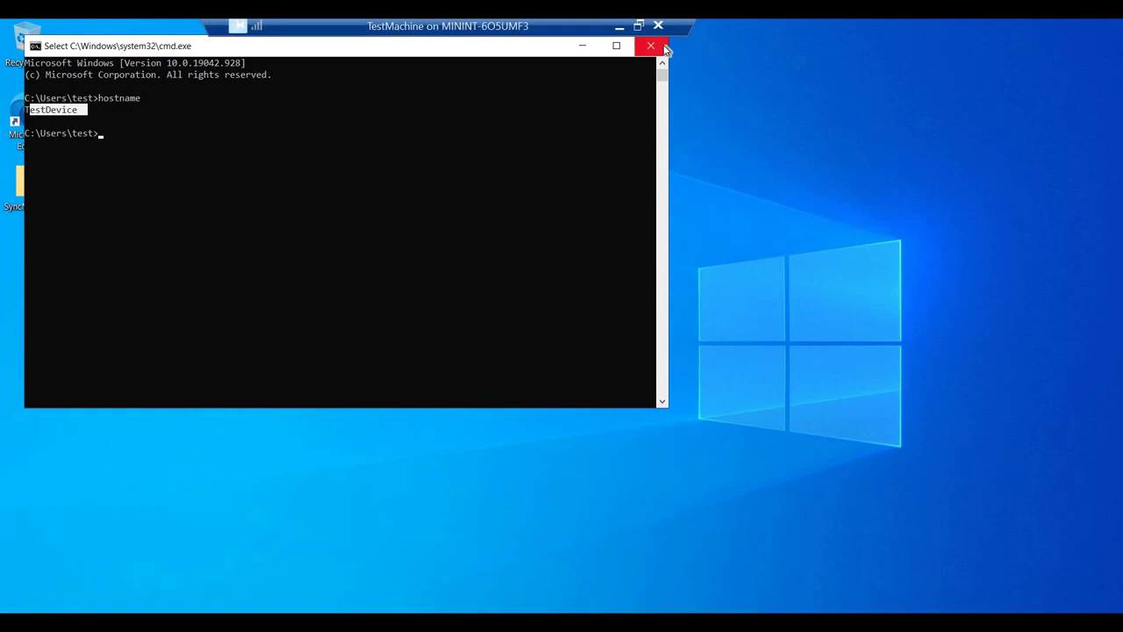
click(650, 45)
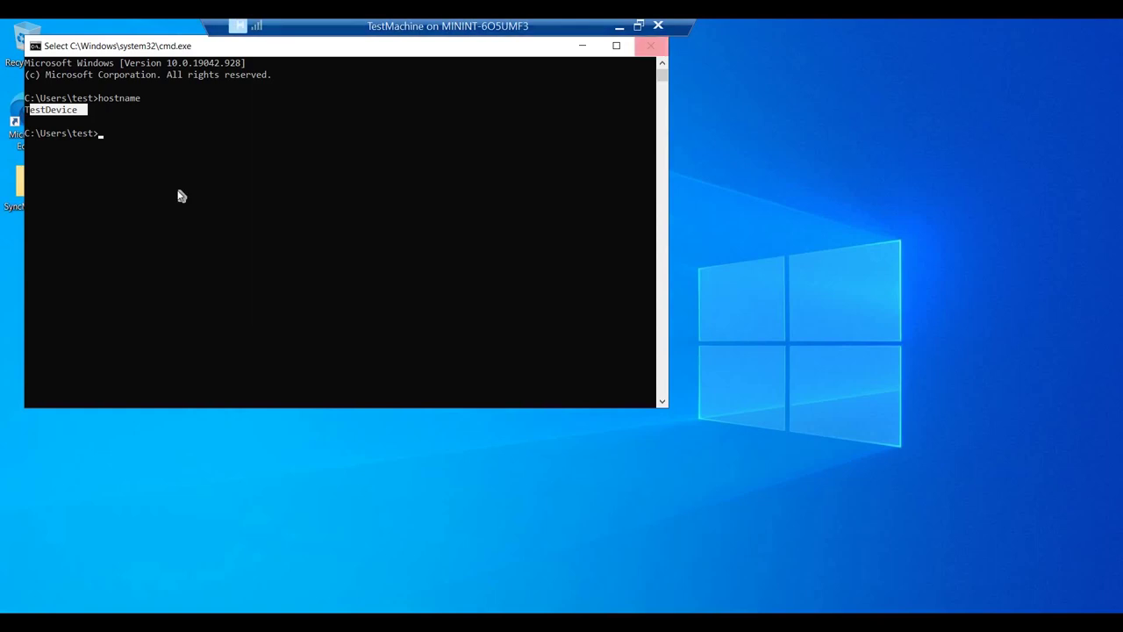
Run SyncMLViewer from the SyncMLViewer zip as administrator and maximize its window
double_click(32, 202)
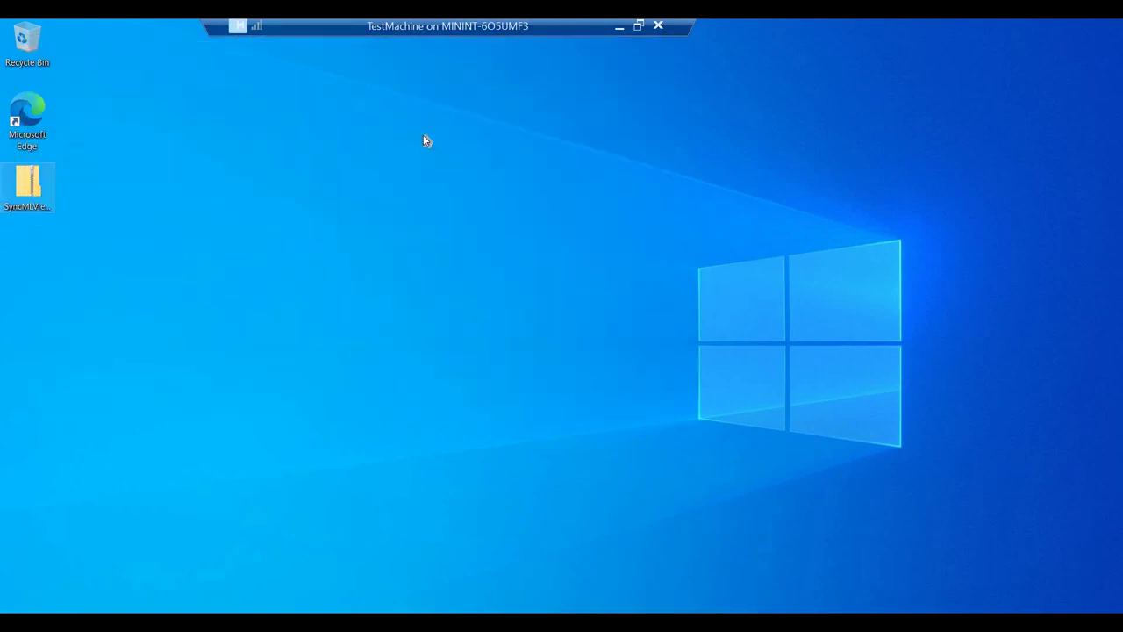
double_click(348, 205)
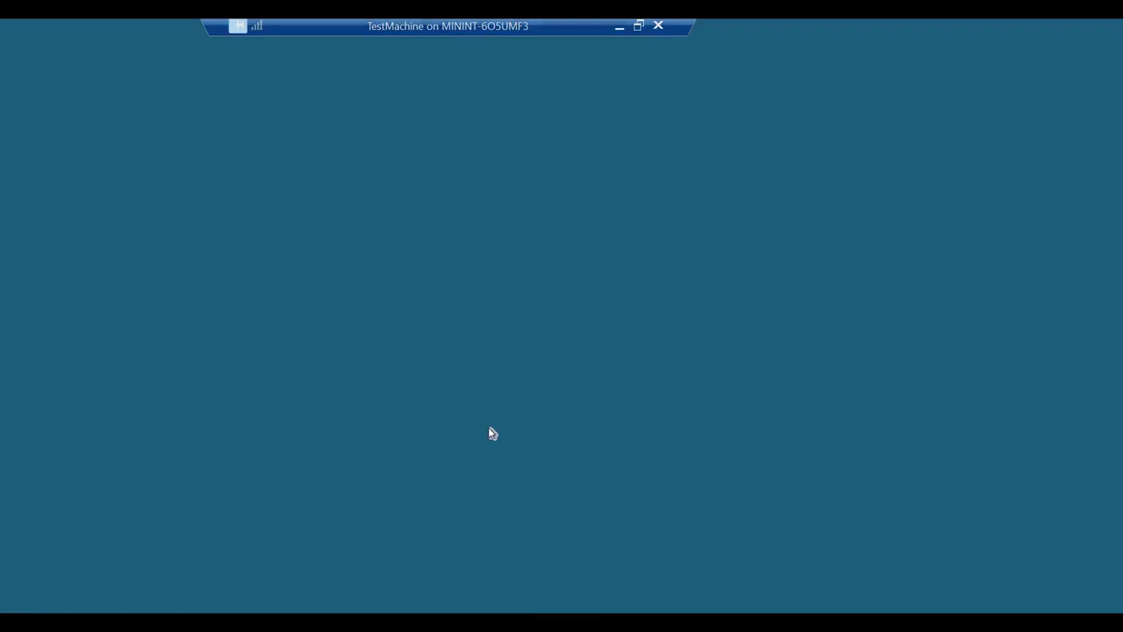
click(493, 427)
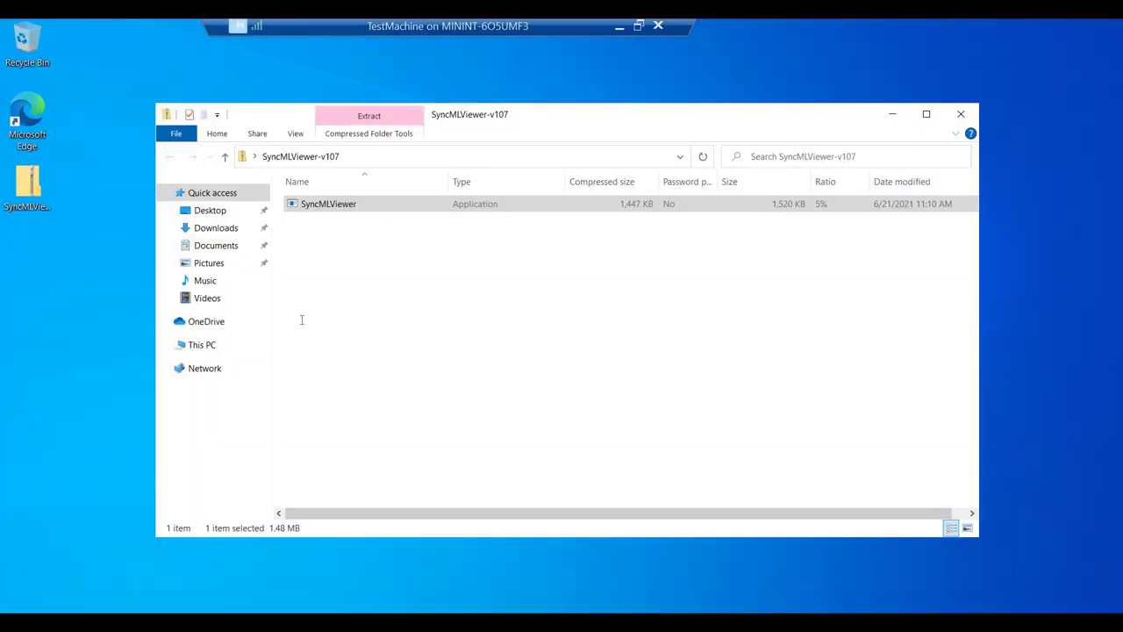
click(965, 116)
click(731, 82)
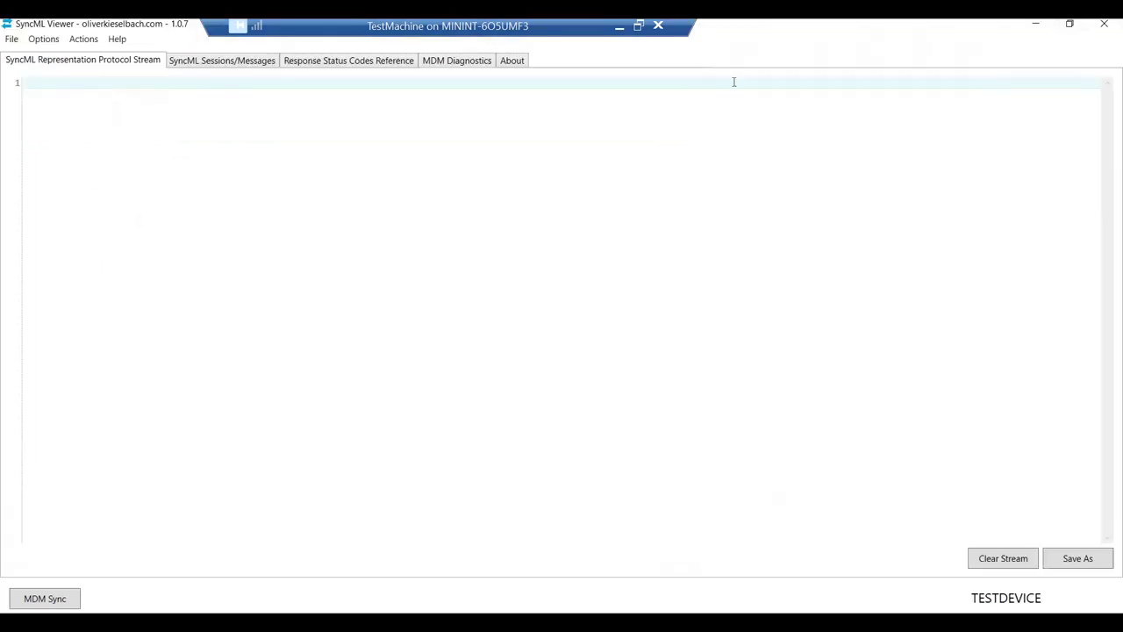
Run an MDM Sync in SyncML Viewer, inspect the session timestamp, then clear the stream
click(48, 605)
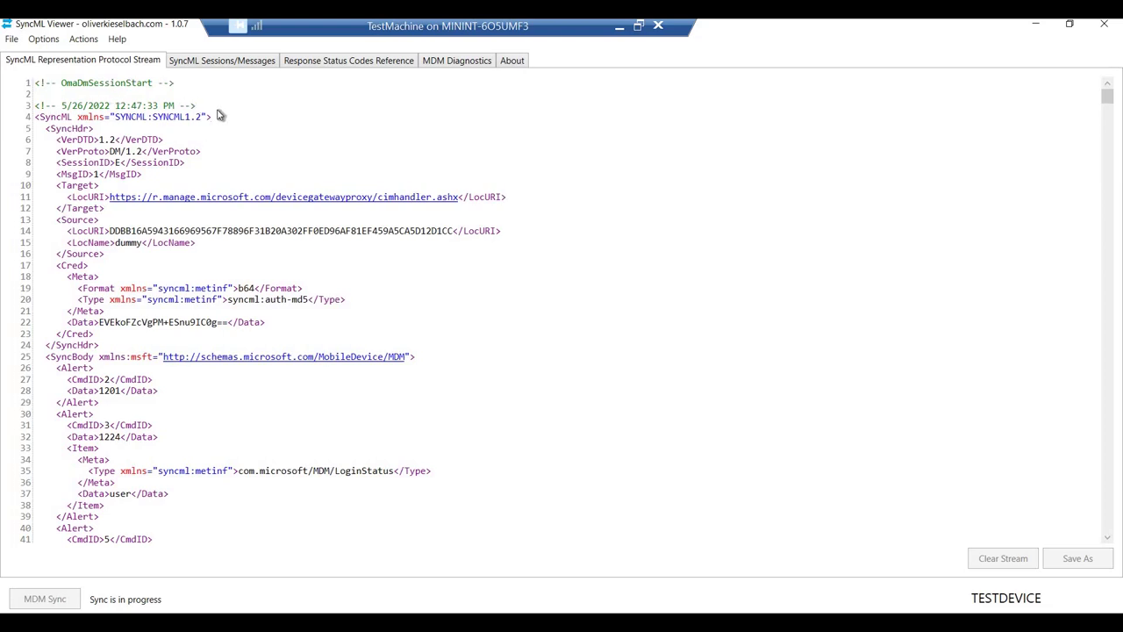
drag(198, 106, 35, 93)
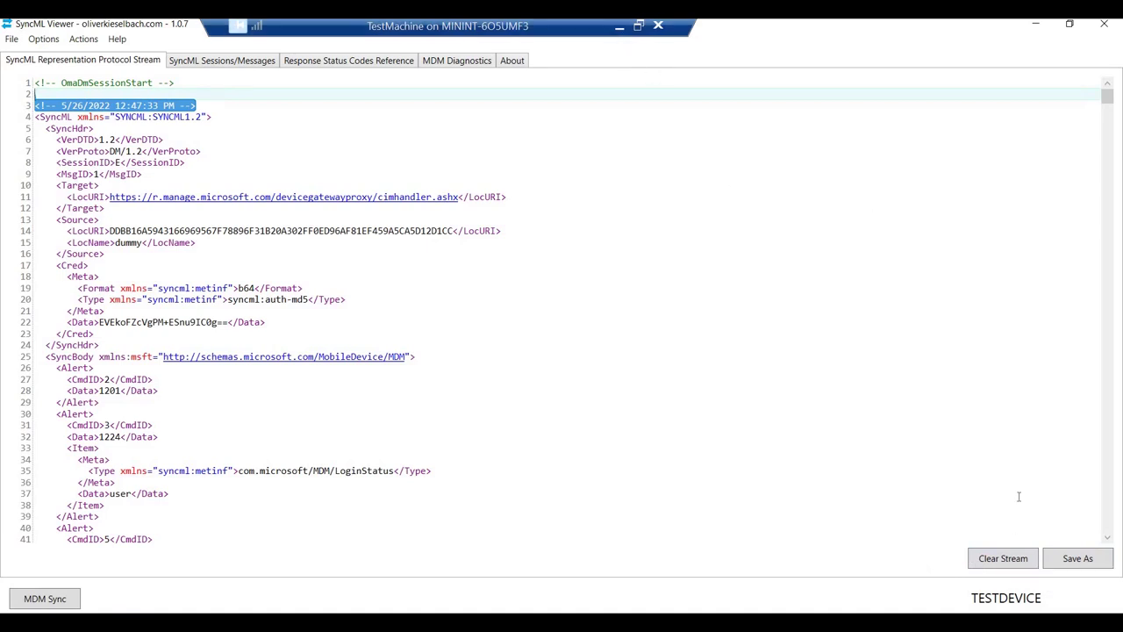
click(1002, 564)
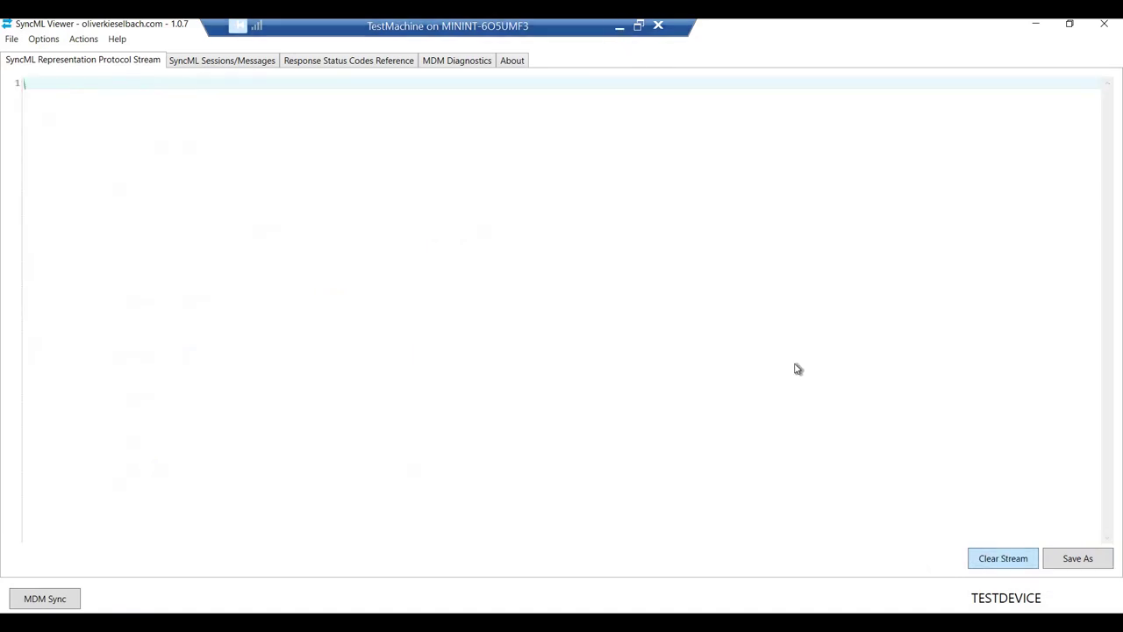
click(619, 35)
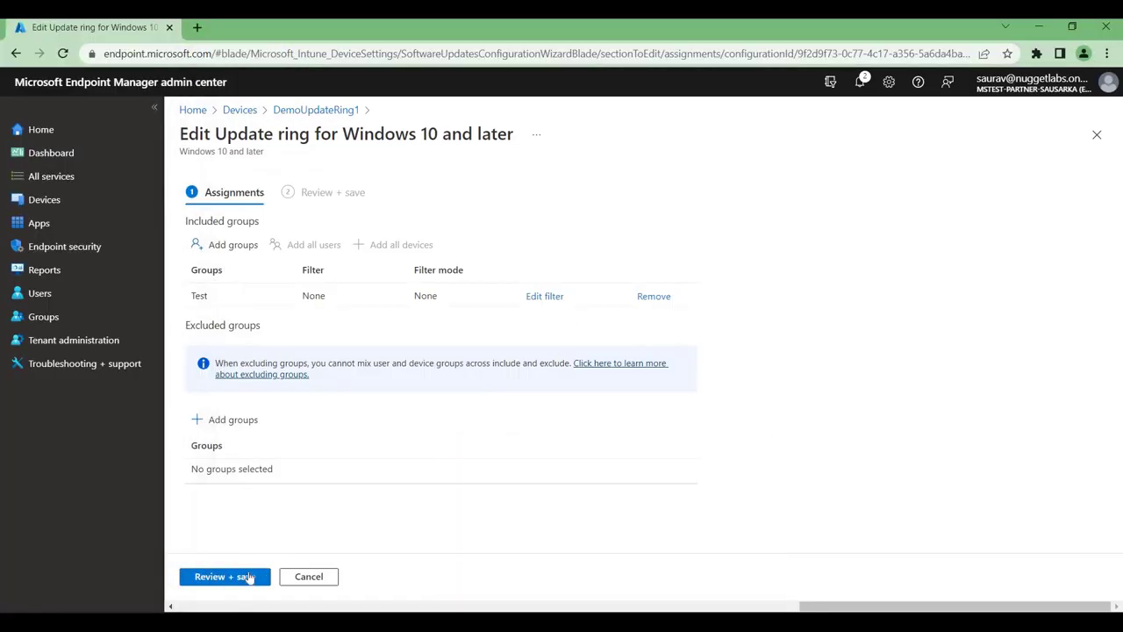
Review and save DemoUpdateRing1 with Test as its included group
click(250, 578)
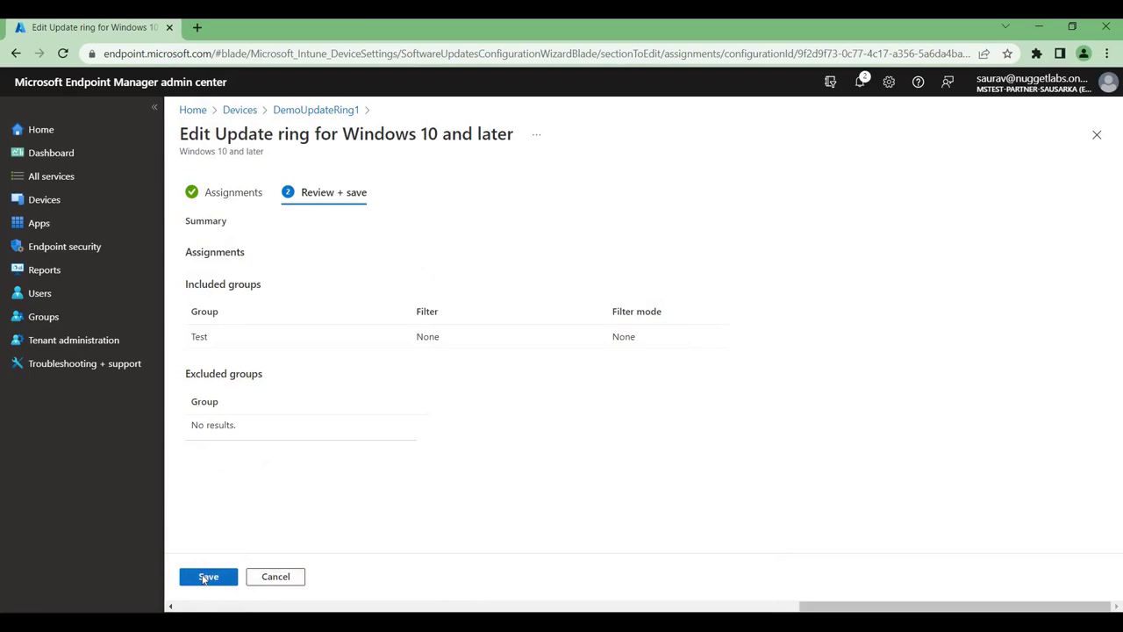
click(204, 578)
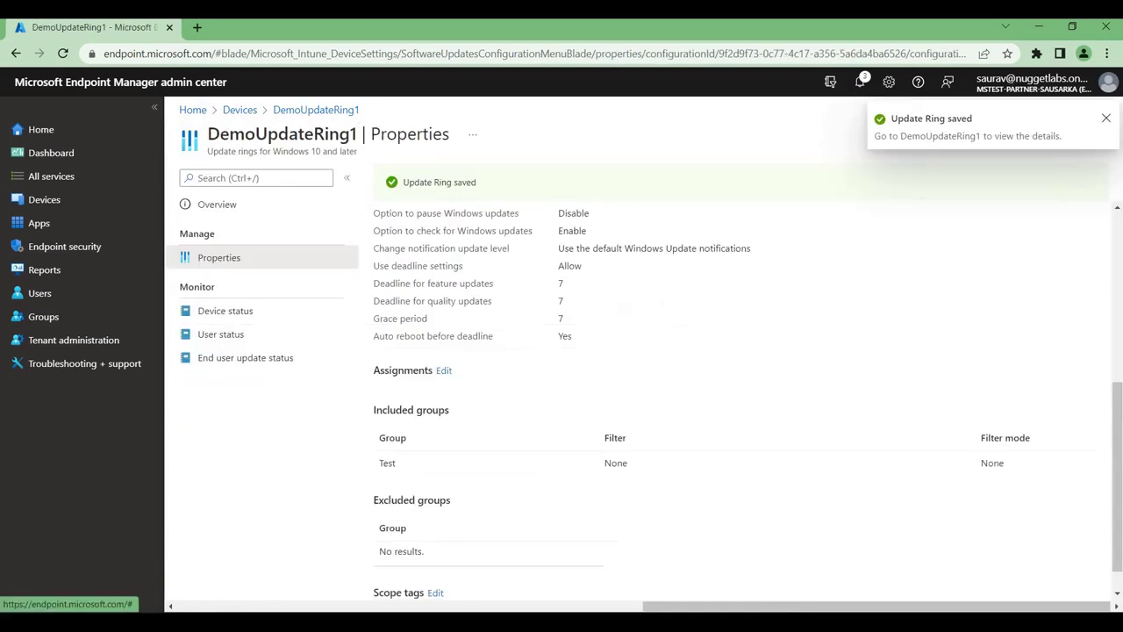
scroll(746, 382, down, 1)
key(alt+Tab)
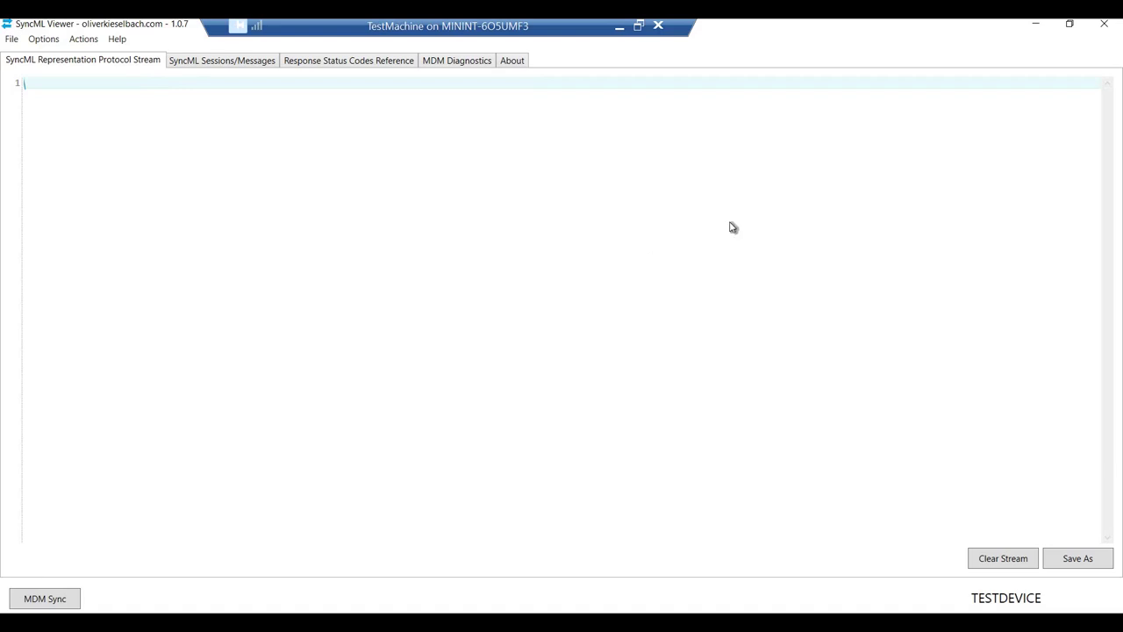
click(620, 33)
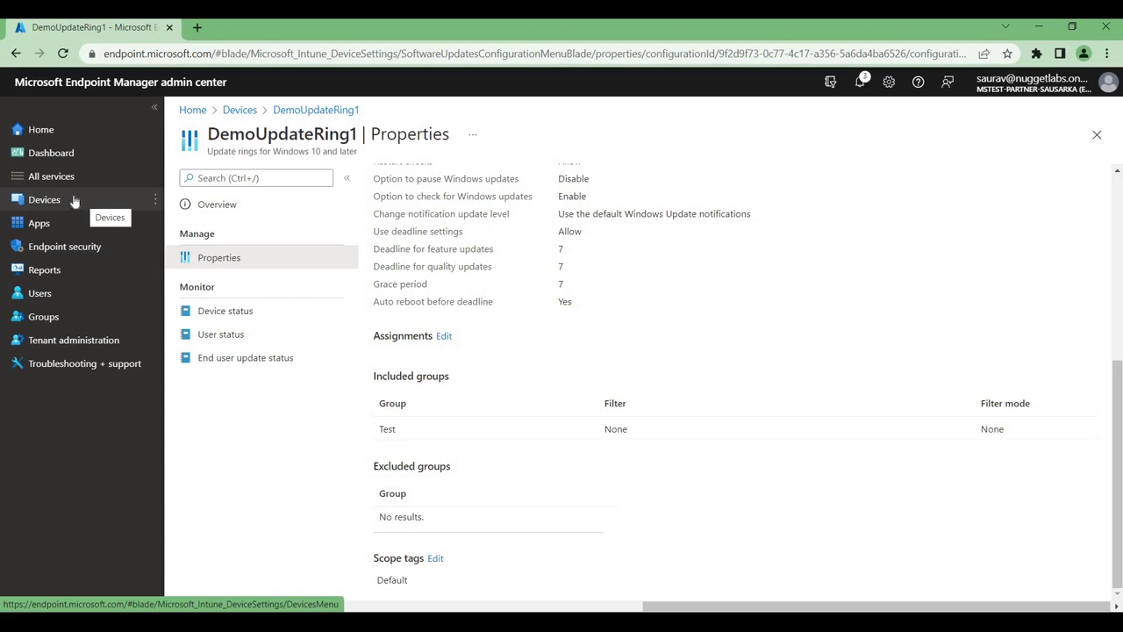
Open TESTDEVICE from the Windows devices list and check its configuration and properties
click(74, 202)
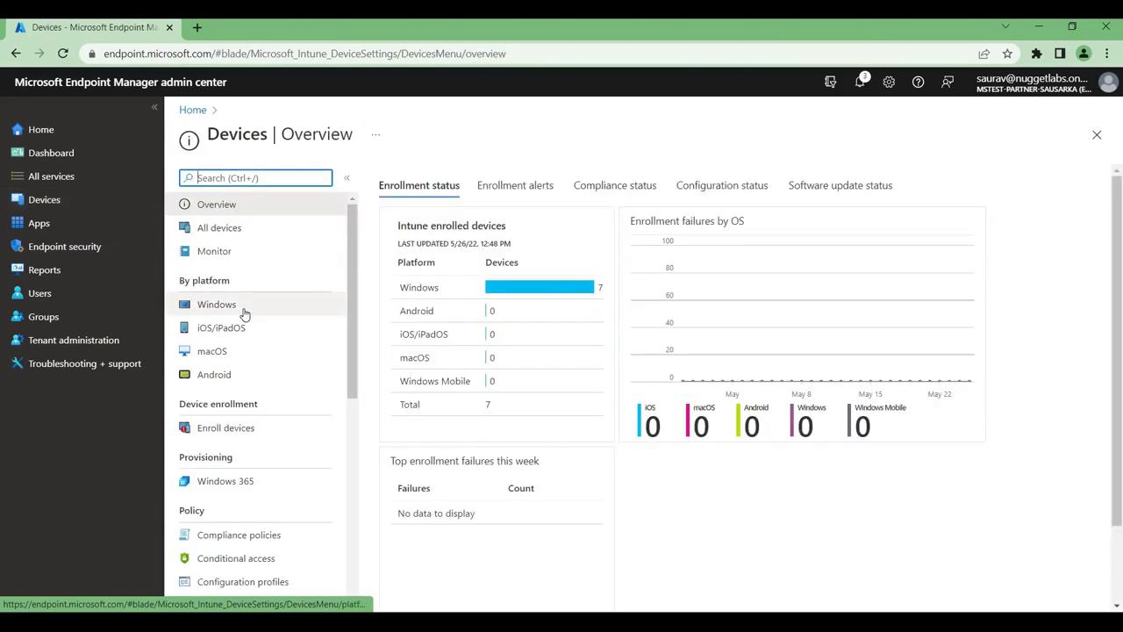
click(245, 314)
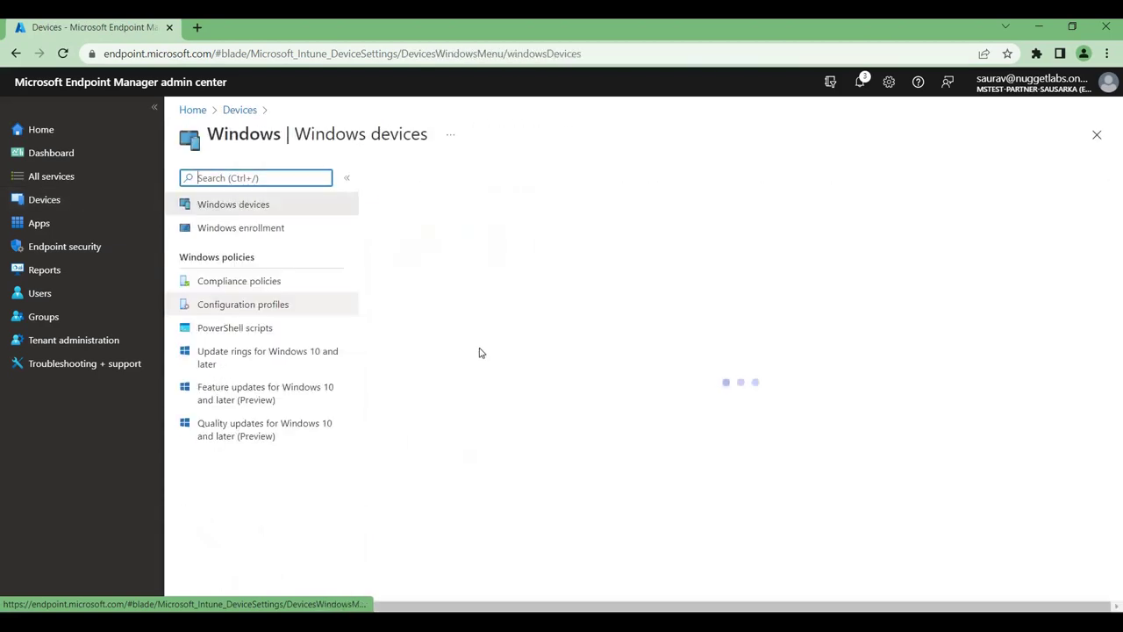
click(407, 348)
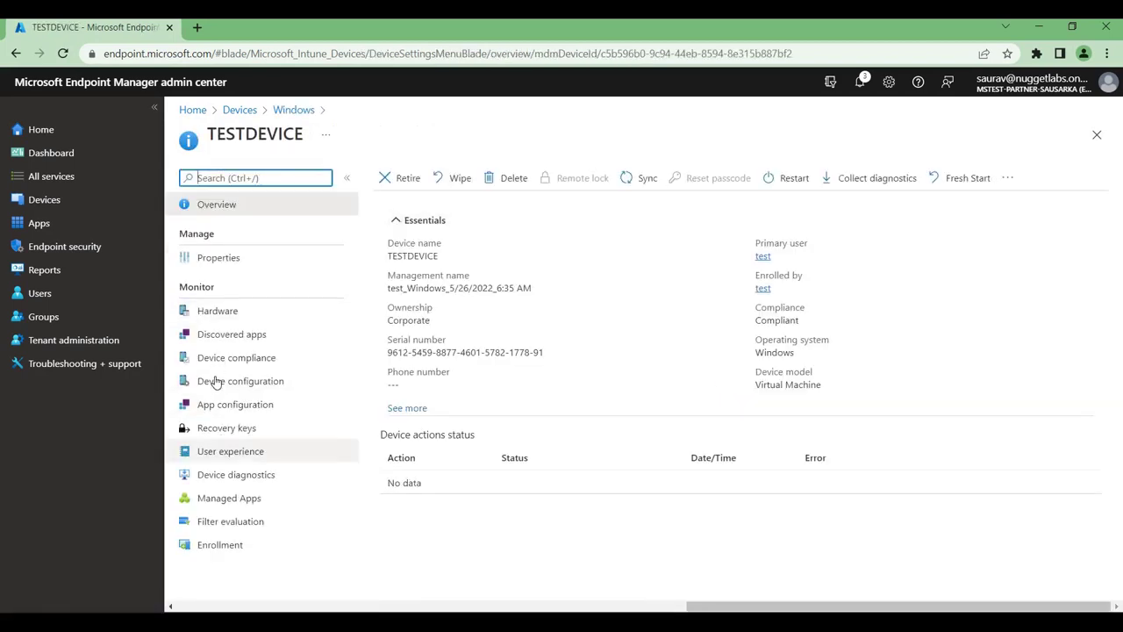
click(309, 386)
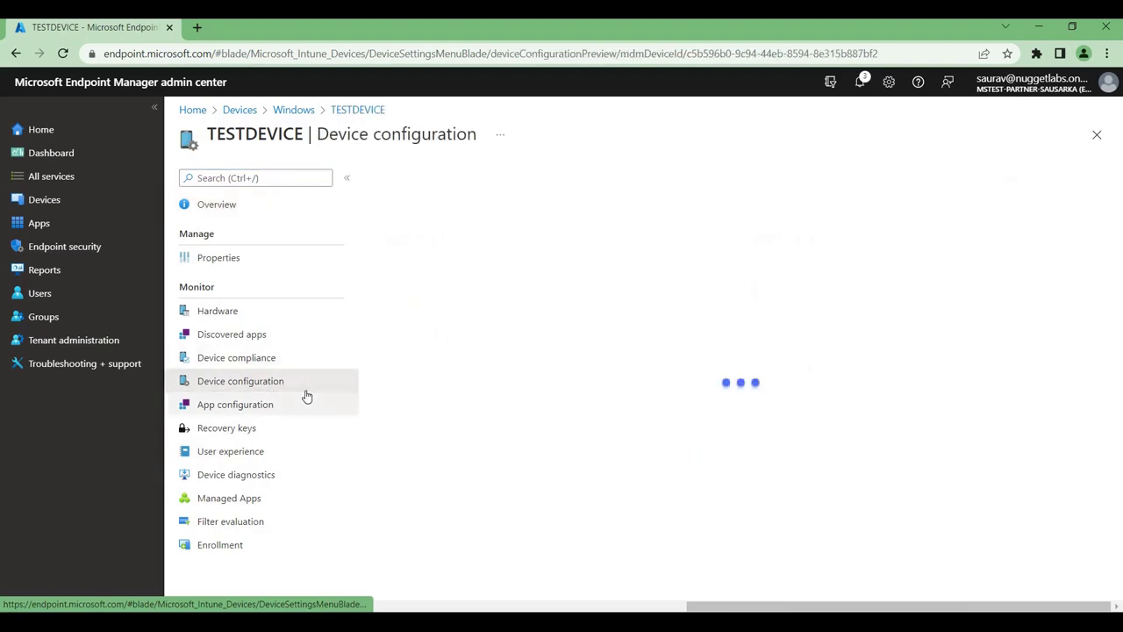
click(251, 263)
click(260, 207)
Send TESTDEVICE a confirmed sync request and trigger an MDM sync on the test machine
click(640, 179)
key(Return)
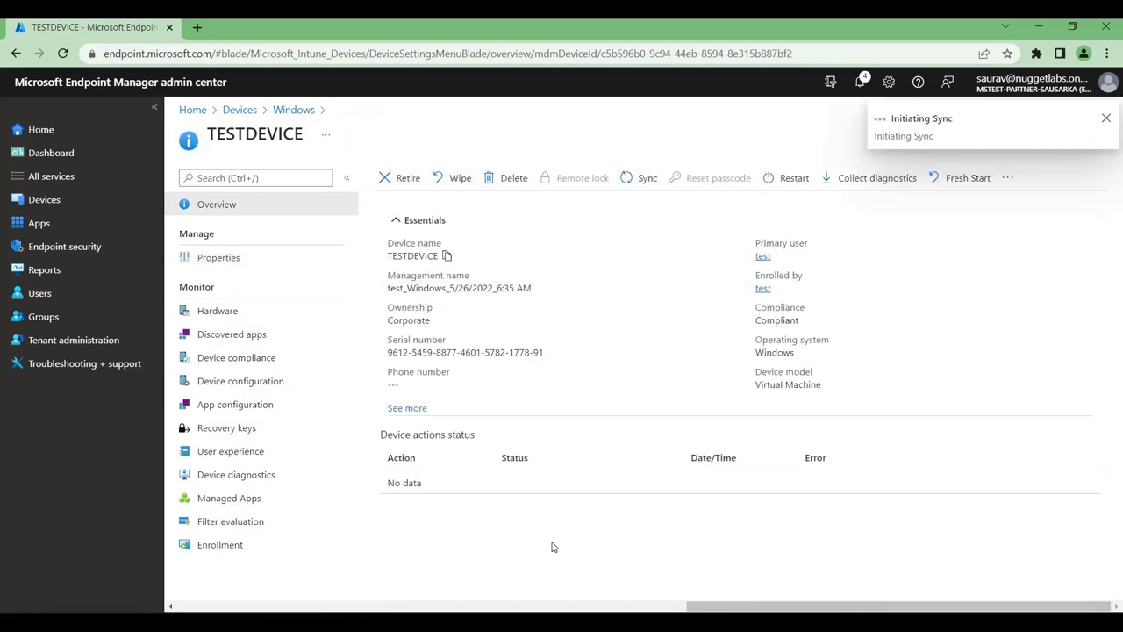
click(45, 200)
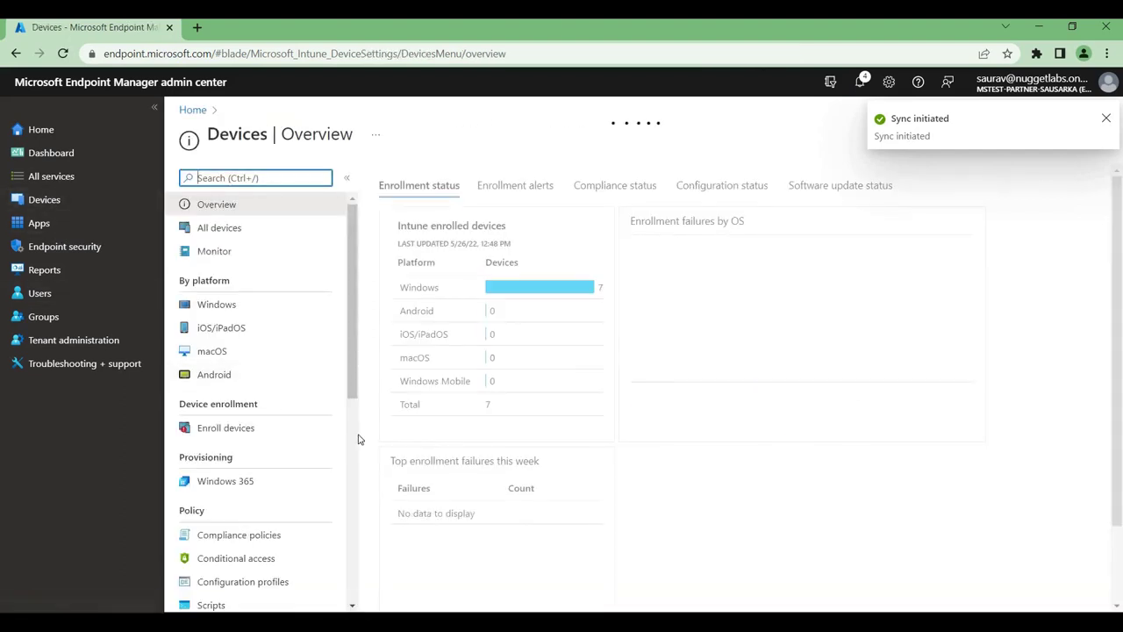
scroll(354, 360, down, 3)
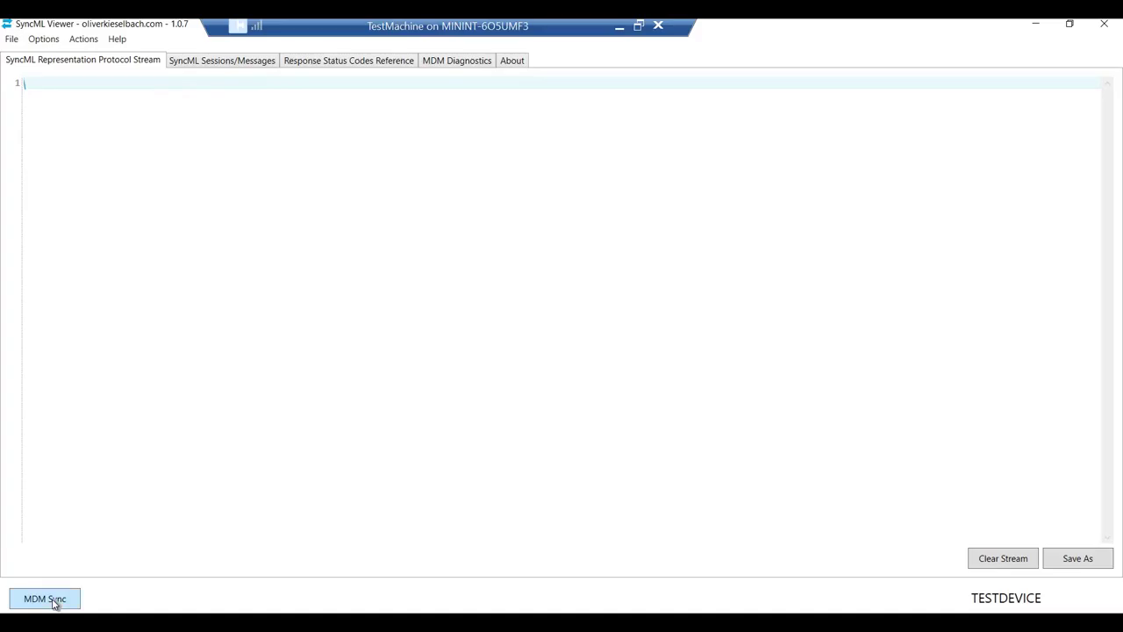
click(55, 600)
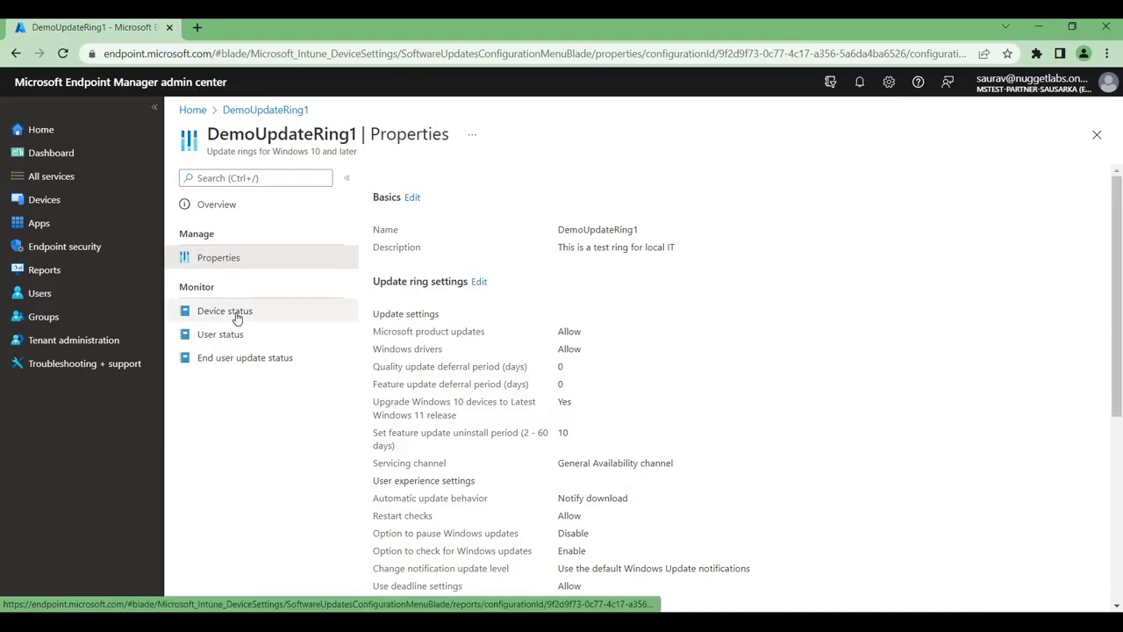
Show DemoUpdateRing1's Device status and highlight TESTDEVICE's Pending deployment
click(235, 312)
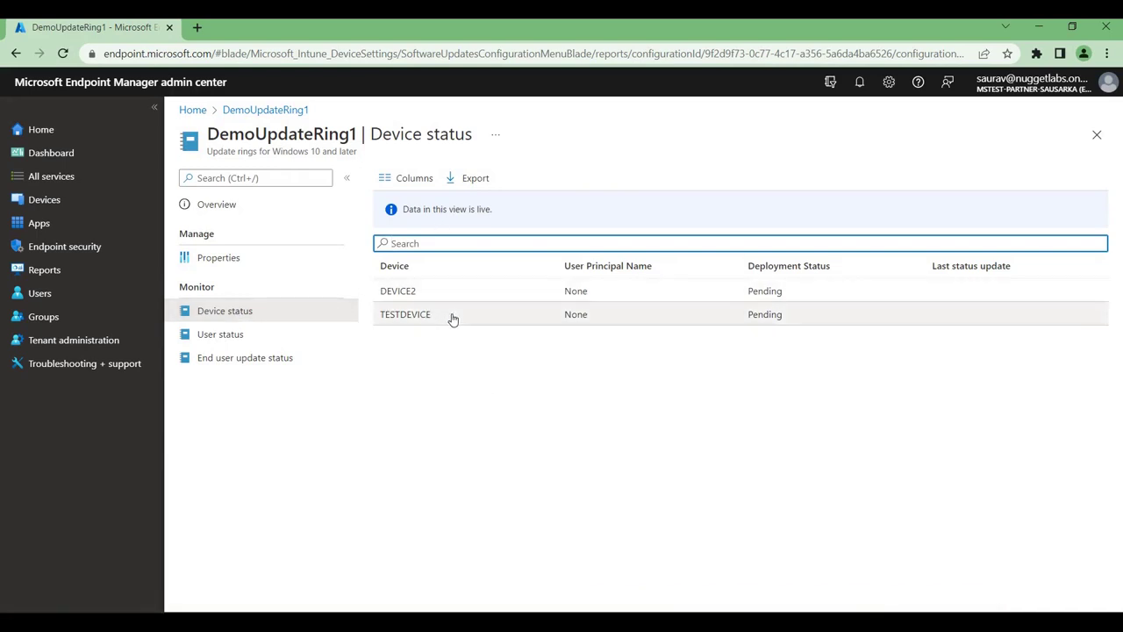
double_click(751, 323)
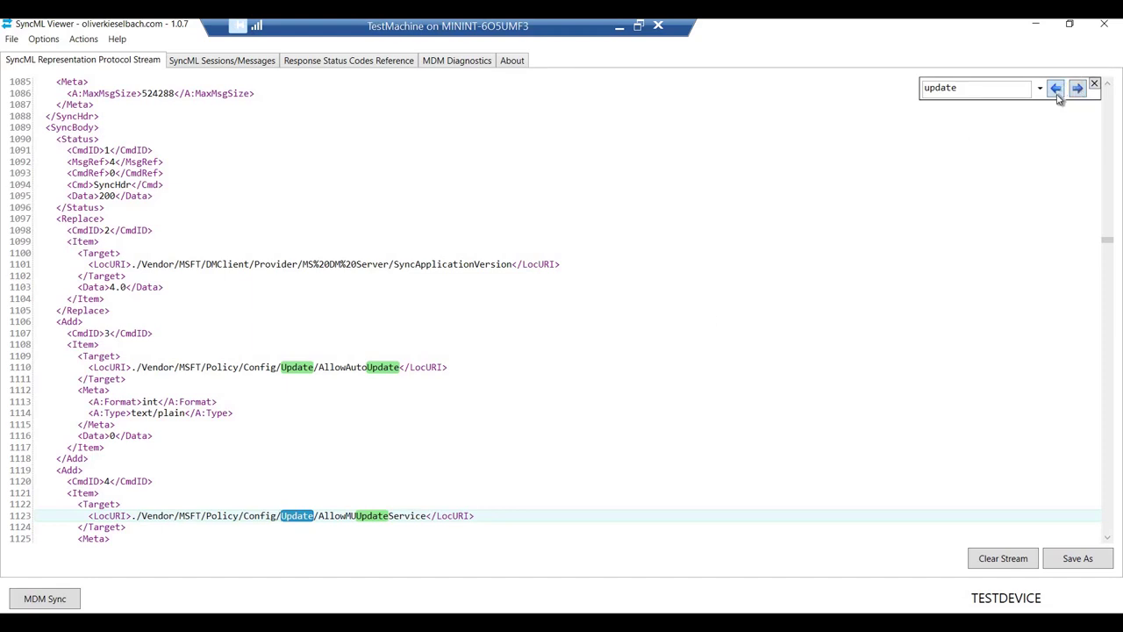
Locate the AllowAutoUpdate entry and highlight its Data value 0
click(1056, 88)
click(1057, 88)
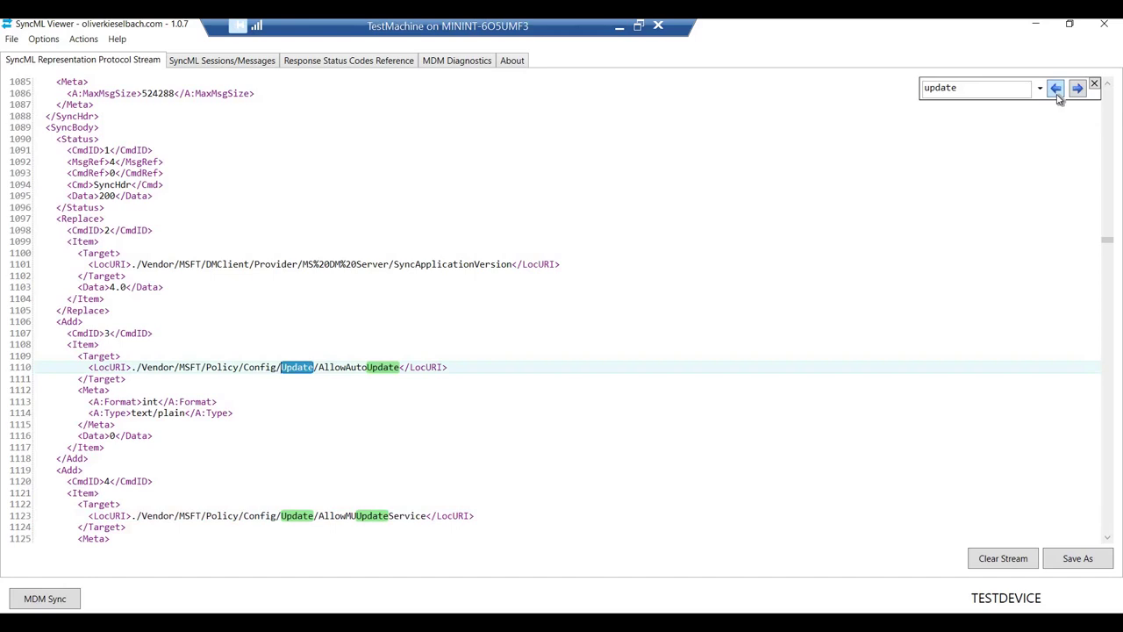
click(1056, 90)
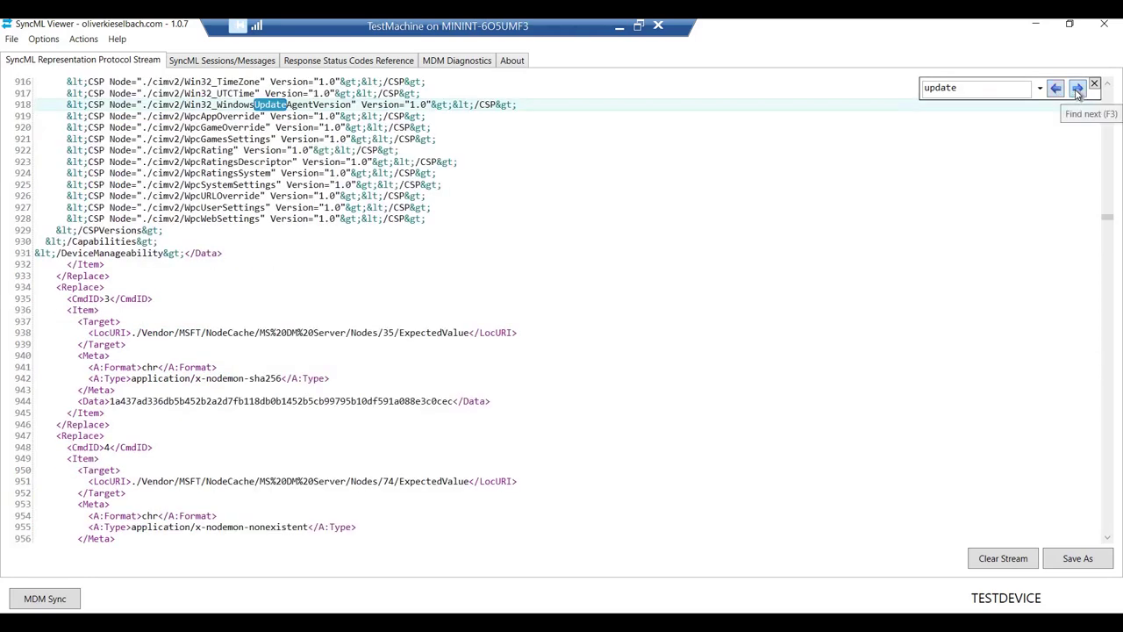
click(1078, 90)
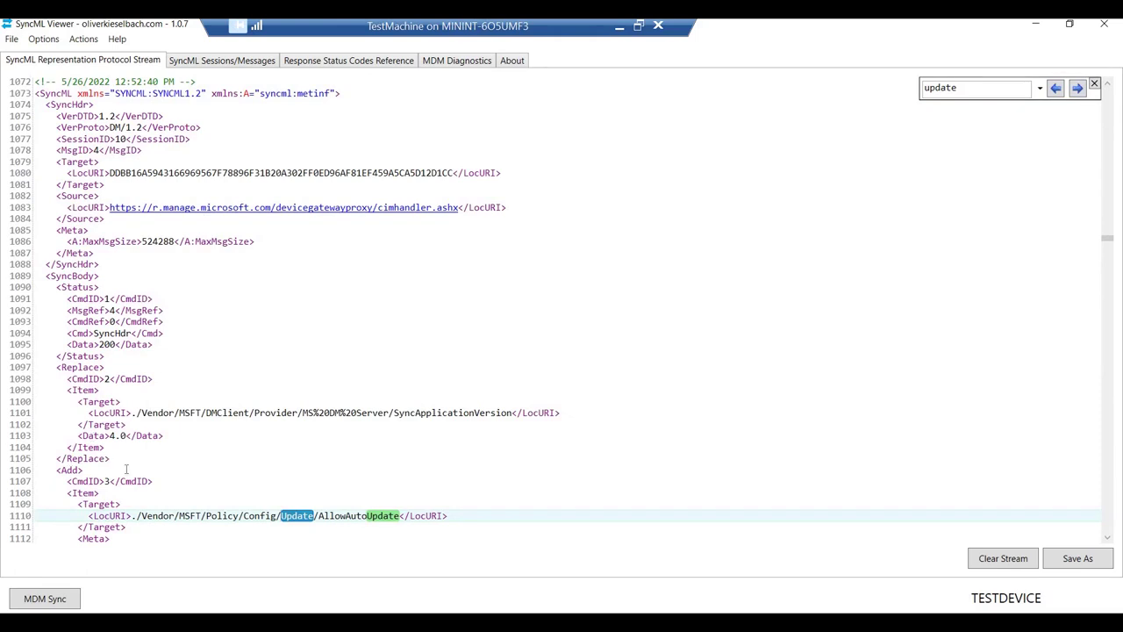
drag(125, 463, 70, 458)
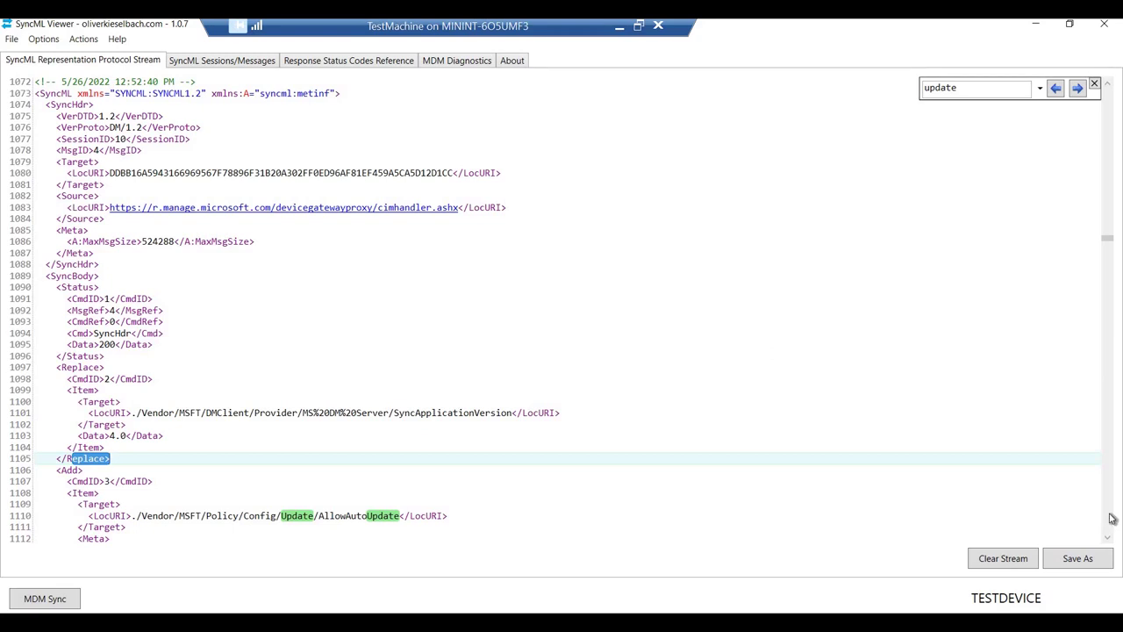
click(1077, 89)
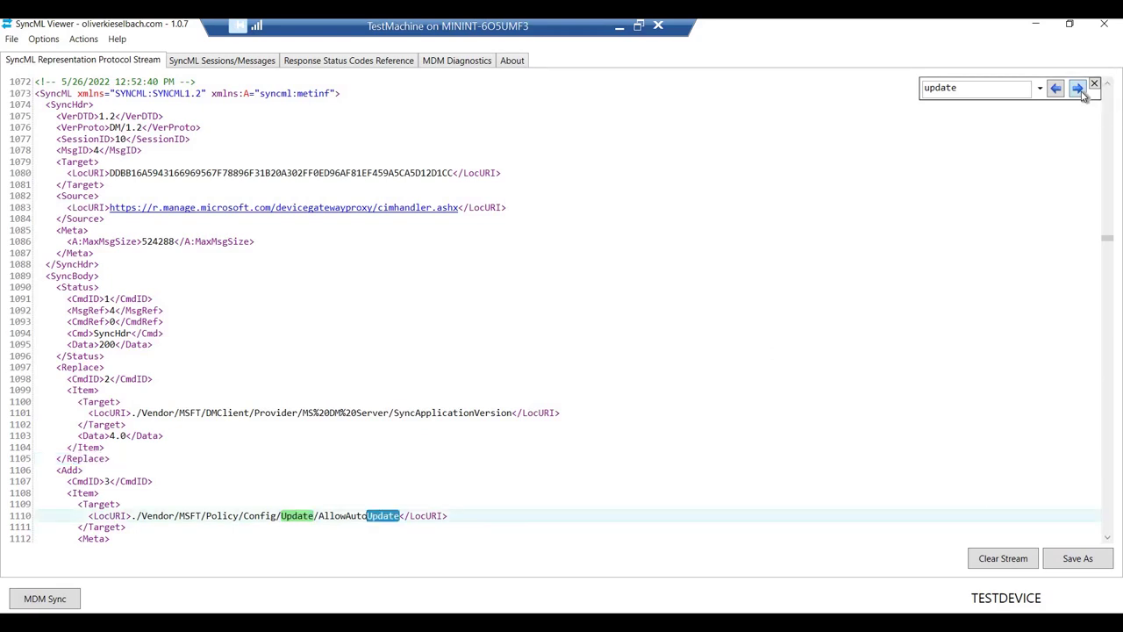
click(1078, 89)
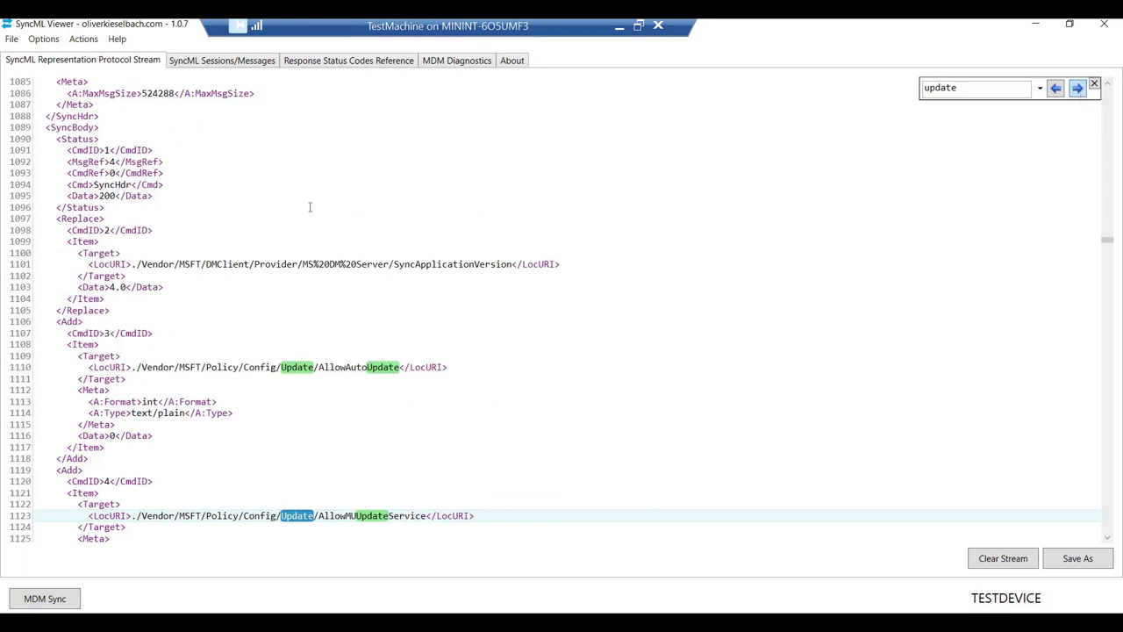
drag(165, 324, 234, 414)
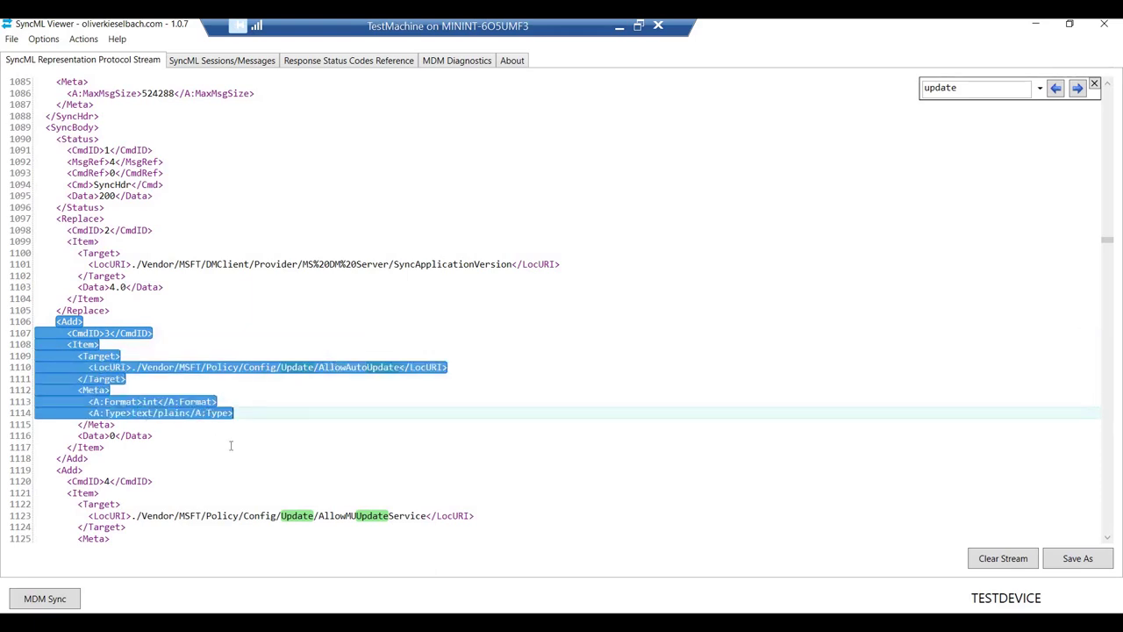
click(156, 447)
drag(152, 436, 77, 436)
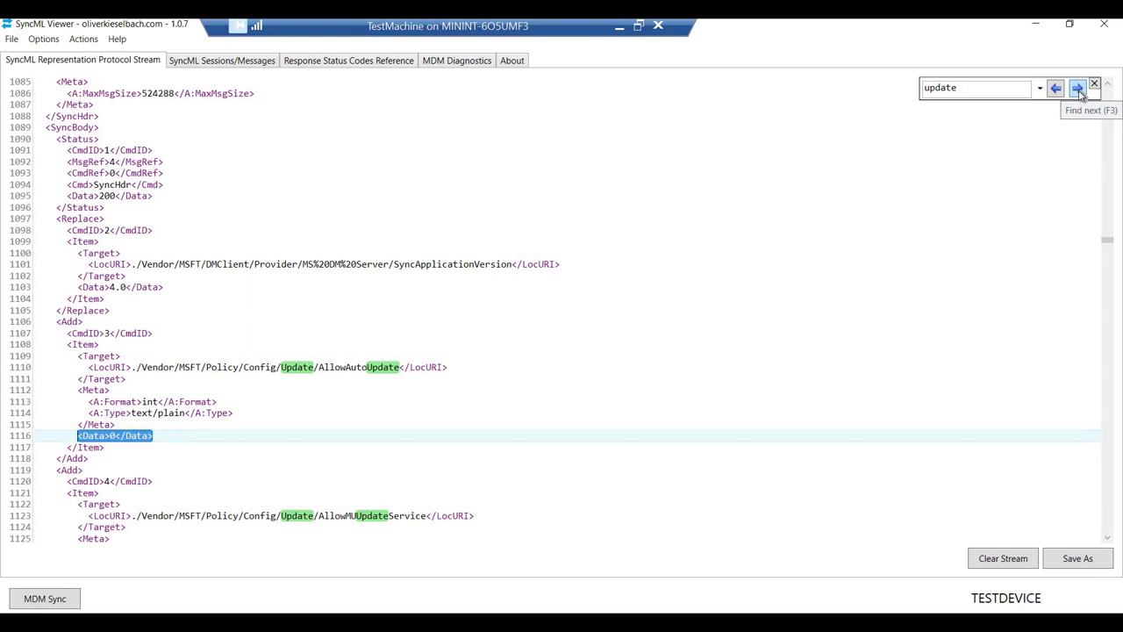
Step through the ExcludeWUDriversInQualityUpdate and PauseQualityUpdates entries
click(1081, 91)
click(1081, 92)
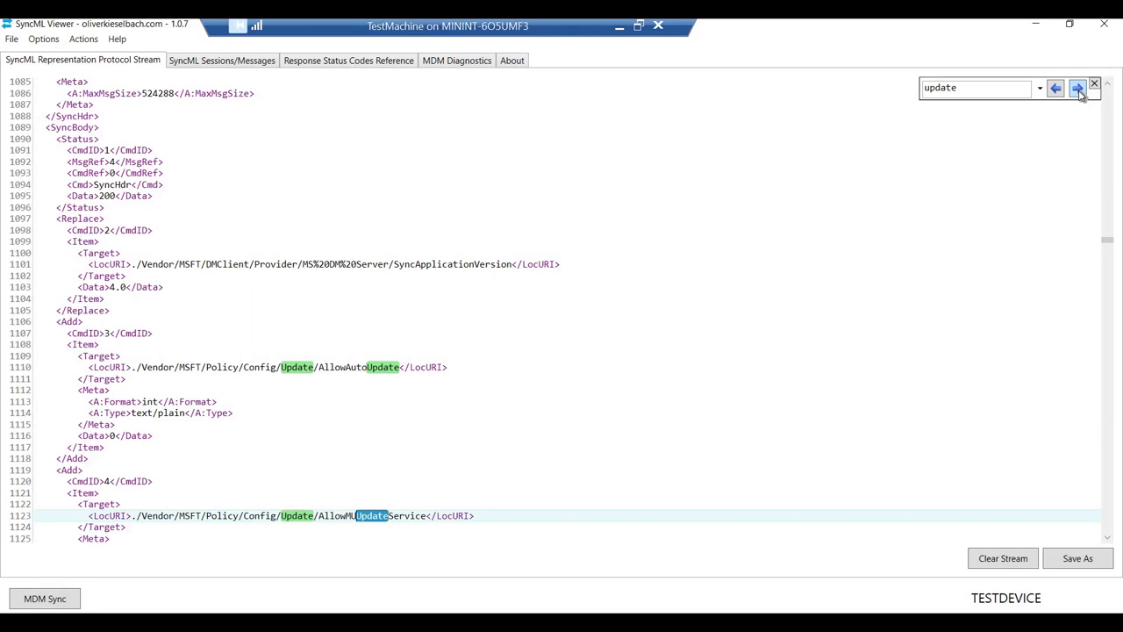
click(1080, 91)
click(1081, 91)
click(1080, 91)
click(1081, 91)
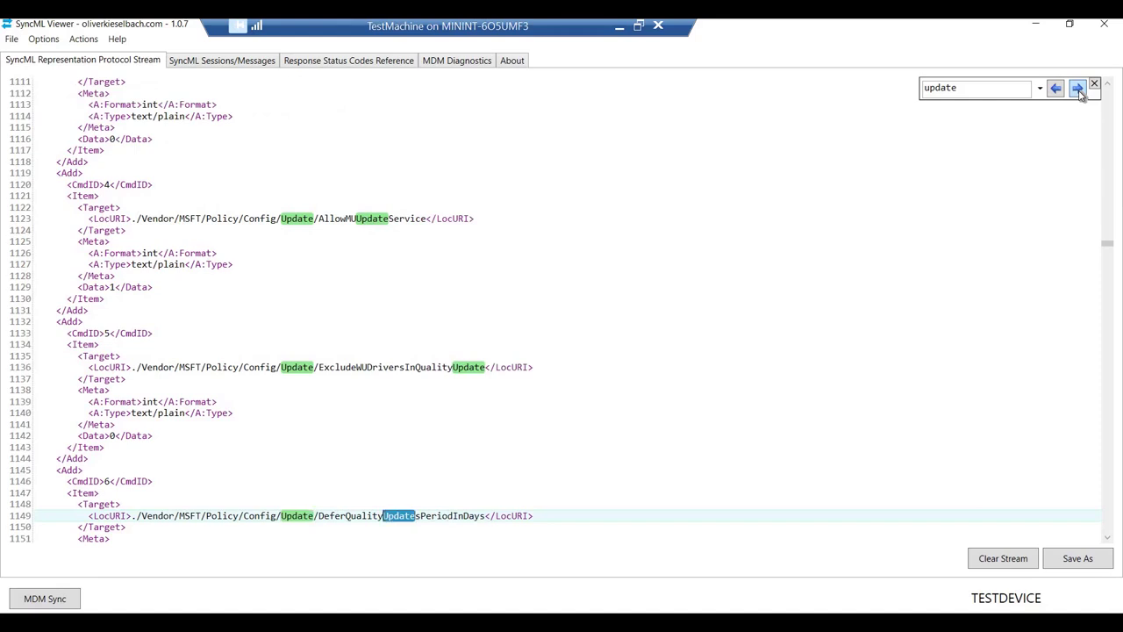
click(1080, 91)
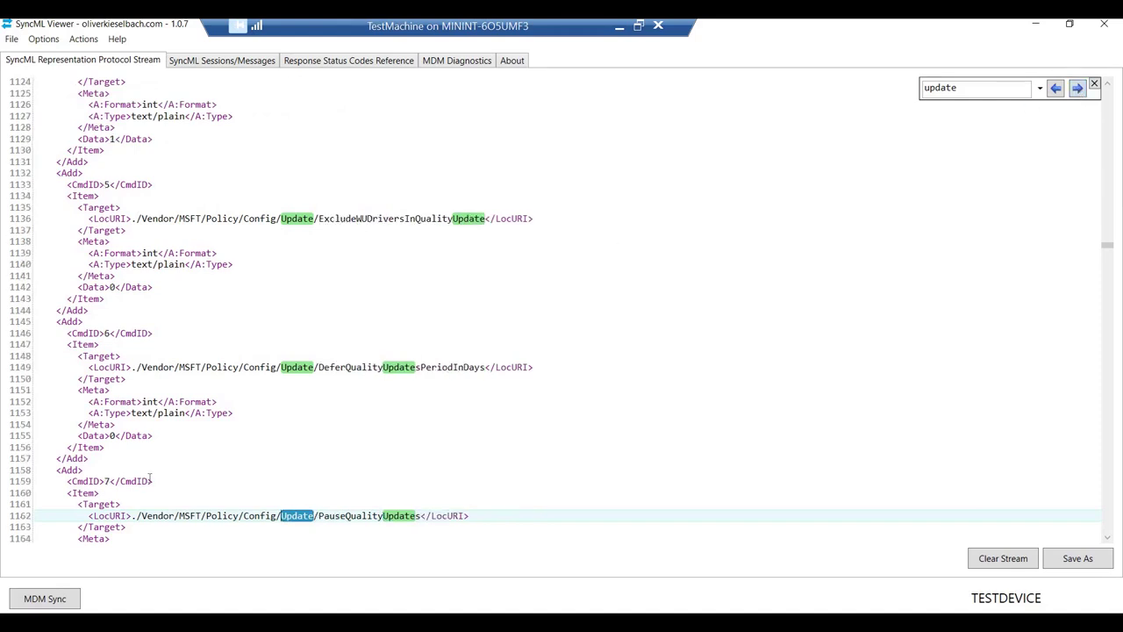
drag(151, 481, 71, 481)
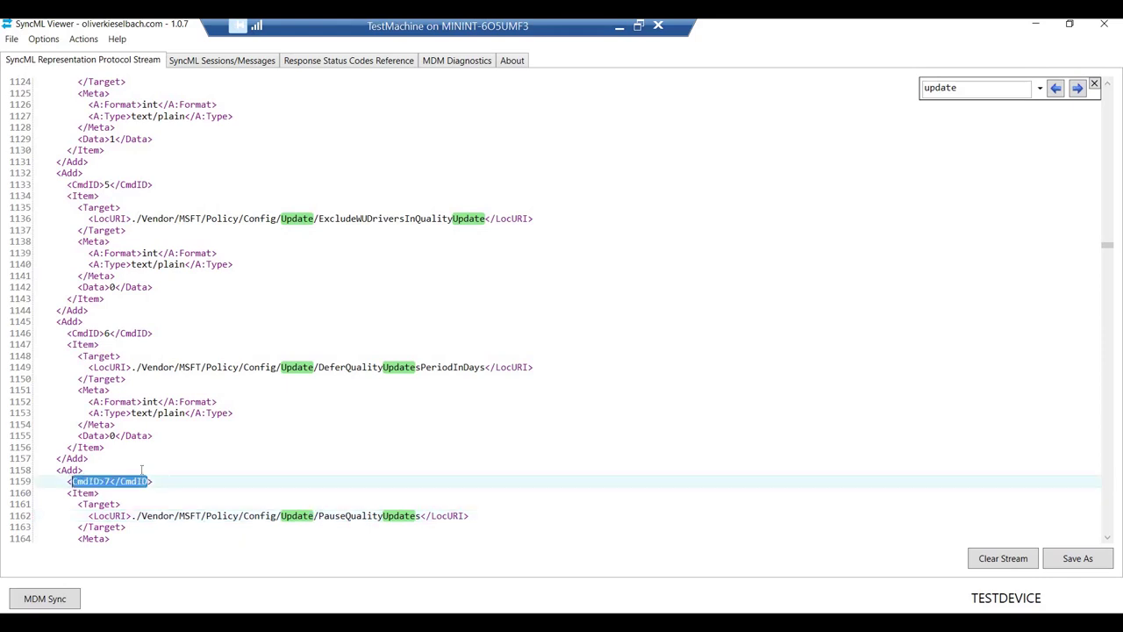
click(1108, 539)
drag(1108, 539, 1108, 543)
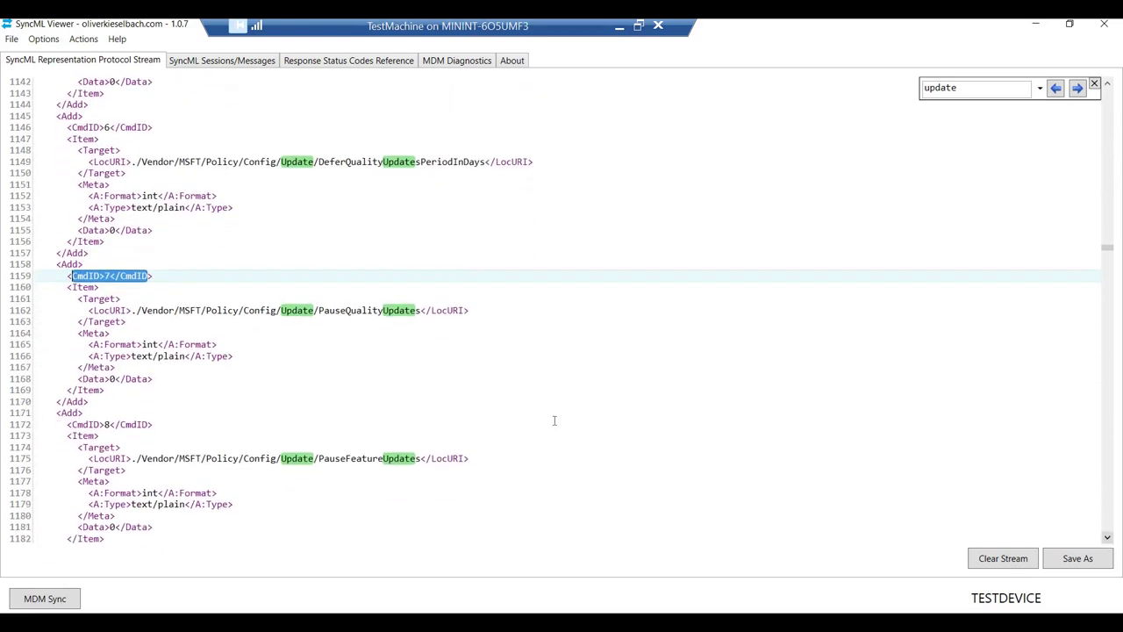
Inspect DeferQualityUpdatesPeriodInDays and its deferral value 0
click(1078, 89)
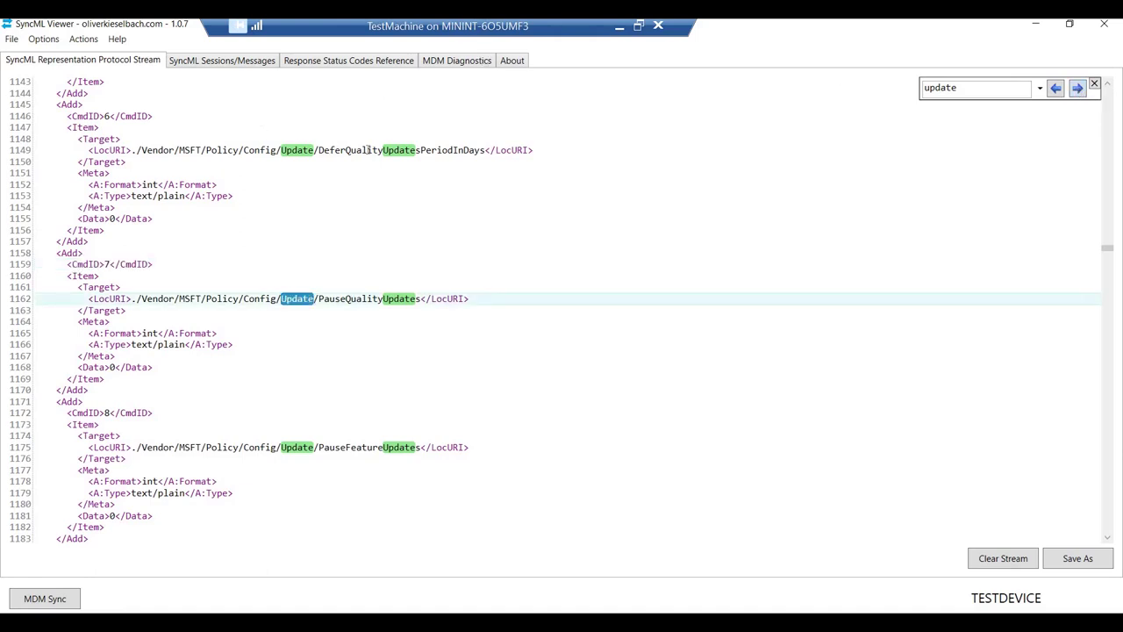
drag(330, 150, 482, 150)
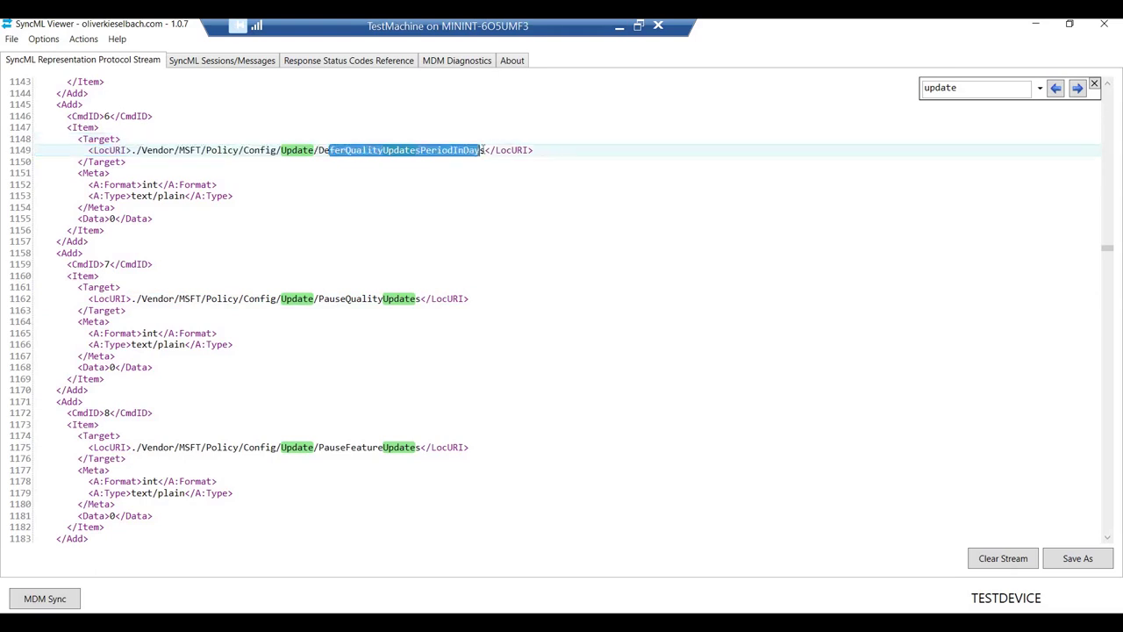
click(317, 150)
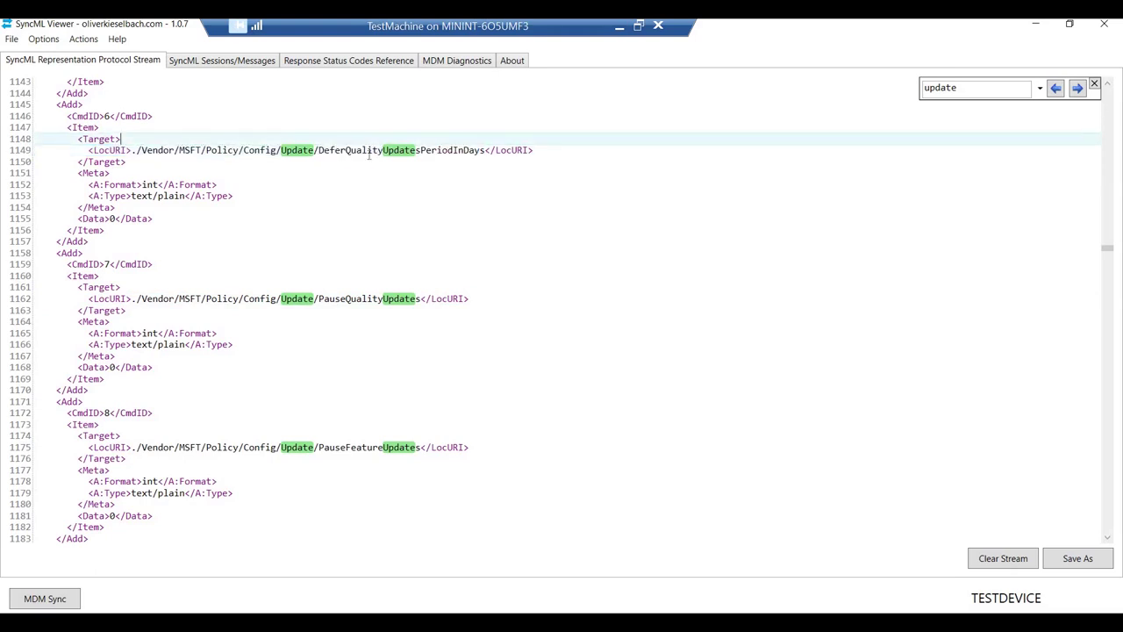
drag(318, 150, 482, 150)
drag(105, 219, 120, 219)
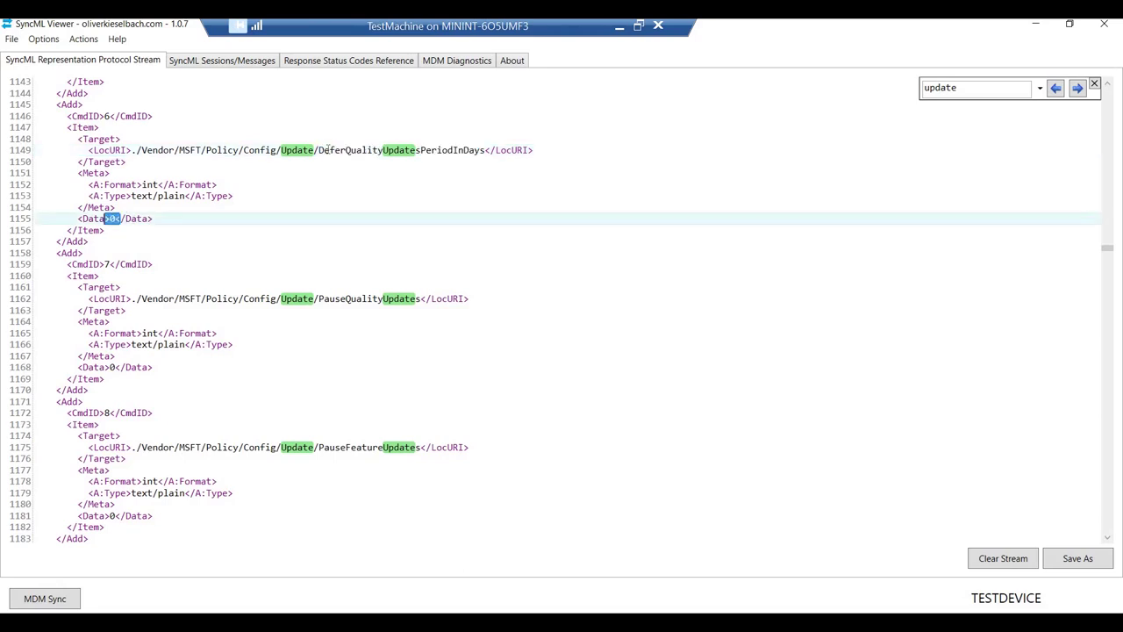
drag(318, 151, 137, 153)
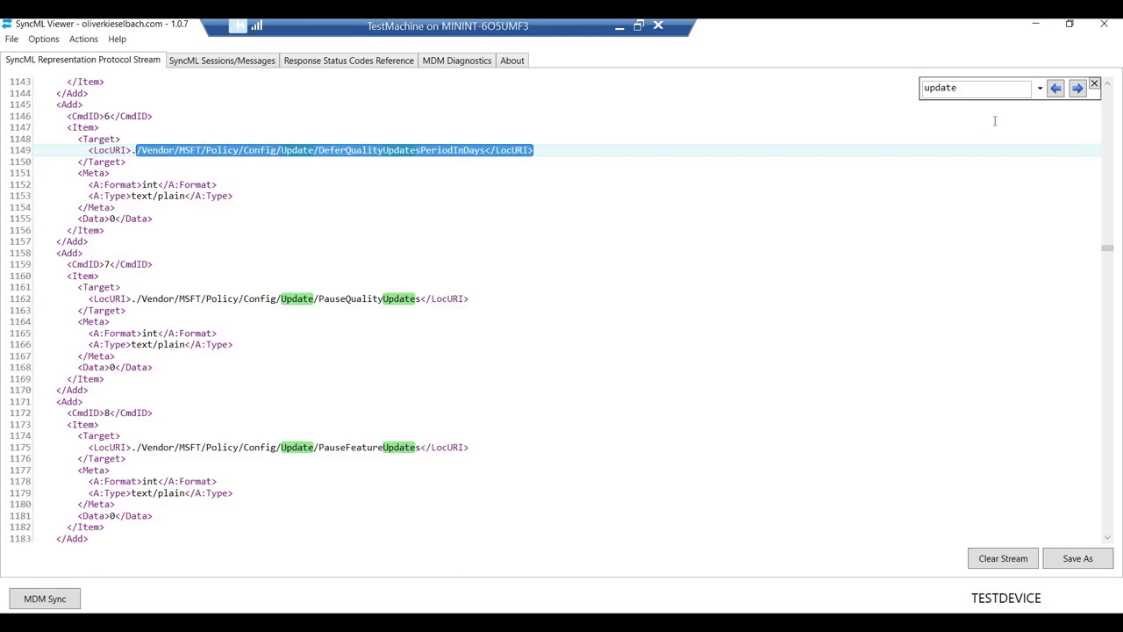
Advance through the feature update entries to ConfigureFeatureUpdateUninstallPeriod with value 10
click(1078, 89)
click(1078, 89)
click(1078, 88)
click(1077, 89)
click(1077, 89)
click(1078, 88)
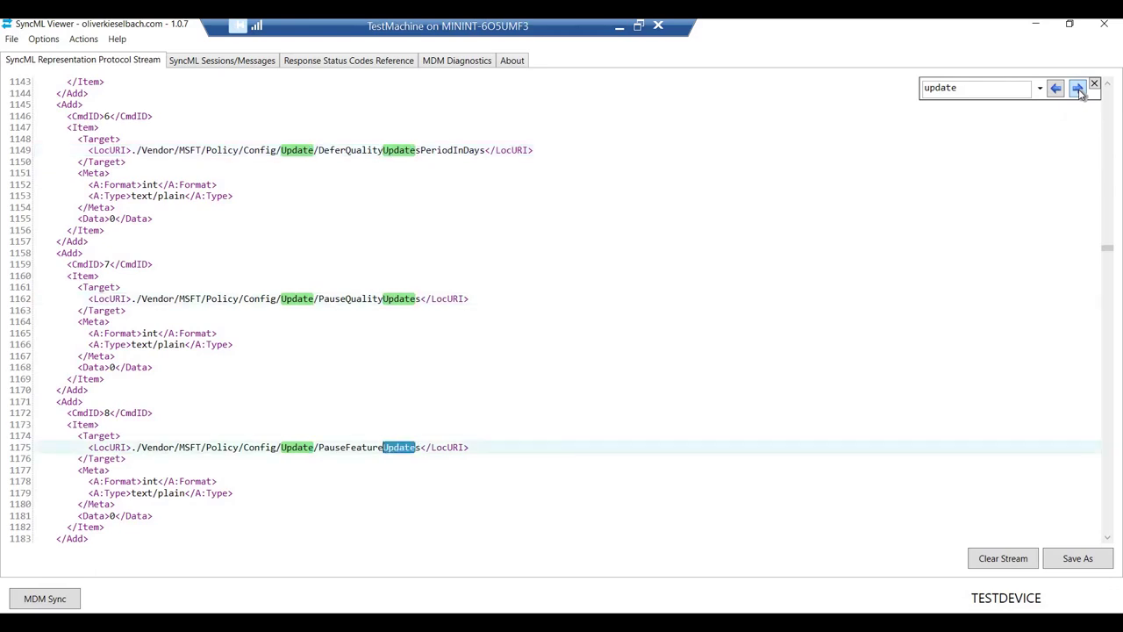
click(1078, 88)
click(1077, 89)
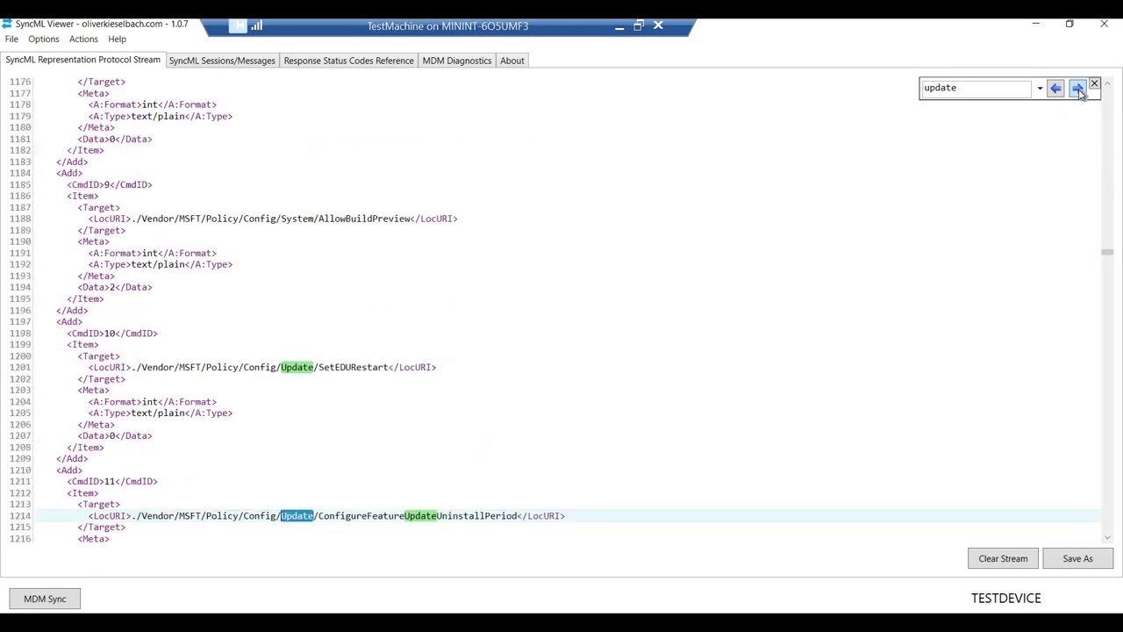
click(1078, 89)
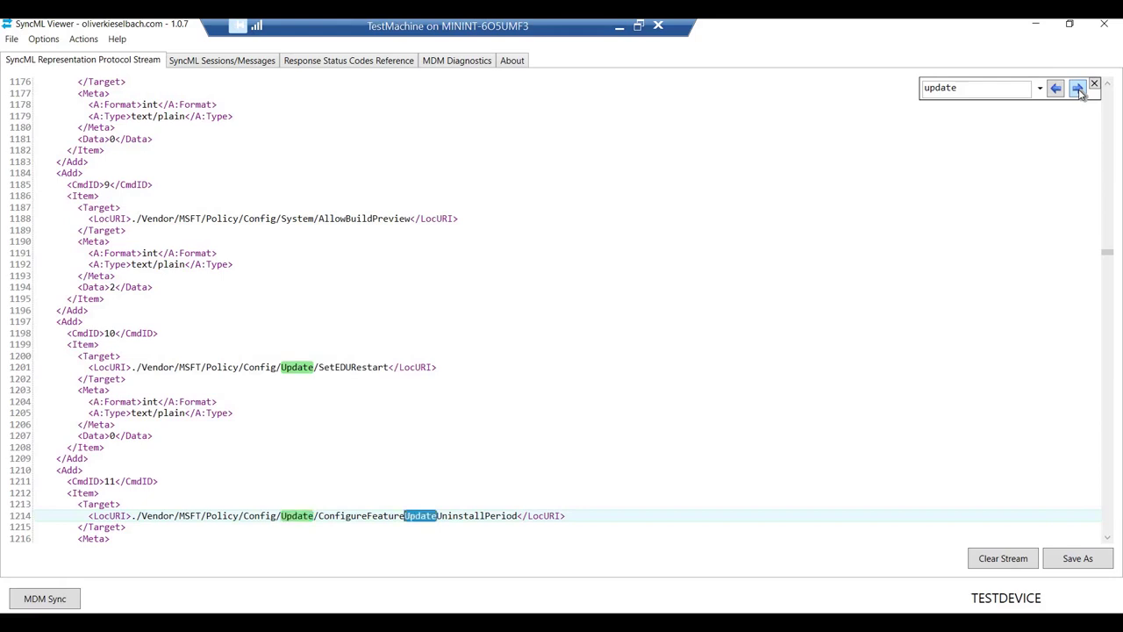
click(1079, 89)
click(1078, 90)
click(1079, 89)
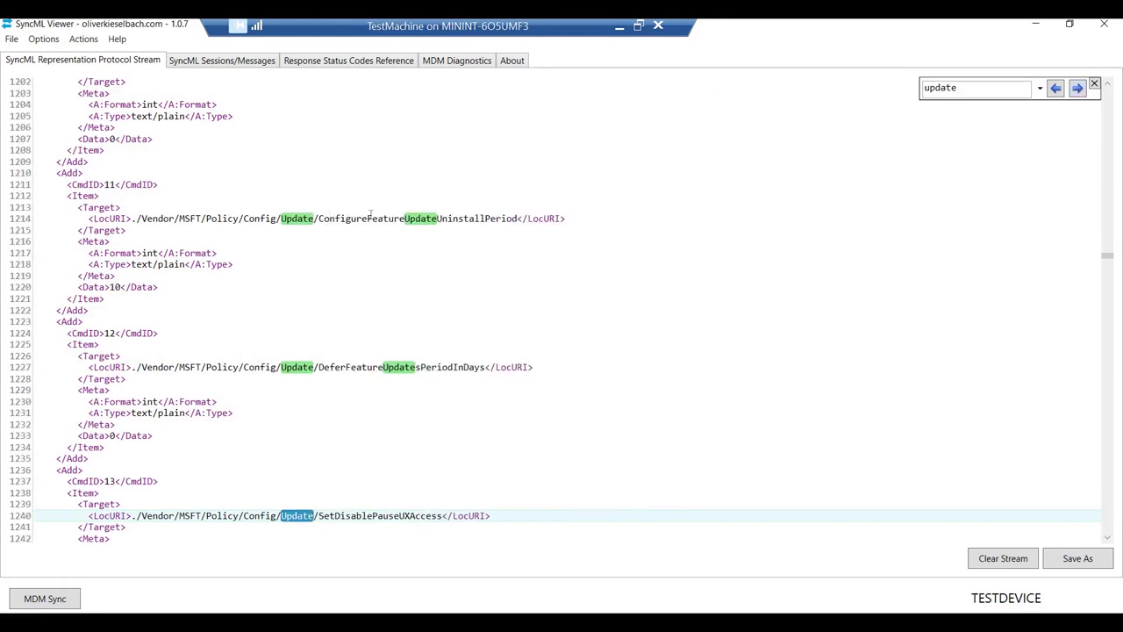
drag(319, 218, 518, 219)
drag(115, 276, 116, 287)
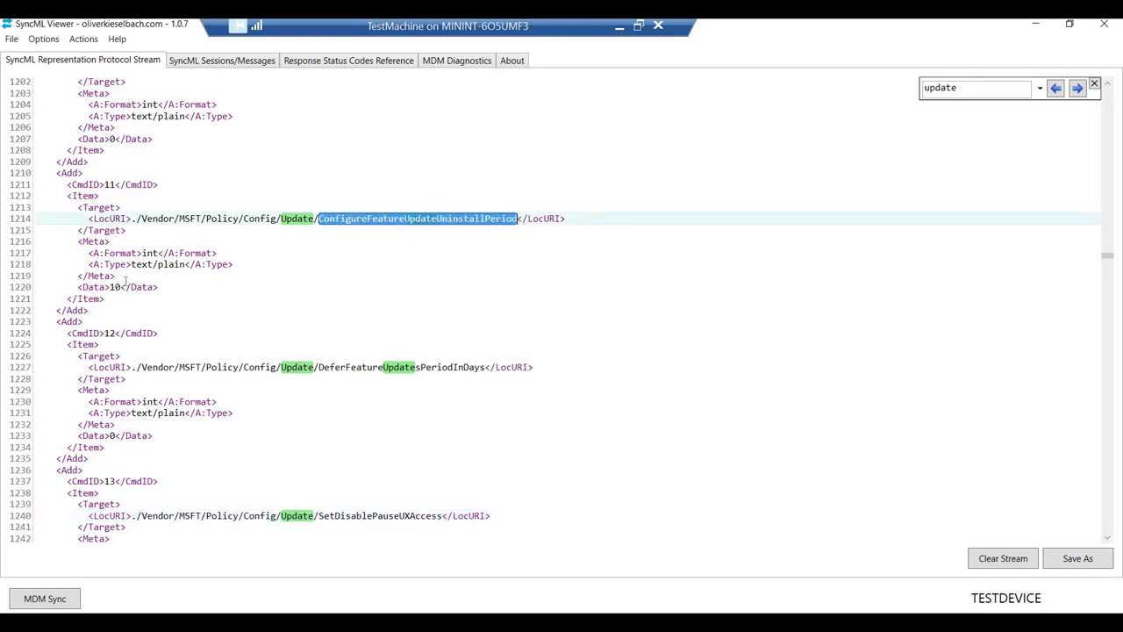
click(619, 27)
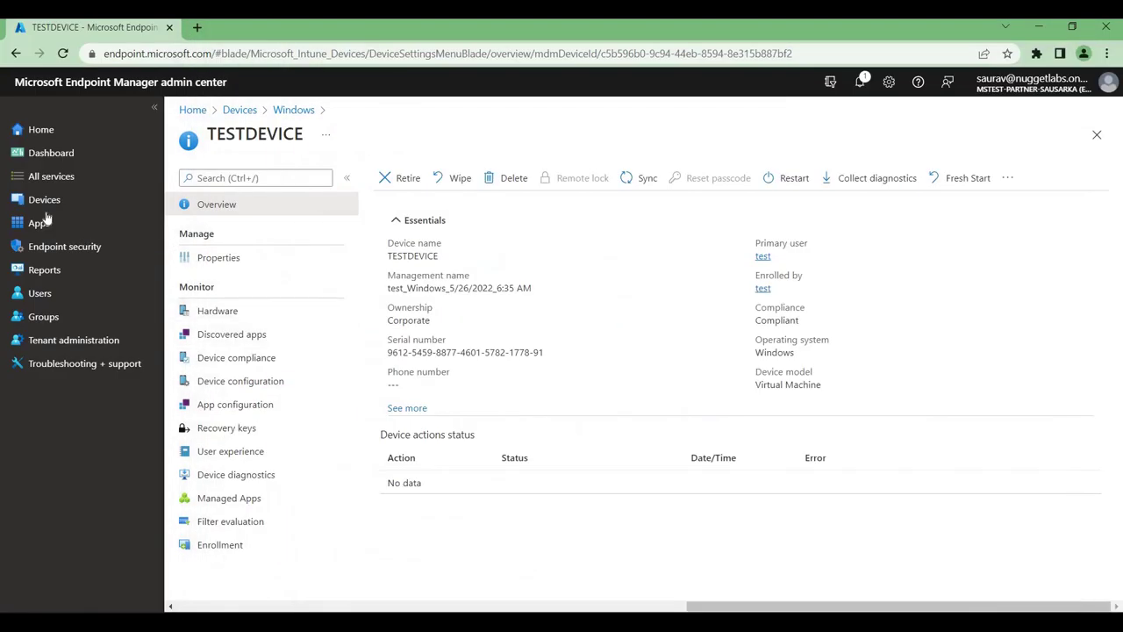
Open DemoUpdateRing1's properties to compare the 10-day feature update uninstall period with SyncML Viewer
click(44, 199)
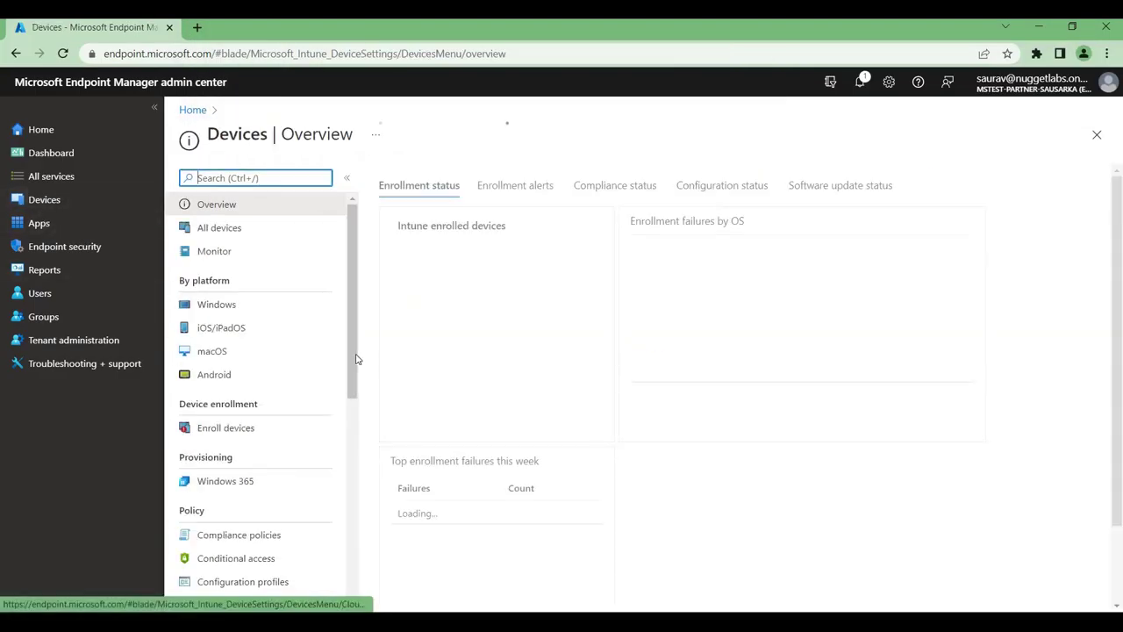
scroll(277, 555, down, 2)
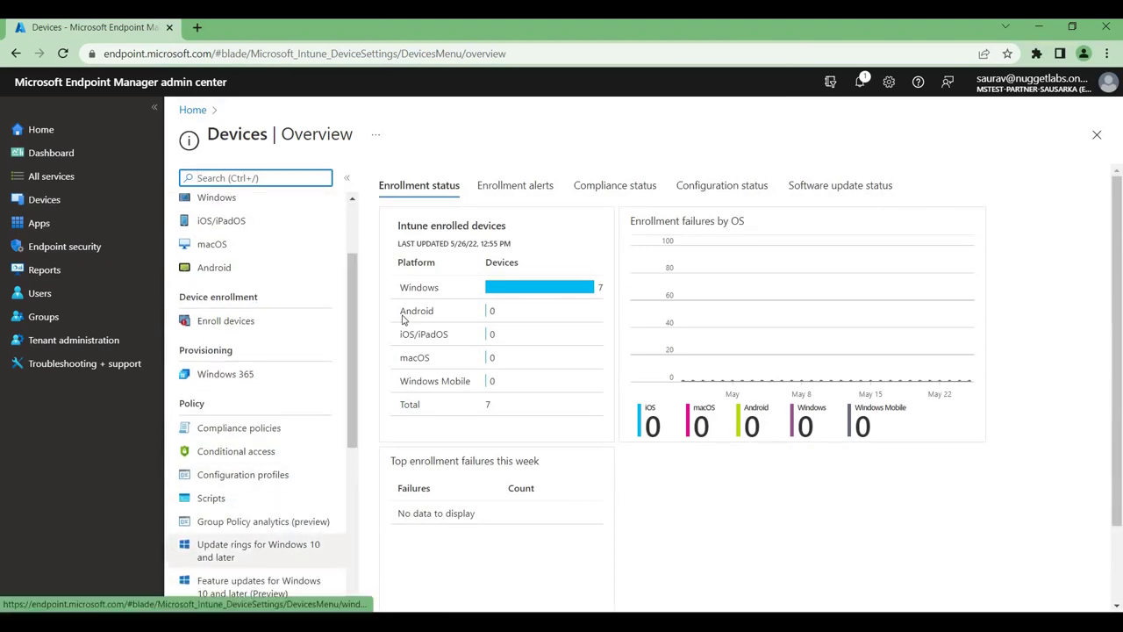
click(277, 555)
click(421, 254)
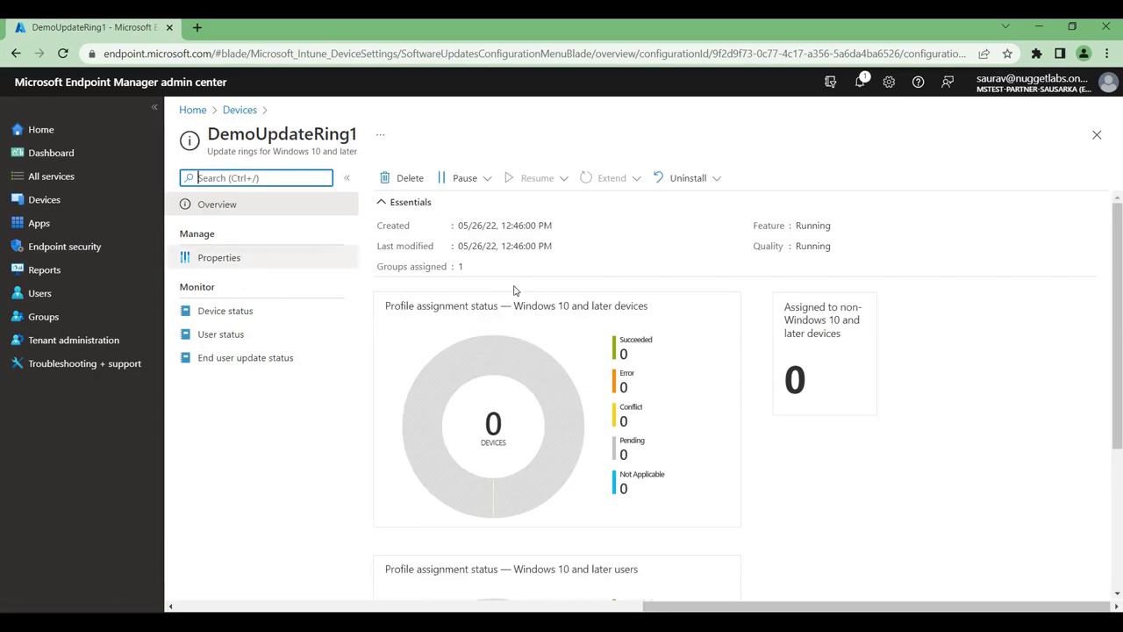
click(243, 263)
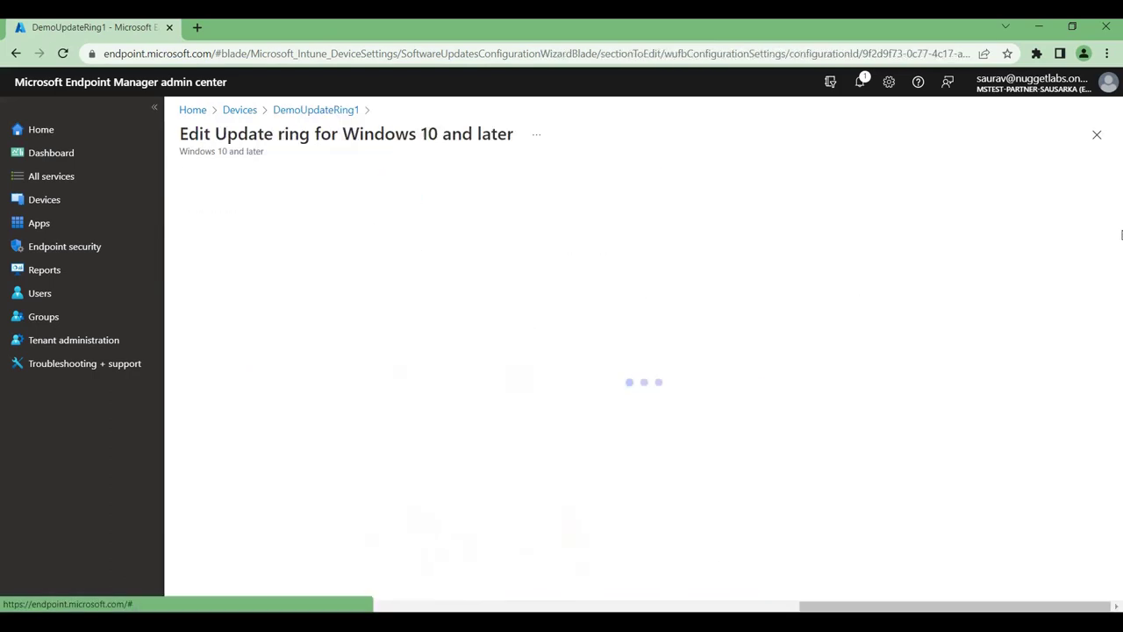
scroll(1121, 338, down, 1)
scroll(1121, 338, down, 2)
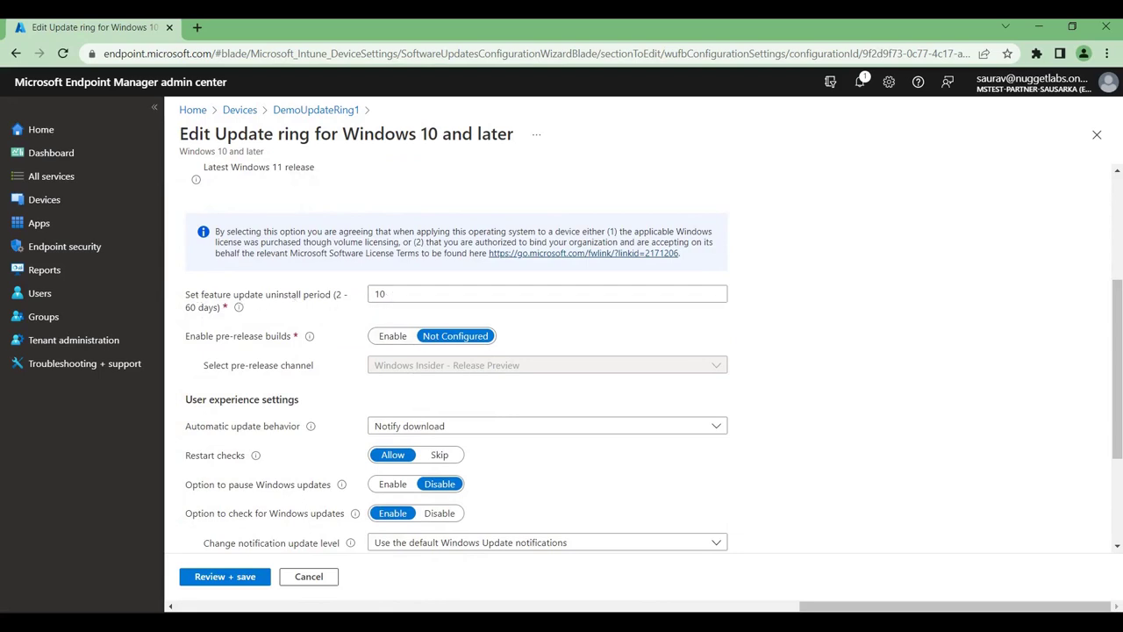
click(517, 610)
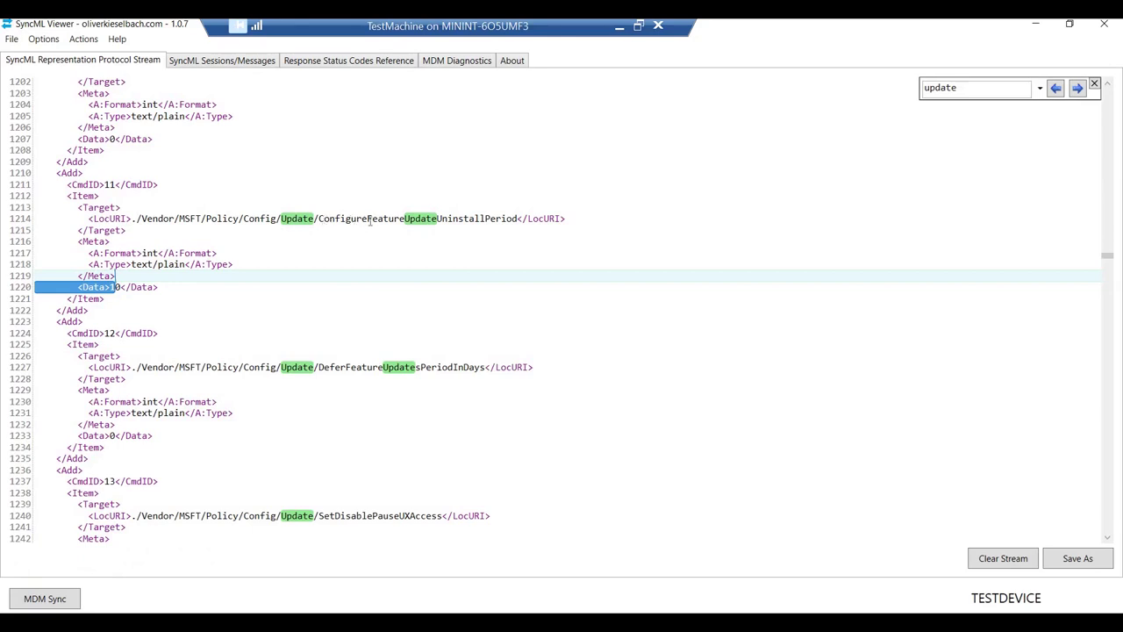
Confirm ConfigureFeatureUpdateUninstallPeriod is 10, then page through the 'update' matches to the deadline entries
drag(518, 219, 372, 219)
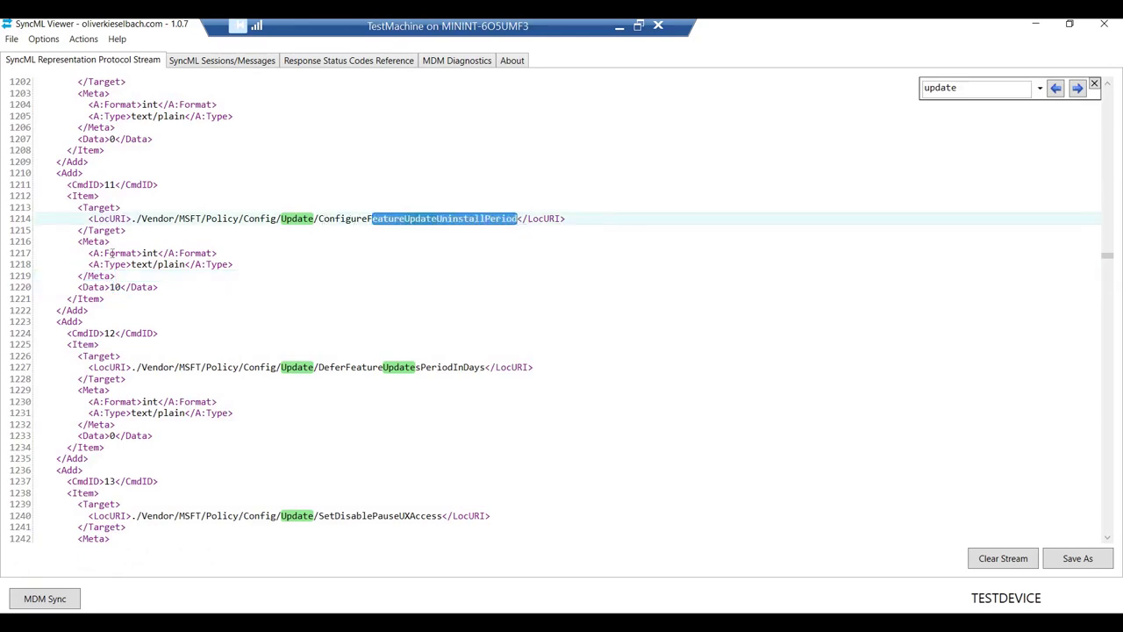
double_click(114, 287)
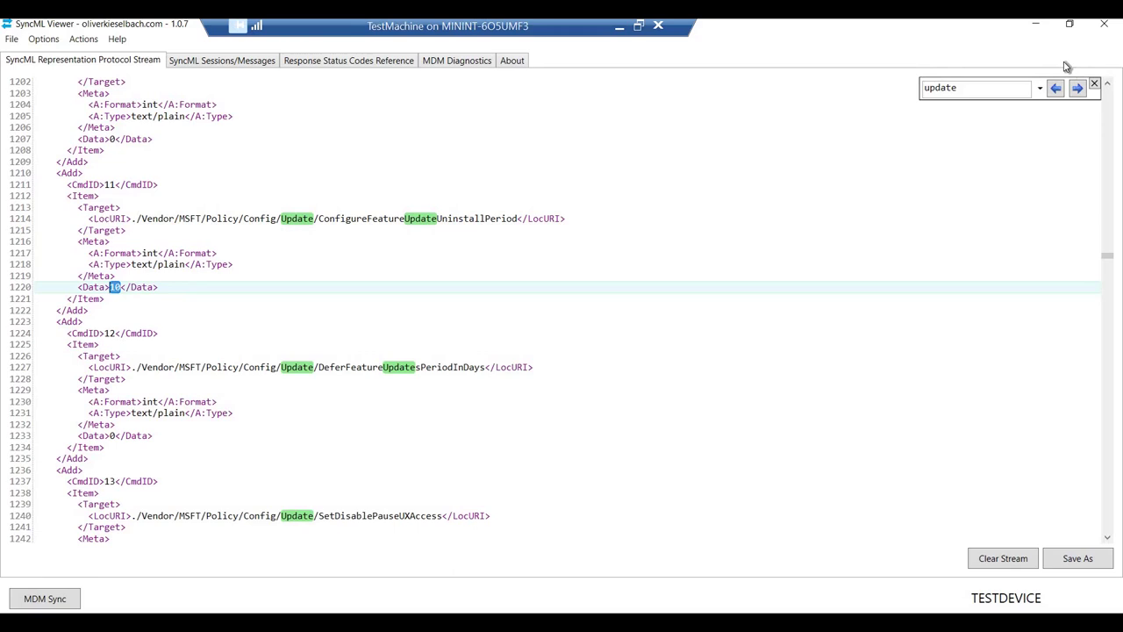
click(1079, 88)
click(1078, 89)
click(1078, 88)
click(1079, 89)
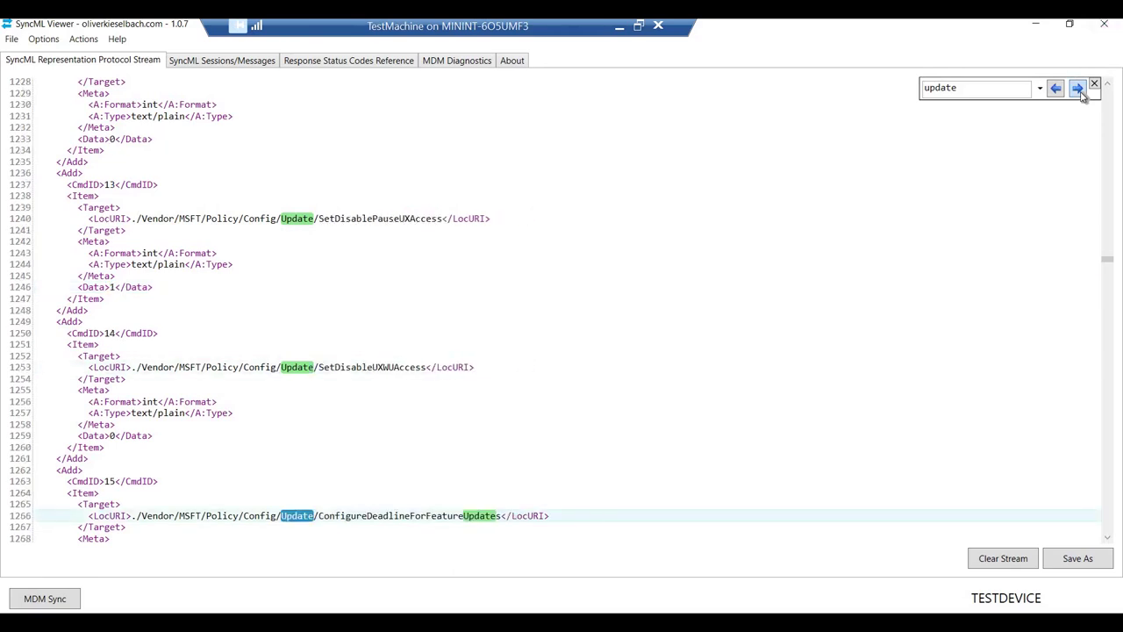
click(1079, 89)
click(1078, 88)
click(1079, 89)
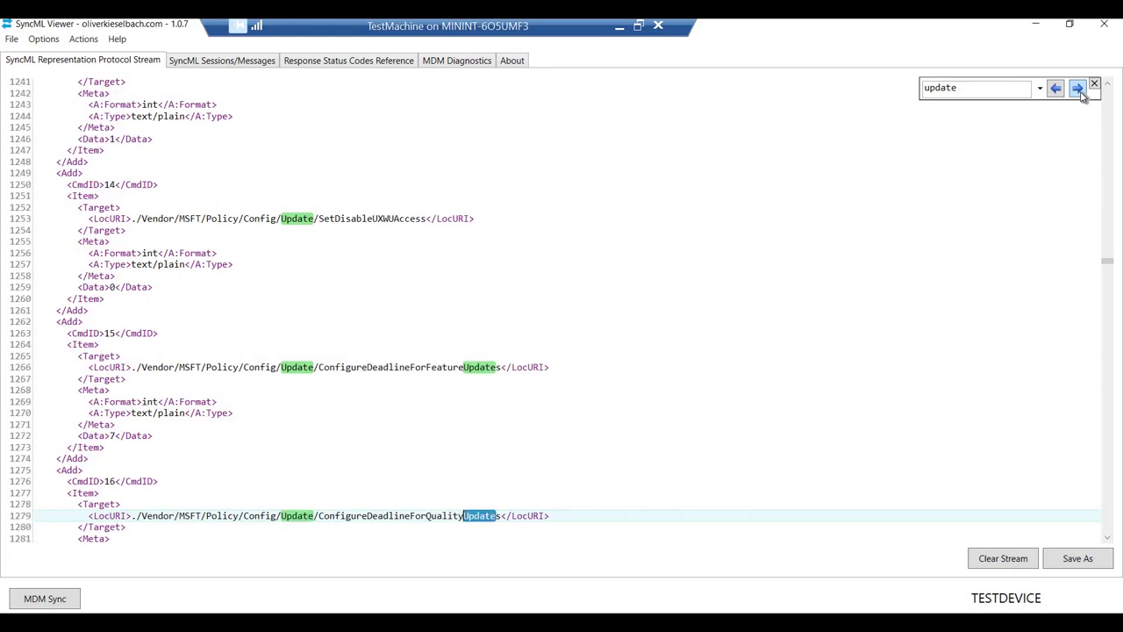
click(1079, 89)
click(1078, 89)
click(1081, 91)
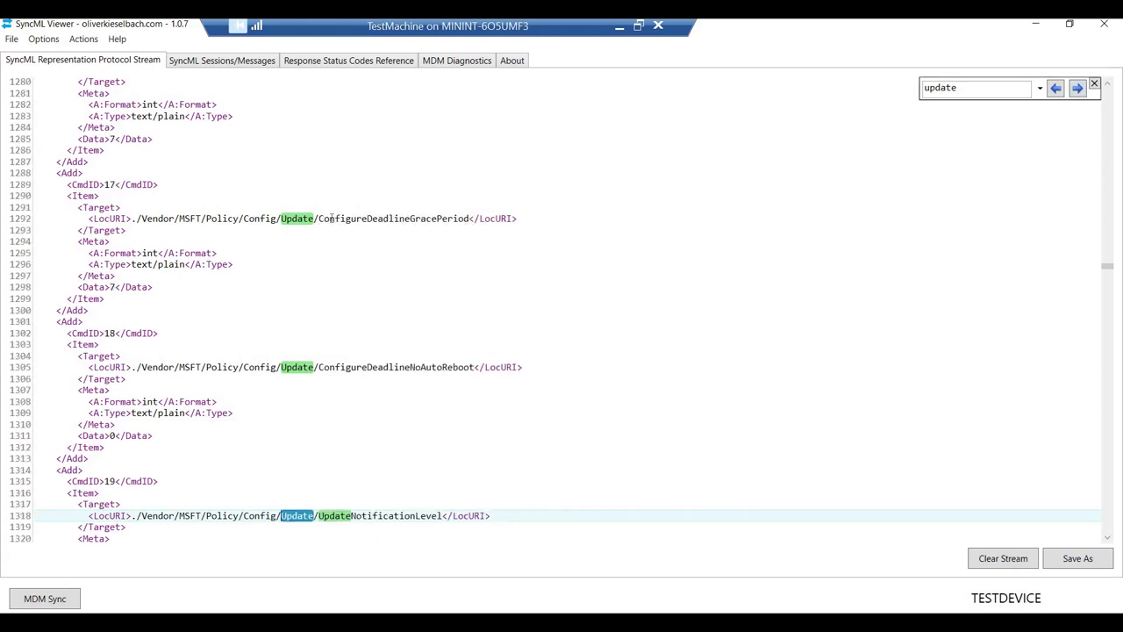
Highlight ConfigureDeadlineGracePeriod with value 7, then advance to ConfigureDeadlineNoAutoReboot
drag(321, 219, 471, 219)
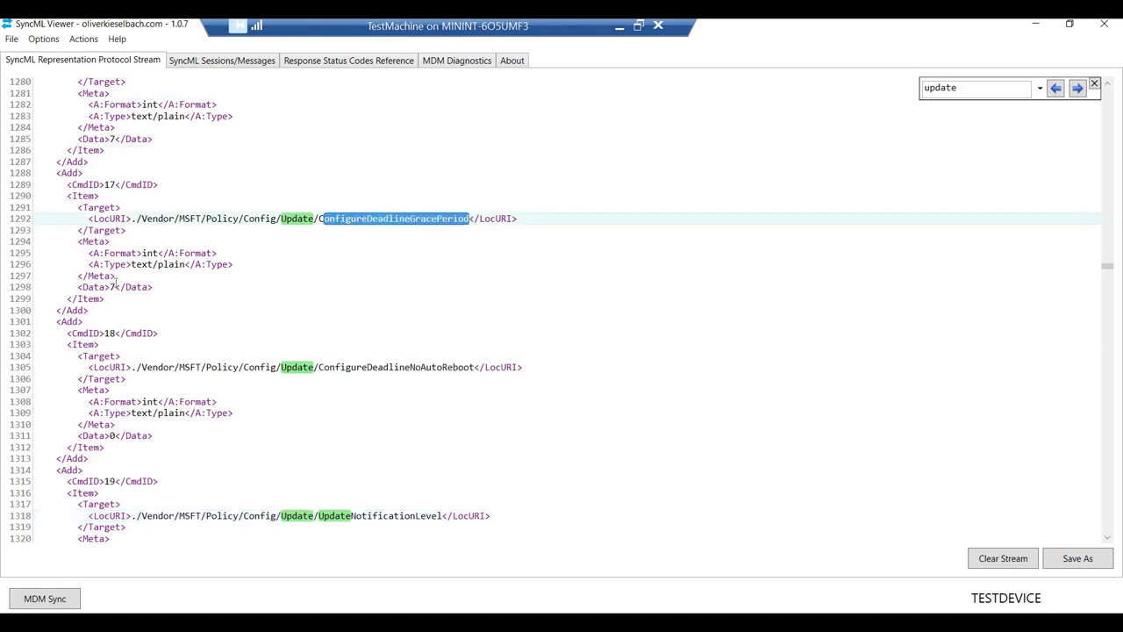
double_click(112, 287)
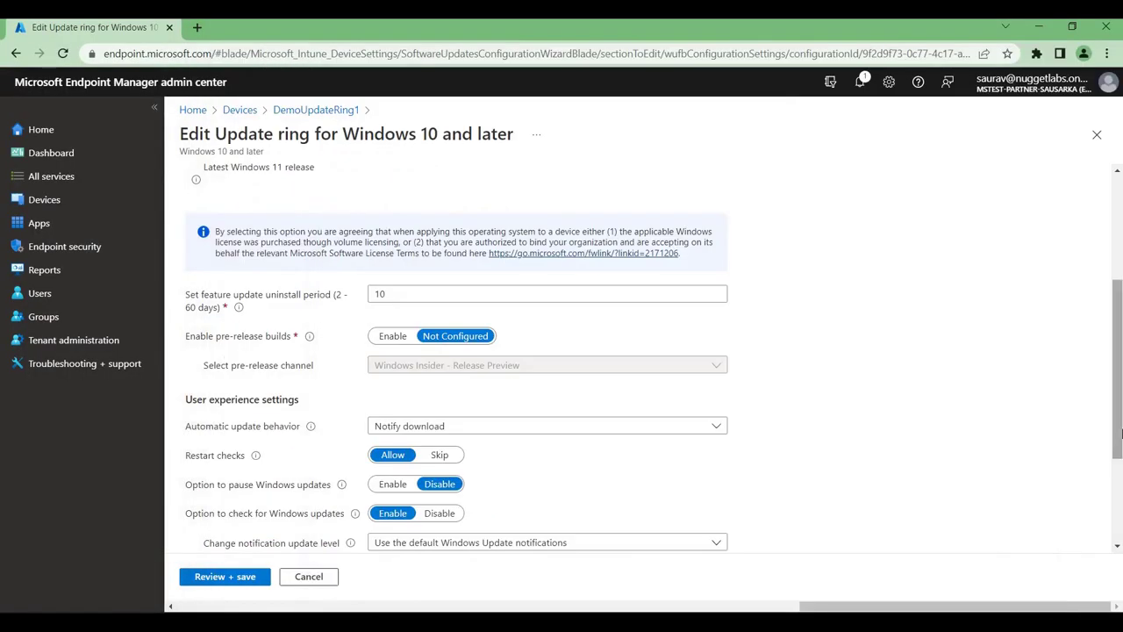
scroll(1121, 431, down, 2)
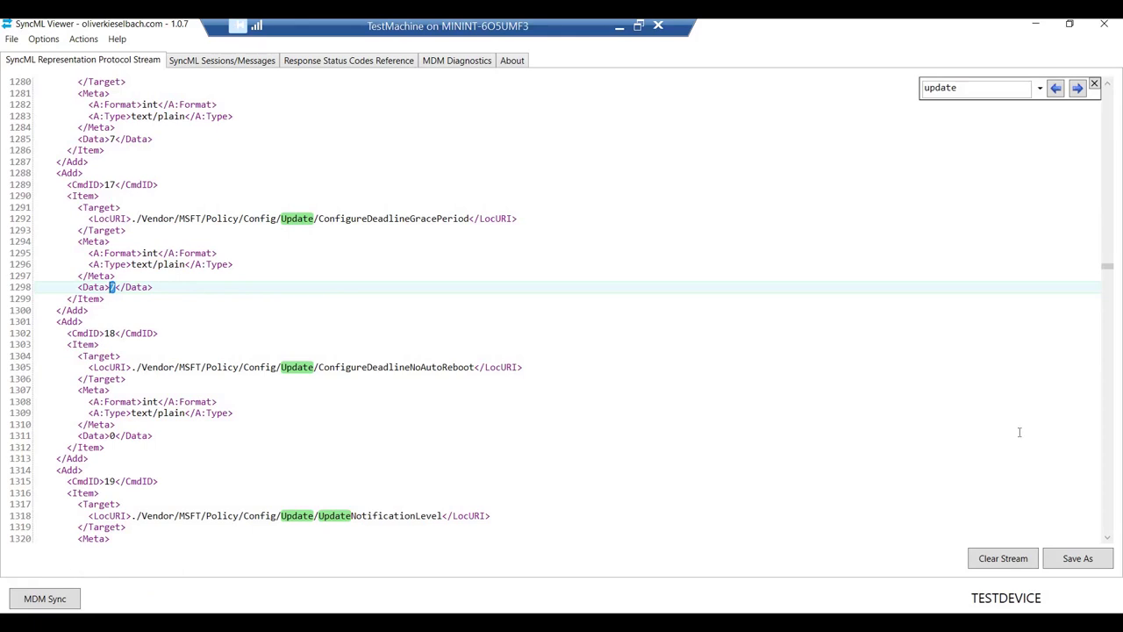
click(1081, 91)
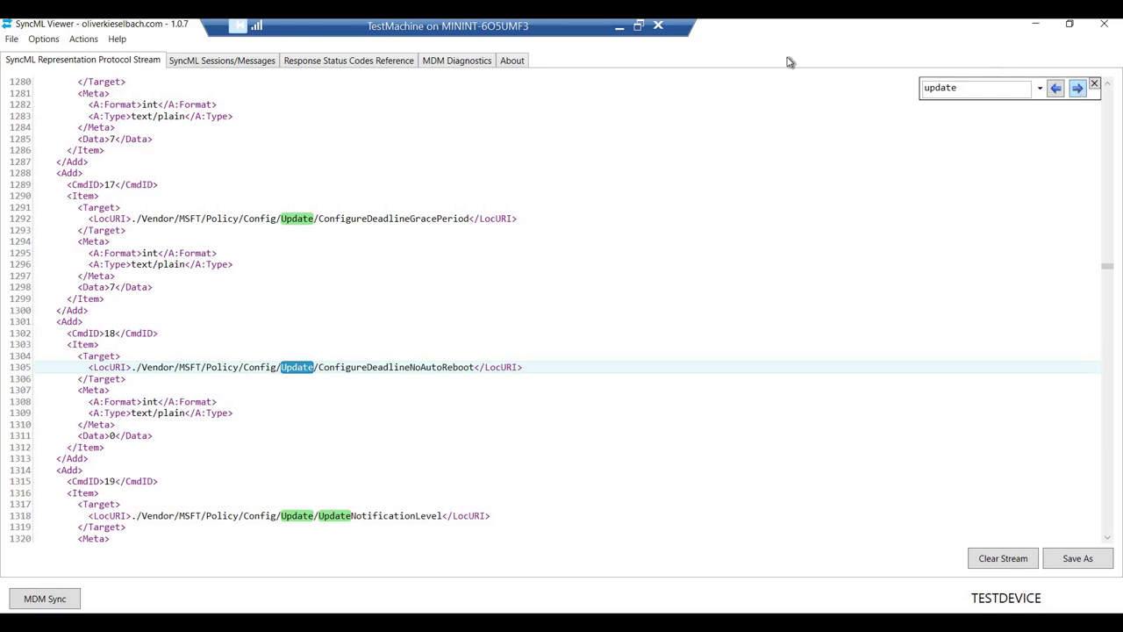
Close SyncML Viewer and view the work account's management info, with Update among its policies
click(1097, 31)
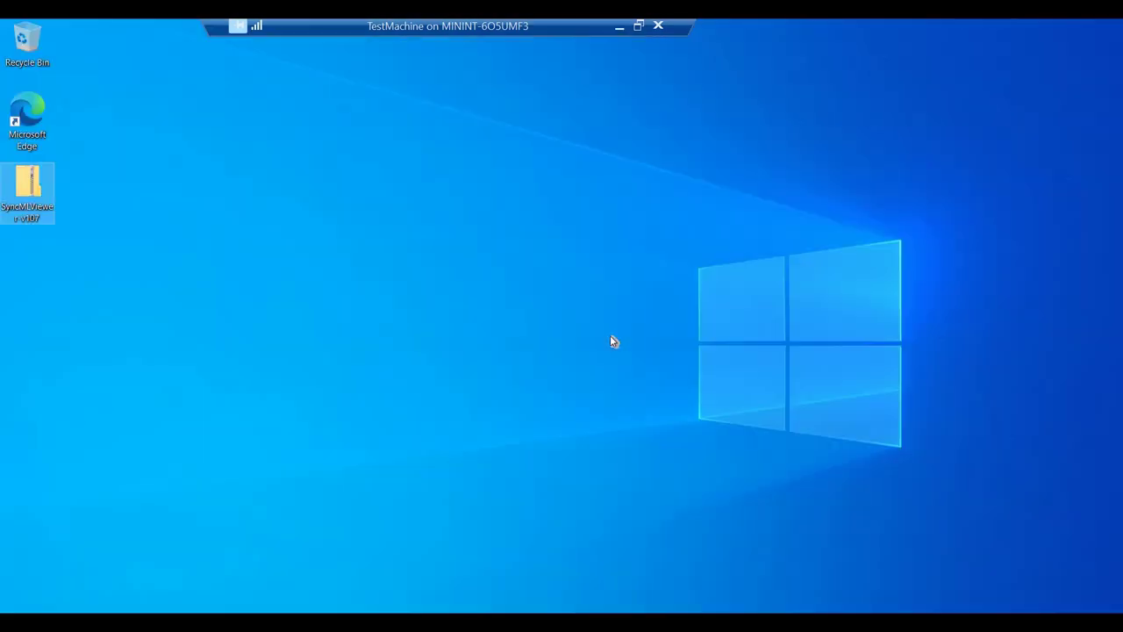
key(super)
click(17, 565)
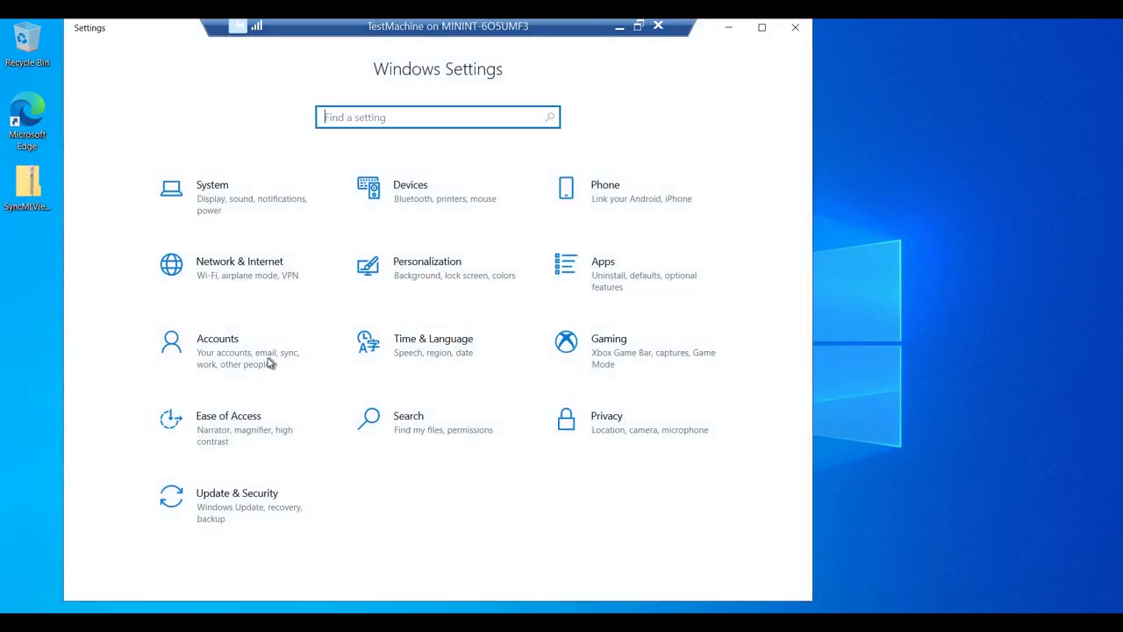
click(172, 342)
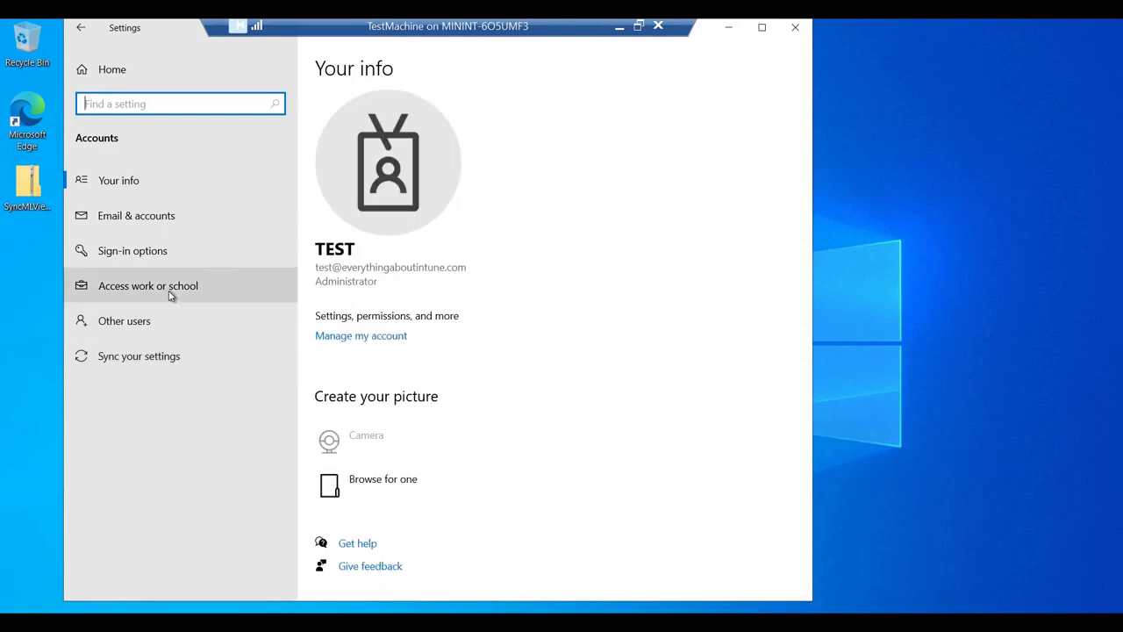
click(171, 292)
click(492, 244)
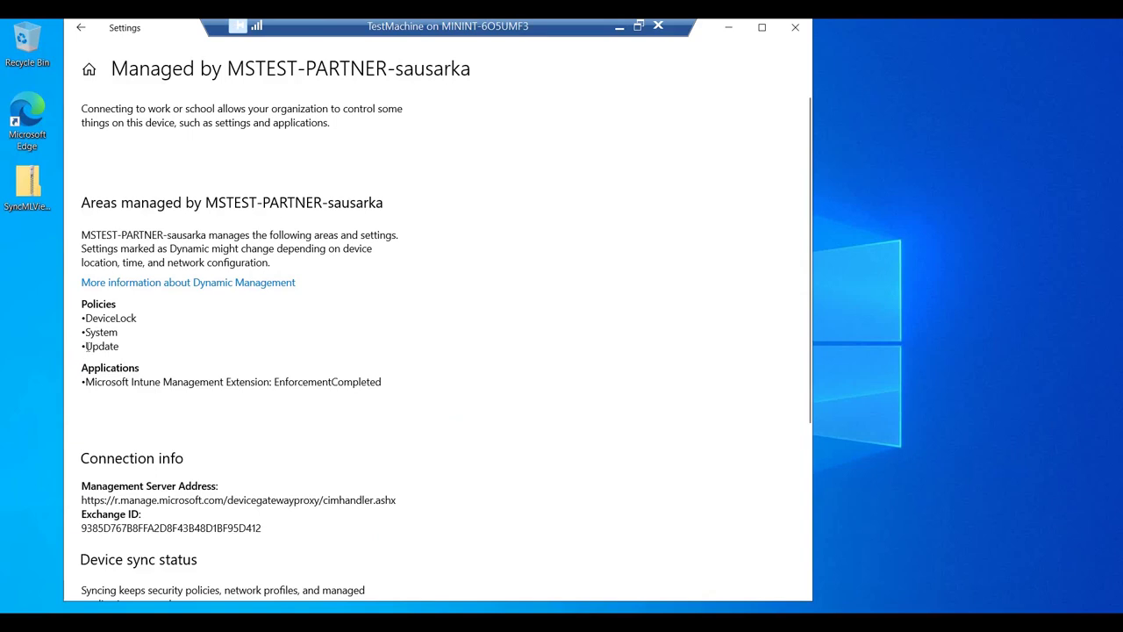
double_click(117, 347)
Create the advanced diagnostic report and export the management log files
scroll(808, 364, down, 3)
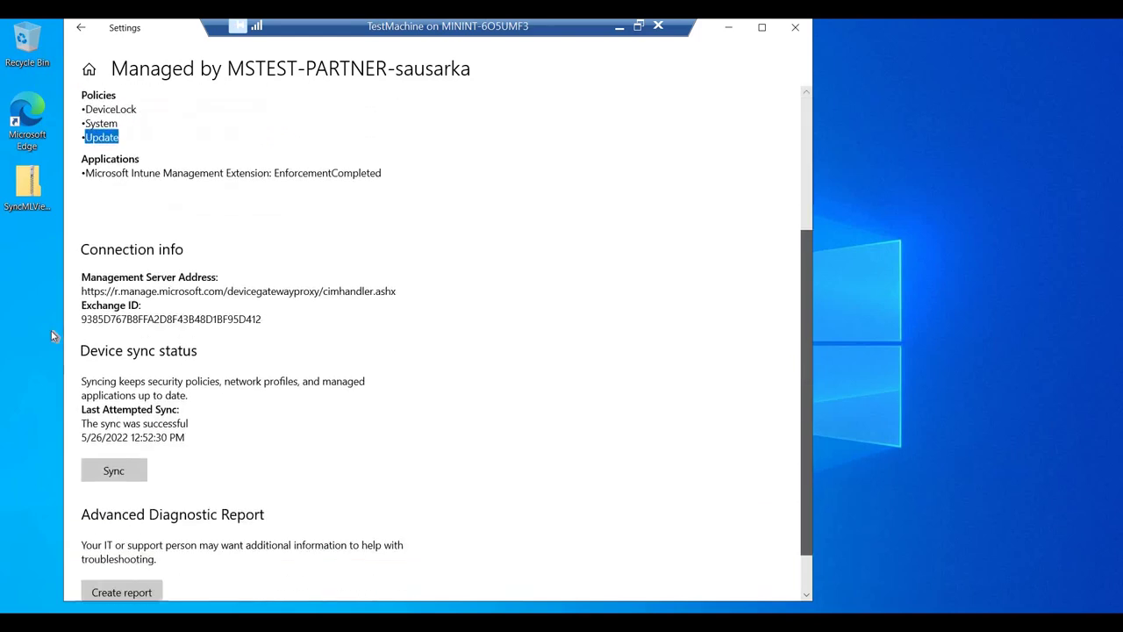
click(110, 539)
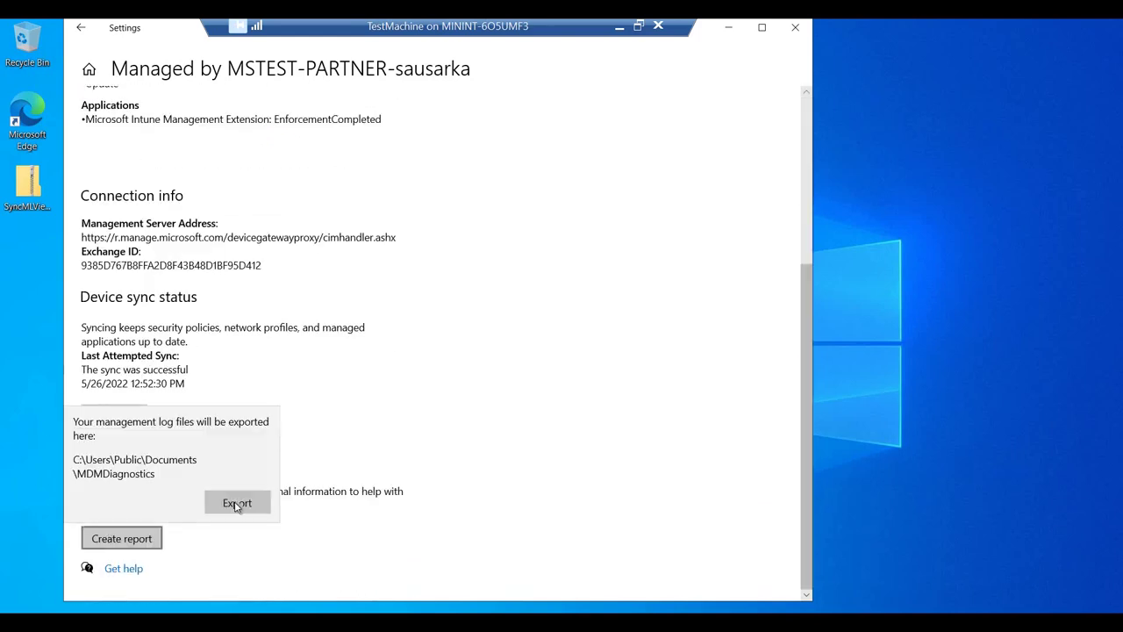
click(236, 506)
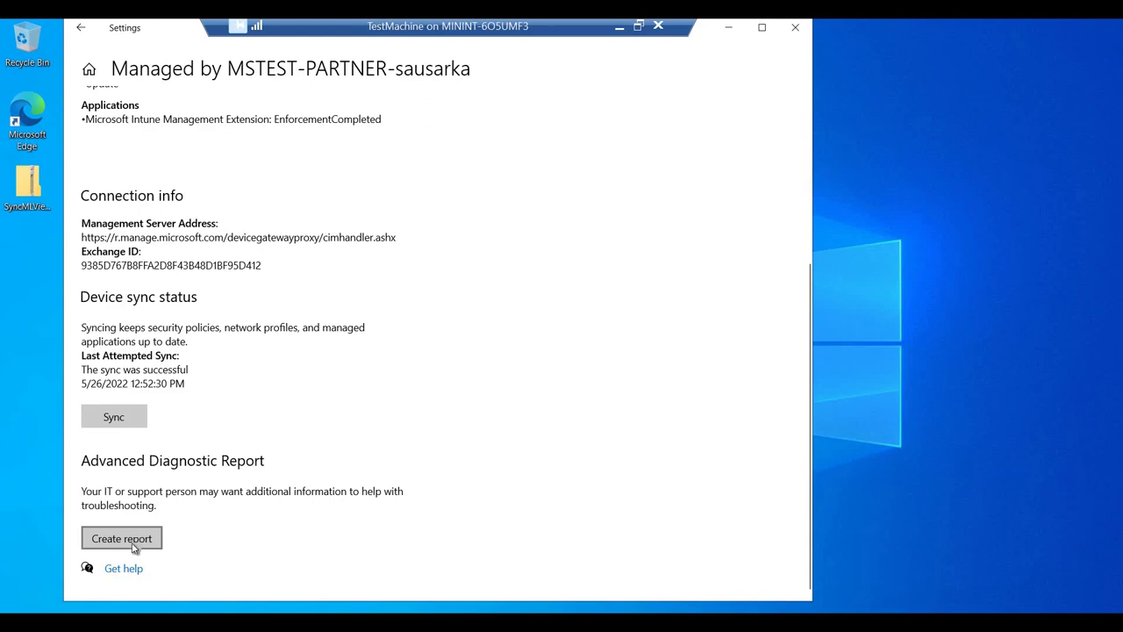
click(134, 548)
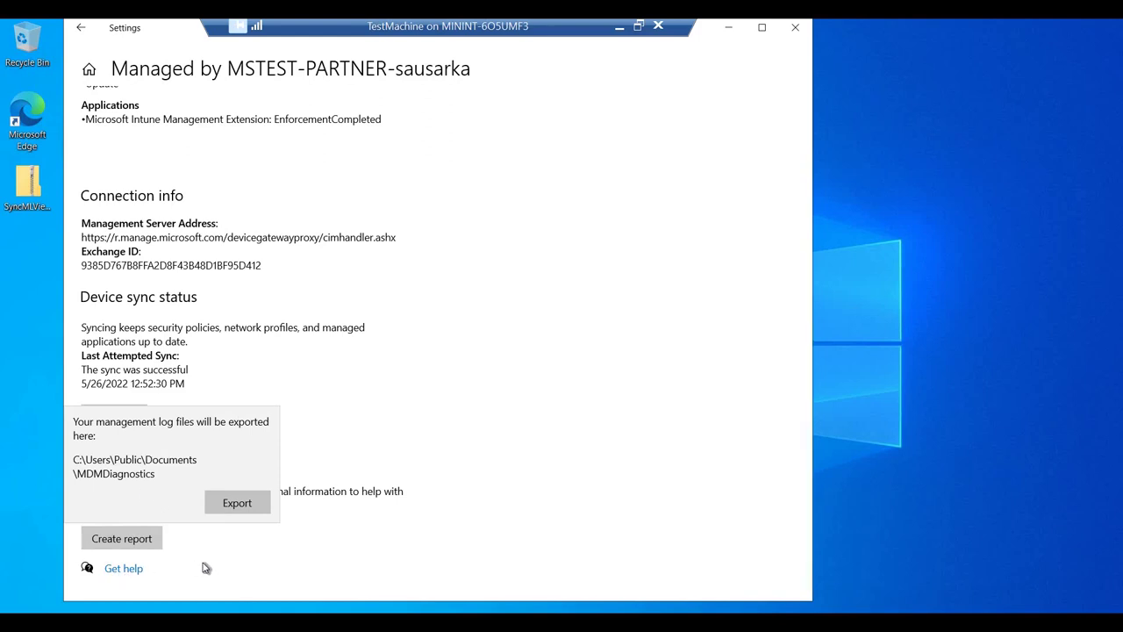
key(super+r)
Open MDMDiagReport from C:\Users\Public\Documents\MDMDiagnostics in the browser
key(Return)
double_click(325, 344)
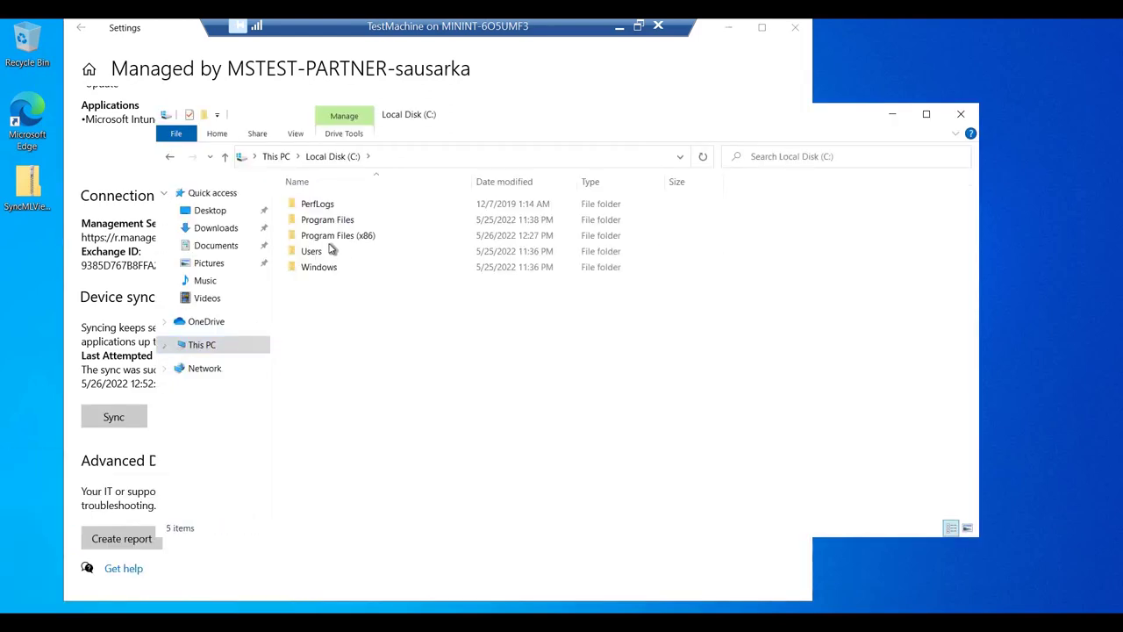
click(338, 209)
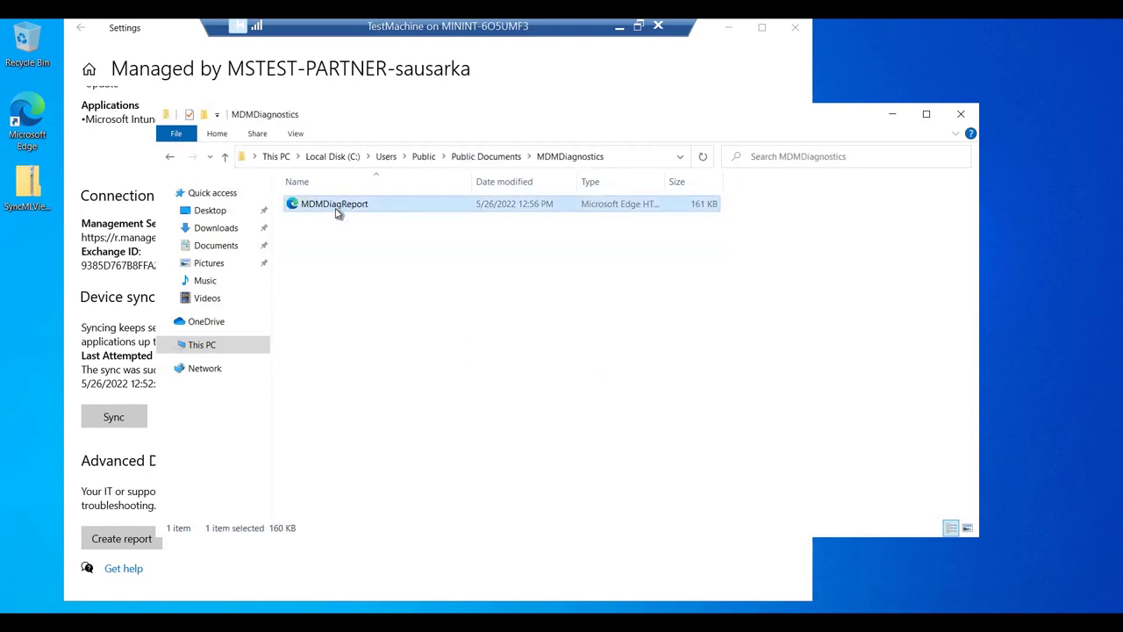
double_click(338, 211)
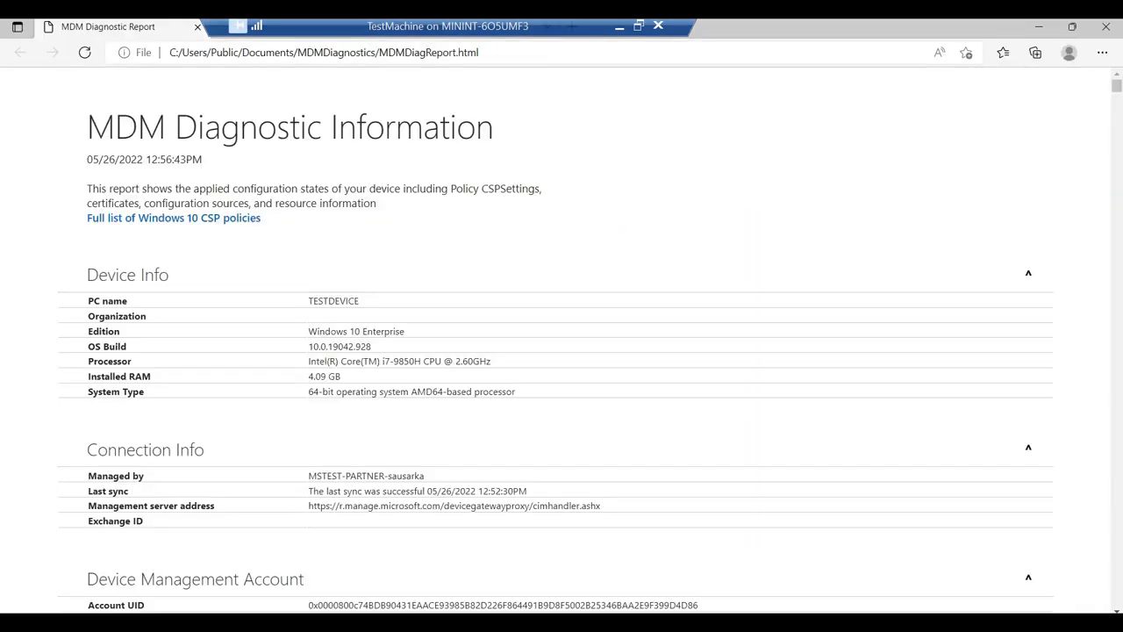
Locate the Update policies and highlight ConfigureFeatureUpdateUninstallPeriod with value 10
scroll(561, 351, down, 10)
scroll(556, 341, down, 7)
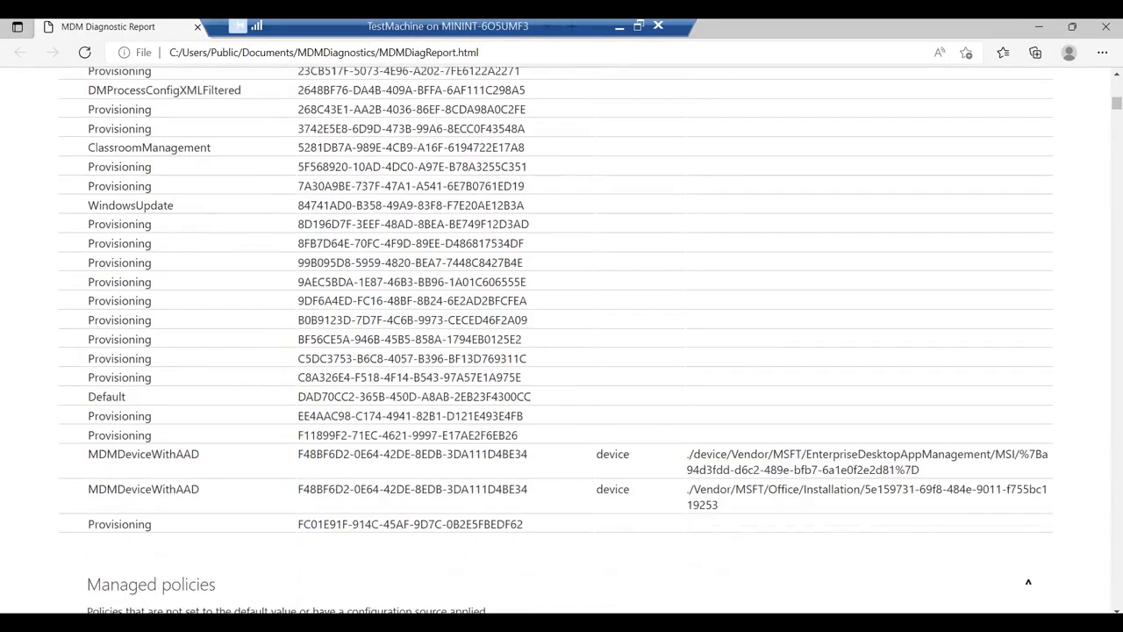
scroll(557, 341, down, 3)
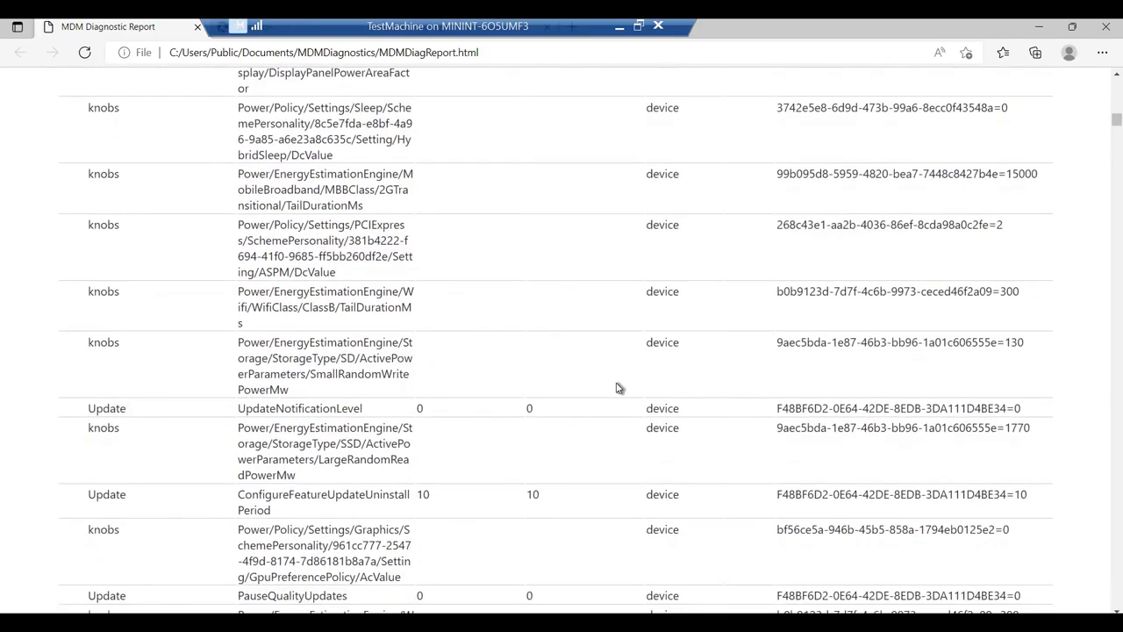
double_click(83, 409)
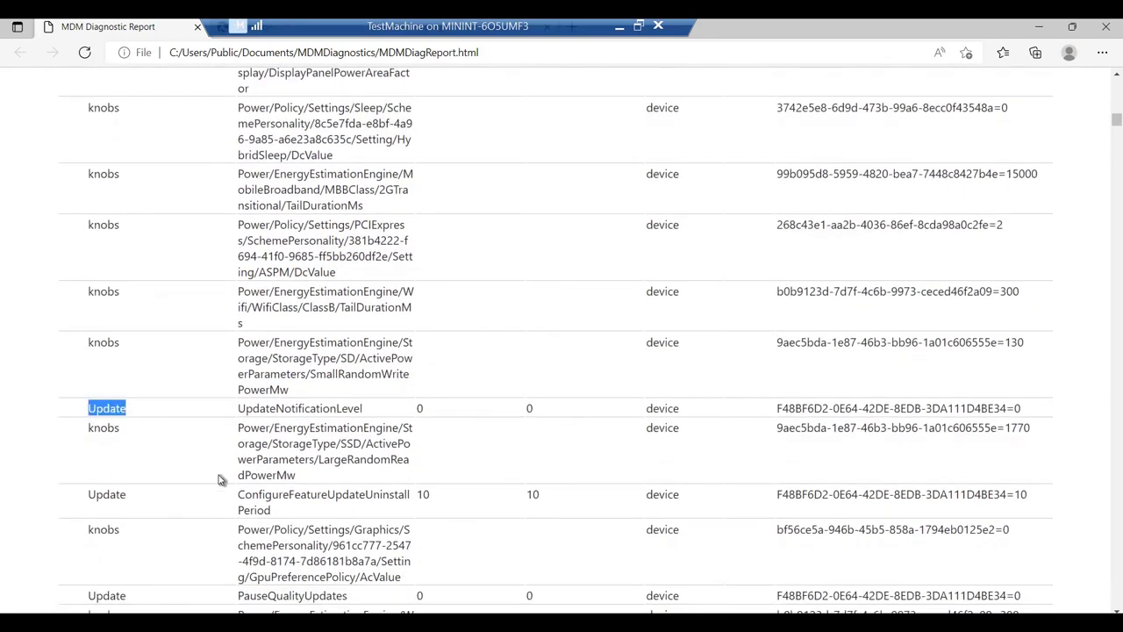
drag(181, 468, 360, 514)
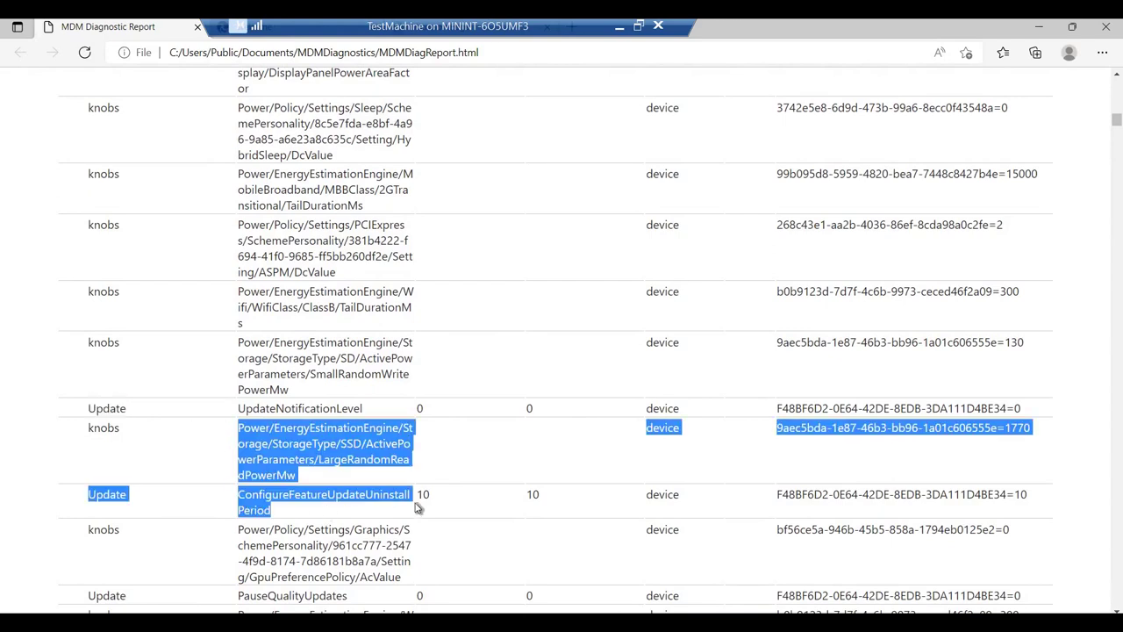
click(449, 502)
drag(419, 497, 561, 500)
double_click(531, 496)
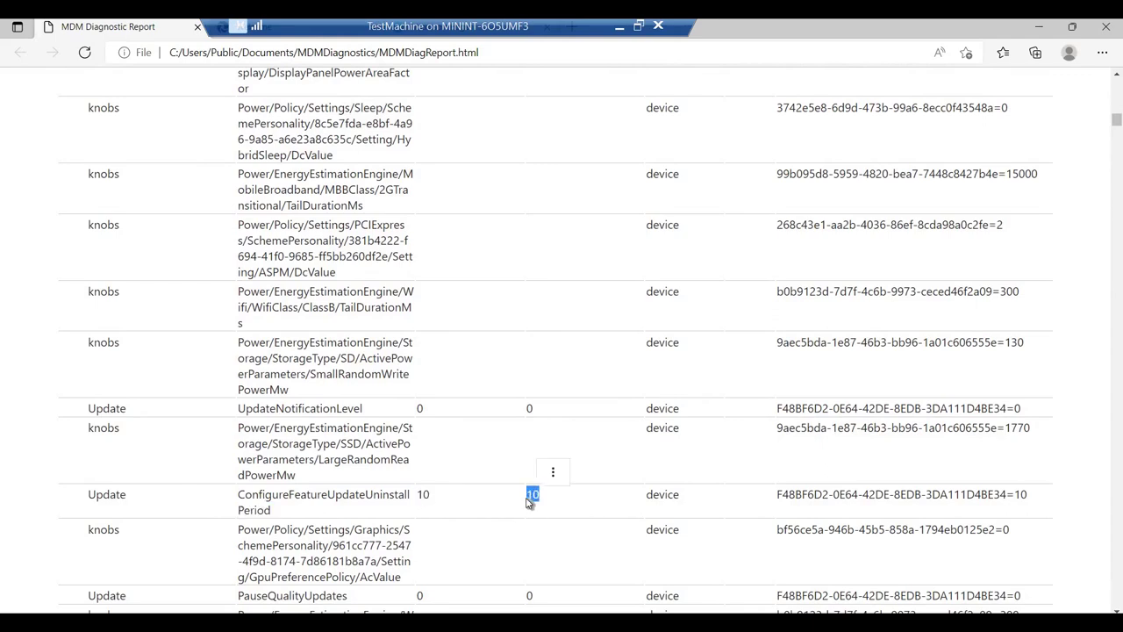
Review further Update rows, highlighting PauseQualityUpdates and ConfigureDeadlineForQualityUpdates
scroll(478, 477, down, 2)
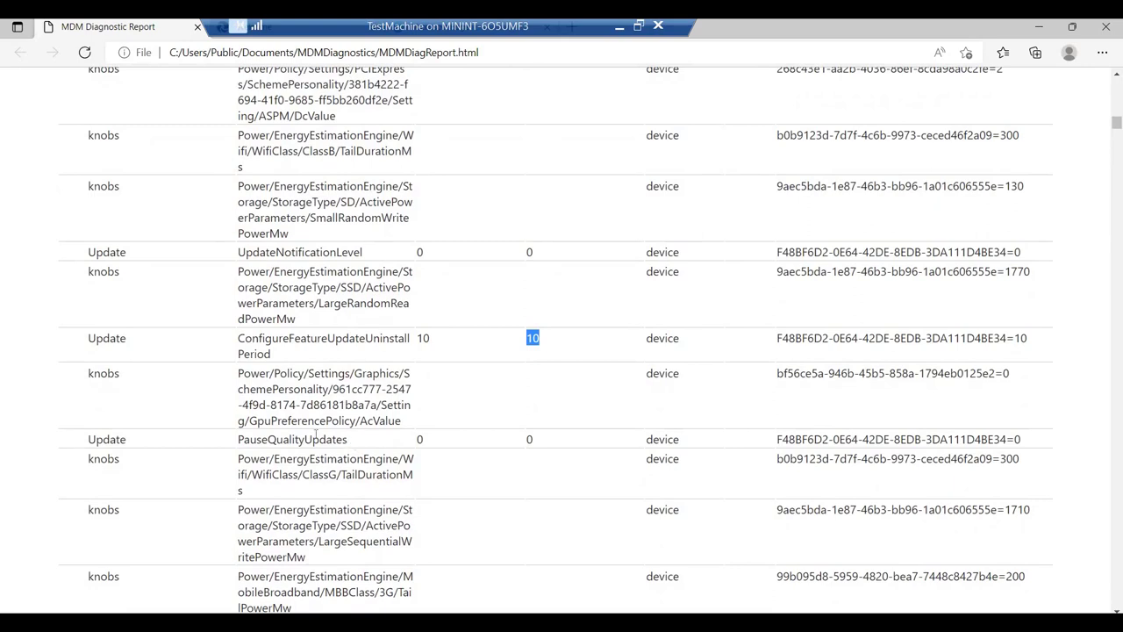
drag(280, 425, 348, 441)
scroll(555, 338, down, 3)
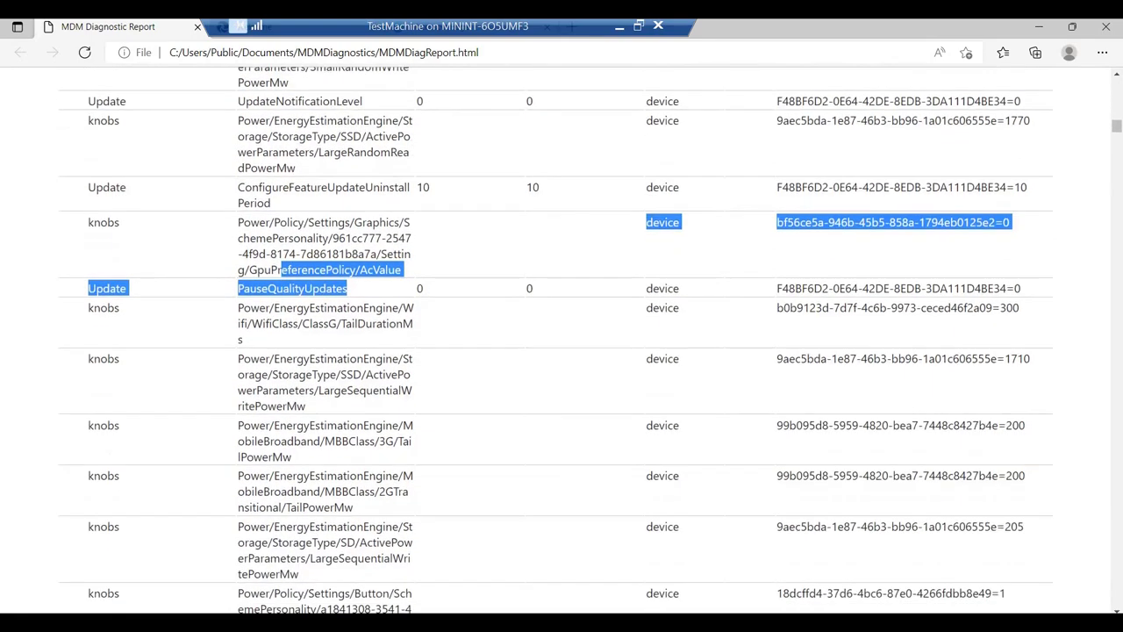
scroll(556, 340, down, 8)
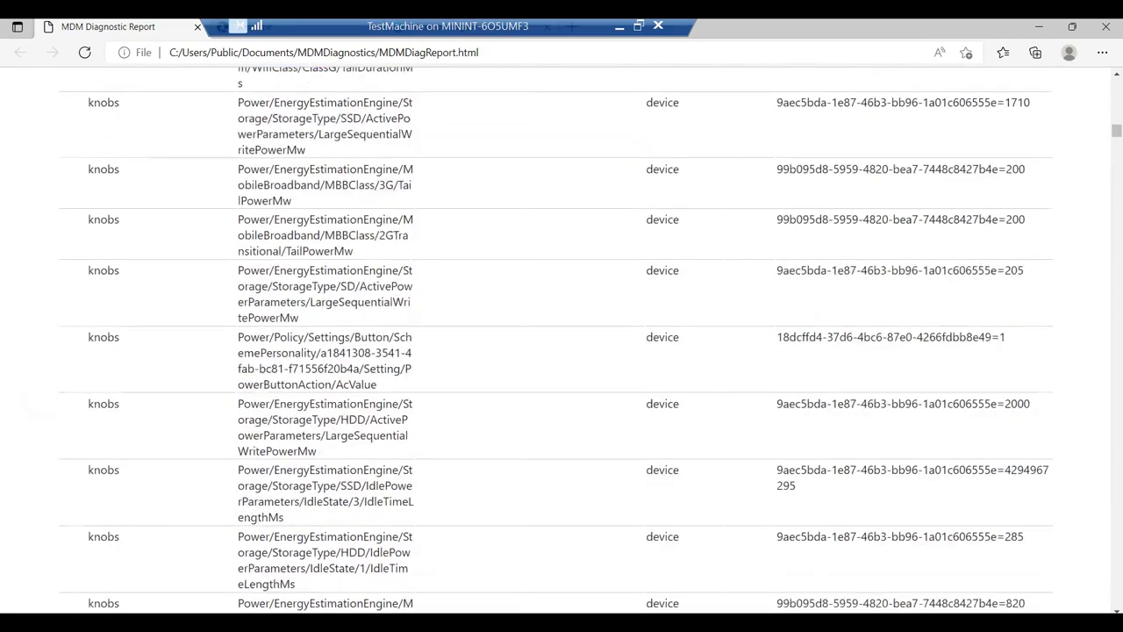
scroll(556, 340, down, 5)
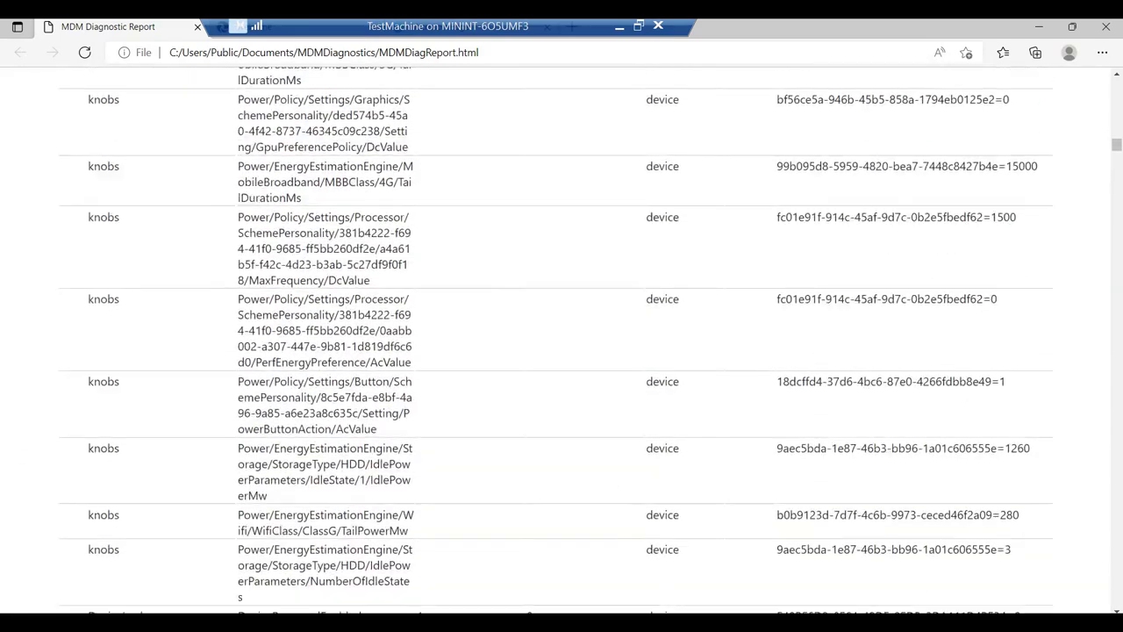
scroll(342, 219, down, 5)
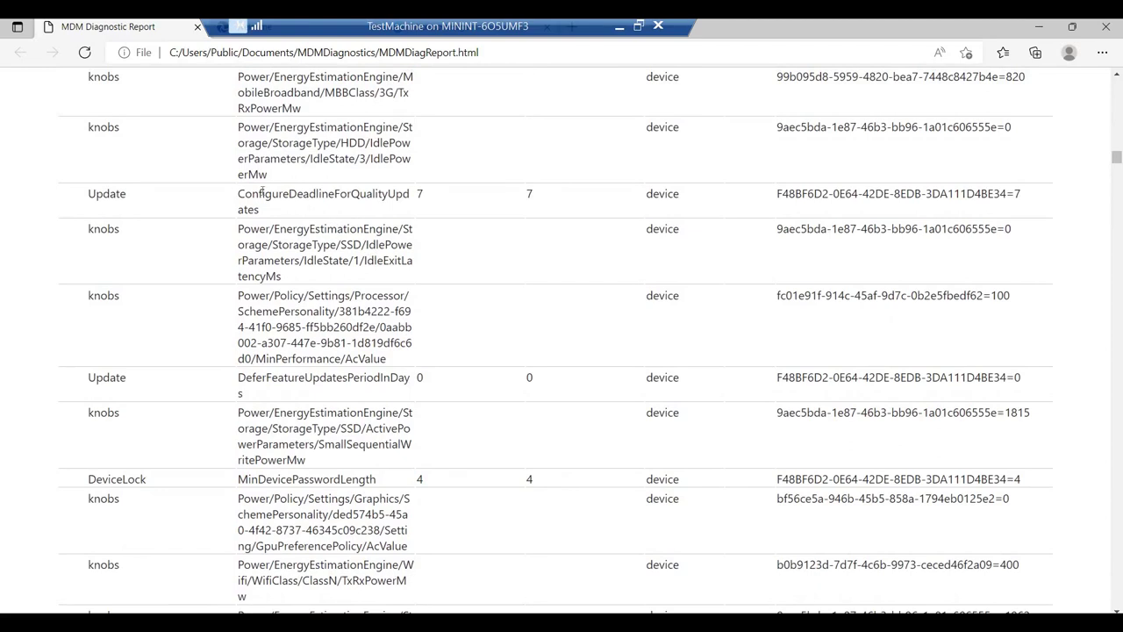
drag(262, 193, 260, 211)
scroll(556, 341, down, 6)
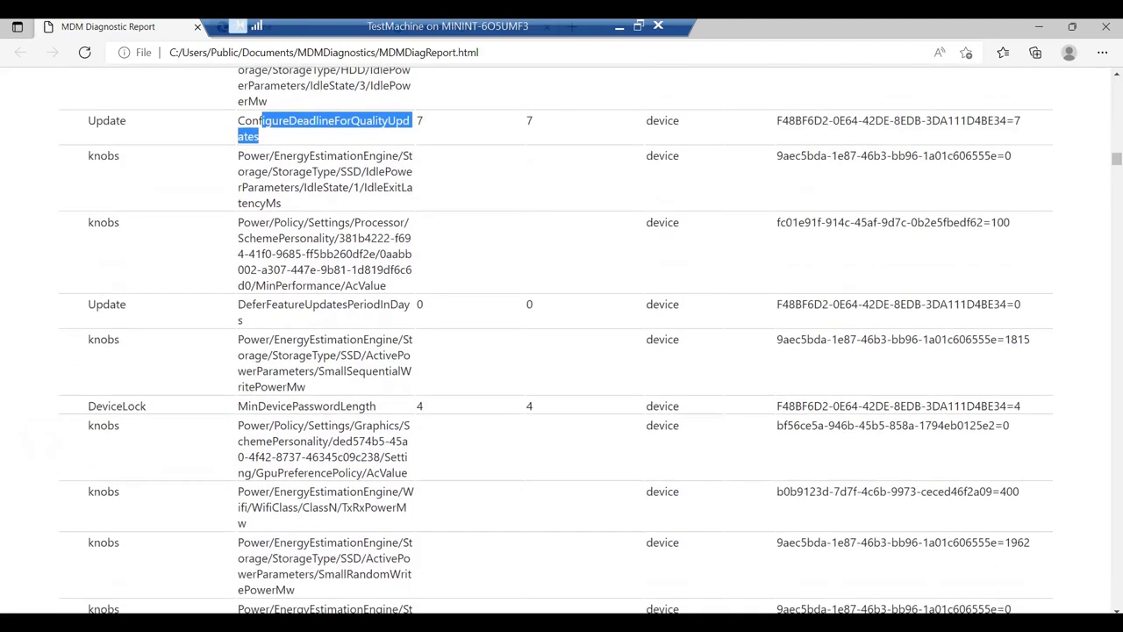
scroll(556, 338, down, 4)
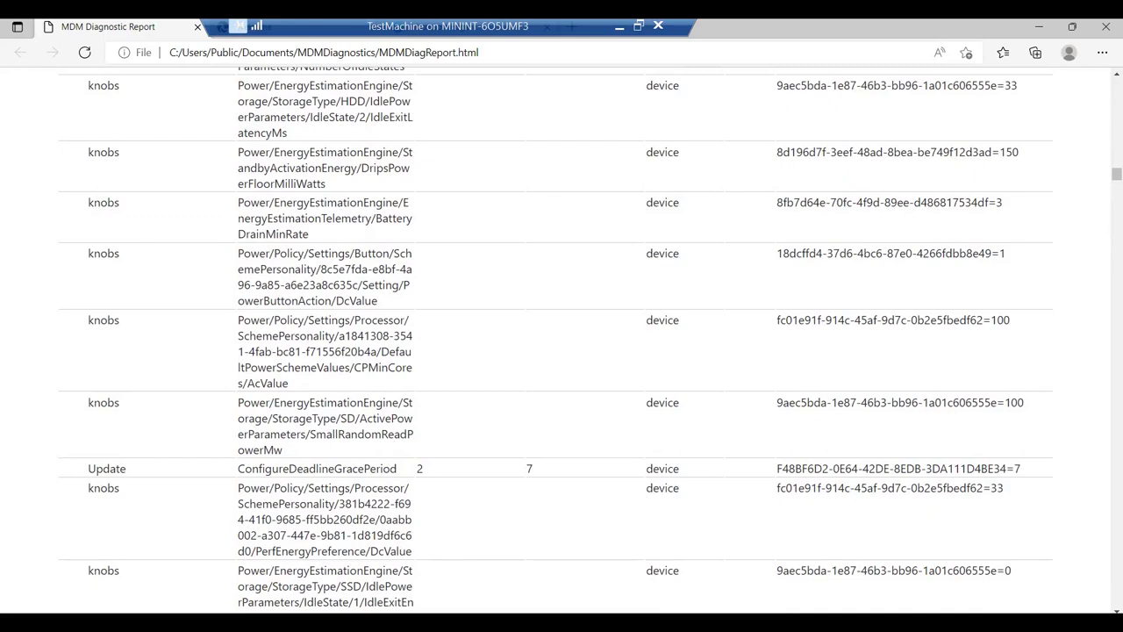
Close the report and launch Event Viewer full-screen with eventvwr
click(1108, 27)
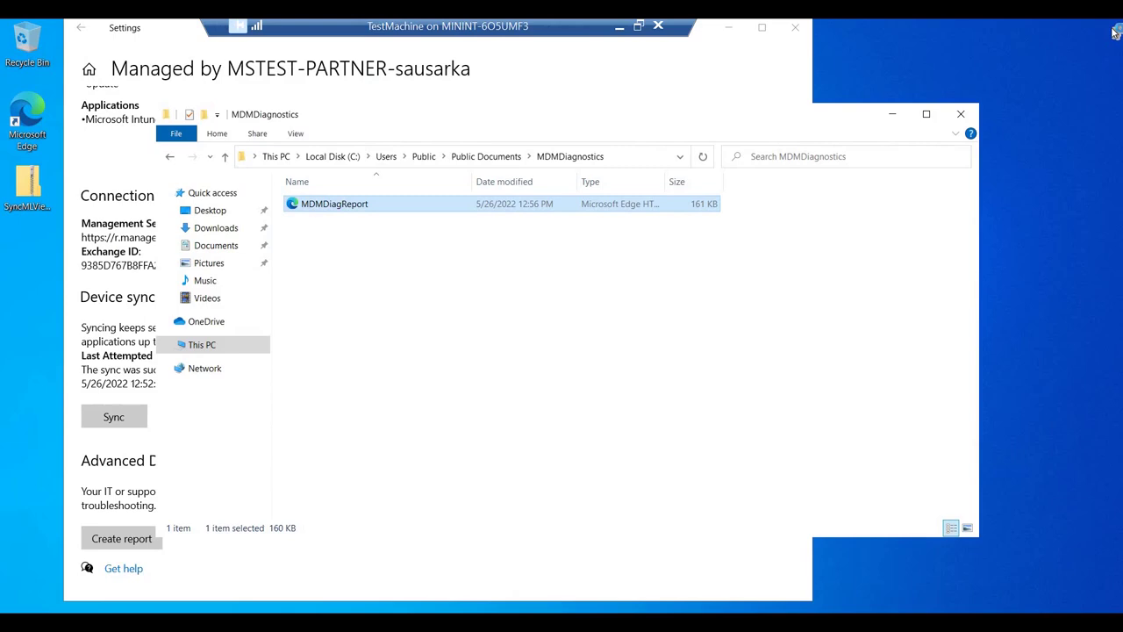
drag(825, 123, 898, 104)
key(super+r)
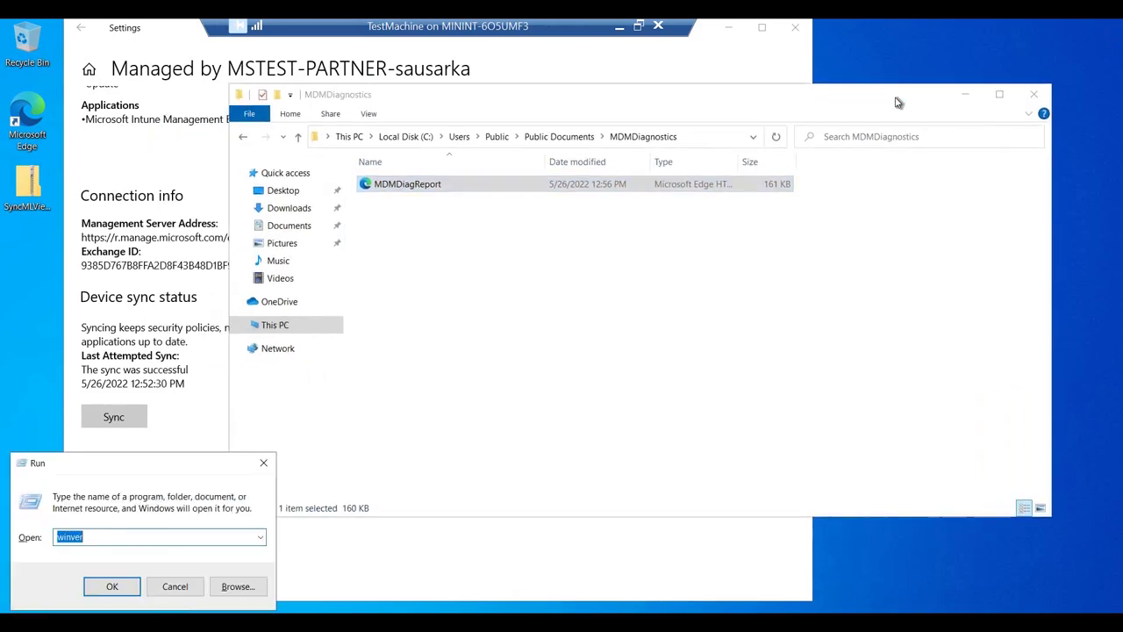
text(re)
key(BackSpace)
text(eventvwr)
key(Return)
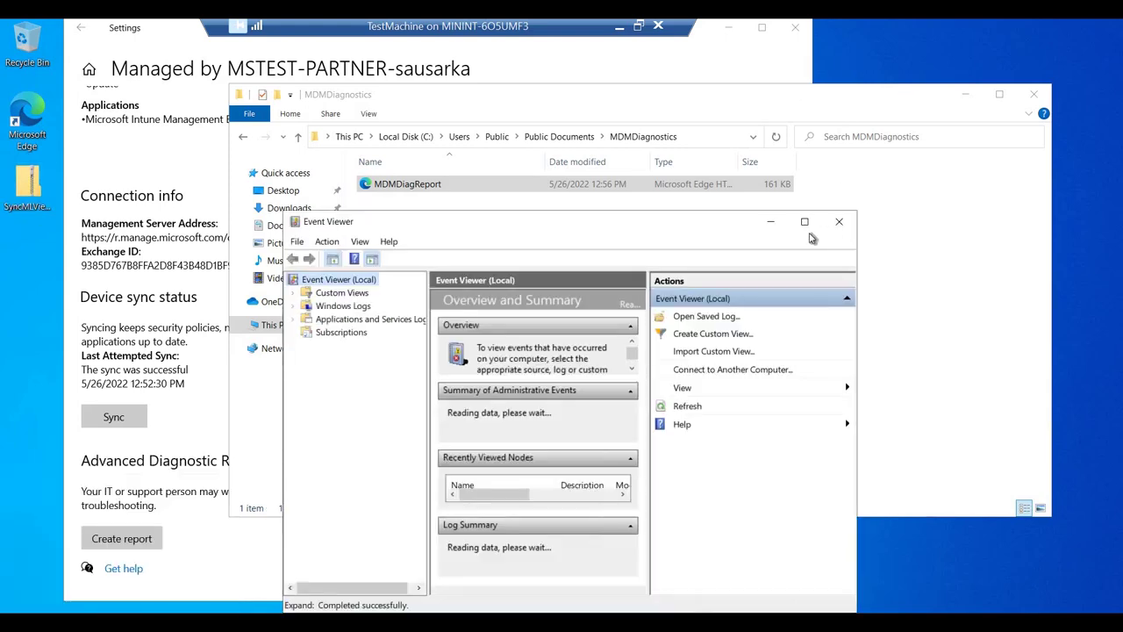
click(805, 221)
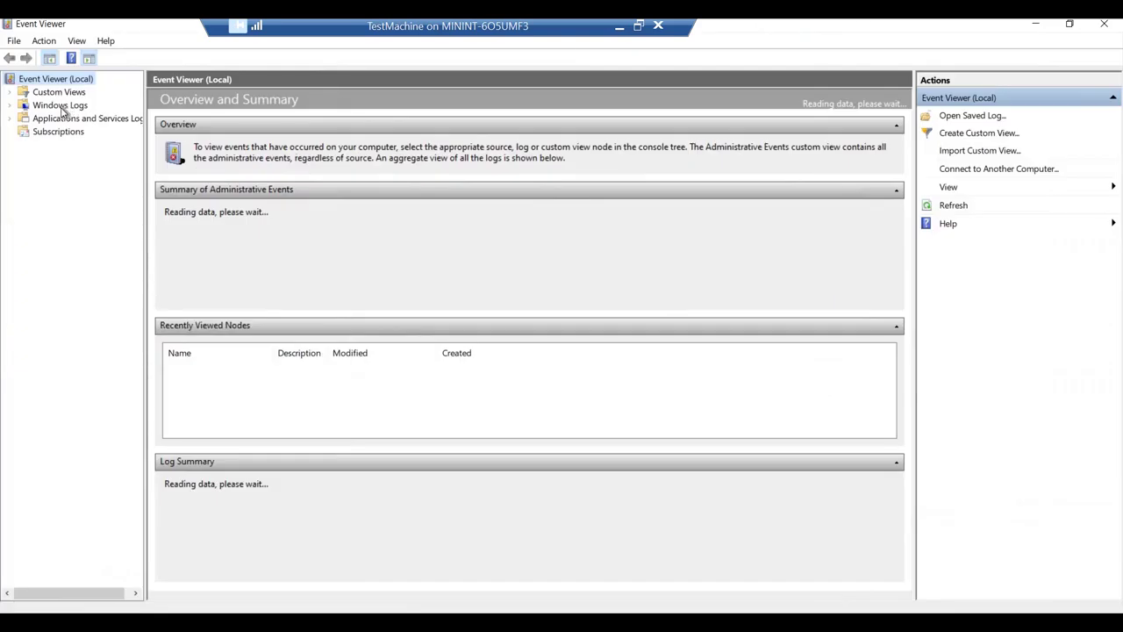
Expand Applications and Services Logs > Microsoft > Windows and widen the log tree
click(63, 119)
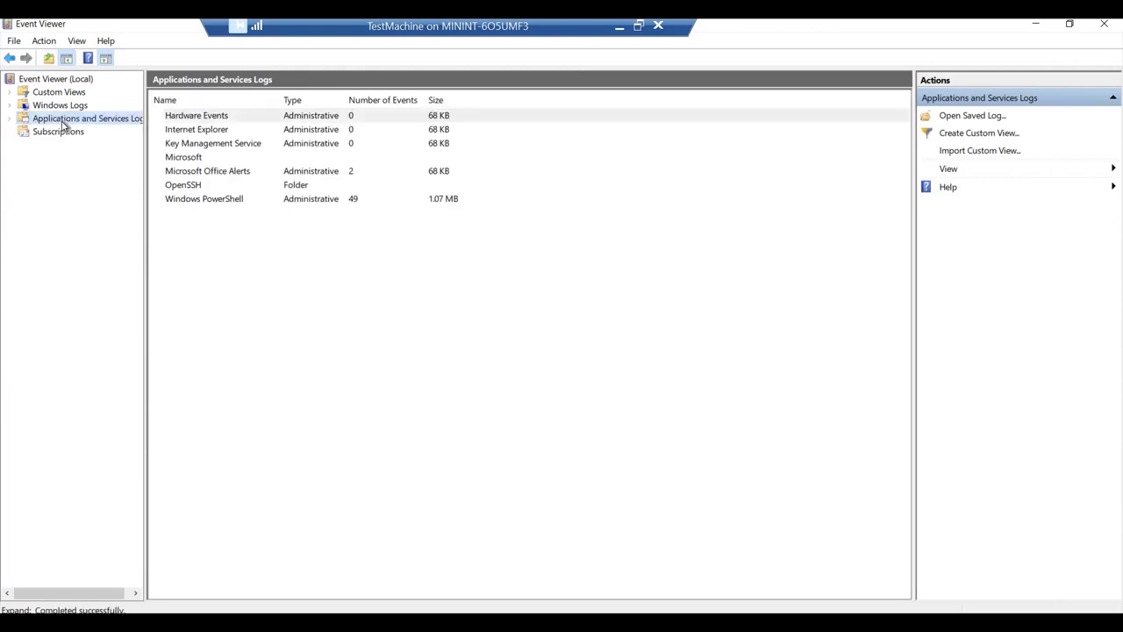
click(63, 125)
key(Down)
key(Down)
key(Down)
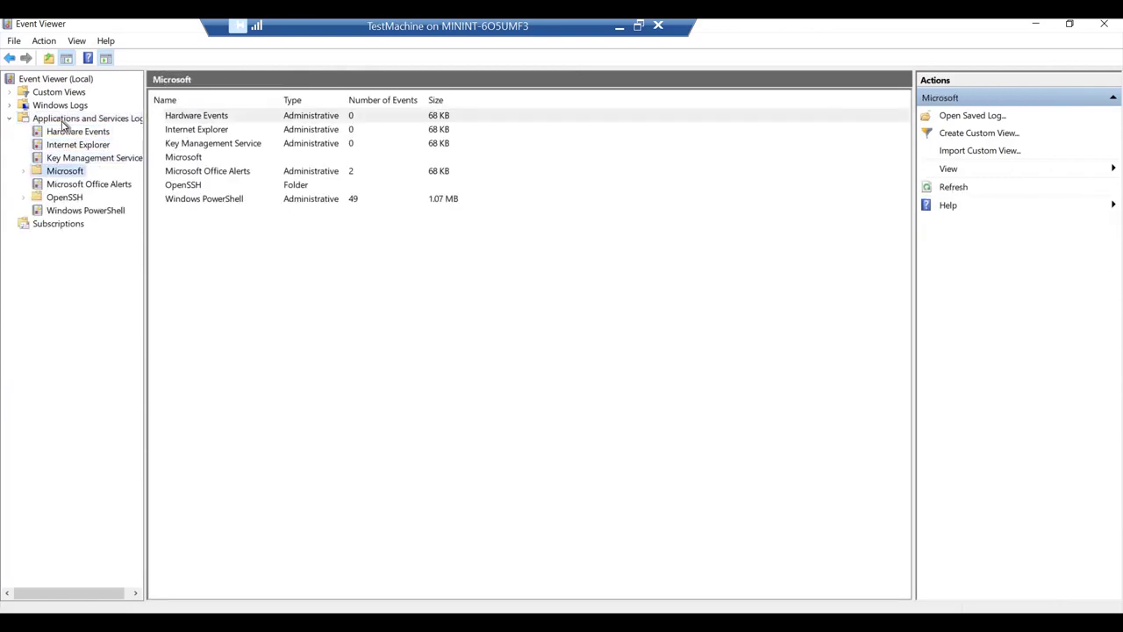
key(Right)
key(Down)
key(Down)
key(Down)
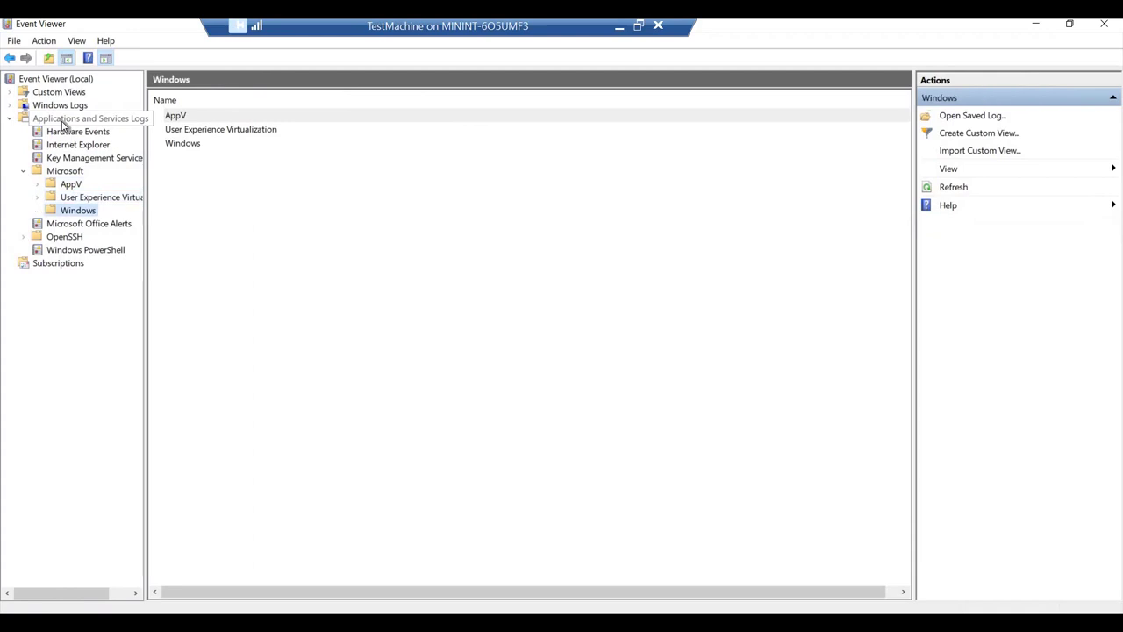
key(Right)
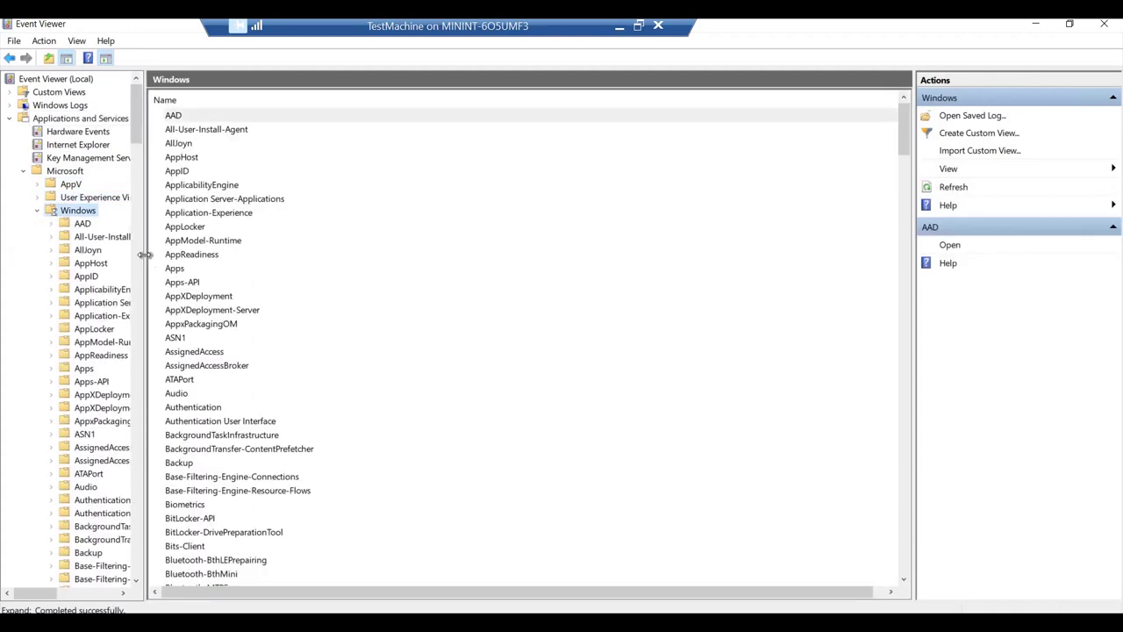
drag(147, 264, 323, 293)
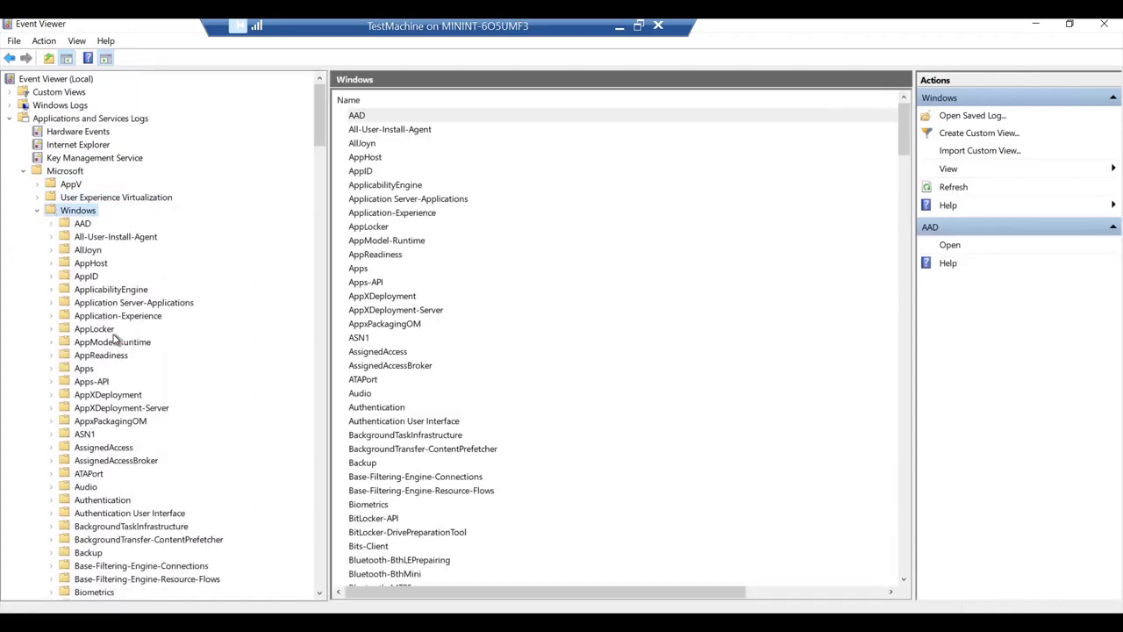
Select the DeviceManagement-Enterprise-Diagnostics-Provider Admin log and open the latest Event 209
click(113, 335)
key(Down)
key(Down)
key(Down)
key(Down)
key(Down)
key(Down)
key(Down)
key(Down)
key(Down)
key(Down)
key(Down)
key(Down)
key(Down)
key(Down)
key(Down)
key(Down)
key(Down)
key(Down)
key(Down)
key(Down)
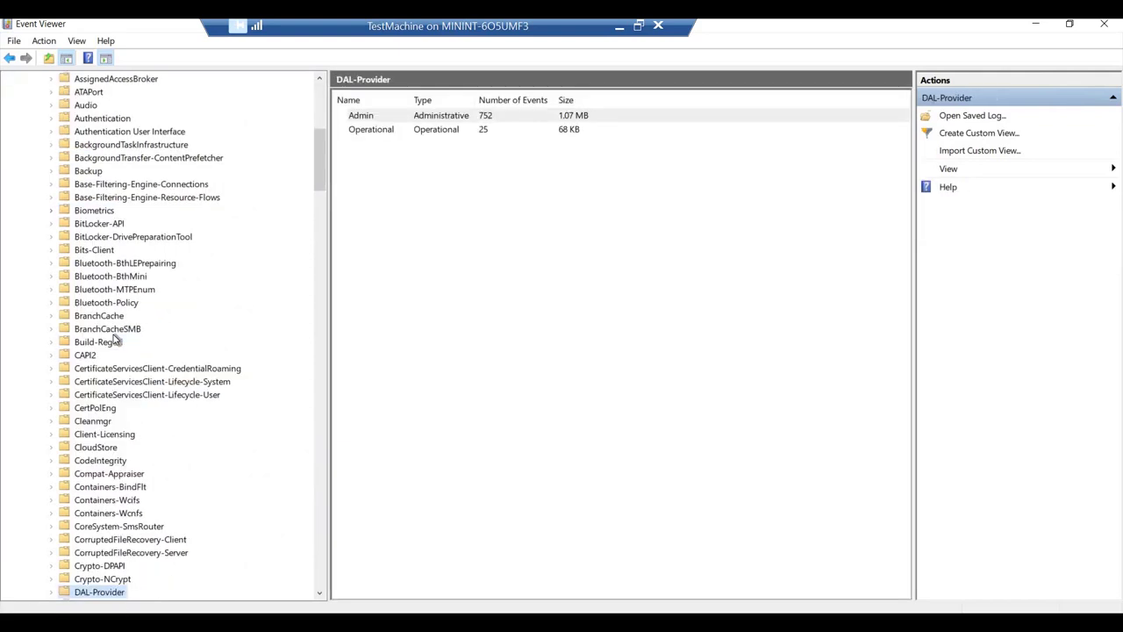
key(Down)
key(Down)
key(Down)
key(Down)
key(Down)
key(Down)
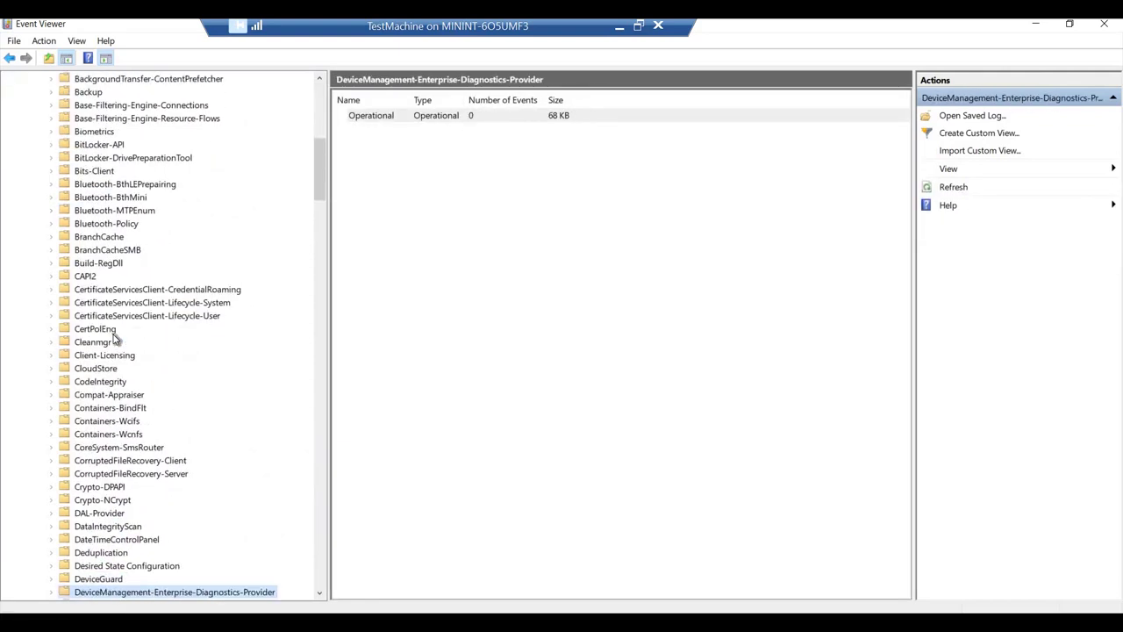
key(Up)
key(Right)
key(Down)
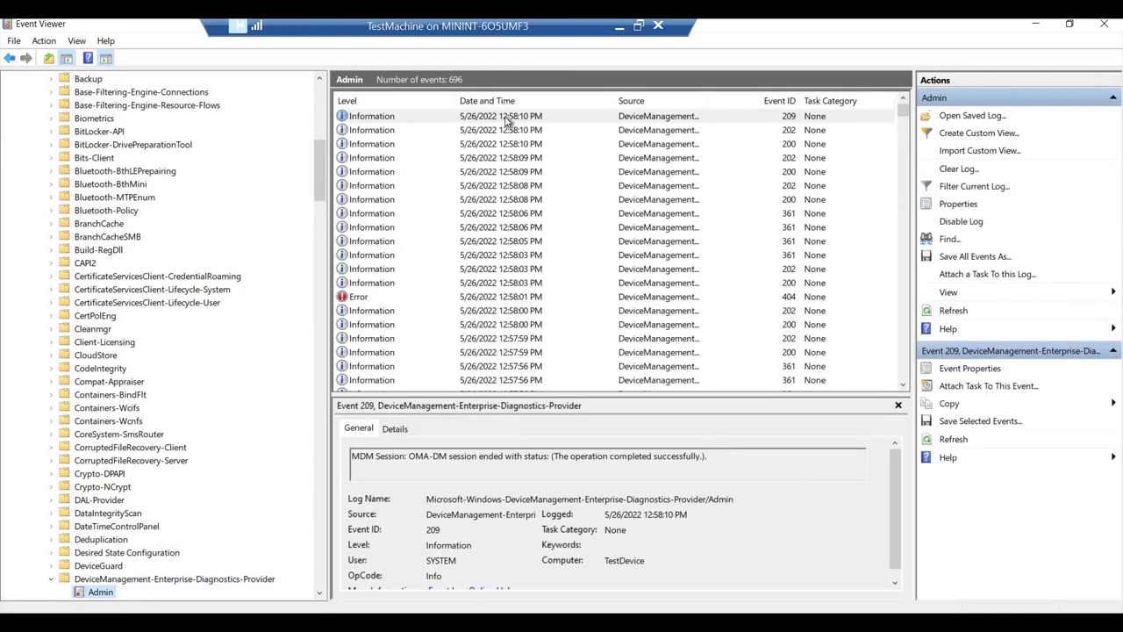
double_click(508, 121)
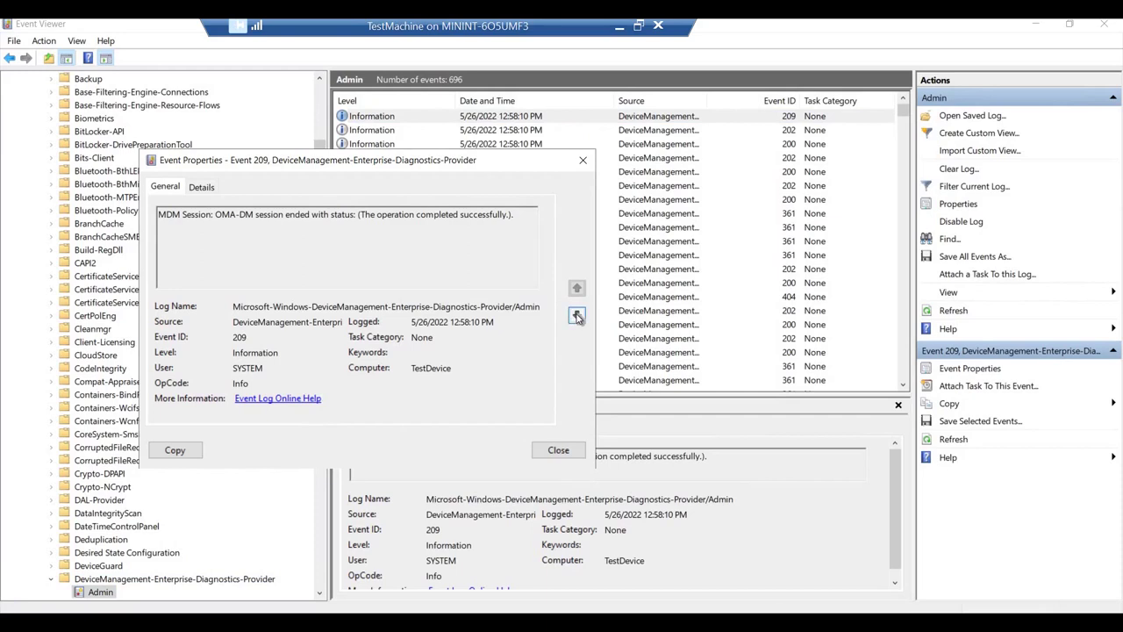
Step through the newest events to an Event 361 and highlight part of an error description
click(577, 315)
click(577, 315)
click(577, 315)
click(576, 315)
click(576, 315)
click(576, 315)
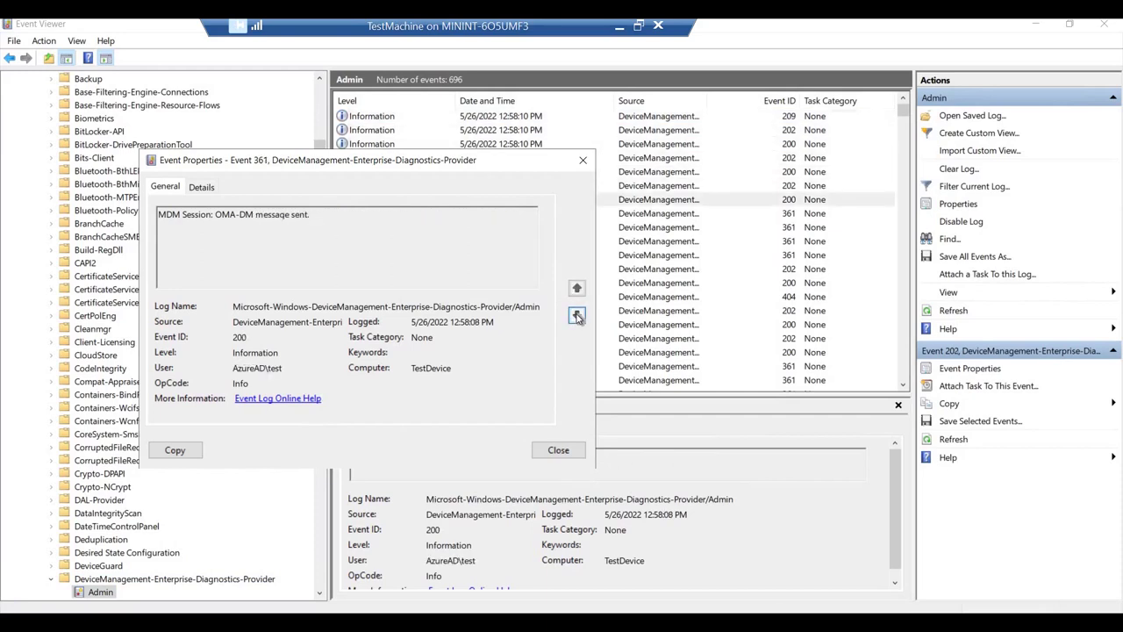
click(577, 315)
click(577, 315)
click(576, 315)
click(577, 315)
click(577, 315)
click(577, 315)
click(577, 315)
click(576, 315)
click(577, 315)
click(578, 290)
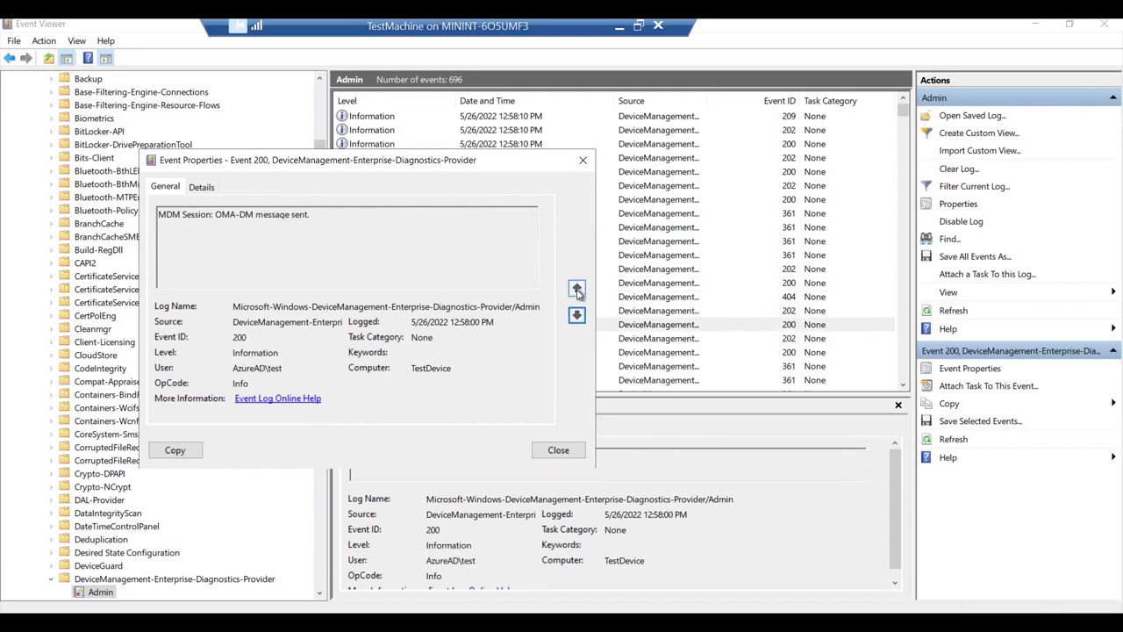
click(577, 289)
click(577, 290)
click(577, 315)
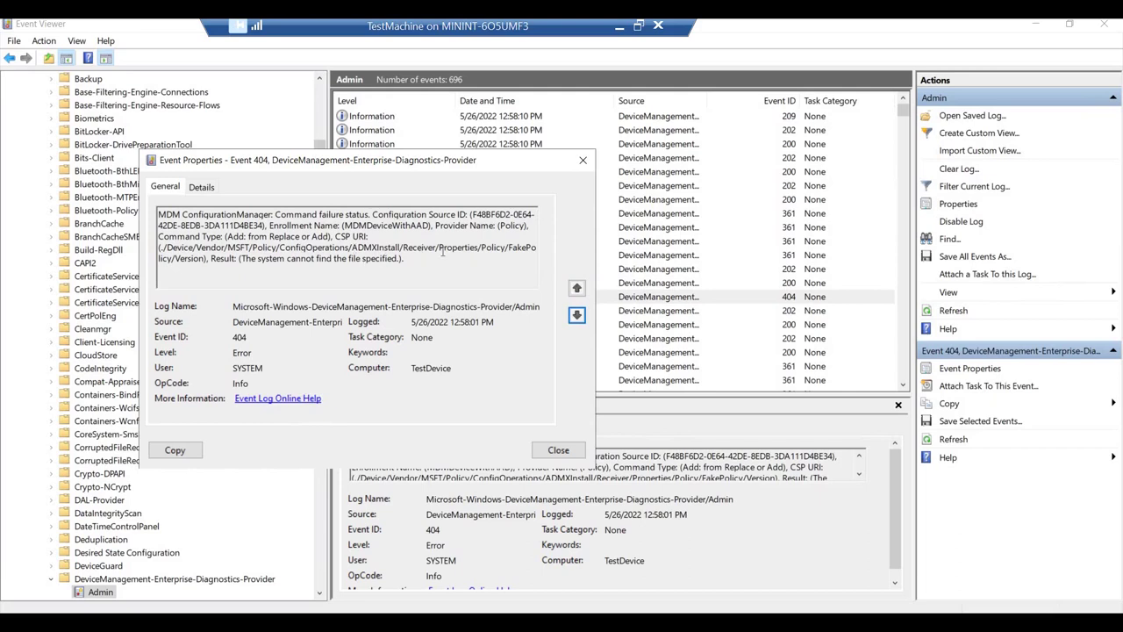
drag(269, 247, 526, 268)
Continue past Event 202 and First Sync Event 361 to session Events 209 and 208
click(577, 316)
click(577, 316)
click(577, 316)
click(577, 316)
click(577, 316)
click(577, 316)
click(577, 316)
click(577, 316)
click(576, 316)
click(577, 316)
click(577, 316)
click(576, 316)
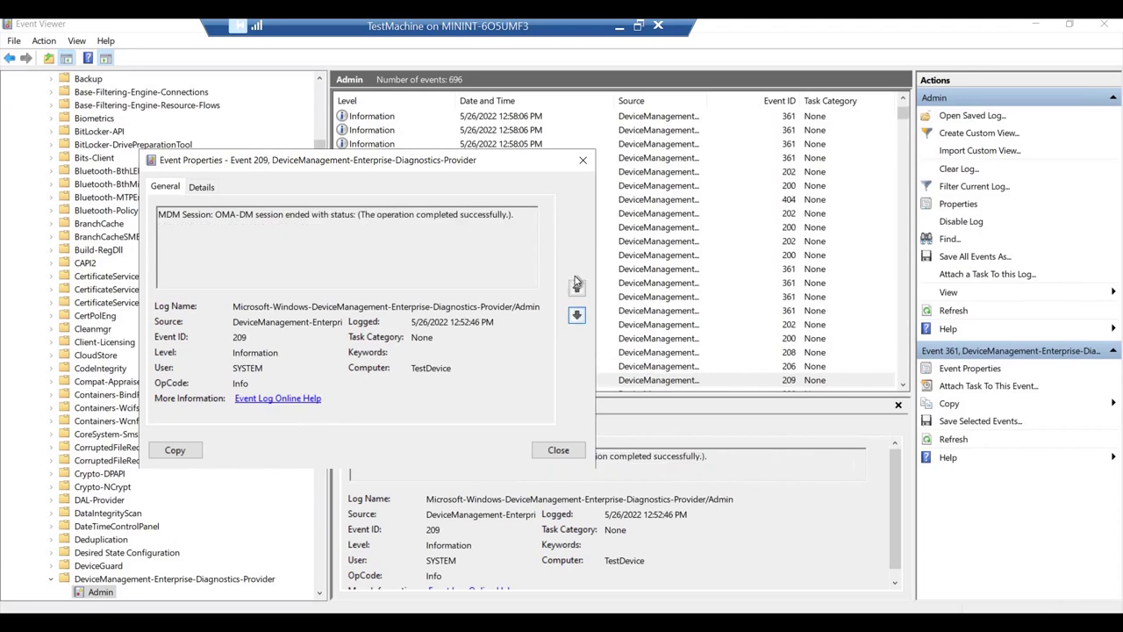
click(576, 286)
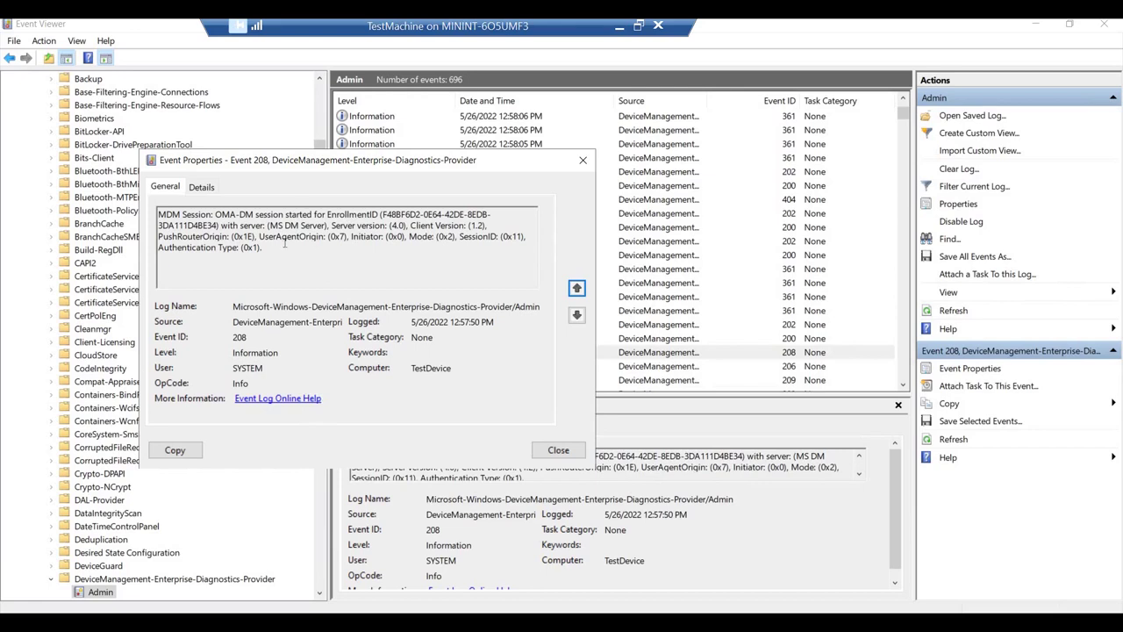
Step down past Event 200 to the first Event 813 setting ConfigureDeadlineNoAutoReboot
click(577, 316)
click(577, 316)
click(577, 316)
click(576, 316)
click(577, 316)
click(576, 316)
click(576, 316)
click(577, 316)
click(577, 316)
click(576, 316)
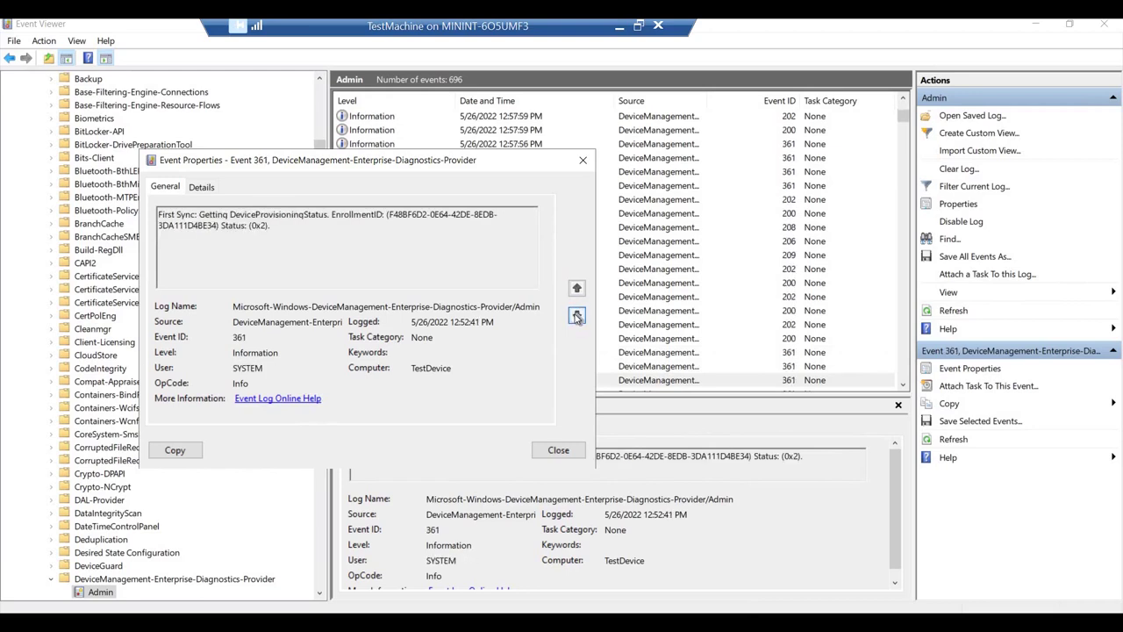
click(576, 316)
click(577, 316)
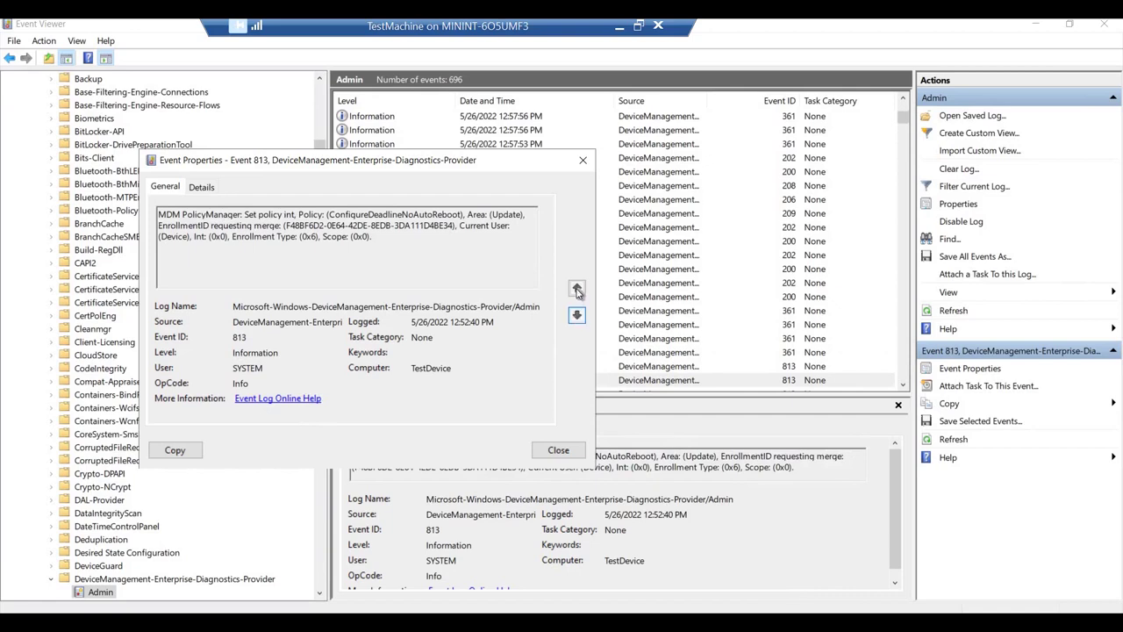
Re-check the UpdateNotificationLevel event's policy name and its Update area
click(577, 291)
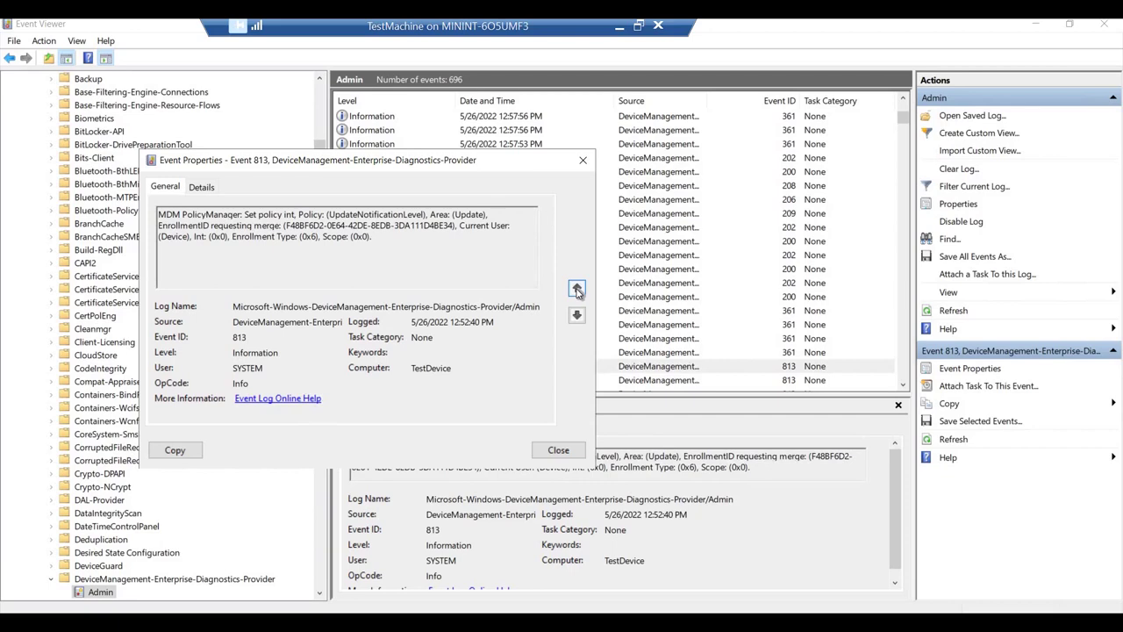
drag(430, 214, 489, 215)
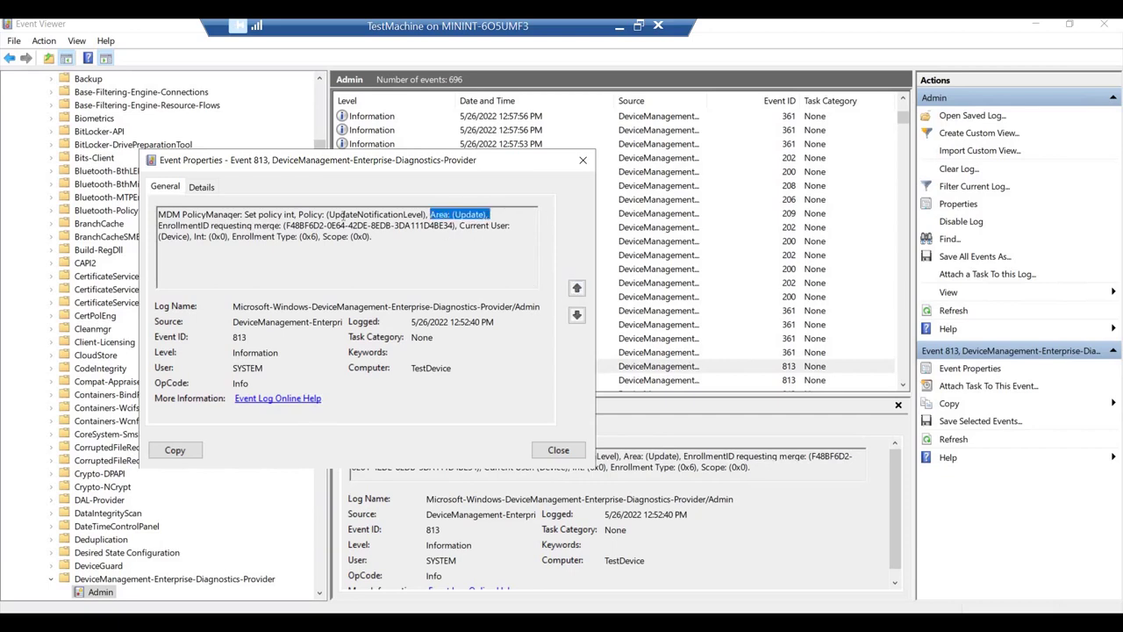
drag(329, 214, 423, 214)
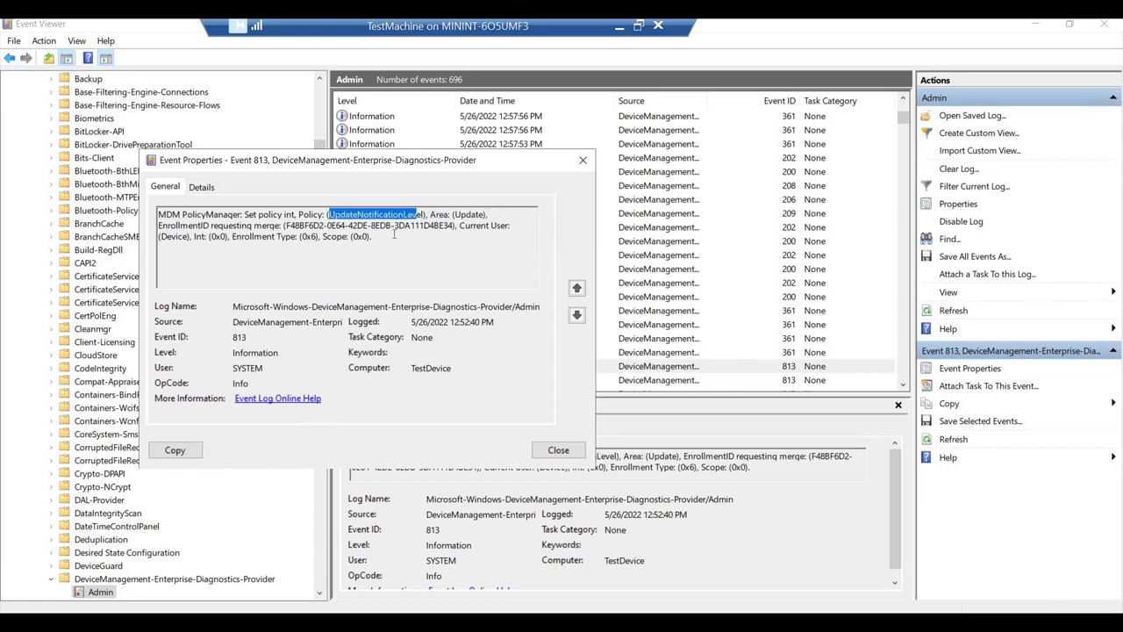
click(576, 288)
click(577, 316)
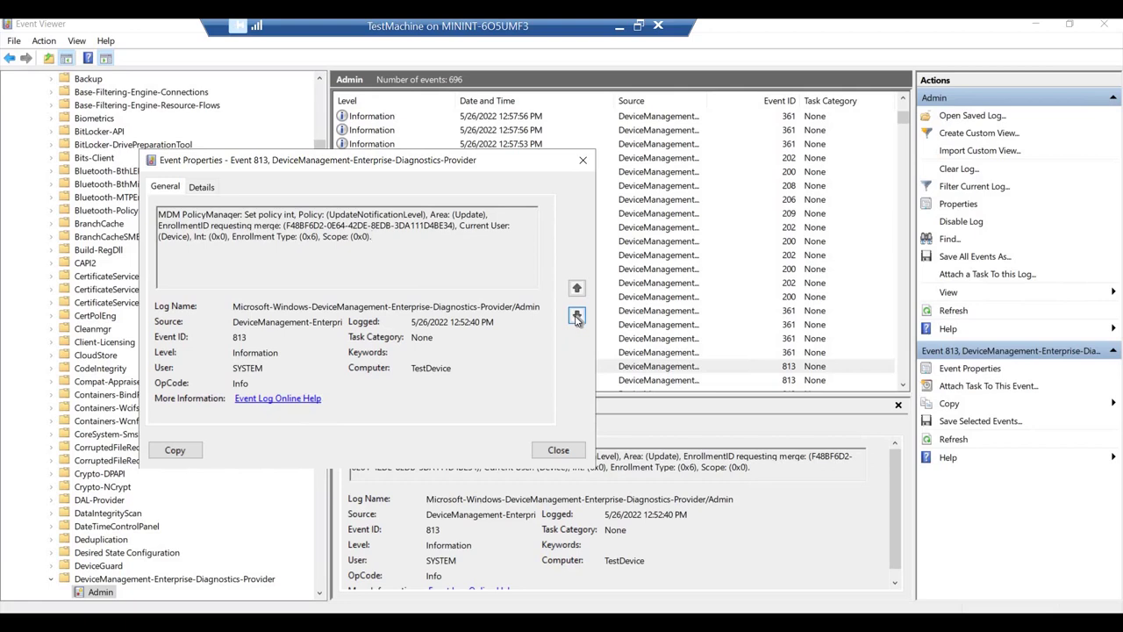
Compare the ConfigureDeadlineNoAutoReboot (0x0) and ConfigureDeadlineGracePeriod (0x7) events
click(576, 316)
mouse_move(332, 225)
mouse_down()
mouse_move(392, 225)
mouse_move(328, 214)
mouse_up()
click(443, 214)
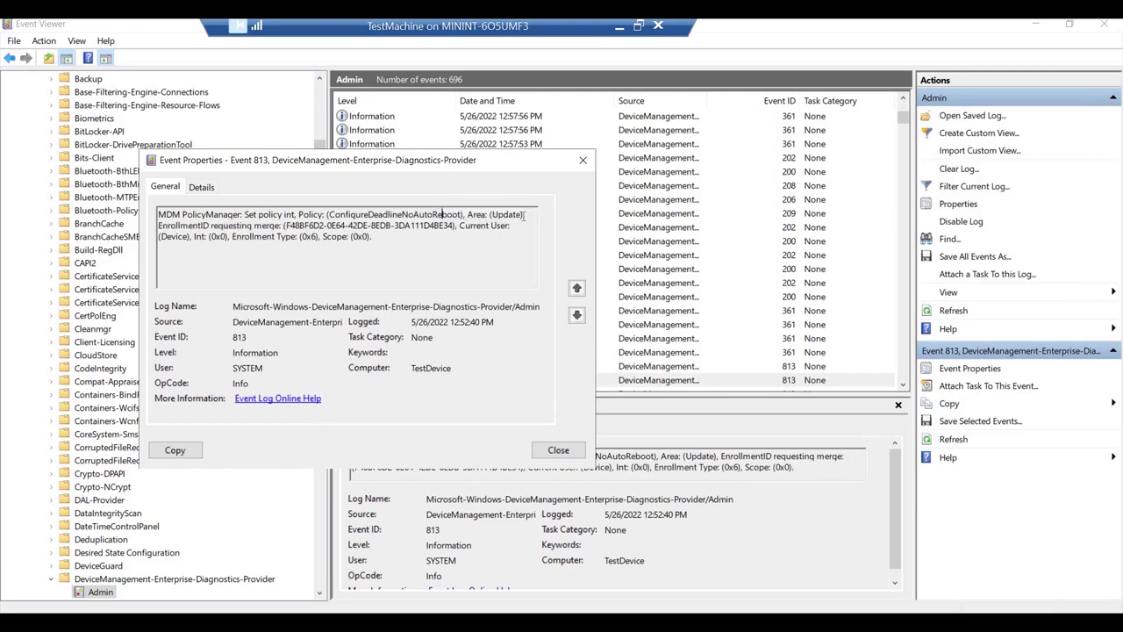
drag(529, 214, 467, 214)
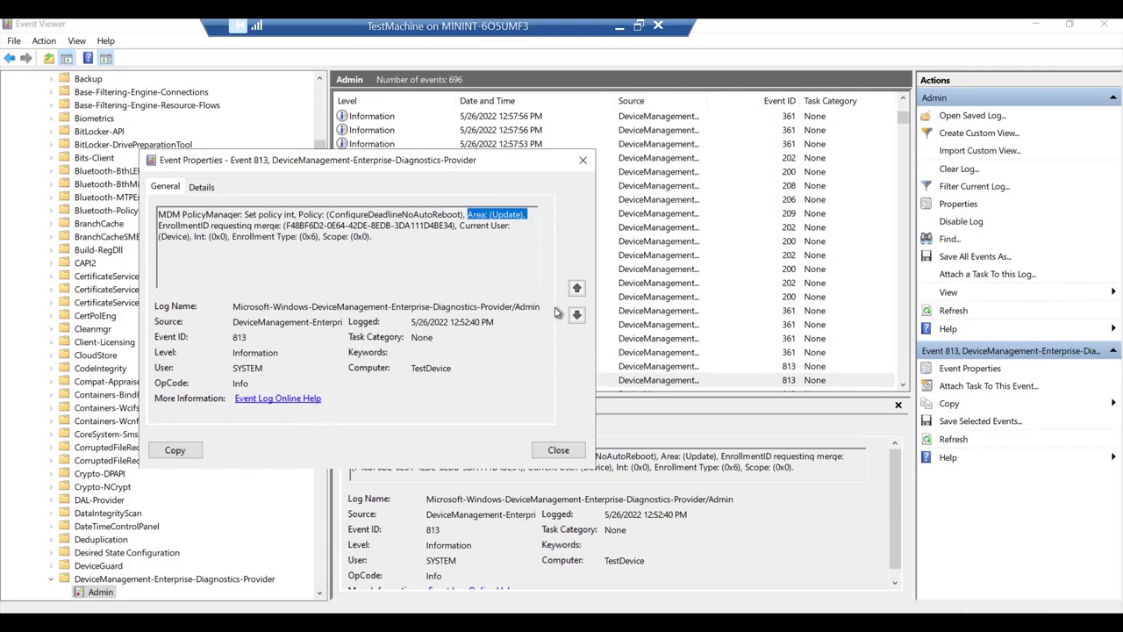
click(576, 316)
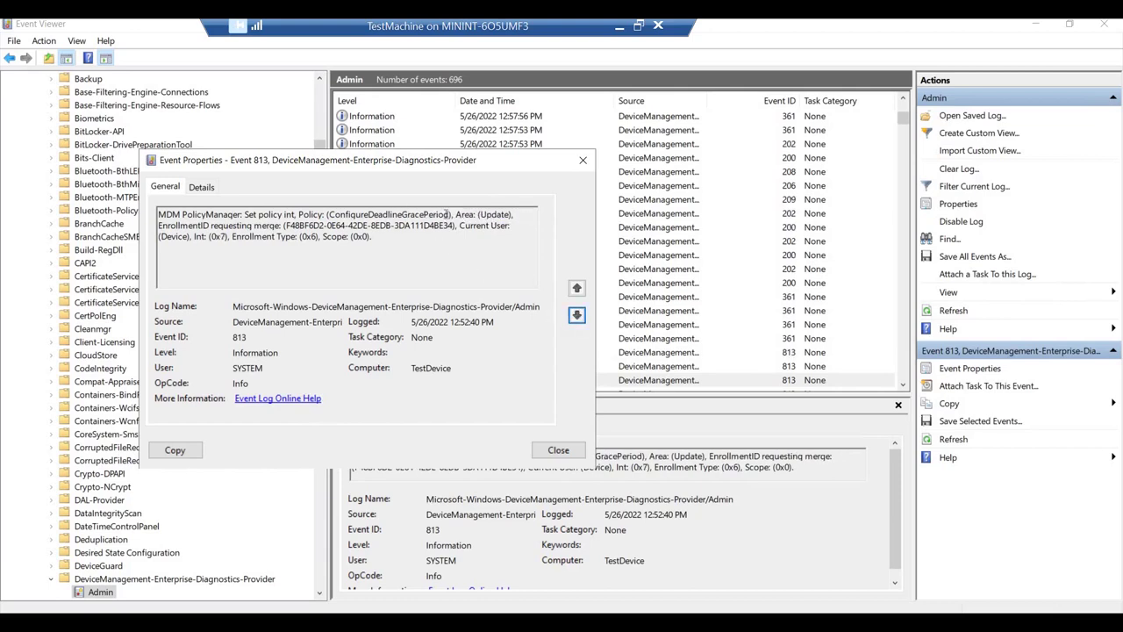
drag(402, 214, 445, 214)
drag(226, 237, 194, 237)
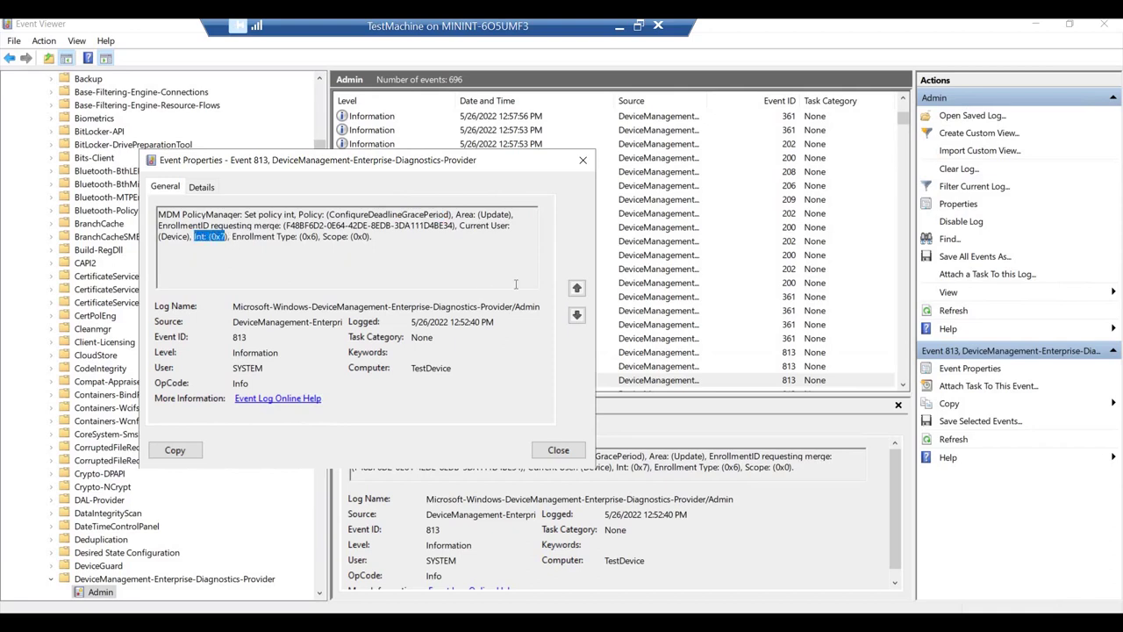
click(577, 290)
double_click(214, 235)
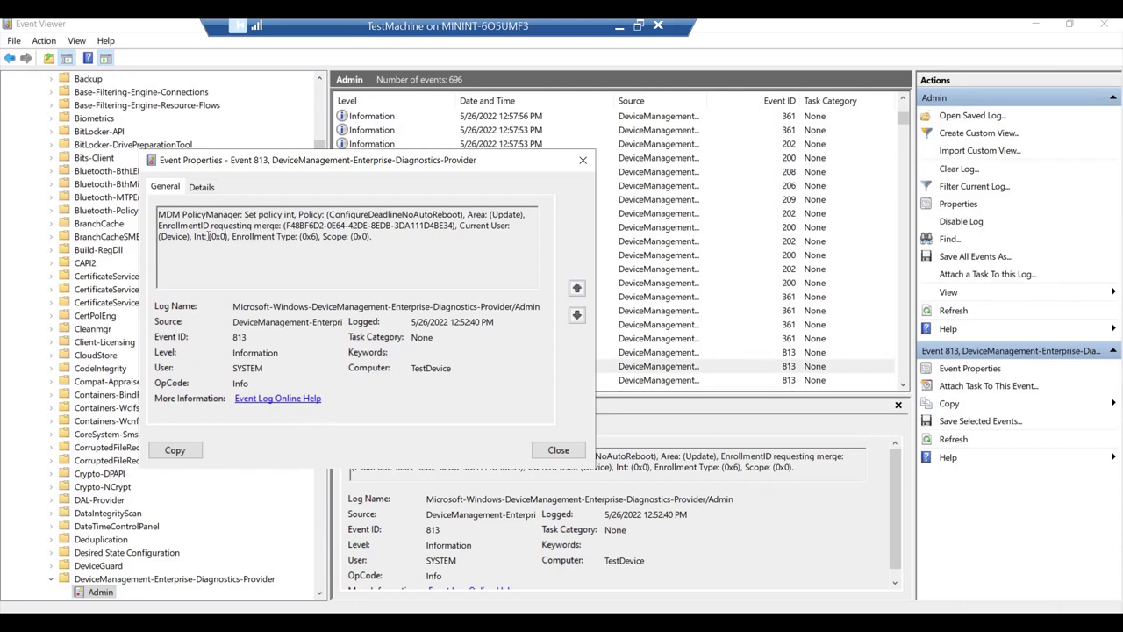
click(577, 315)
Check that the ConfigureDeadlineForQualityUpdates event sets Int 0x7
click(578, 315)
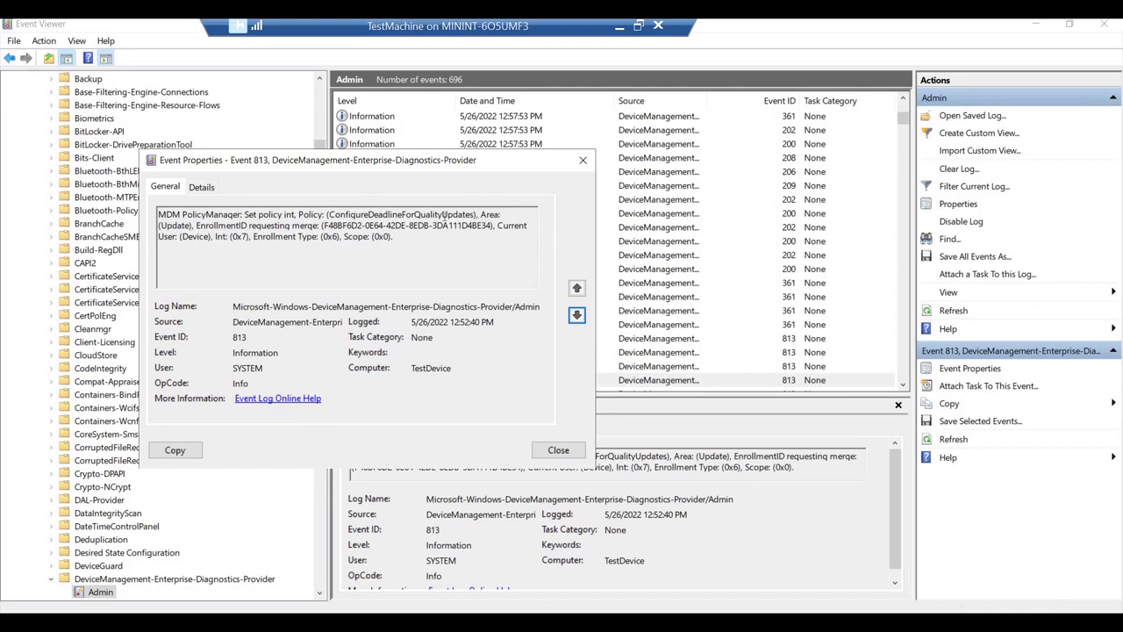
double_click(446, 216)
drag(355, 215, 471, 215)
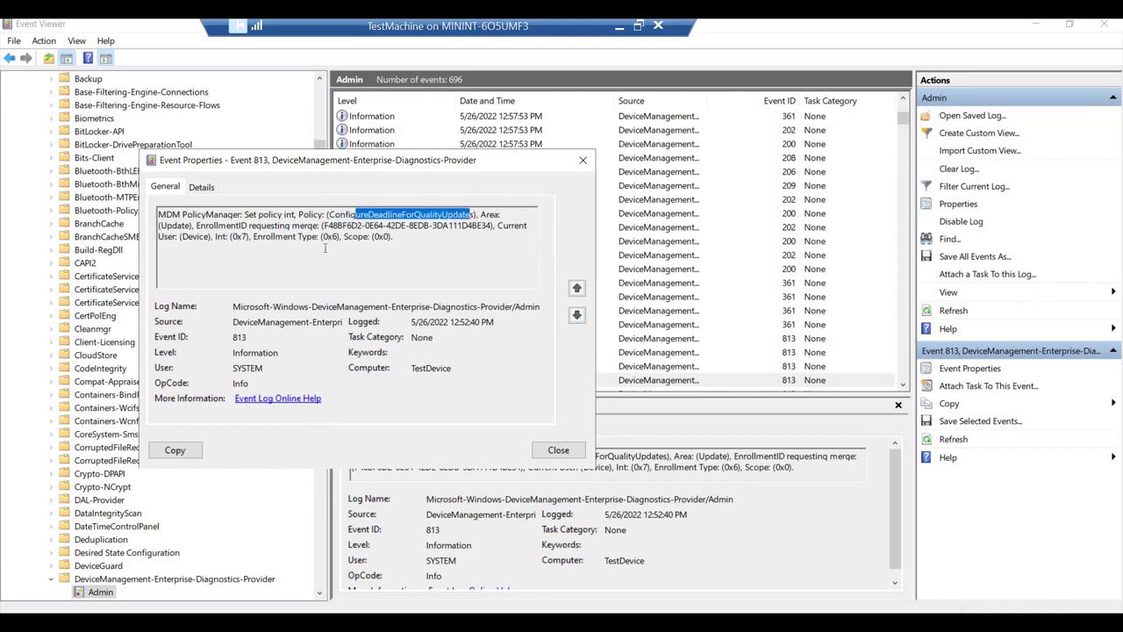
drag(254, 237, 215, 237)
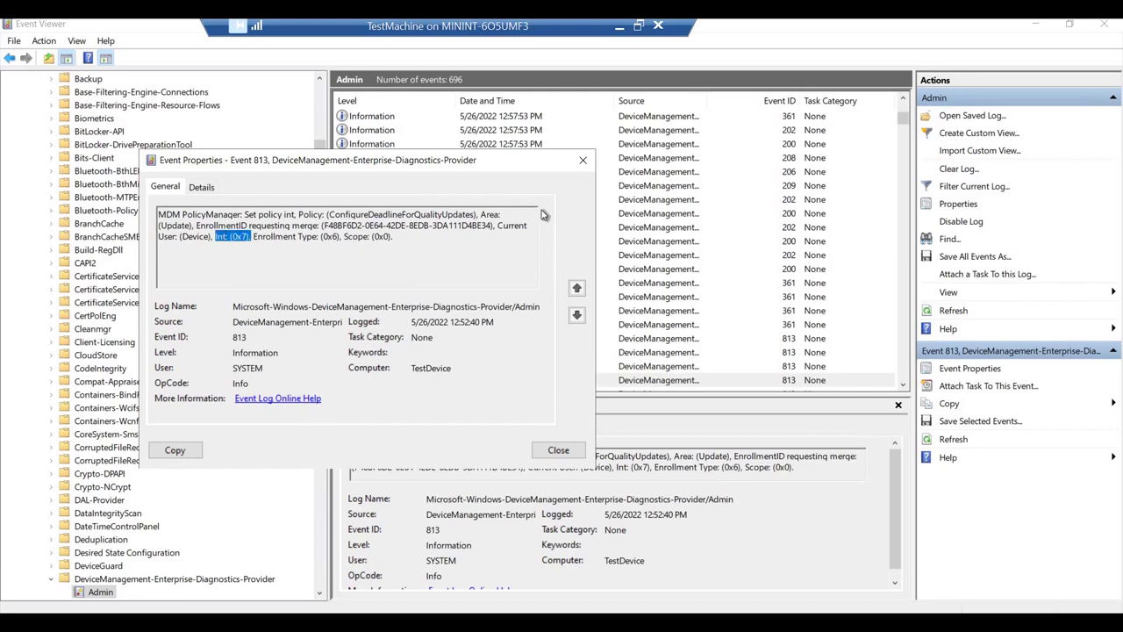
click(180, 236)
Step through the feature-update deadline, UX access, deferral, SetEDURestart, AllowBuildPreview and pause events
click(578, 315)
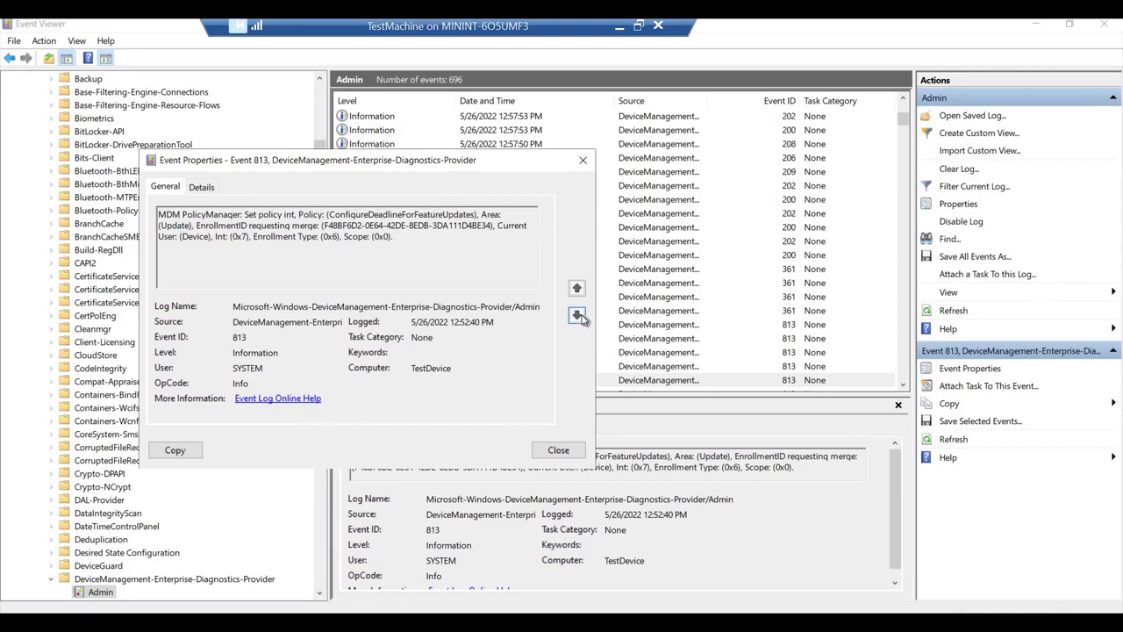
click(578, 316)
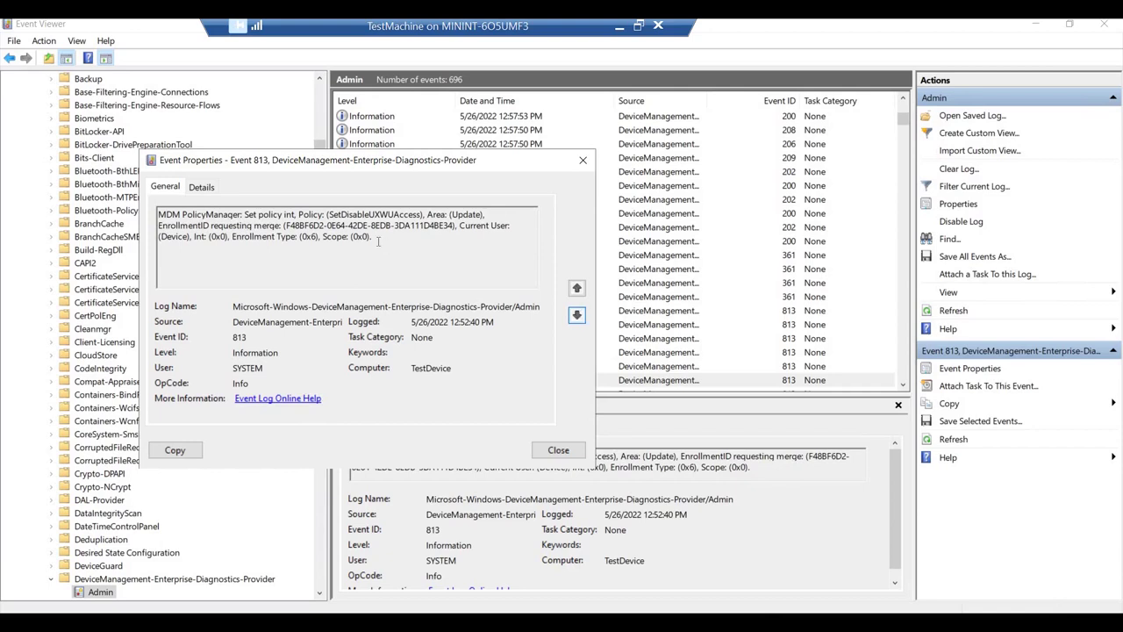
drag(389, 213, 361, 213)
click(577, 316)
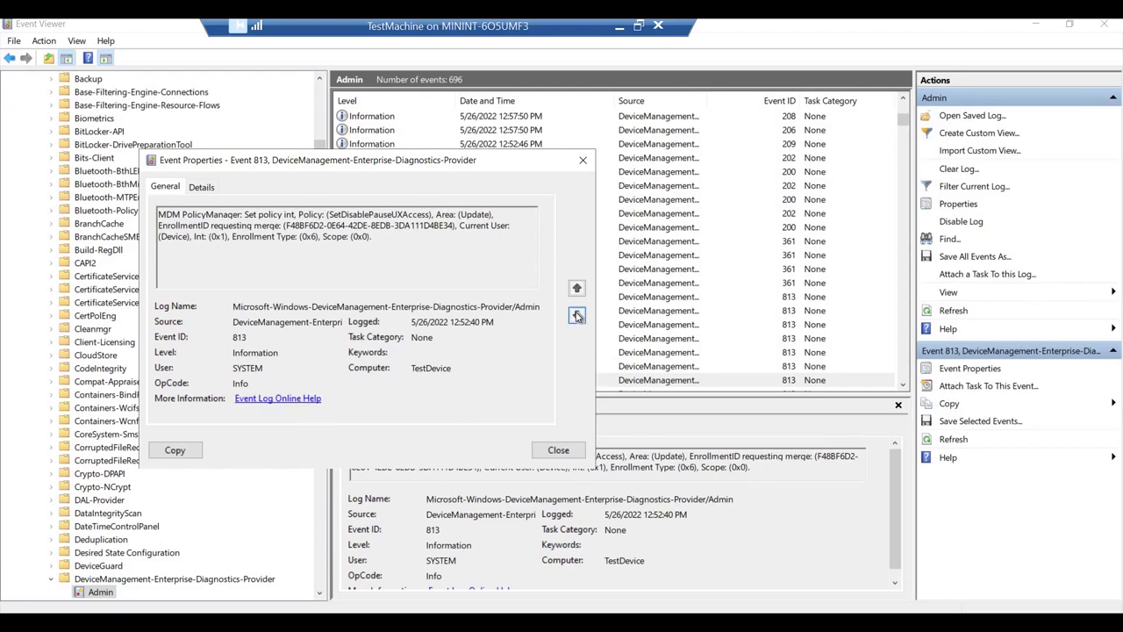
click(577, 316)
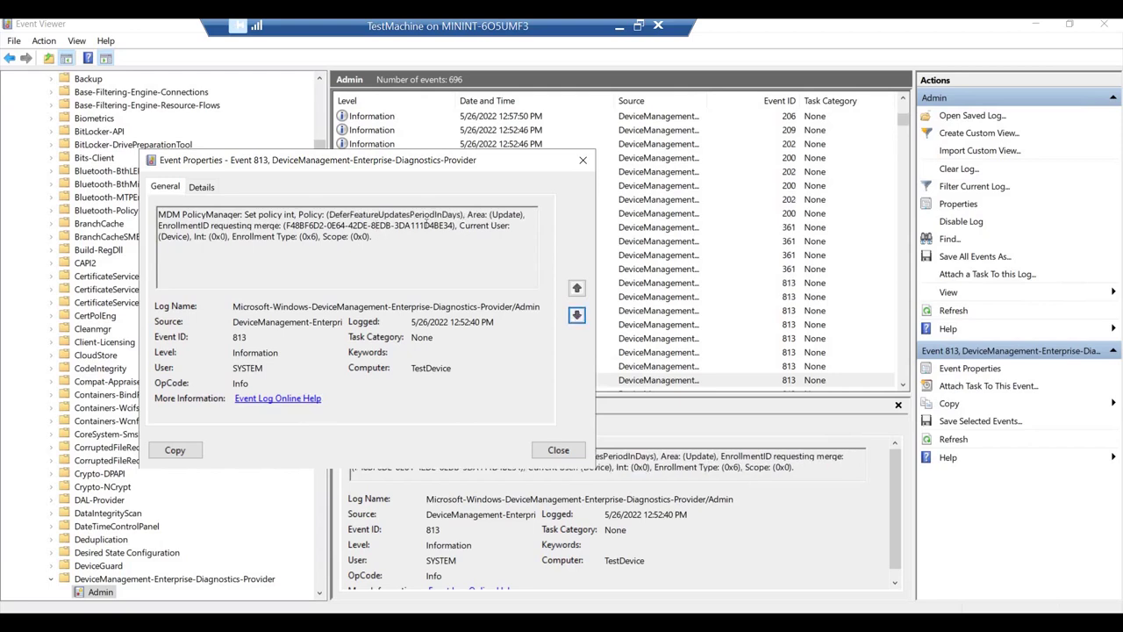
click(577, 316)
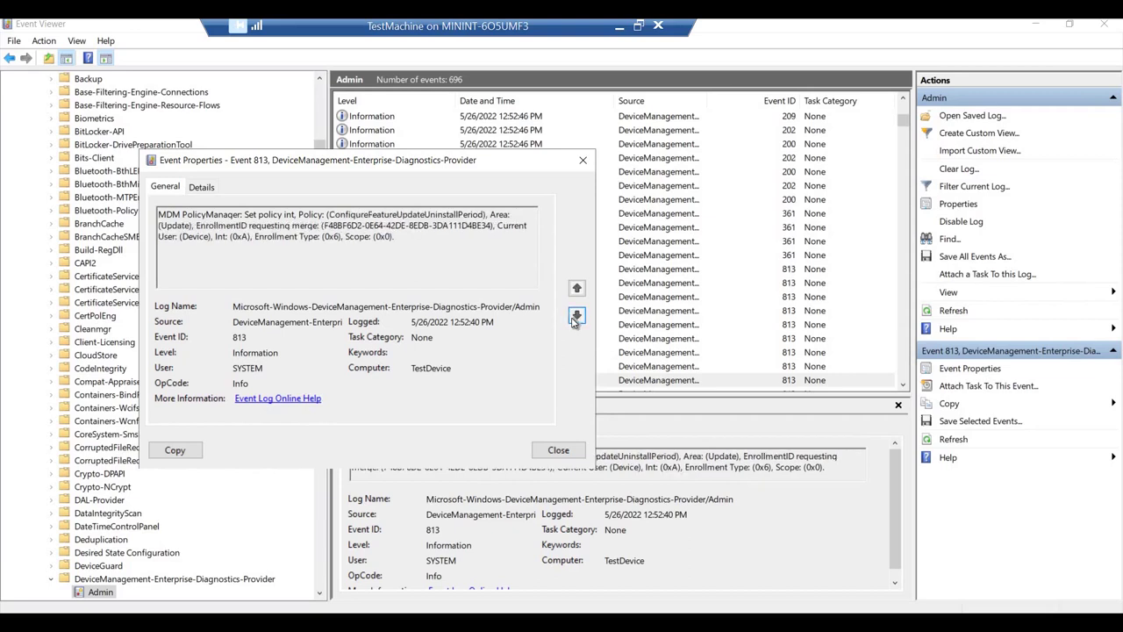
click(577, 316)
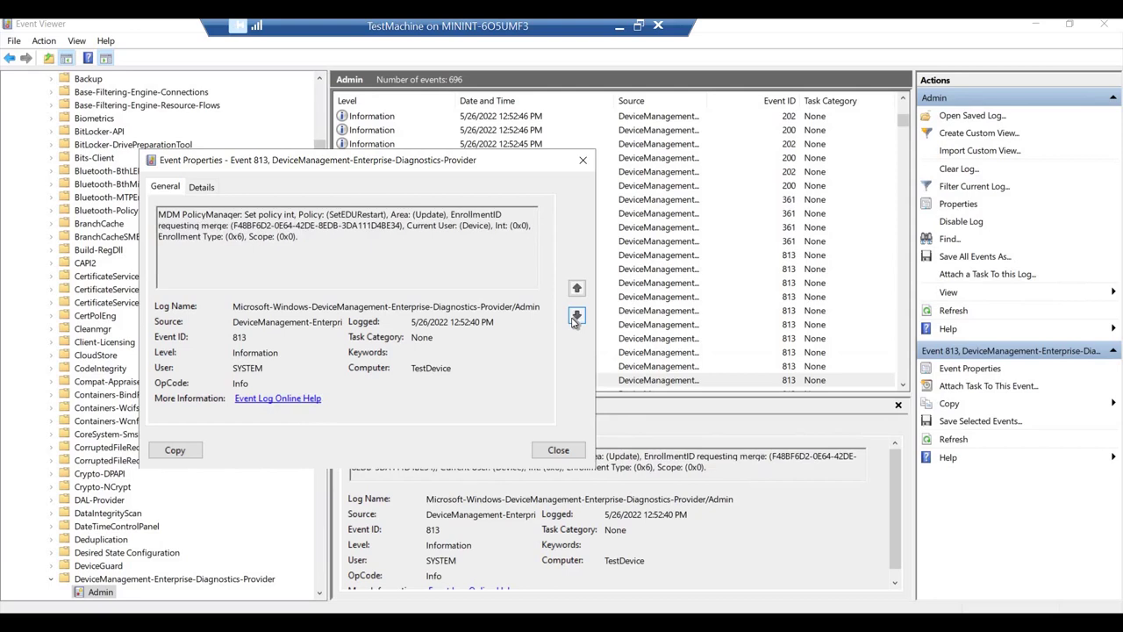
click(576, 318)
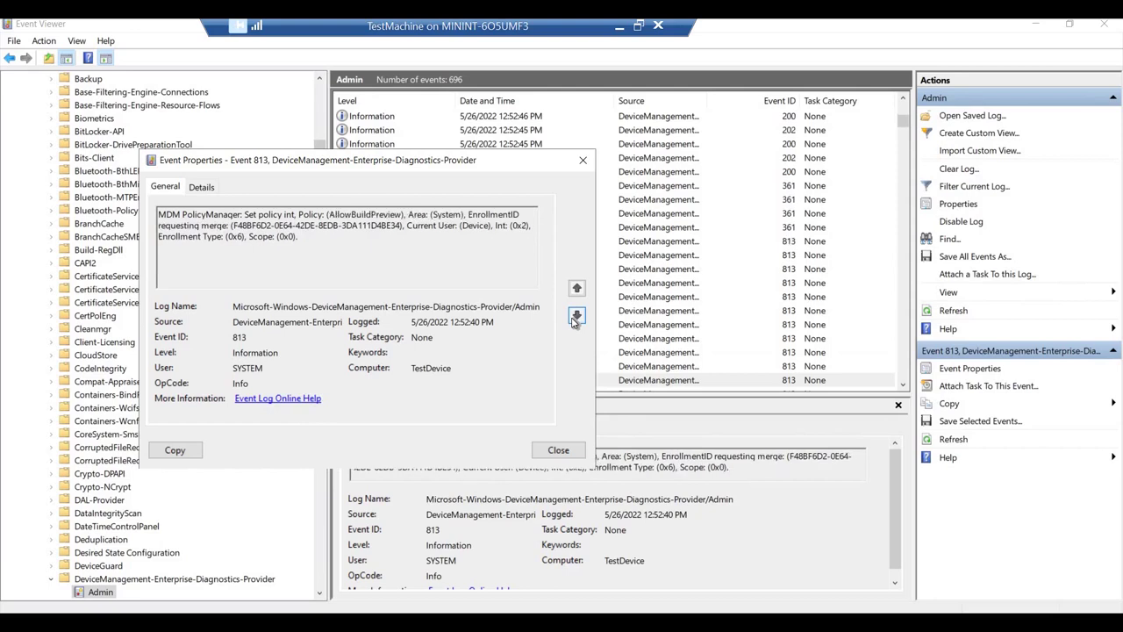
click(577, 317)
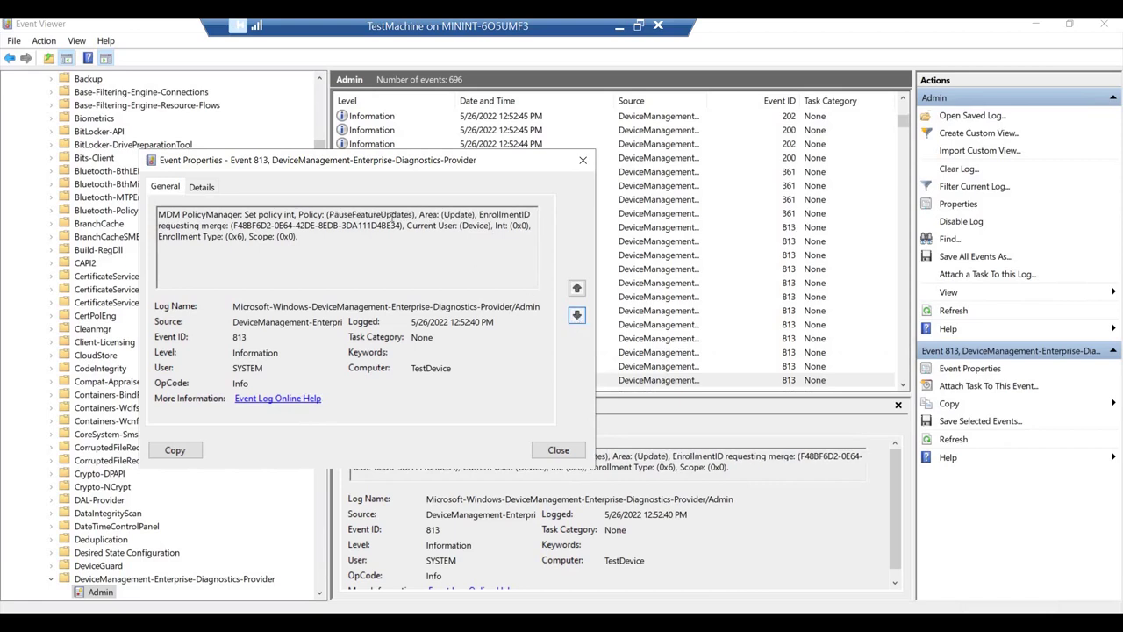
click(576, 316)
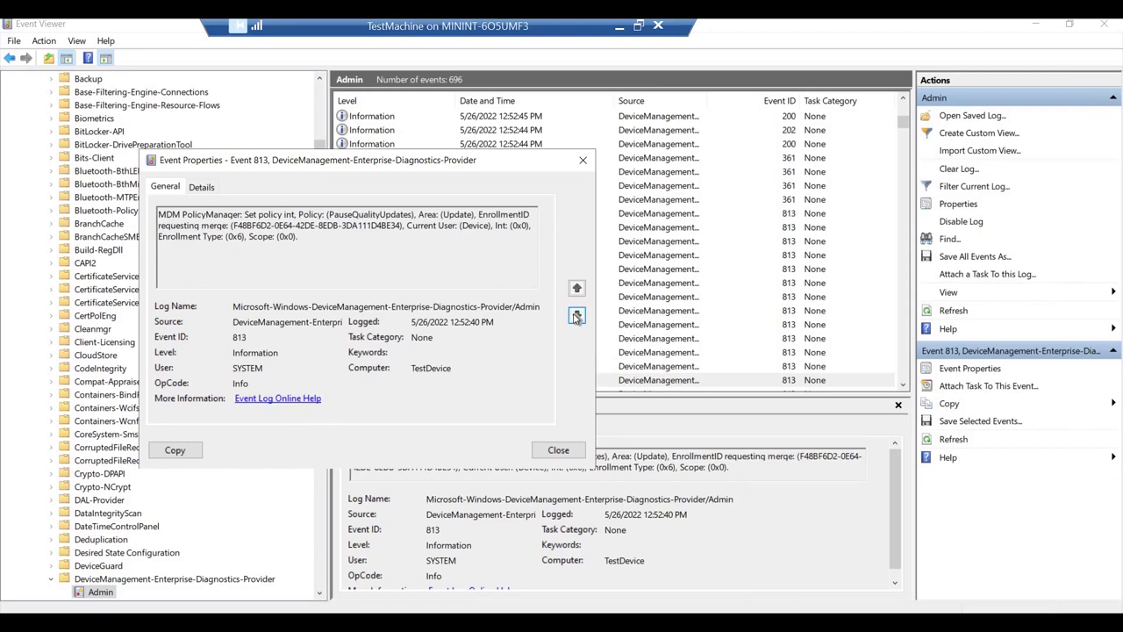
Continue from DeferQualityUpdatesPeriodInDays through driver, MU service and AllowAutoUpdate events to event 202
click(577, 316)
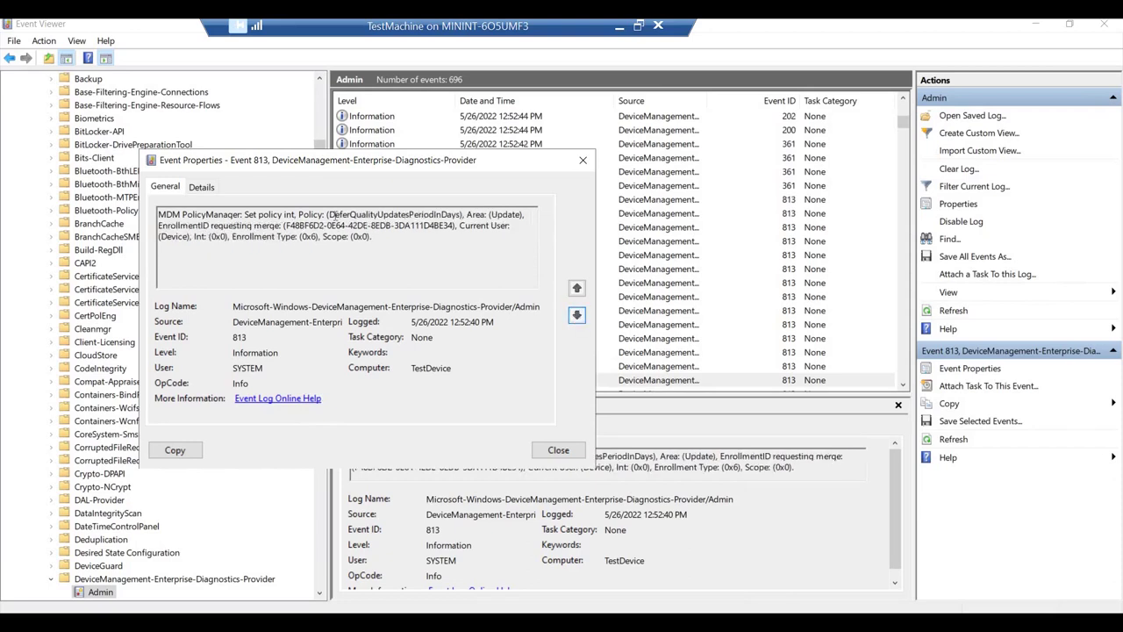
drag(329, 214, 461, 214)
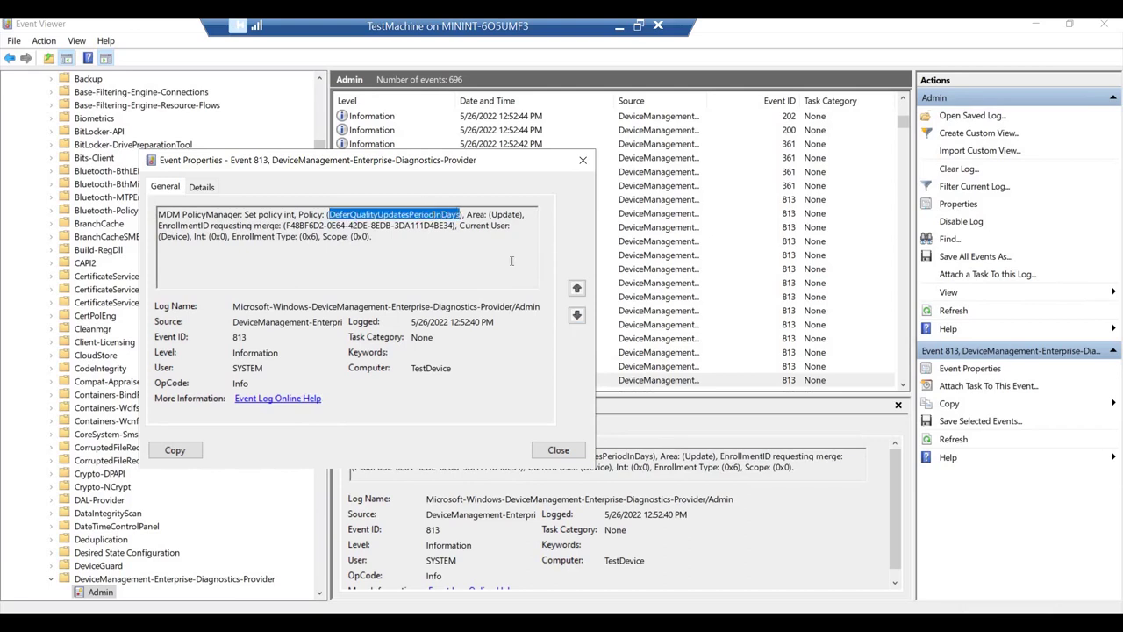
click(577, 316)
click(576, 316)
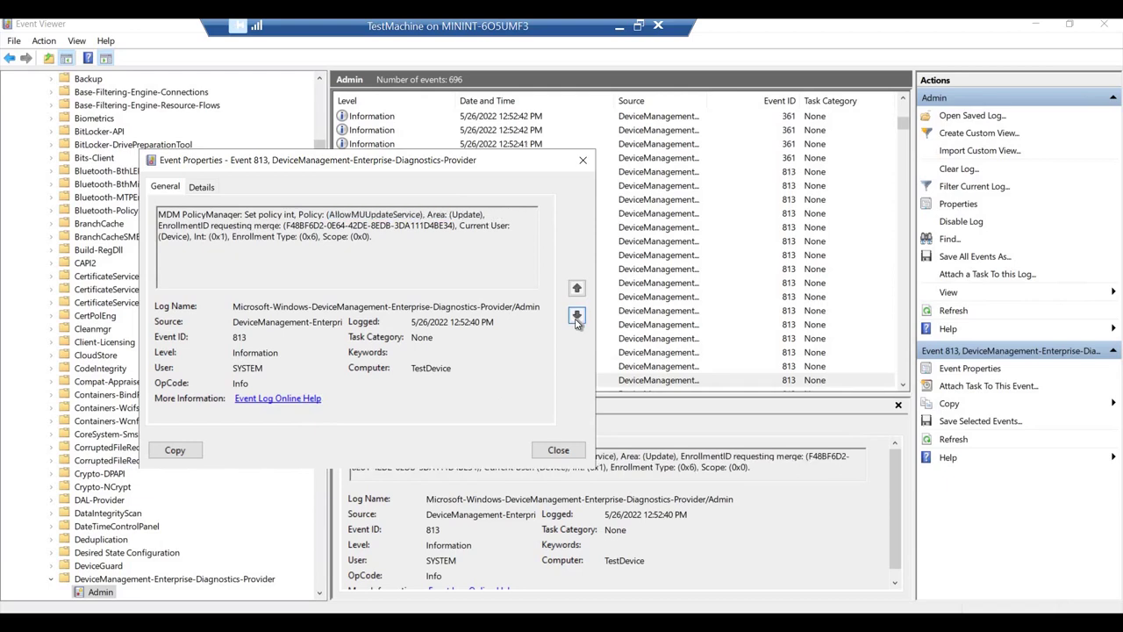
click(576, 316)
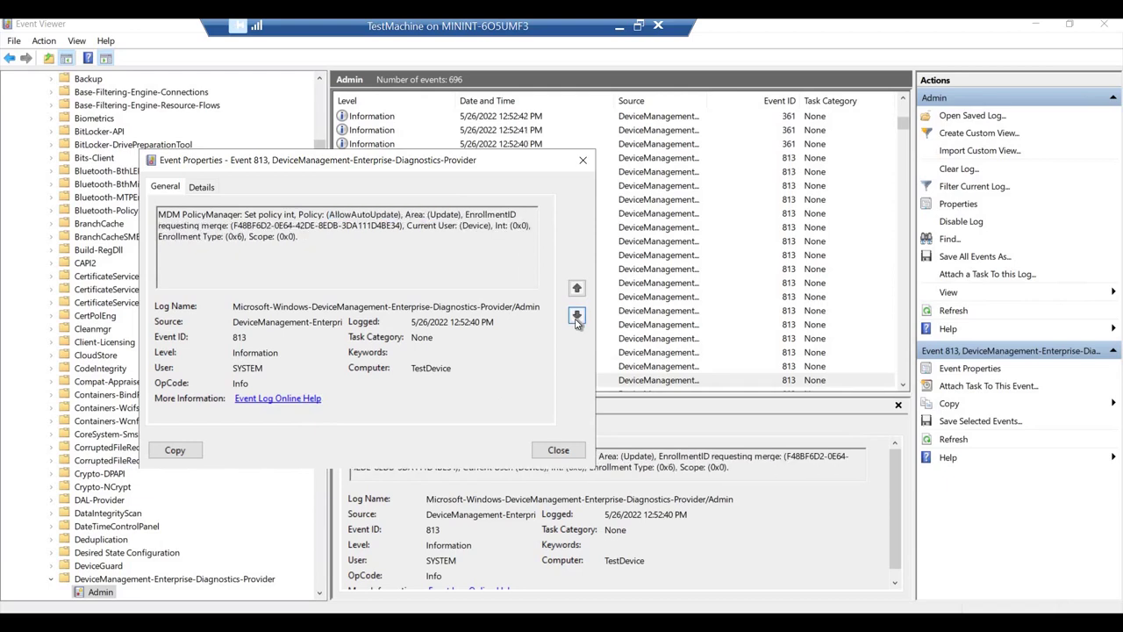
click(577, 316)
Look past events 200 and 404, then return to the AllowAutoUpdate event
click(576, 316)
click(577, 316)
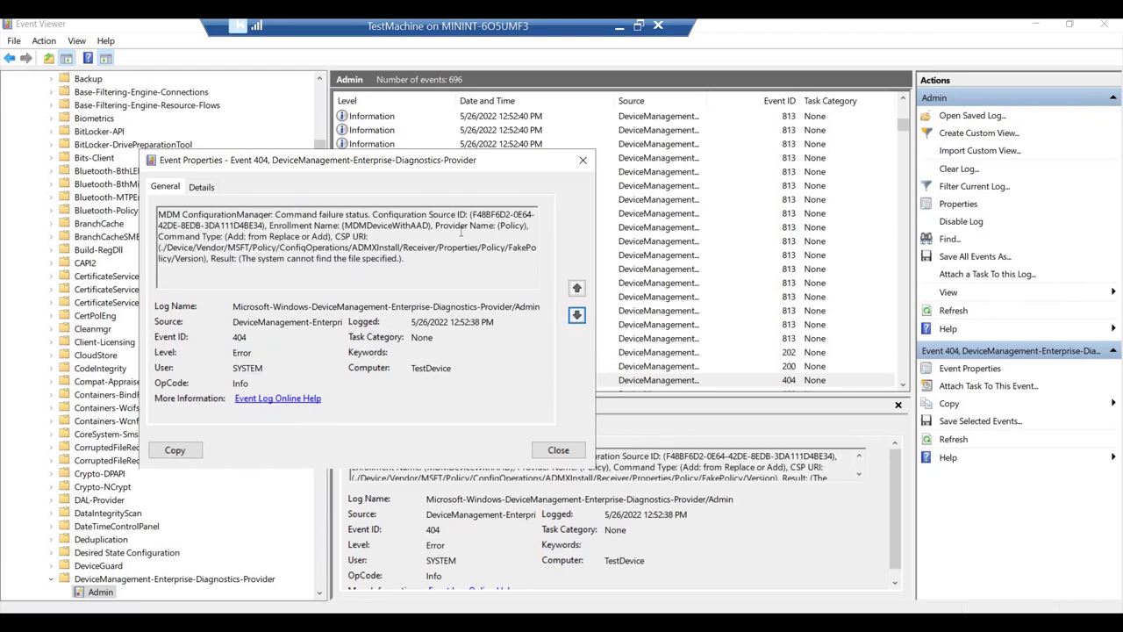
click(577, 289)
click(576, 289)
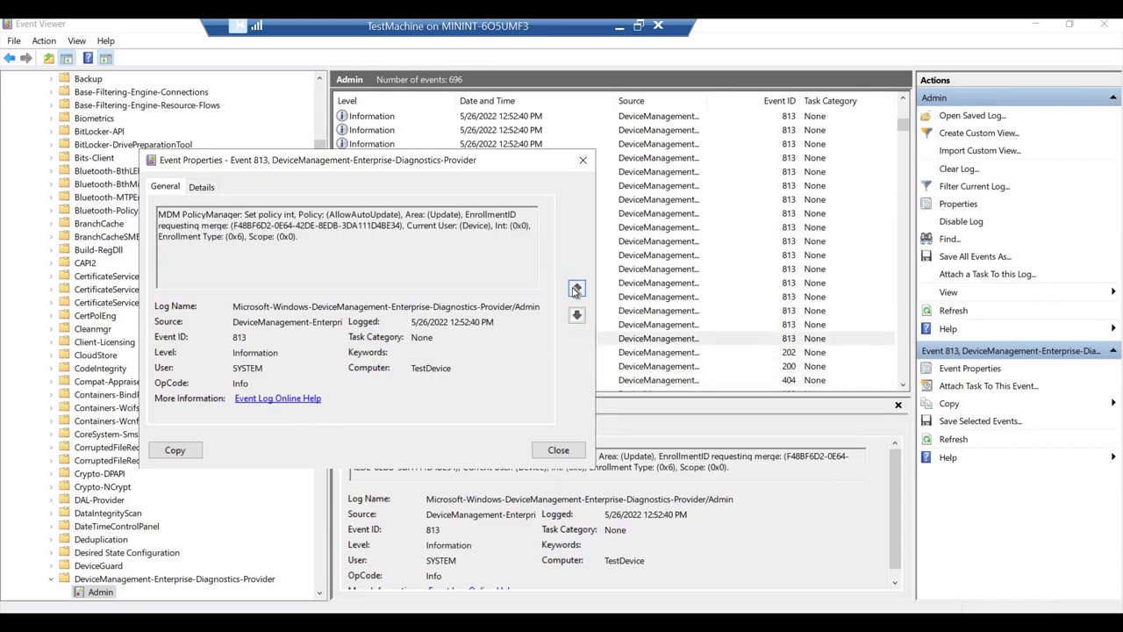
Confirm AllowAutoUpdate's Area (Update) and Int 0x0 value, then close Event Properties
drag(405, 214, 460, 215)
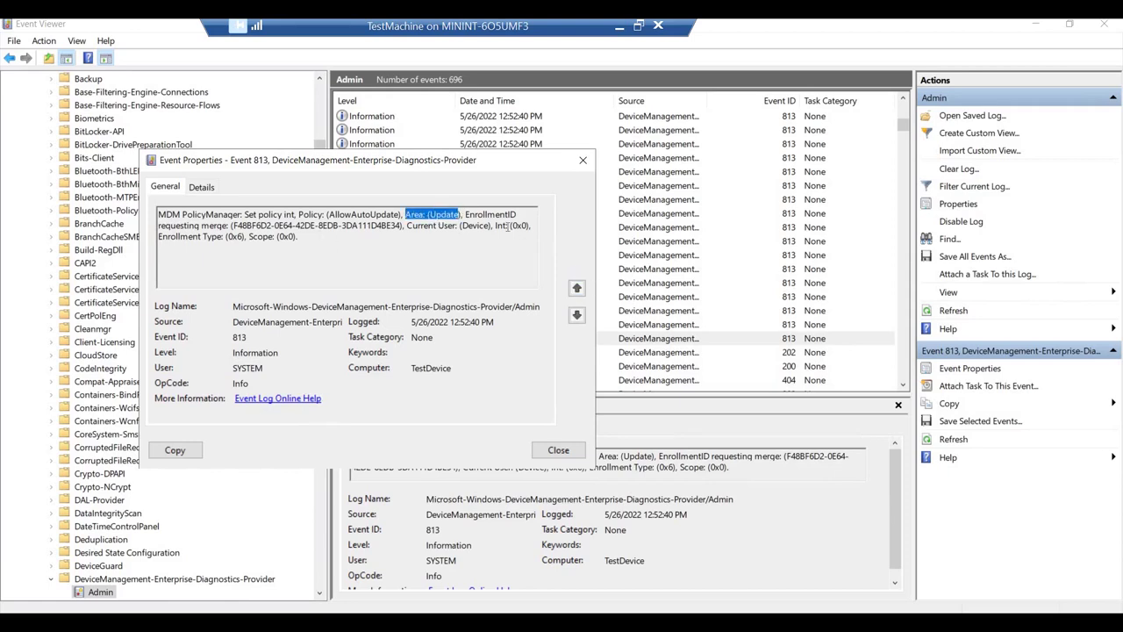
drag(494, 226, 530, 225)
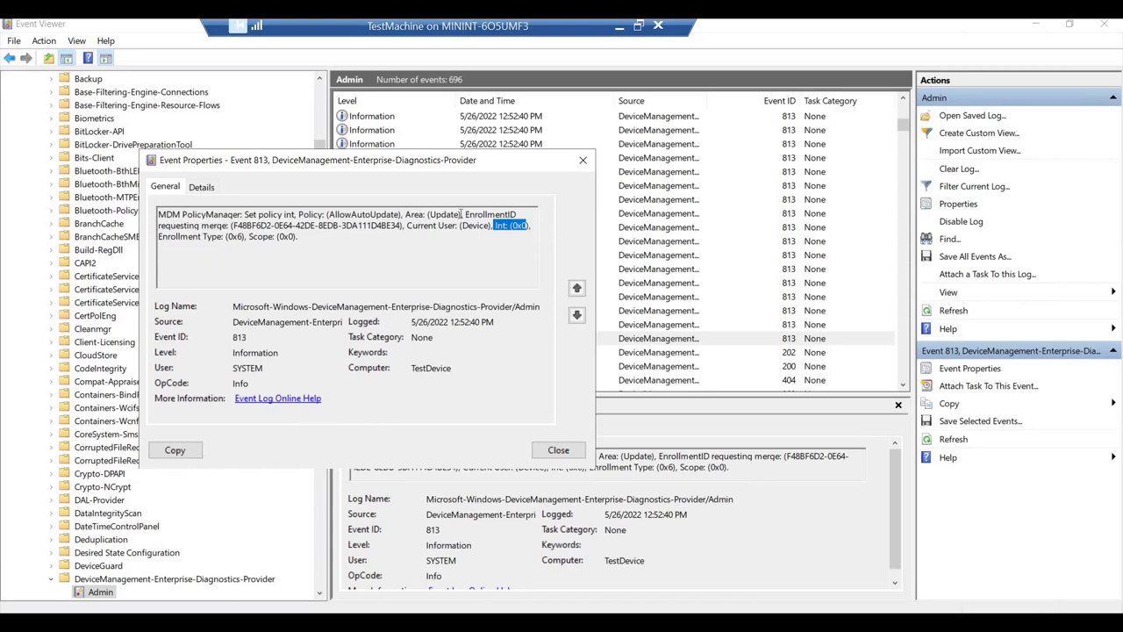
drag(461, 214, 403, 215)
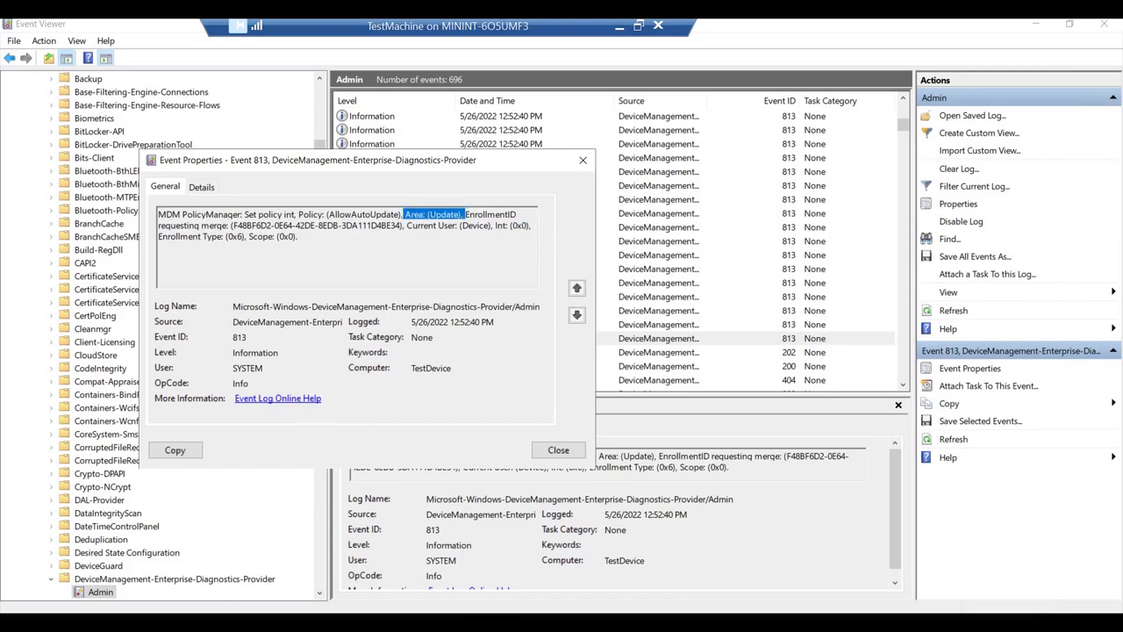
mouse_move(556, 619)
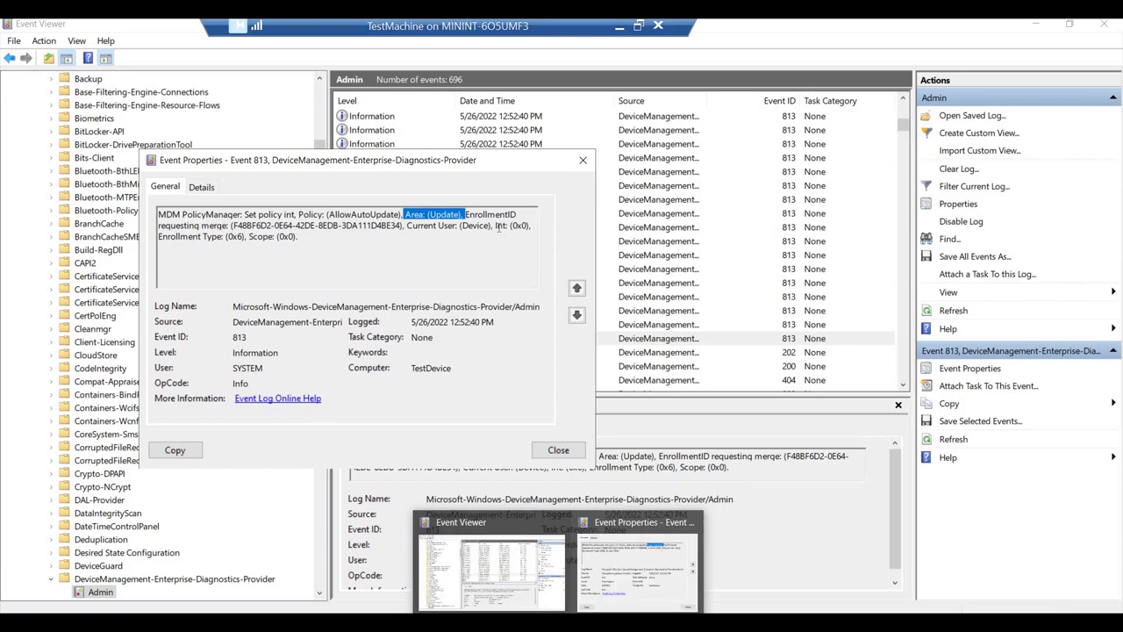
drag(495, 226, 532, 226)
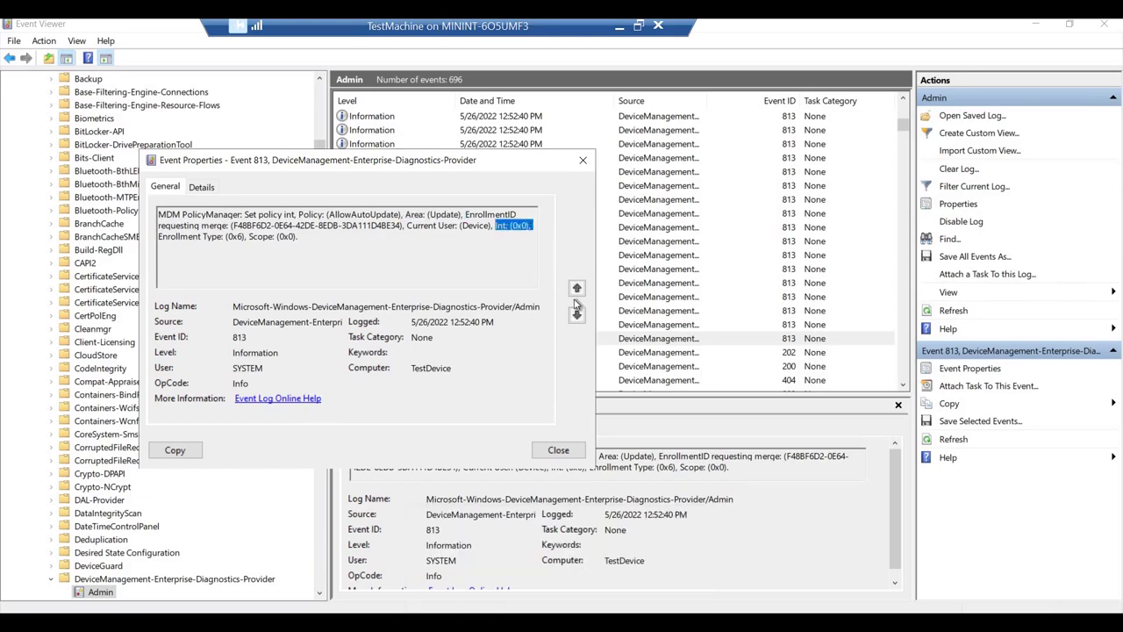
click(584, 162)
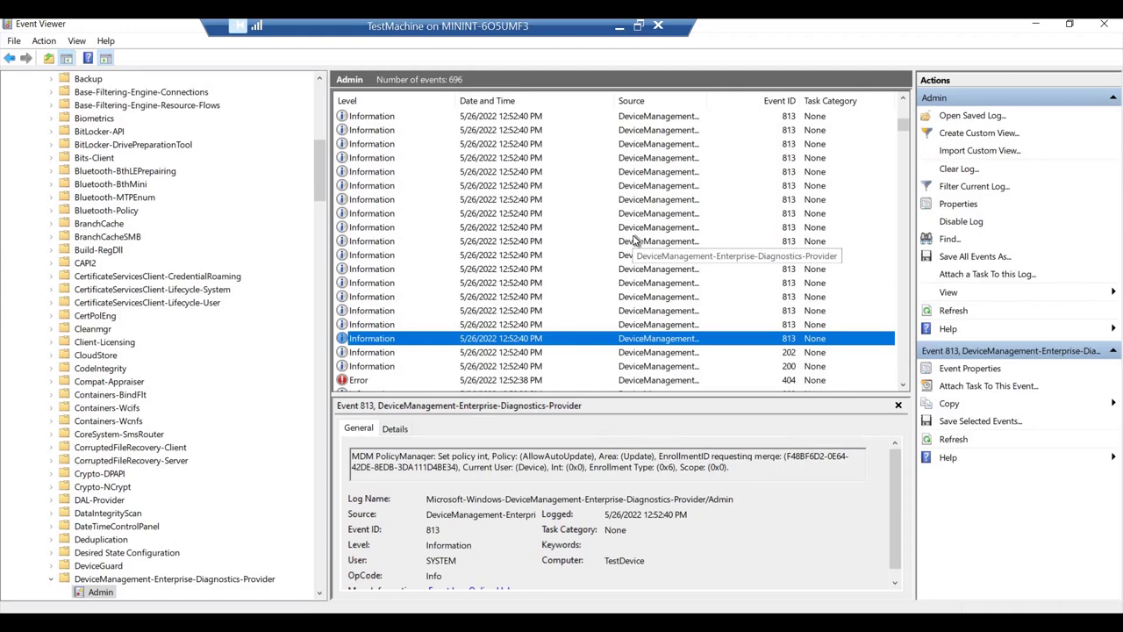
Launch Registry Editor with regedit and approve the elevation prompt
key(super+r)
text(regedit)
key(Return)
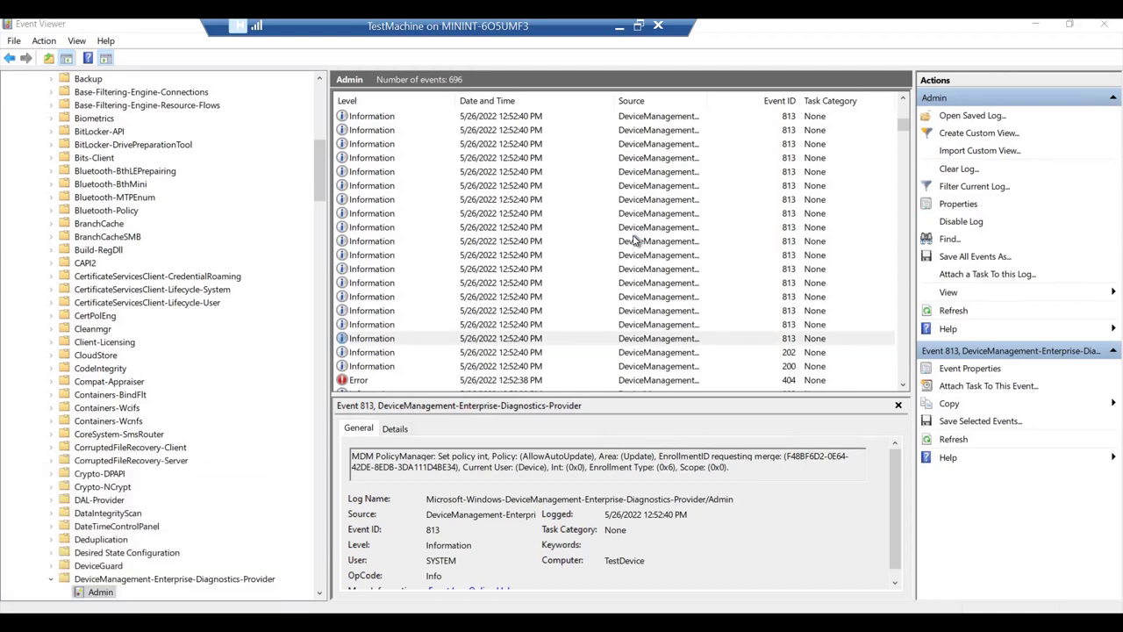
key(Left)
key(Return)
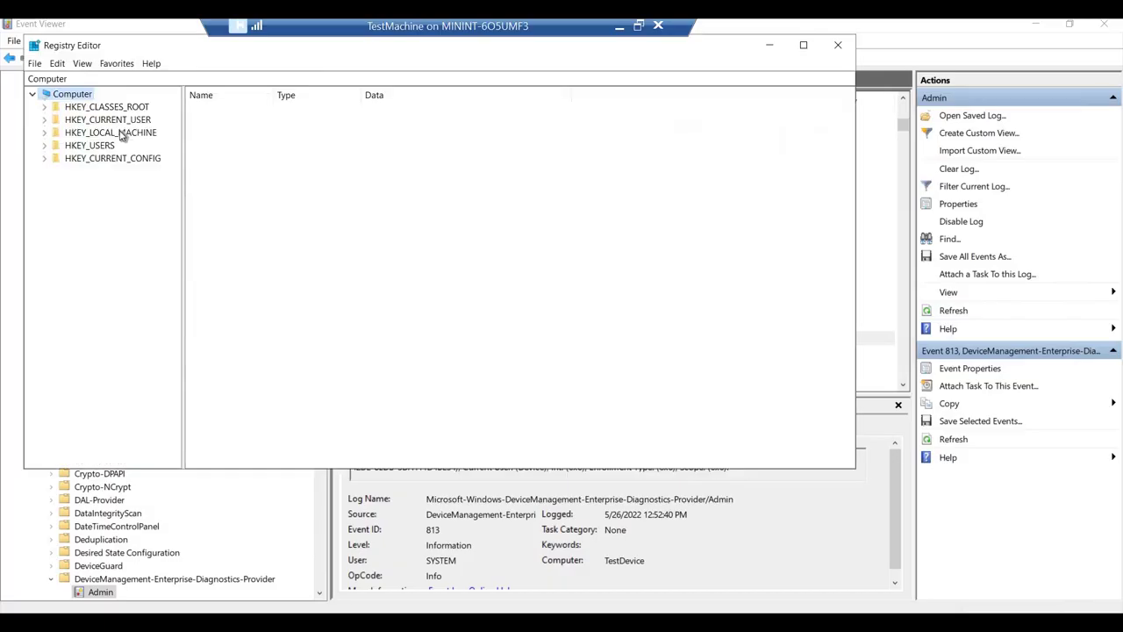
Expand HKEY_LOCAL_MACHINE\SOFTWARE\Microsoft in the key tree
click(122, 136)
key(Right)
key(Right)
key(Down)
key(Down)
key(Down)
key(Down)
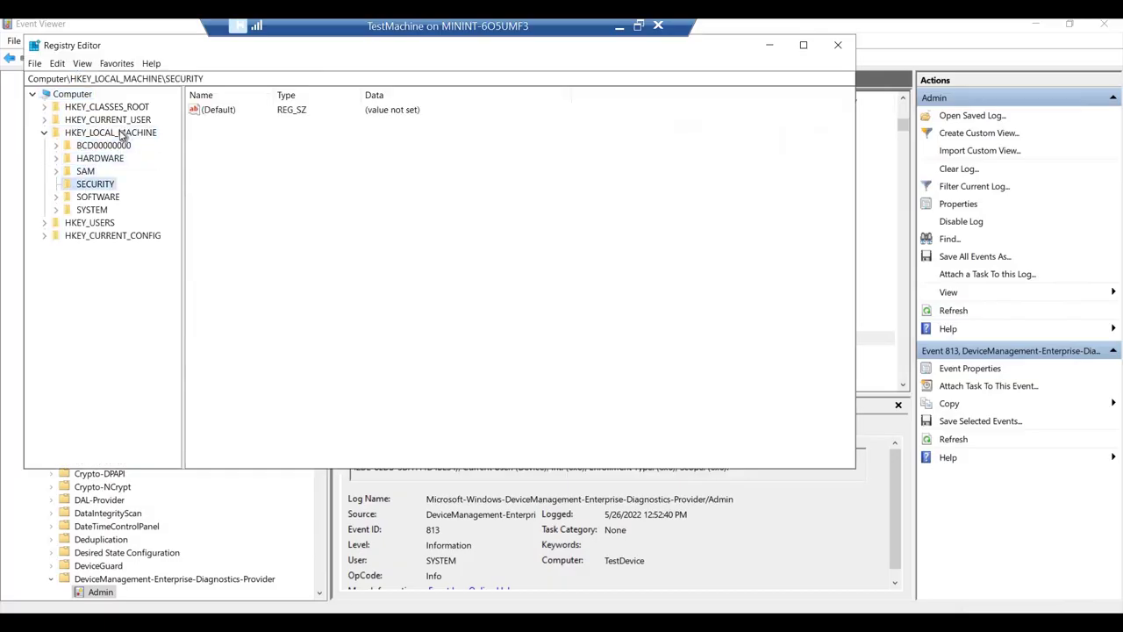
key(Right)
key(Right)
key(Down)
key(Down)
key(Down)
key(Down)
key(Down)
key(Down)
key(Down)
key(Down)
key(Down)
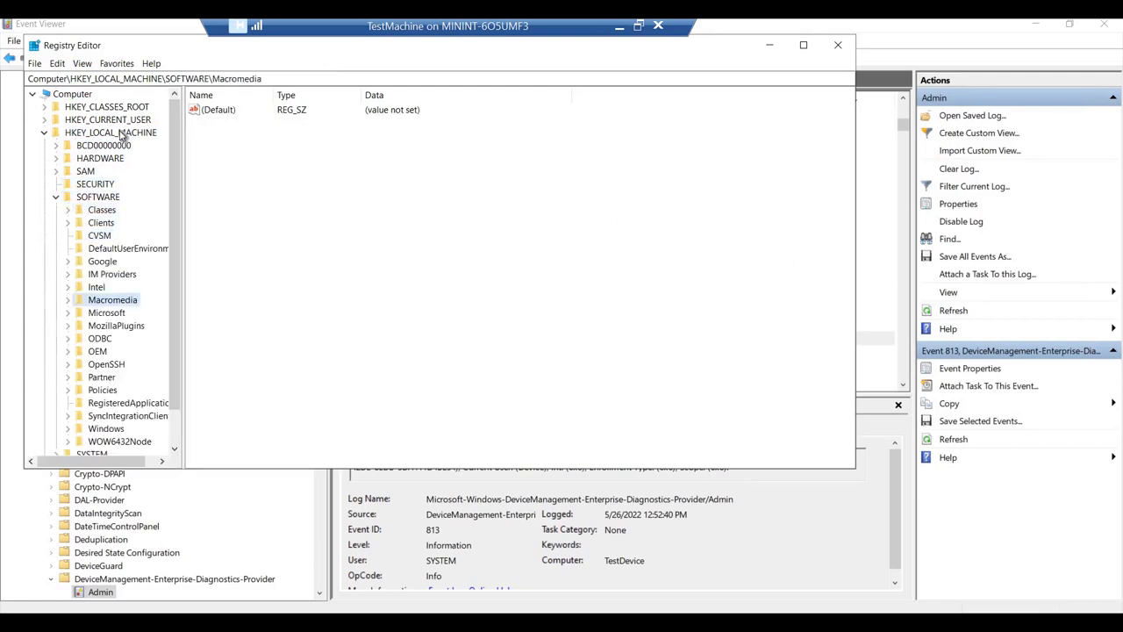
key(Up)
key(Right)
key(Right)
key(Down)
key(Down)
key(Down)
Drill down to PolicyManager\current\device\Update to list its policy values
text(en)
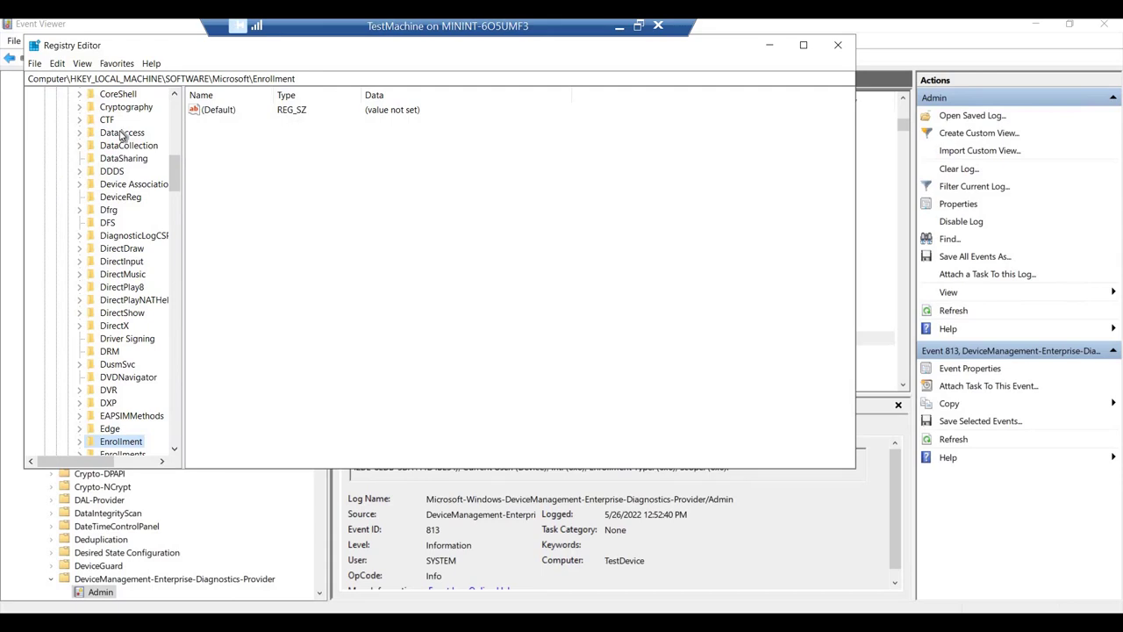
key(Right)
key(Left)
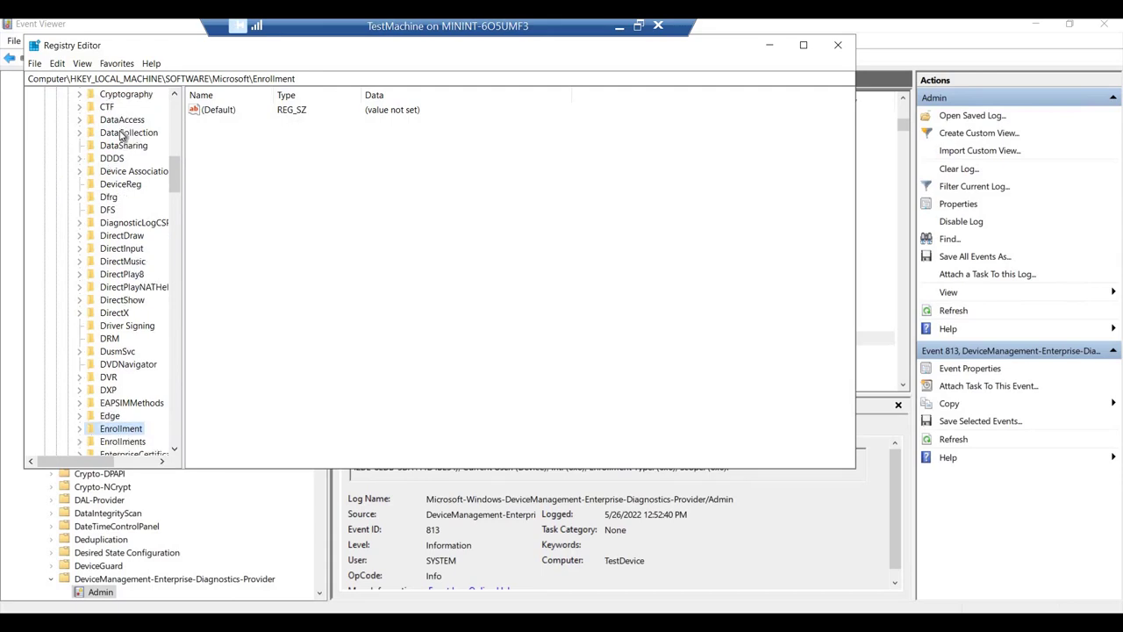
key(Up)
key(Up)
text(po)
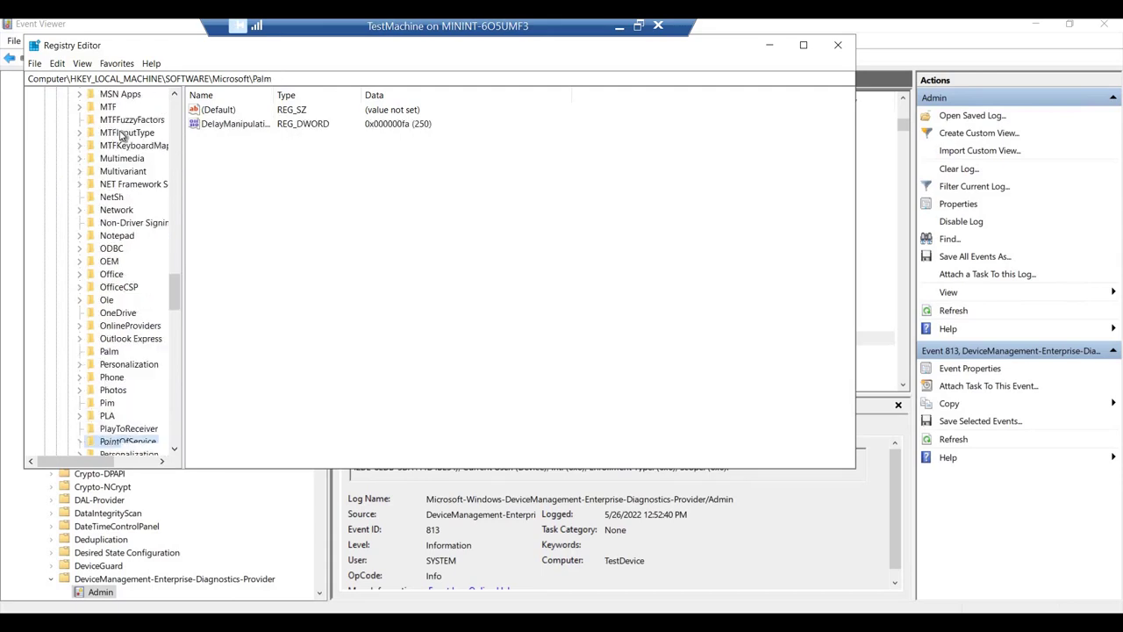
text(licy)
key(Right)
key(Right)
key(Down)
key(Right)
key(Right)
key(Down)
key(Right)
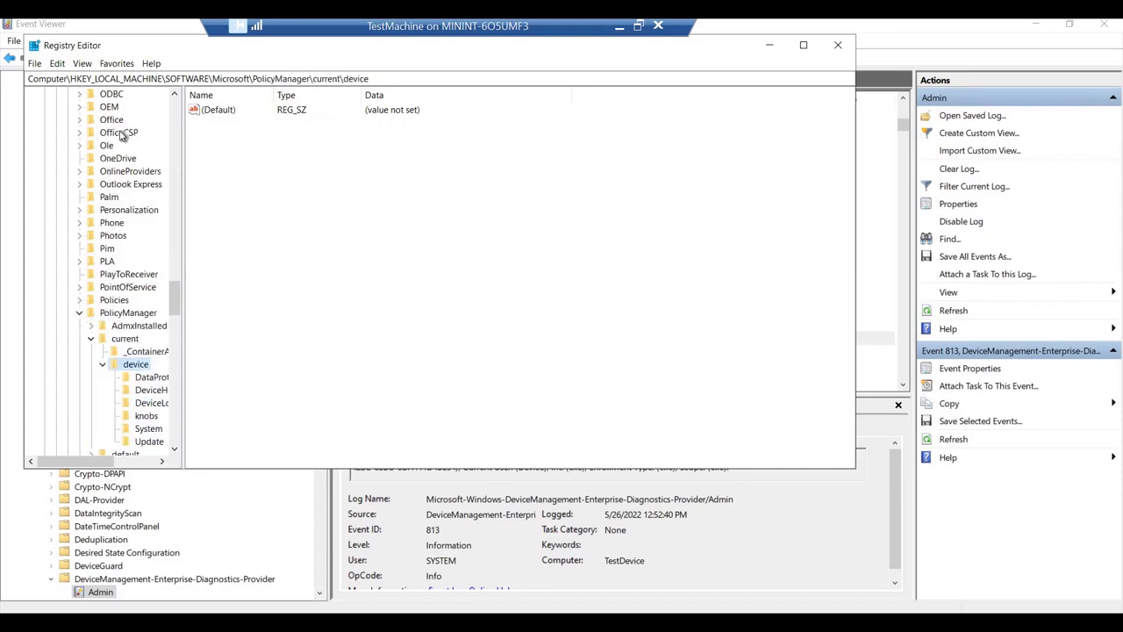
key(Right)
key(Down)
key(Down)
key(Down)
key(Down)
key(Down)
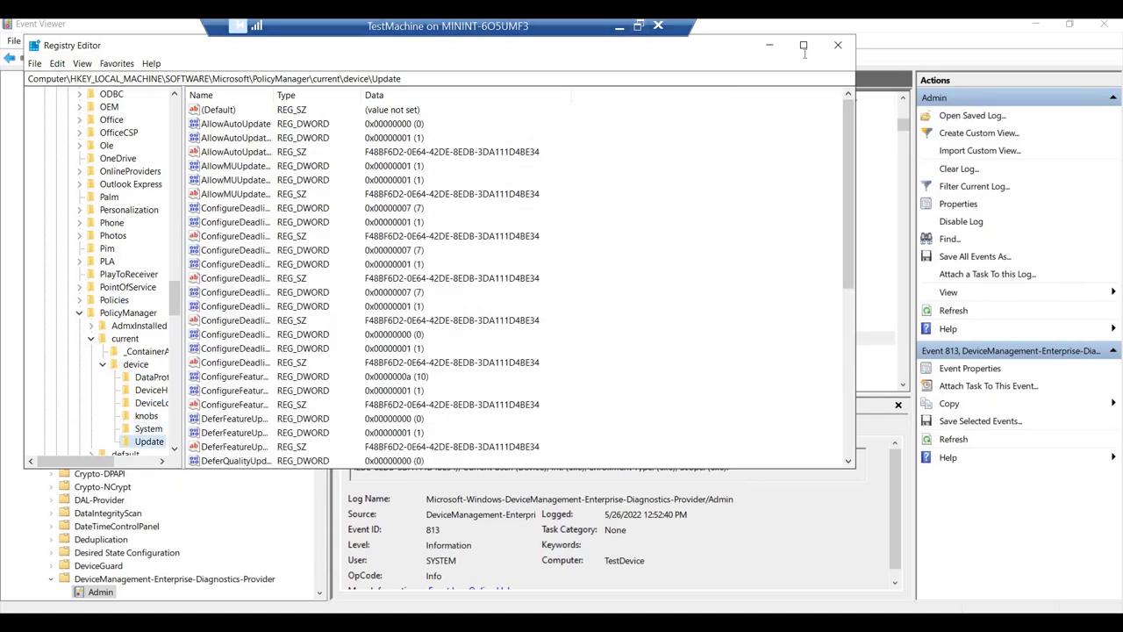
Maximize Registry Editor, widen the key tree and auto-fit the Name column
key(super+Up)
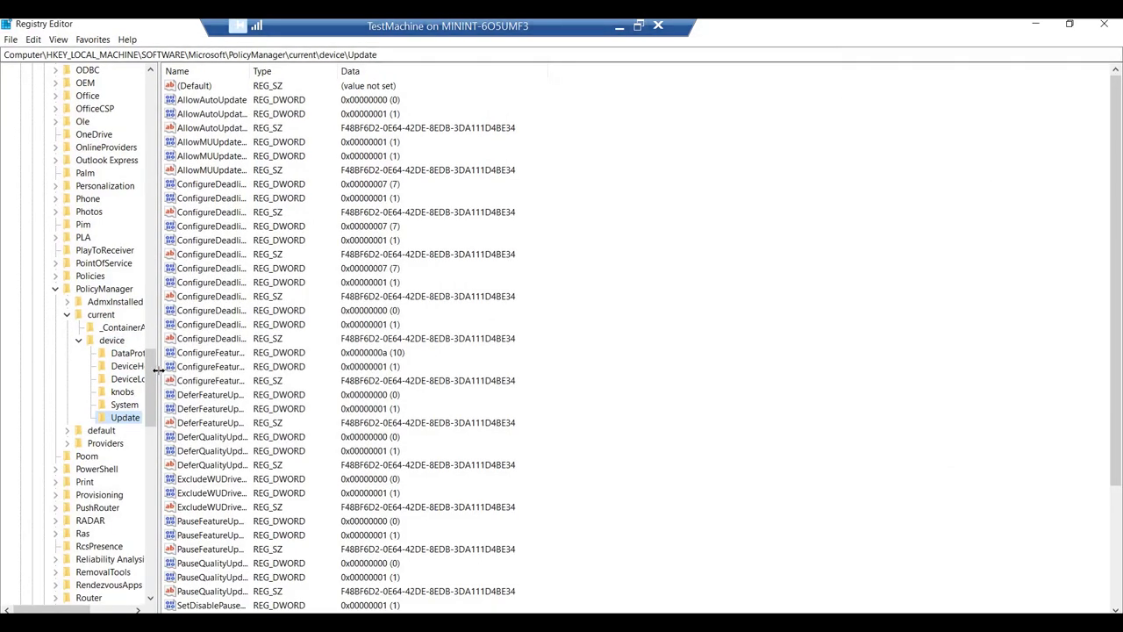
drag(157, 419, 249, 412)
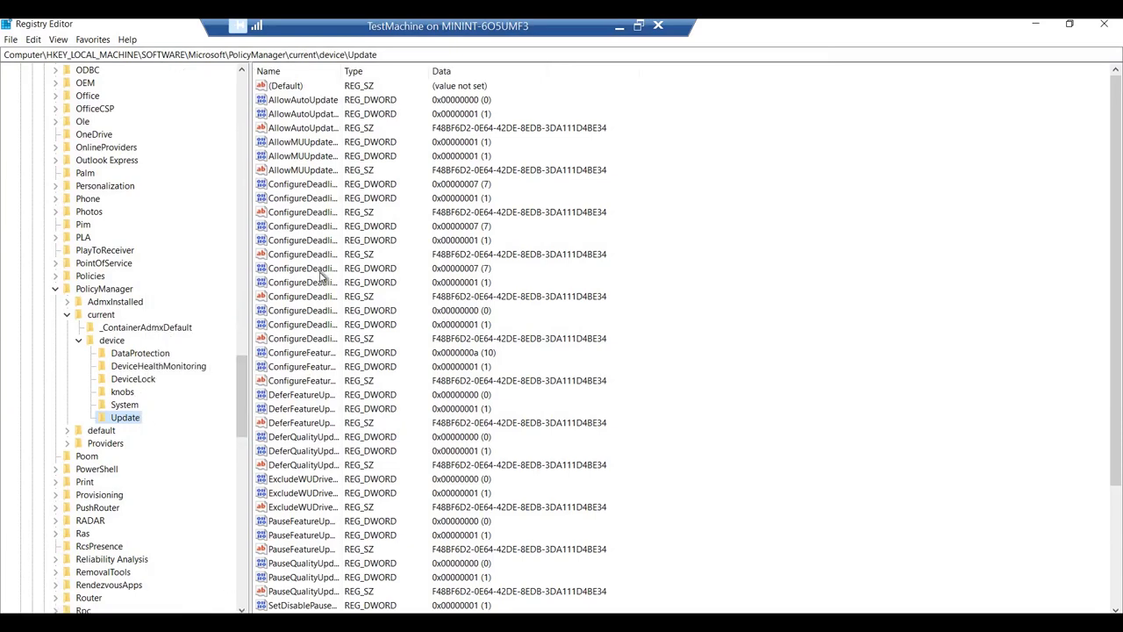
double_click(343, 71)
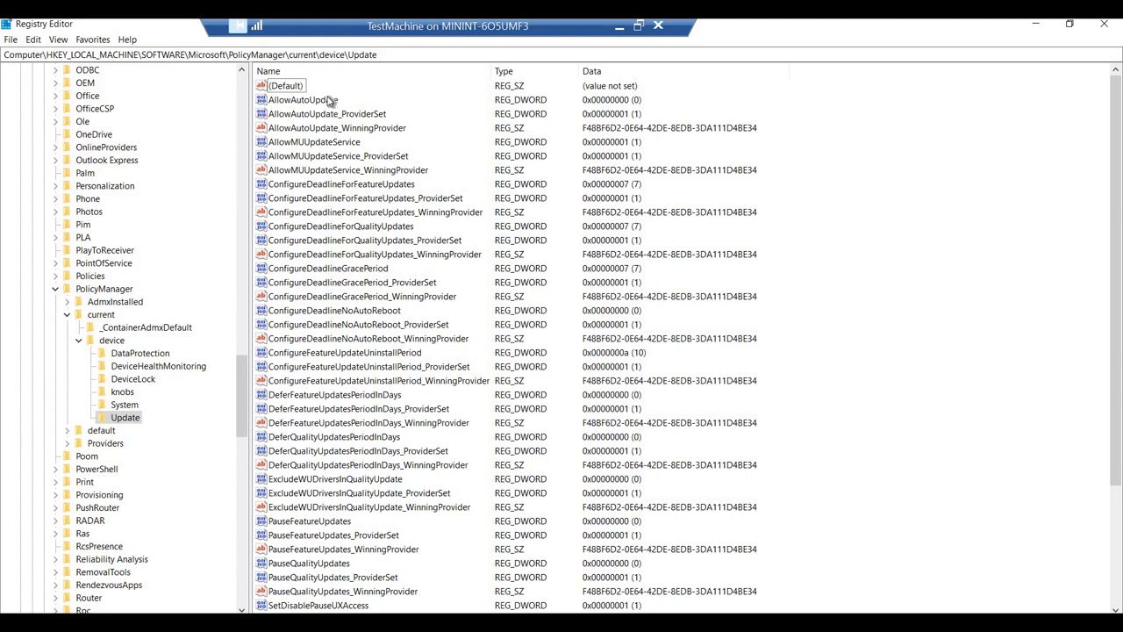
Search Start for 'update' and open the Check for updates settings page
click(329, 101)
key(super)
text(update)
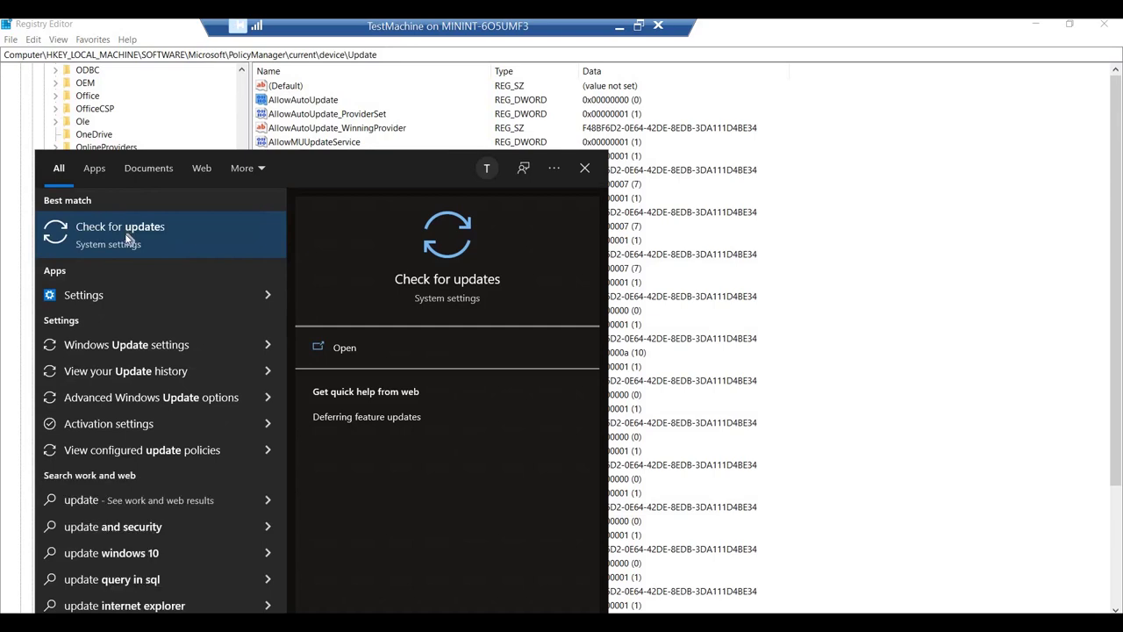
click(127, 239)
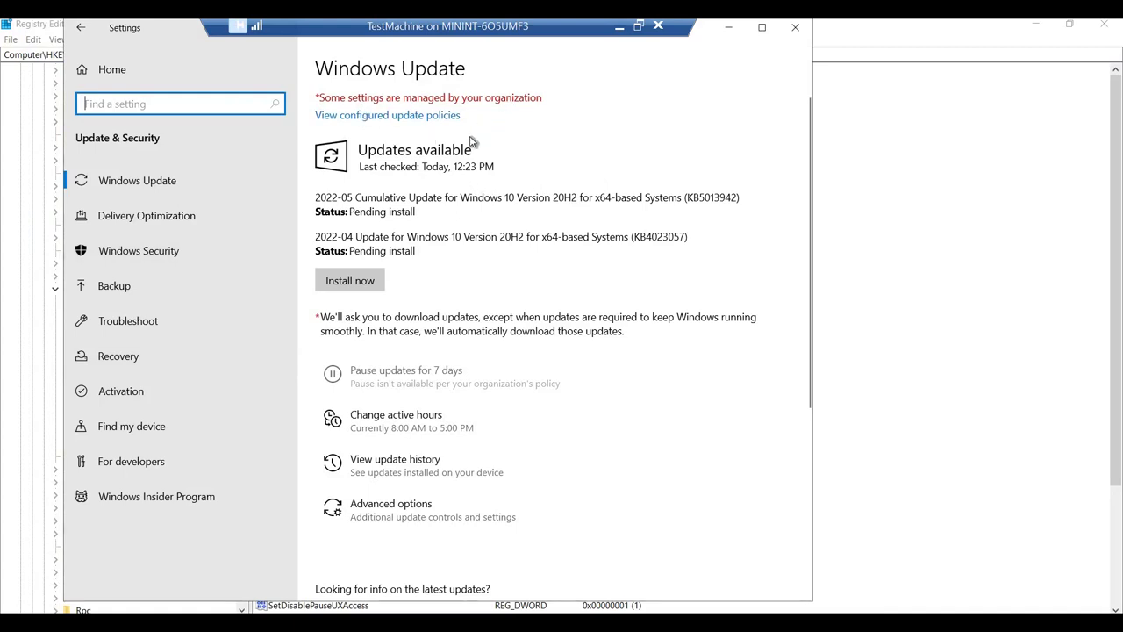
Review the pending Cumulative Update, then open View configured update policies
click(348, 280)
drag(356, 196, 446, 201)
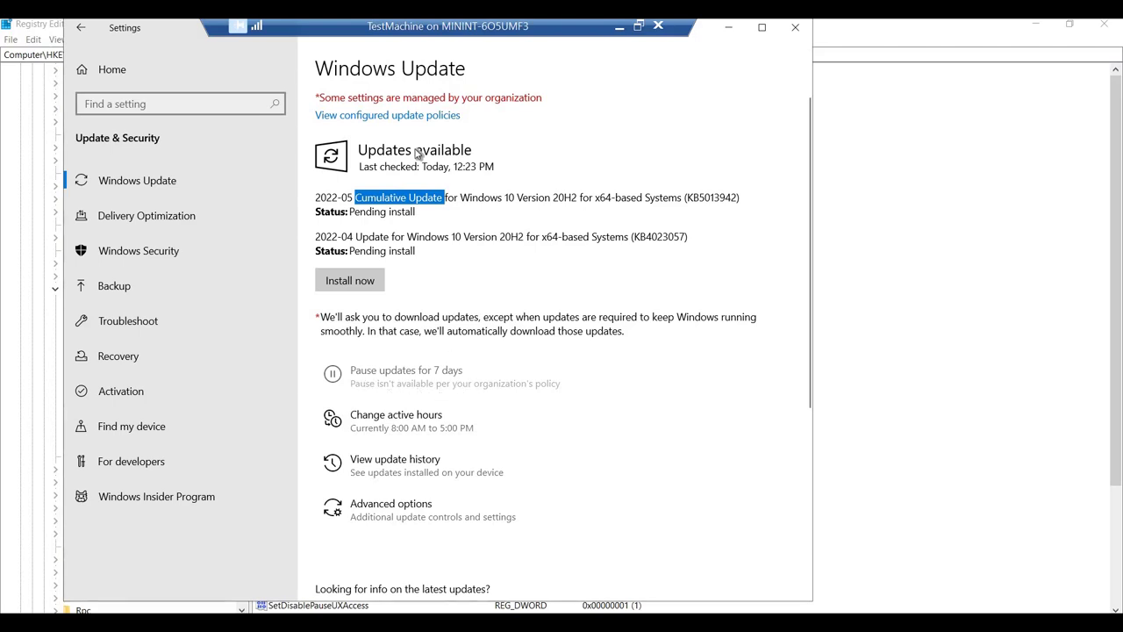
click(384, 122)
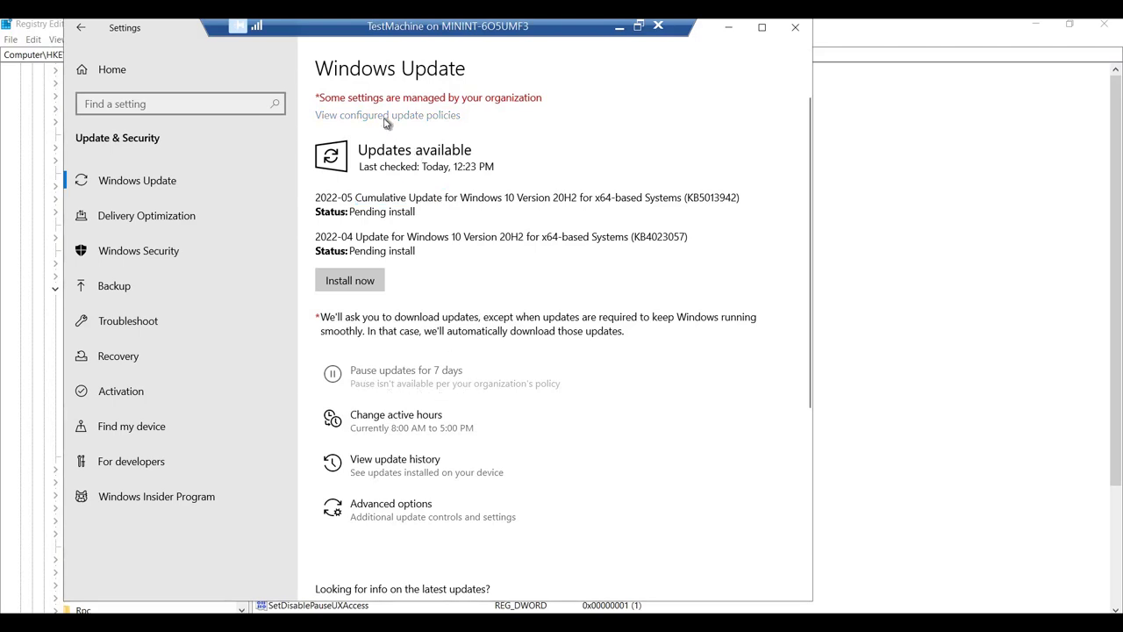
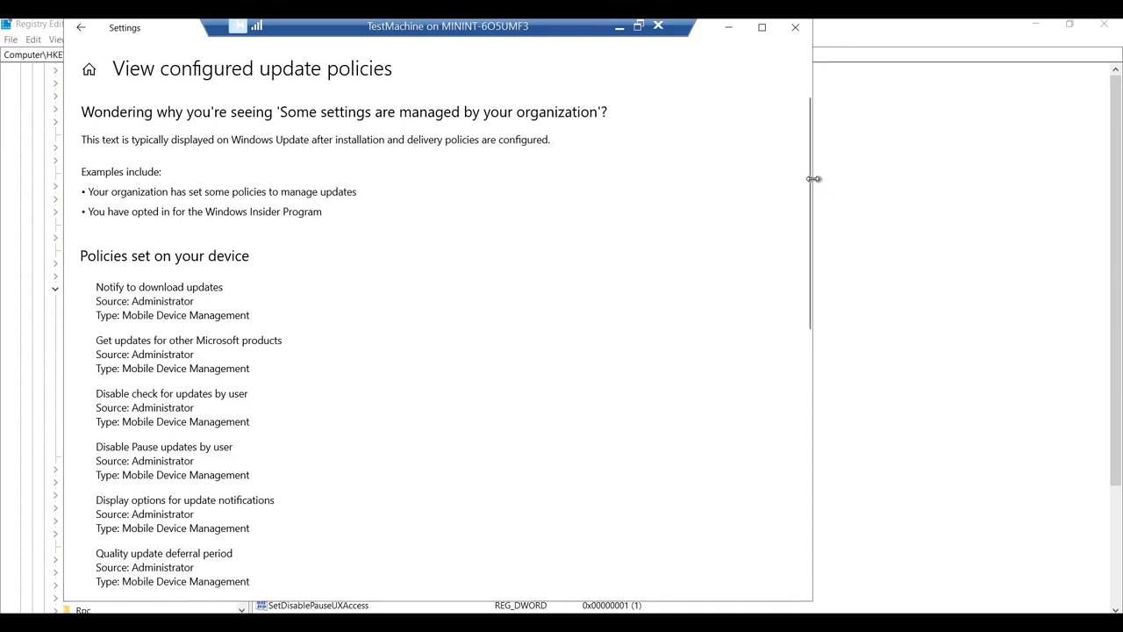
Review the configured update policies list, return to the Windows Update page and minimize Settings
drag(814, 228, 818, 436)
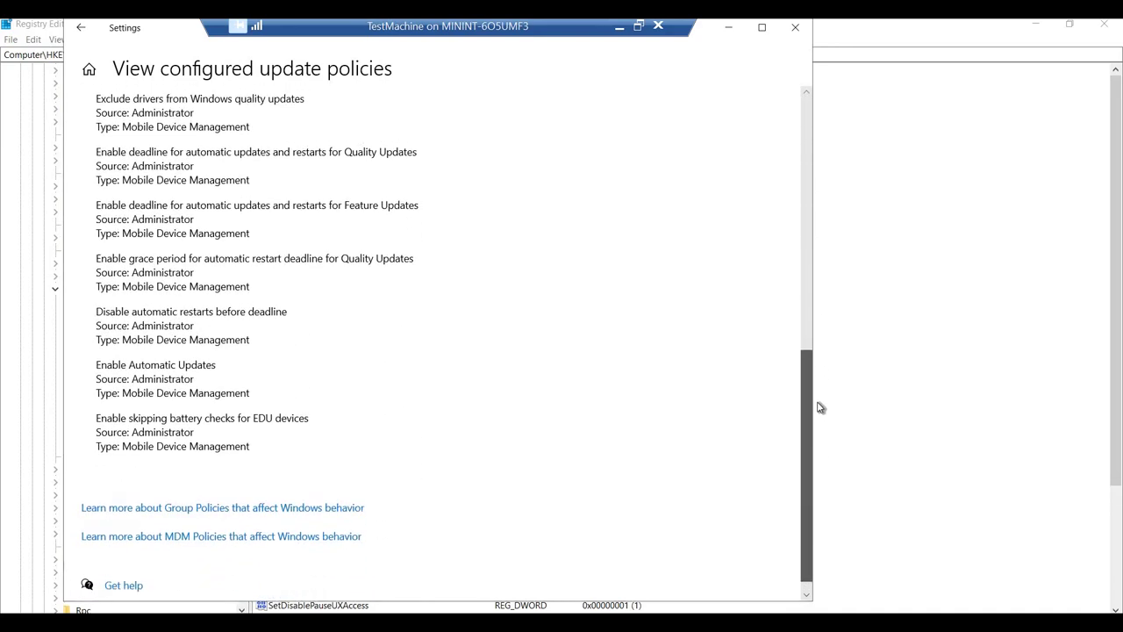
scroll(554, 359, up, 3)
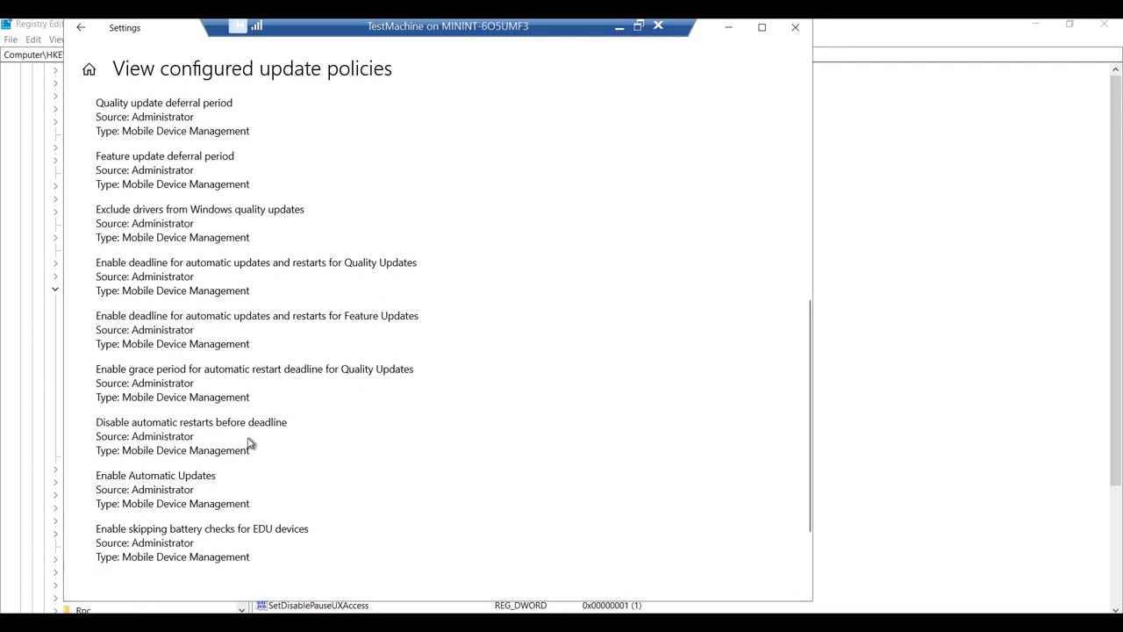
click(86, 29)
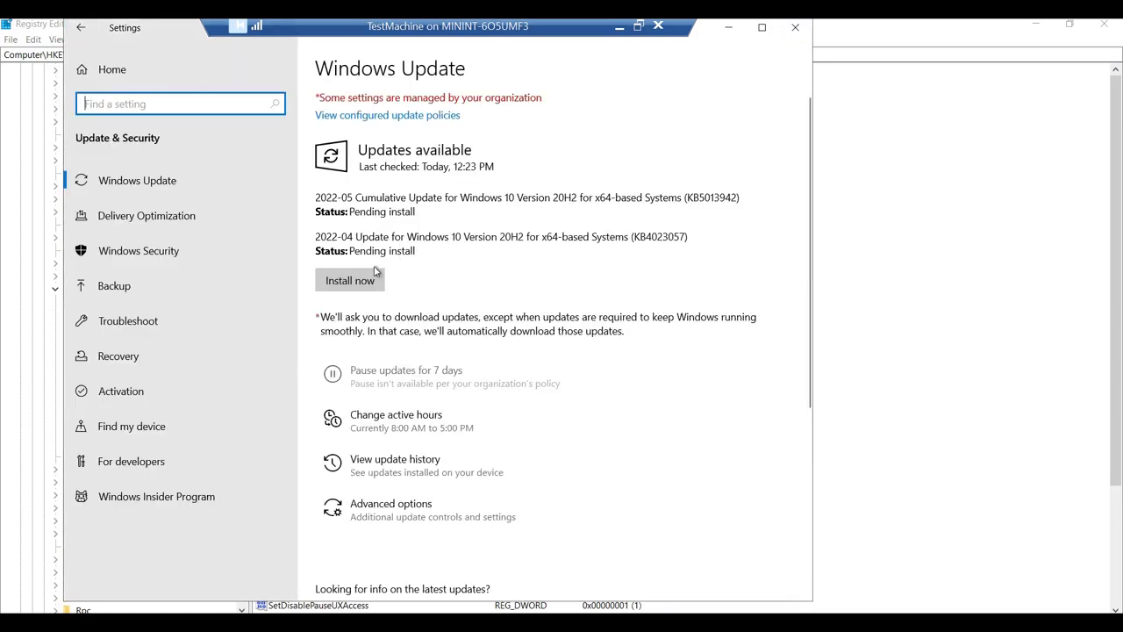
click(728, 27)
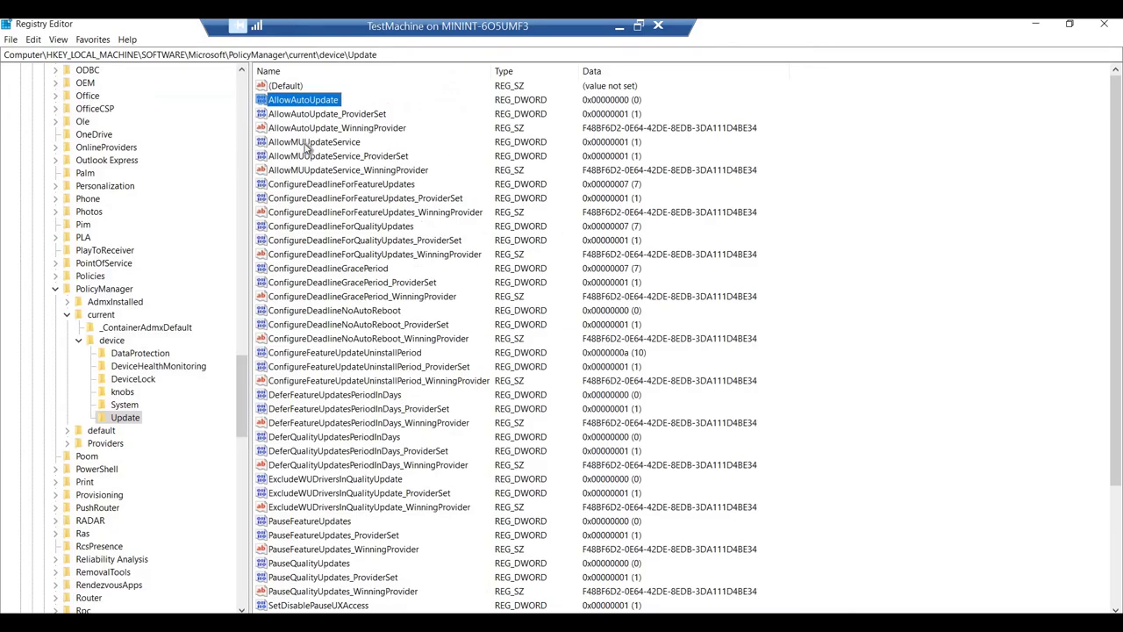
Inspect the PolicyManager device Update values: quality-update deadline 7, grace period 7, SetDisablePauseUXAccess 1
click(410, 51)
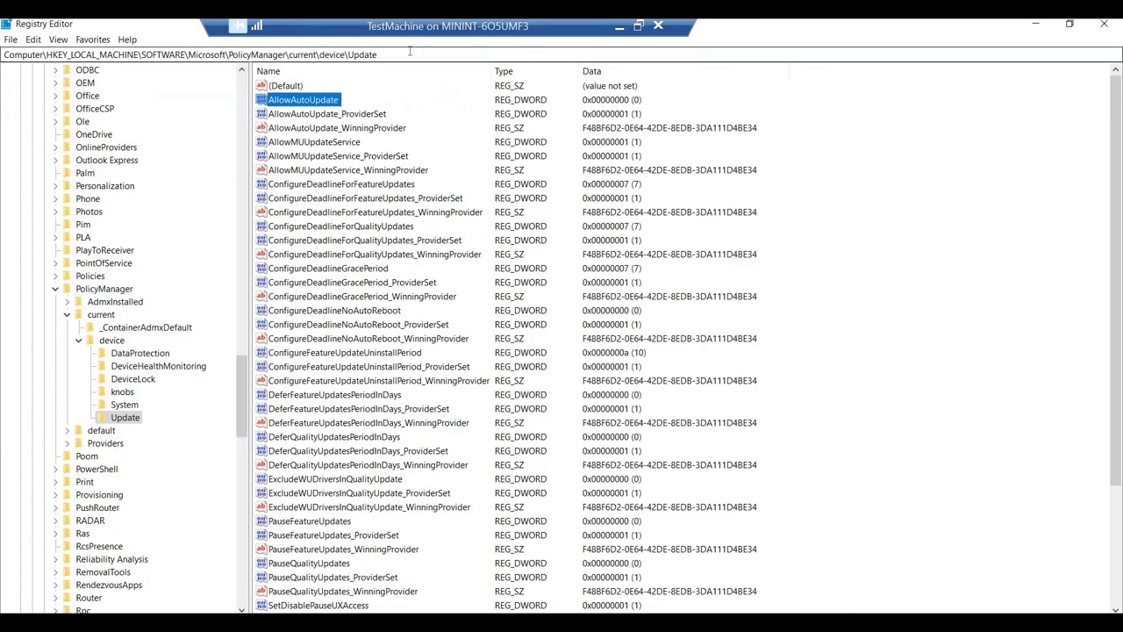
double_click(259, 55)
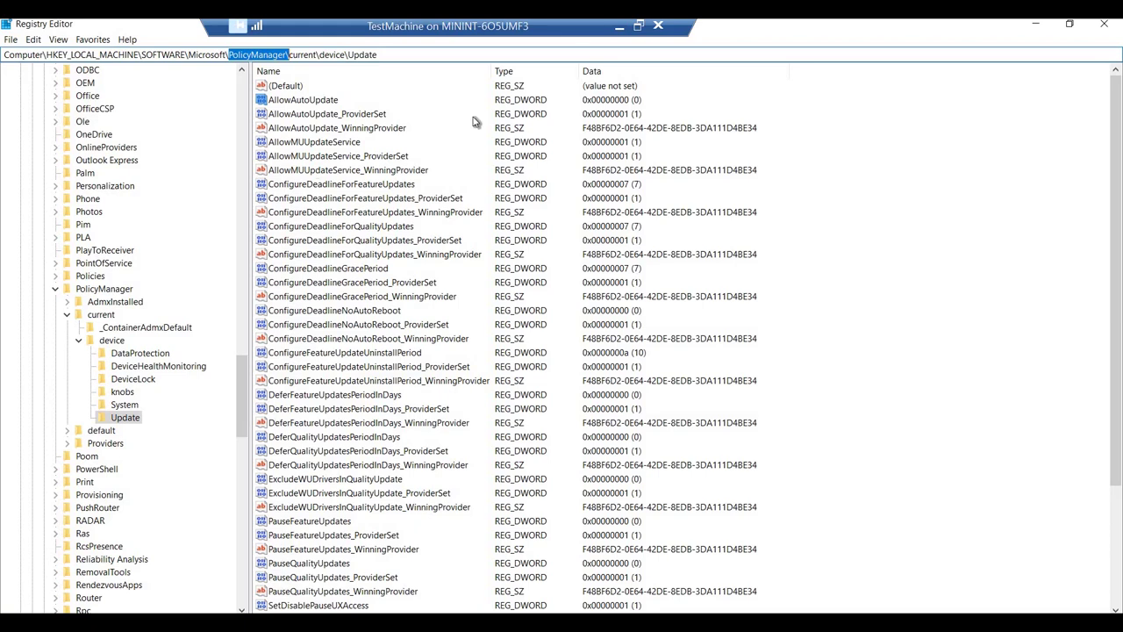
click(577, 168)
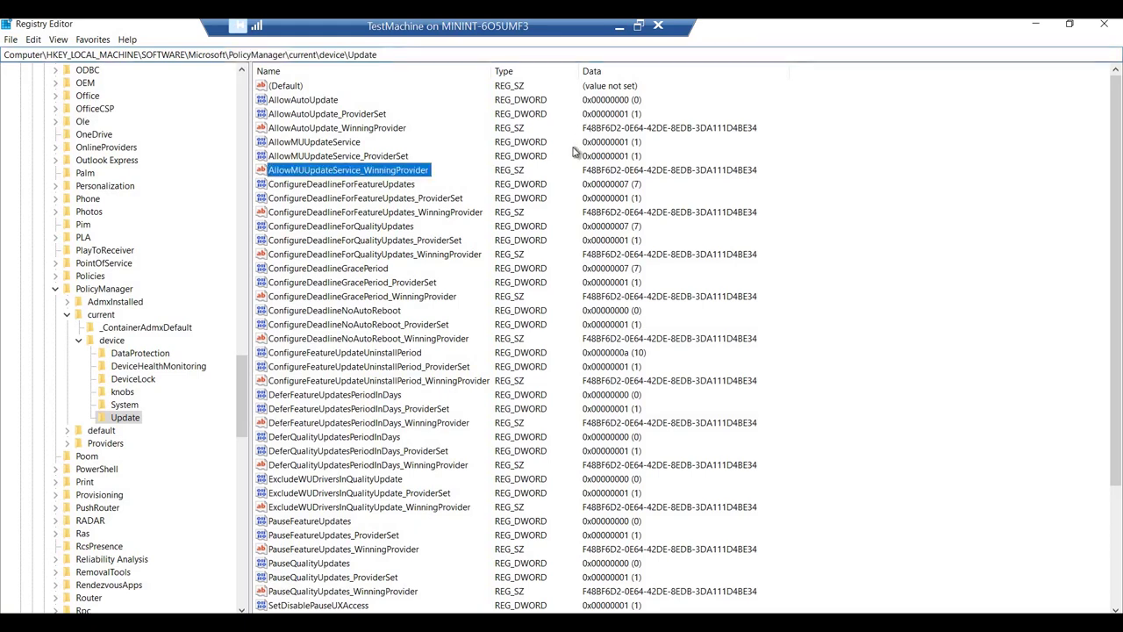
click(335, 228)
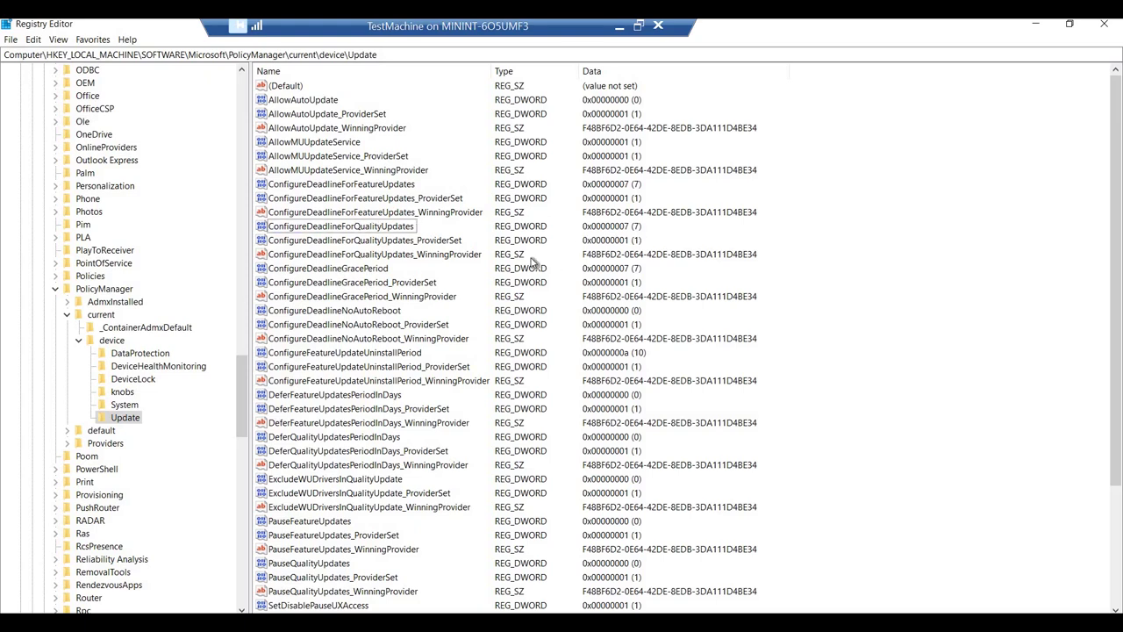
click(639, 270)
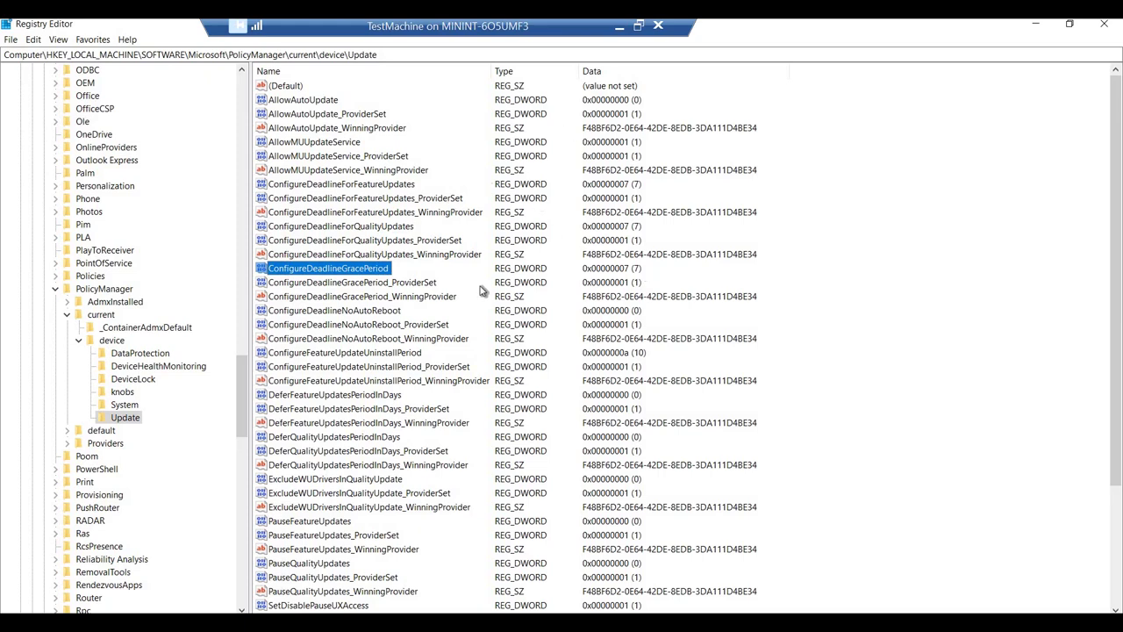
click(308, 450)
key(Down)
key(Down)
key(Down)
key(Down)
key(Down)
key(Down)
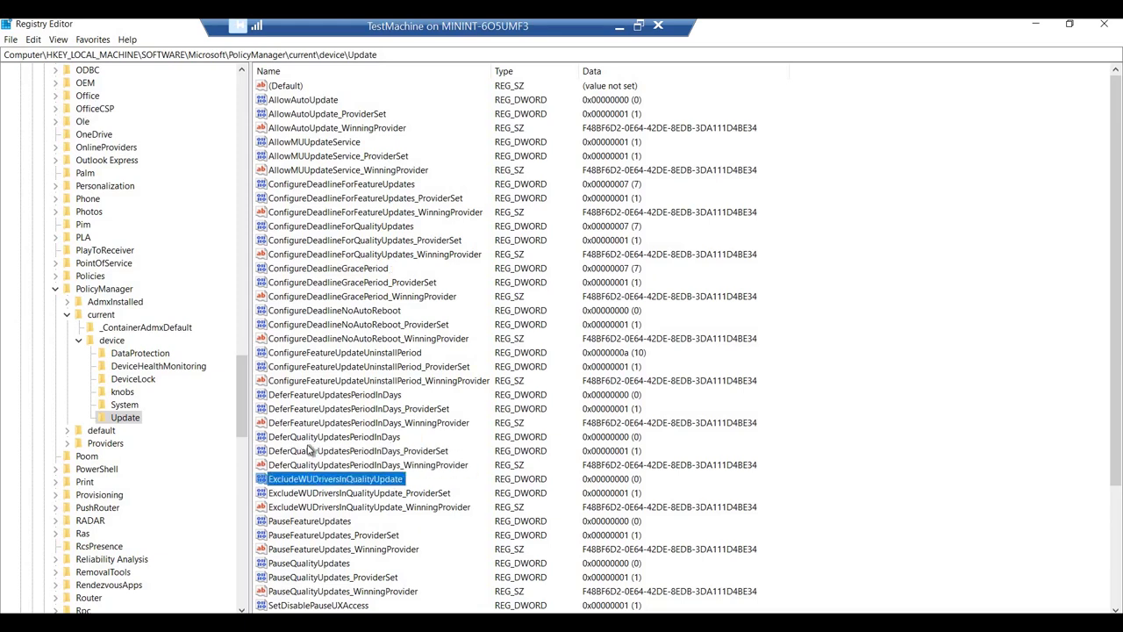
key(End)
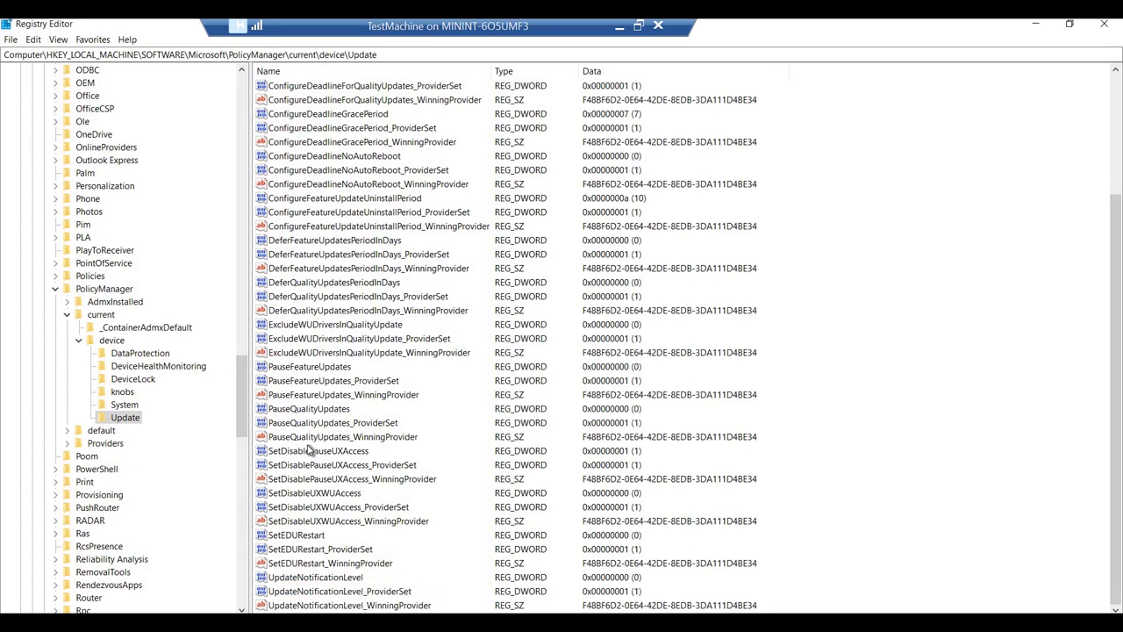
click(885, 228)
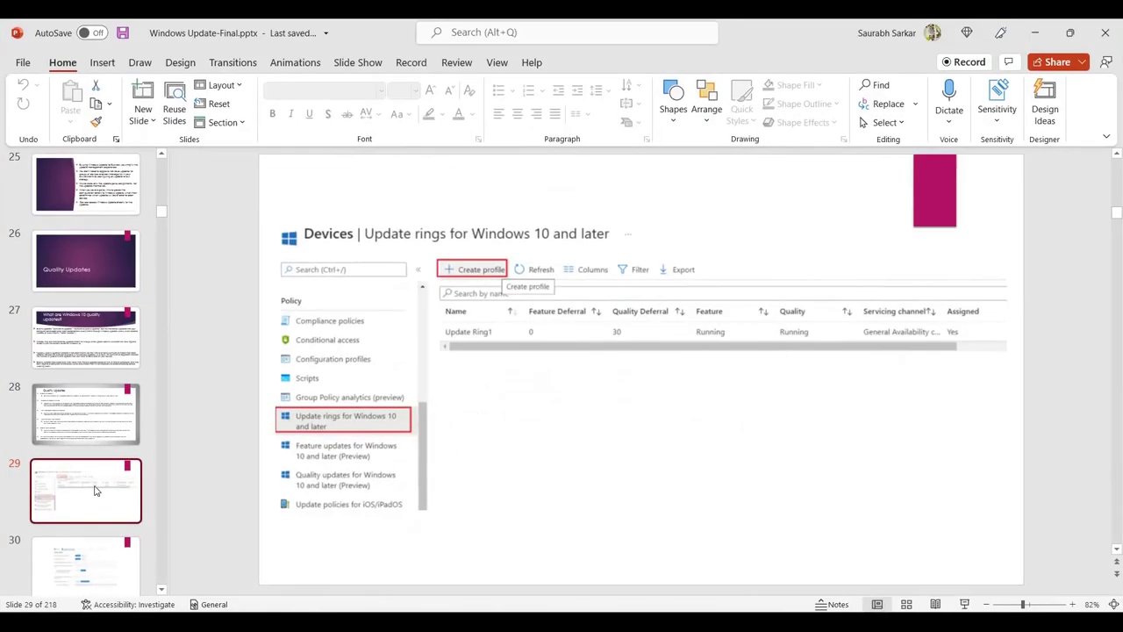
Advance the deck to slide 36 on the Update Session Orchestrator, then switch to the test machine
key(Down)
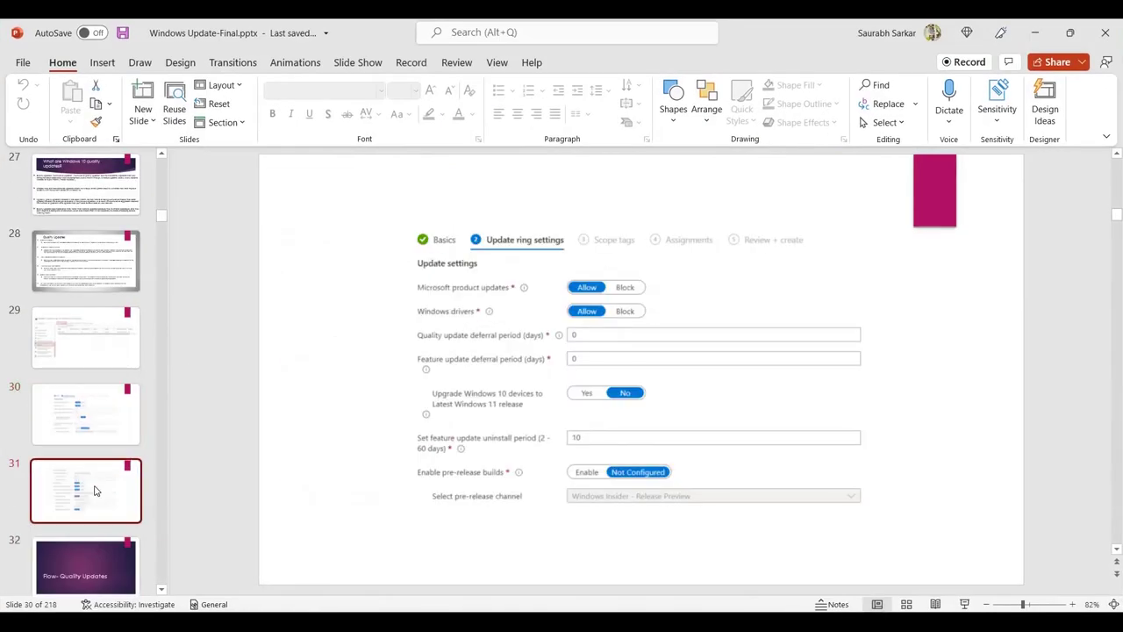
key(Down)
key(Down)
key(Down)
key(Down)
key(Down)
key(Down)
key(Up)
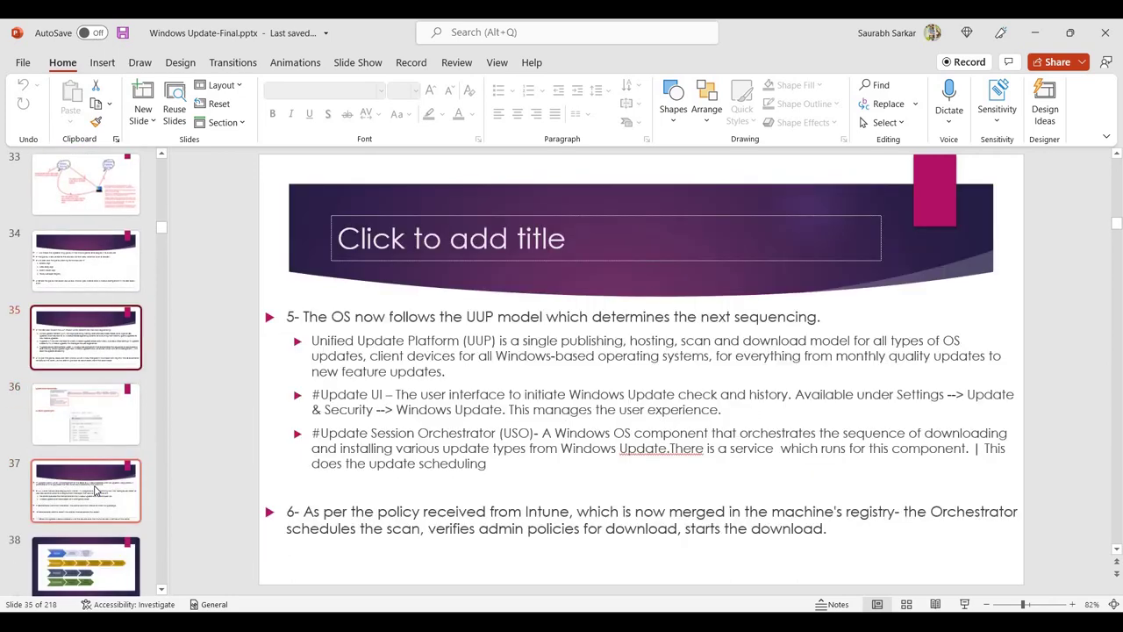
key(Down)
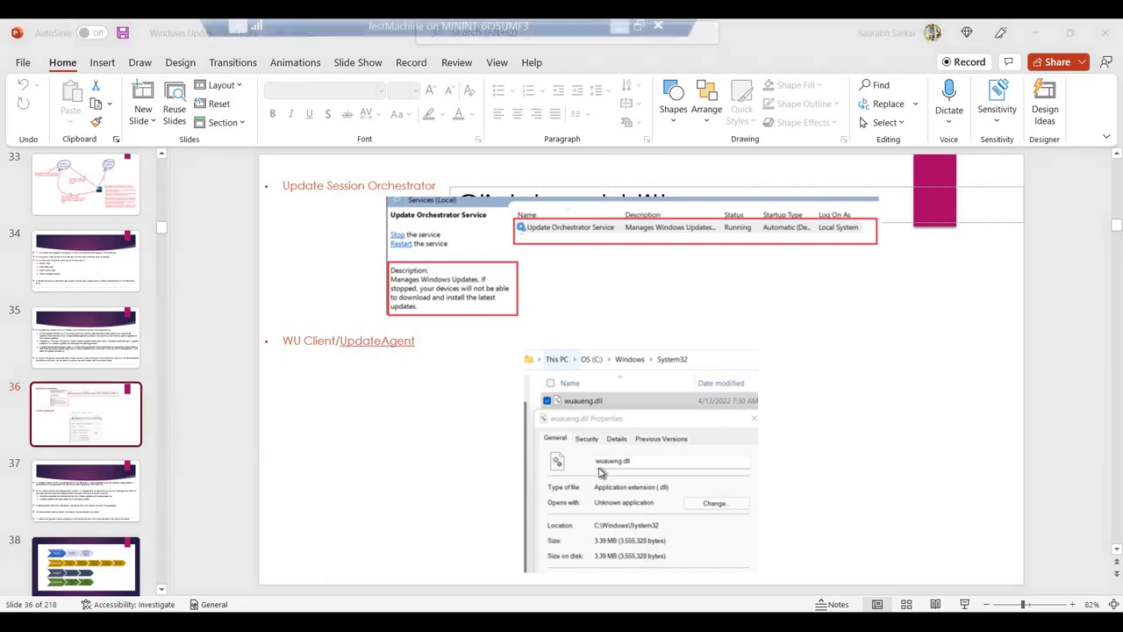
key(alt+Tab)
Launch the Services console with services.msc from the Run prompt
key(super+r)
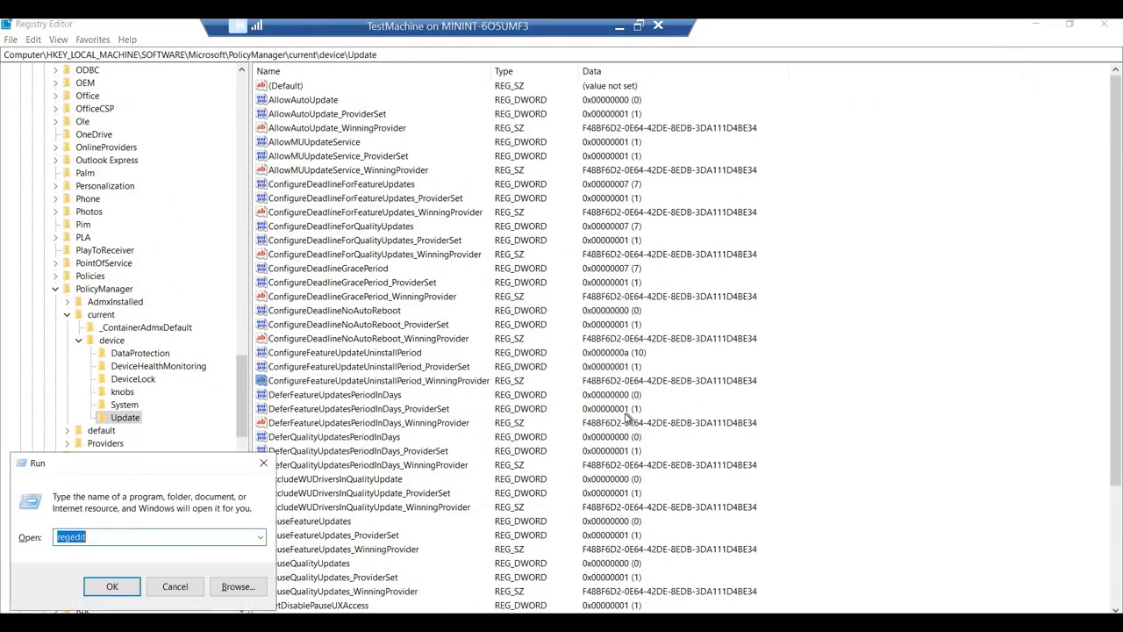
text(re)
key(BackSpace)
key(BackSpace)
text(services.ms)
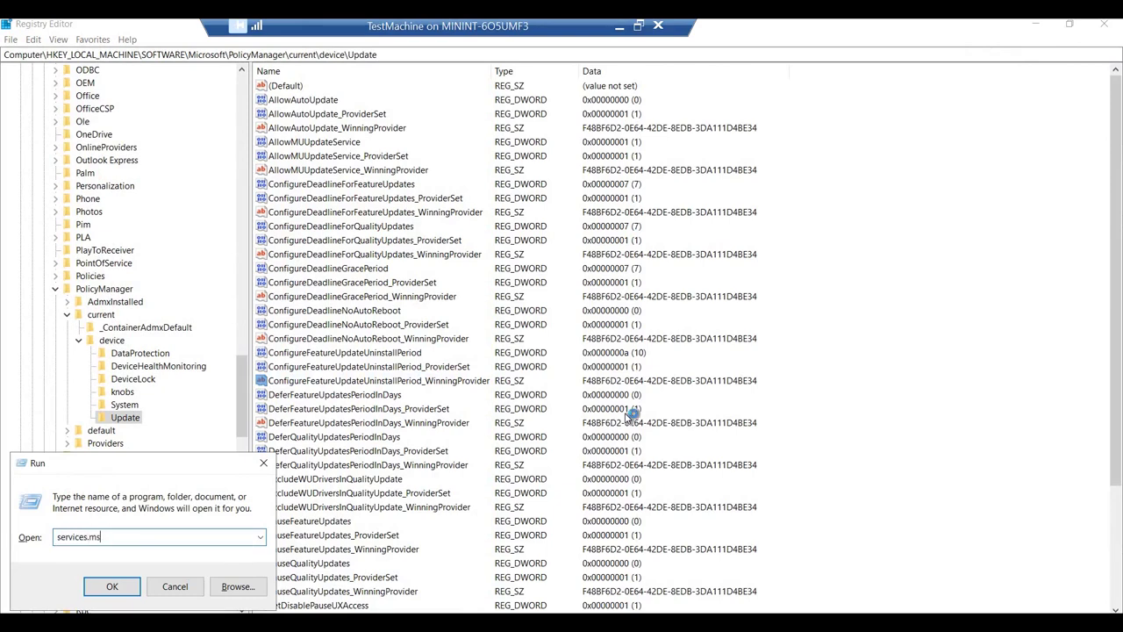
text(c)
key(Return)
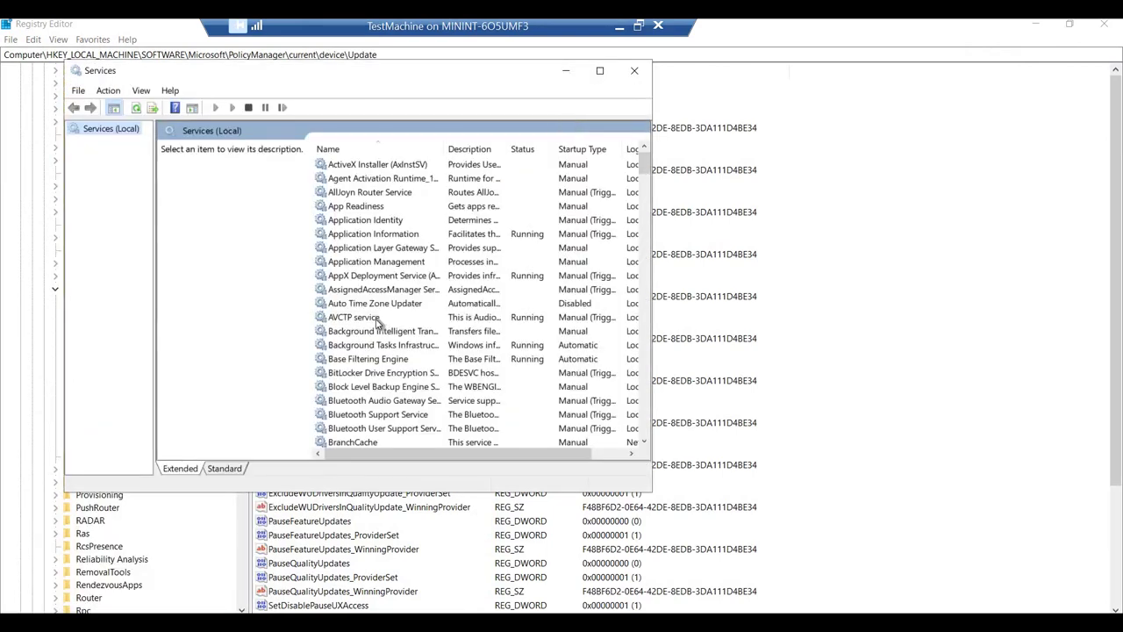
Start the Windows Update service
click(376, 318)
text(win)
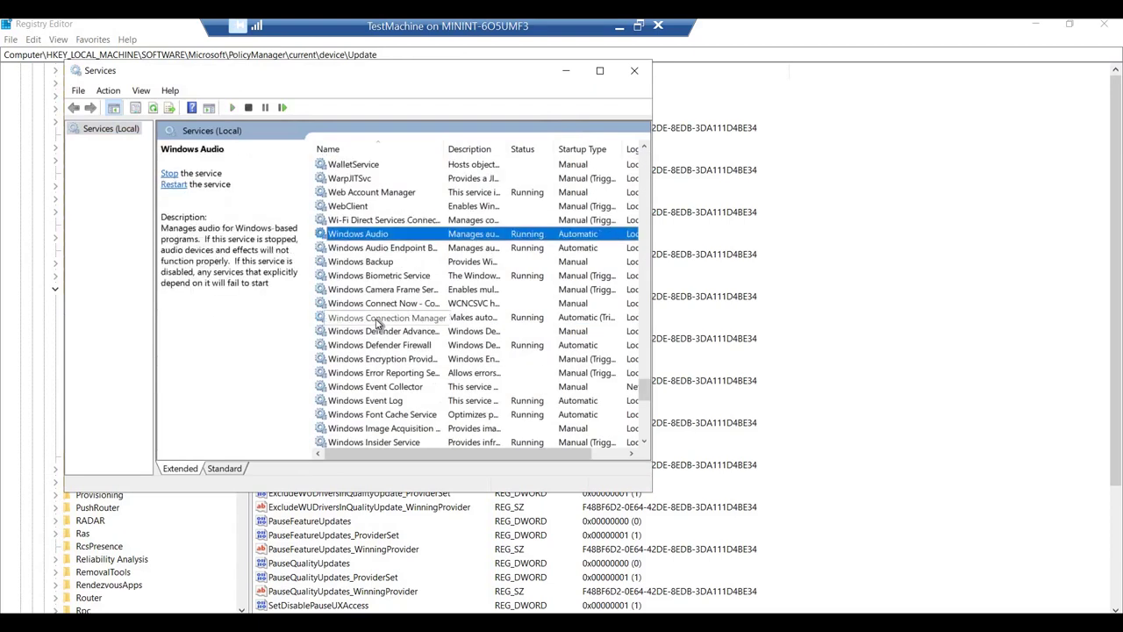
key(Down)
key(Down)
key(Down)
key(Down)
key(Down)
key(Down)
key(Down)
key(Down)
key(Down)
key(Down)
key(Down)
key(Down)
key(Down)
key(Down)
key(Down)
key(Down)
key(Down)
key(Down)
key(Down)
key(Down)
key(Down)
key(Down)
key(Down)
key(Down)
key(Down)
key(Down)
key(Down)
key(Down)
key(Down)
key(Down)
key(Down)
key(Down)
key(Down)
key(Down)
key(Down)
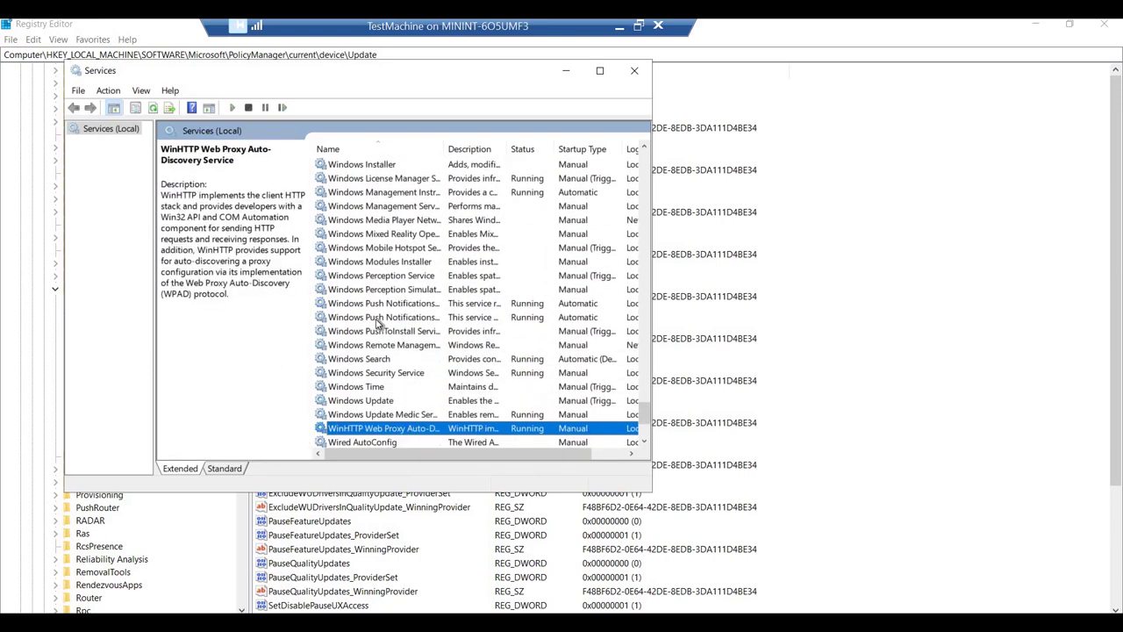
key(Up)
key(Up)
click(169, 174)
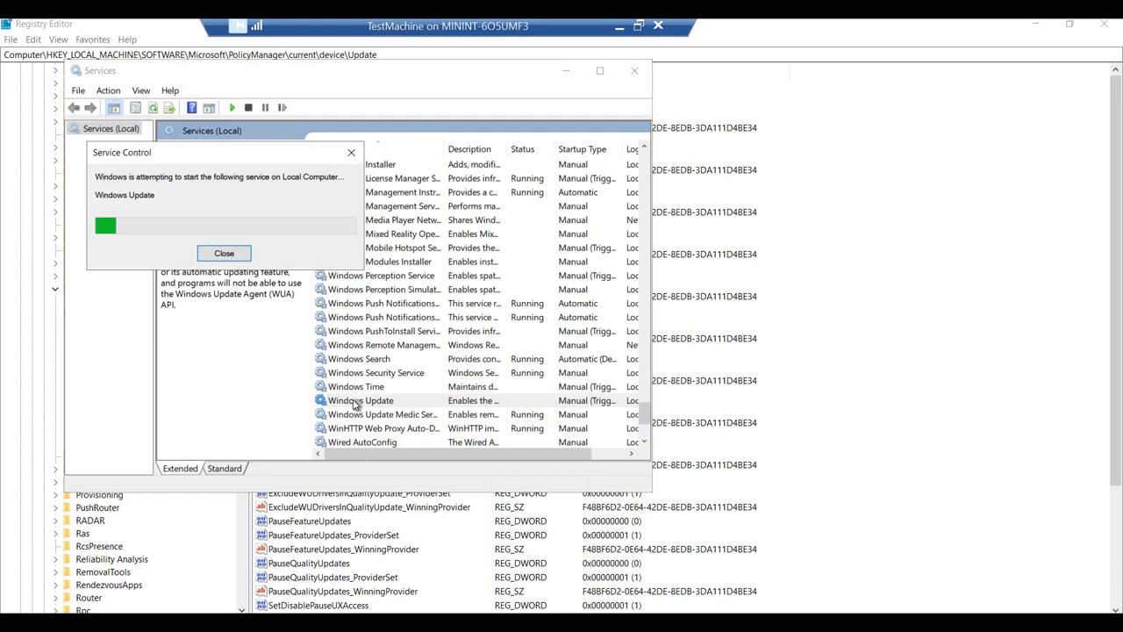
key(Down)
key(Down)
key(Down)
key(Down)
key(Down)
key(Down)
key(Down)
key(Down)
key(Down)
key(Down)
key(Down)
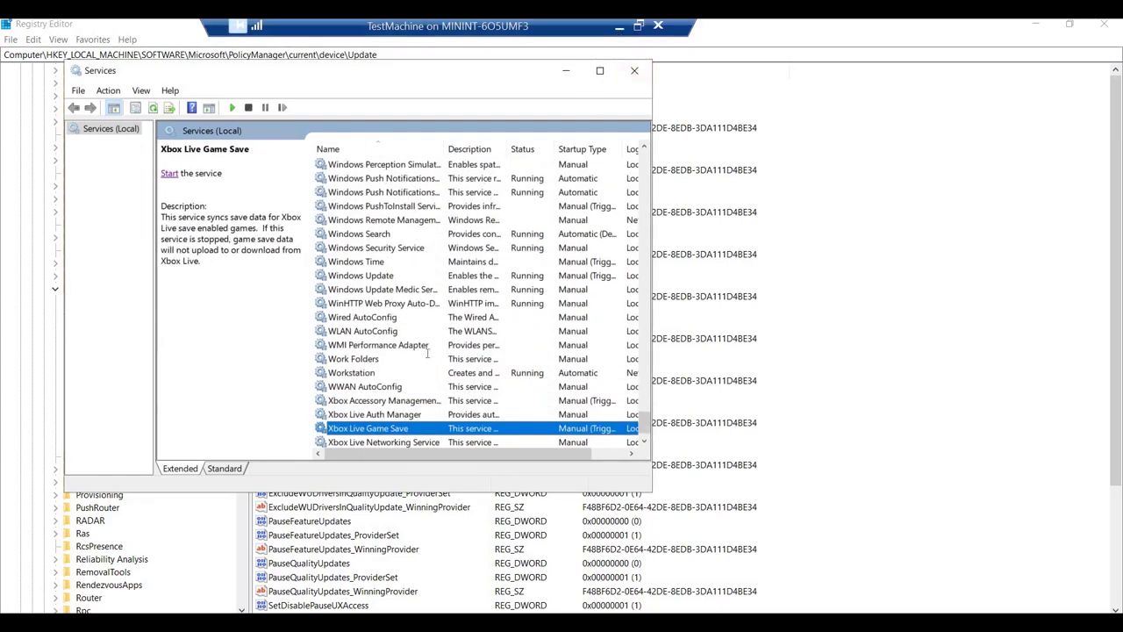
Confirm Update Orchestrator Service is Running, Automatic, Local System, then return to the slides
click(619, 33)
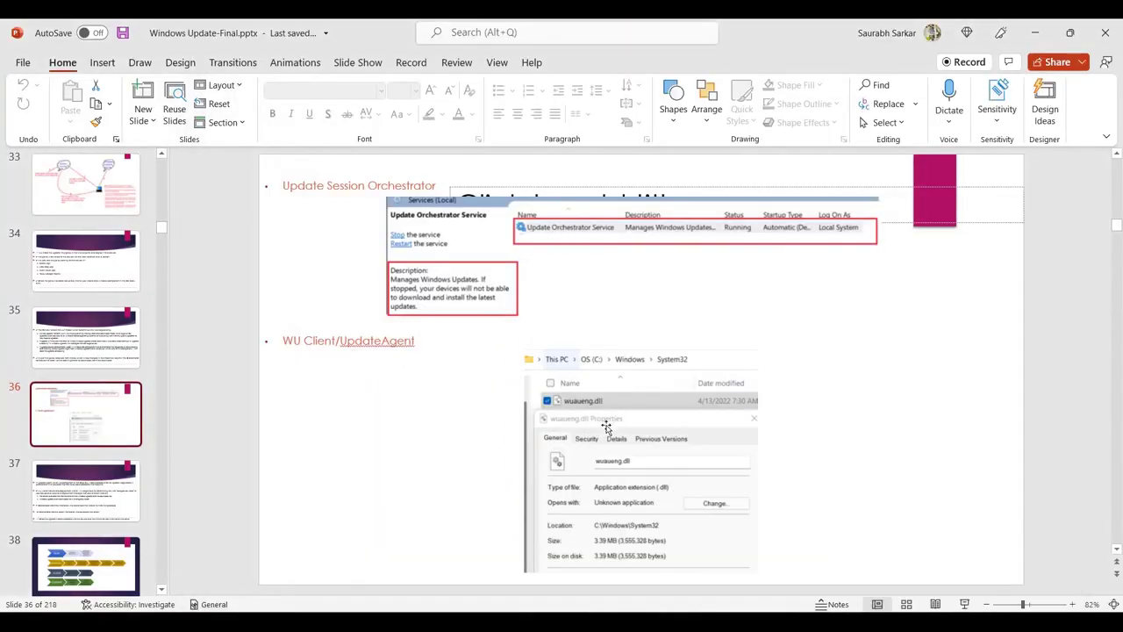
key(alt+Tab)
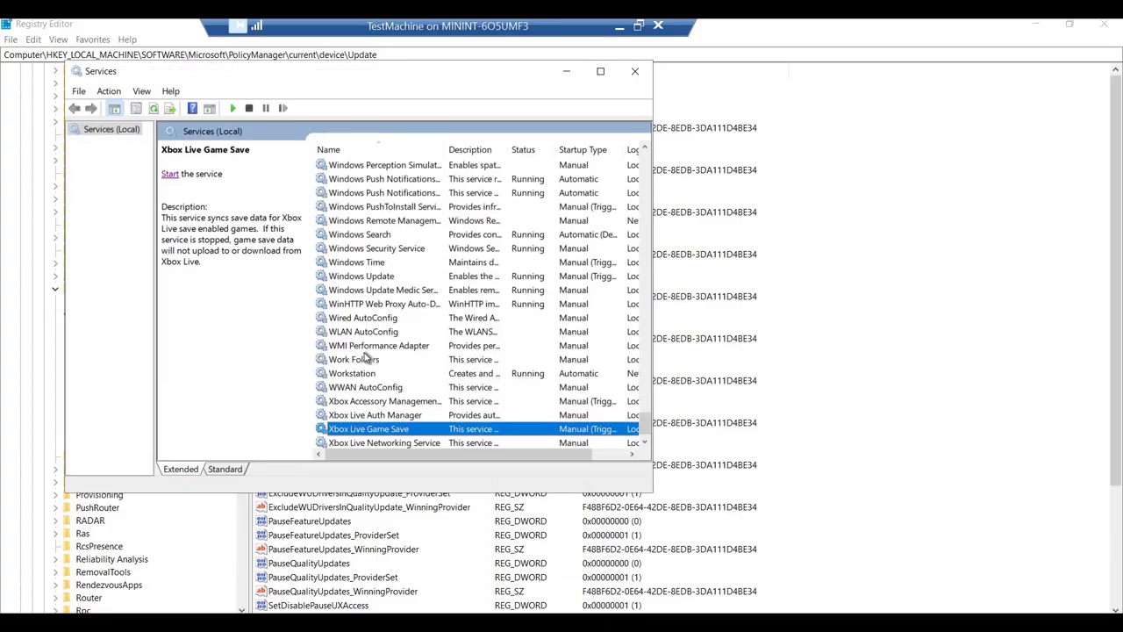
click(367, 358)
key(u)
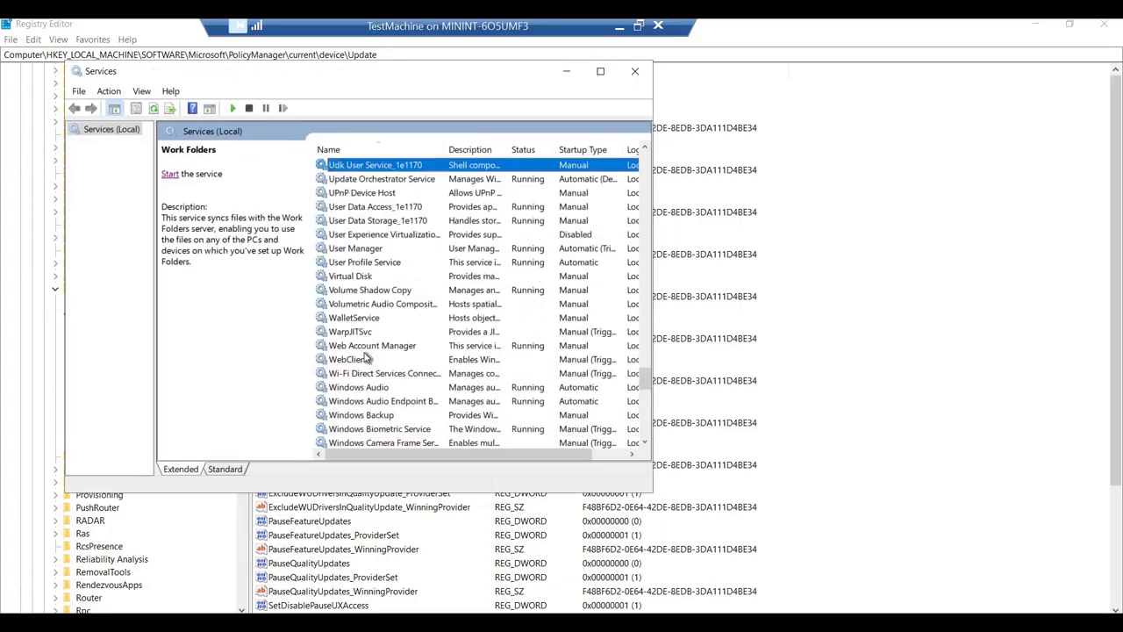
key(p)
key(Down)
key(Up)
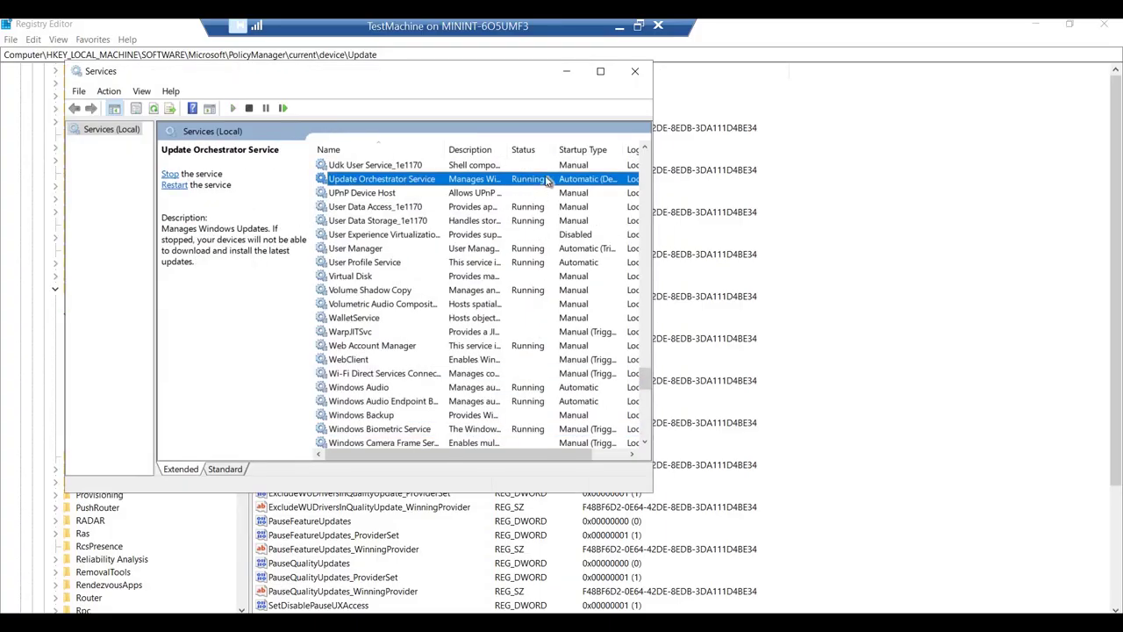
click(618, 26)
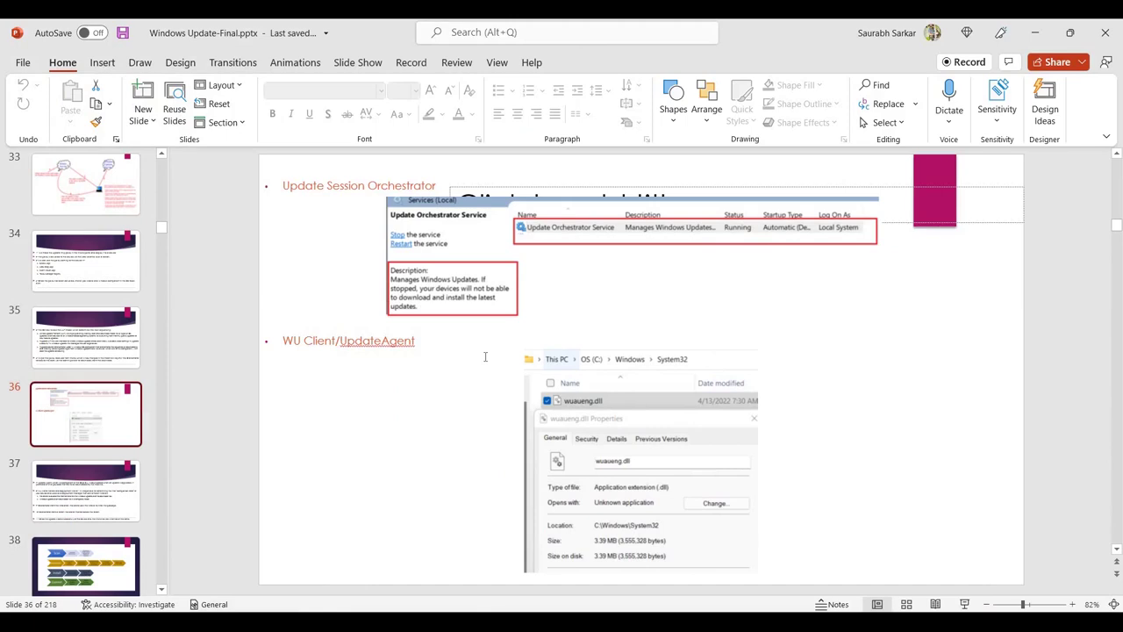
Go to slide 38 showing the Scan, Download, Install and Commit update flow diagram
click(105, 409)
key(Down)
key(Down)
key(Down)
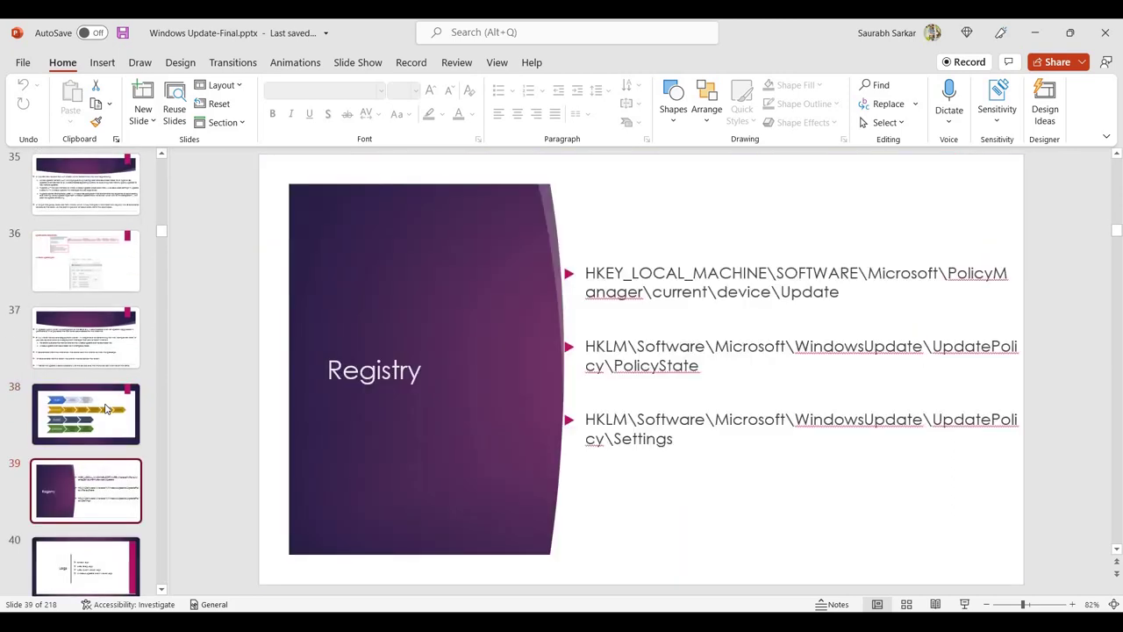
key(Up)
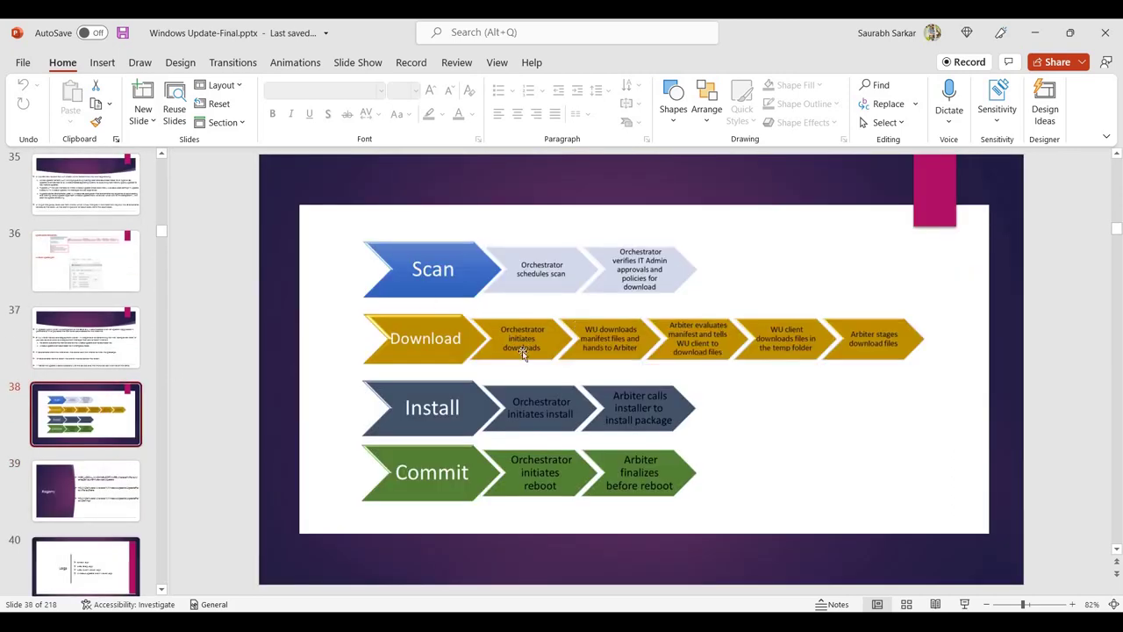
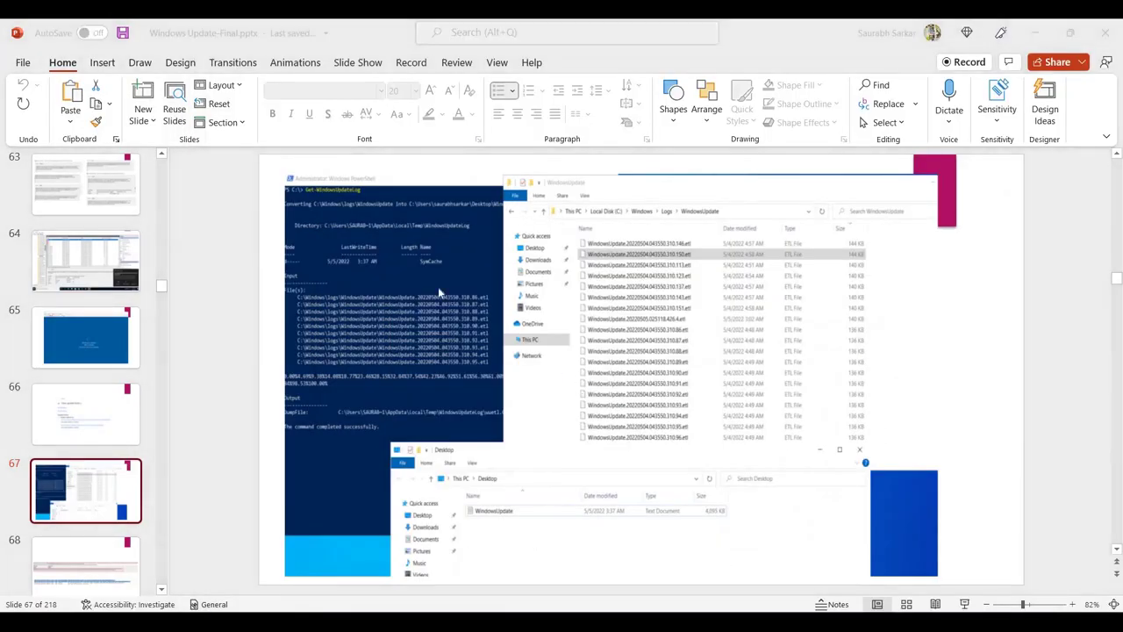
Select PerfView.exe in Downloads, then switch to the TestMachine Hyper-V window
key(super+e)
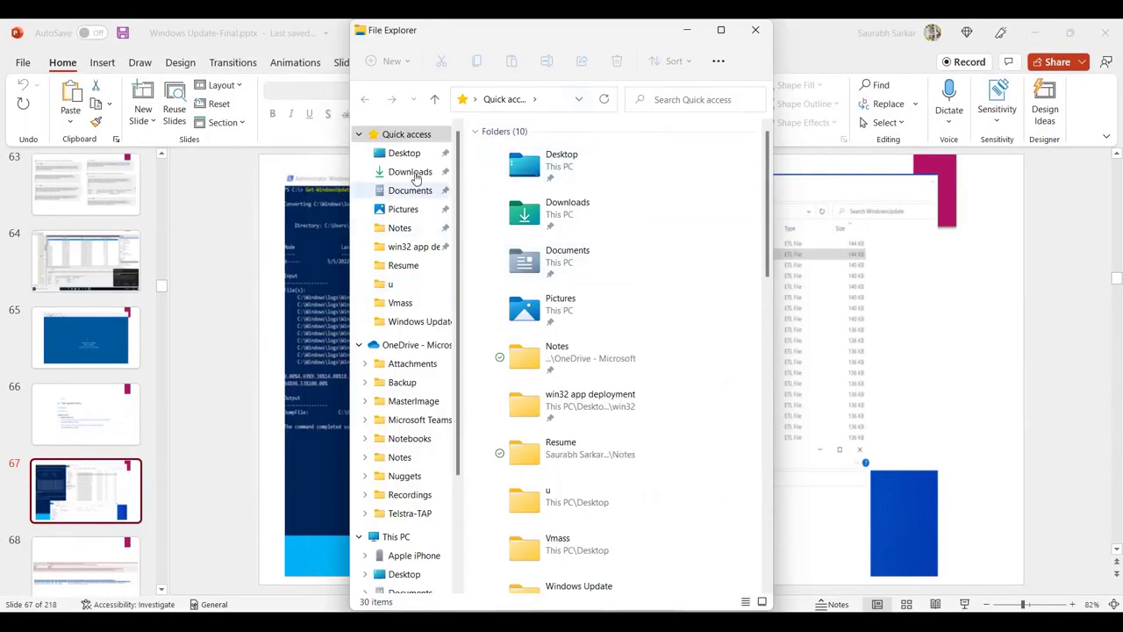
click(411, 172)
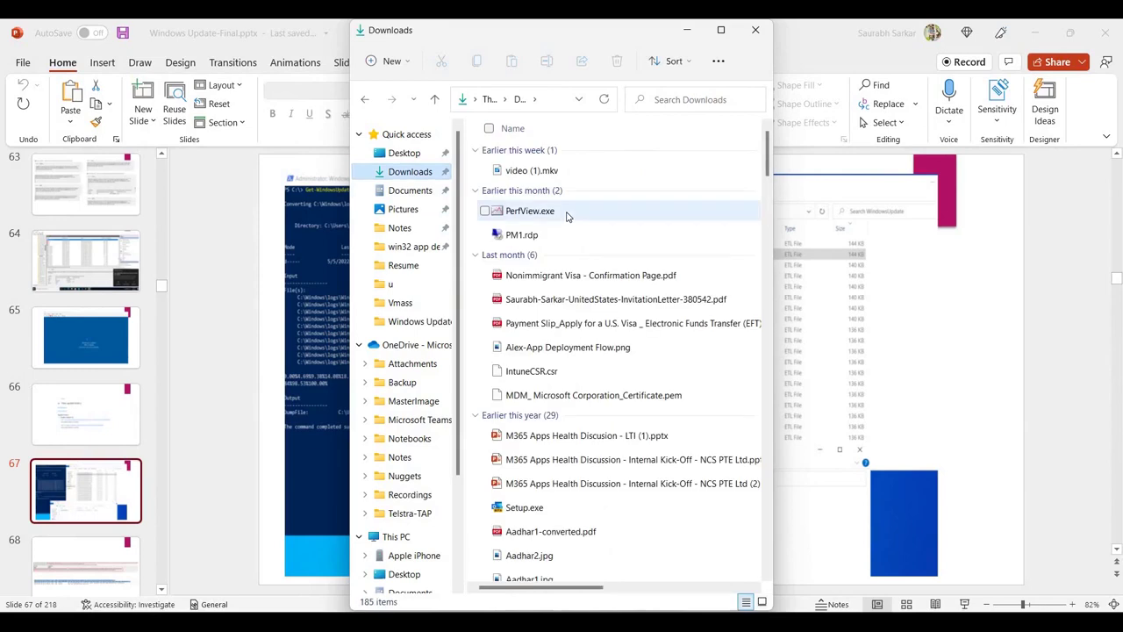
click(566, 214)
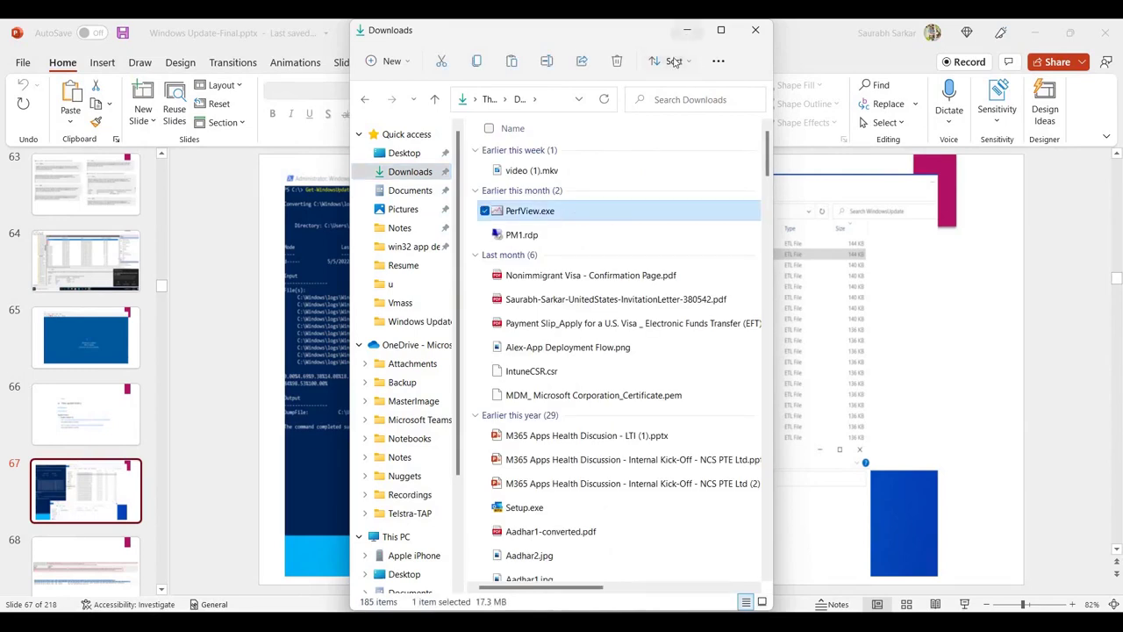
click(586, 607)
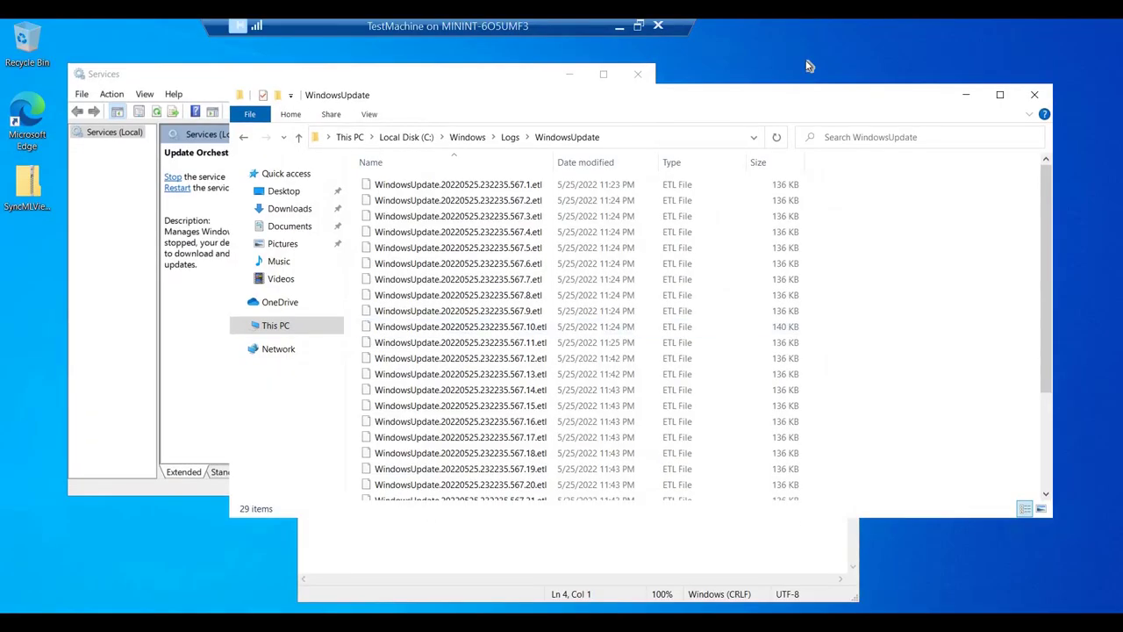
click(809, 66)
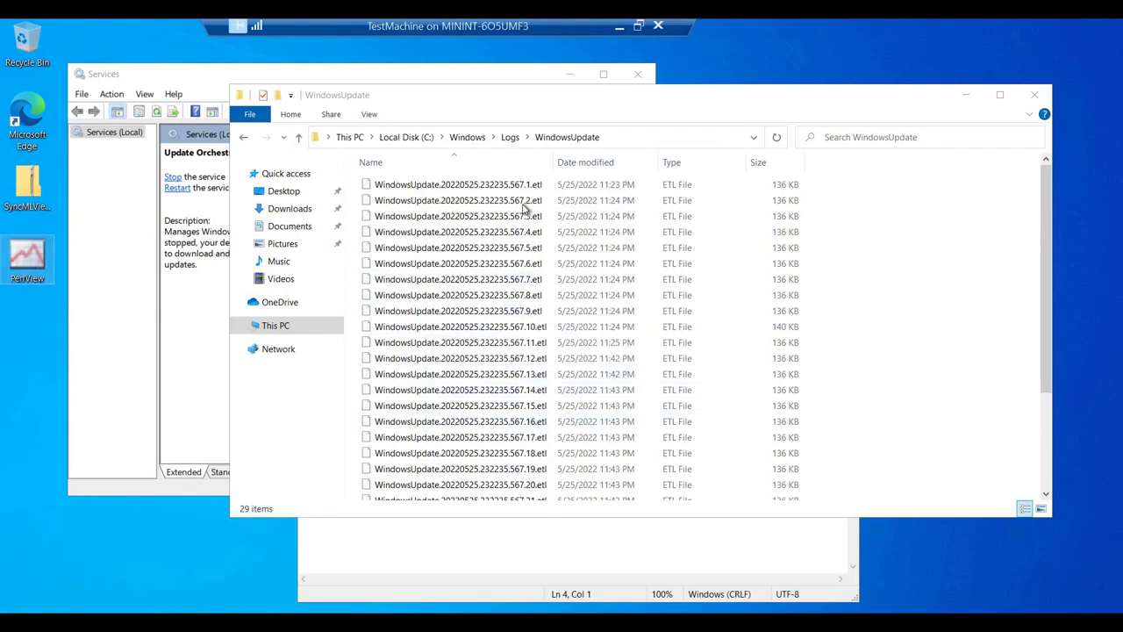
Launch PerfView, accept the EULA, and set its directory to C:\Windows\Logs\WindowsUpdate
double_click(24, 268)
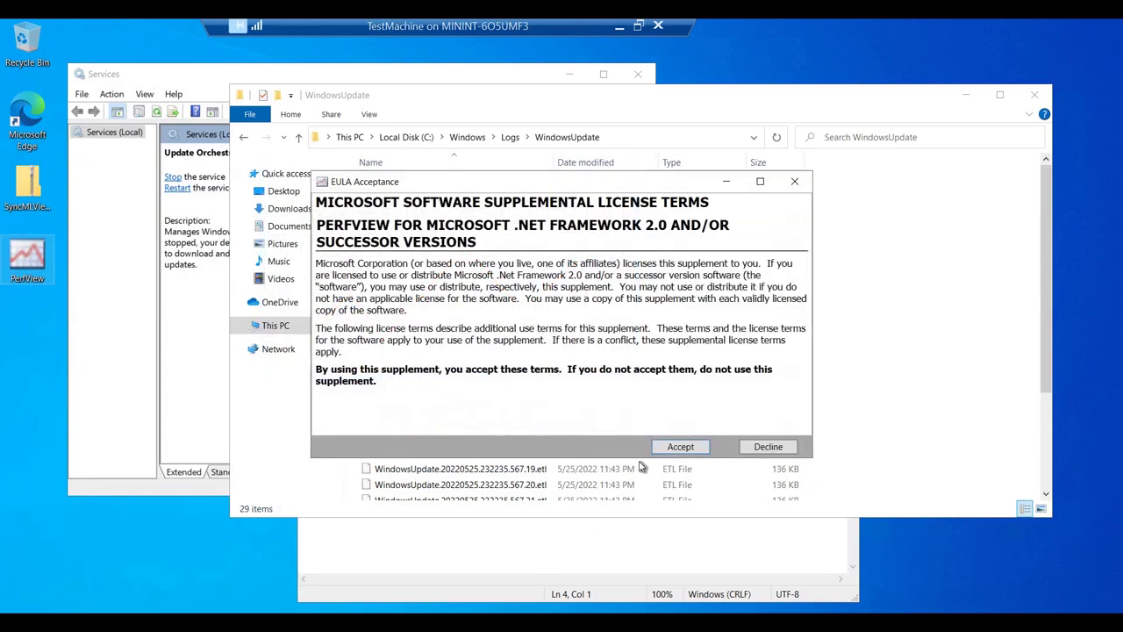
click(681, 447)
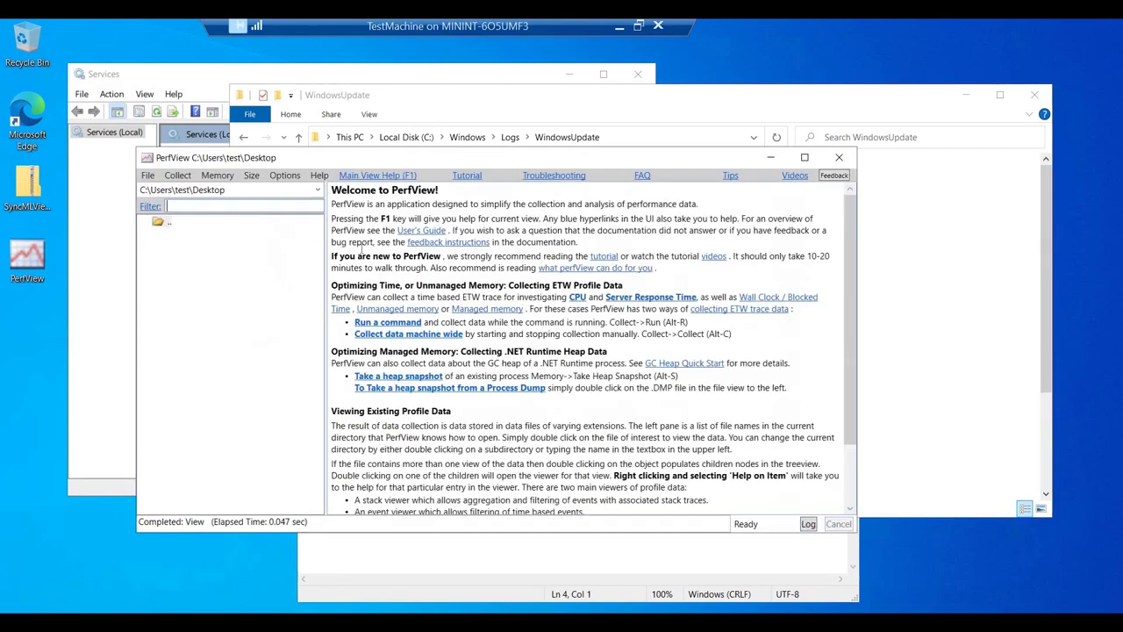
click(318, 192)
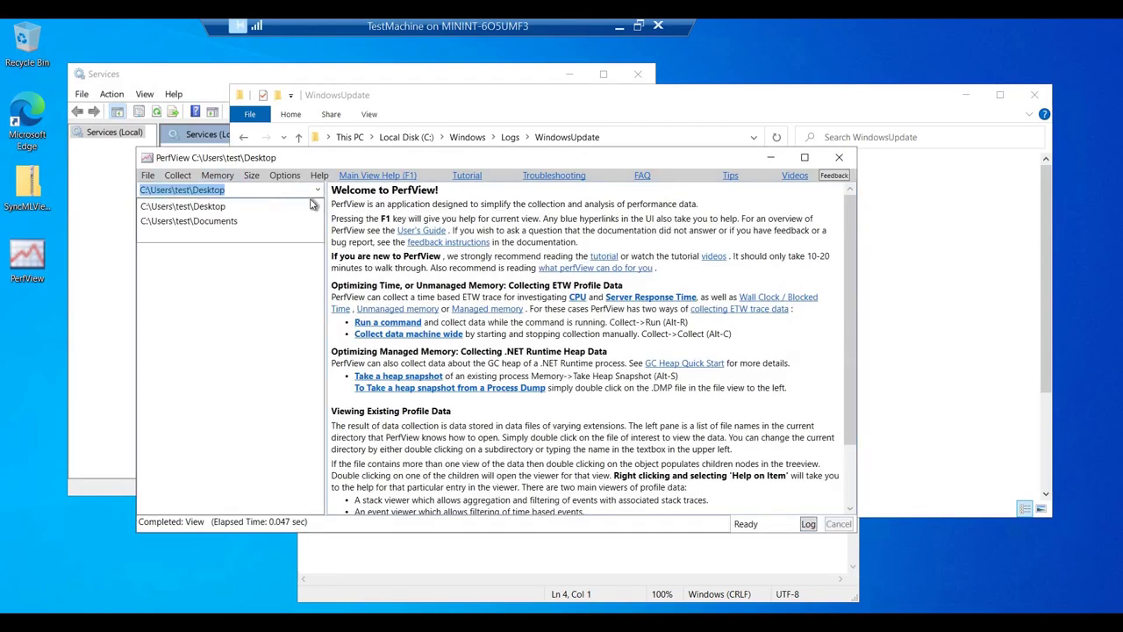
click(633, 137)
click(633, 137)
key(ctrl+c)
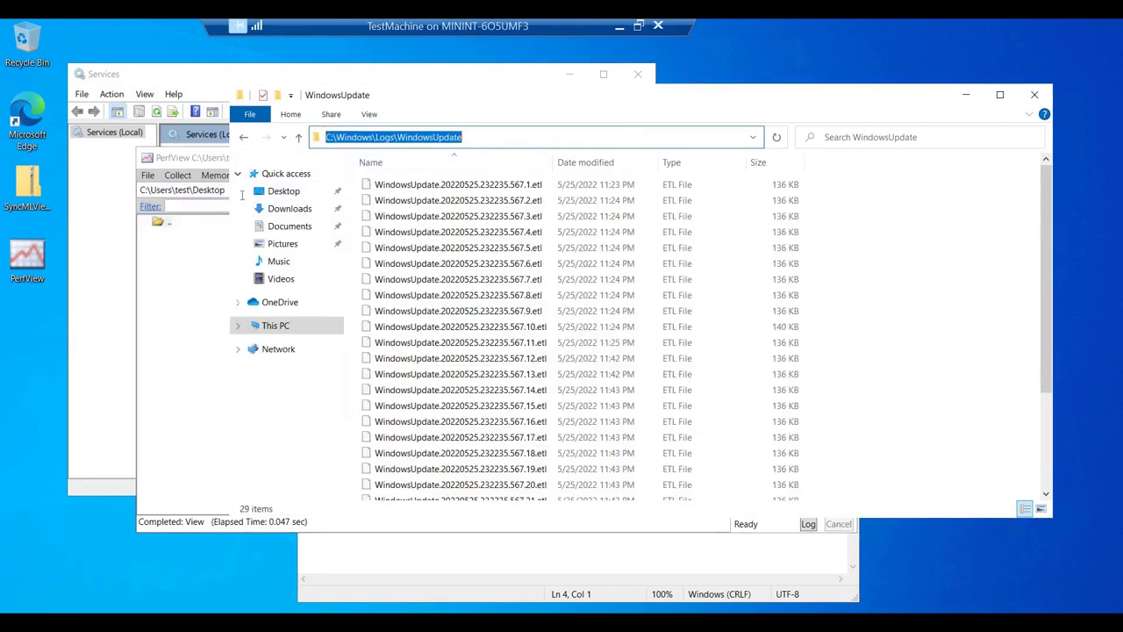
key(alt+Tab)
key(ctrl+v)
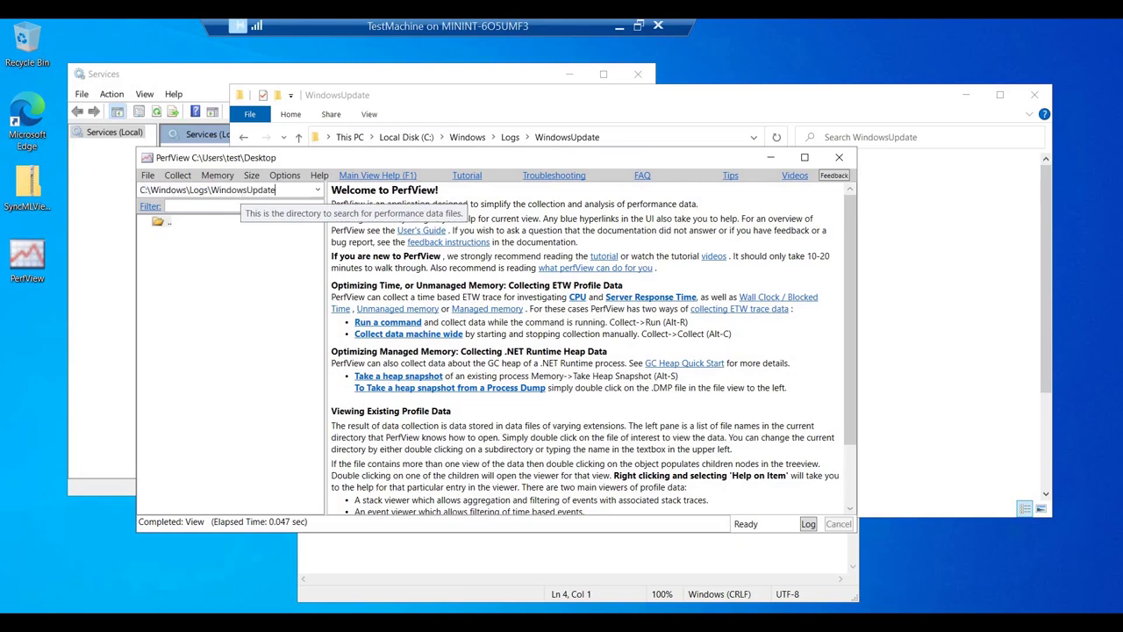
key(Return)
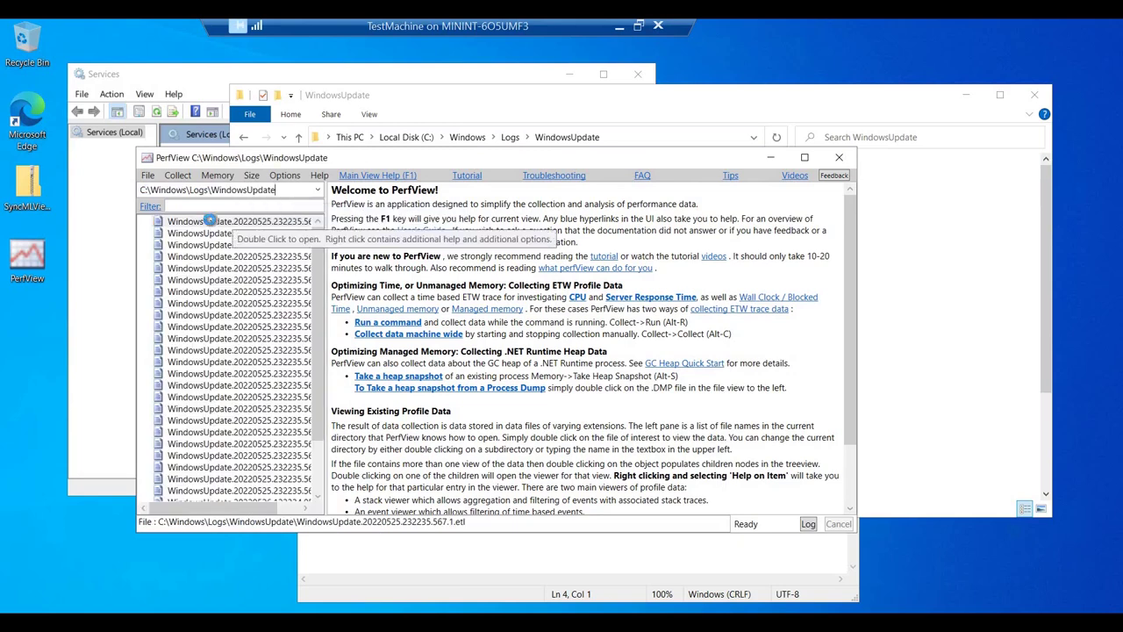
Expand the first WindowsUpdate .etl trace and open its Events view
double_click(210, 221)
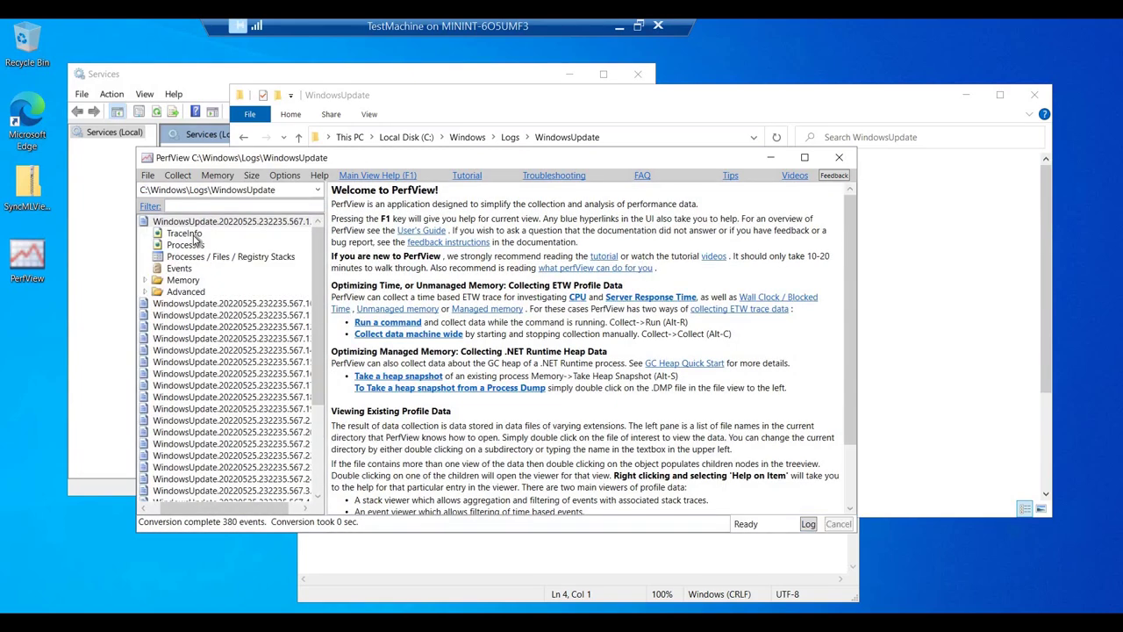
double_click(186, 245)
double_click(174, 270)
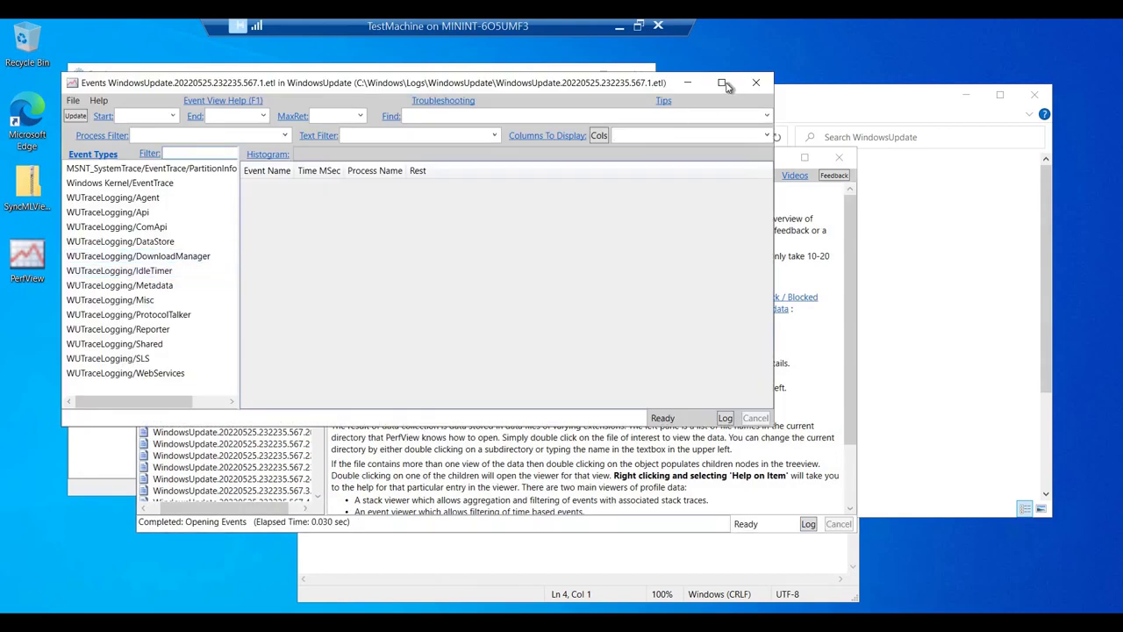
Maximize the Events viewer, list the 57 WUTraceLogging/Agent events, check DataStore, then close the viewer
click(721, 83)
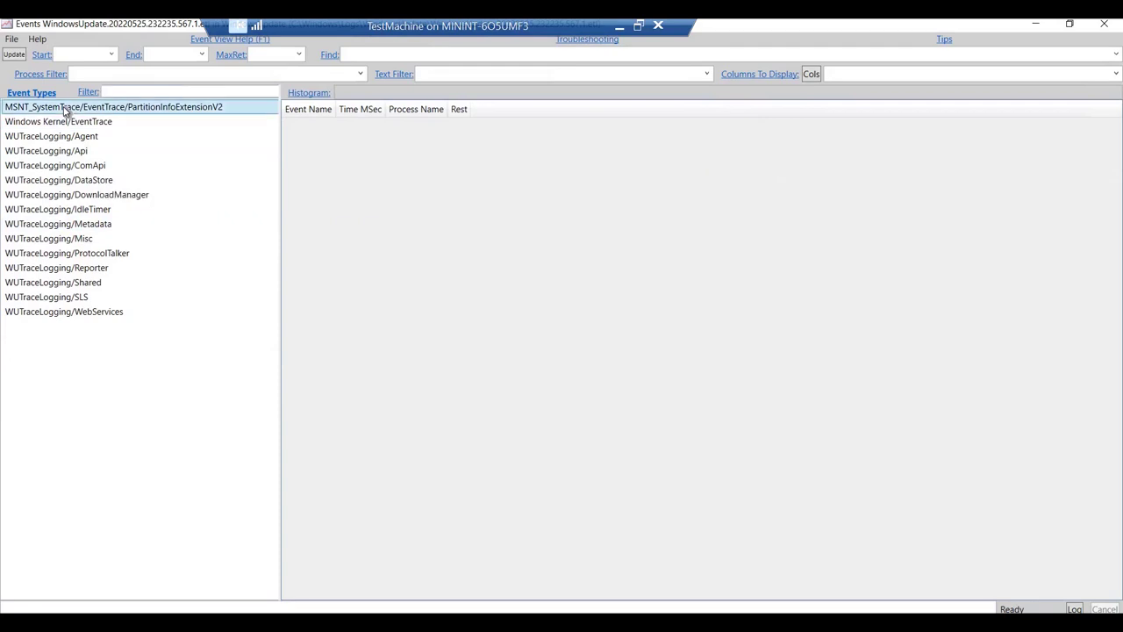
double_click(65, 124)
double_click(65, 138)
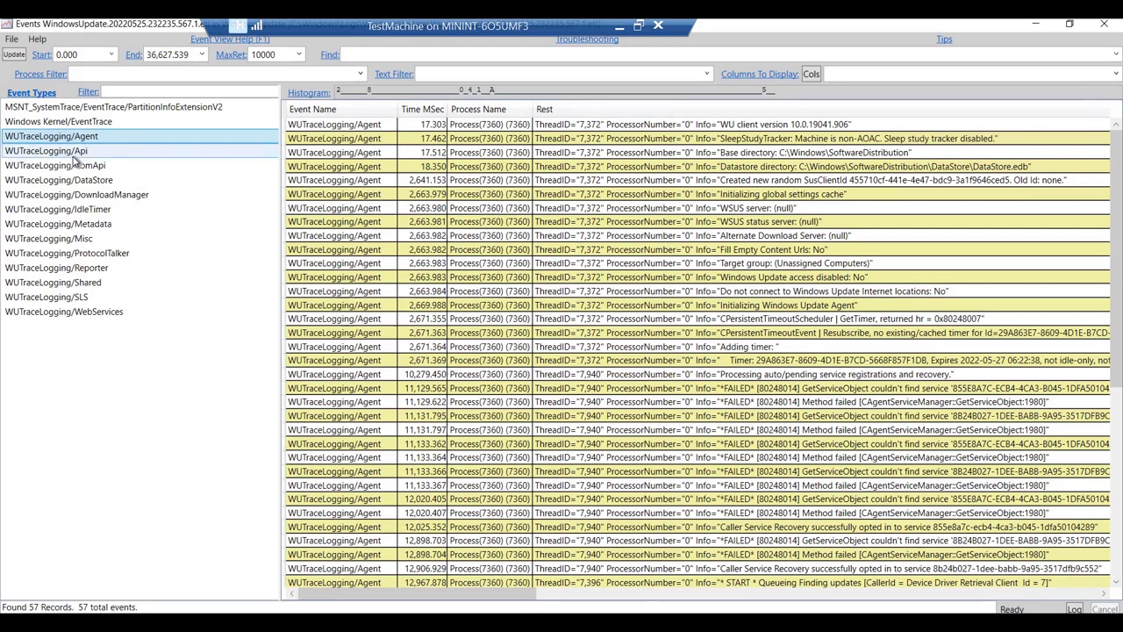
click(74, 153)
click(79, 180)
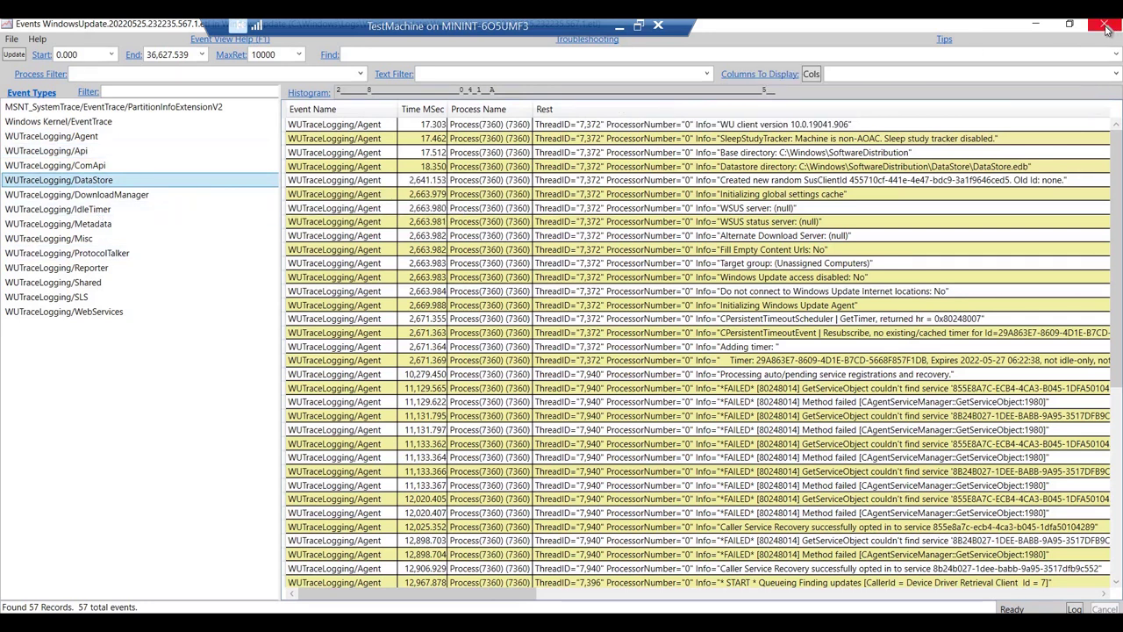
click(1105, 29)
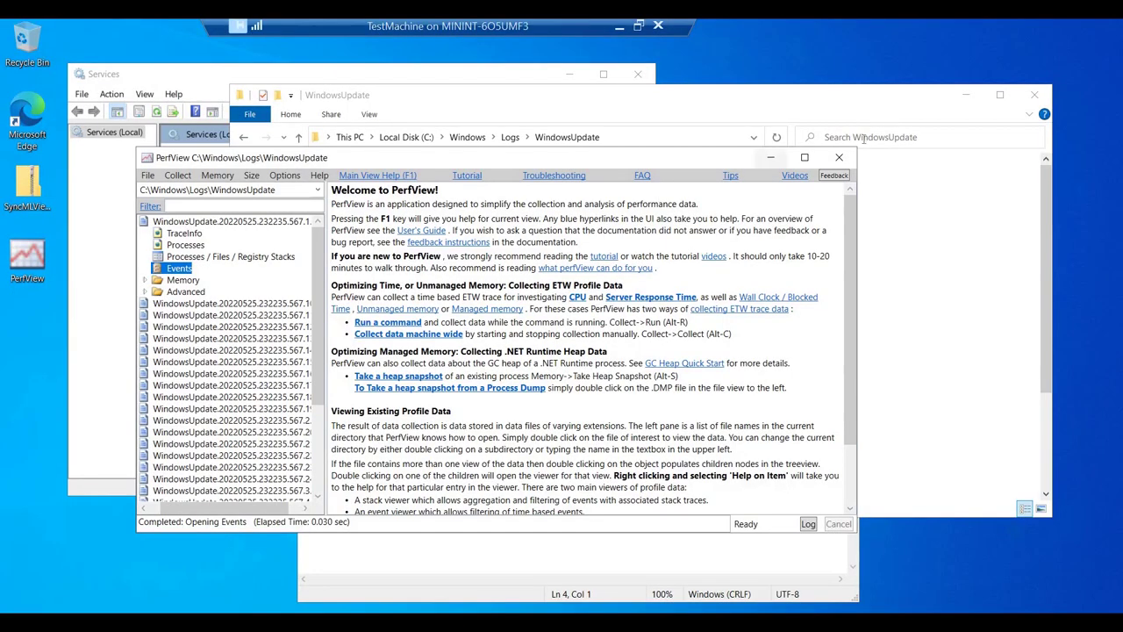
Close PerfView and run Windows PowerShell as administrator, moving to the C:\ root
click(840, 159)
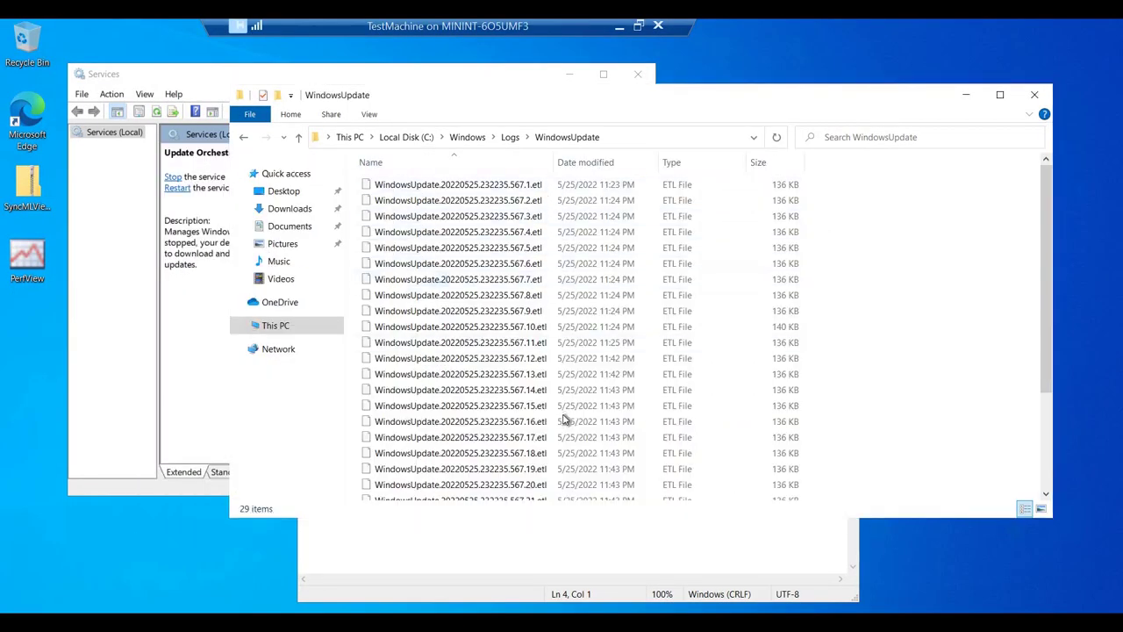
key(super)
text(power)
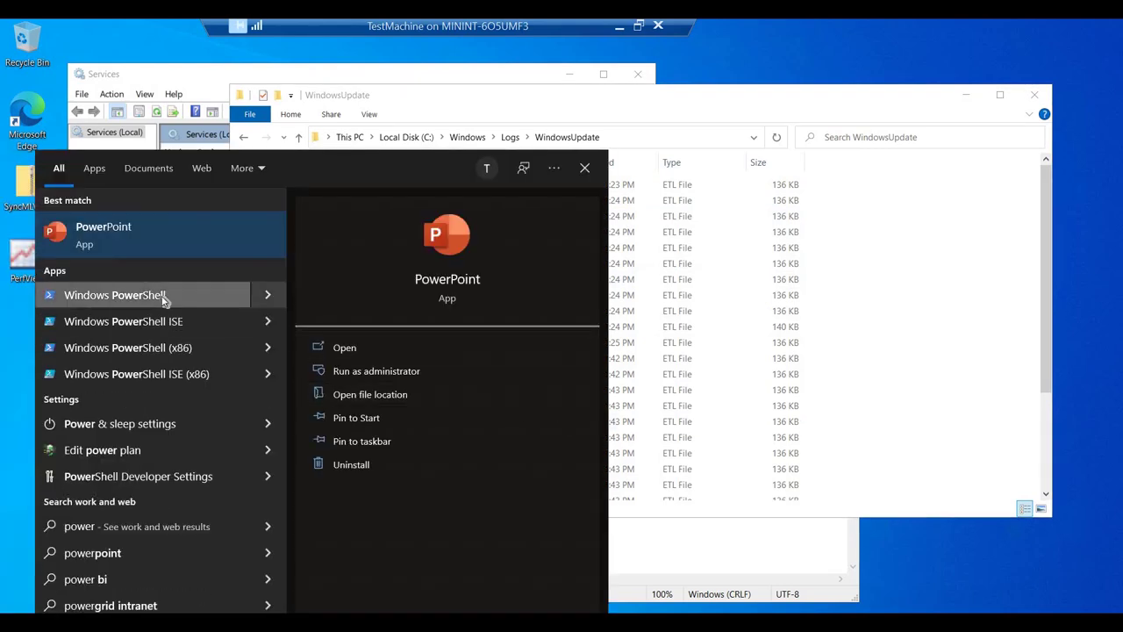
right_click(211, 314)
click(214, 314)
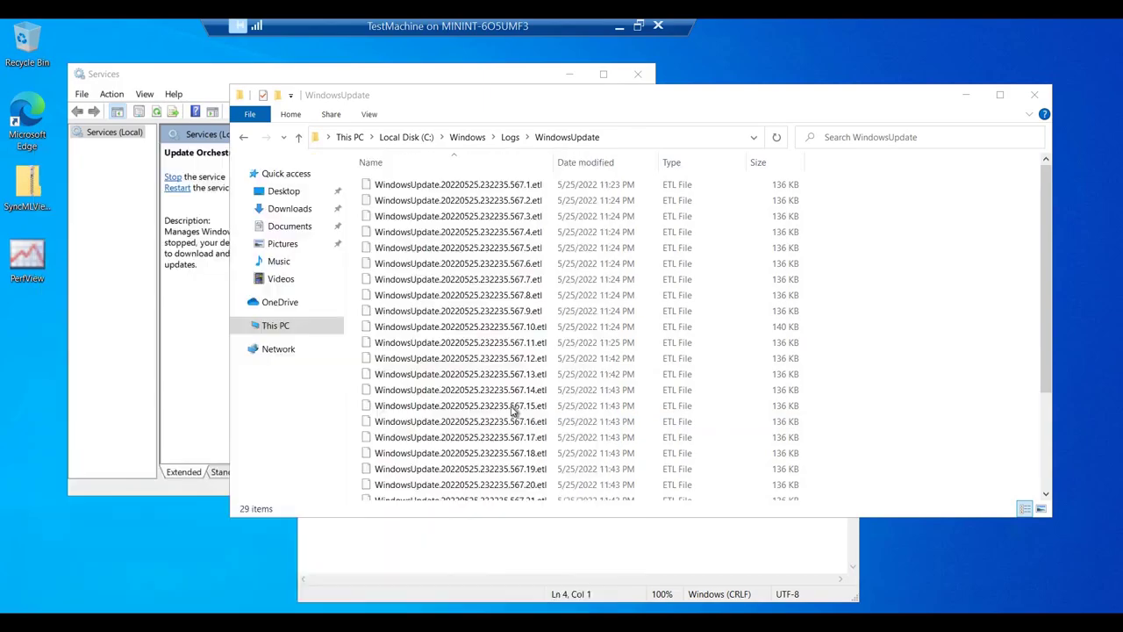
key(alt+y)
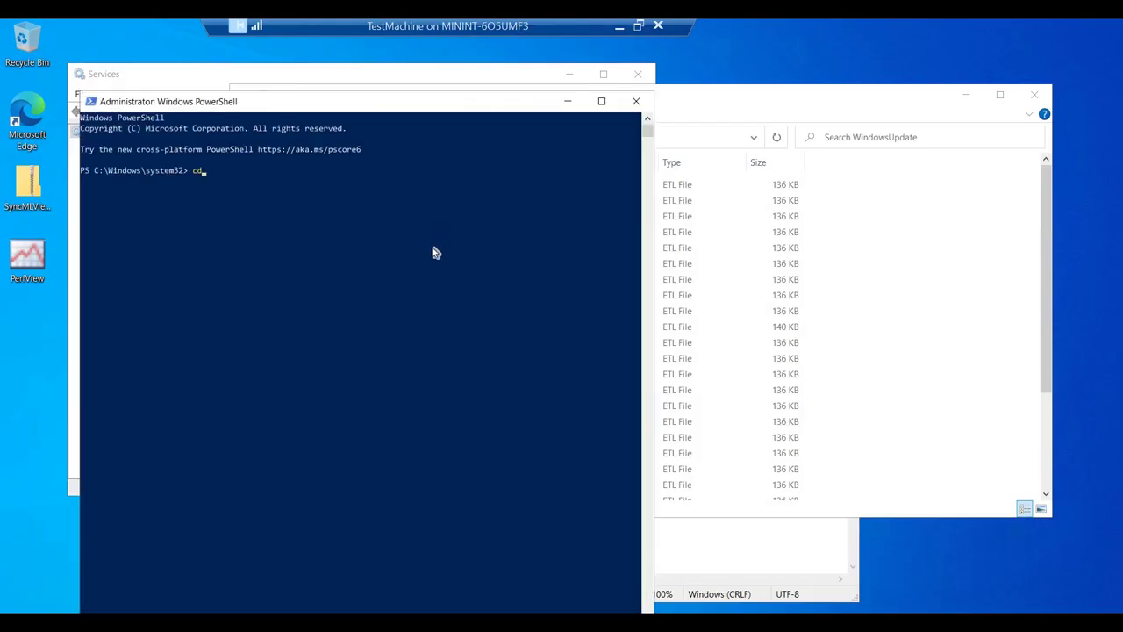
text(ls)
key(Return)
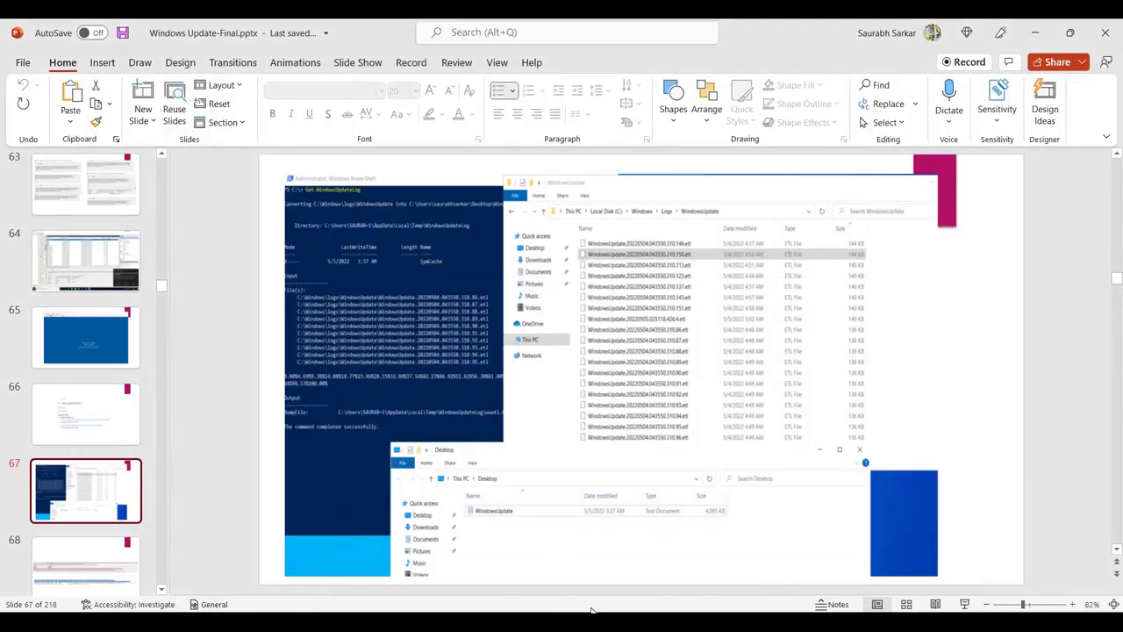
Return to the TestMachine Virtual Machine Connection window showing the PowerShell output
mouse_move(577, 625)
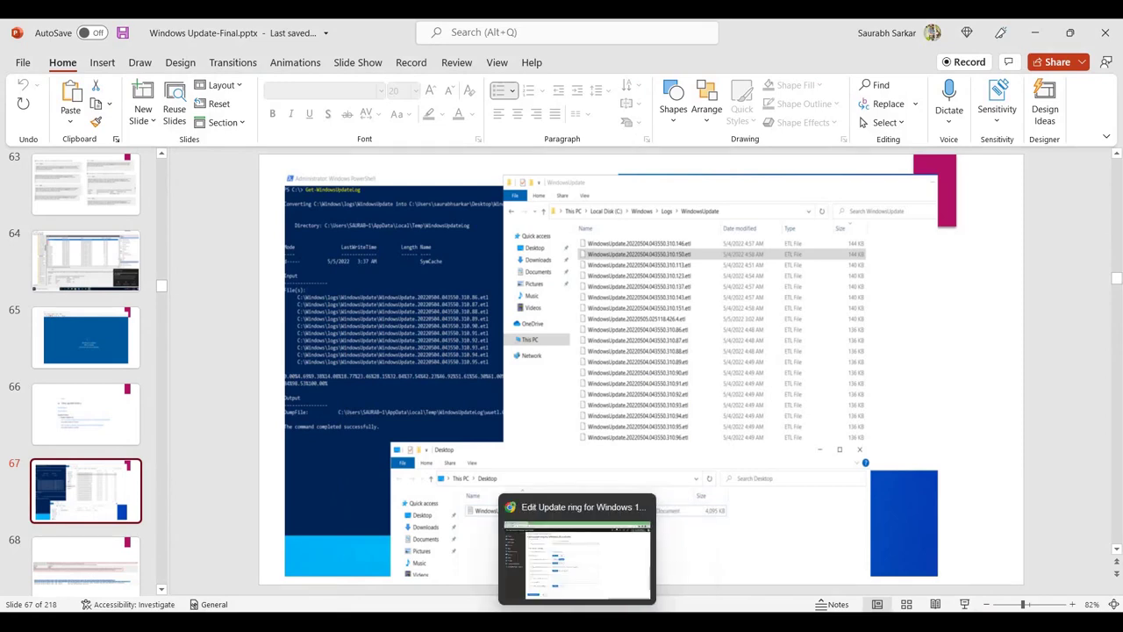
click(615, 625)
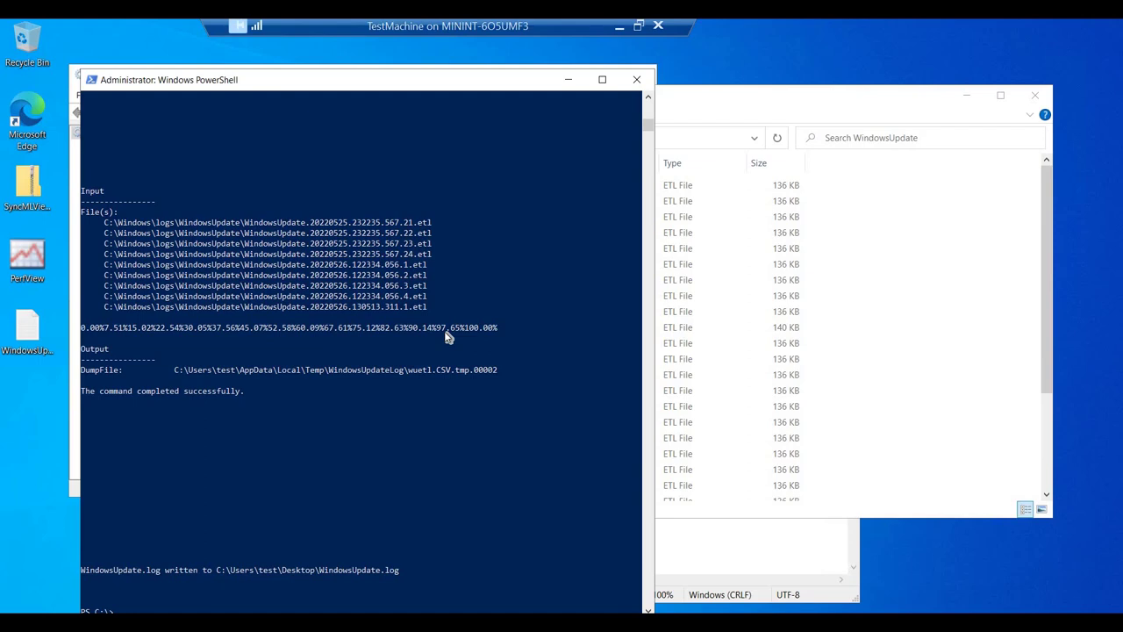
Copy the WindowsUpdate.log path, open its Desktop folder via Run, and select the log
drag(218, 573, 401, 575)
key(ctrl+c)
key(super+r)
key(ctrl+v)
key(BackSpace)
key(BackSpace)
key(BackSpace)
key(BackSpace)
key(BackSpace)
key(BackSpace)
key(BackSpace)
key(BackSpace)
key(BackSpace)
key(BackSpace)
key(BackSpace)
key(BackSpace)
key(BackSpace)
key(BackSpace)
key(BackSpace)
key(BackSpace)
key(BackSpace)
key(BackSpace)
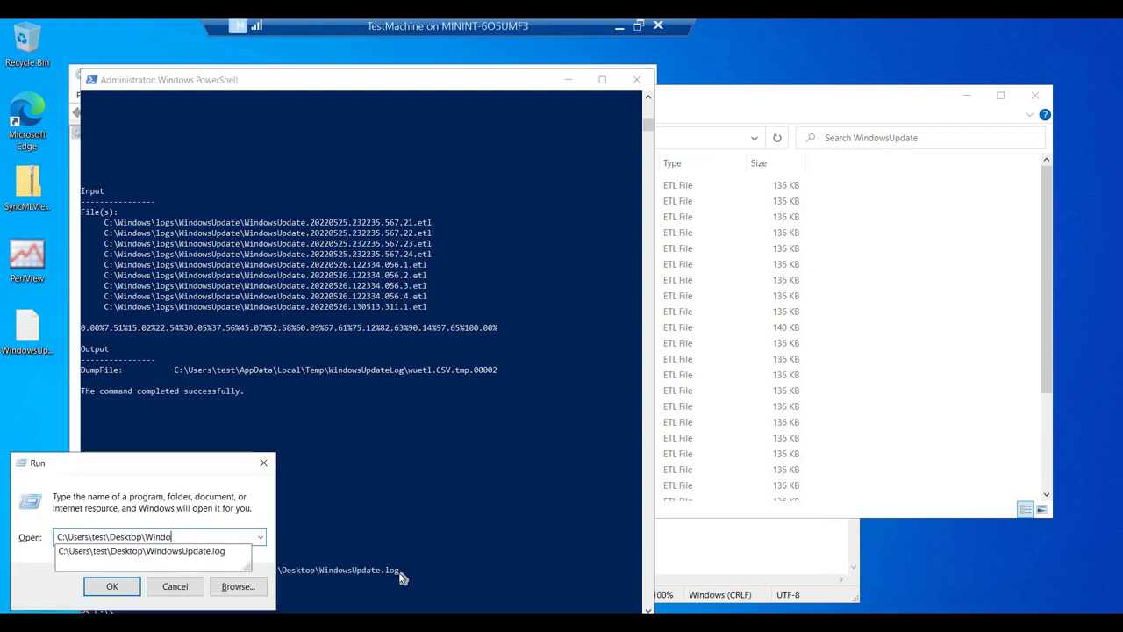
key(Return)
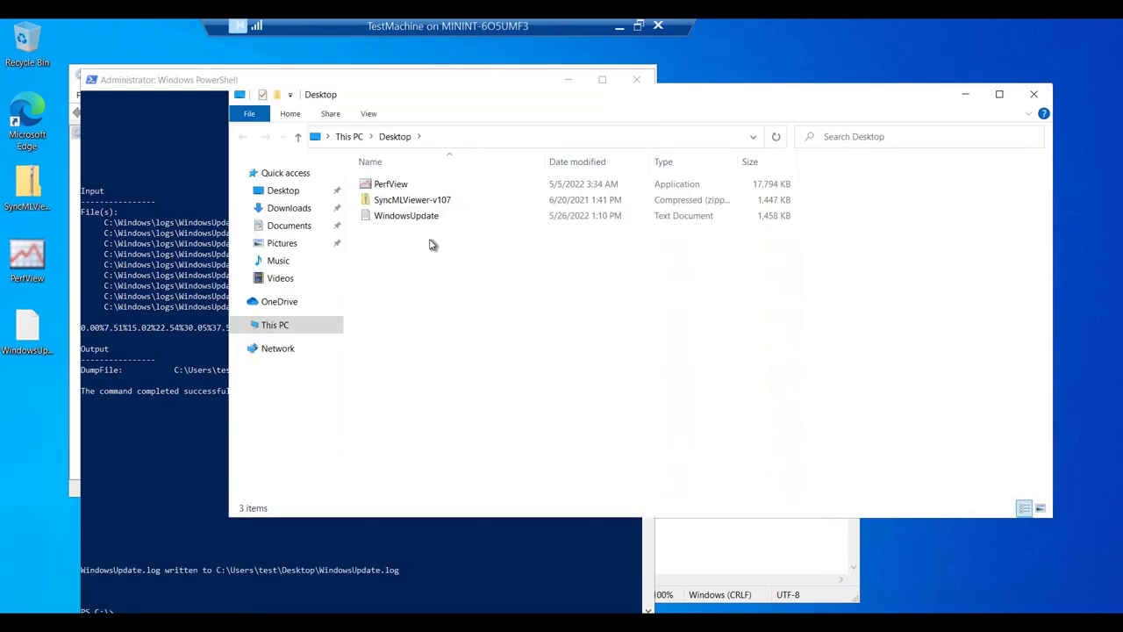
click(416, 223)
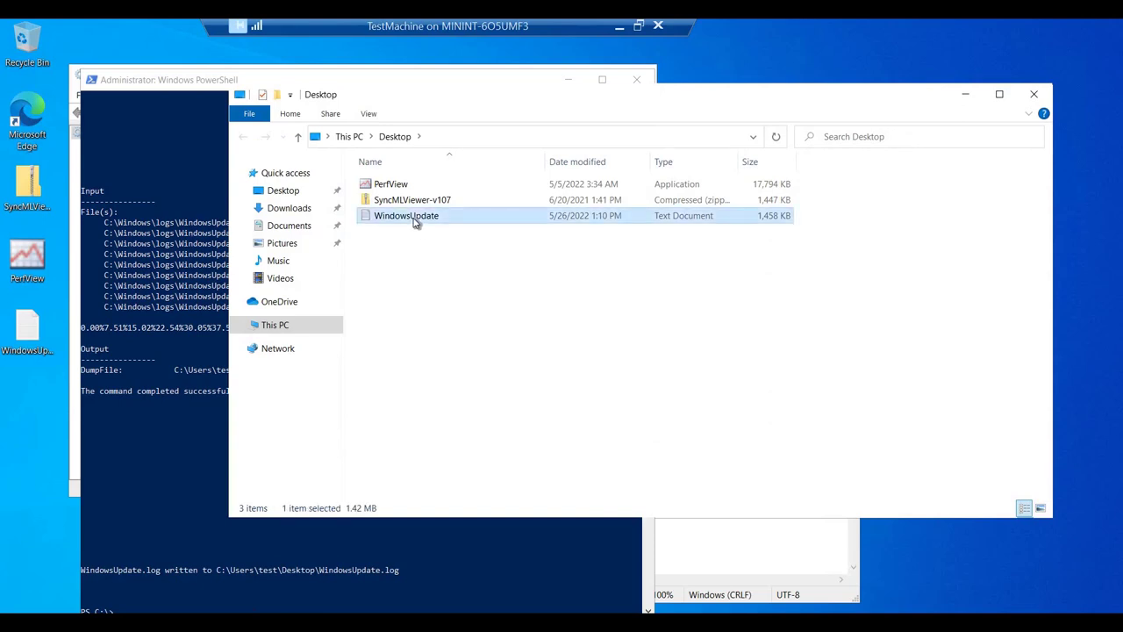
Minimize the remote session and paste WindowsUpdate.log onto the local desktop
click(619, 26)
key(super+d)
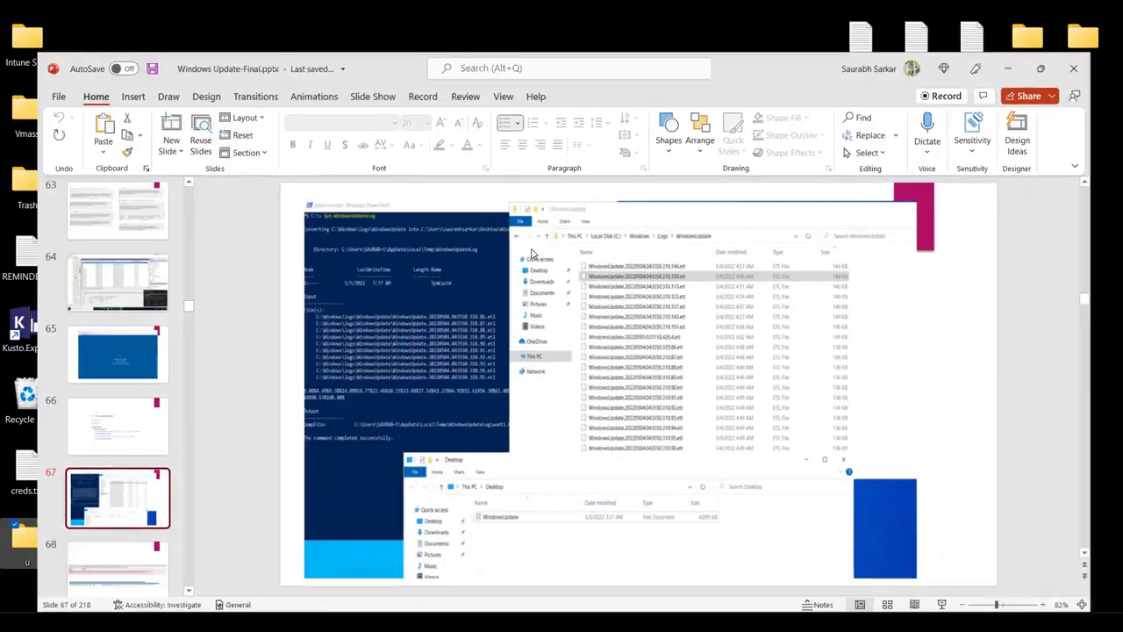
key(ctrl+v)
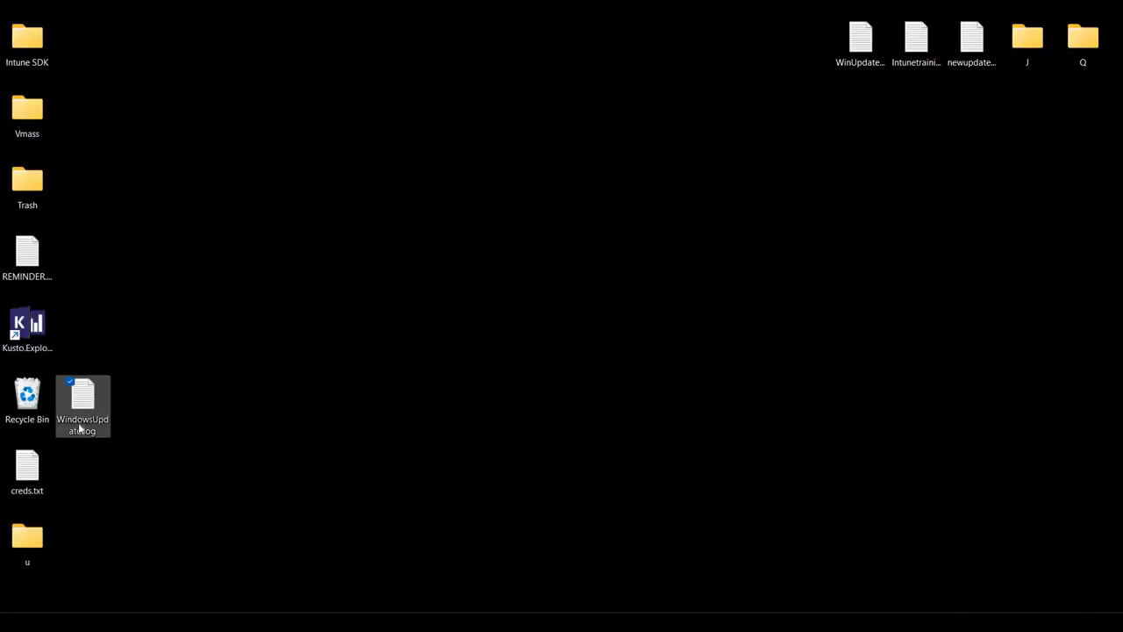
drag(82, 399, 304, 193)
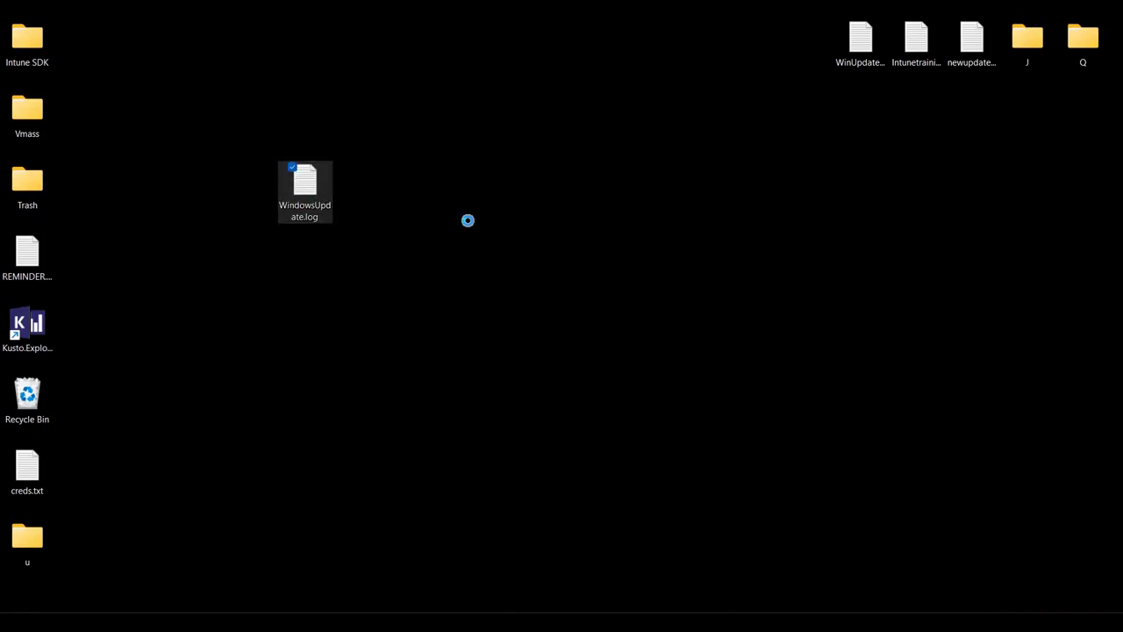
Open WindowsUpdate.log in a maximized Notepad and scroll down through the entries
key(Menu)
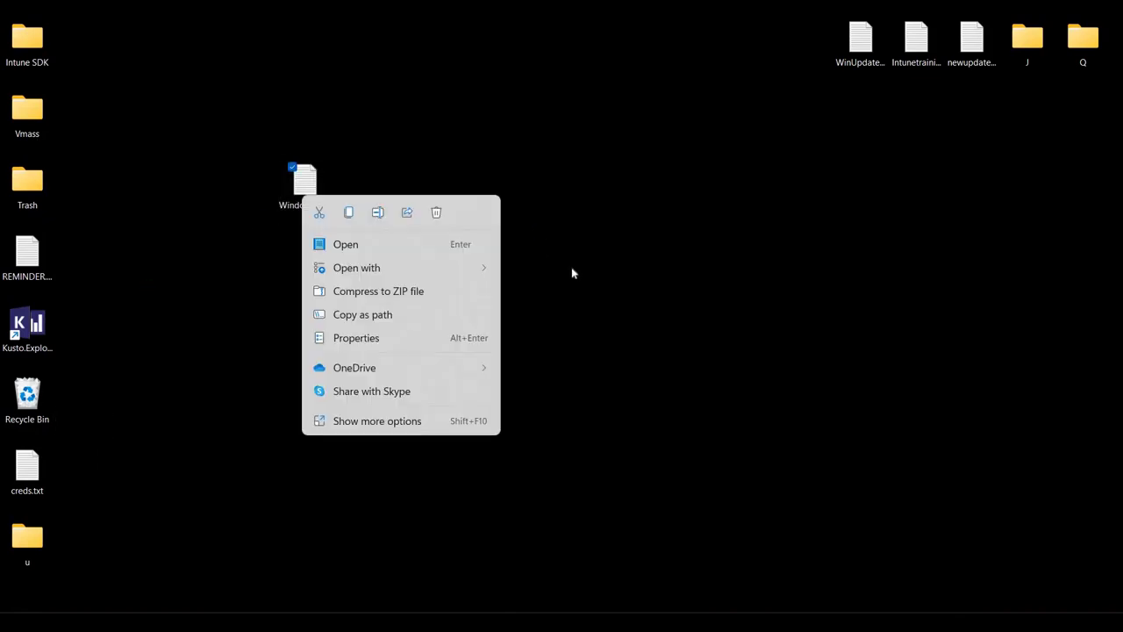
key(Return)
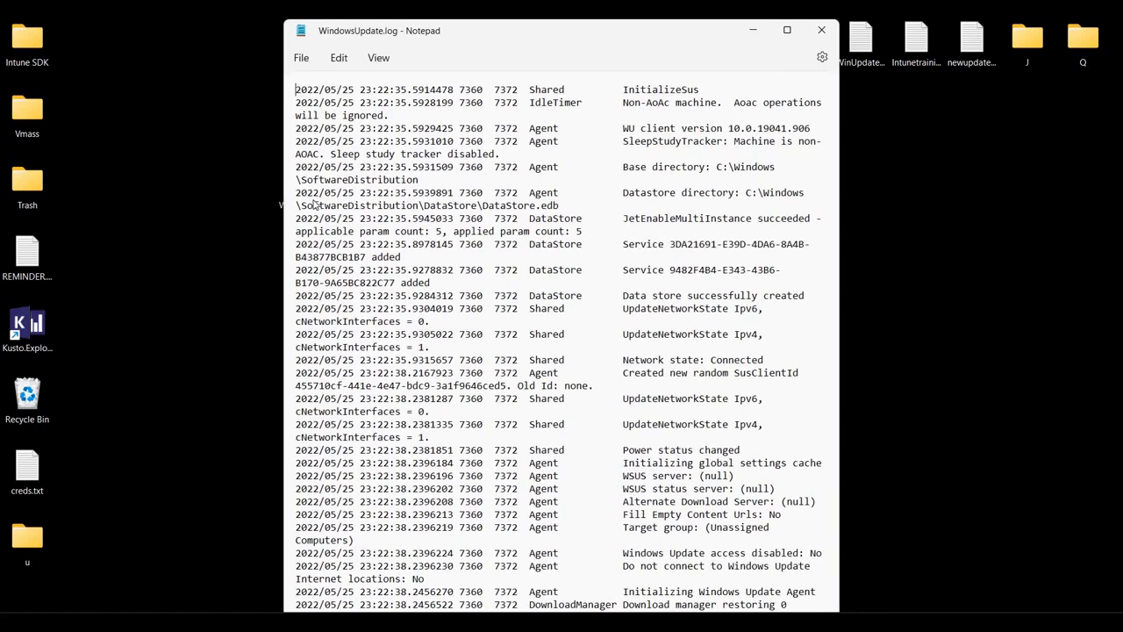
click(786, 31)
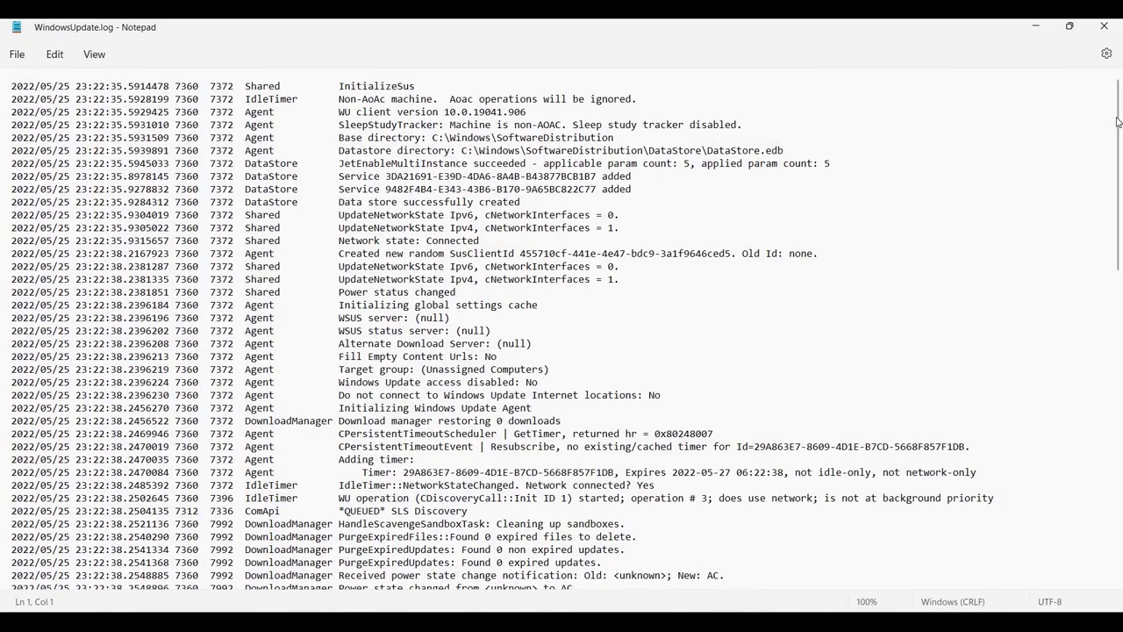
drag(1120, 278, 1121, 330)
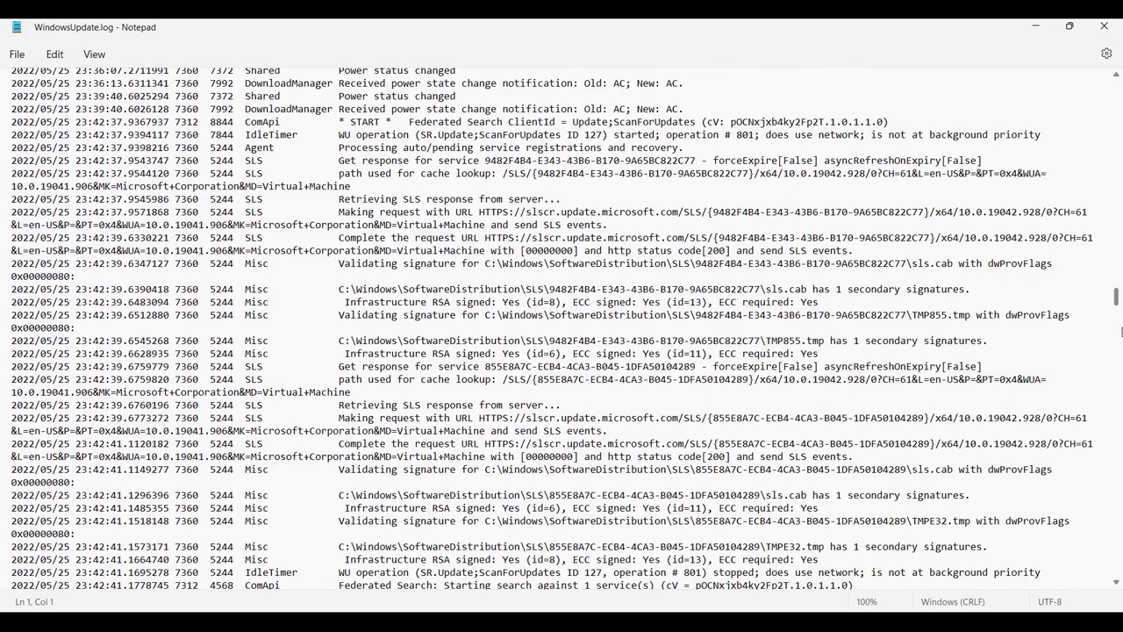
scroll(1122, 331, down, 5)
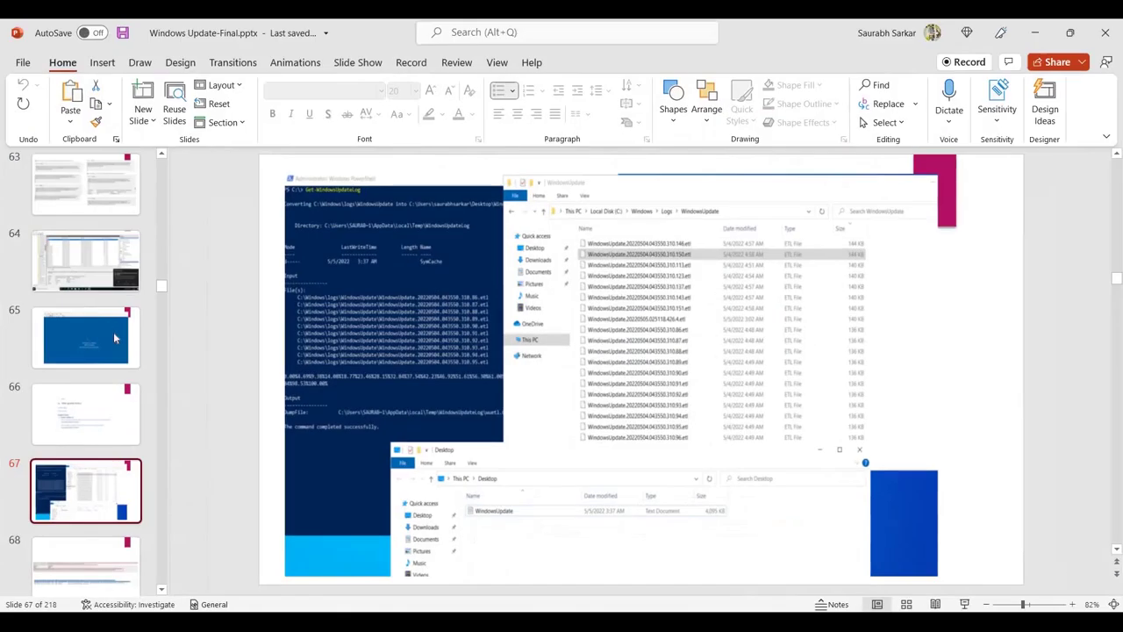
click(104, 482)
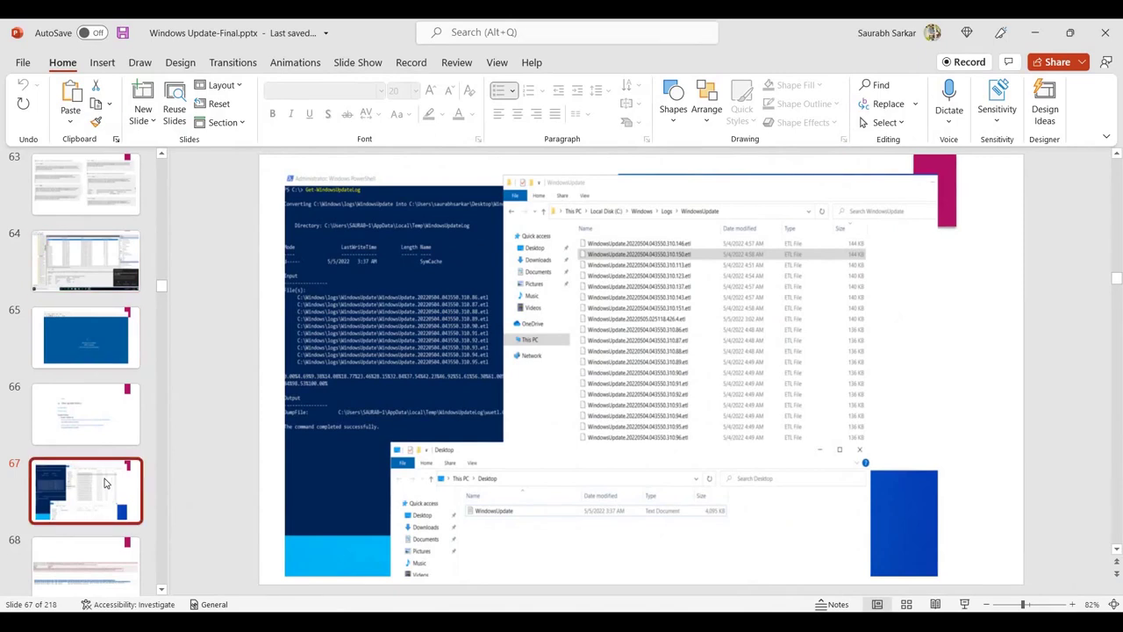
key(Down)
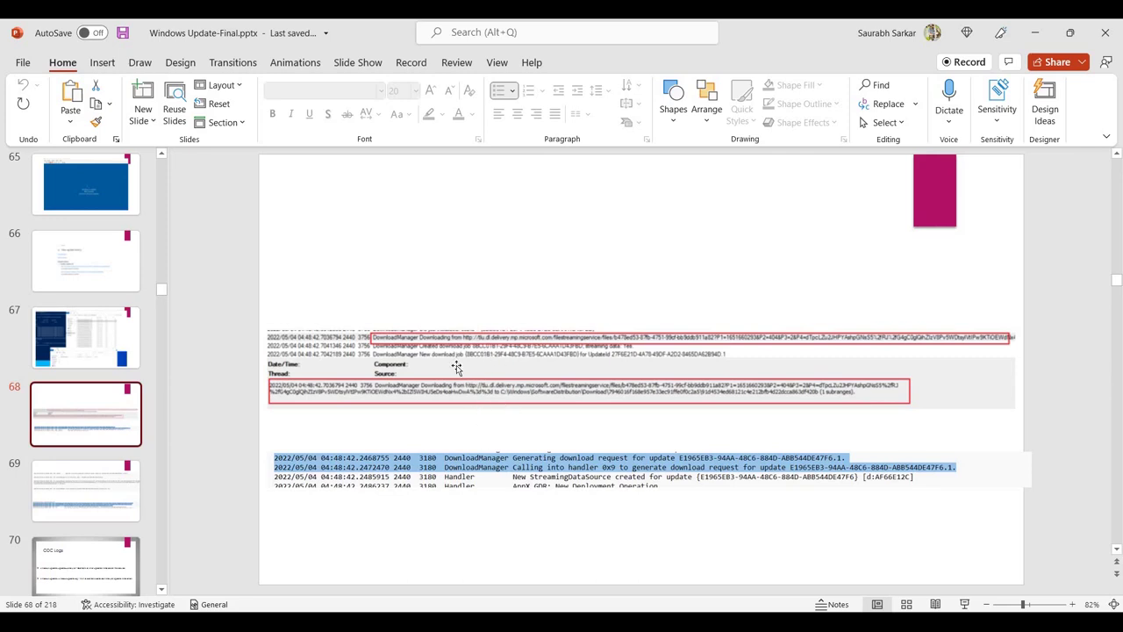
key(super+r)
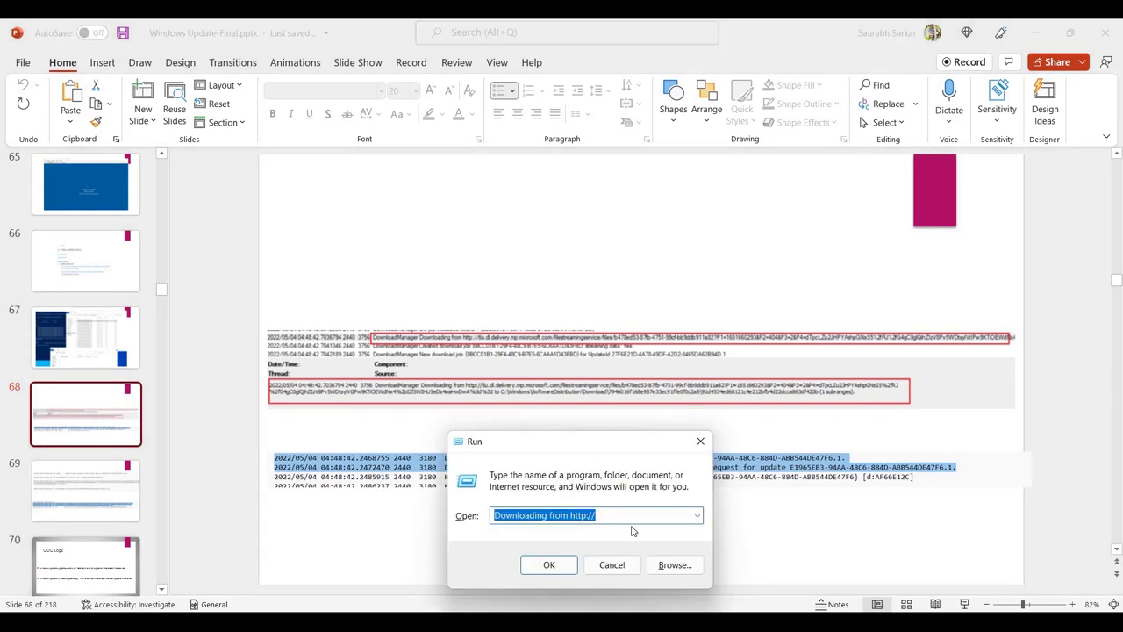
key(alt+Tab)
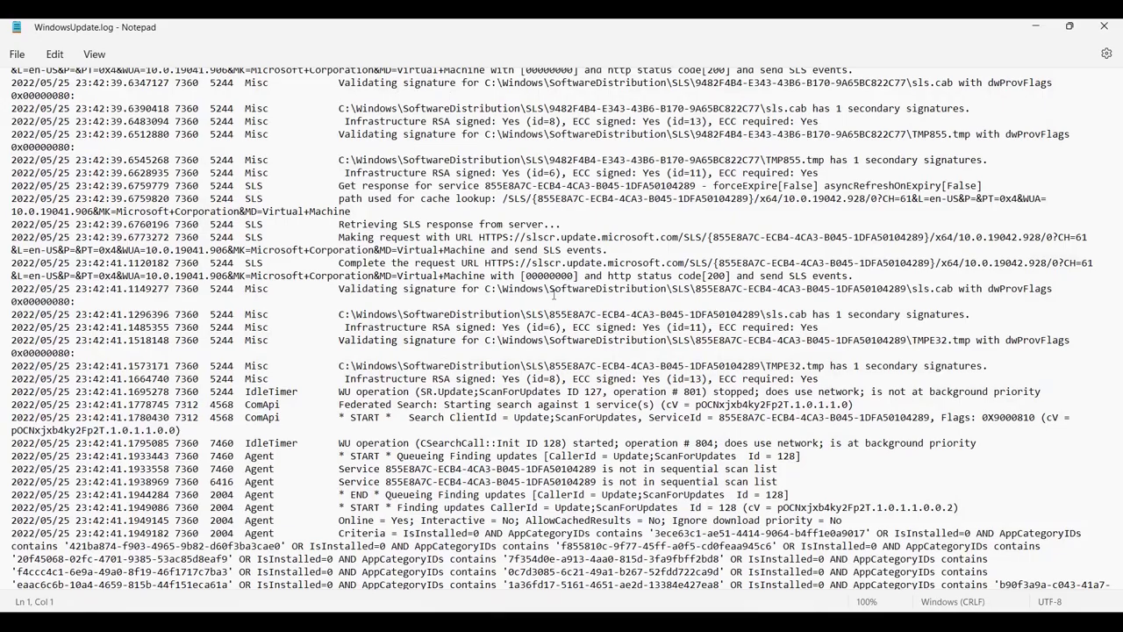
key(ctrl+f)
key(ctrl+v)
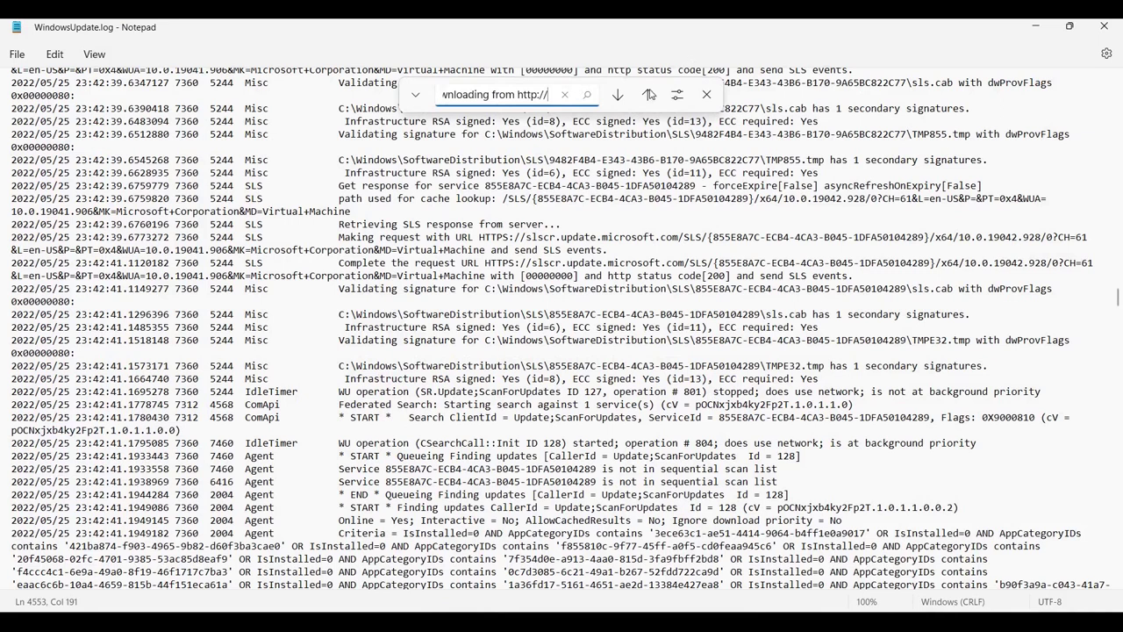
click(618, 95)
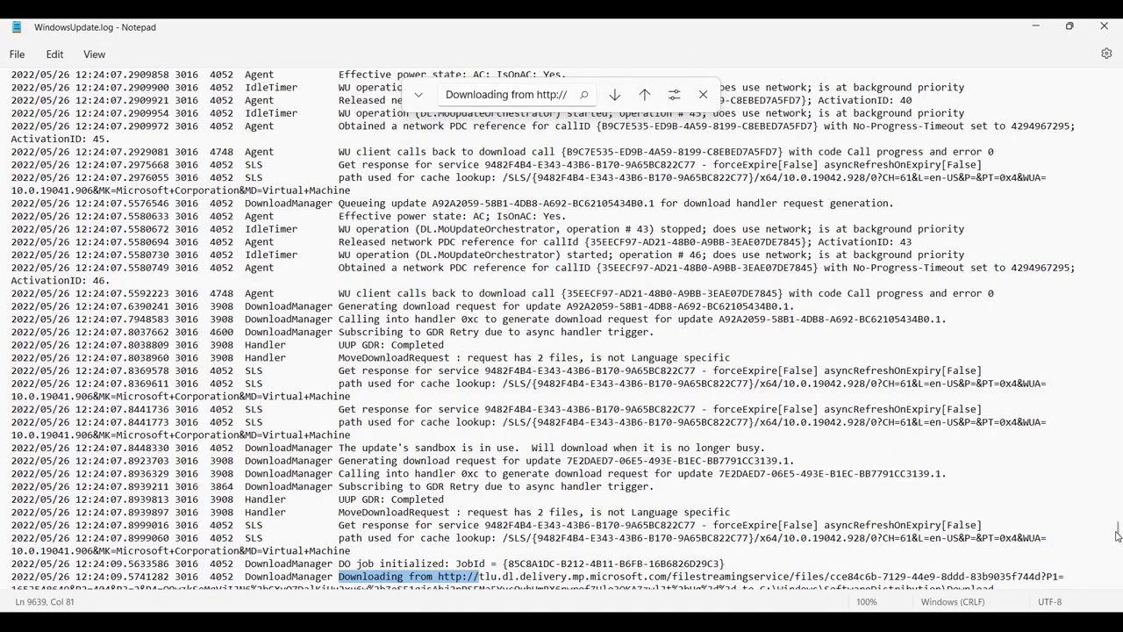
Search upward for earlier download matches and dismiss the no-more-matches message
drag(1118, 543, 1117, 519)
scroll(677, 150, up, 9)
click(643, 97)
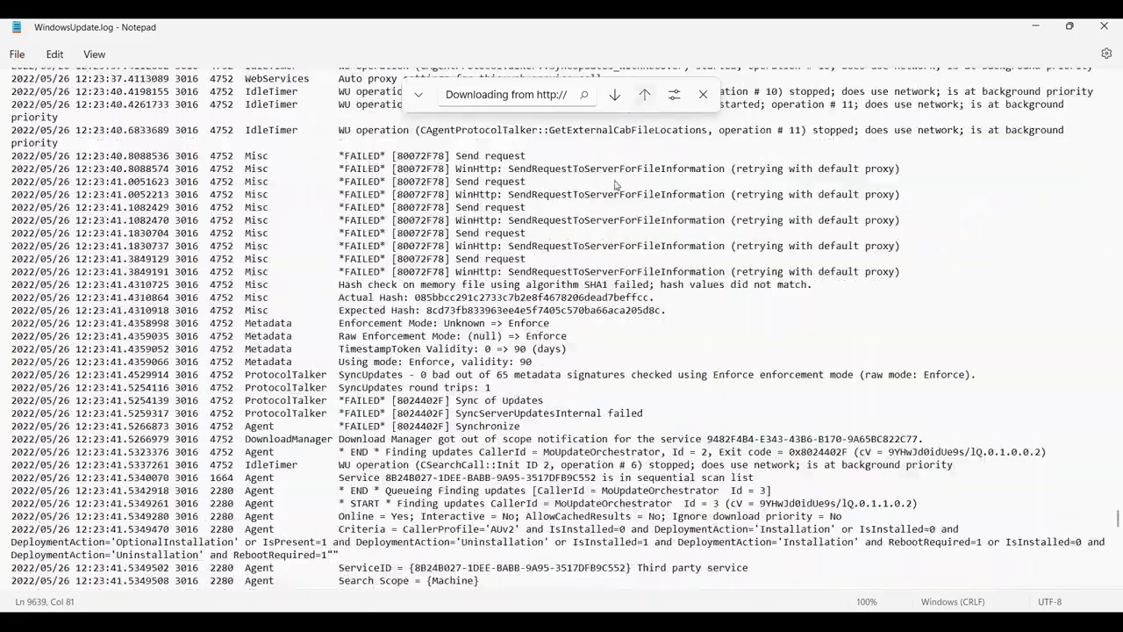
key(Return)
key(Return)
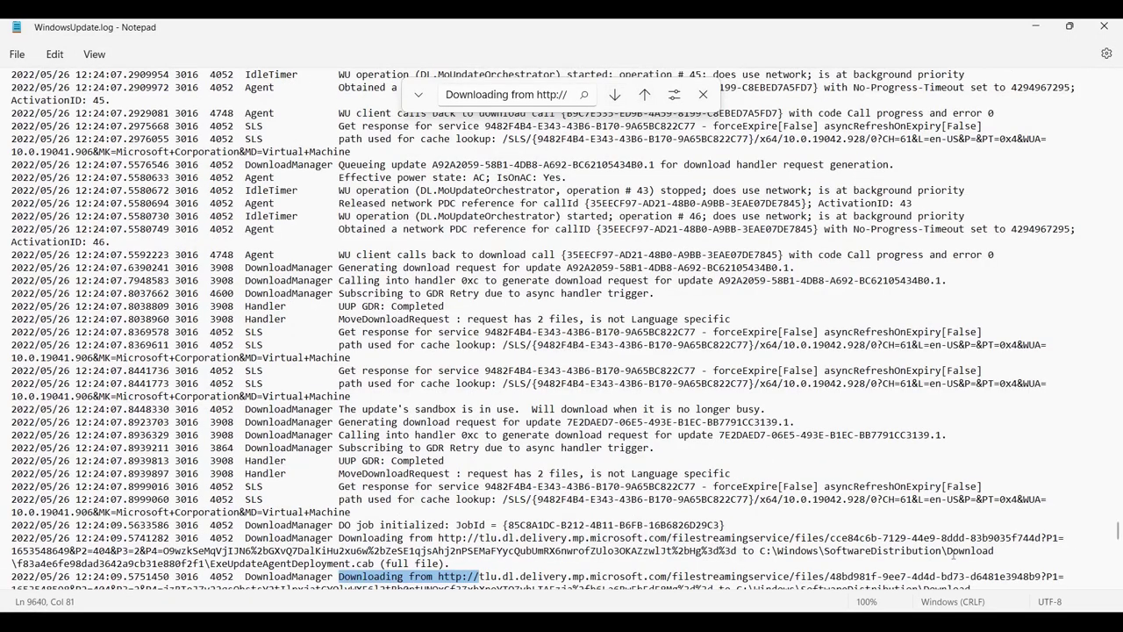
Highlight the compdb.xml.cab download URL and part of the local download folder path
click(409, 577)
key(Down)
key(Down)
key(Down)
key(Down)
key(Down)
key(Down)
key(Down)
key(Down)
key(Down)
key(Down)
key(Down)
key(Down)
key(Down)
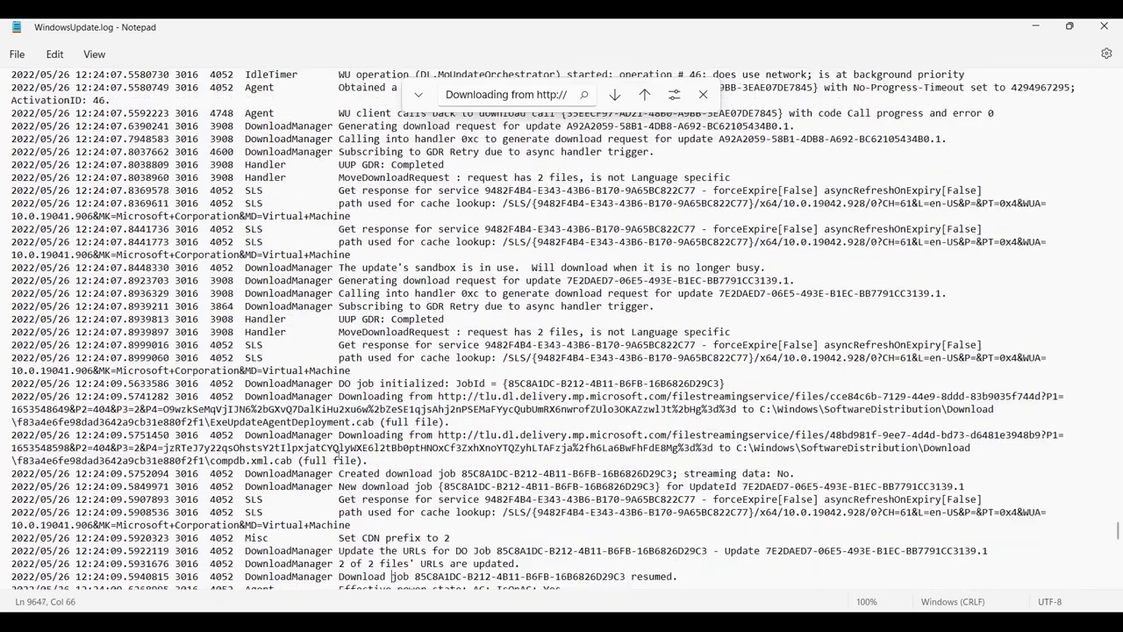
drag(339, 409, 516, 441)
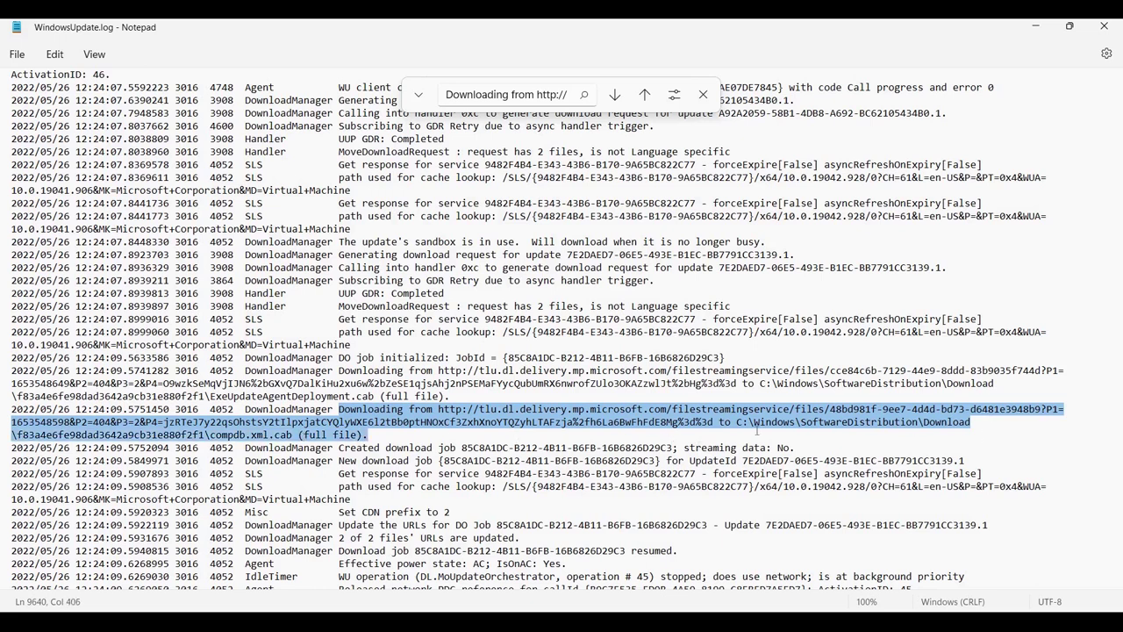
click(696, 448)
drag(736, 422, 866, 422)
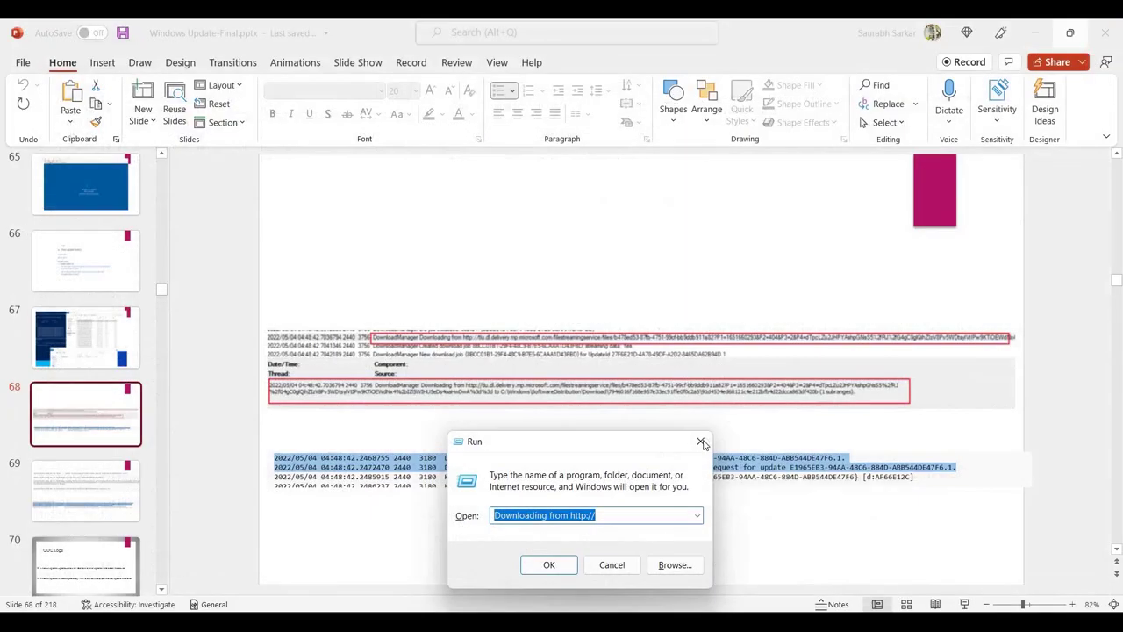
Close the Run prompt and logs folder, and close the Notepad notes without saving
click(700, 442)
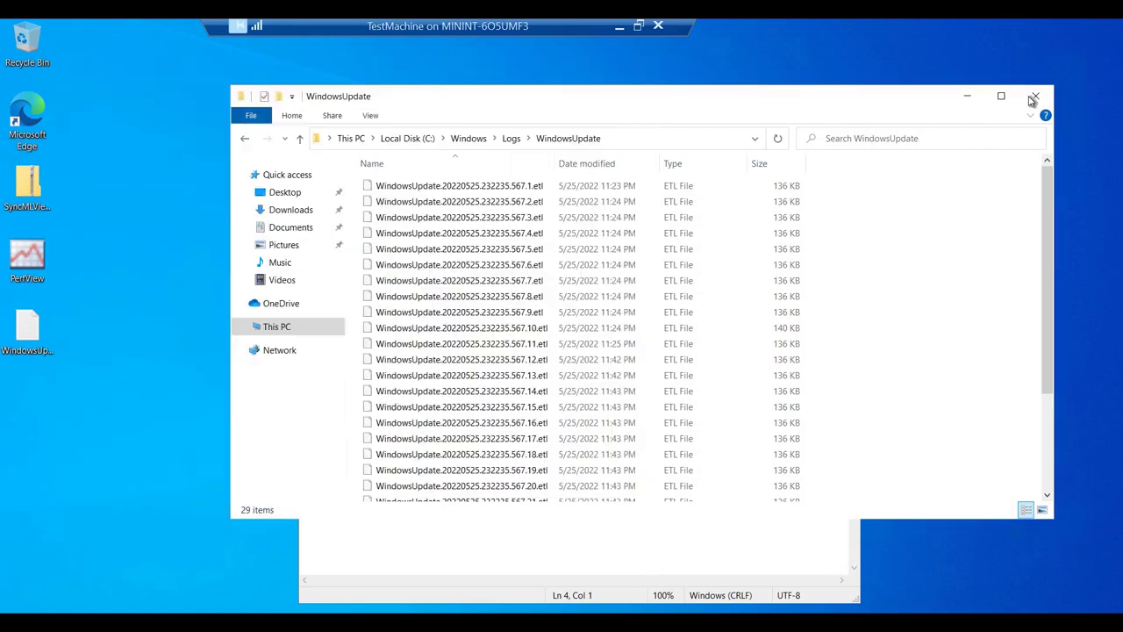
click(1035, 96)
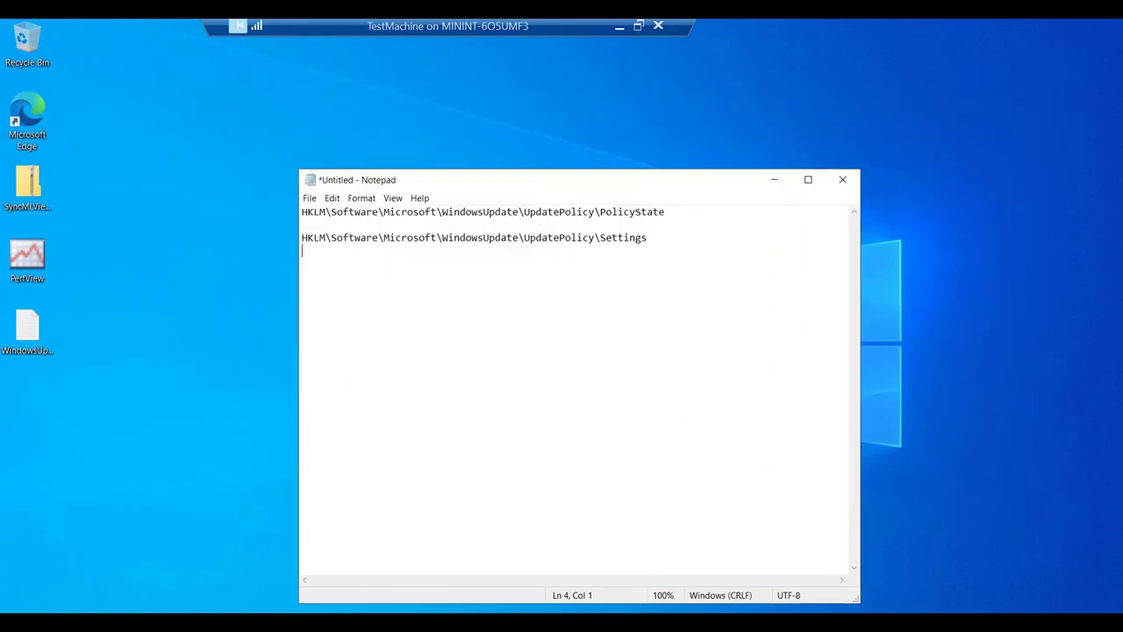
key(super+a)
key(Escape)
key(alt+F4)
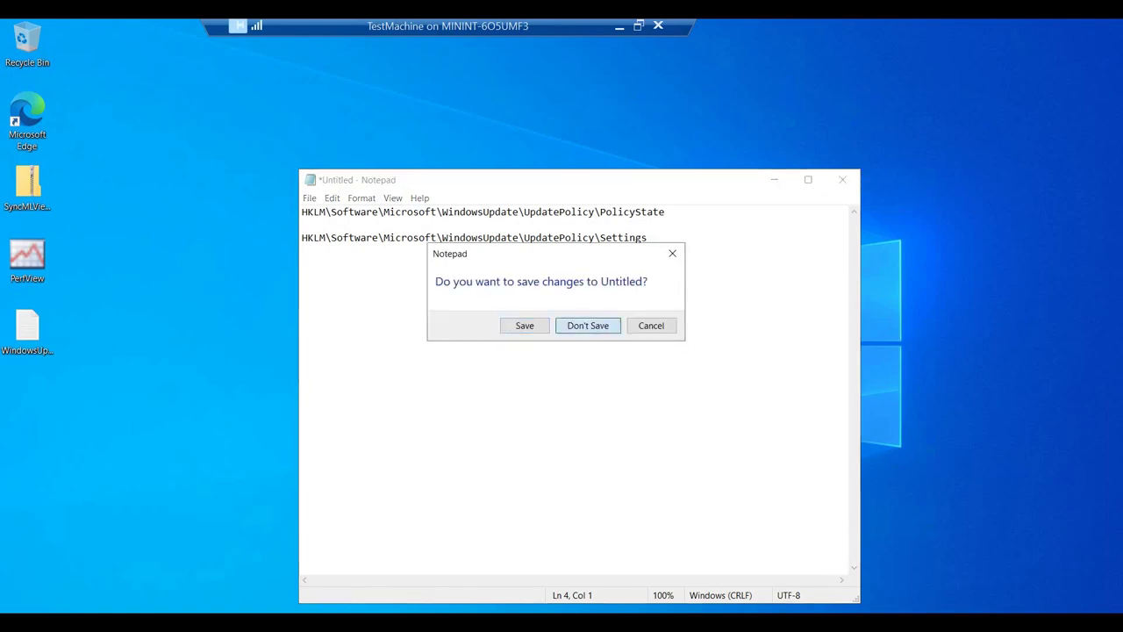
click(587, 325)
Close Event Viewer and start installing the two pending Windows updates
key(alt+Tab)
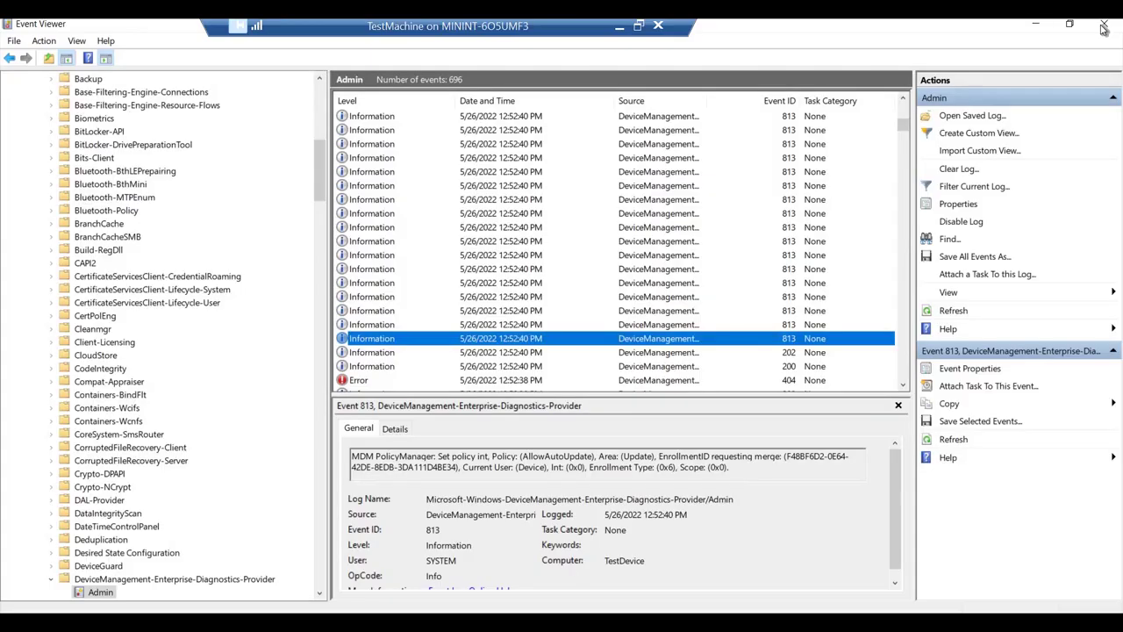
key(alt+F4)
key(alt+Tab)
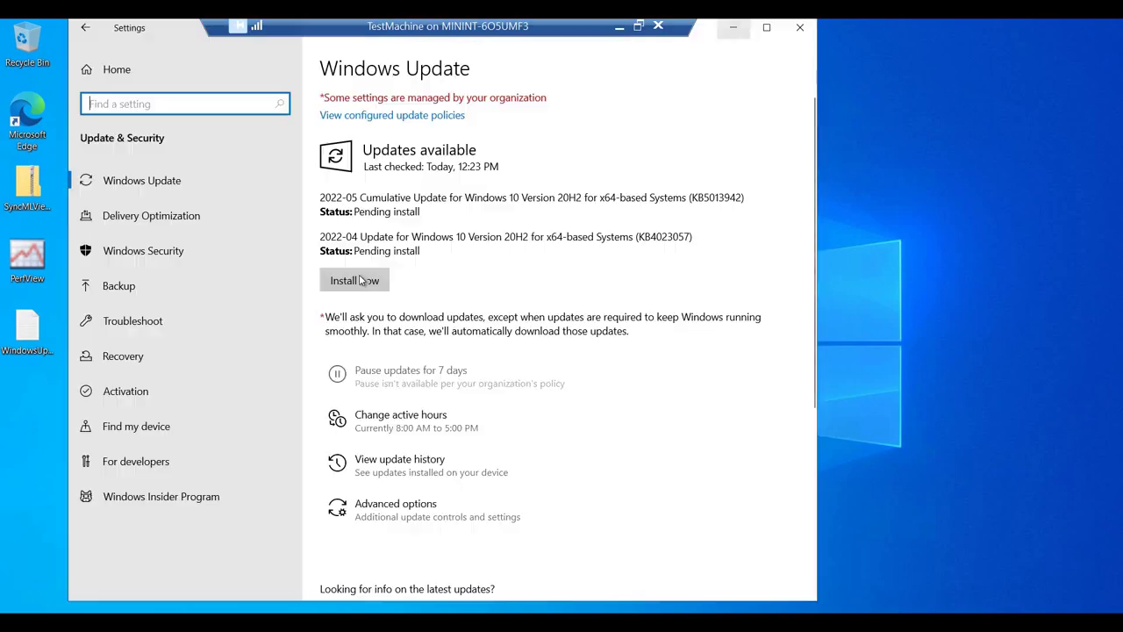
click(360, 281)
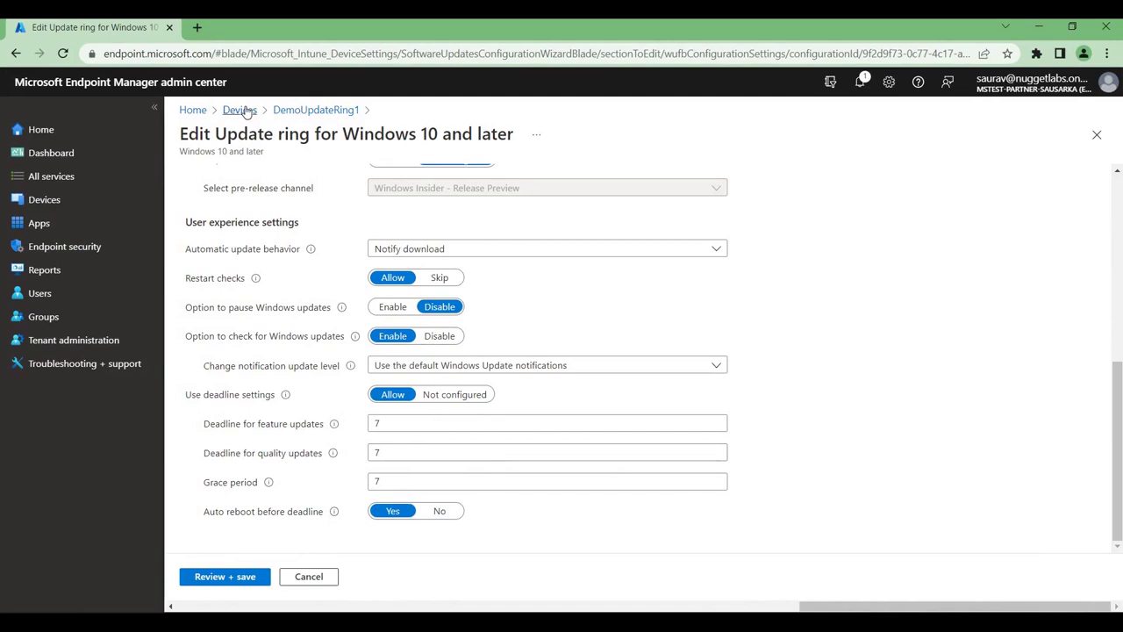
Open DemoUpdateRing1 from the update rings list, view Device status, and select TESTDEVICE
click(245, 111)
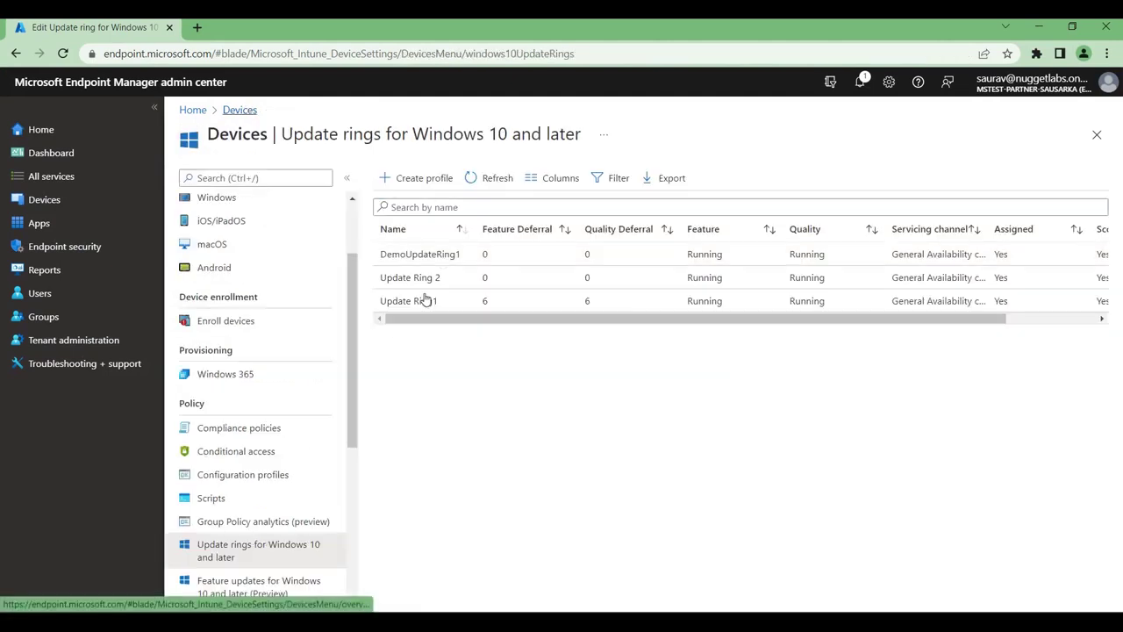
click(439, 254)
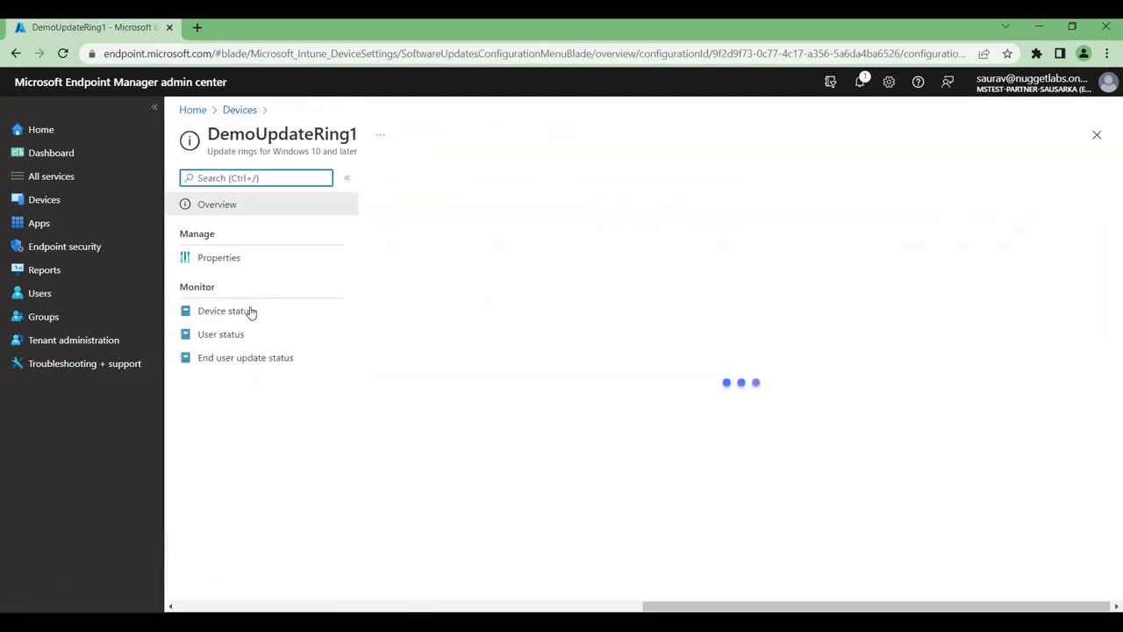
click(251, 312)
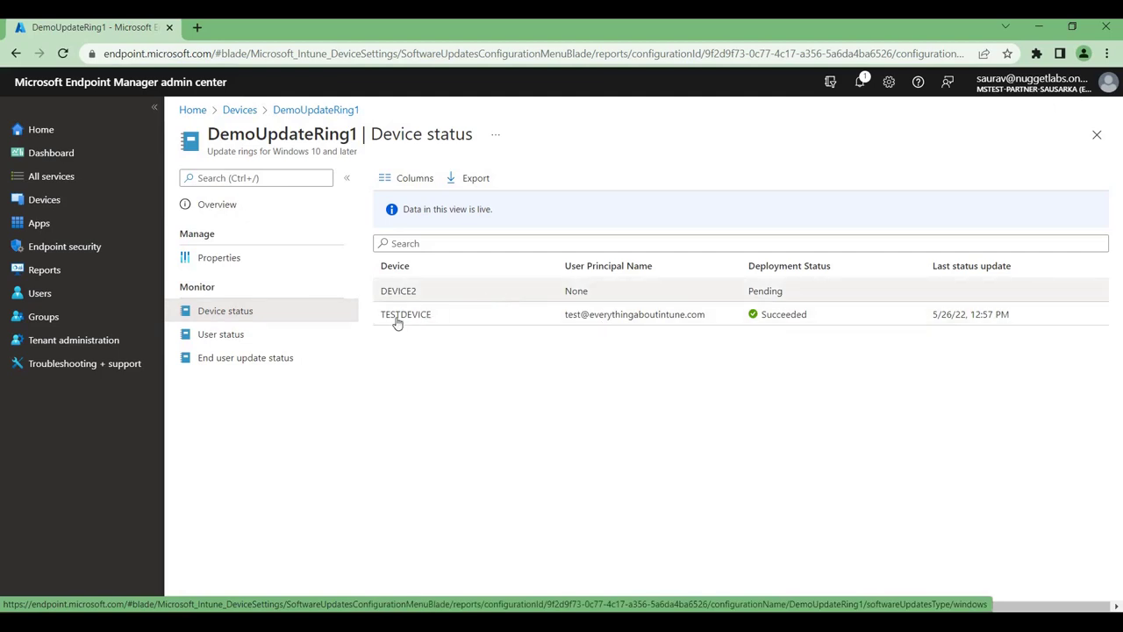
click(484, 321)
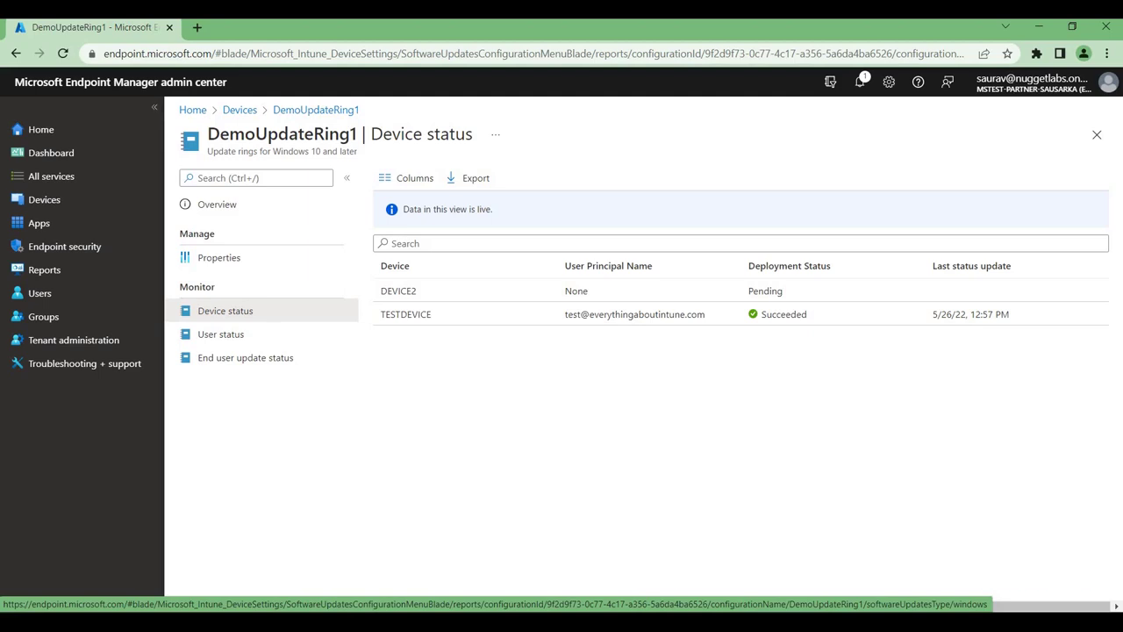
Bring back the Windows Update-Final deck and advance two slides into the Feature Update slides
click(609, 625)
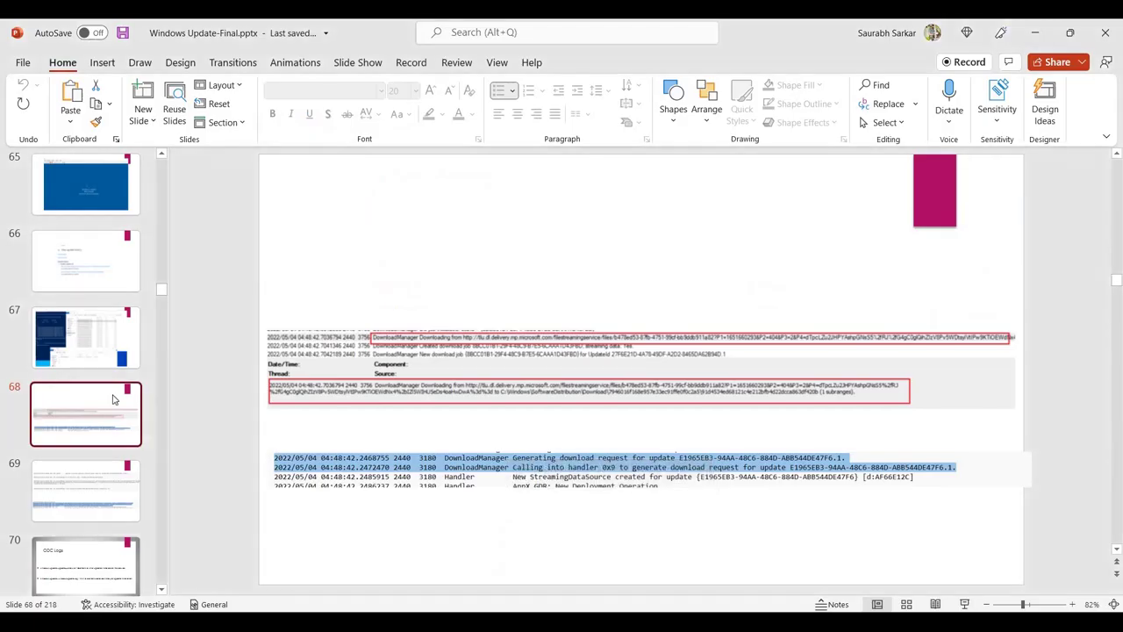
key(Down)
key(Down)
key(Down)
key(Down)
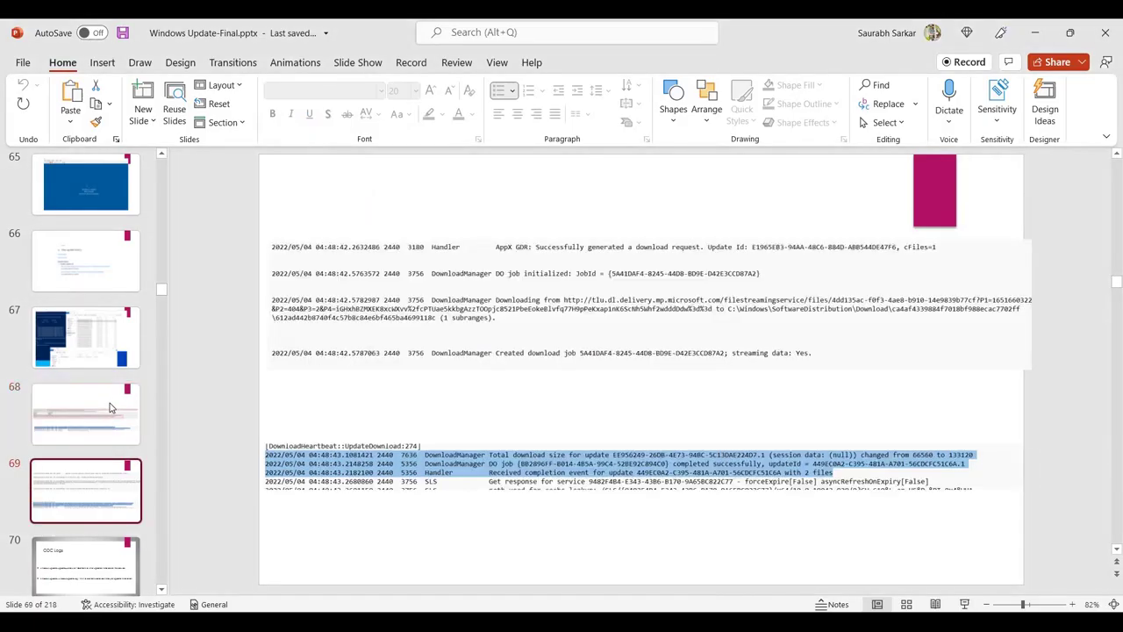
key(Down)
key(Down)
key(Down)
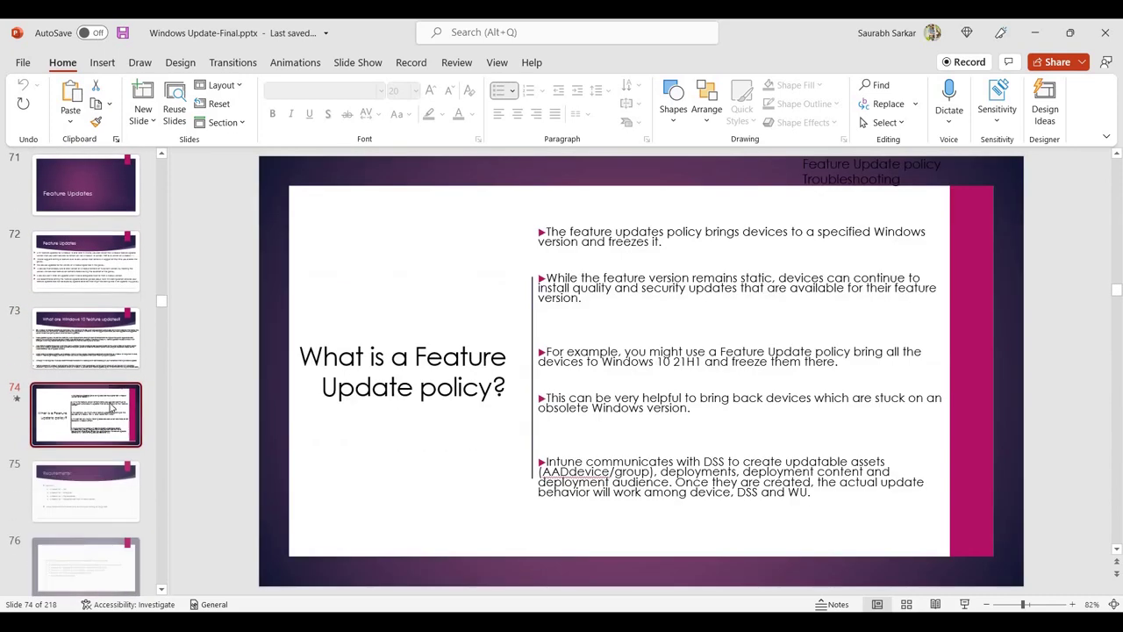
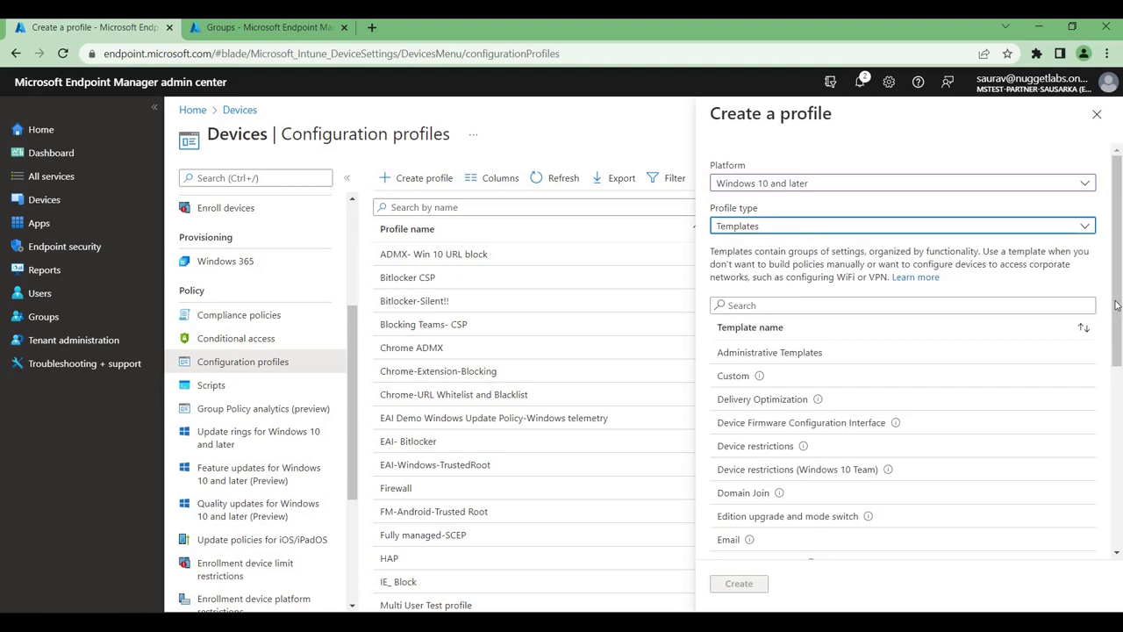
Create a profile from the Windows health monitoring template named Windows Update- Health Monitoring
drag(1120, 360, 1121, 544)
click(818, 510)
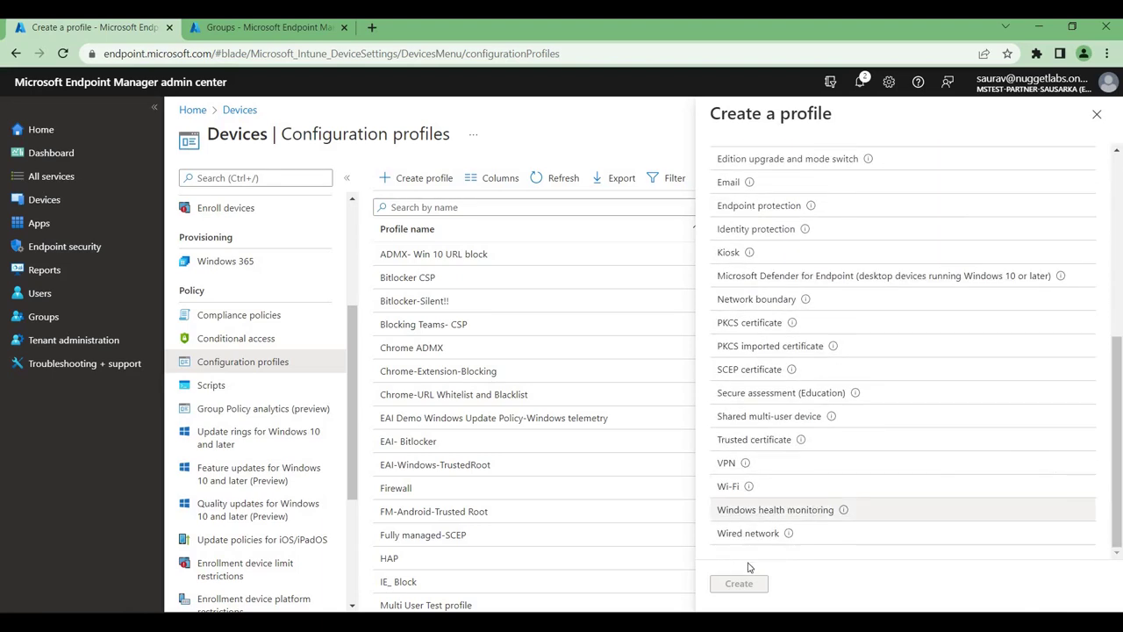
click(739, 584)
click(408, 225)
text(Windows Update- Health Monitoring)
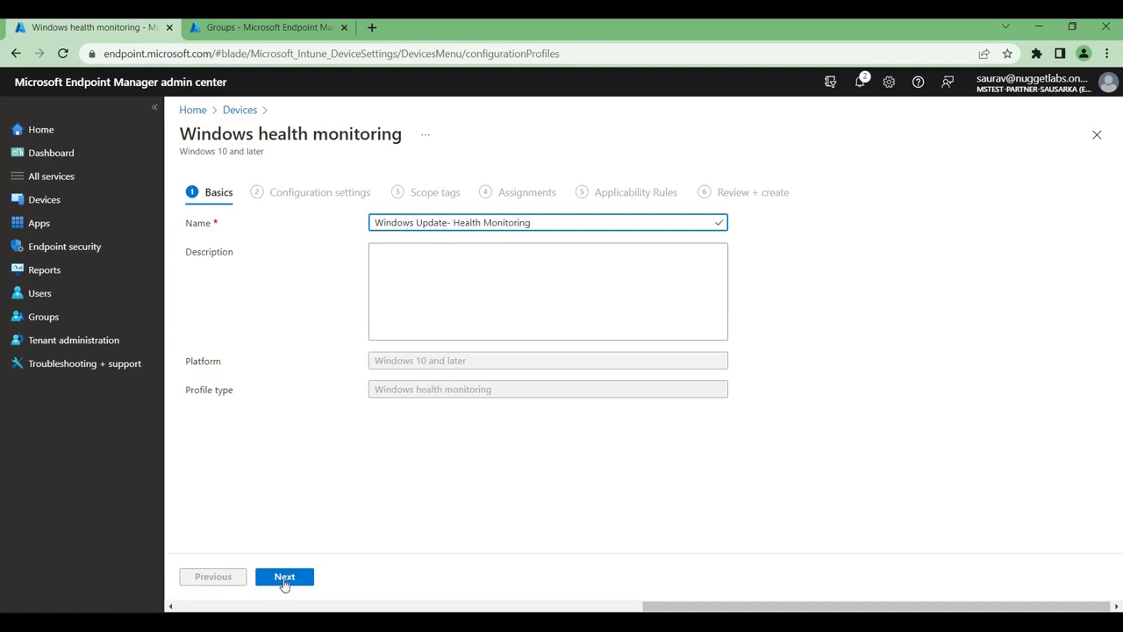
key(Return)
Enable health monitoring with Windows updates and Endpoint analytics in scope
click(393, 312)
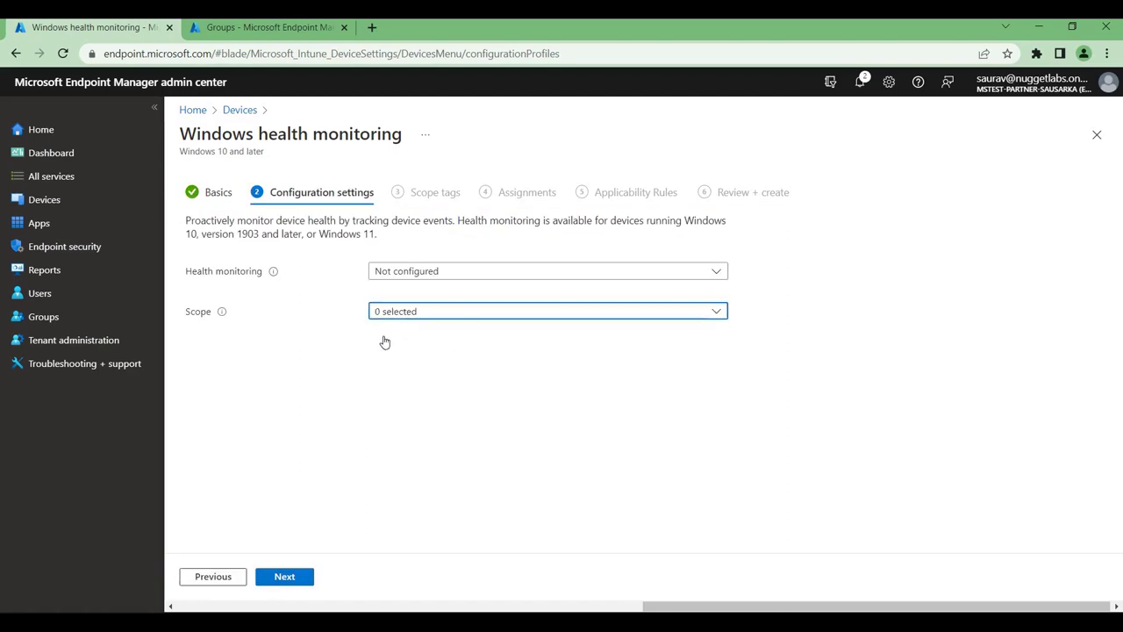
click(383, 332)
click(382, 355)
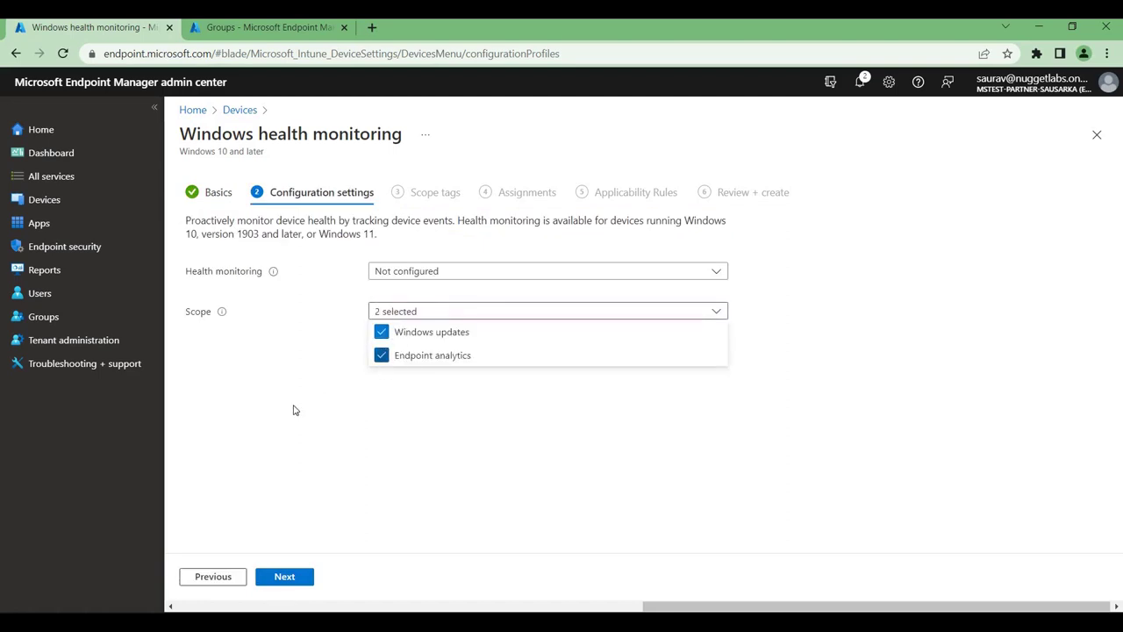
click(393, 292)
click(392, 283)
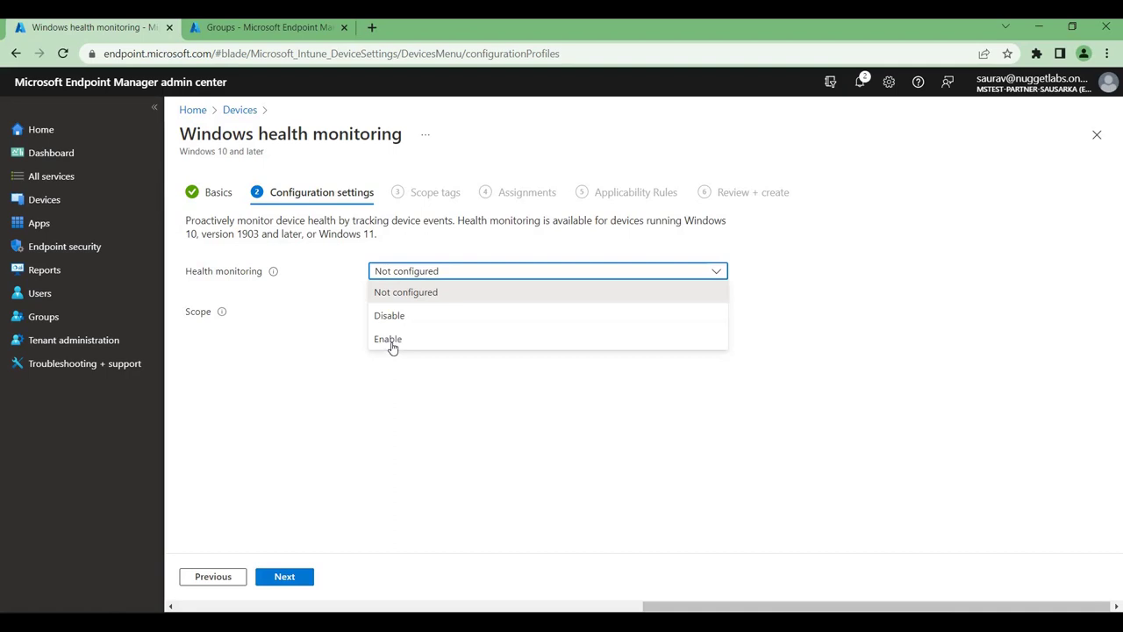
click(391, 341)
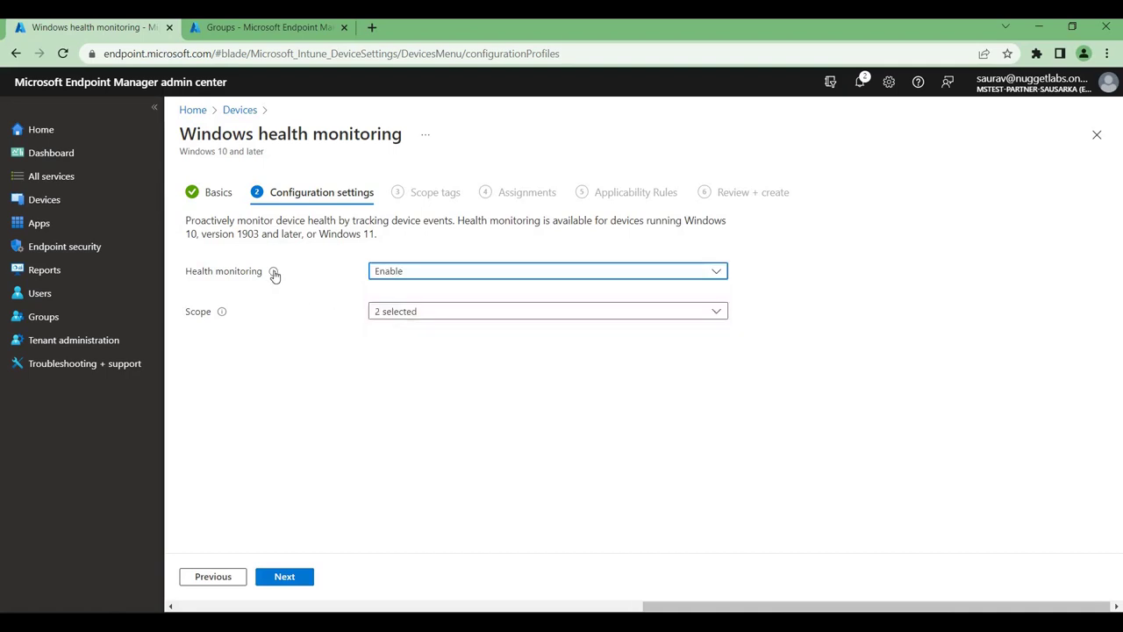
Assign the profile to the Test2 group and create it
mouse_move(274, 275)
click(284, 579)
click(284, 579)
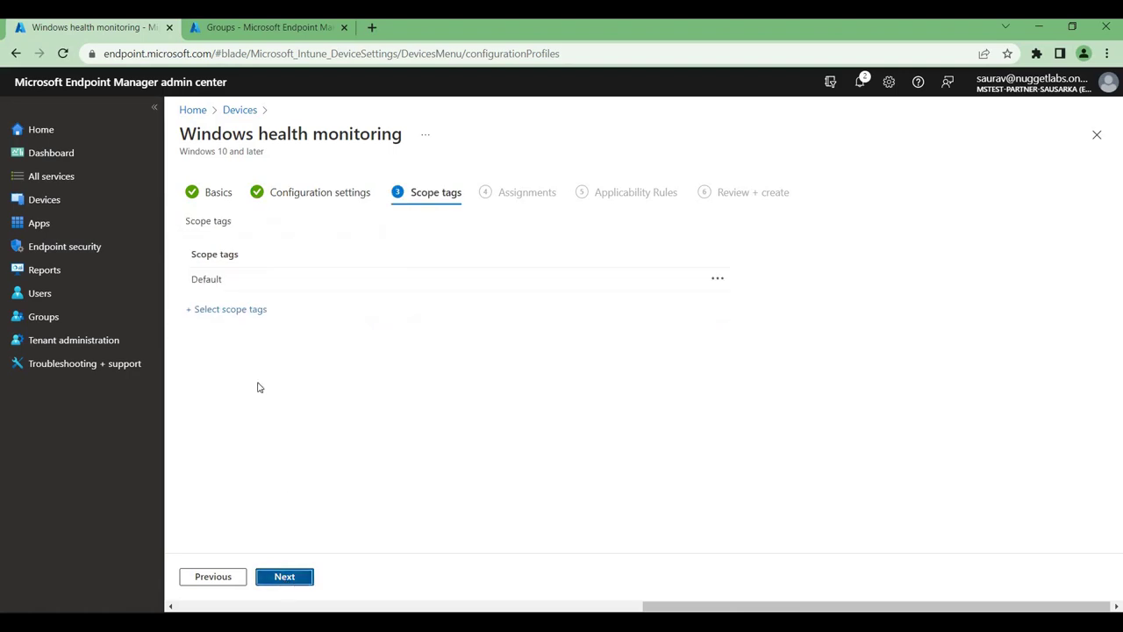
click(225, 249)
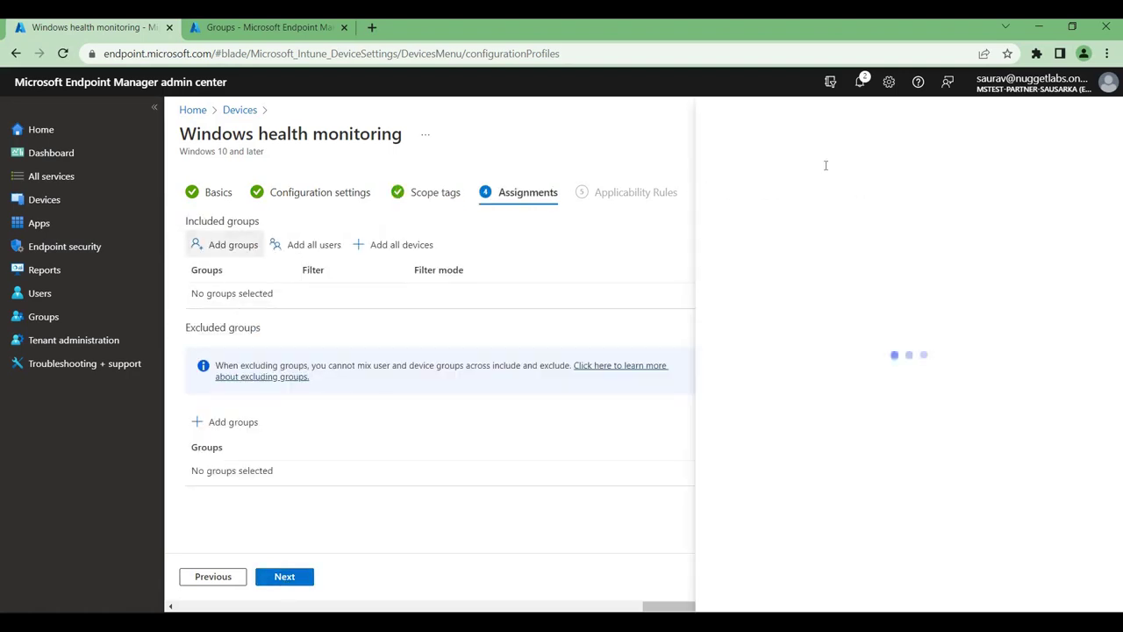
text(test2)
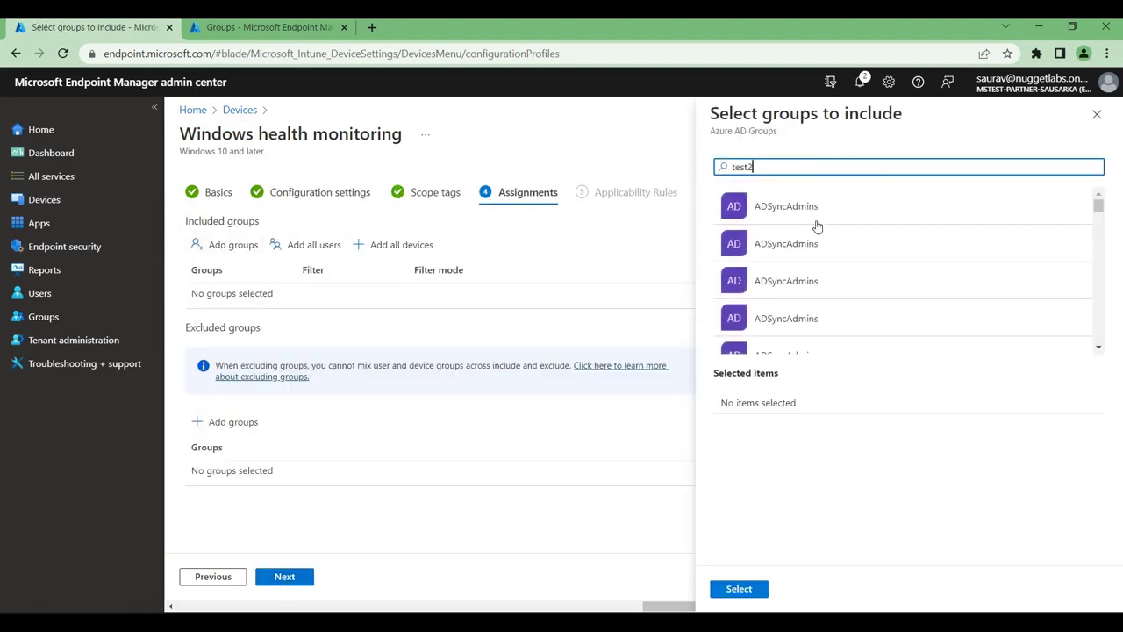
click(772, 207)
click(740, 589)
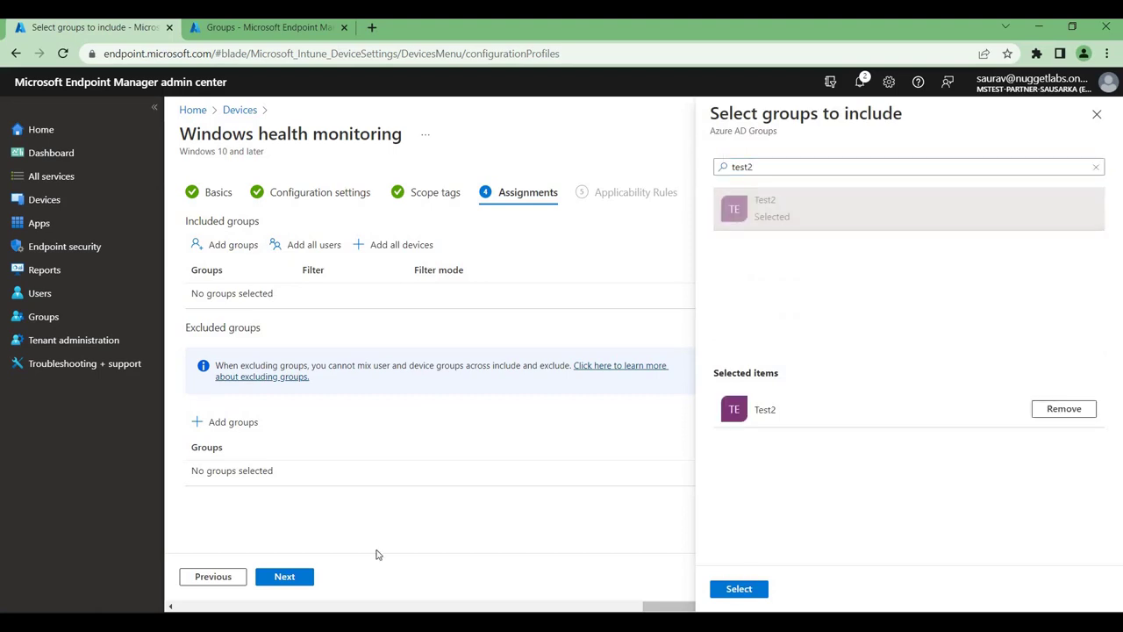
click(294, 579)
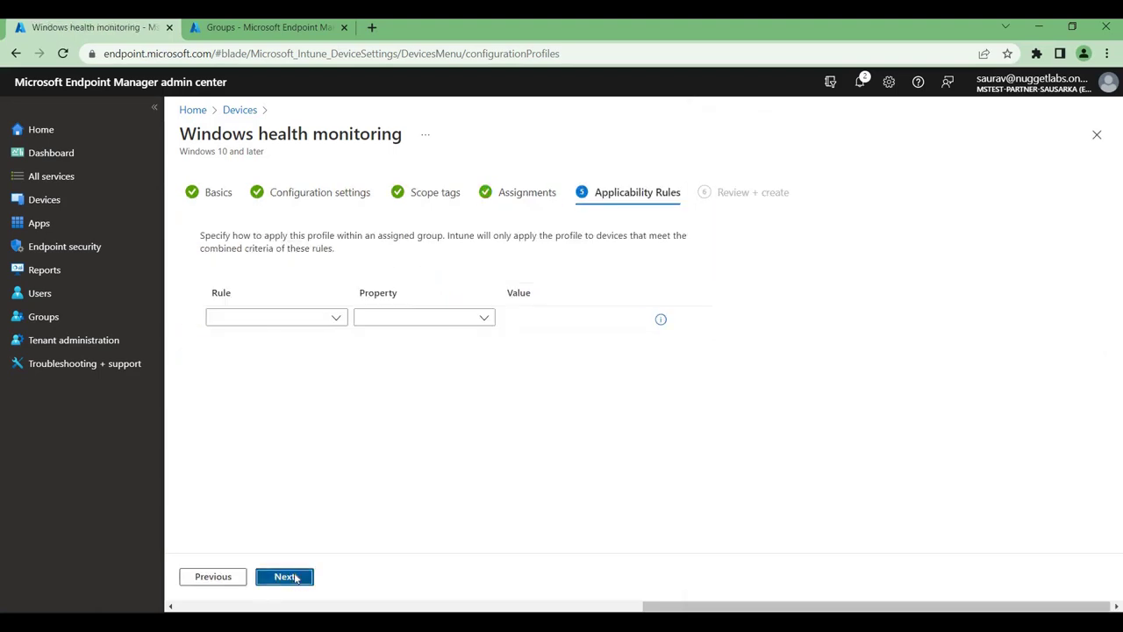
click(286, 577)
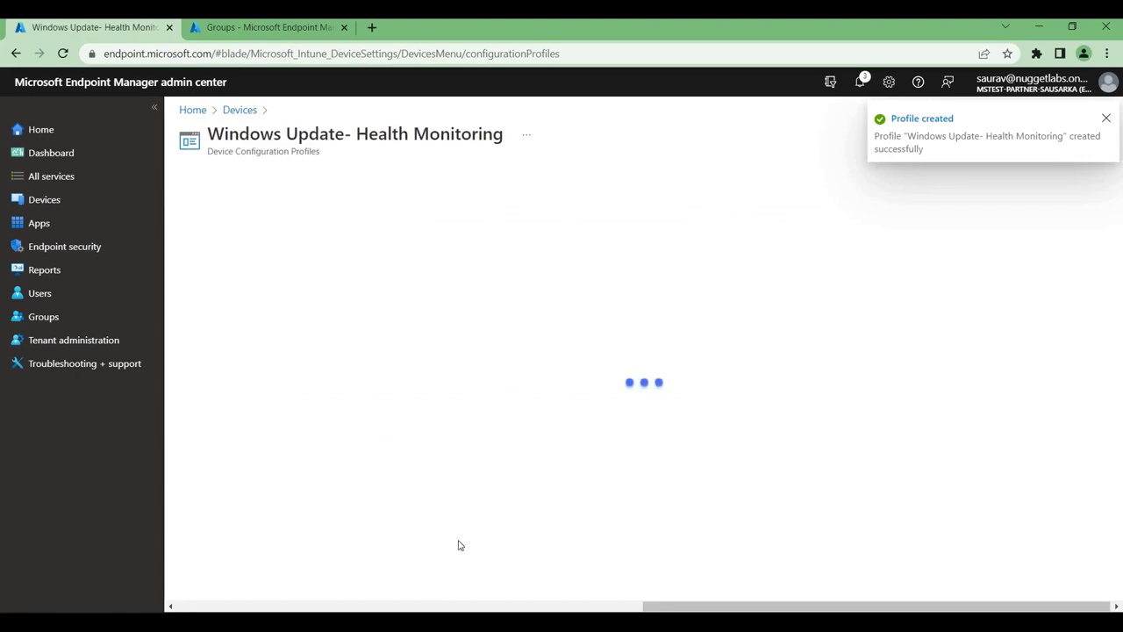
key(alt+Tab)
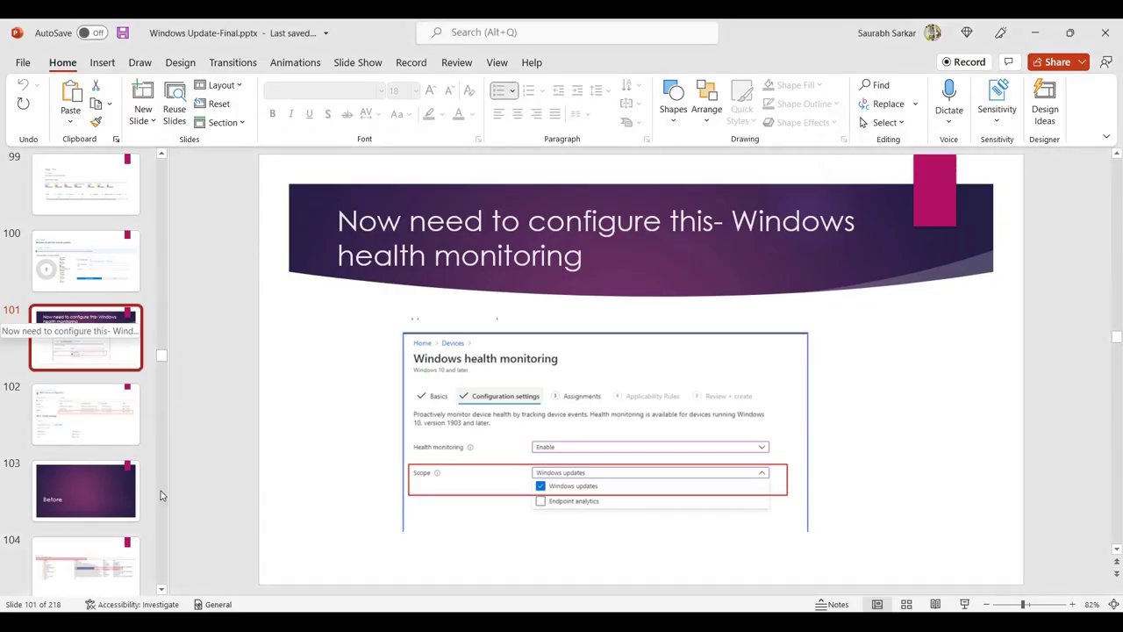
Page forward through the deck from slide 102 to the Autopilot slide 117
key(Down)
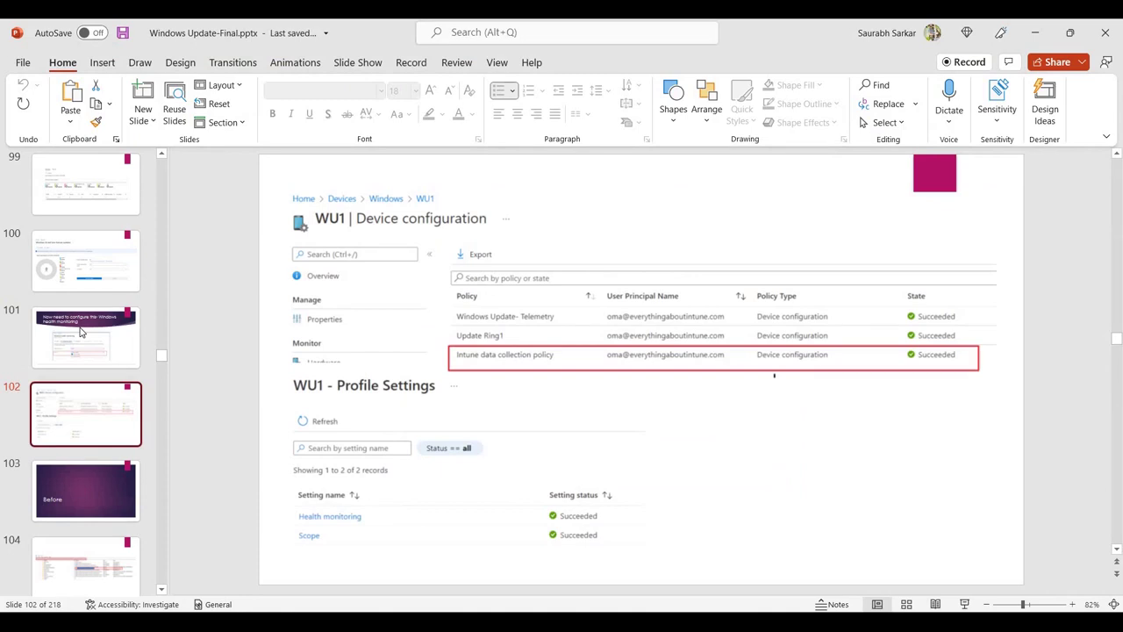
key(Down)
key(Down)
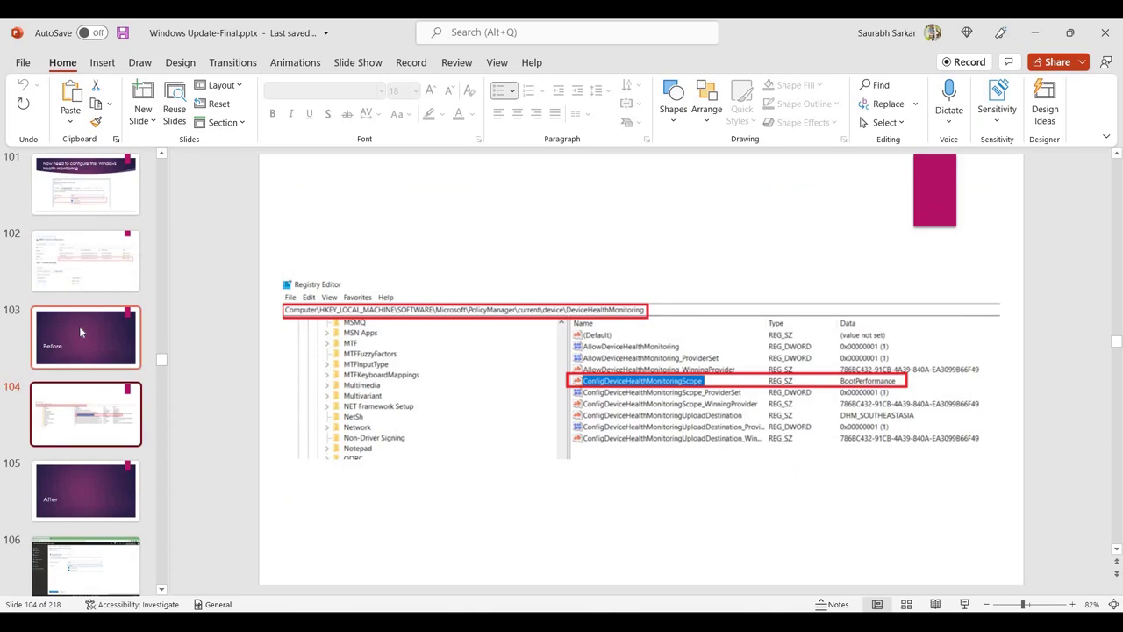
key(Down)
key(Down)
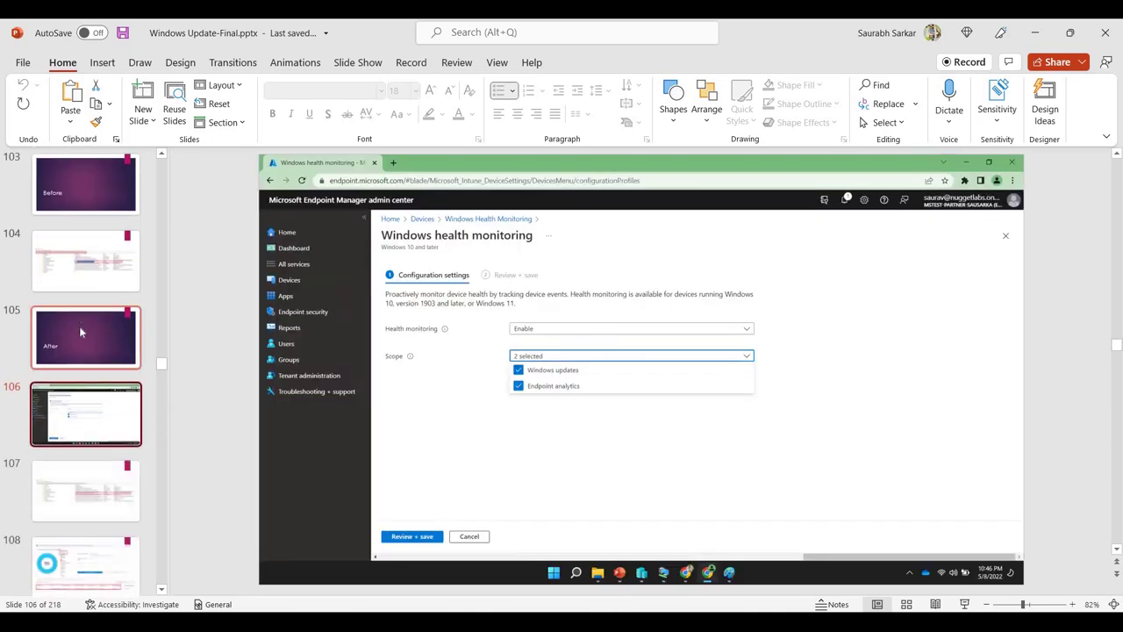
key(Down)
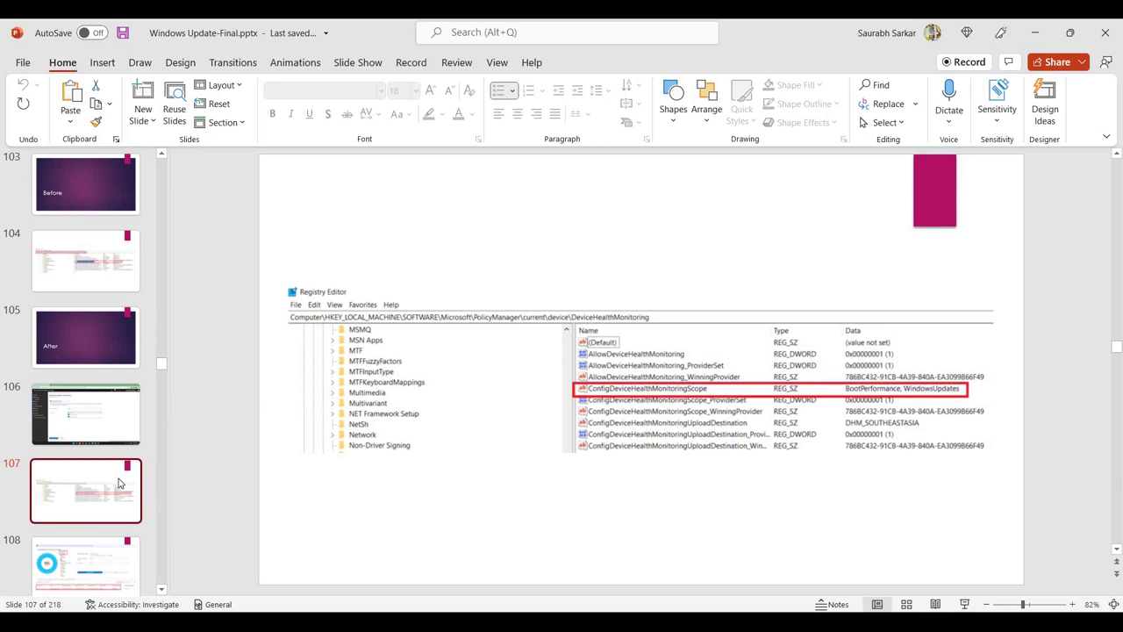
key(Down)
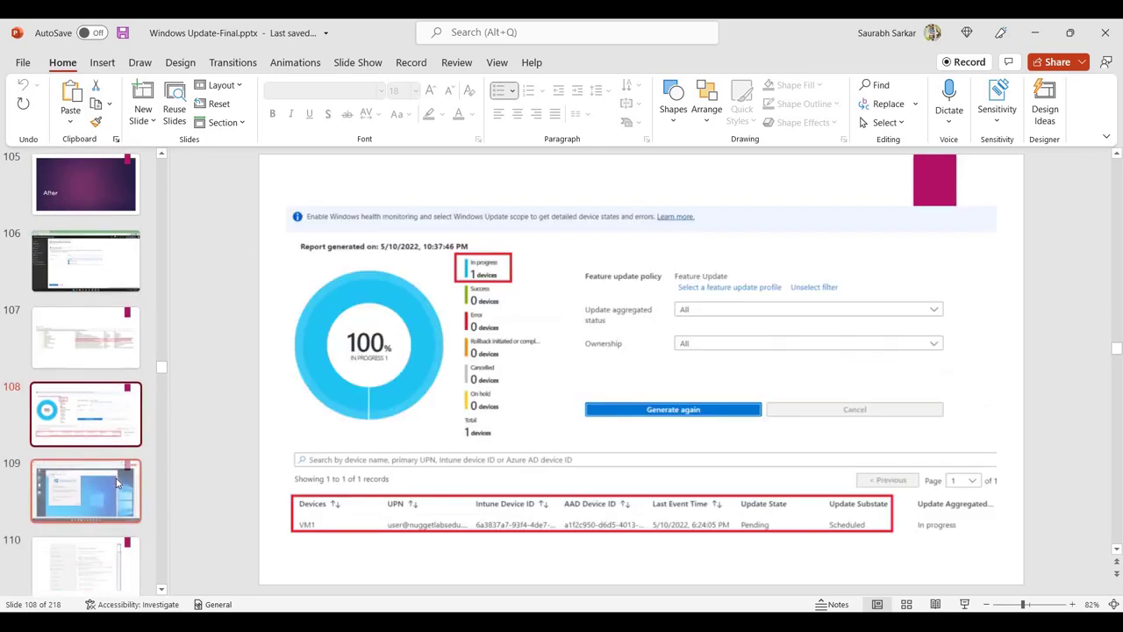
click(118, 483)
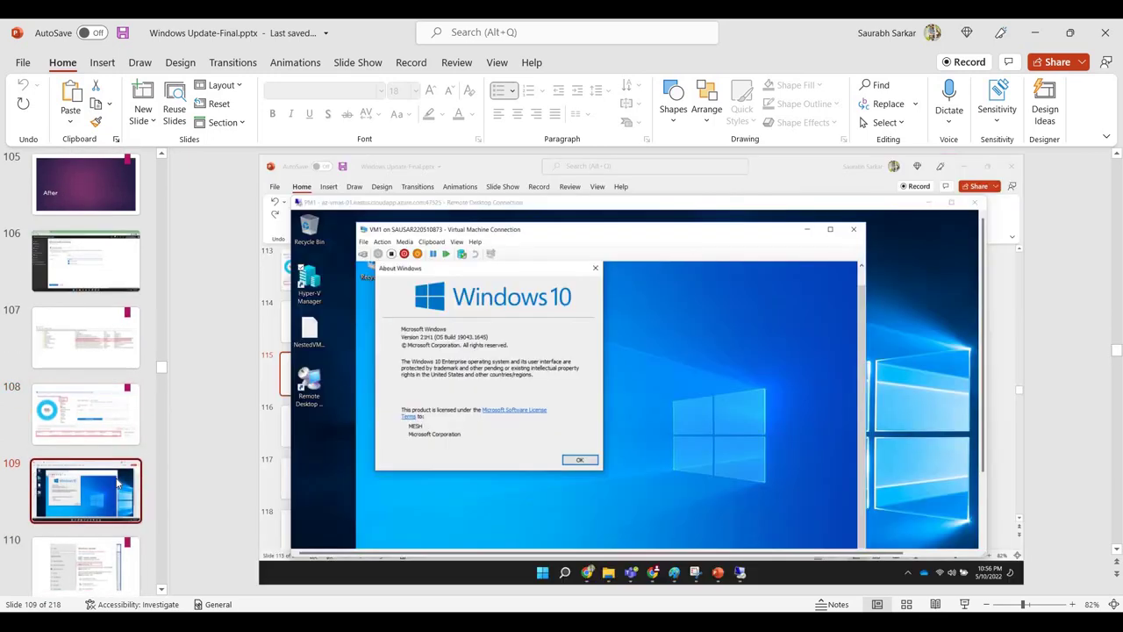
key(Down)
click(117, 483)
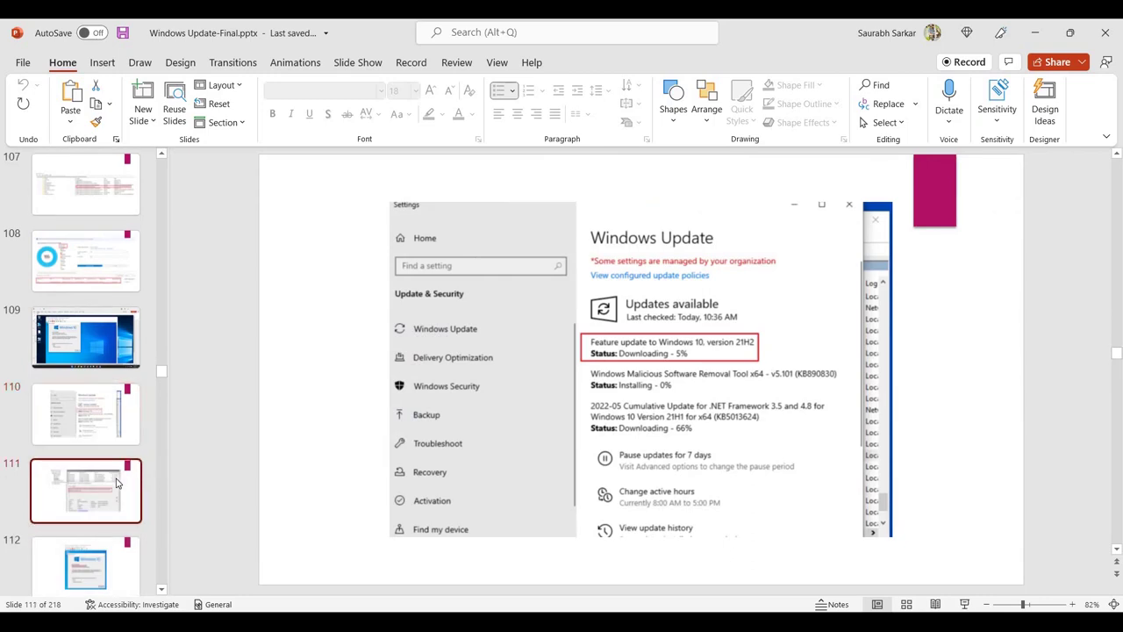
key(Down)
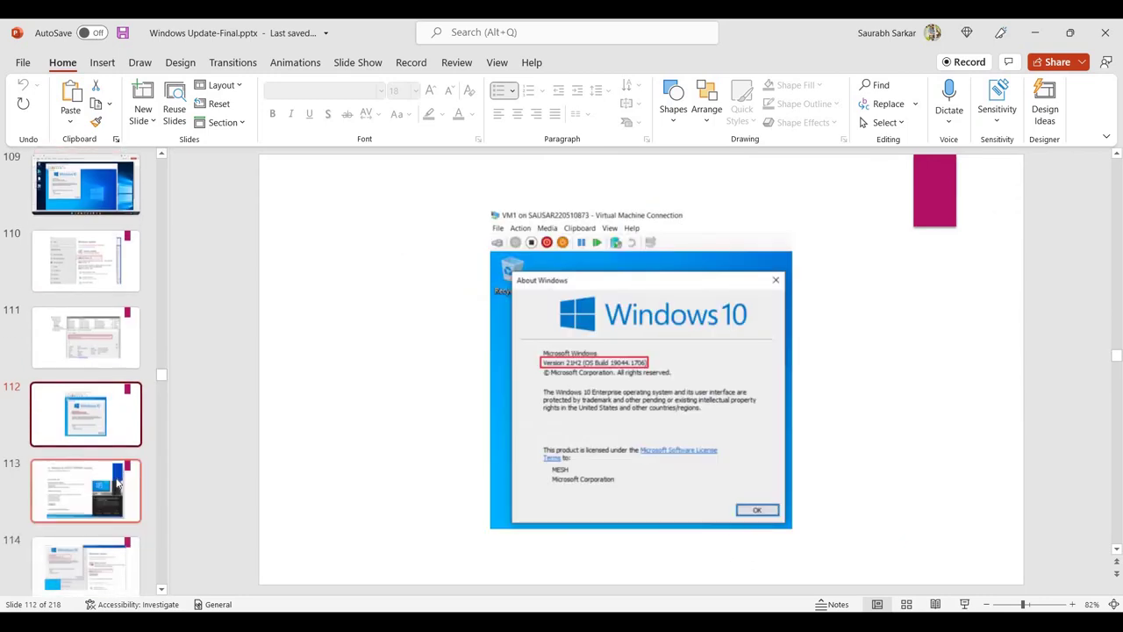
key(Down)
key(Down)
key(Down)
key(Down)
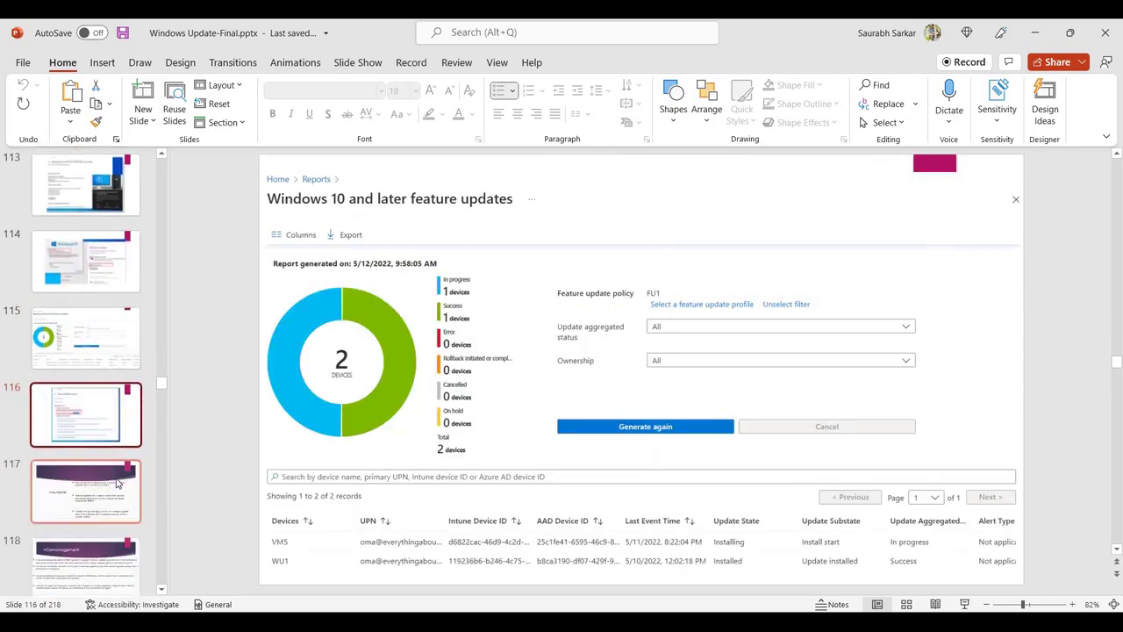
key(Down)
Return to slide 107's registry screenshot, briefly checking the Endpoint Manager window
key(Up)
key(Up)
key(Up)
key(Up)
key(Up)
key(Up)
key(Up)
key(Up)
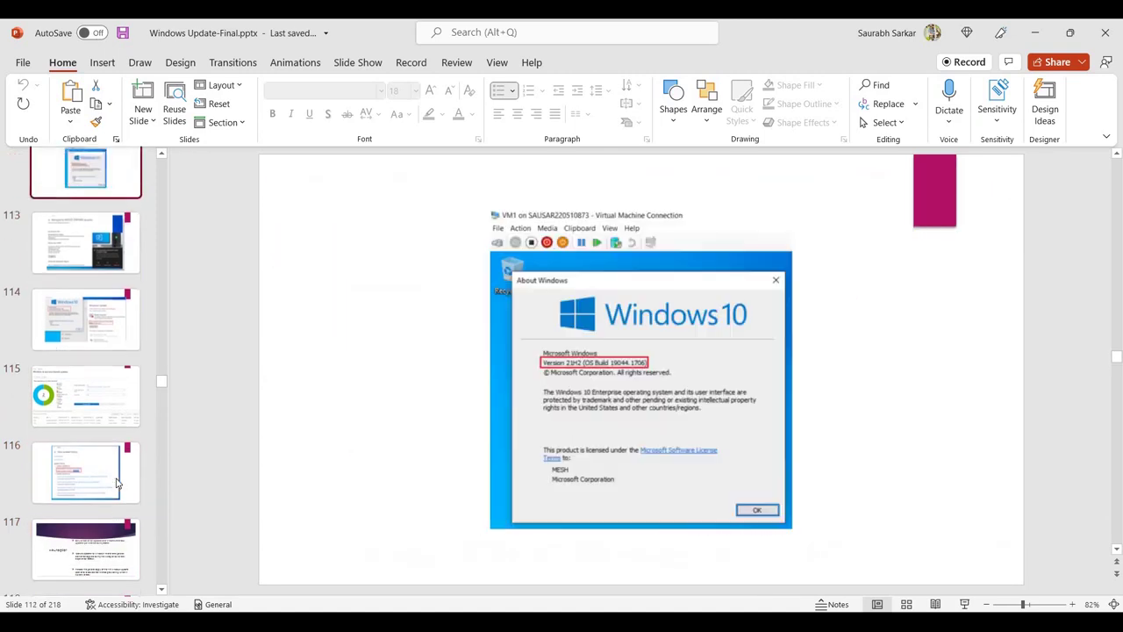
key(Up)
key(Up)
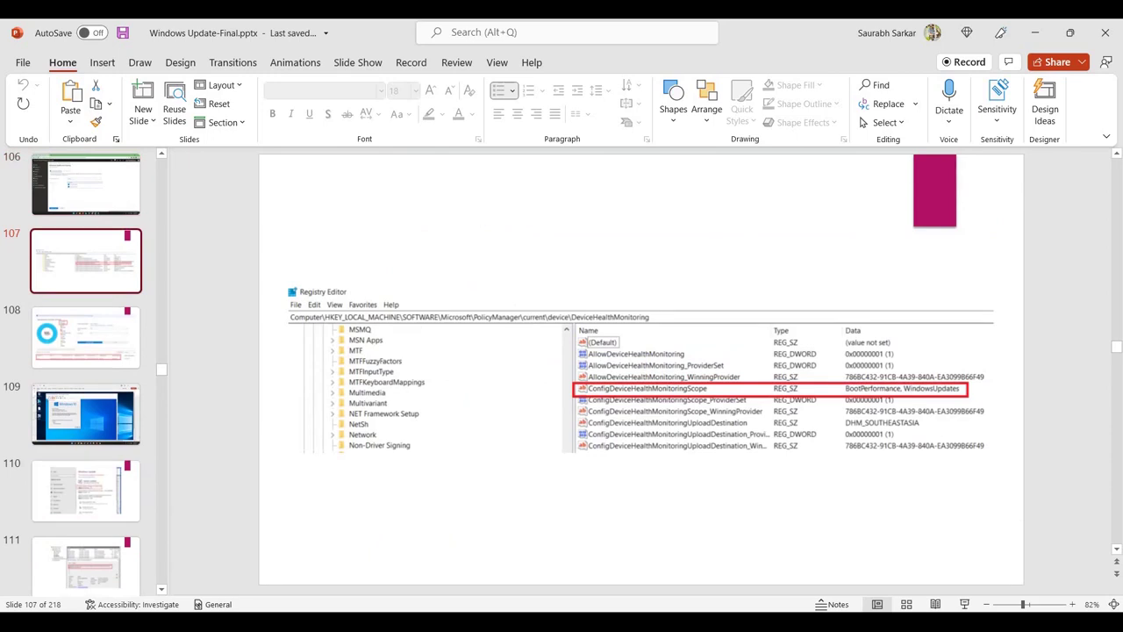
click(512, 534)
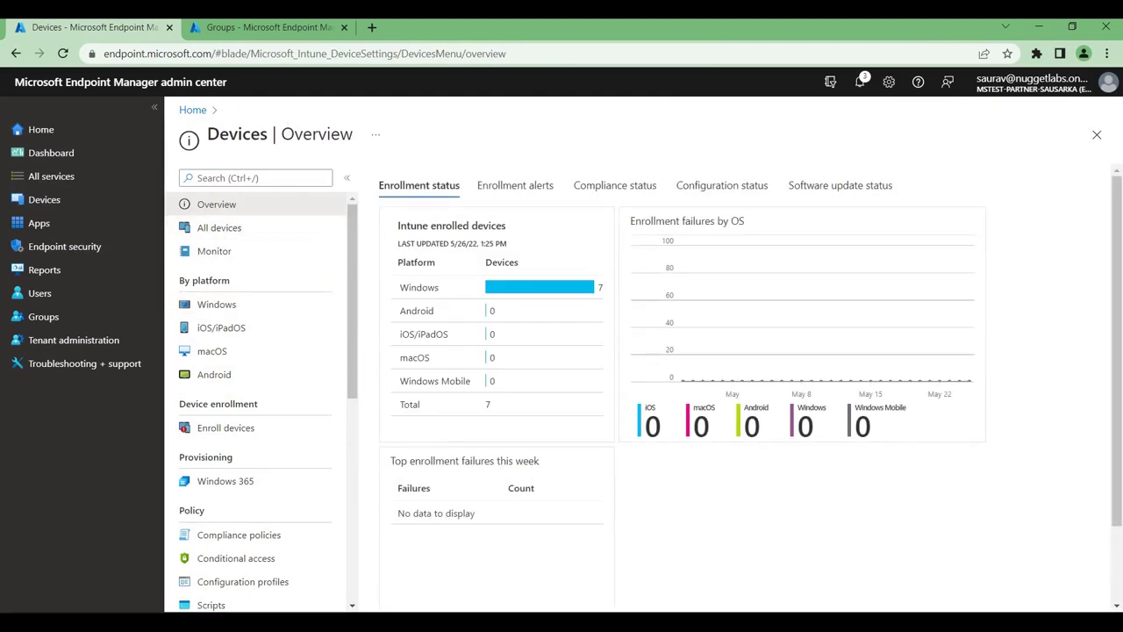
key(alt+Tab)
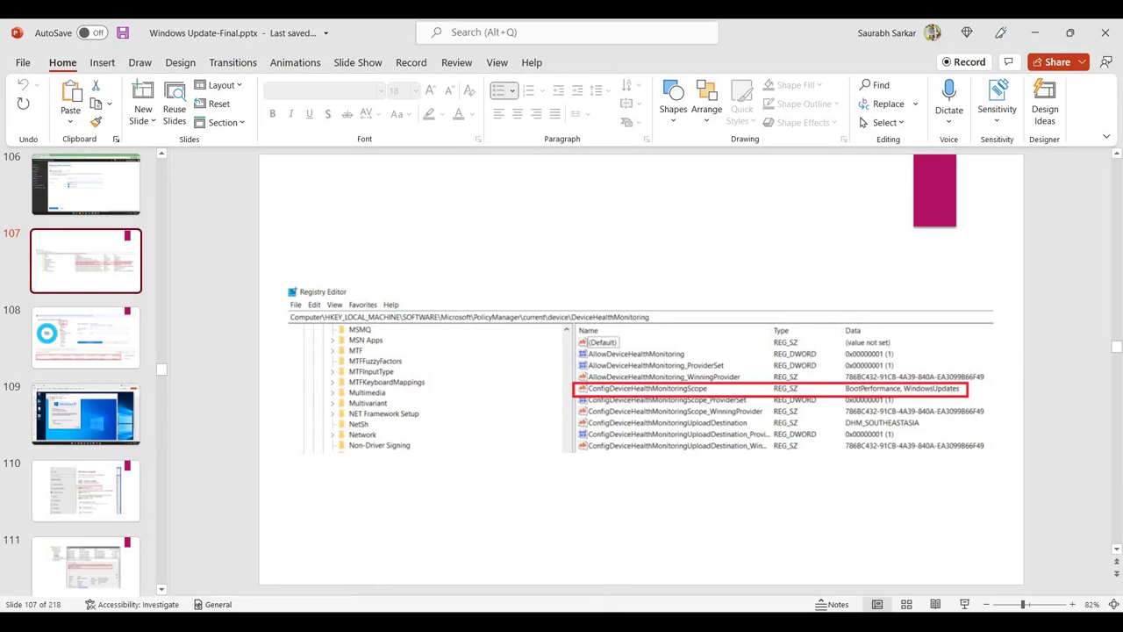
mouse_move(609, 625)
key(alt+Tab)
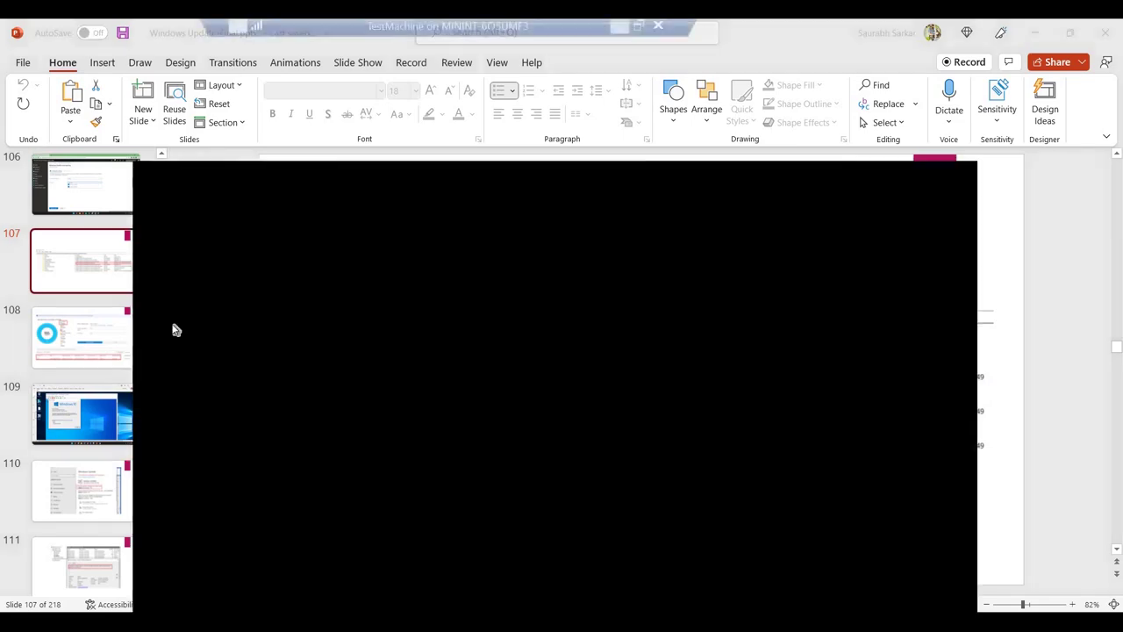
Navigate the registry tree to PolicyManager\current\device\DeviceHealthMonitoring
key(Left)
key(Left)
key(Left)
key(Left)
key(Left)
key(Left)
key(Left)
key(Left)
key(Left)
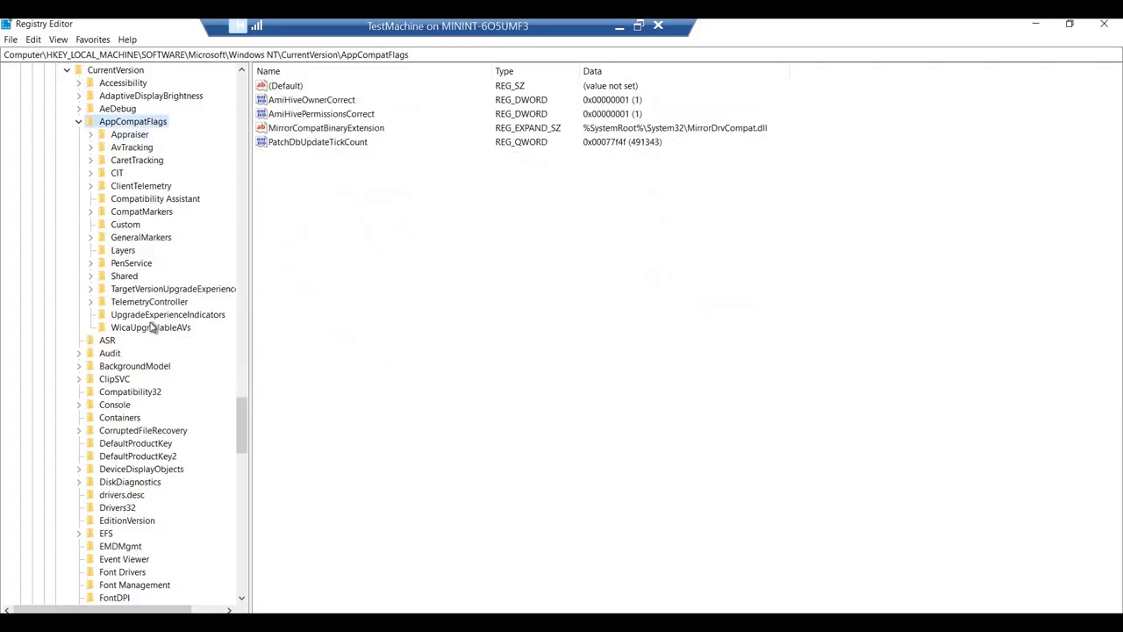
key(Left)
key(Left)
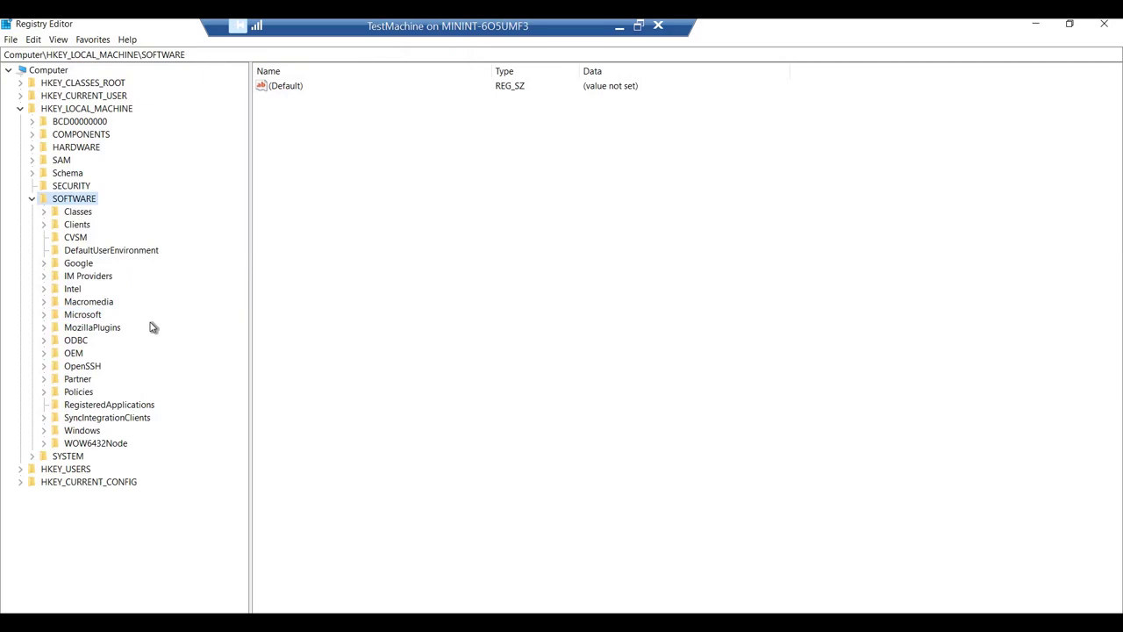
key(Down)
key(Down)
key(Down)
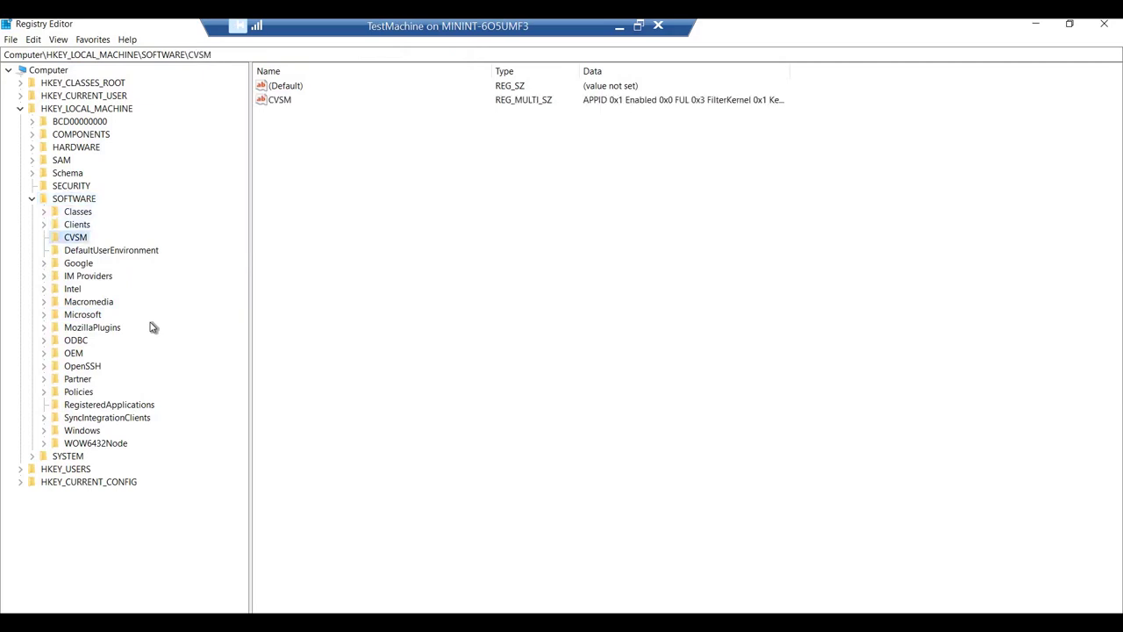
key(m)
key(Down)
key(Up)
key(Down)
key(Right)
key(Right)
key(p)
key(o)
key(Down)
key(Down)
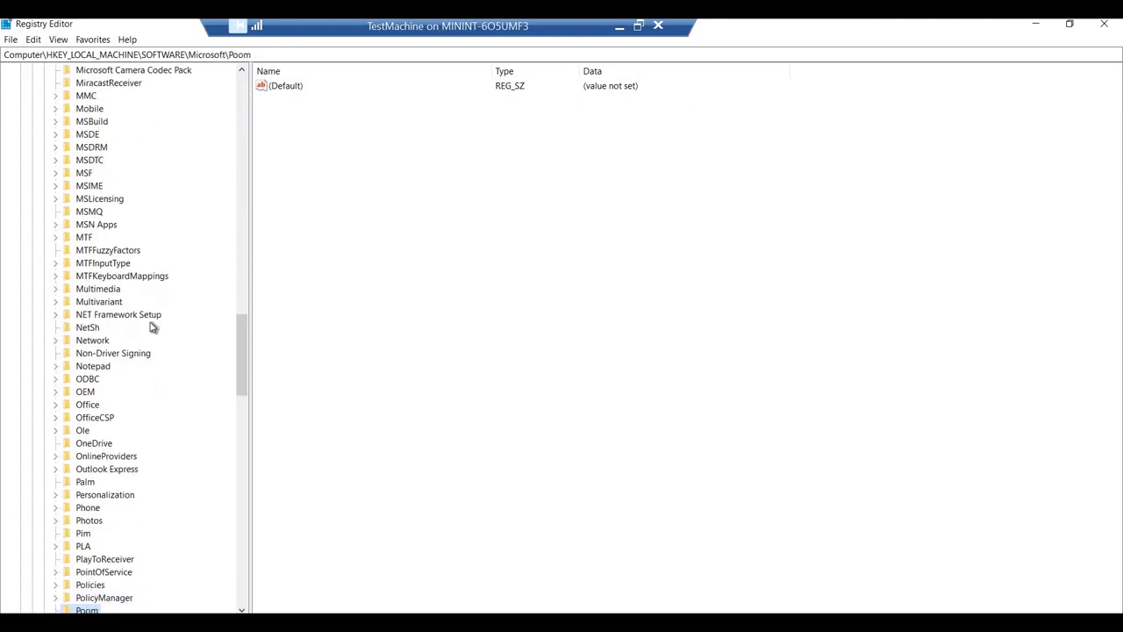
key(Right)
key(Right)
key(Down)
key(Down)
key(Down)
key(Down)
key(Down)
key(Down)
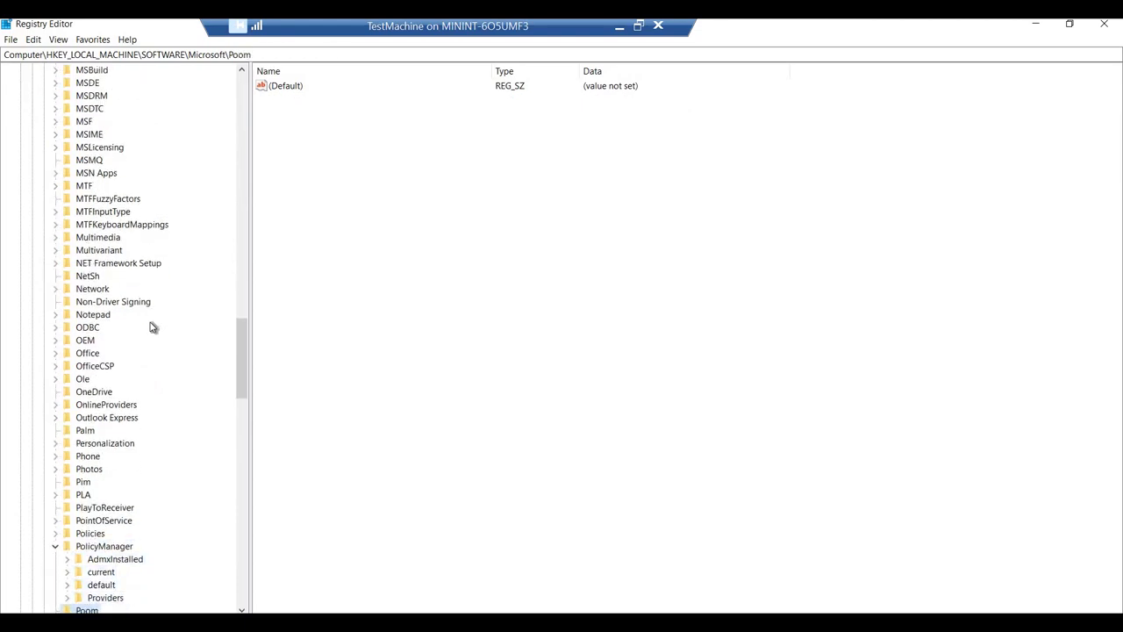
key(Up)
key(Up)
key(Up)
key(Up)
key(Up)
key(Right)
key(Right)
key(Down)
key(Down)
key(Up)
key(Right)
key(Right)
key(Down)
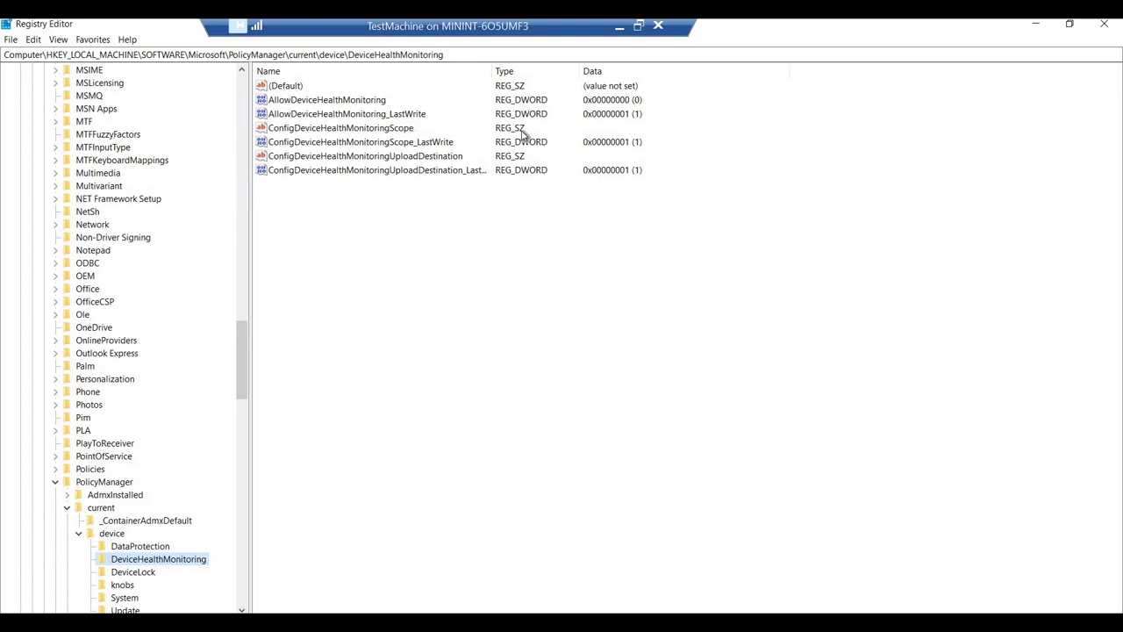
Compare with slide 107, select the empty ConfigDeviceHealthMonitoringScope value, and minimize the session
click(619, 31)
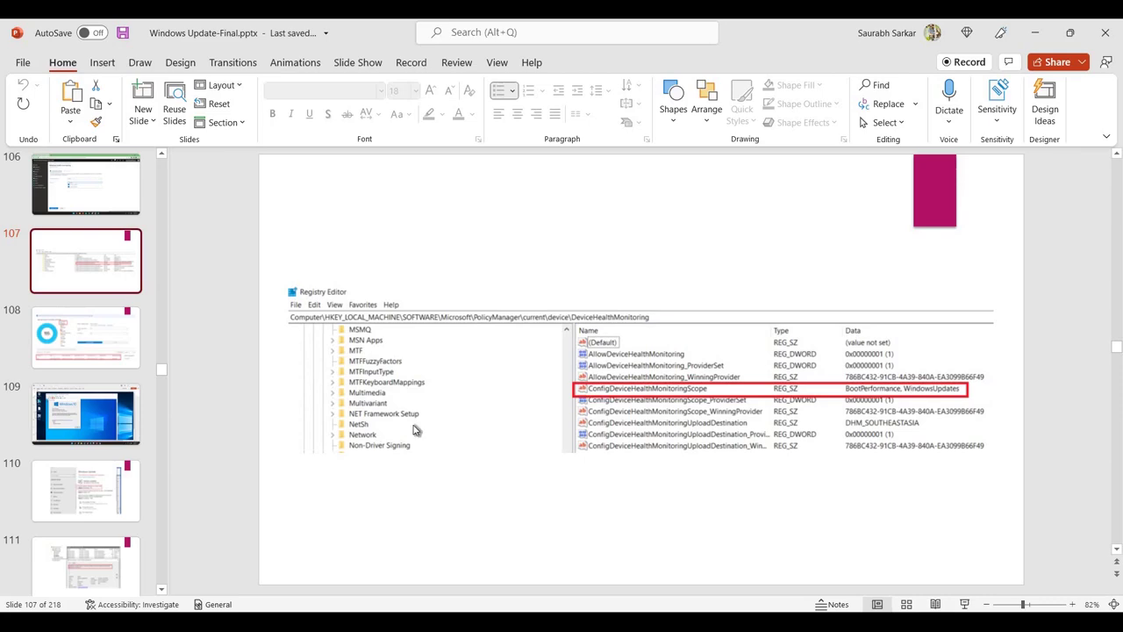
key(alt+Tab)
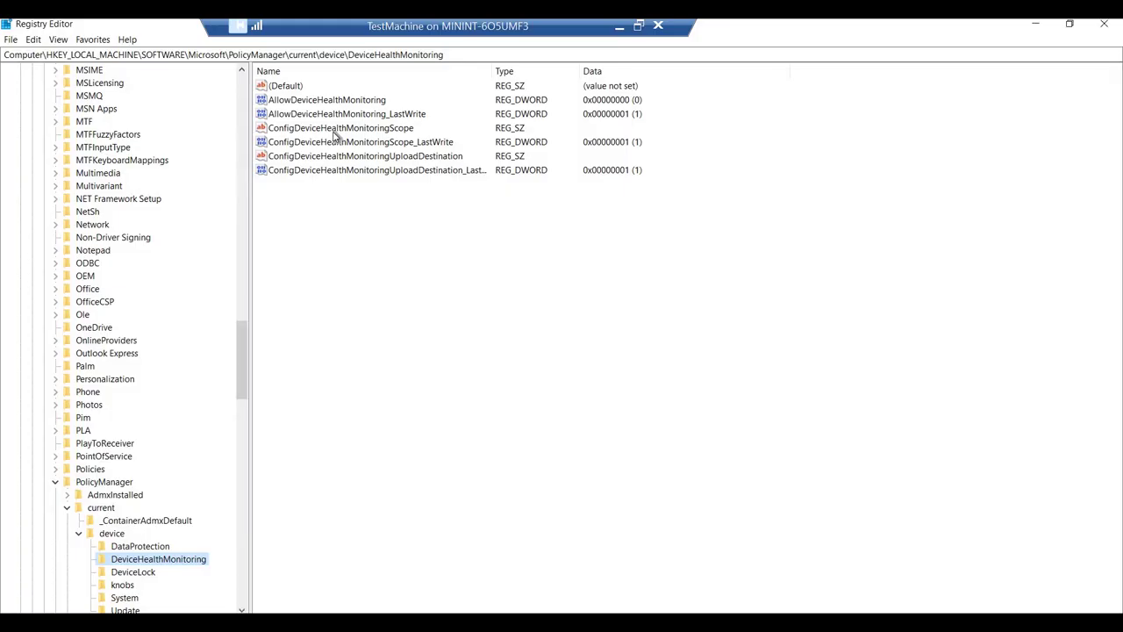
click(334, 129)
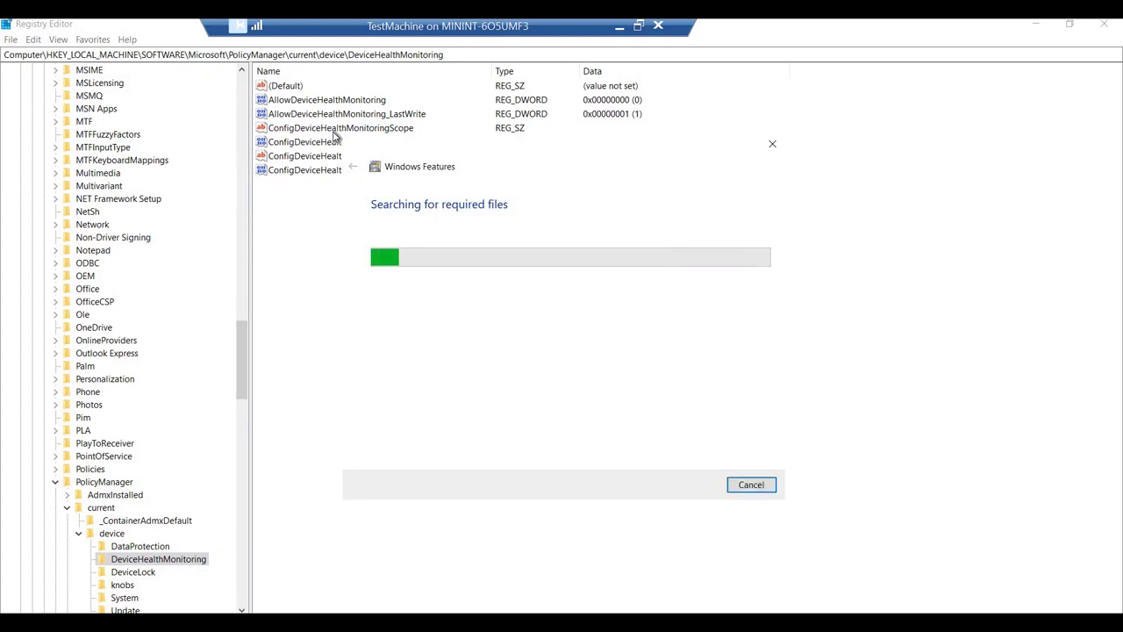
click(619, 26)
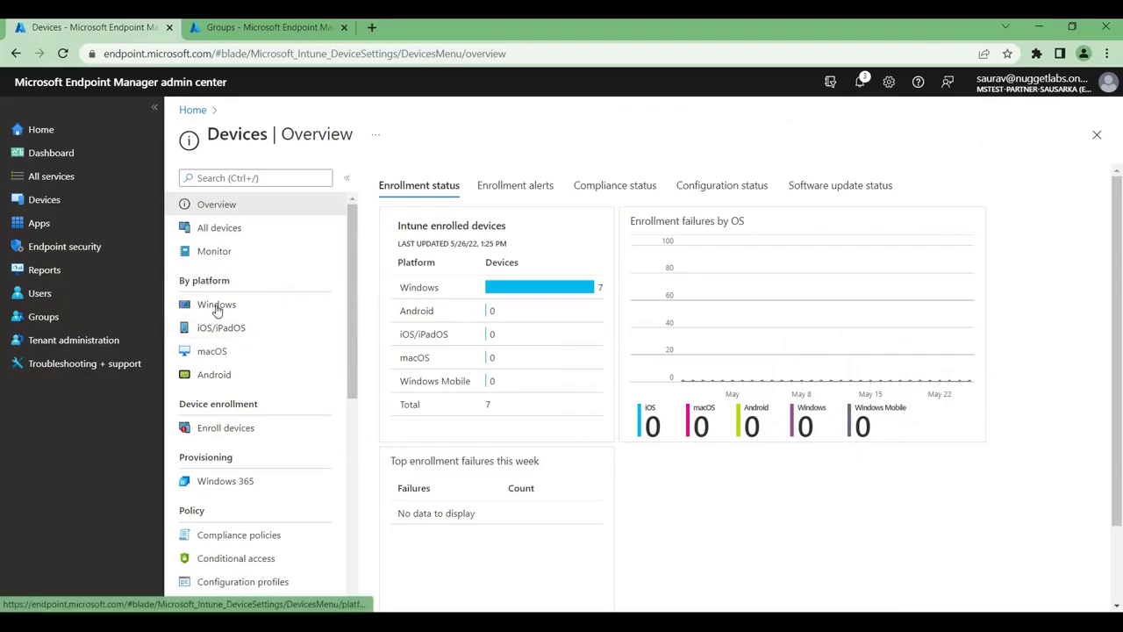
Sync TESTDEVICE from Devices > Windows and view its device configuration results
click(406, 297)
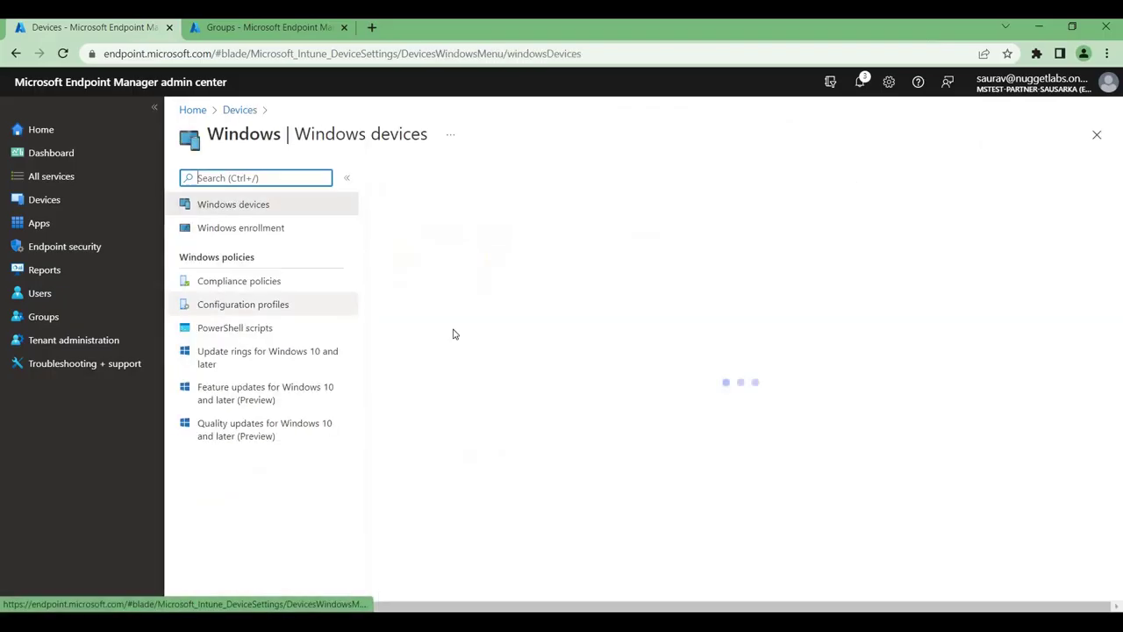
click(410, 346)
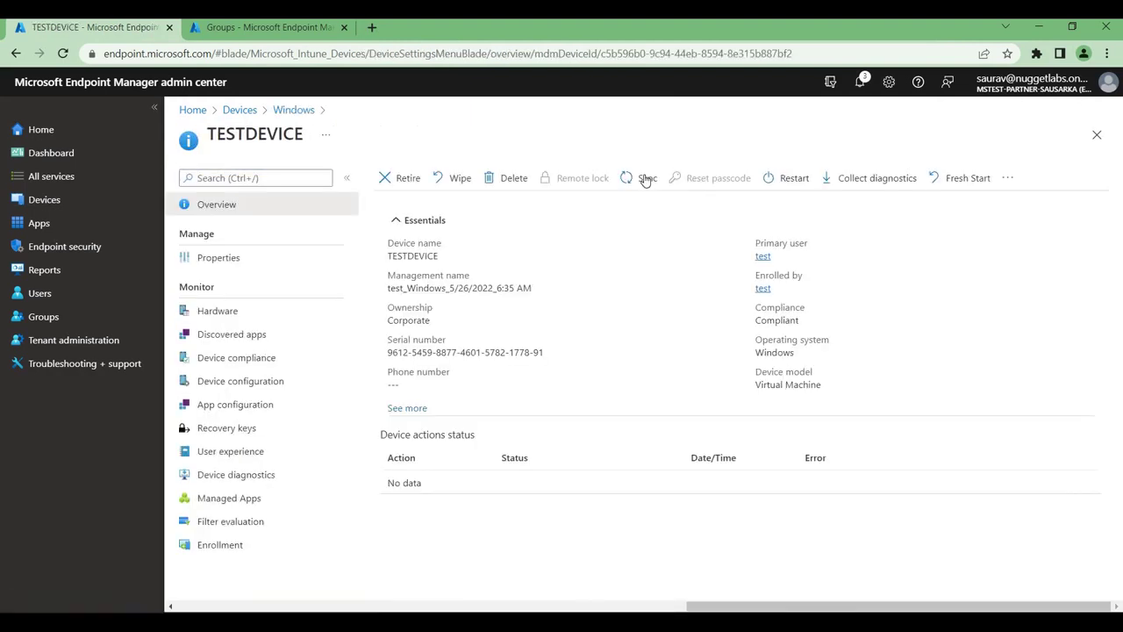
click(648, 177)
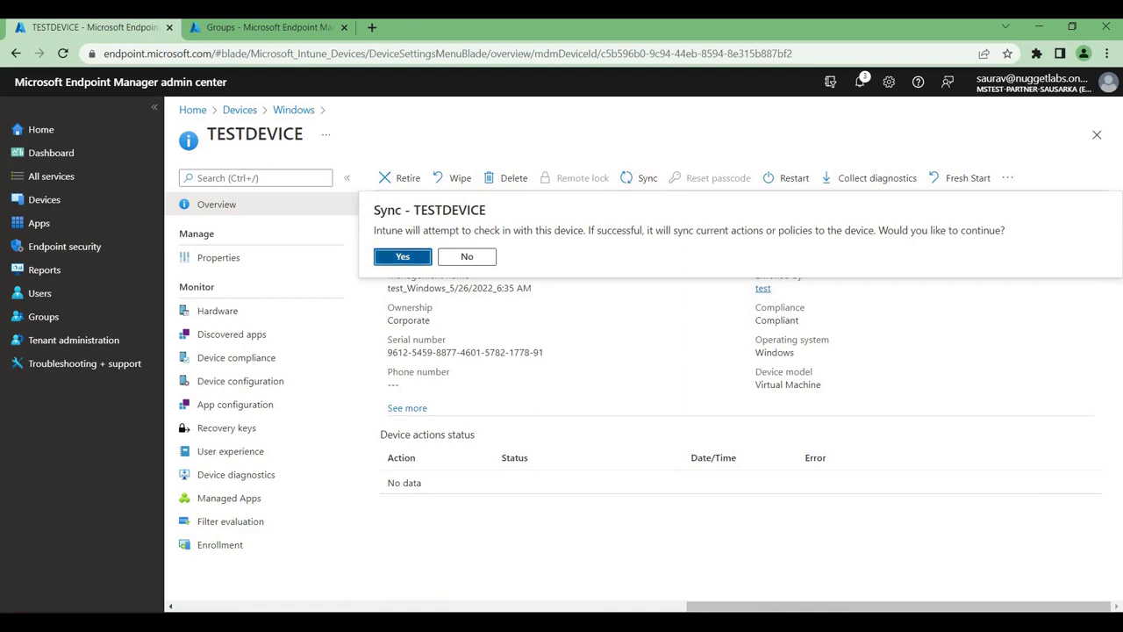
click(402, 255)
click(220, 381)
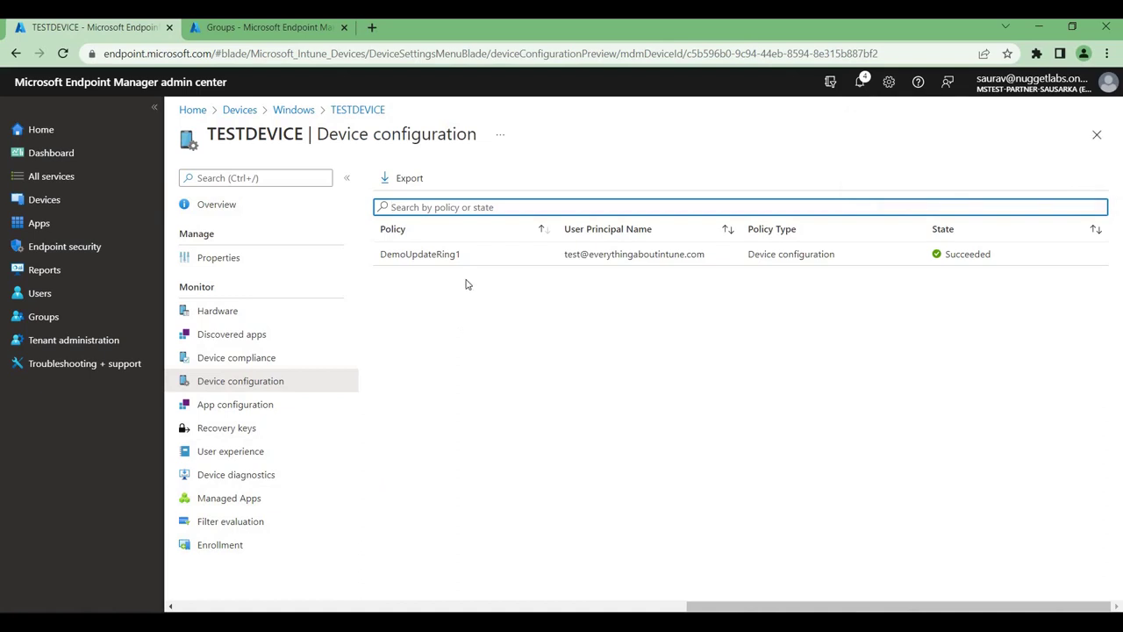
key(alt+Tab)
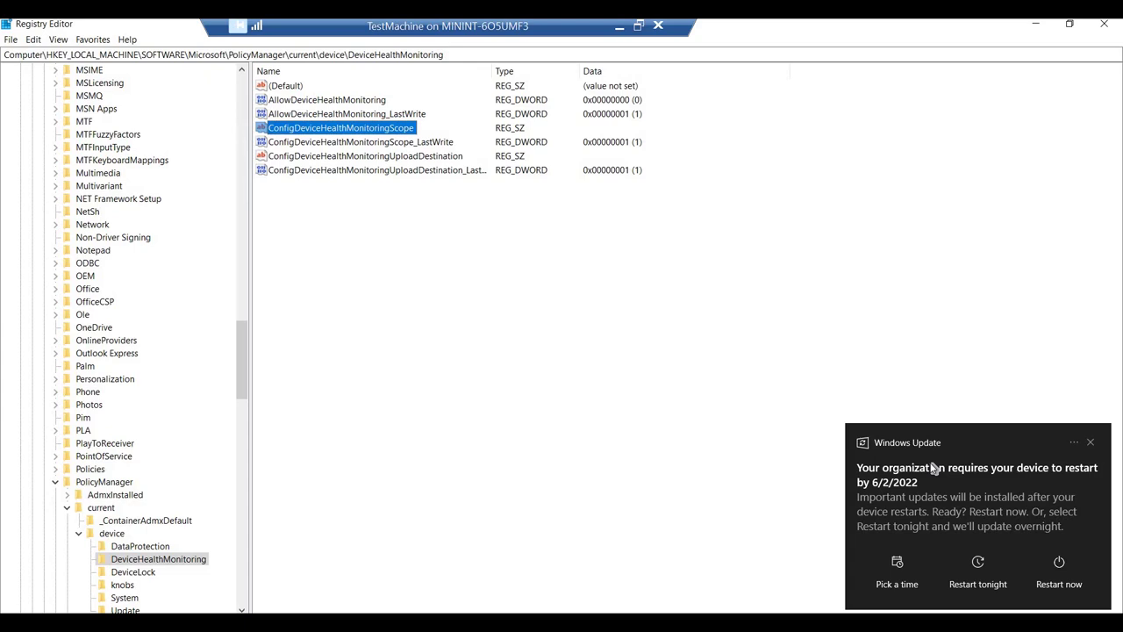
Dismiss the Windows Update restart notice and minimize the remote VM session
click(1091, 444)
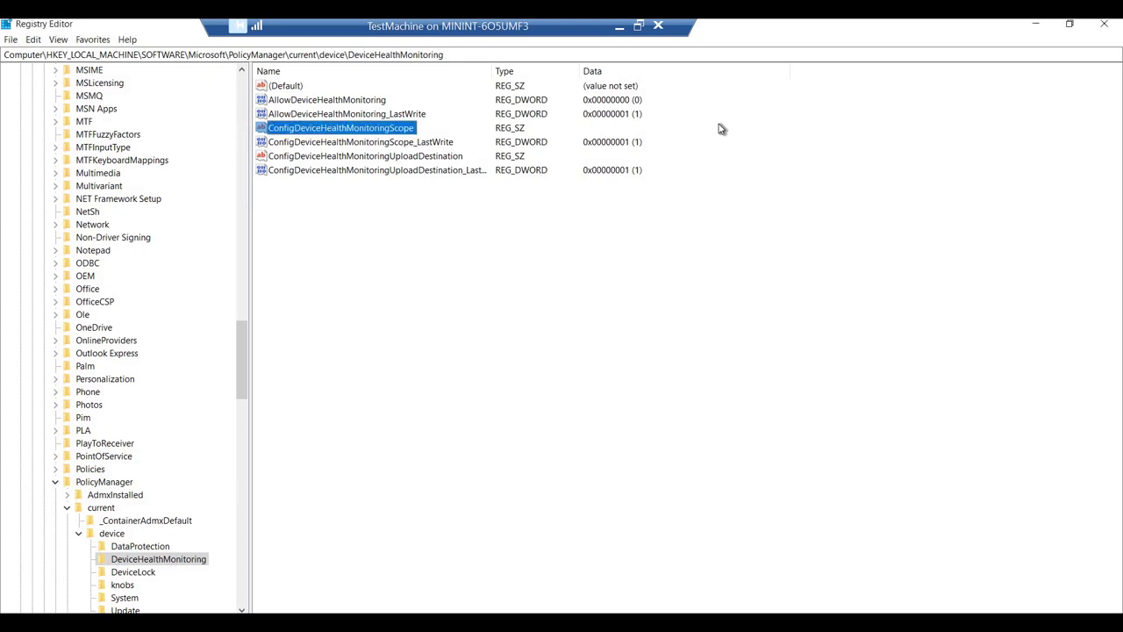
click(619, 26)
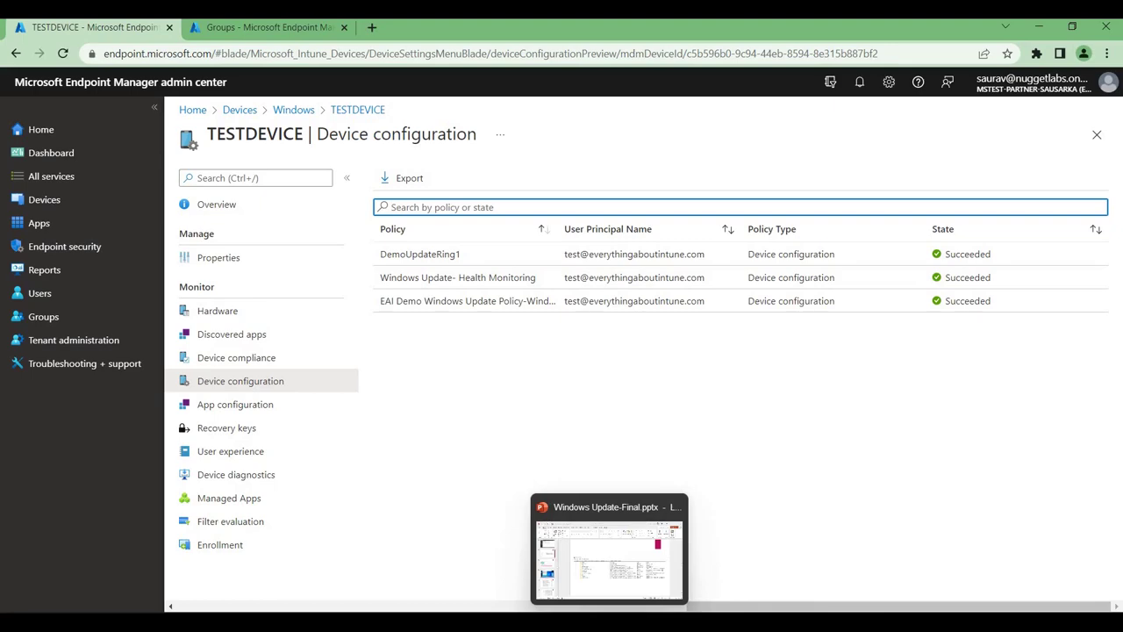
Relaunch Registry Editor as administrator and confirm ConfigDeviceHealthMonitoringScope reads BootPerformance, WindowsUpdates
click(430, 468)
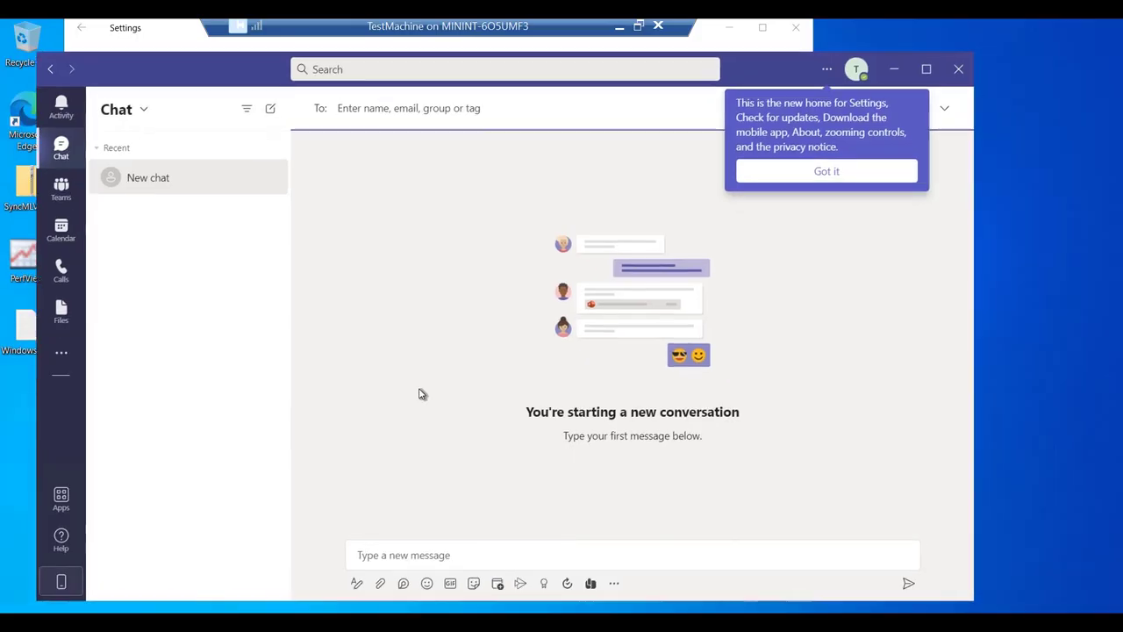
text(reg)
key(Down)
key(Return)
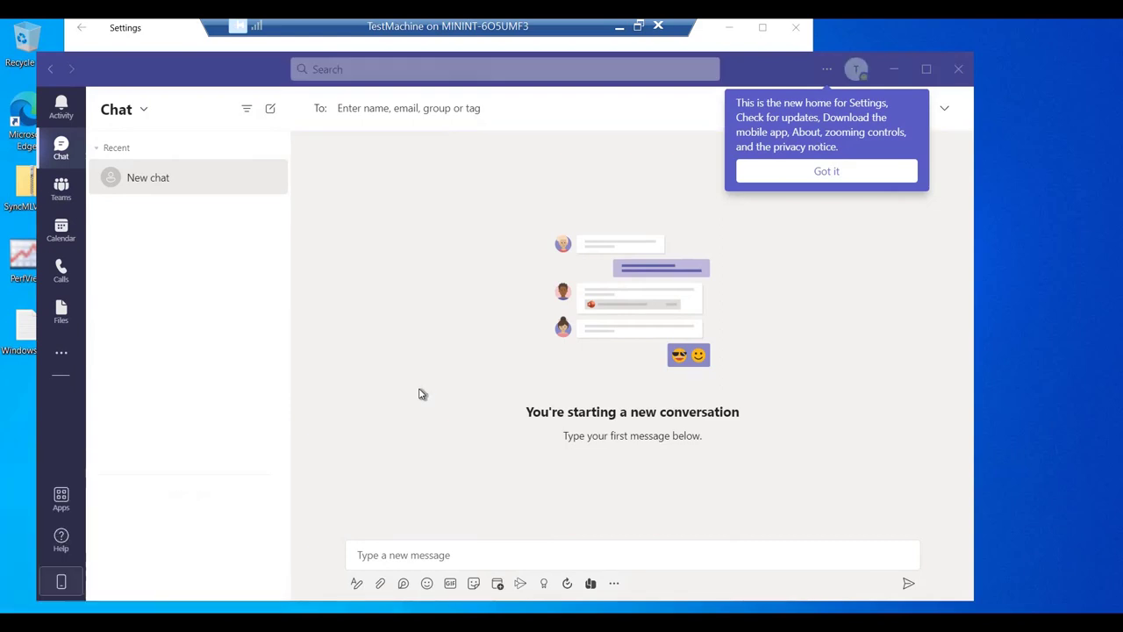
key(Left)
key(Return)
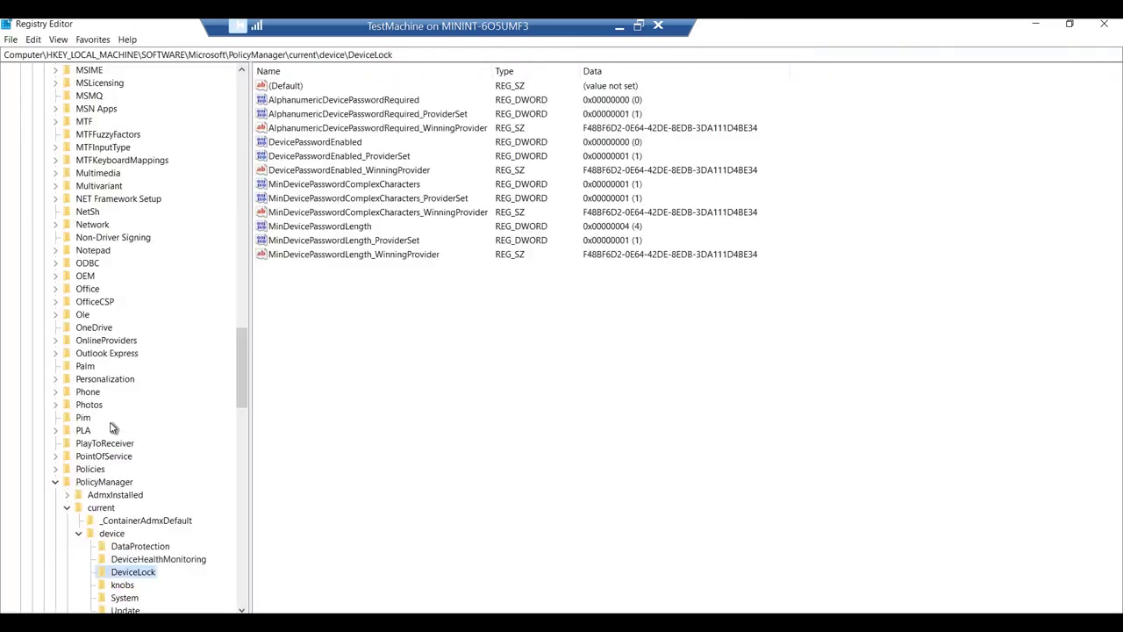
key(Up)
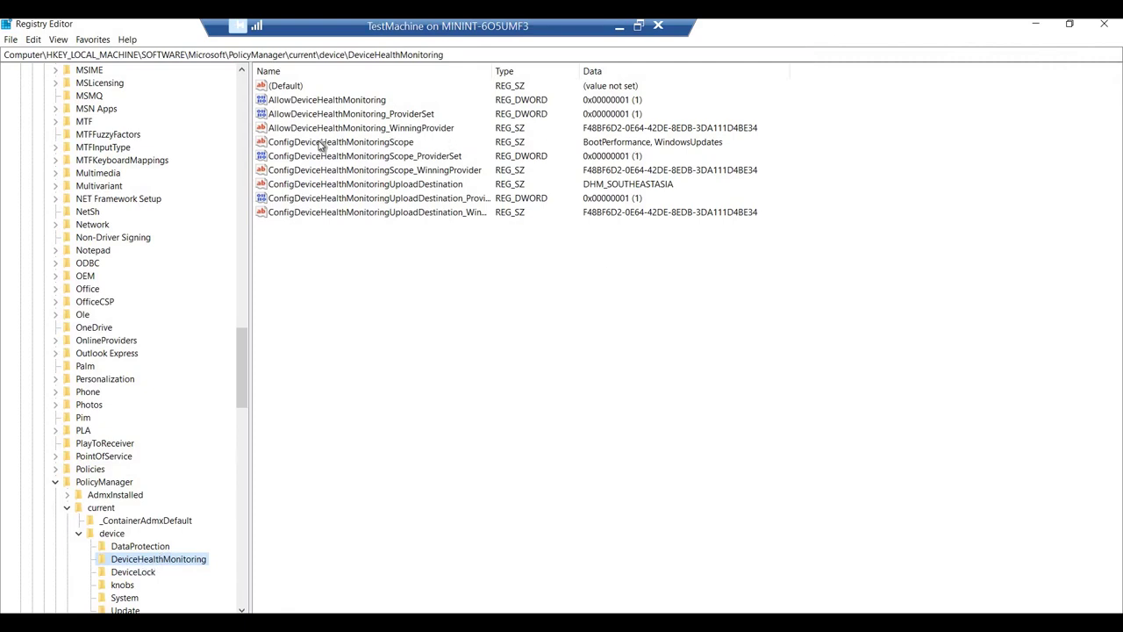
click(347, 147)
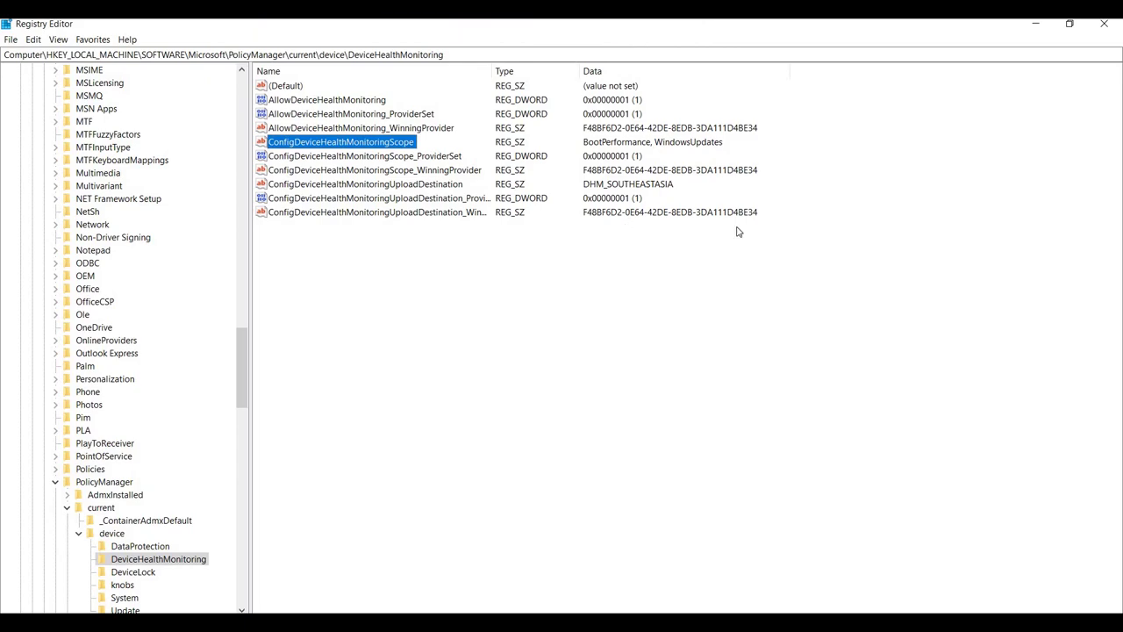
click(619, 32)
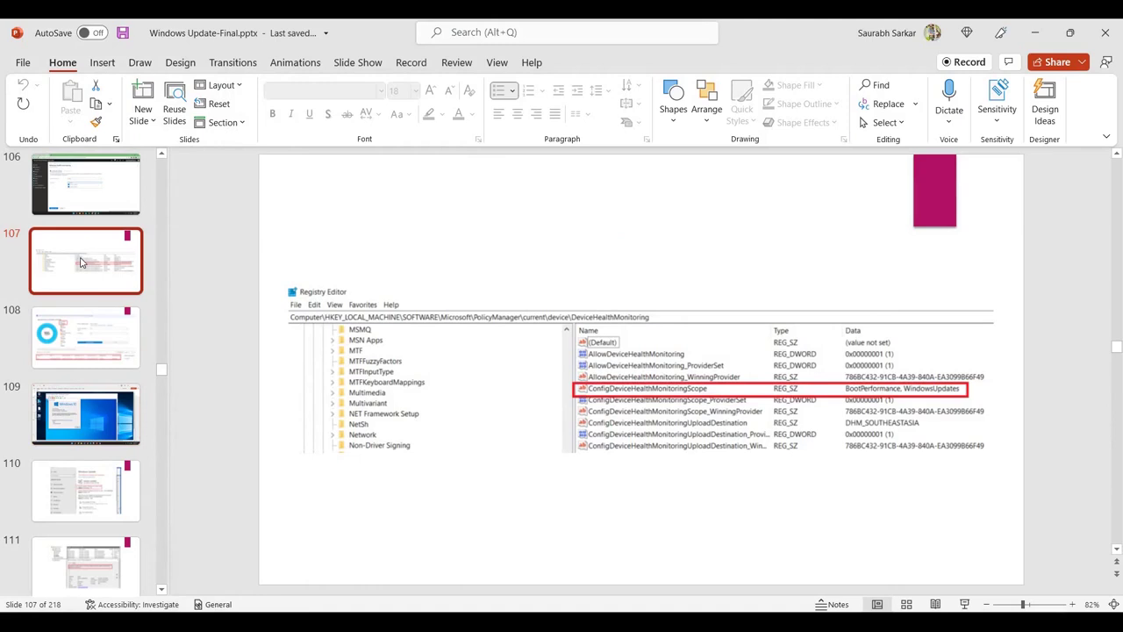
Advance the deck one slide to the device health report slide 108
key(Down)
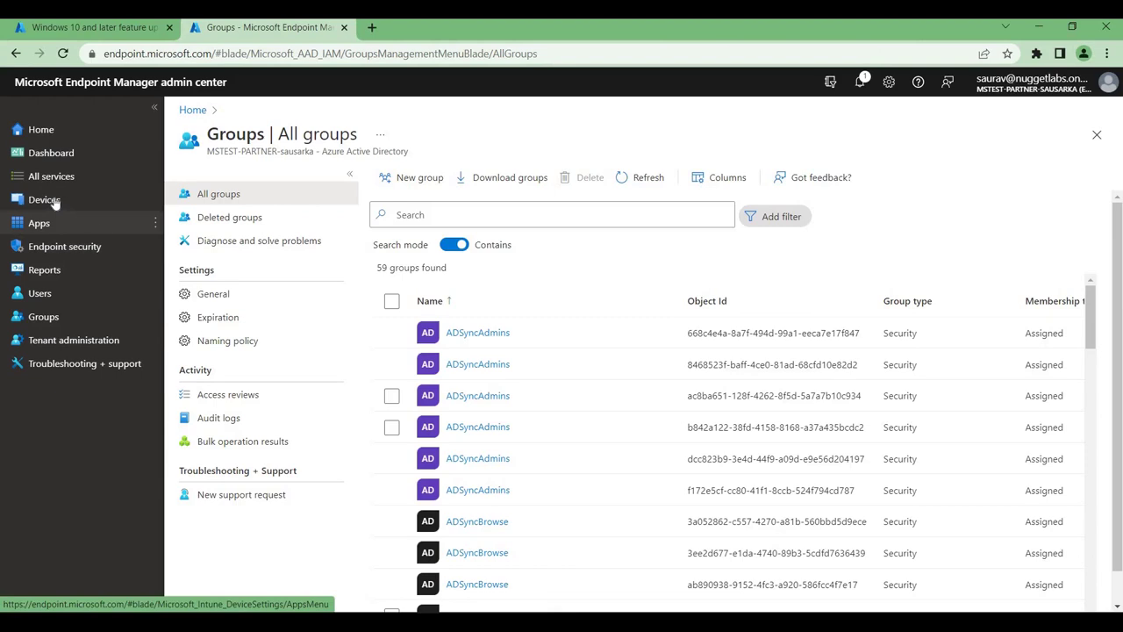
Start a feature update deployment named 'ESI Demo Feature Update' for Windows 10, version 21H2
click(53, 200)
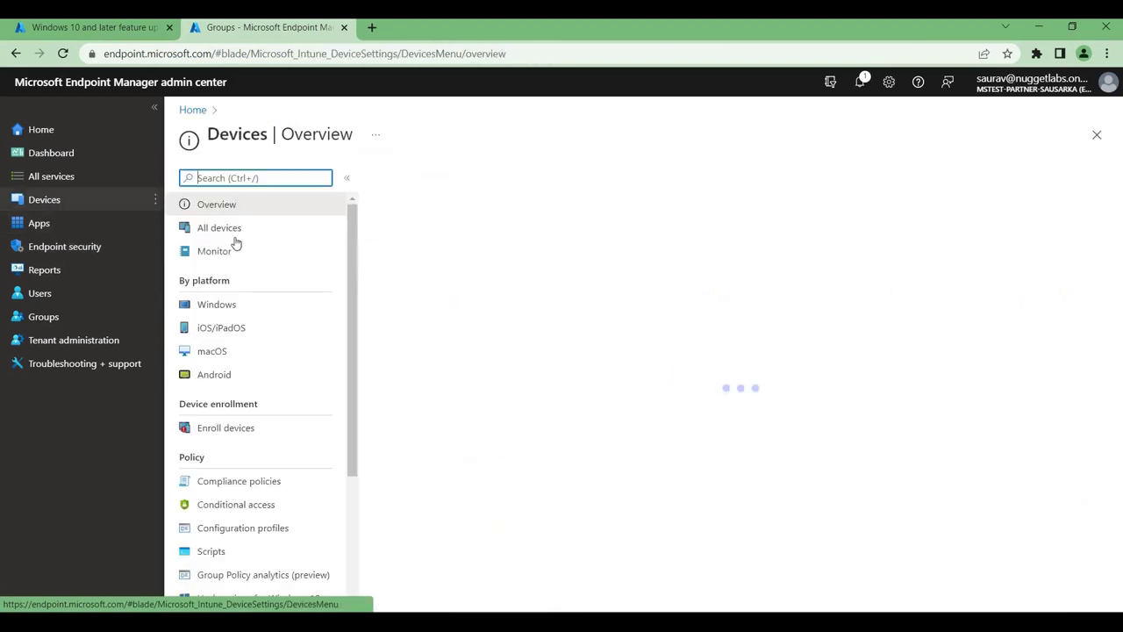
drag(348, 323, 356, 467)
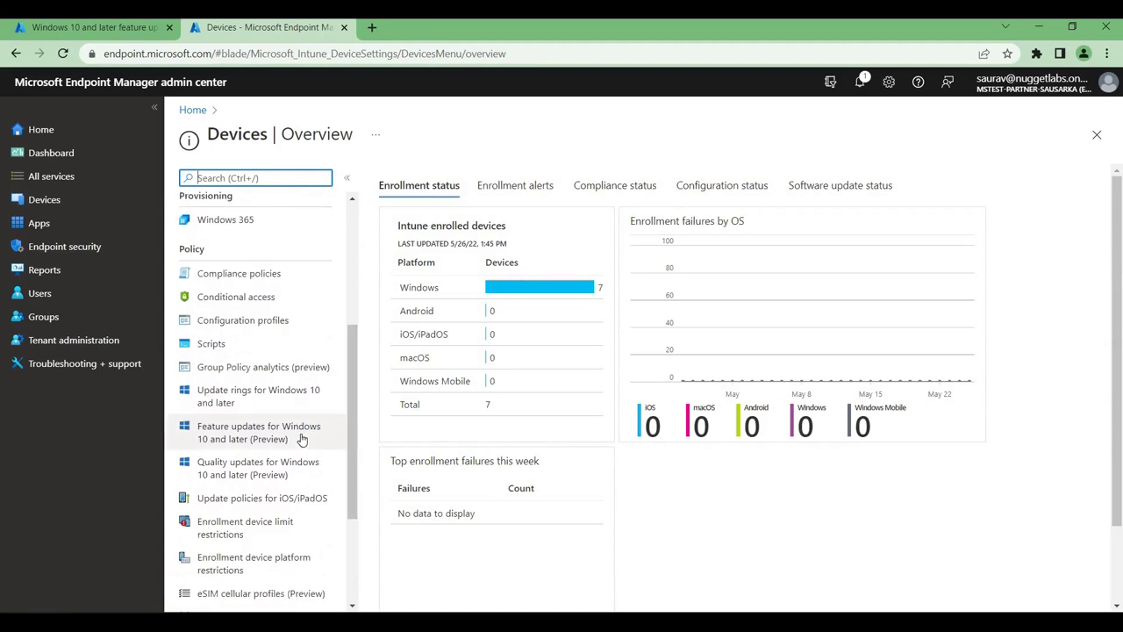
click(260, 430)
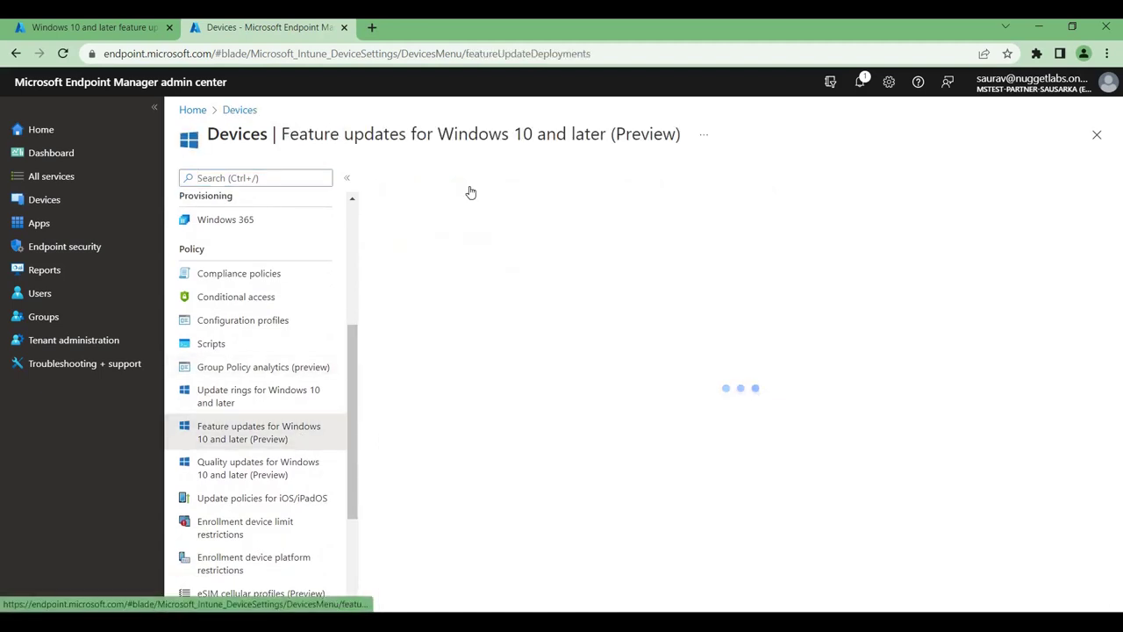
click(430, 180)
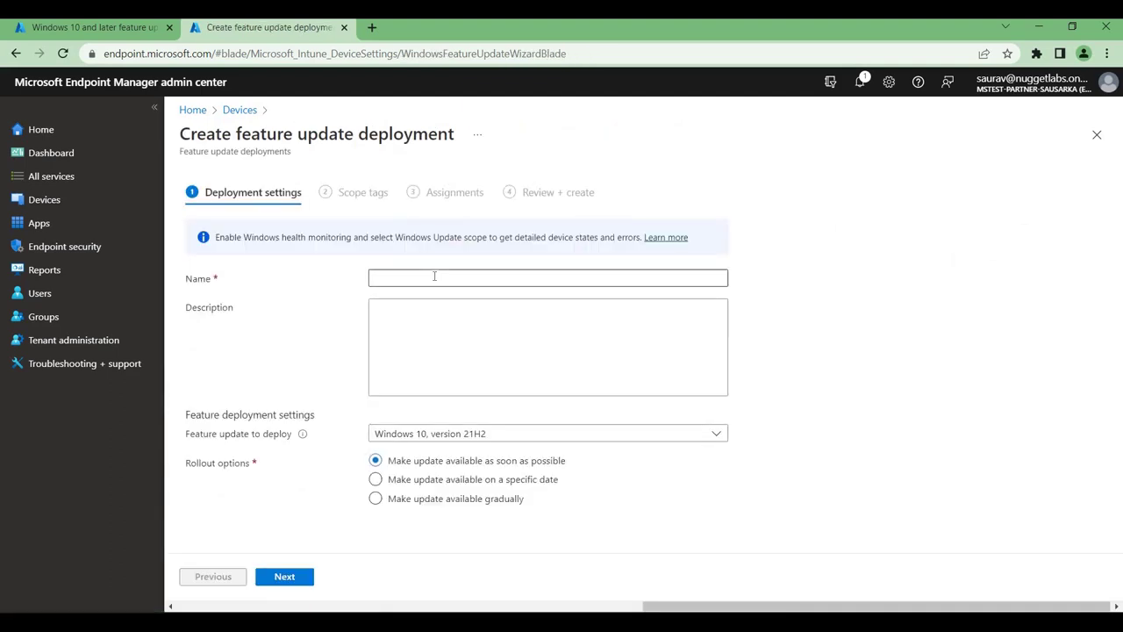
click(434, 276)
text(ES)
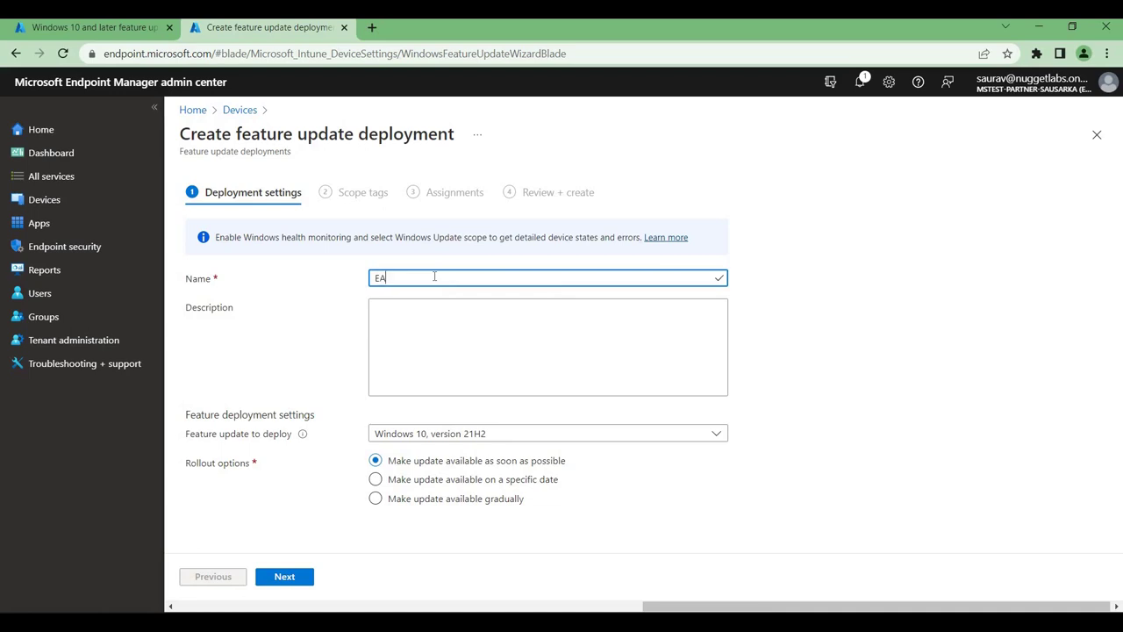
text(I Demo Feature Update)
click(495, 439)
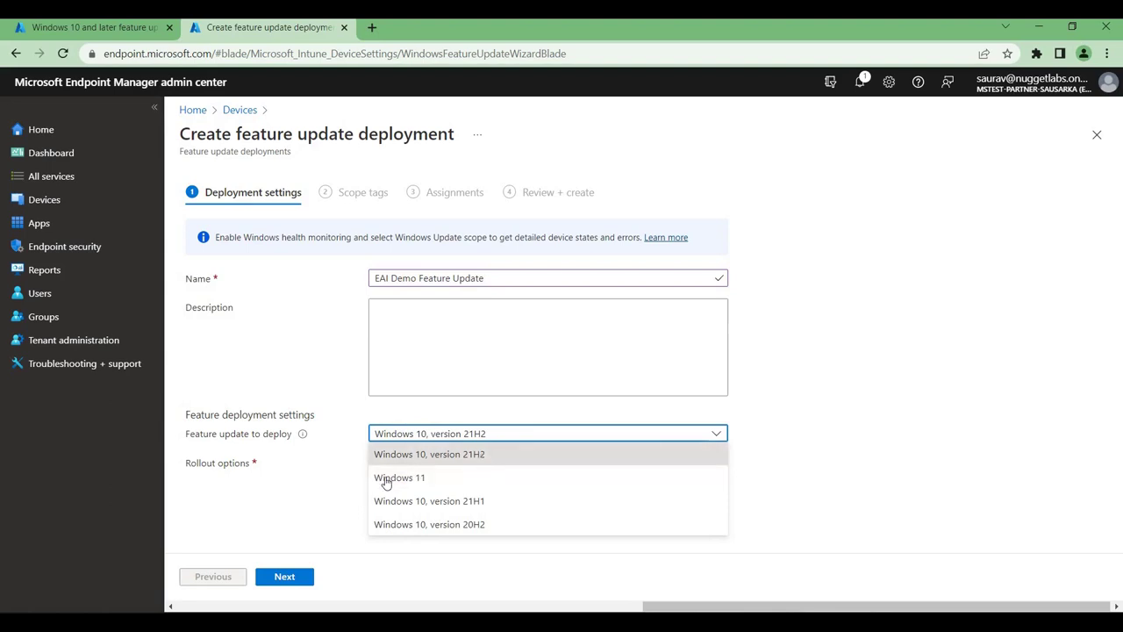
click(482, 456)
Include the Test2 group and create the deployment
click(283, 578)
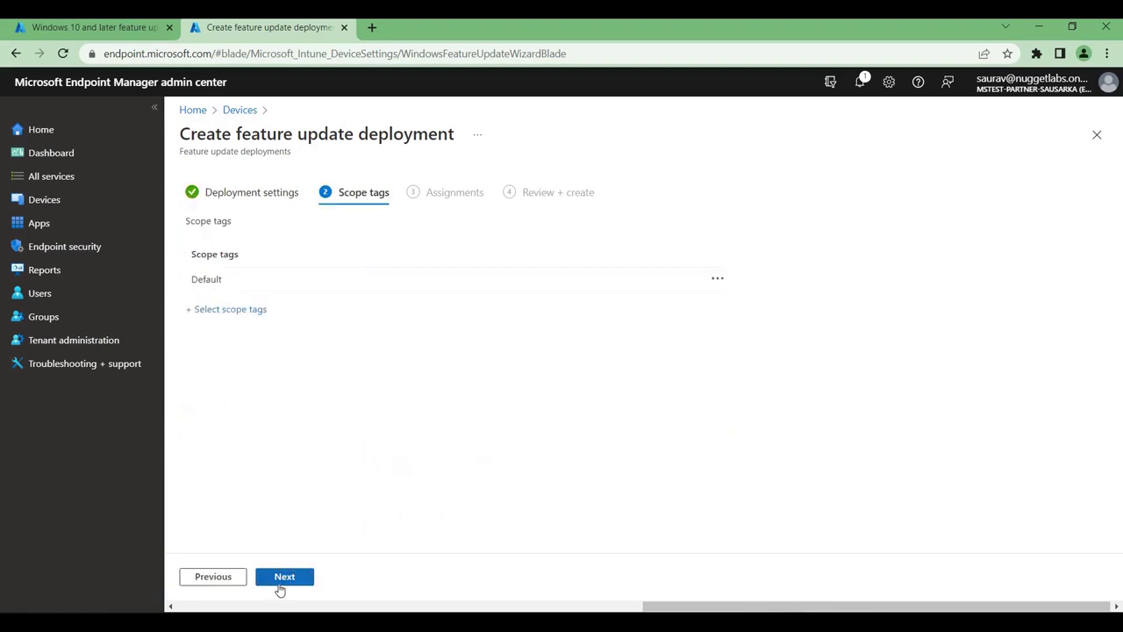
click(281, 583)
click(238, 255)
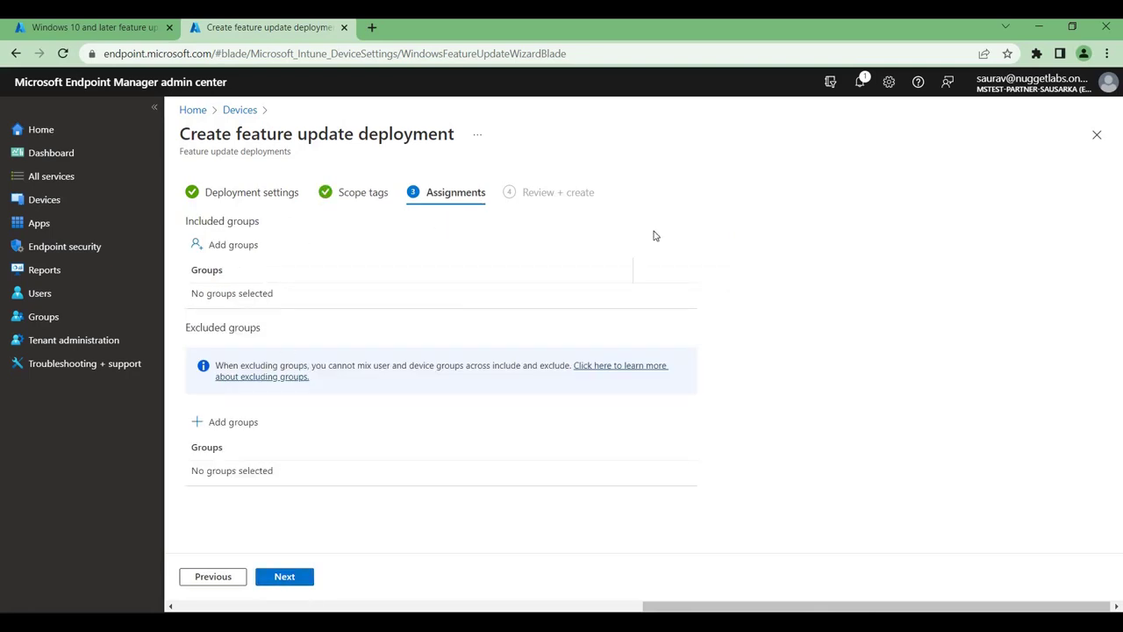
text(test)
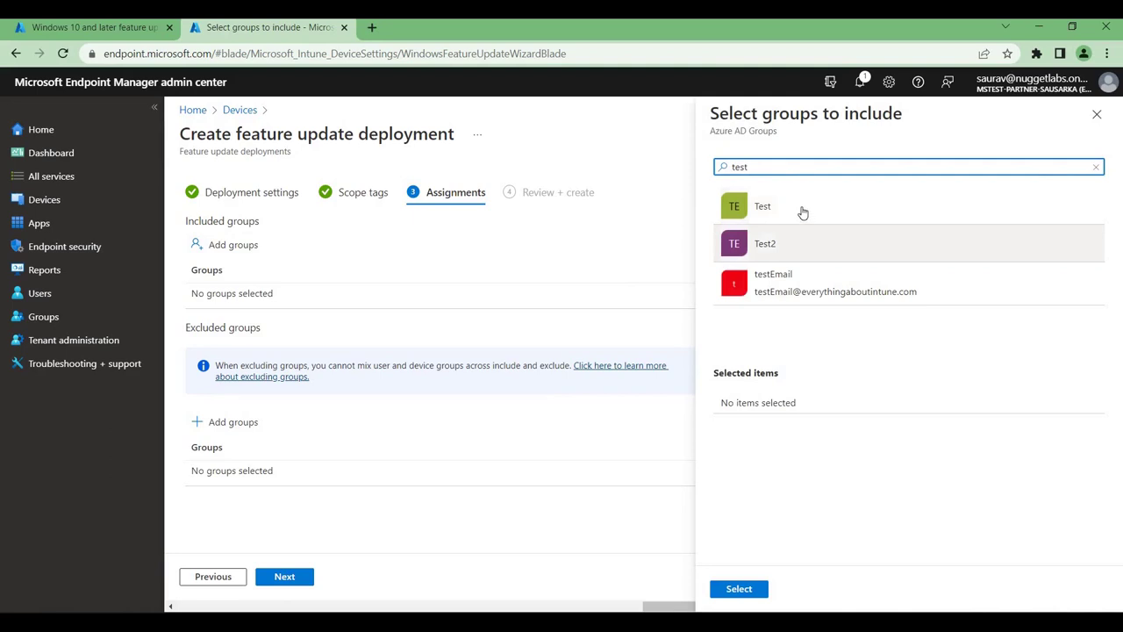
click(790, 243)
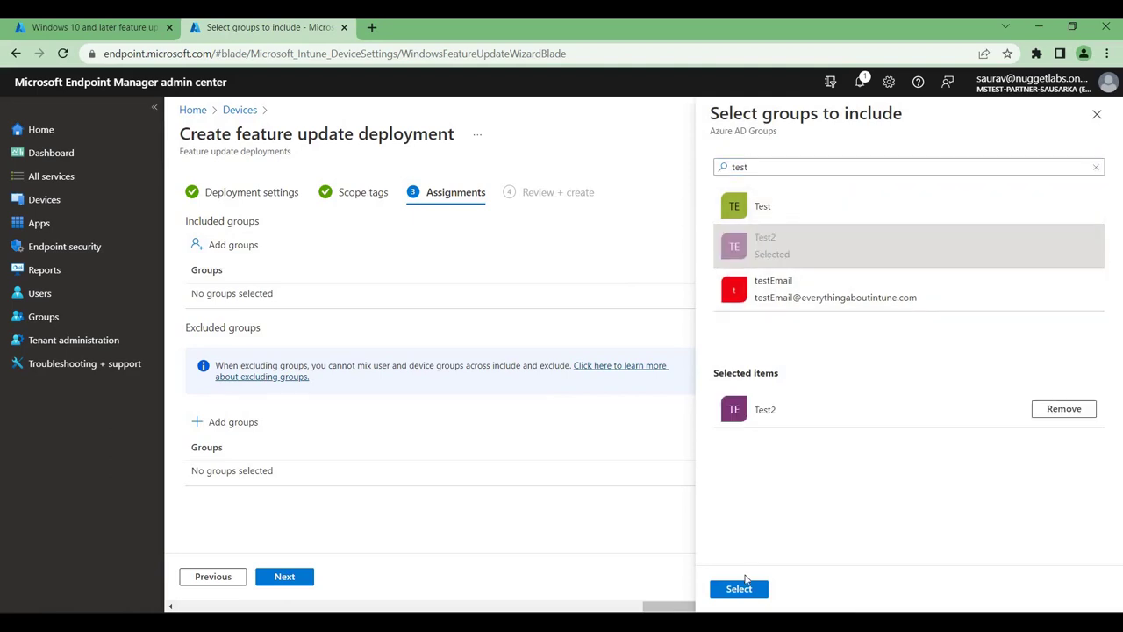
click(740, 590)
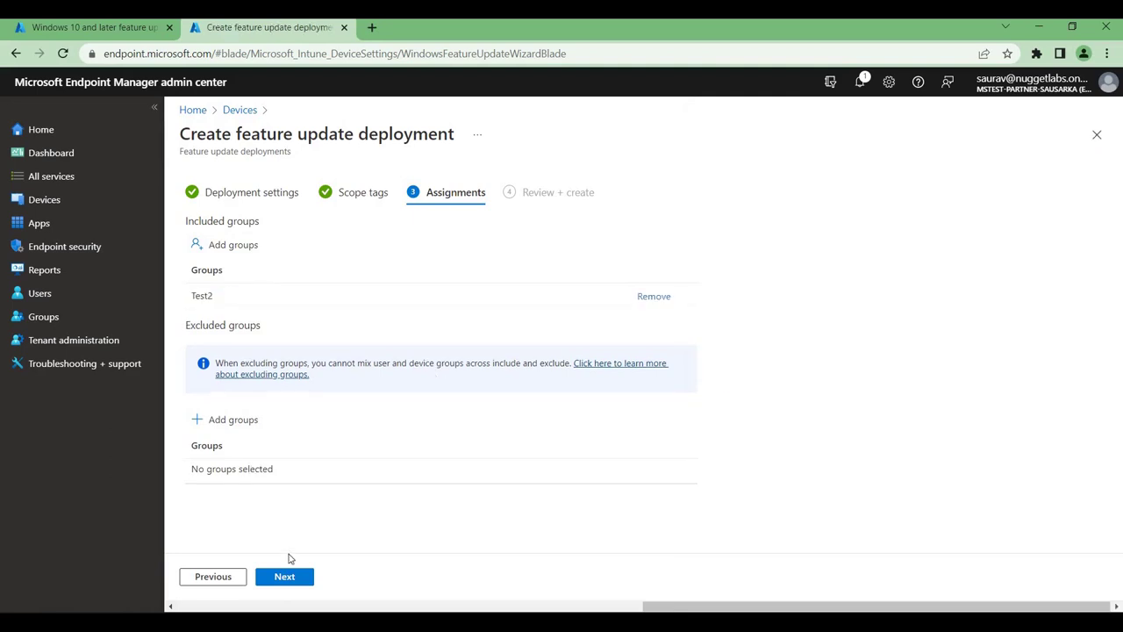
click(285, 576)
click(288, 577)
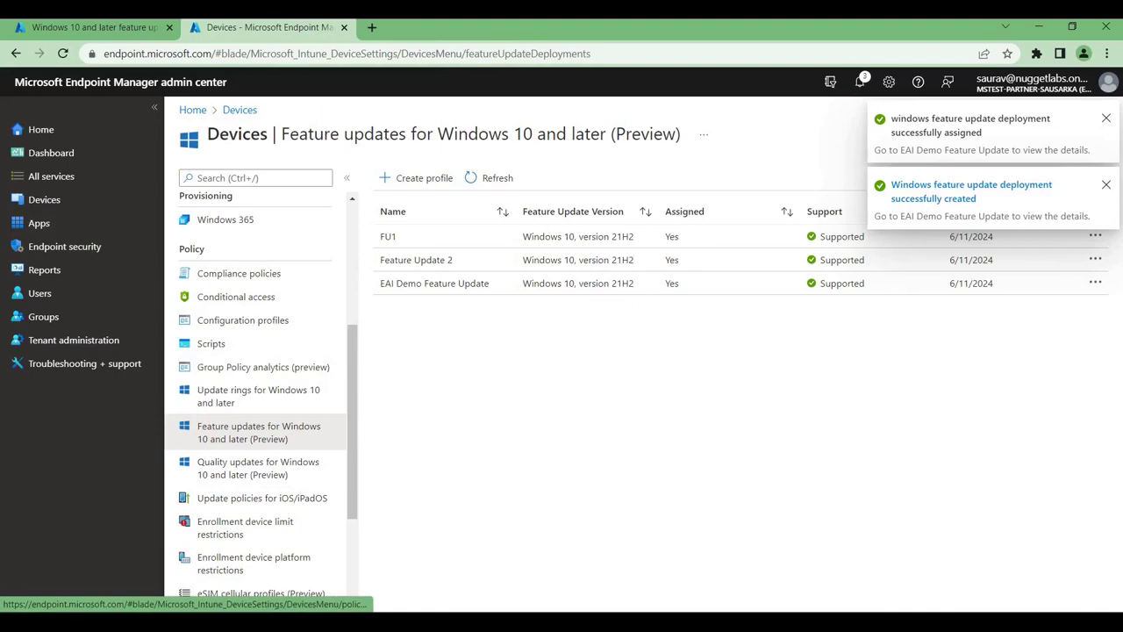
Open the Windows Feature Update Report and locate TESTDEVICE in the device table
key(alt+Tab)
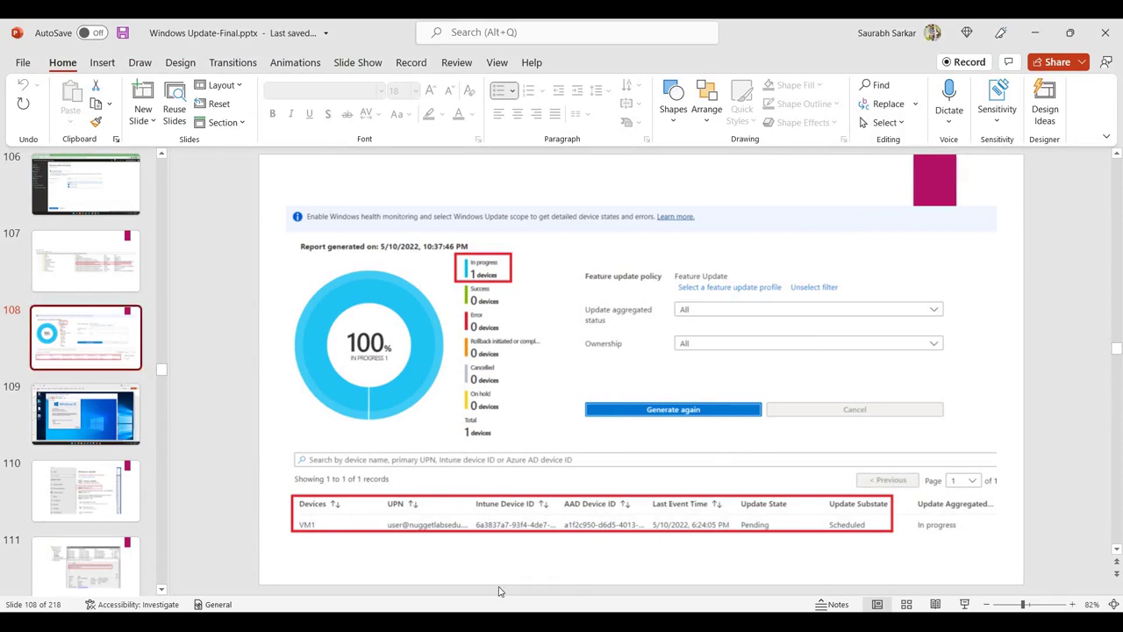
click(562, 624)
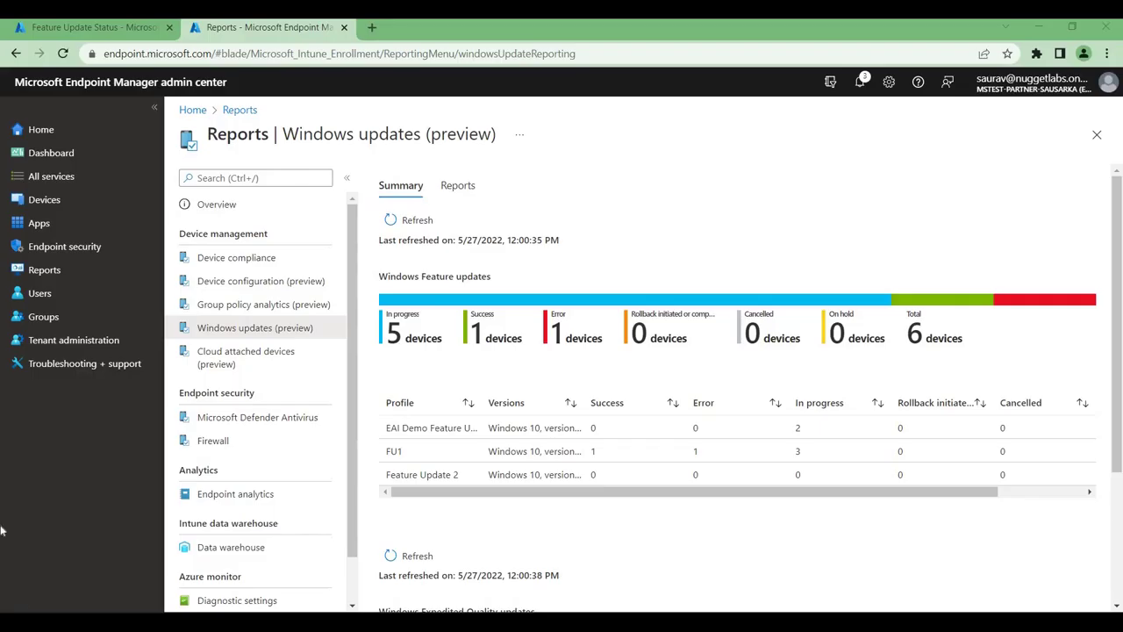
click(457, 186)
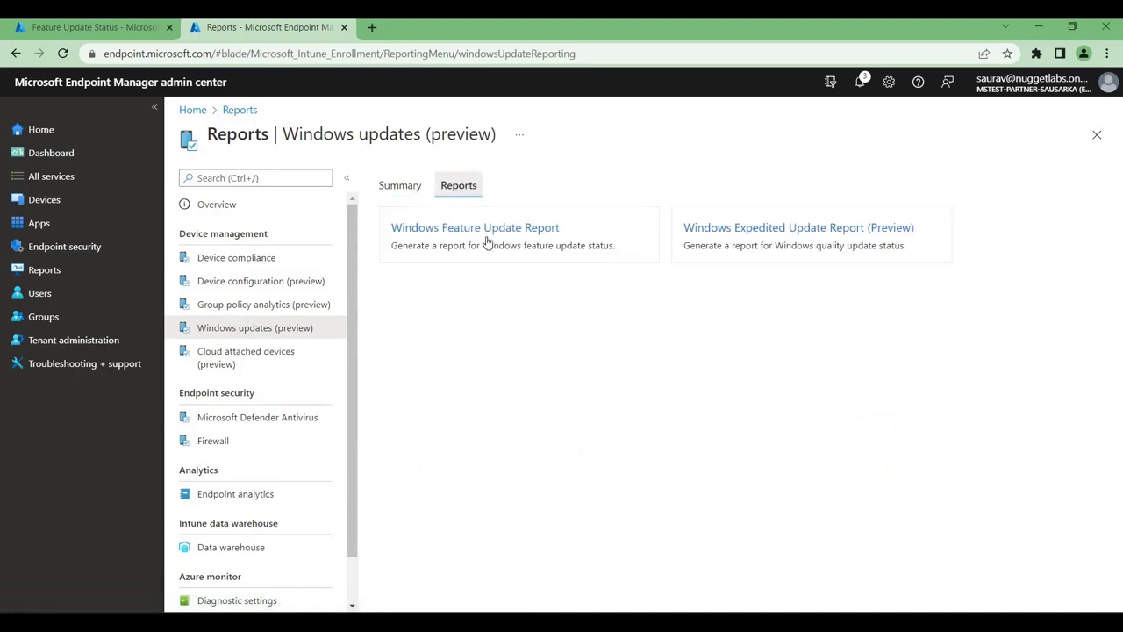
click(485, 230)
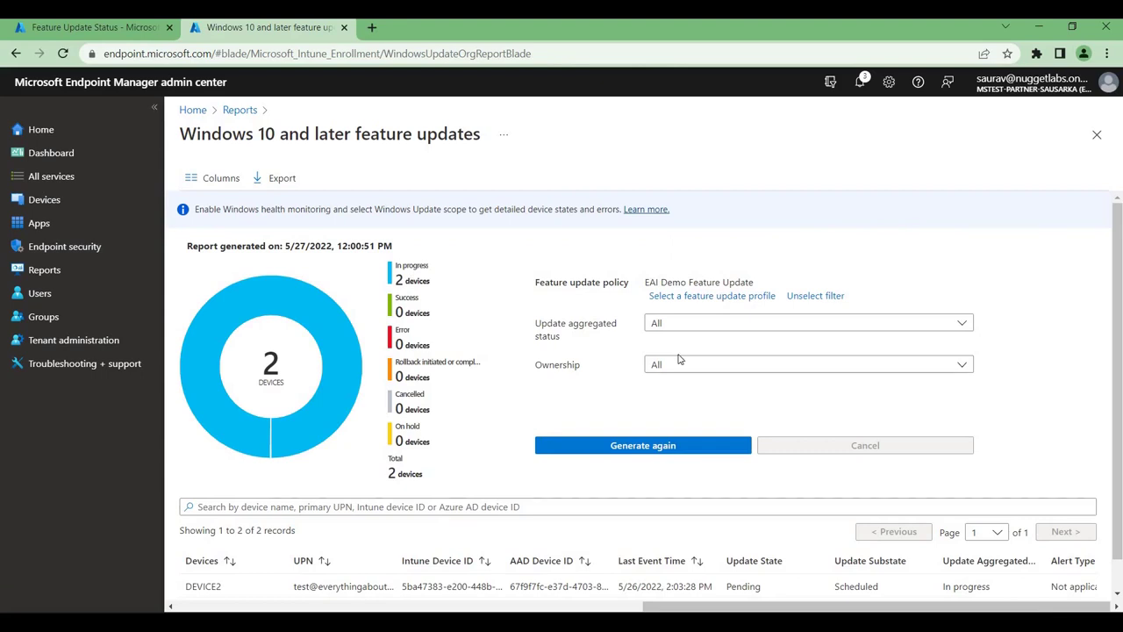
scroll(344, 553, down, 1)
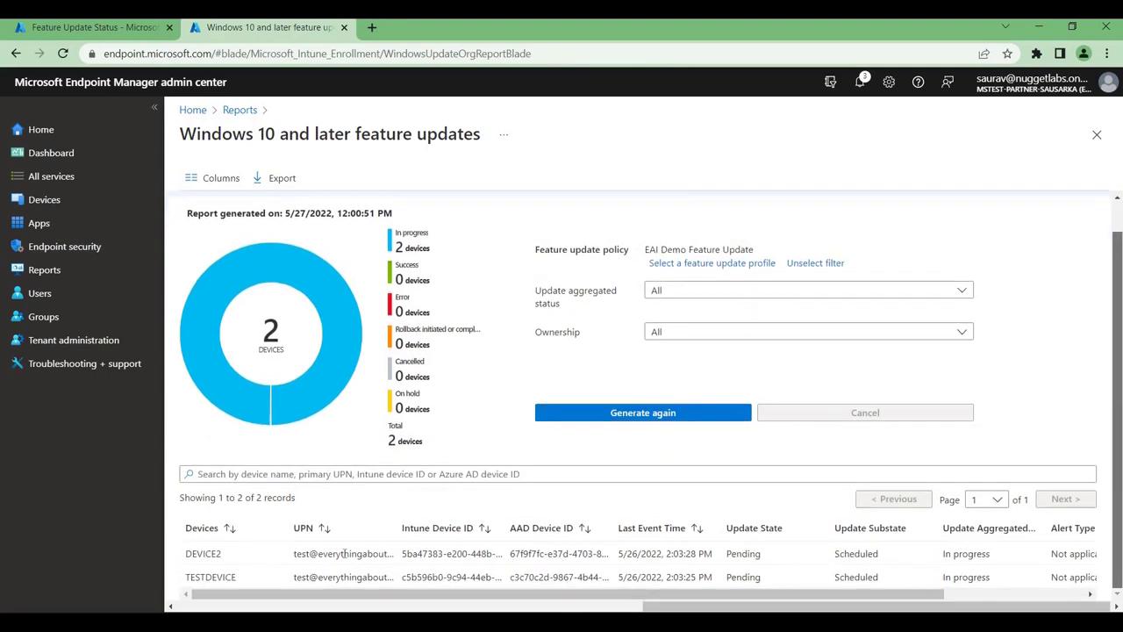
drag(194, 575, 762, 577)
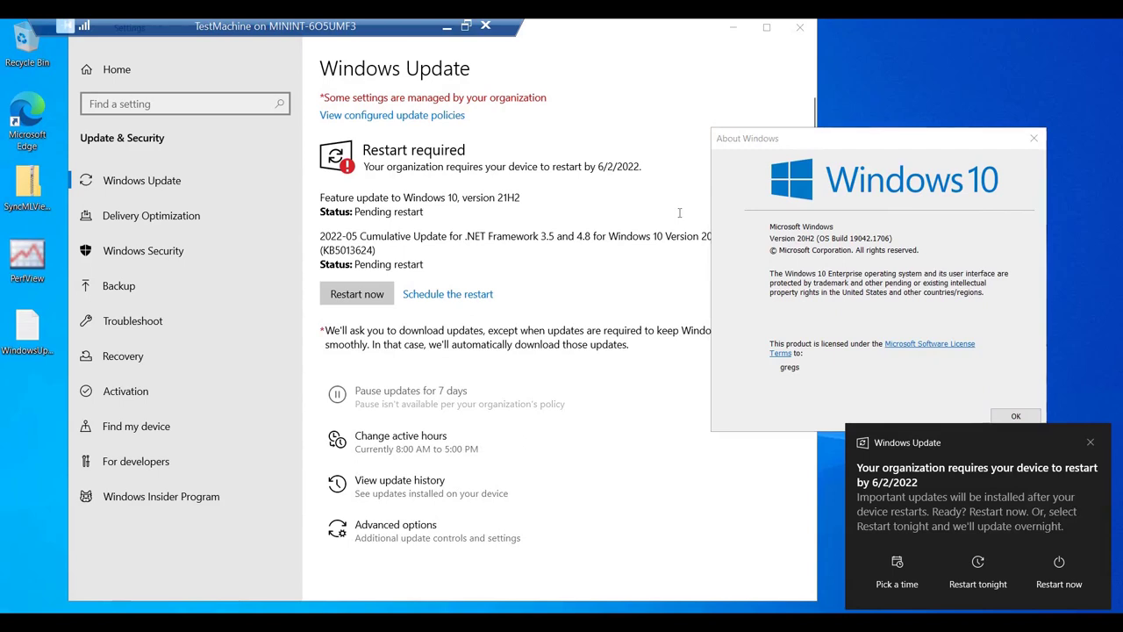
On the VM, run hostname in a command prompt to confirm the machine name
key(super+r)
text(cmd)
key(Return)
text(hostname)
key(Return)
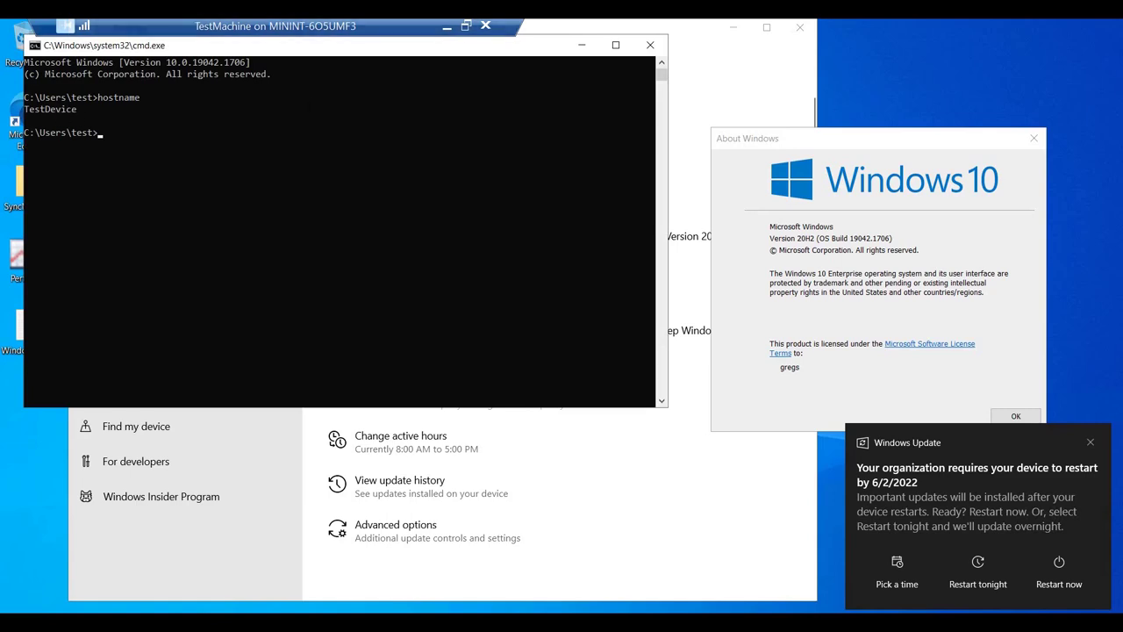
click(651, 44)
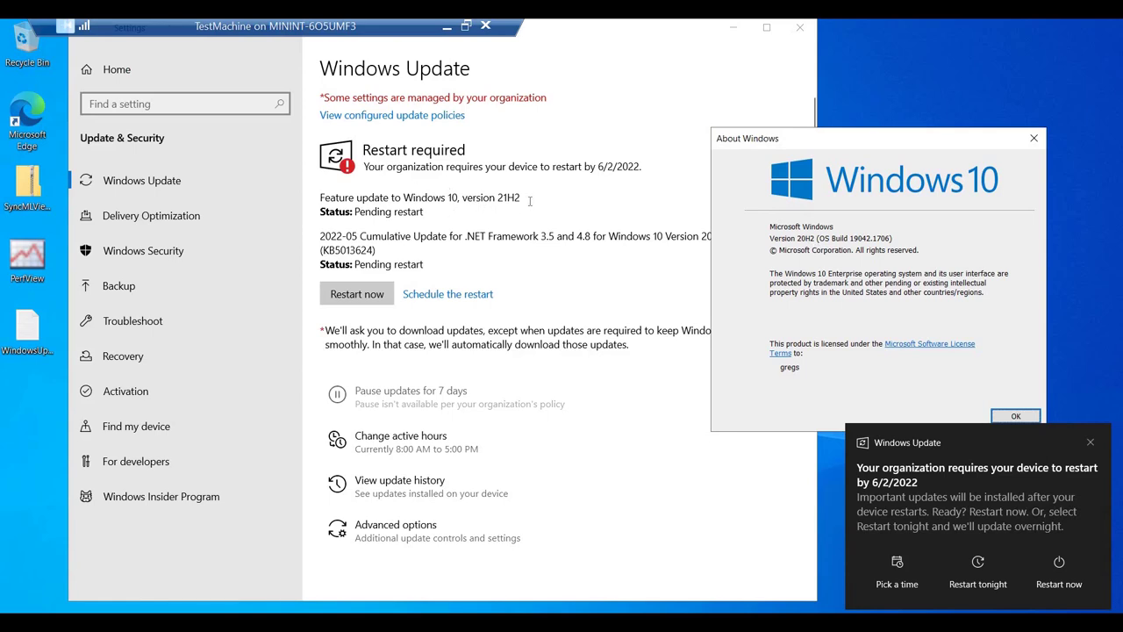
Check the Windows 10, version 21H2 feature update pending restart, then put the VM away
drag(520, 198, 480, 200)
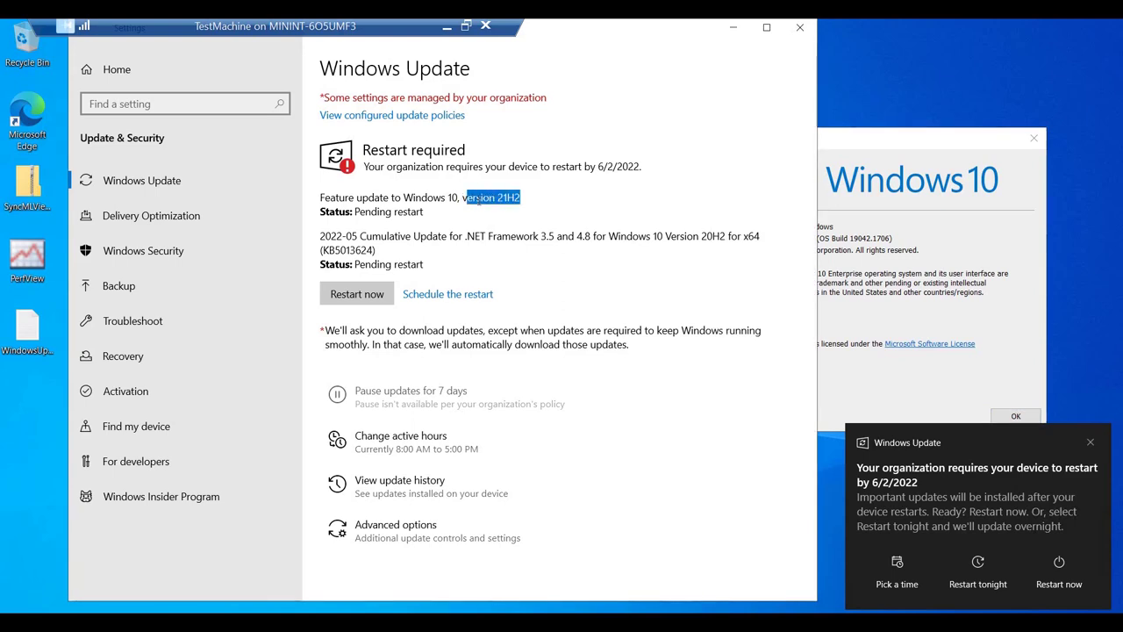
click(466, 25)
click(163, 60)
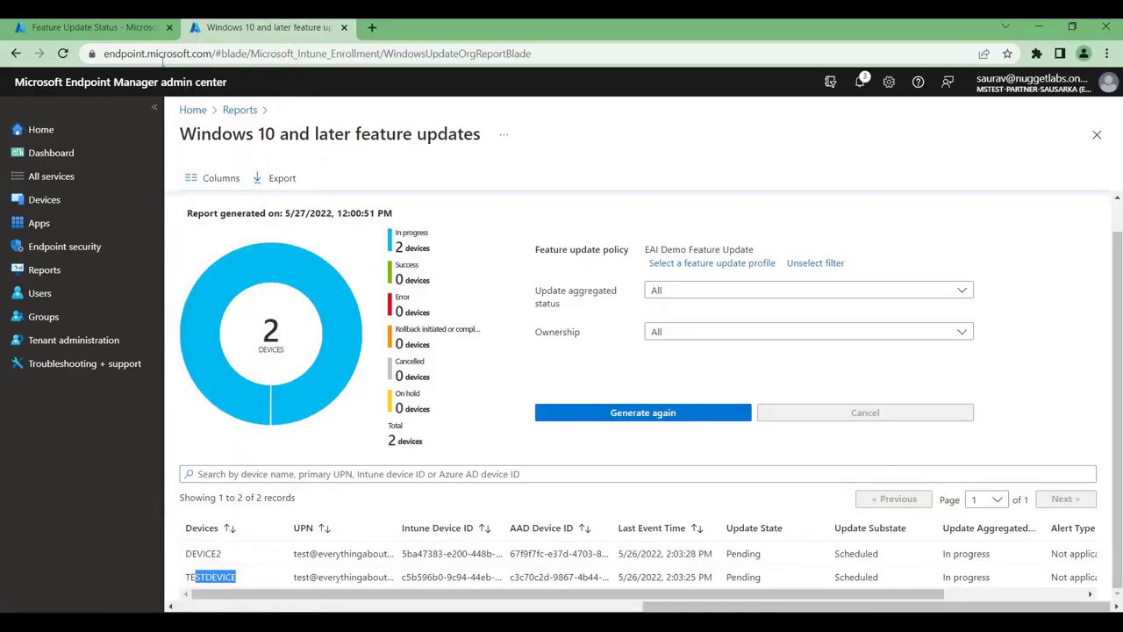
Open EAI Demo Feature Update's properties in Endpoint Manager and highlight its 21H2 deployed version
click(111, 29)
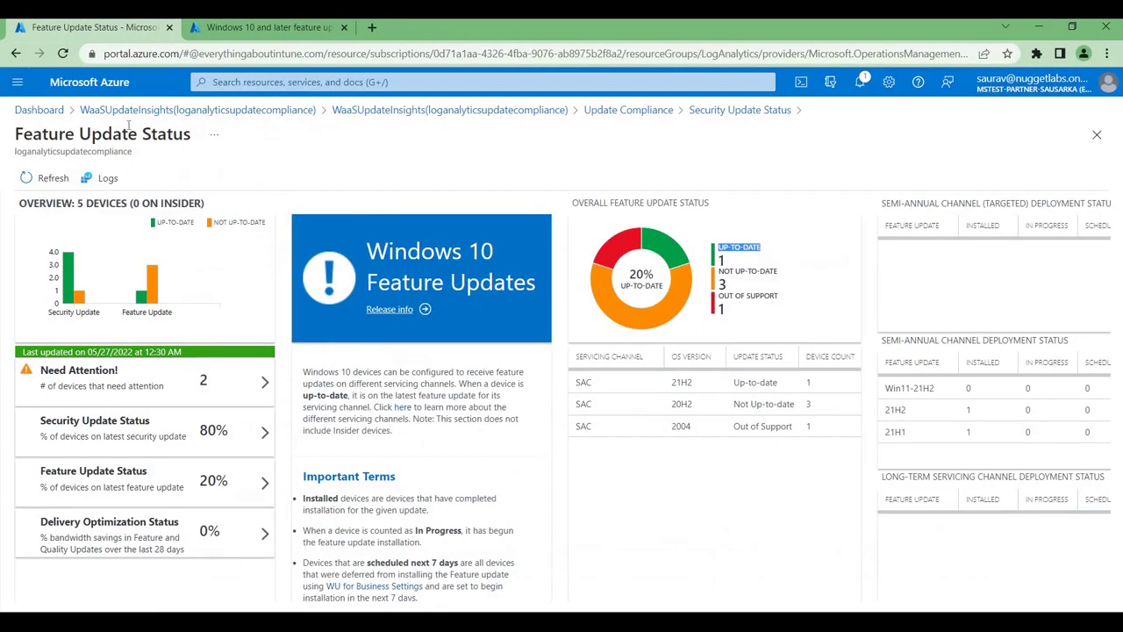
click(271, 29)
click(44, 200)
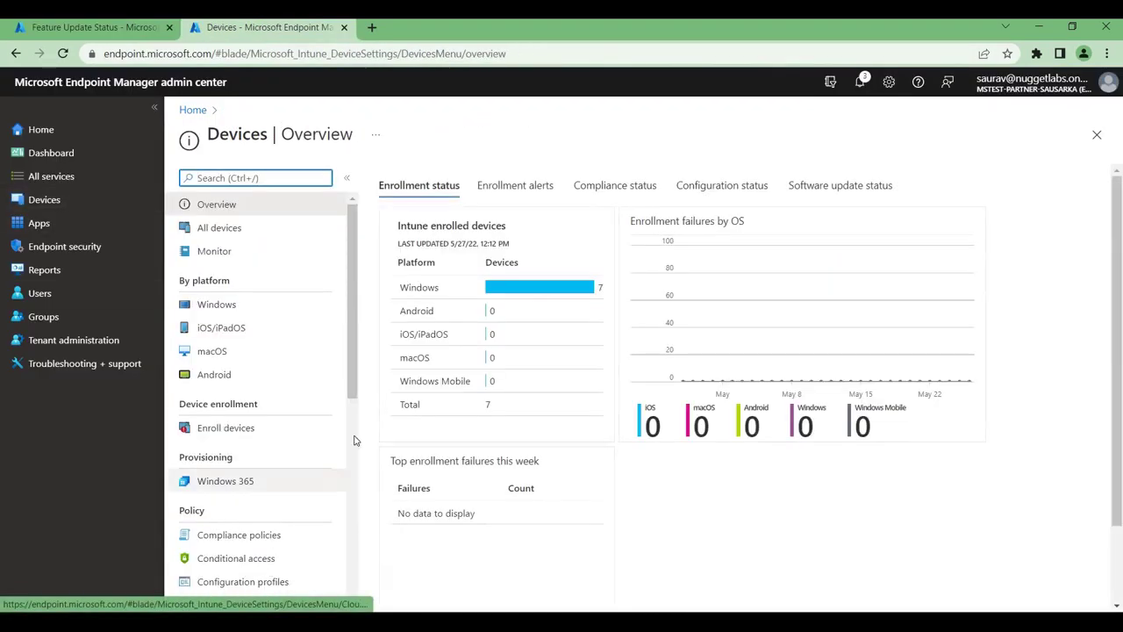
scroll(281, 437, down, 3)
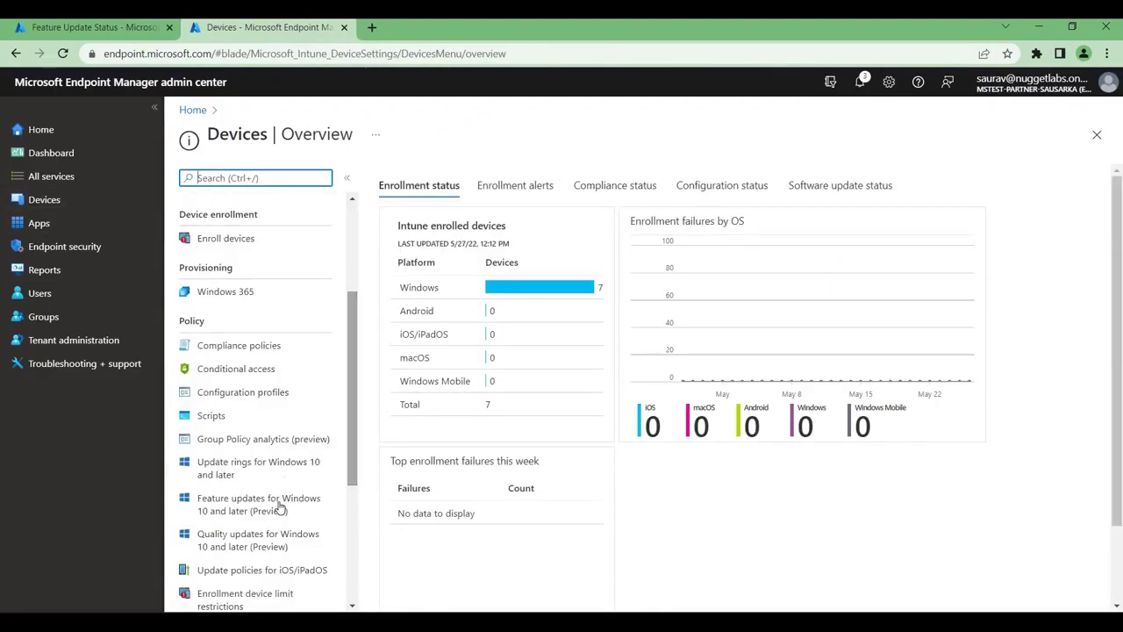
click(294, 502)
click(451, 293)
click(251, 264)
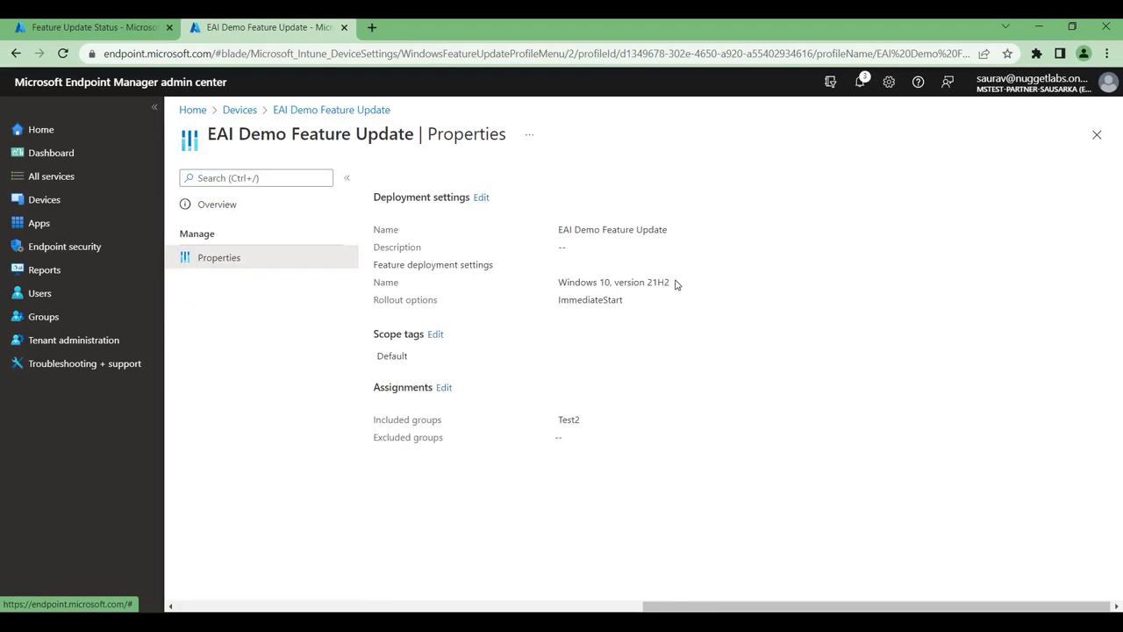
drag(670, 282, 652, 281)
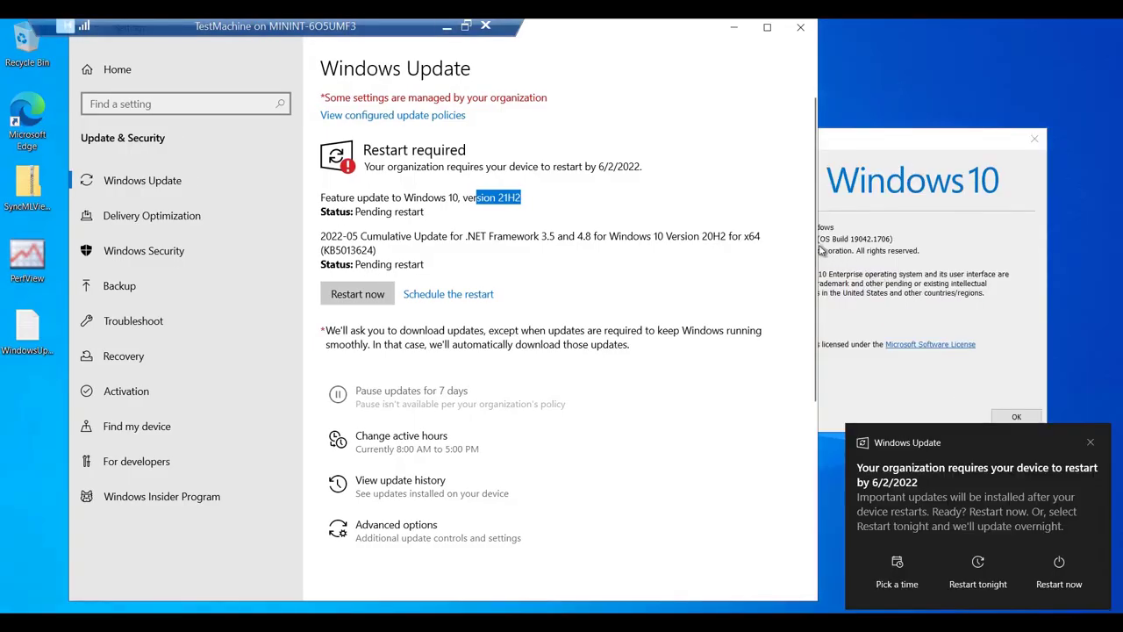
Restart the test VM to install the pending 21H2 feature update, then minimize its window
click(766, 229)
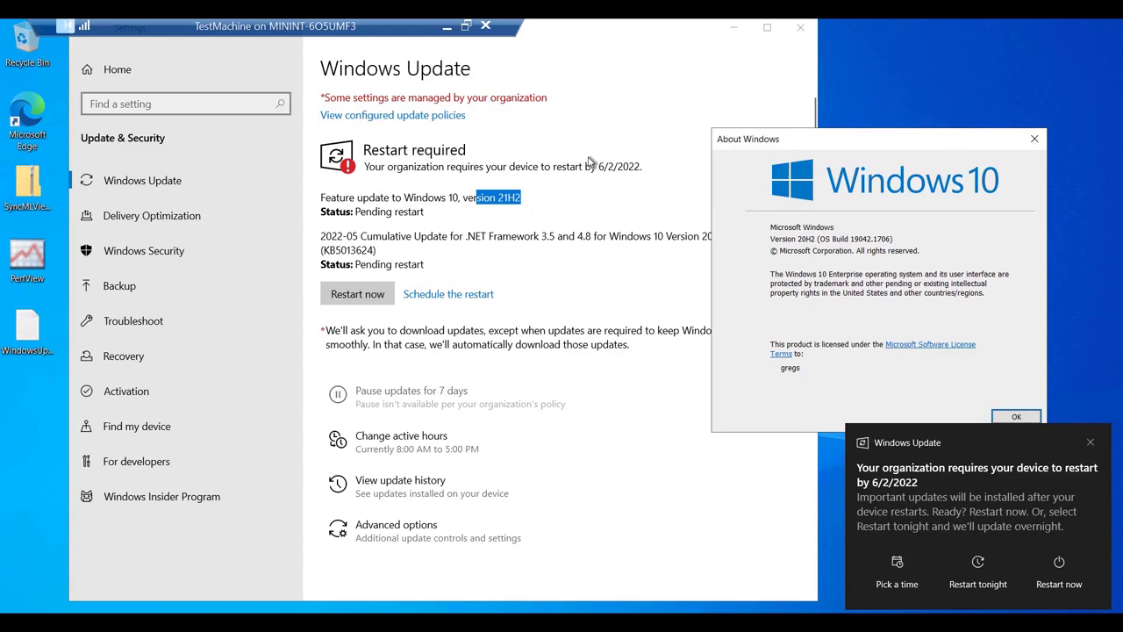
click(362, 299)
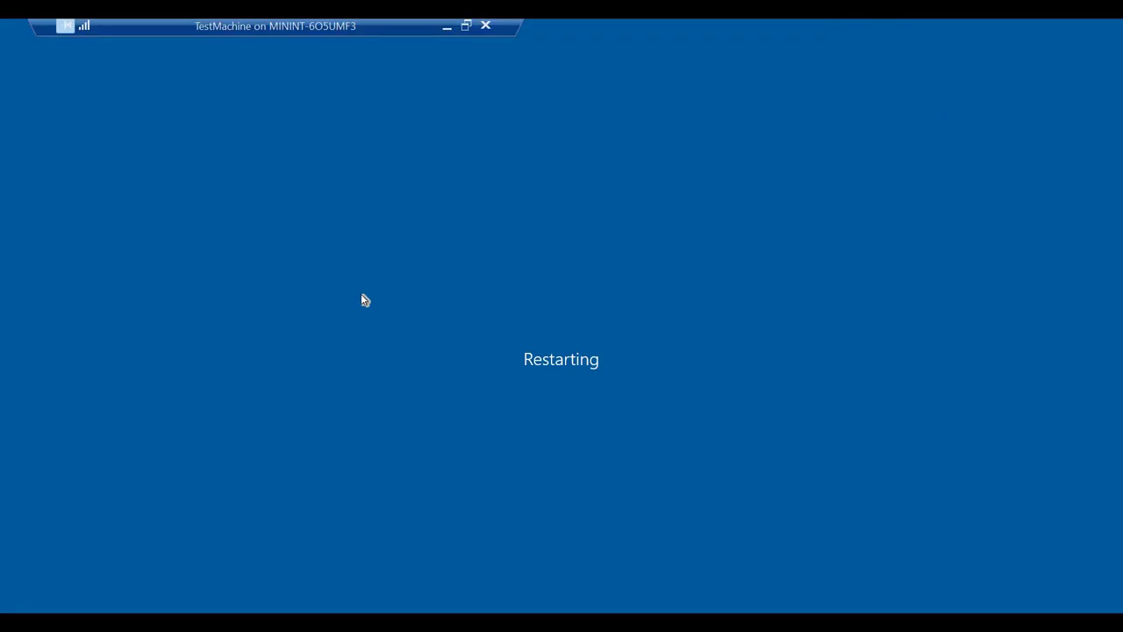
click(447, 27)
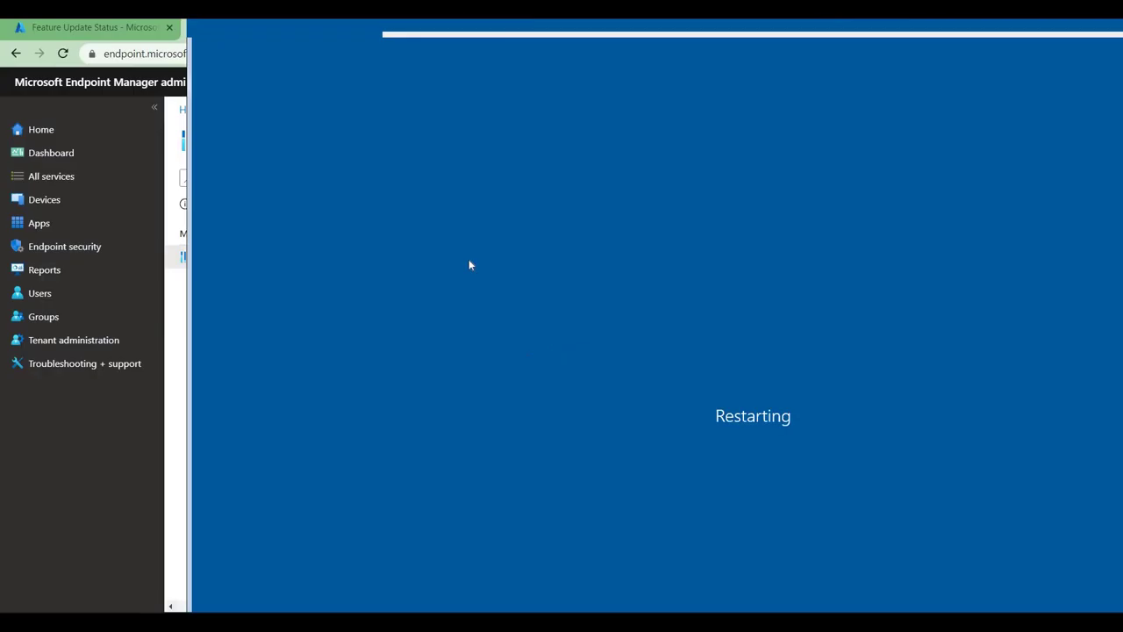
Recheck the EAI Demo Feature Update page, then bring the restarted test VM back full screen
click(94, 27)
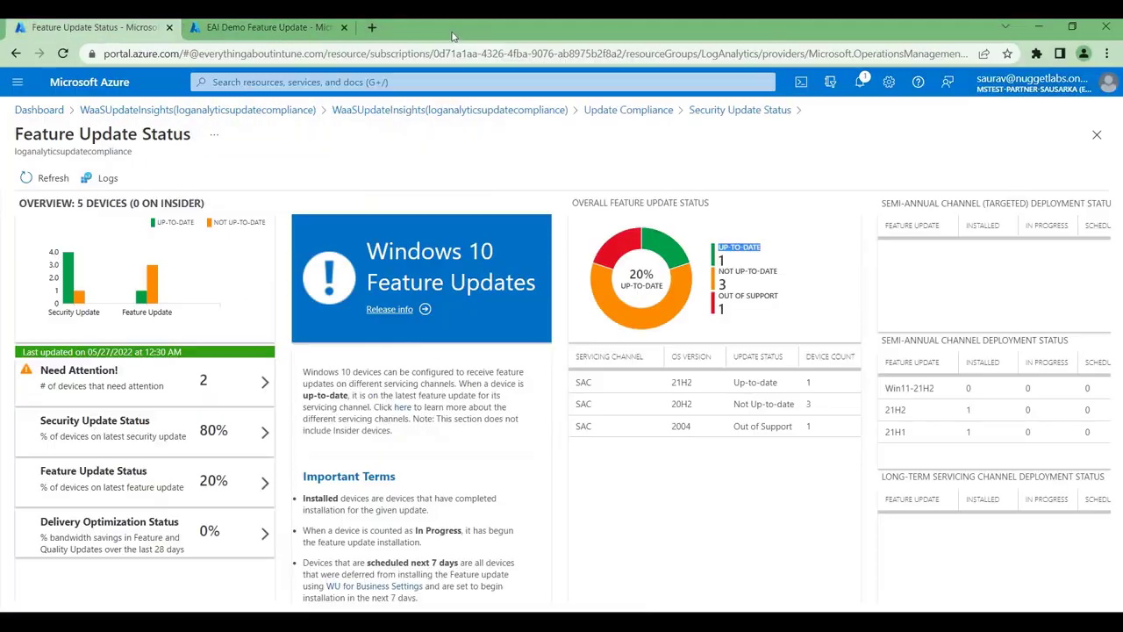
click(314, 31)
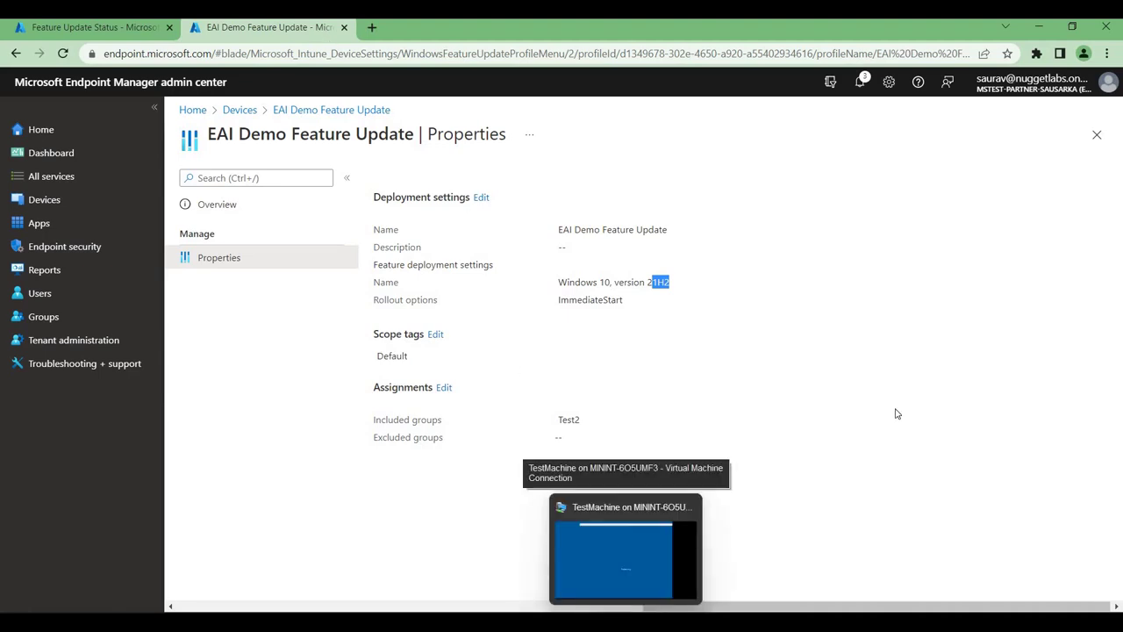
click(627, 553)
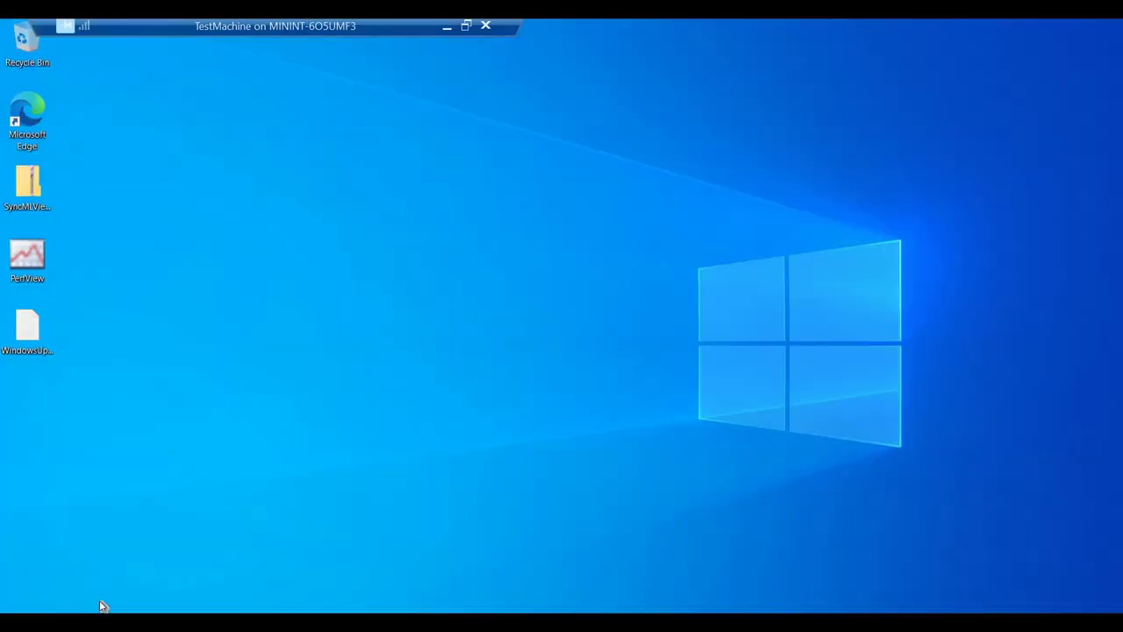
Run winver to confirm the VM now reports Version 21H2, then close About Windows
key(super+r)
text(winver)
key(Return)
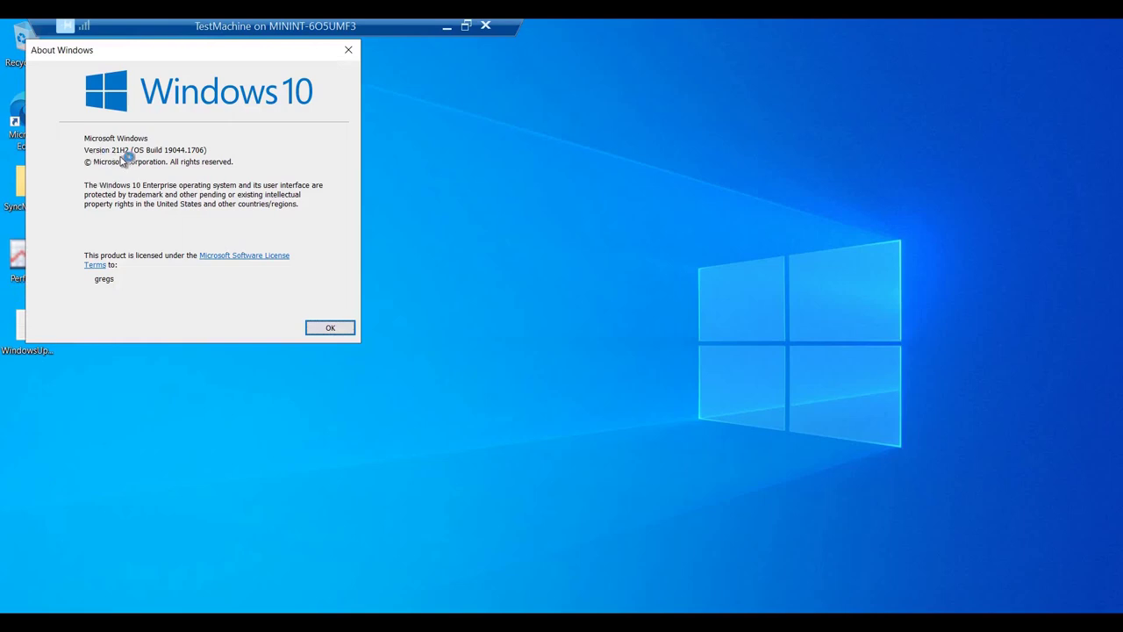
click(330, 328)
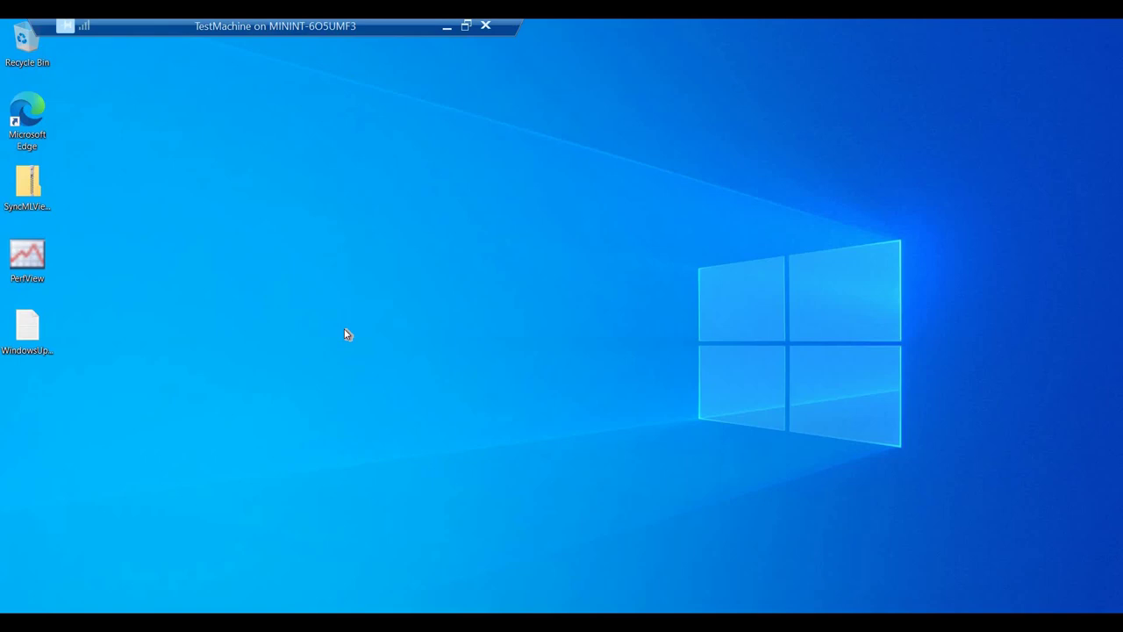
Launch Event Viewer on the test VM with eventvwr
key(super+r)
text(eventvwr)
key(Return)
Open the latest WindowsUpdateClient event in the System log and highlight its 21H2 install success message
key(Down)
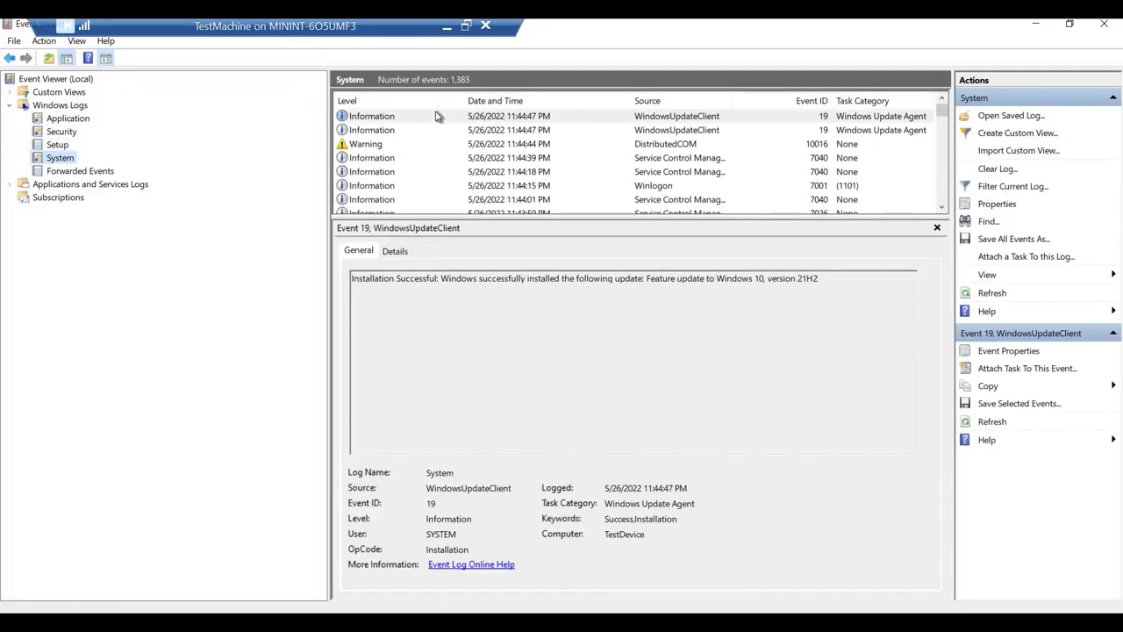
click(437, 117)
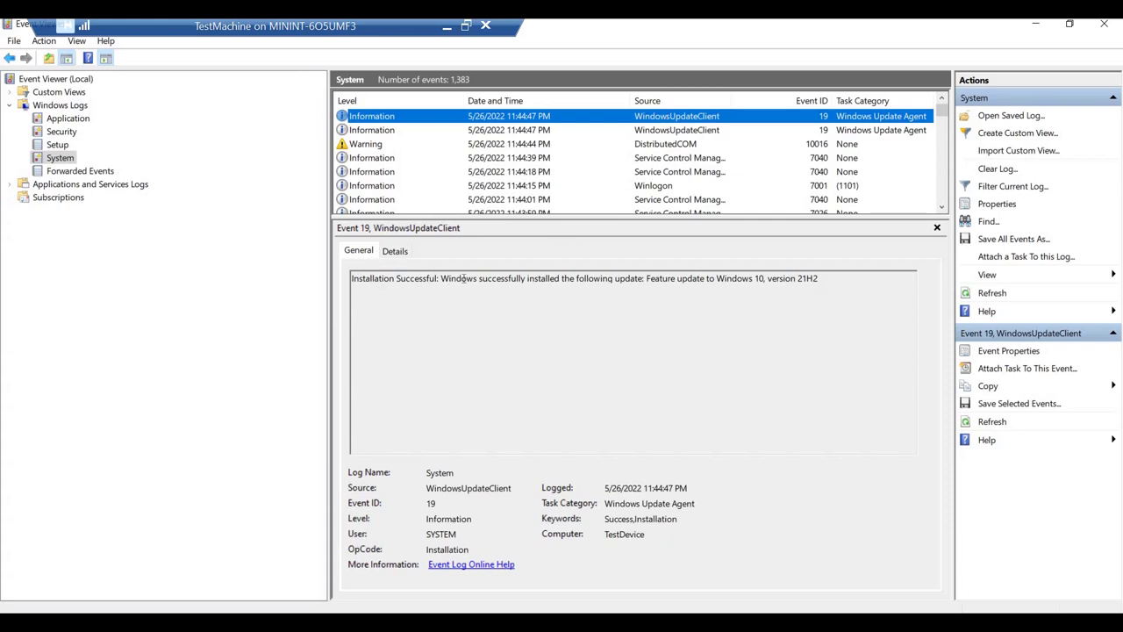
drag(441, 278, 641, 281)
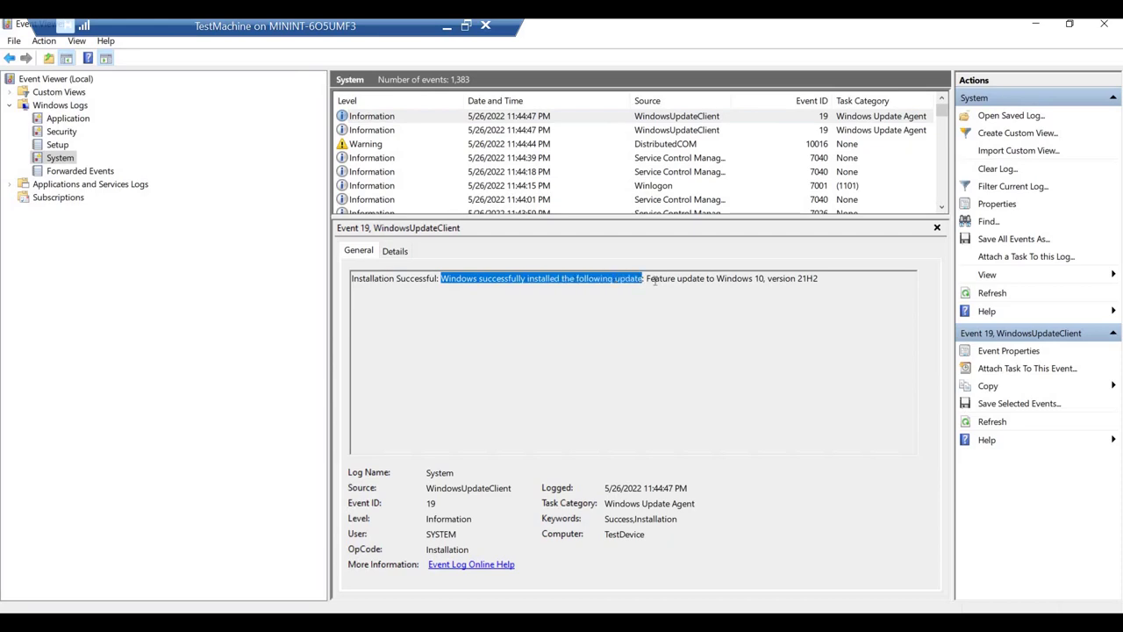
drag(724, 281, 768, 279)
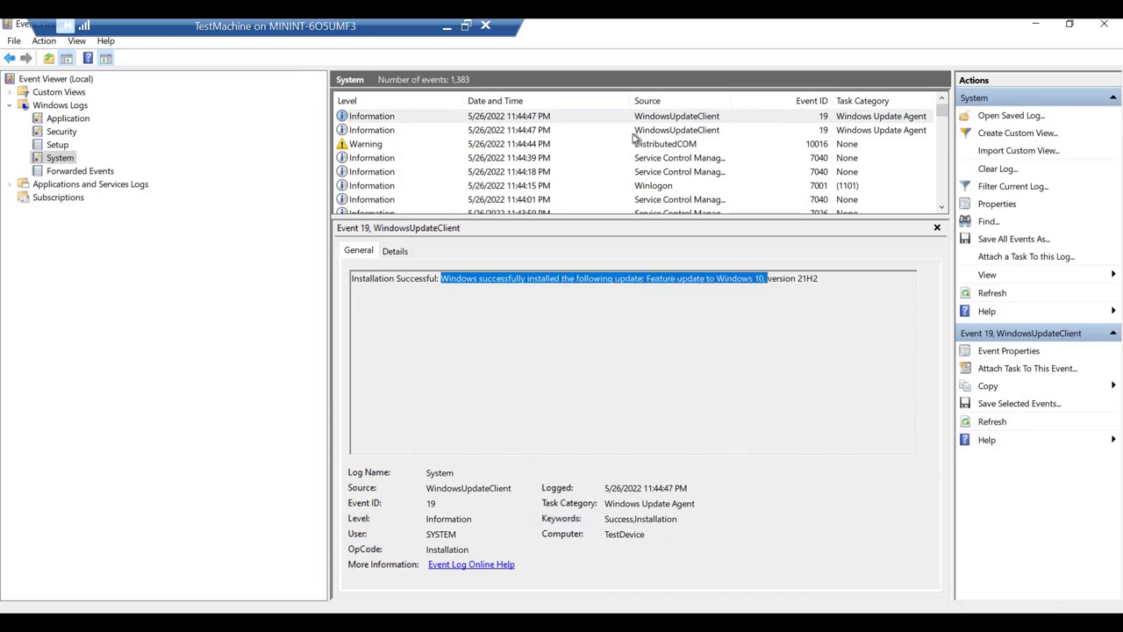
Browse nearby system events, including the .NET cumulative update, then return to the 21H2 install event
click(634, 131)
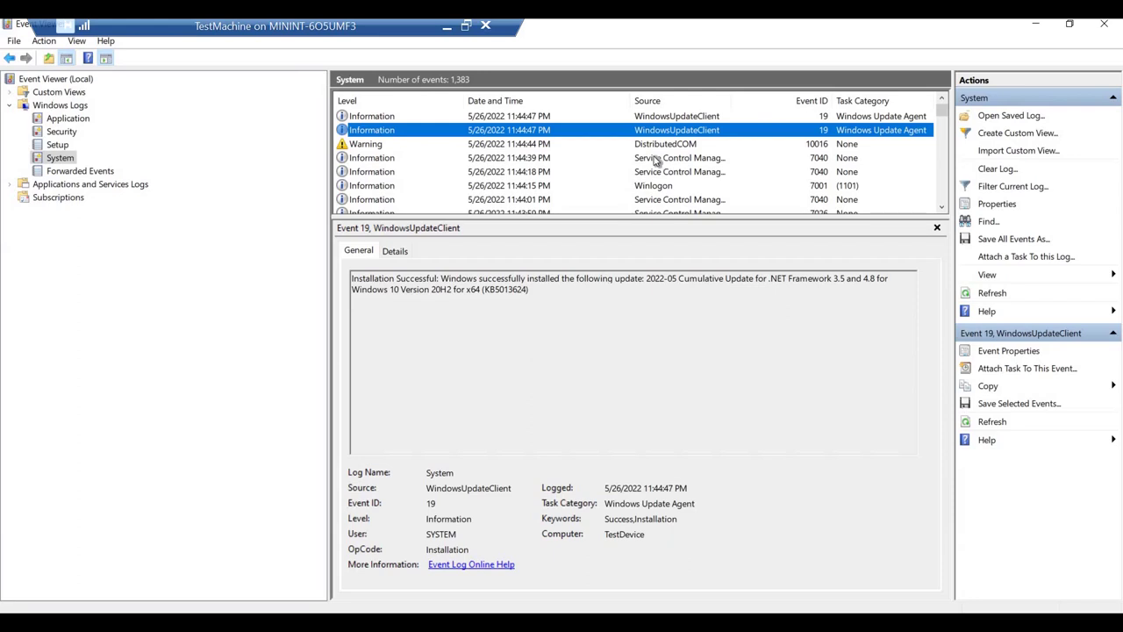
key(Down)
key(Down)
key(Down)
key(Down)
key(Down)
key(Down)
key(Down)
key(Down)
key(Down)
key(Down)
key(Down)
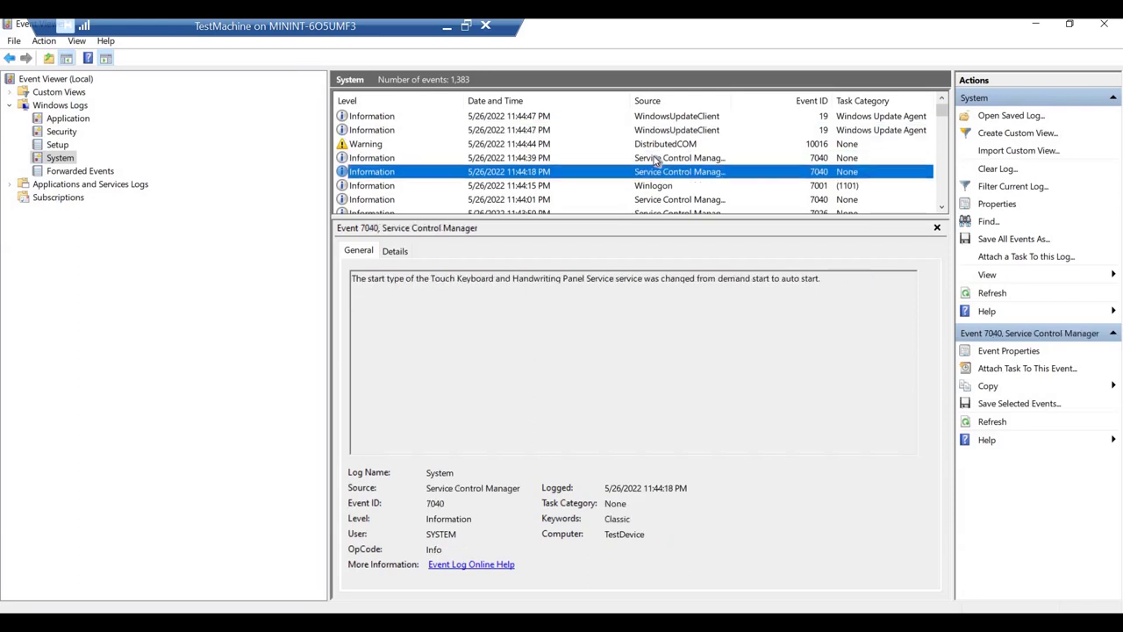
key(Down)
key(Down)
key(Down)
key(Down)
key(Down)
key(Down)
key(Down)
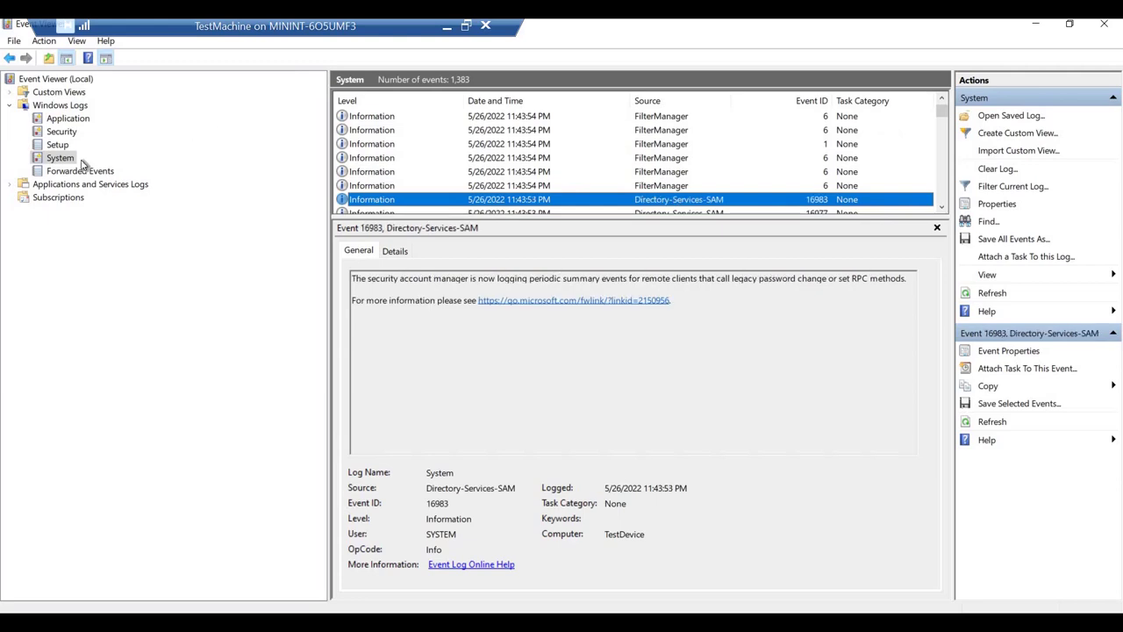
key(Up)
key(Up)
key(Up)
key(Up)
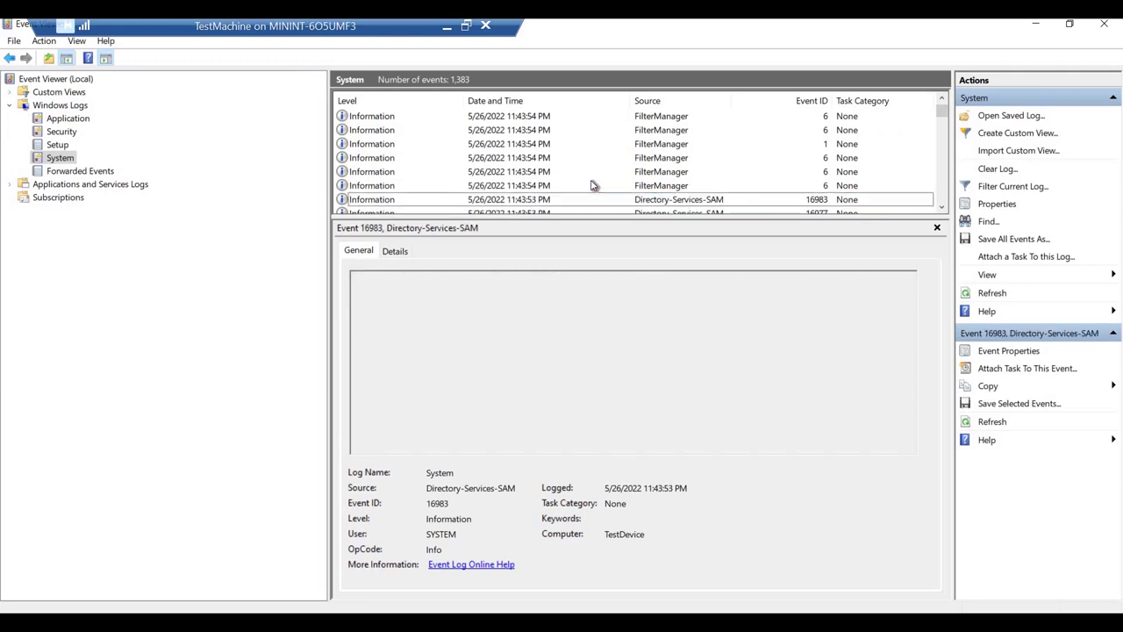
key(Up)
key(Up)
key(Up)
key(Up)
key(Up)
key(Up)
key(Up)
key(Up)
key(Up)
key(Up)
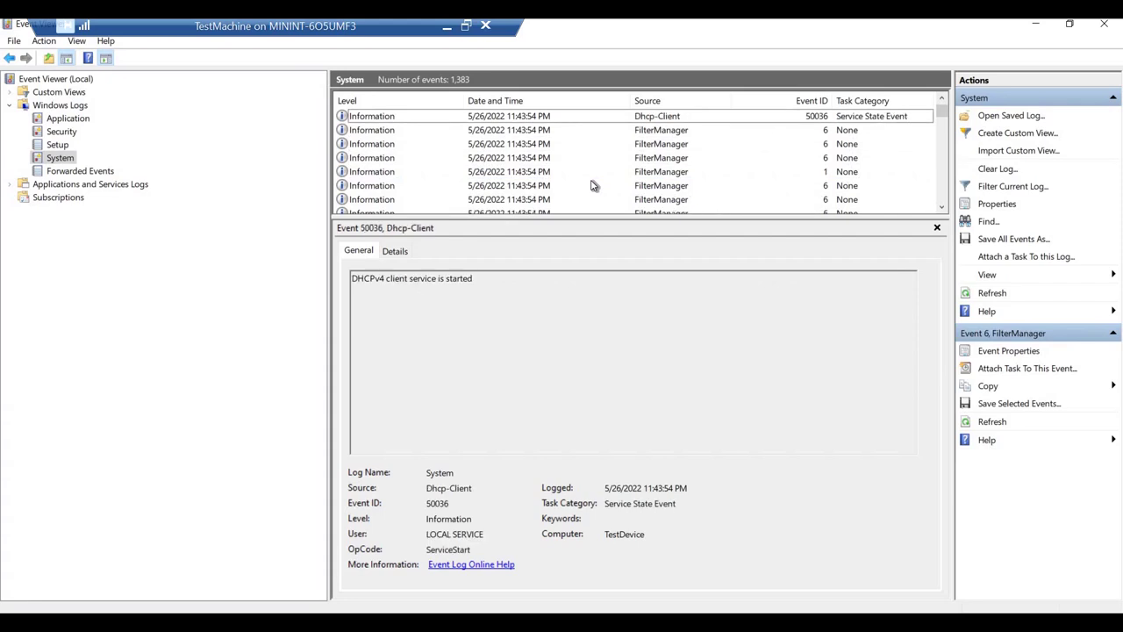
key(Up)
key(Up)
key(Up)
key(Up)
key(Up)
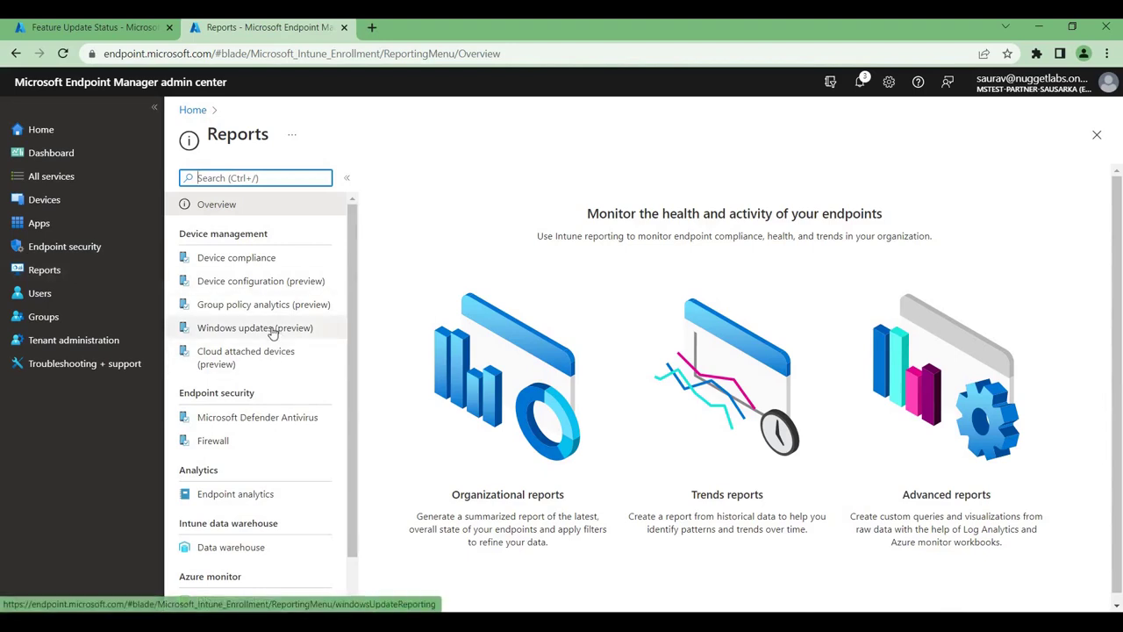
Open the Windows Feature Update Report under Windows updates and regenerate it
click(272, 329)
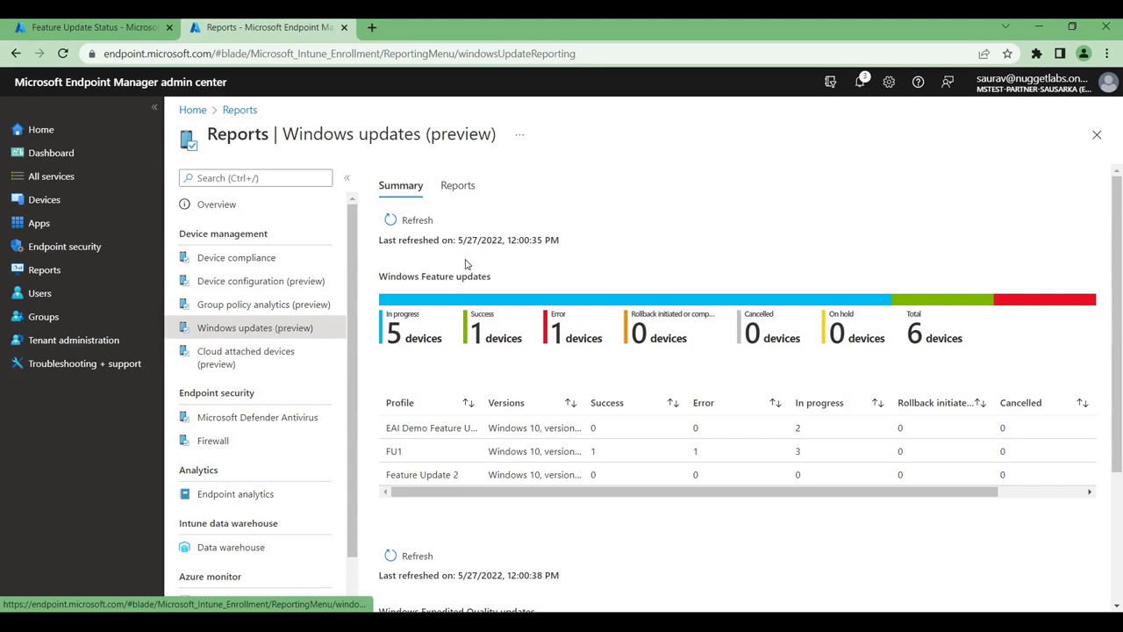
click(458, 186)
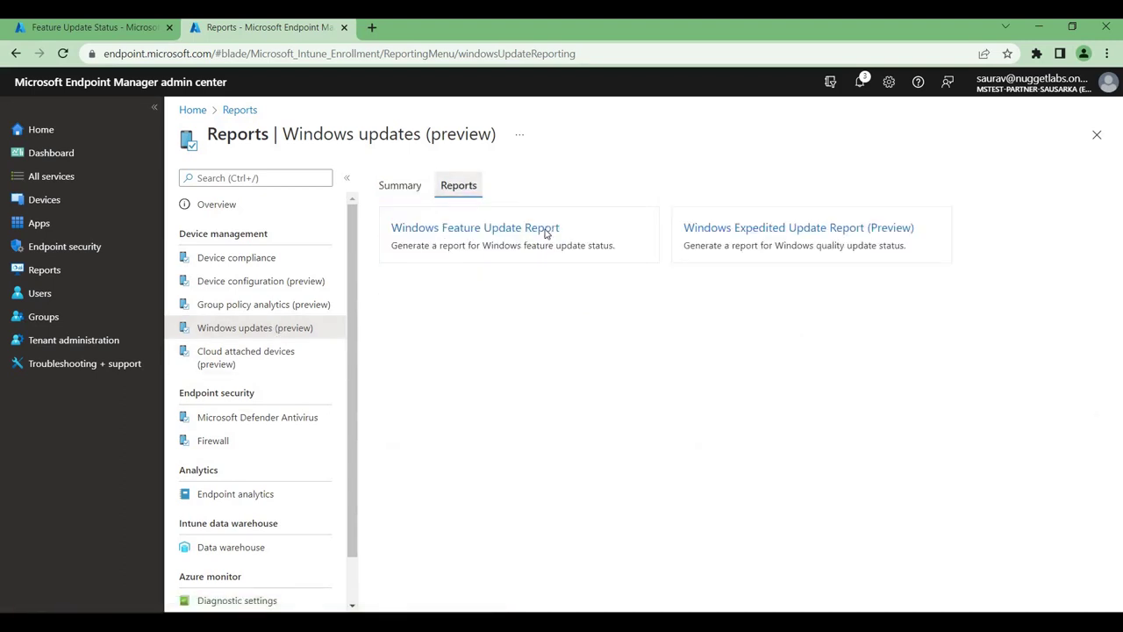
click(546, 230)
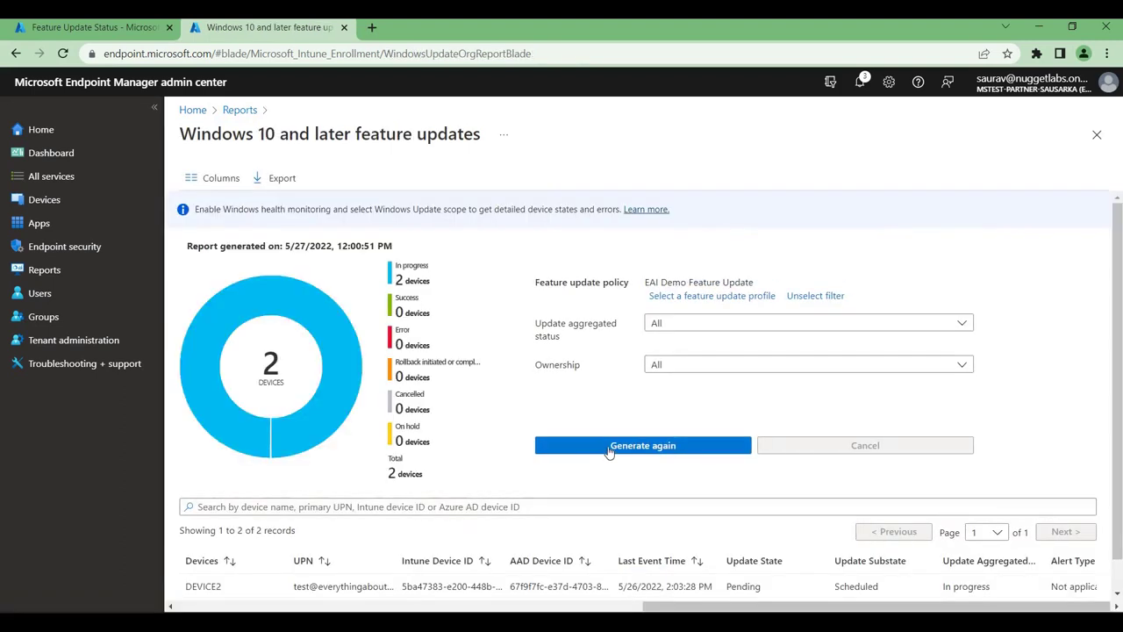
click(608, 447)
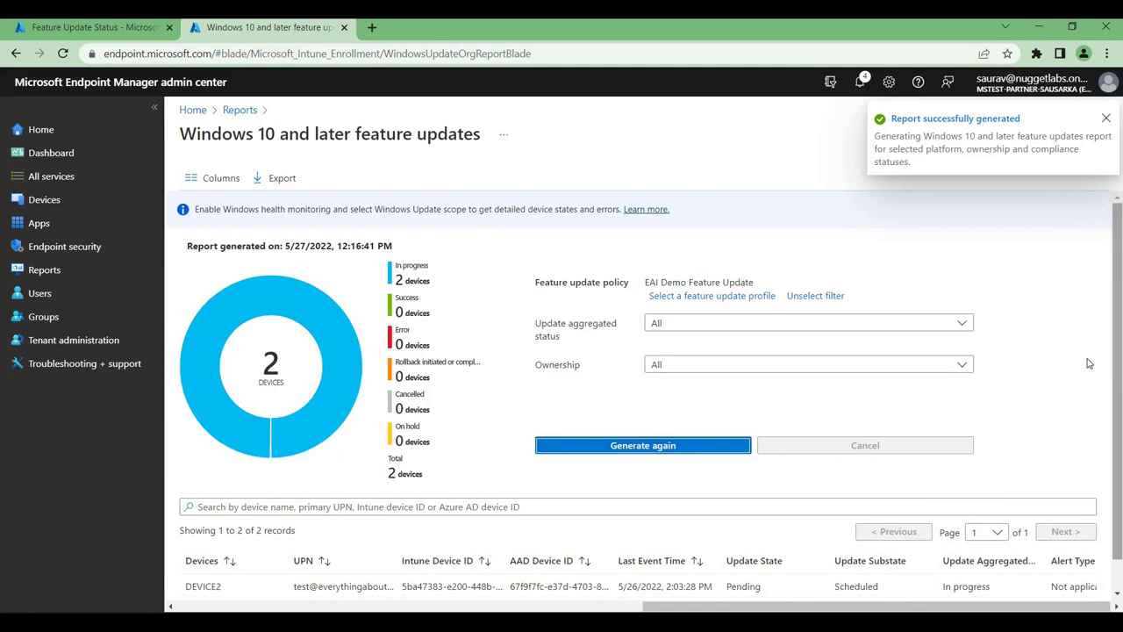
Review TESTDEVICE's row, highlighting its Pending update state and In progress status
scroll(604, 561, down, 2)
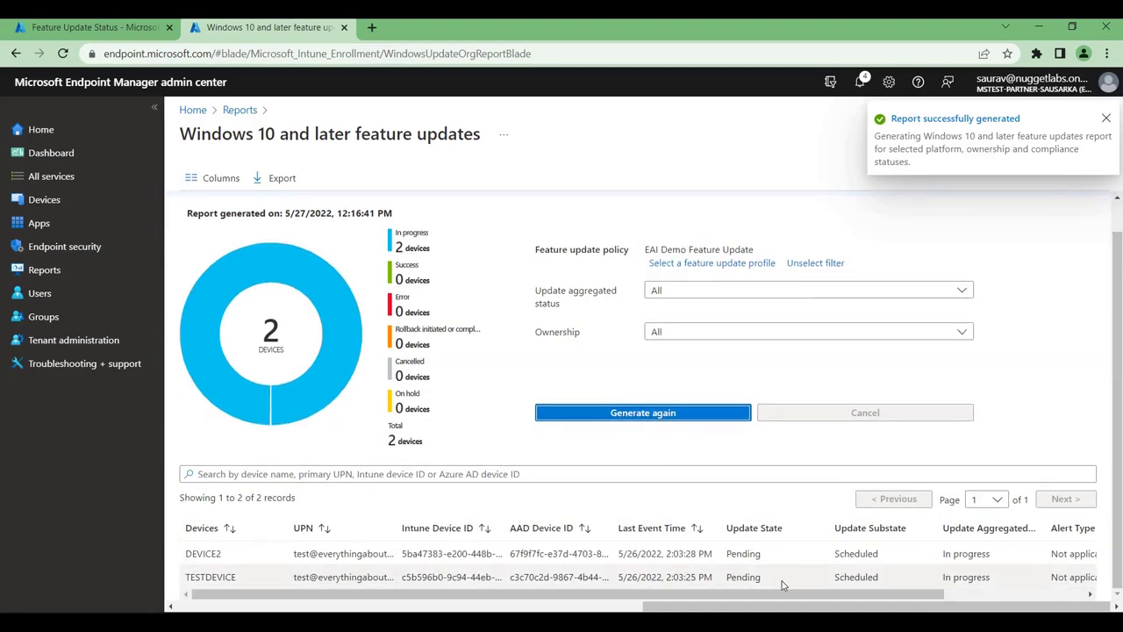
double_click(732, 579)
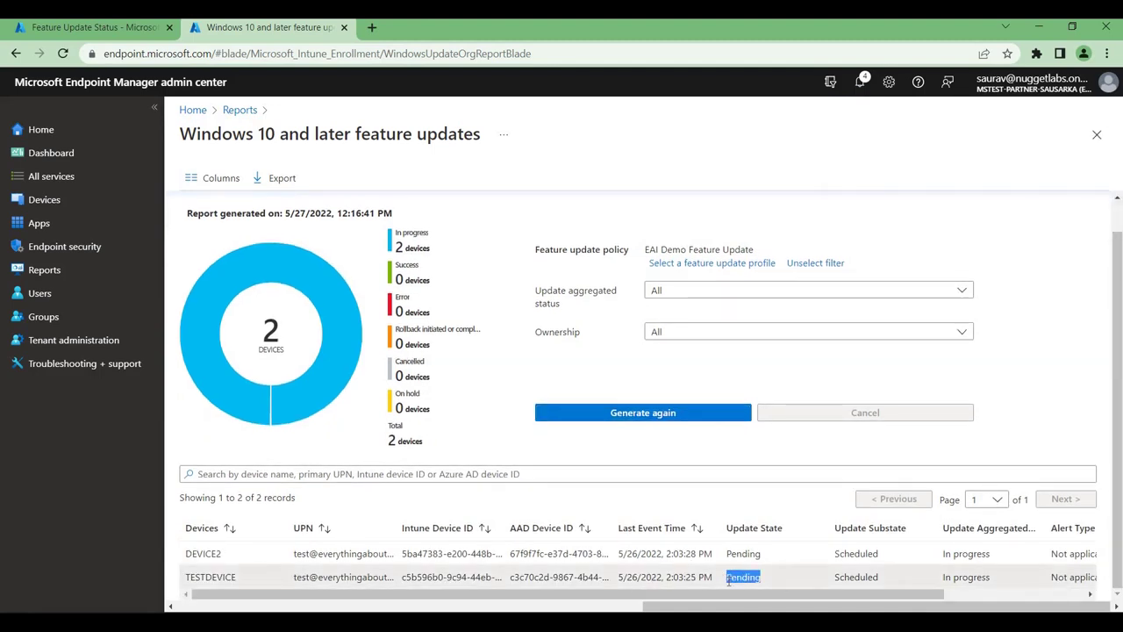
double_click(972, 578)
drag(927, 584, 926, 583)
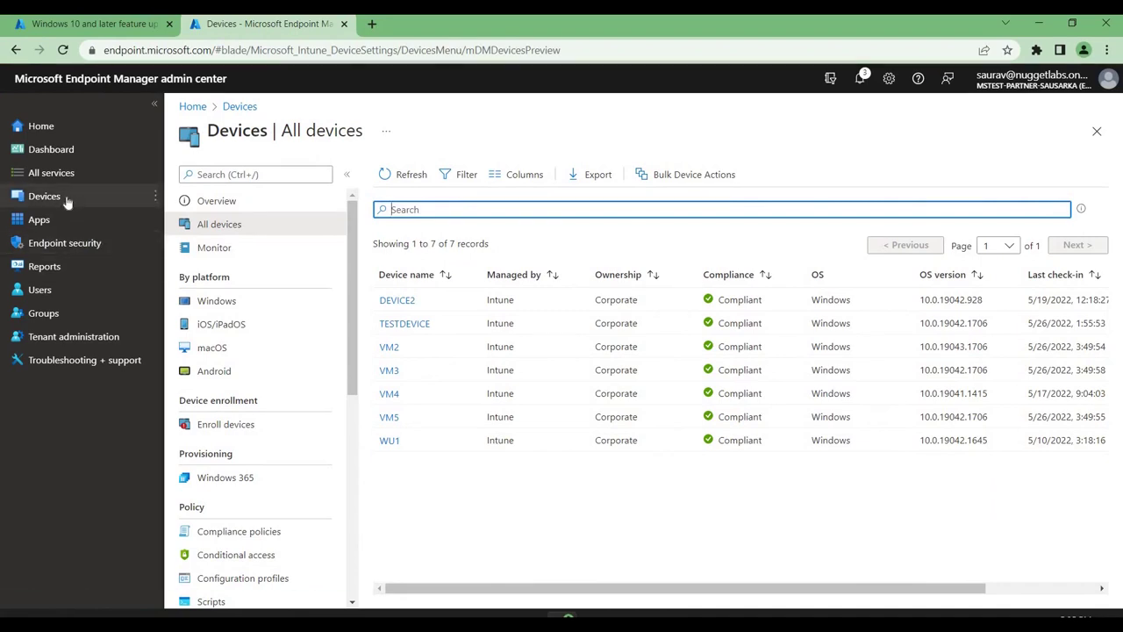
Open the DemoUpdateRing1 update ring and view its per-device status
click(67, 201)
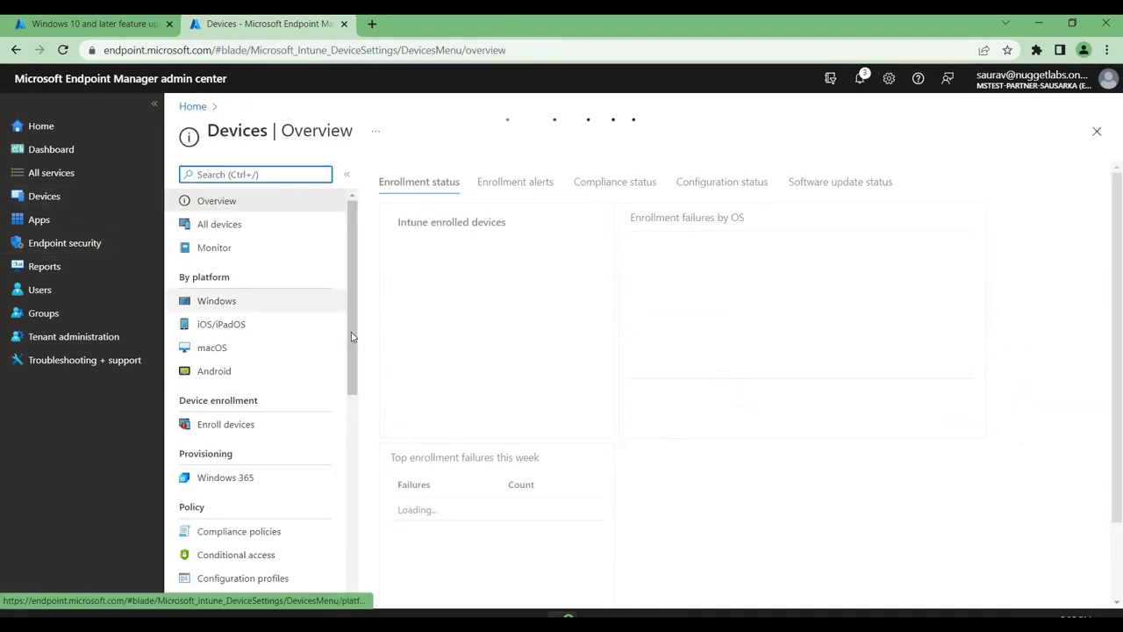
scroll(353, 380, down, 2)
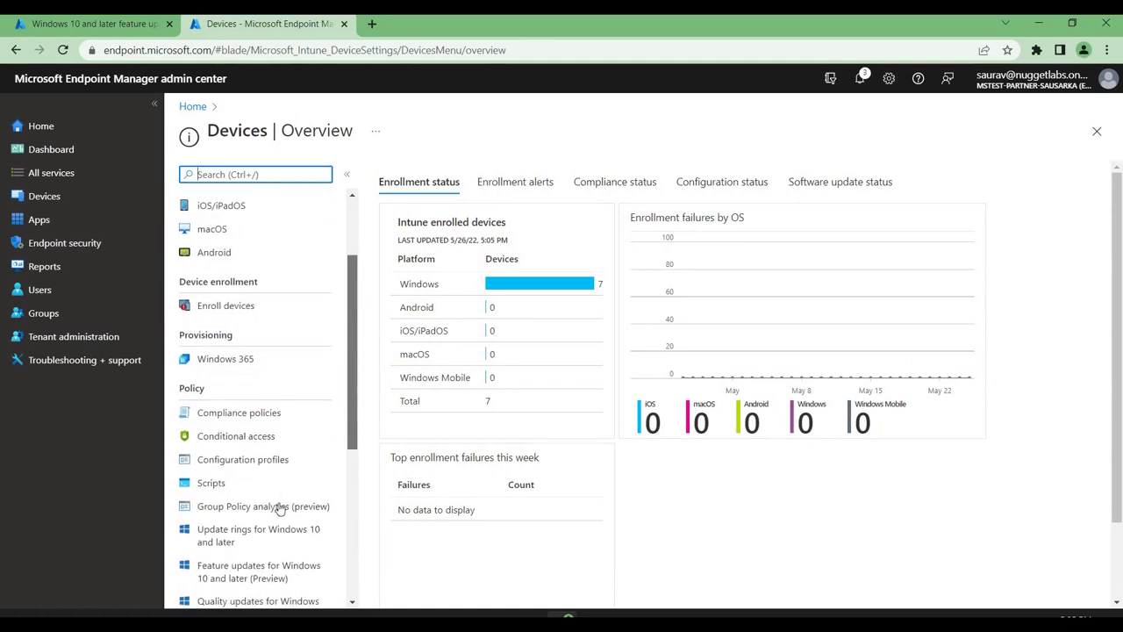
click(269, 492)
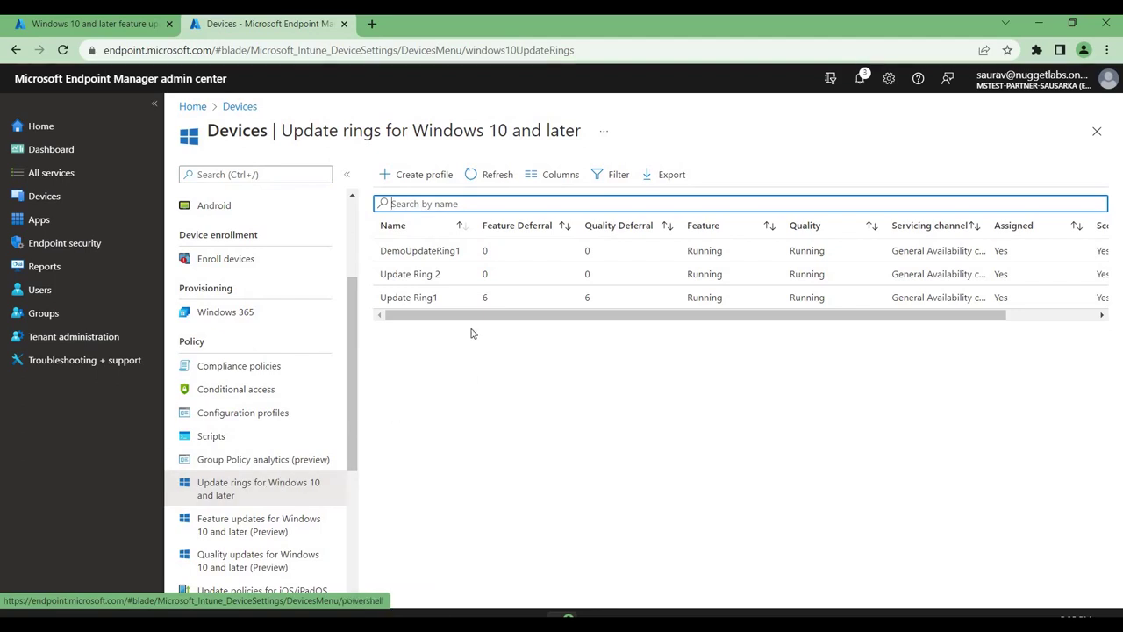
click(427, 252)
click(250, 310)
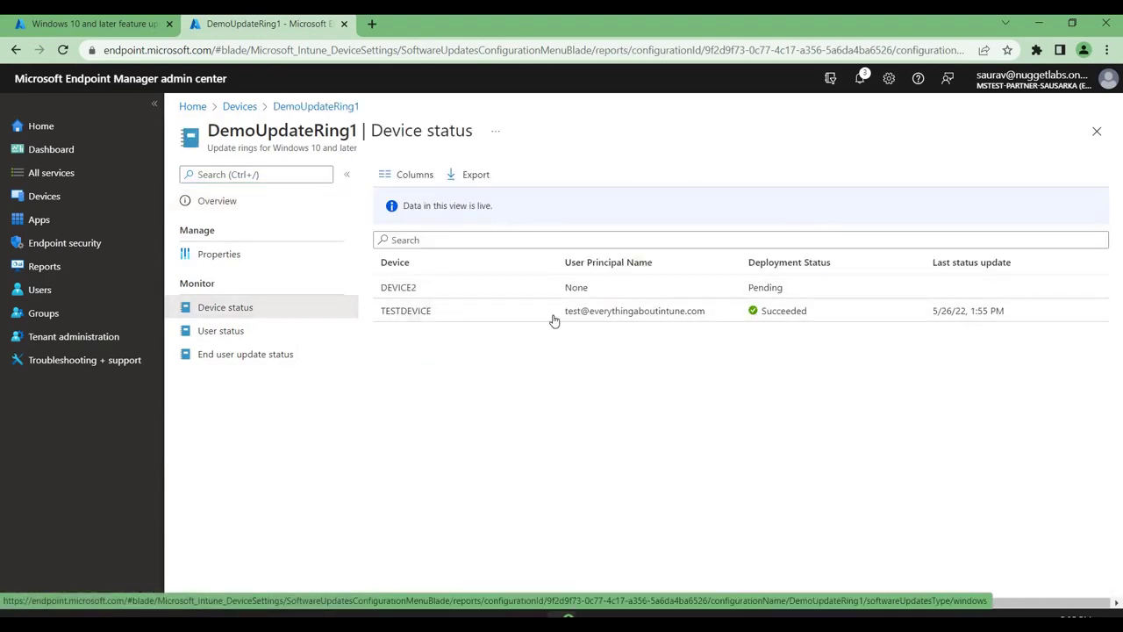
Inspect TESTDEVICE's details, then view the ring's end user update status
click(793, 321)
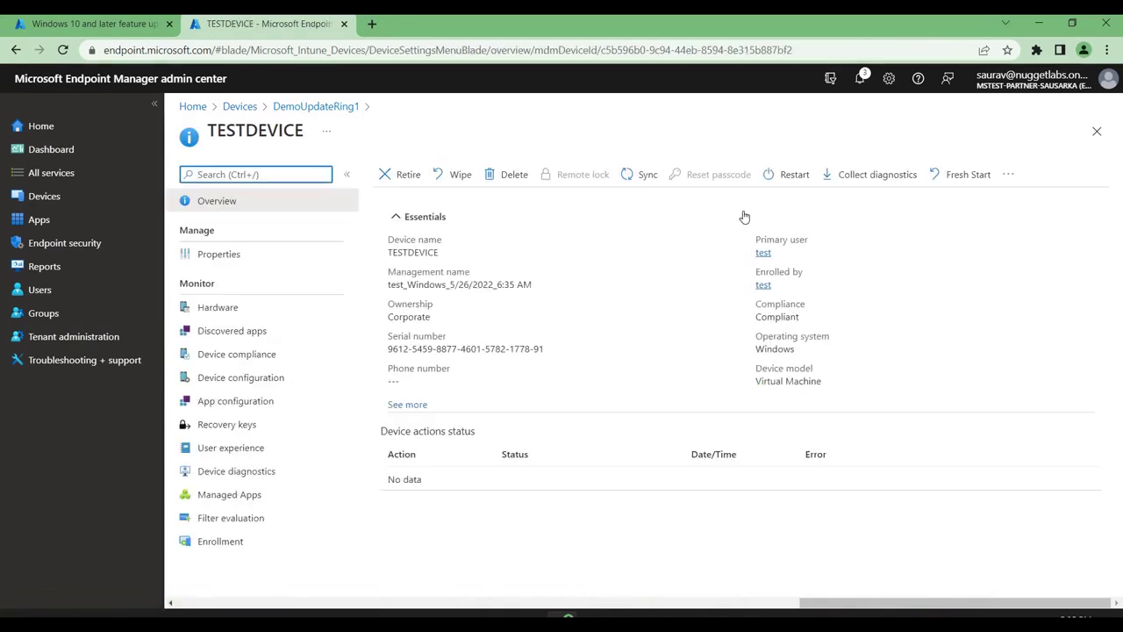
click(1097, 133)
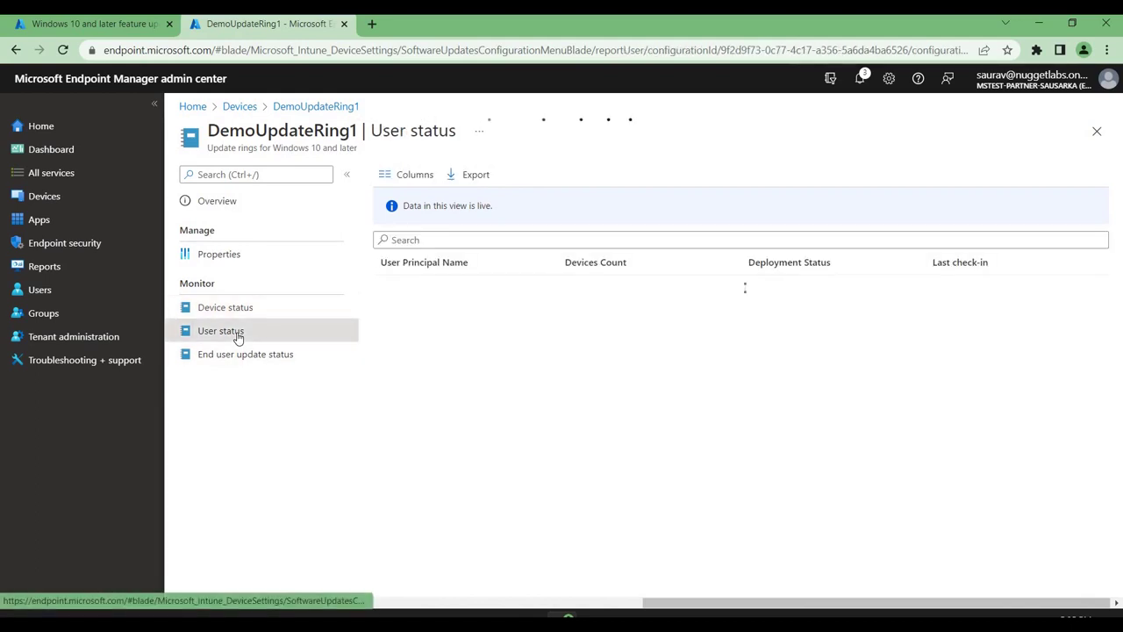
click(238, 363)
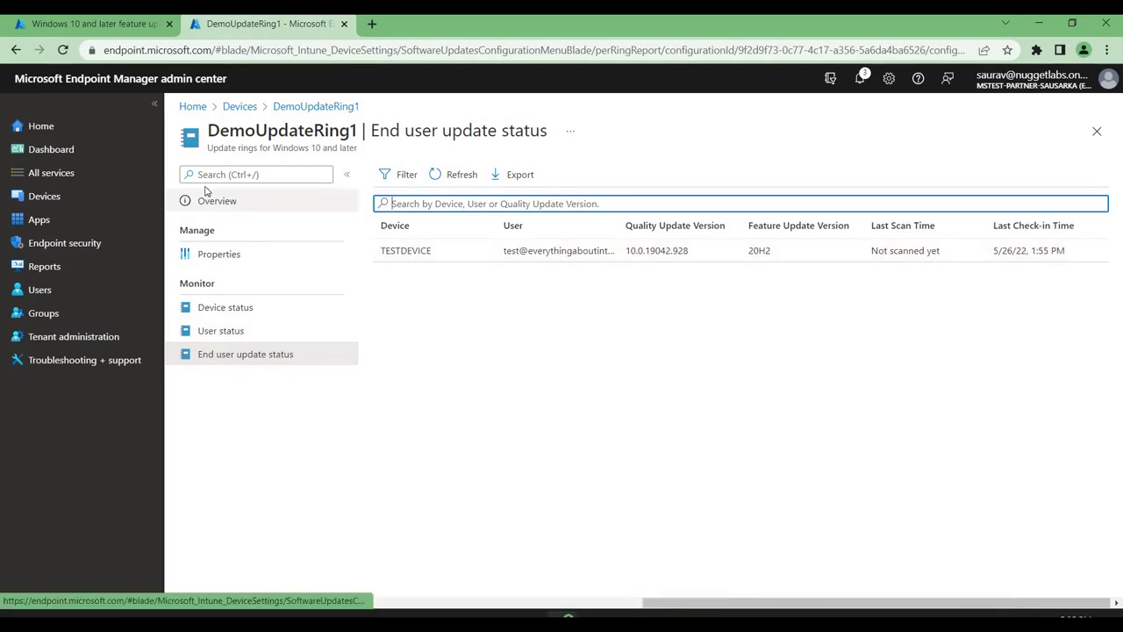
Open the Windows updates report and refresh the feature and expedited quality update summaries
click(49, 273)
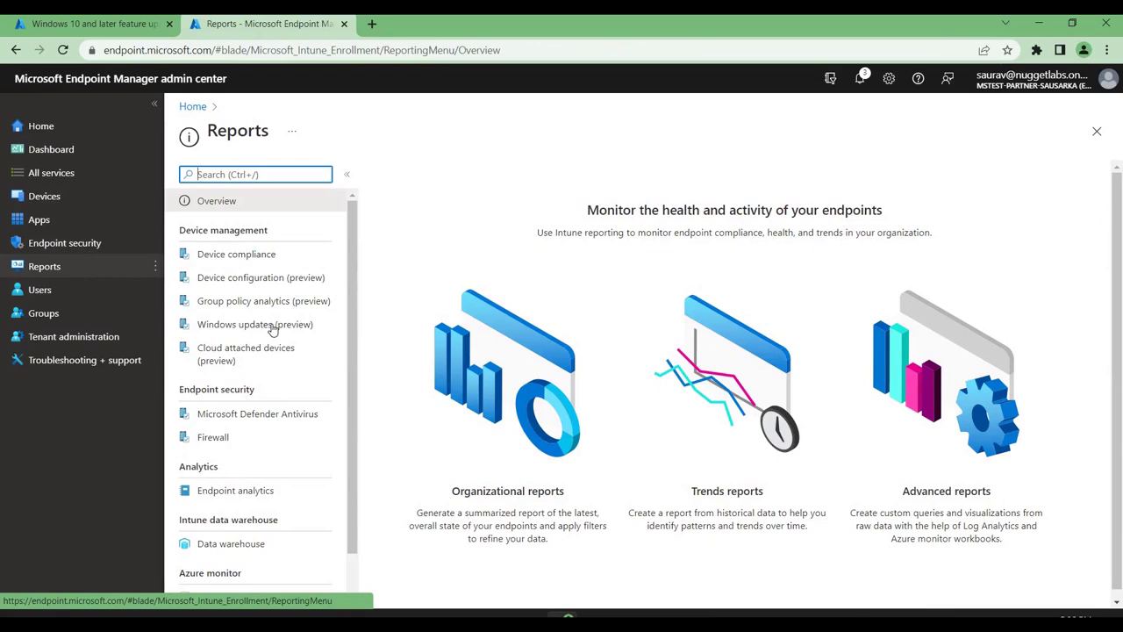
click(267, 330)
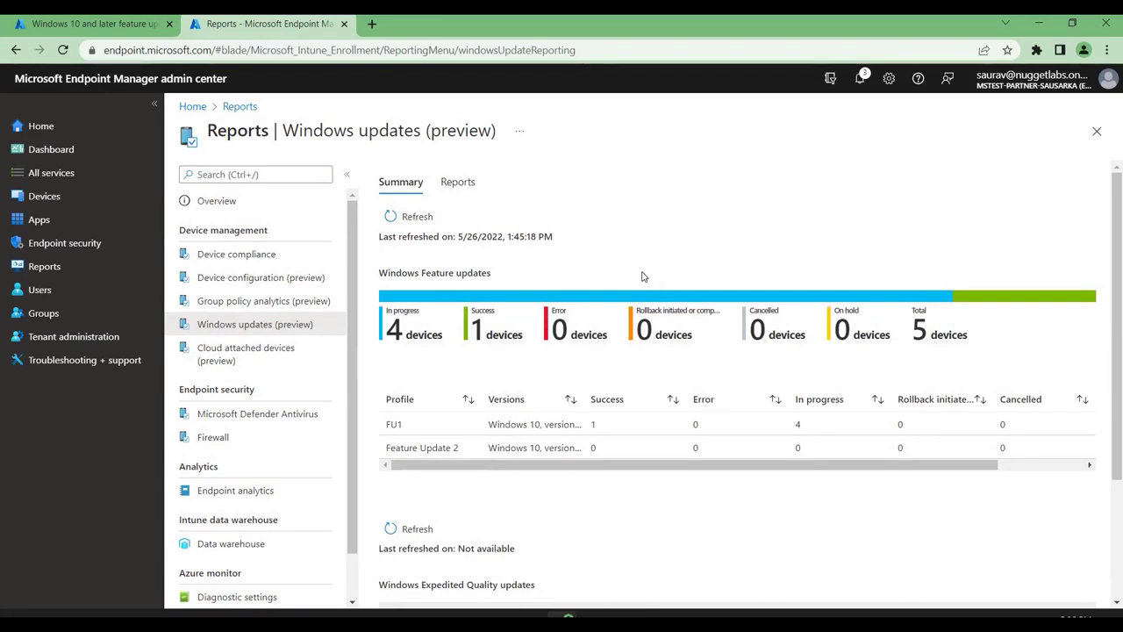
click(415, 221)
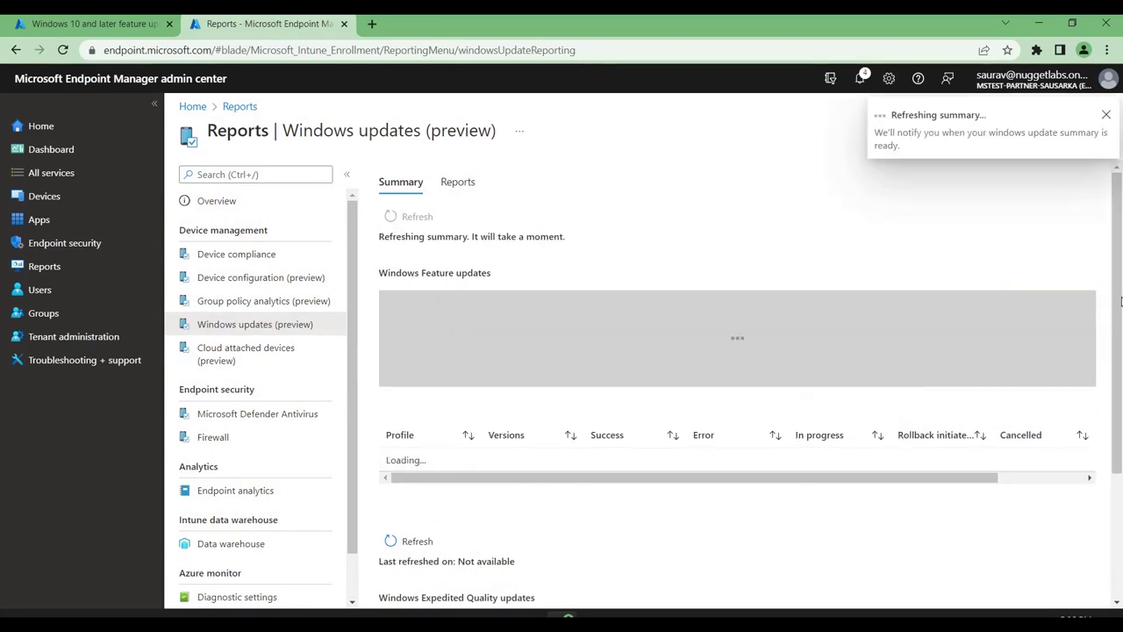
scroll(948, 378, down, 2)
click(413, 358)
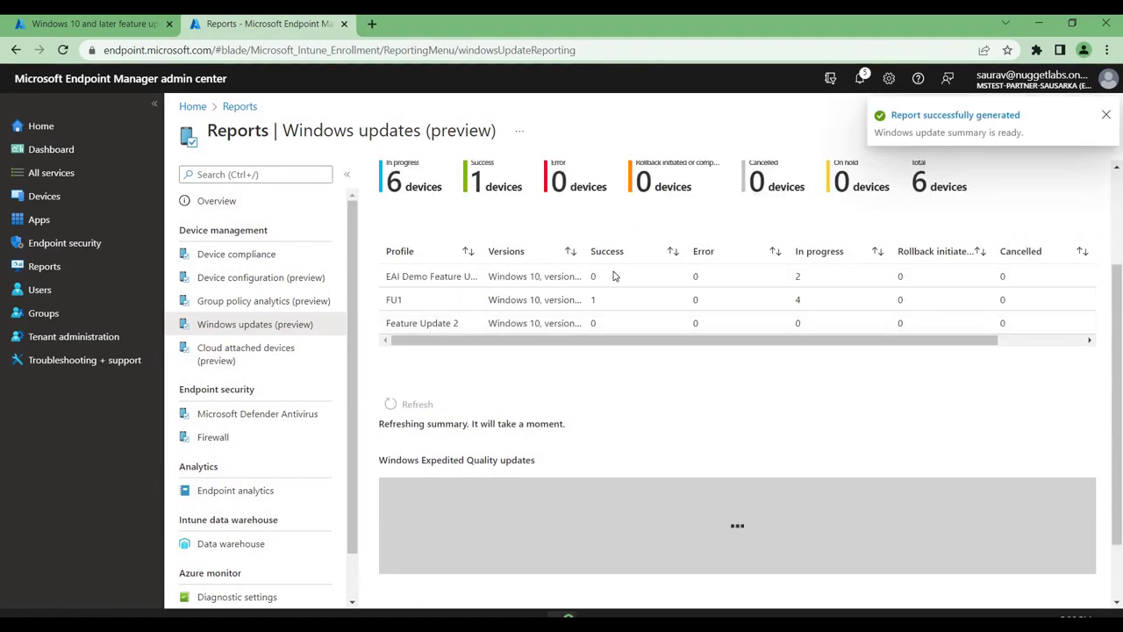
Review the summary counts, widening the Versions column, then list the available update reports
scroll(1118, 327, up, 2)
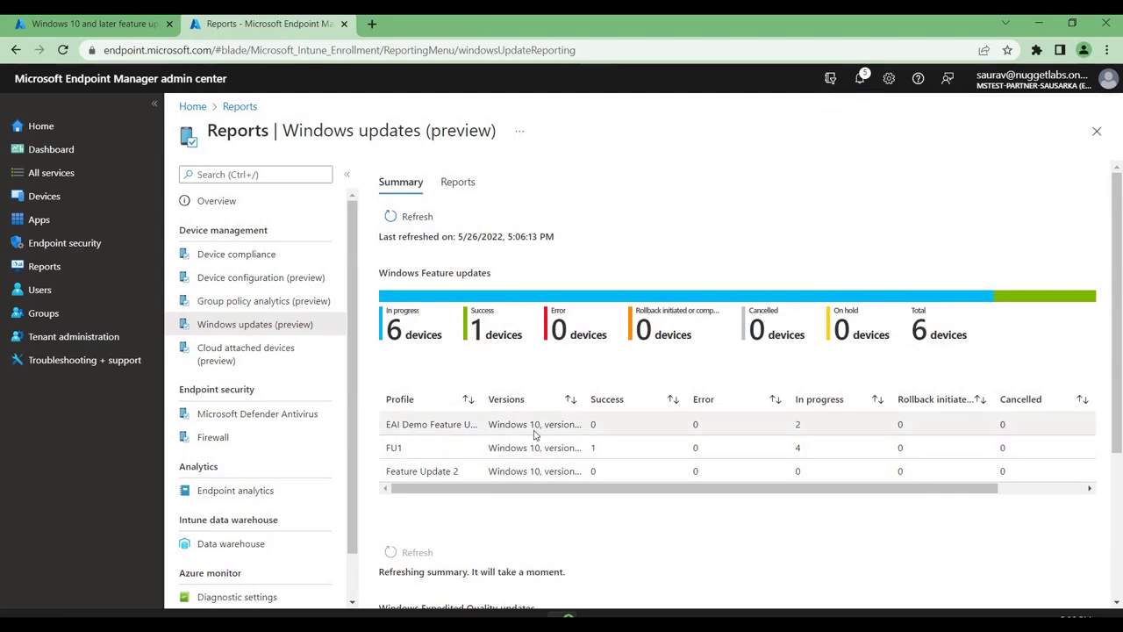
drag(638, 399, 638, 399)
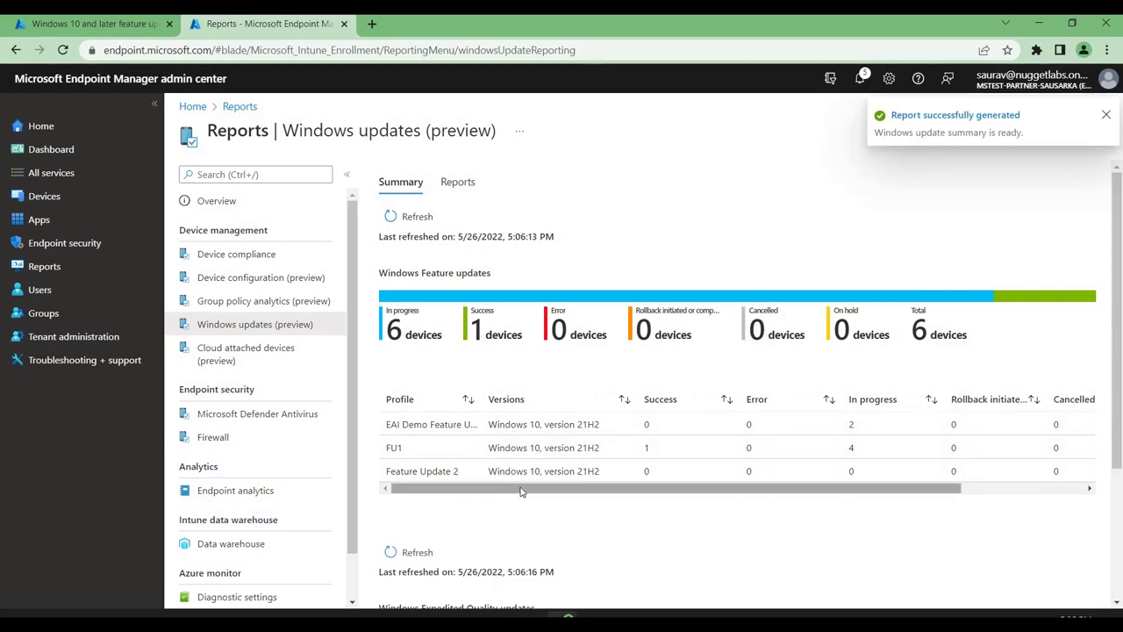
drag(449, 424, 720, 427)
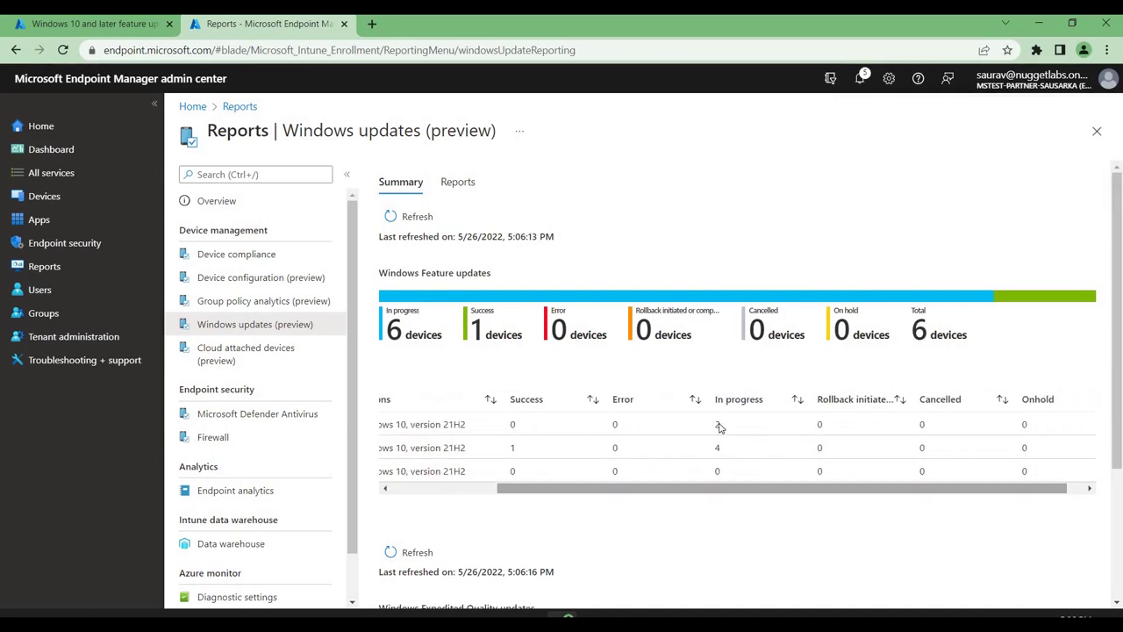
double_click(717, 426)
drag(708, 491, 793, 497)
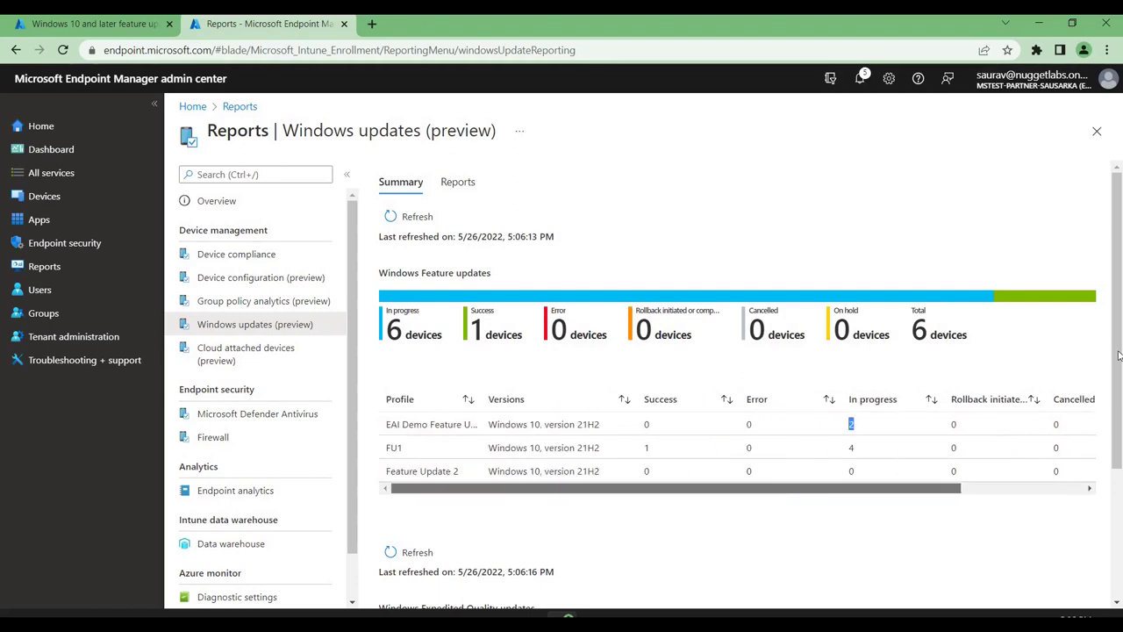
drag(1121, 357, 1119, 597)
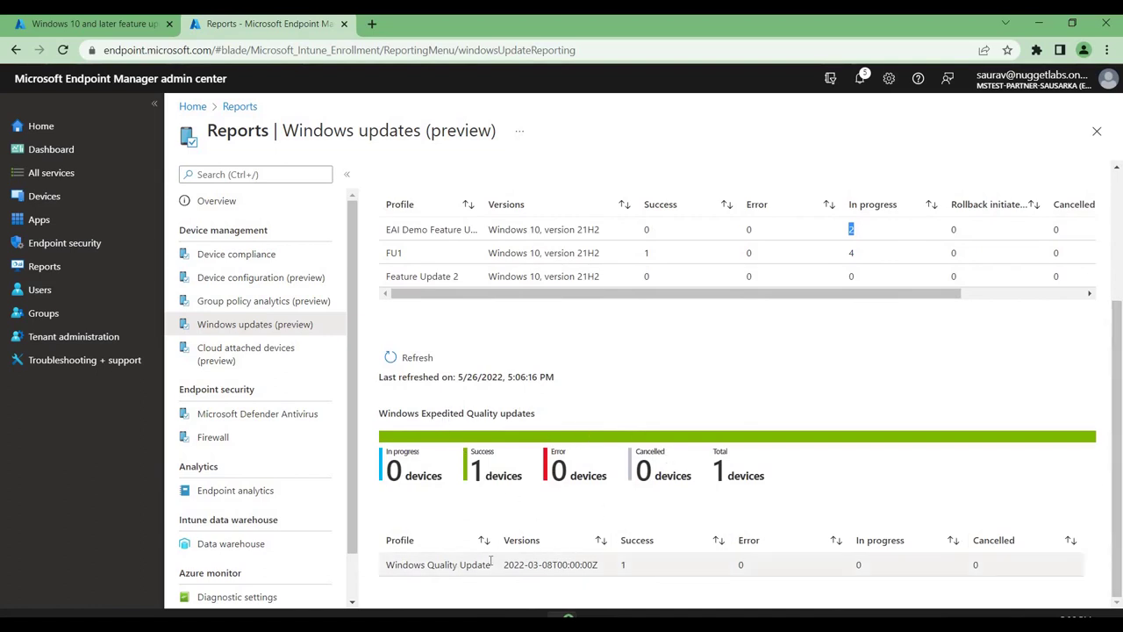
click(625, 564)
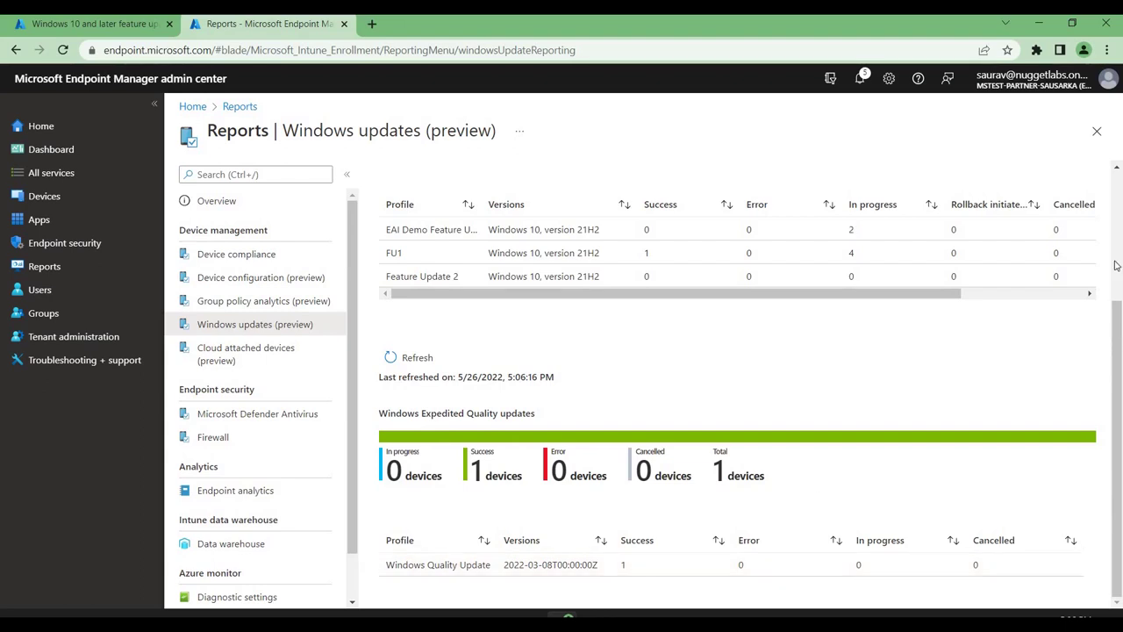
scroll(1072, 195, up, 3)
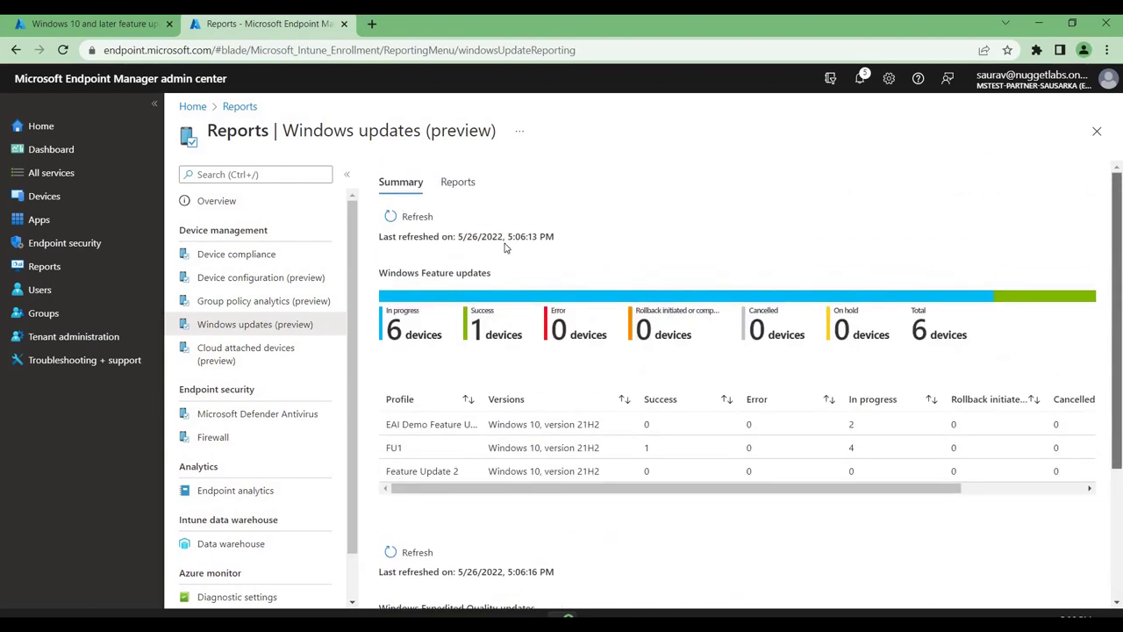
click(457, 186)
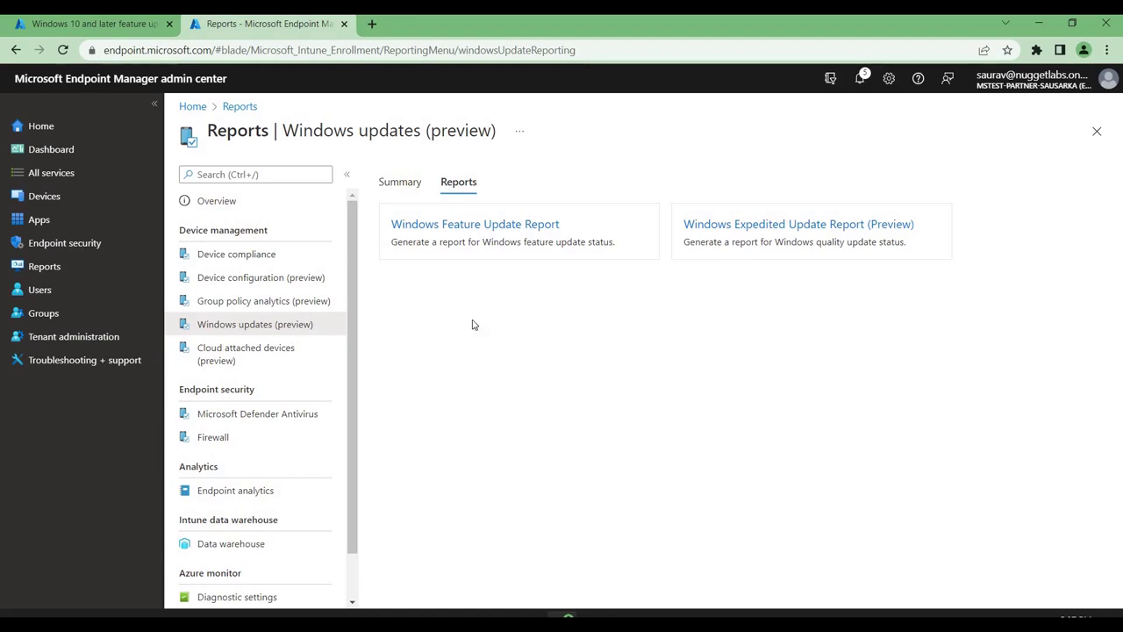
Generate the Windows Feature Update Report for the EAI Demo Feature Update policy
click(504, 241)
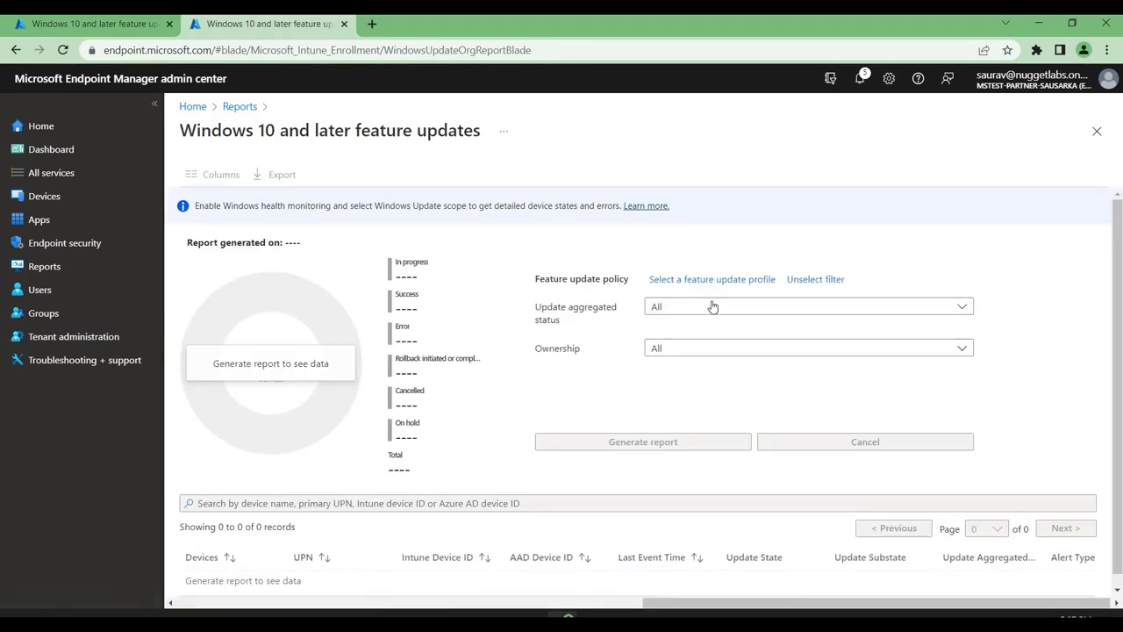
click(718, 279)
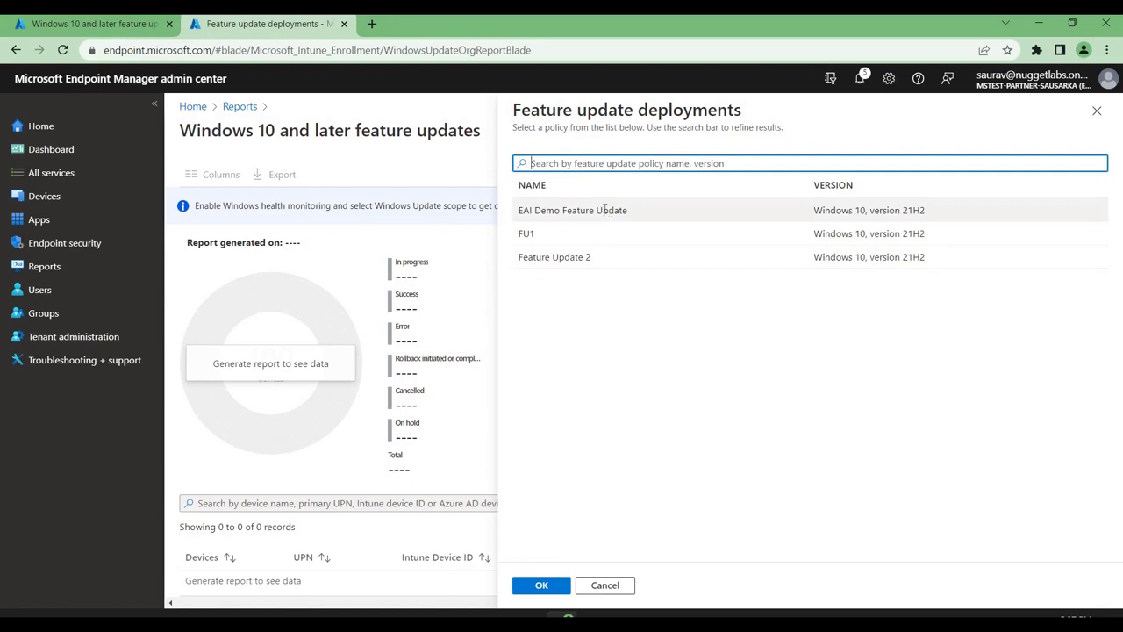
click(572, 209)
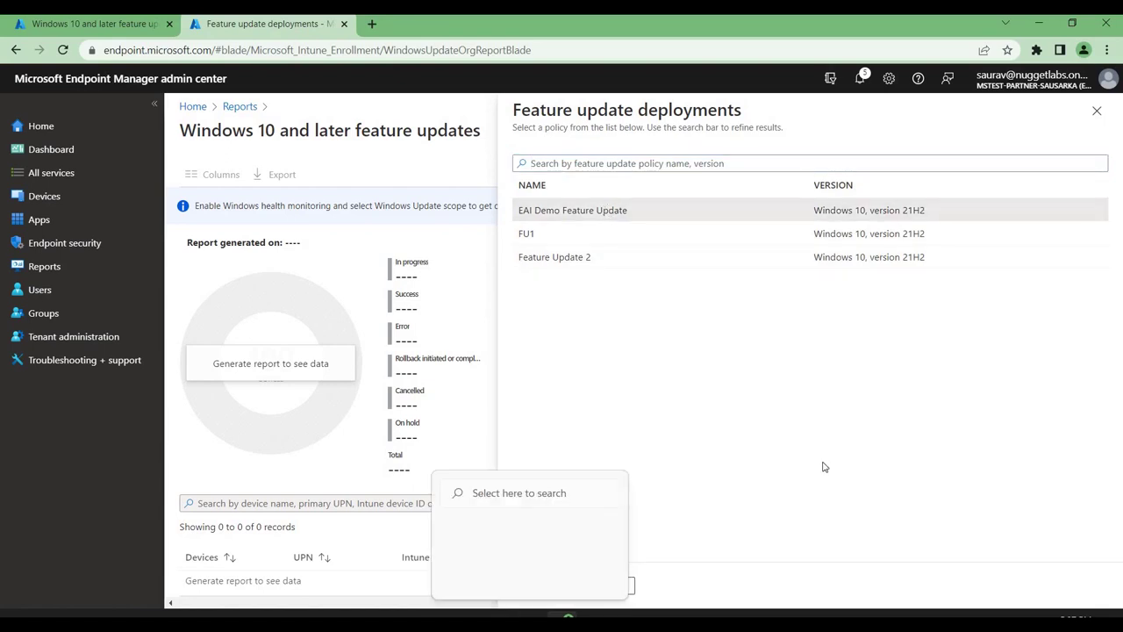
click(544, 586)
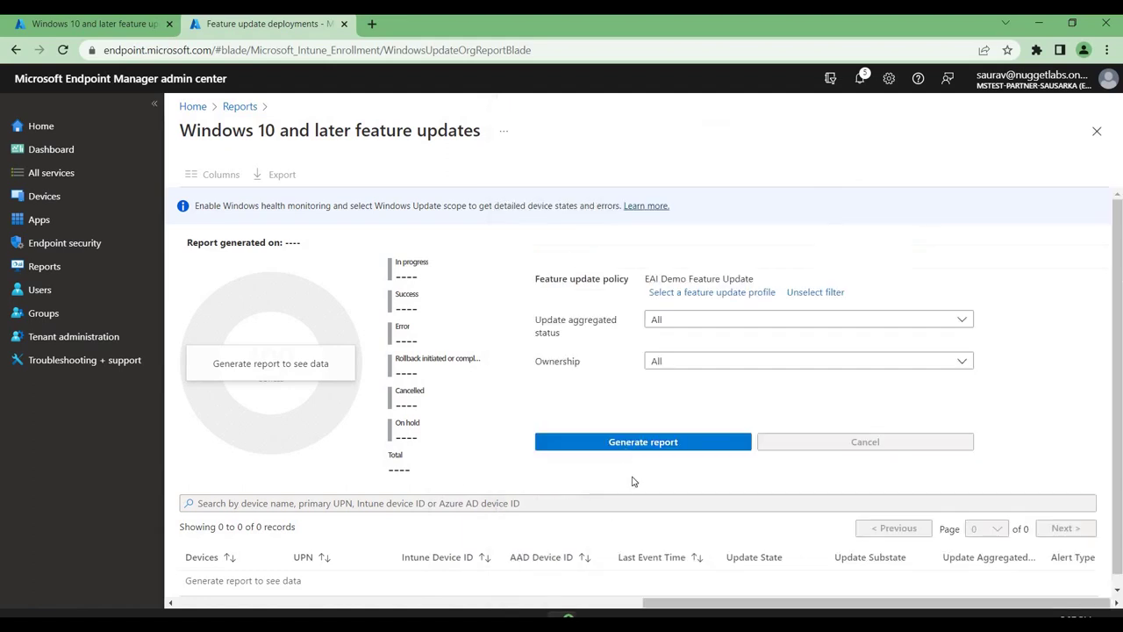
click(626, 443)
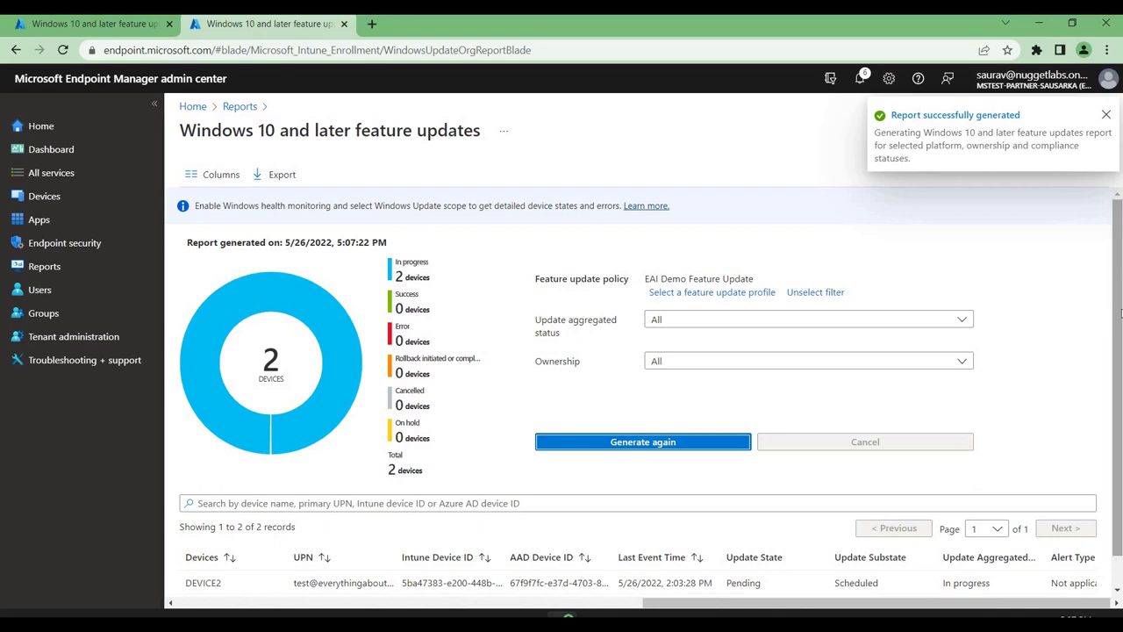
Review the report rows, highlighting TESTDEVICE's name and user principal name
scroll(1120, 316, down, 1)
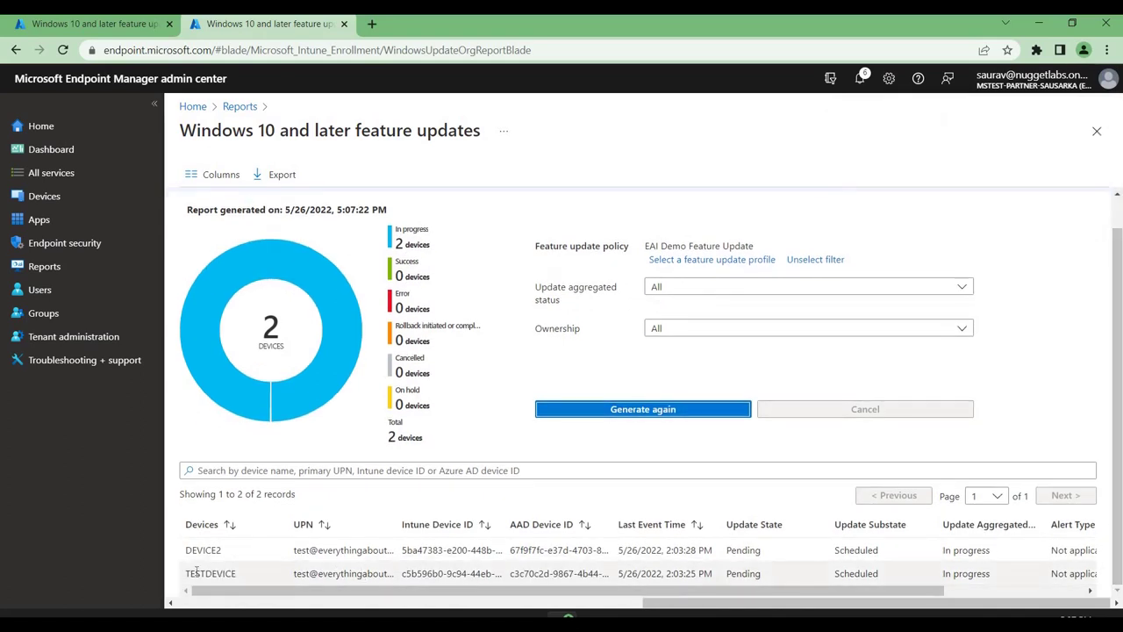
drag(185, 573, 273, 577)
drag(365, 574, 393, 575)
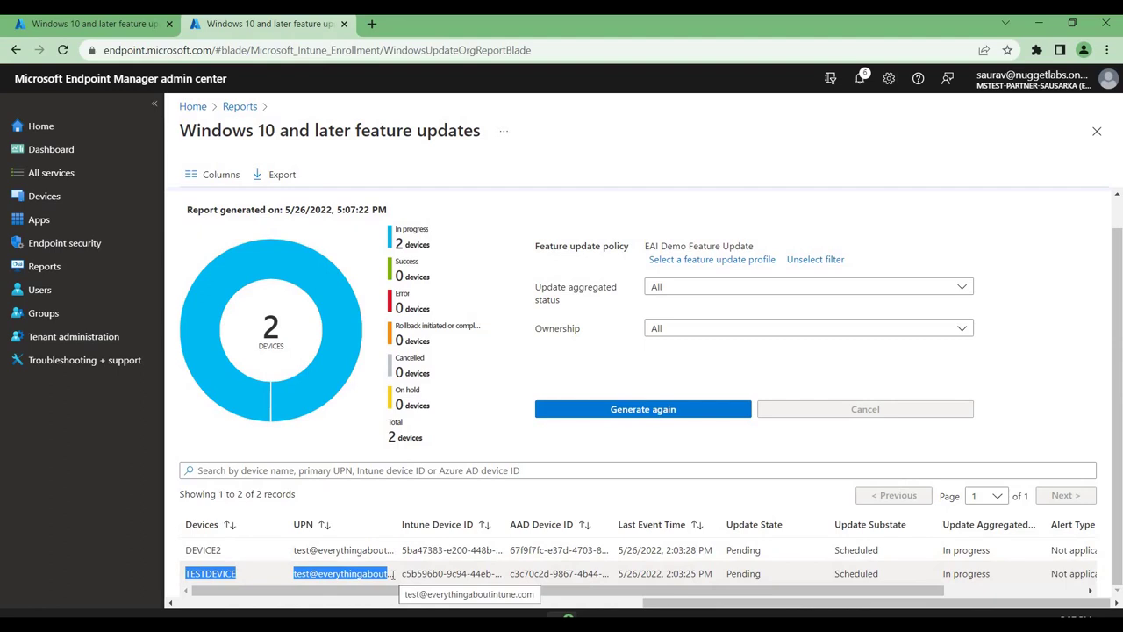
drag(387, 595, 348, 595)
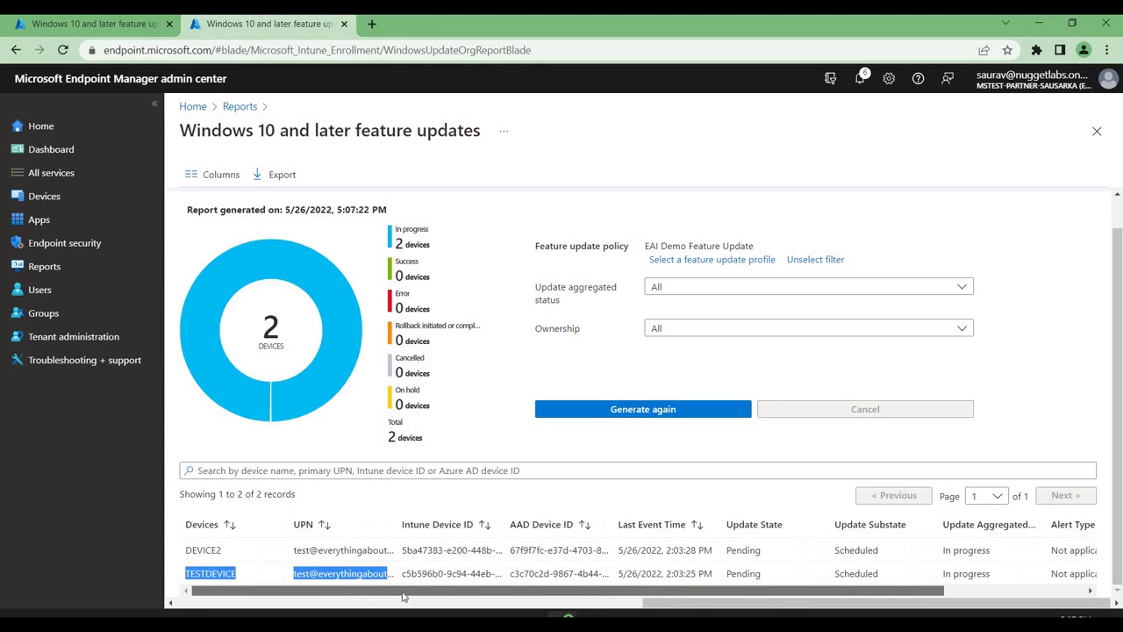
drag(474, 595, 554, 606)
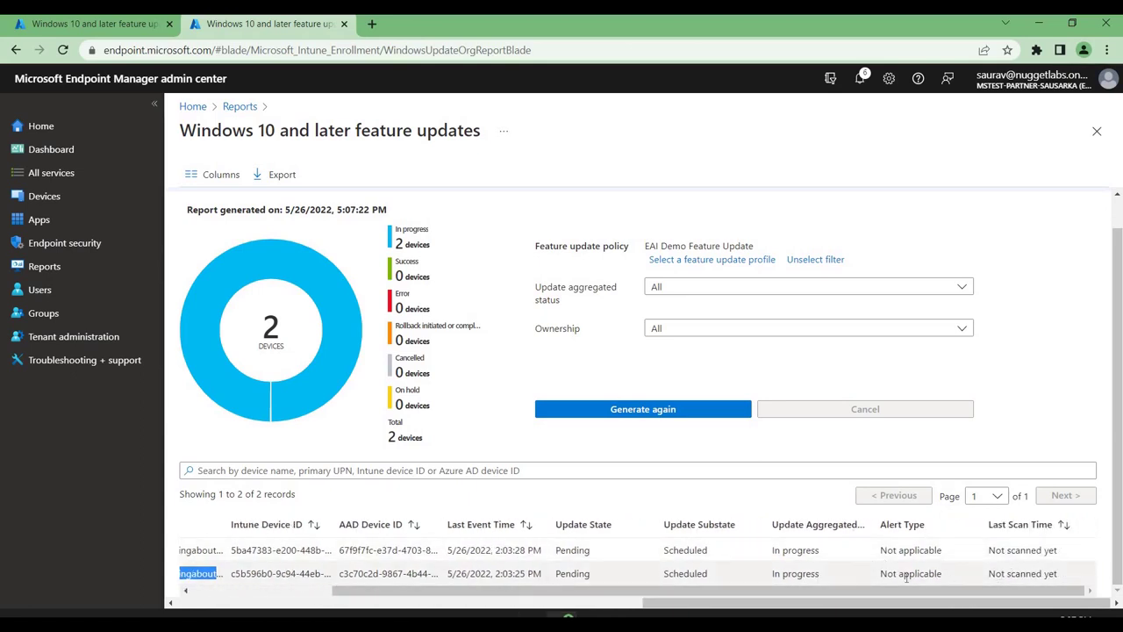
Regenerate the feature updates report for the Feature Update 2 policy
click(693, 259)
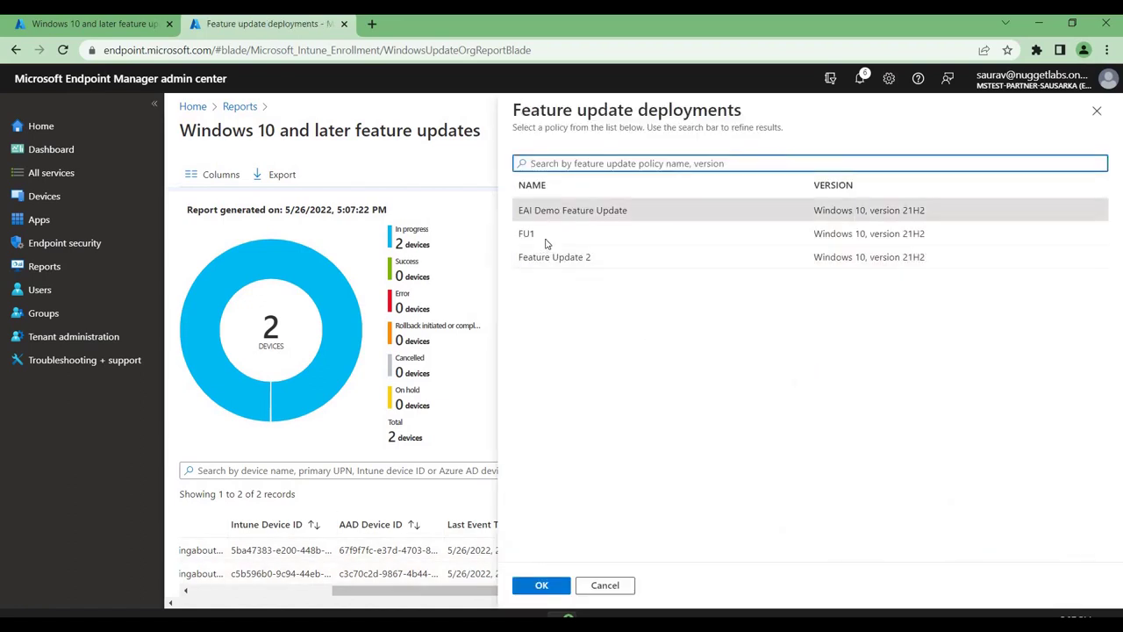
click(551, 257)
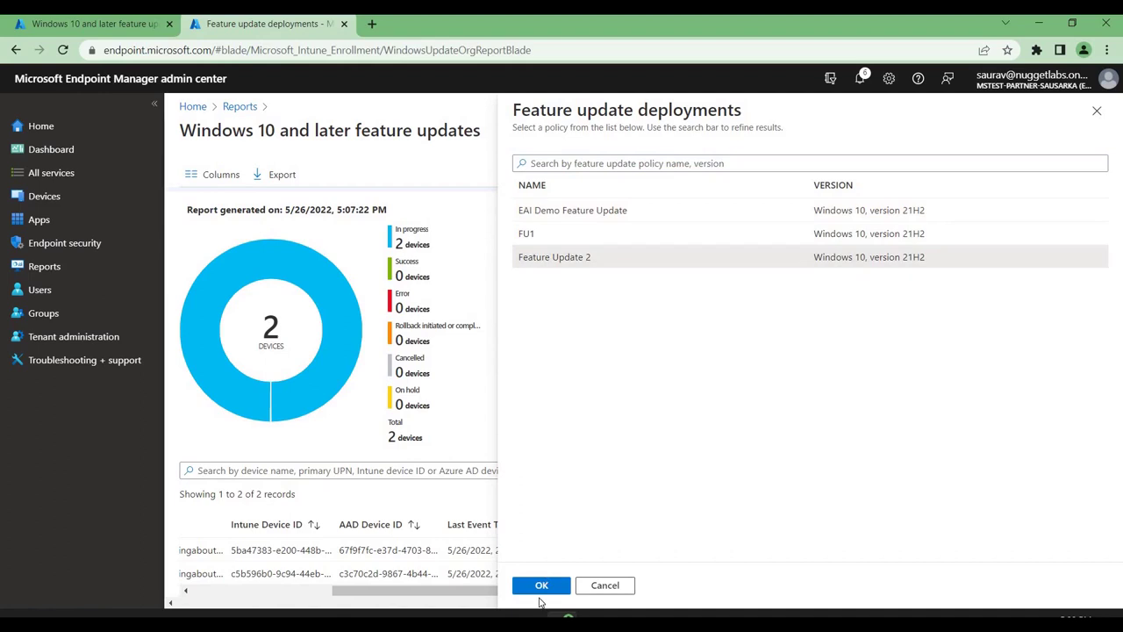
click(541, 587)
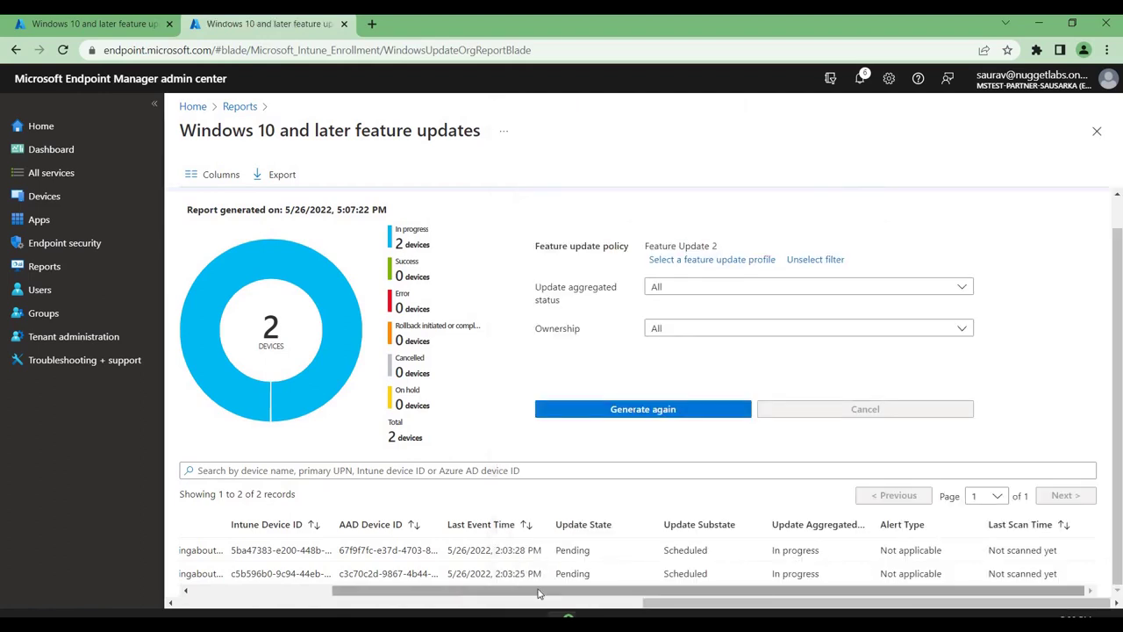
click(665, 409)
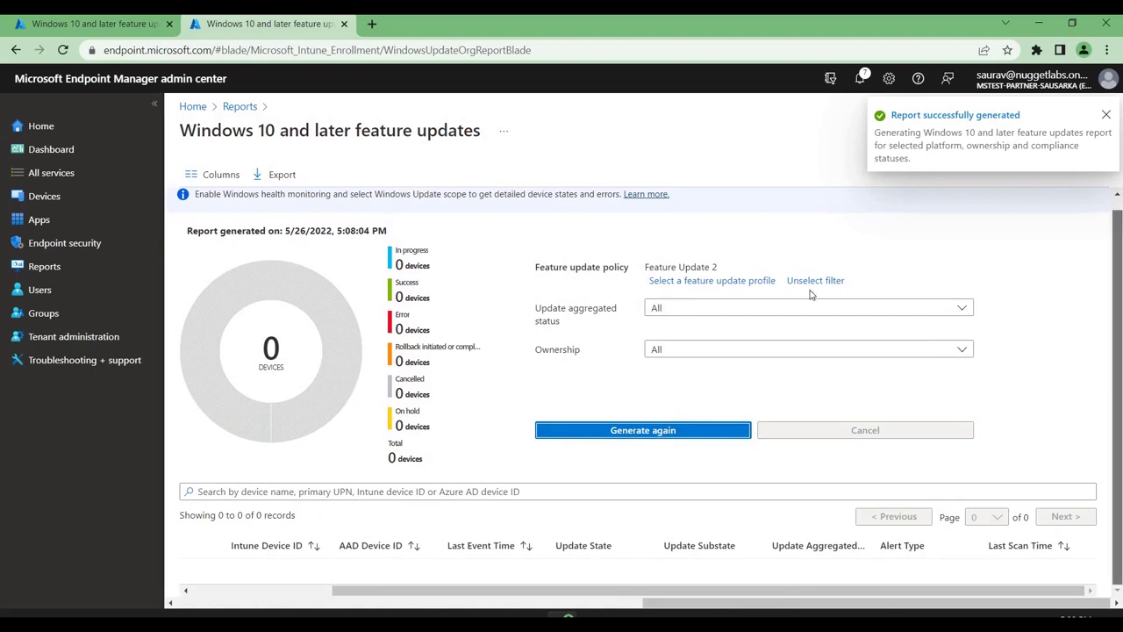
Regenerate the feature updates report for the FU1 policy
click(712, 281)
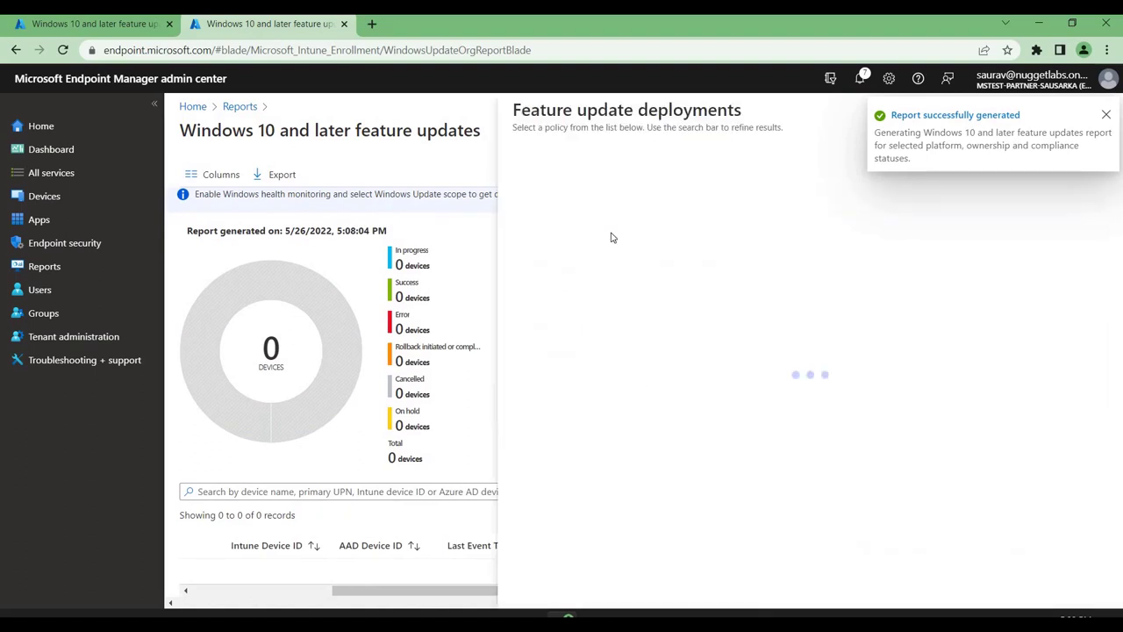
click(544, 233)
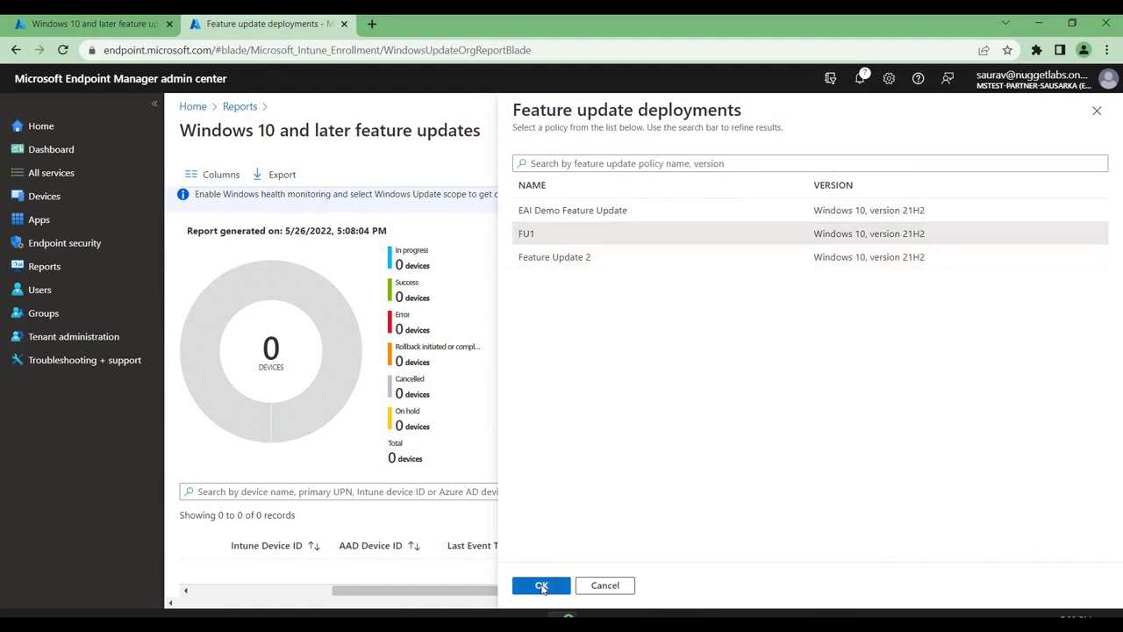
click(541, 586)
click(614, 431)
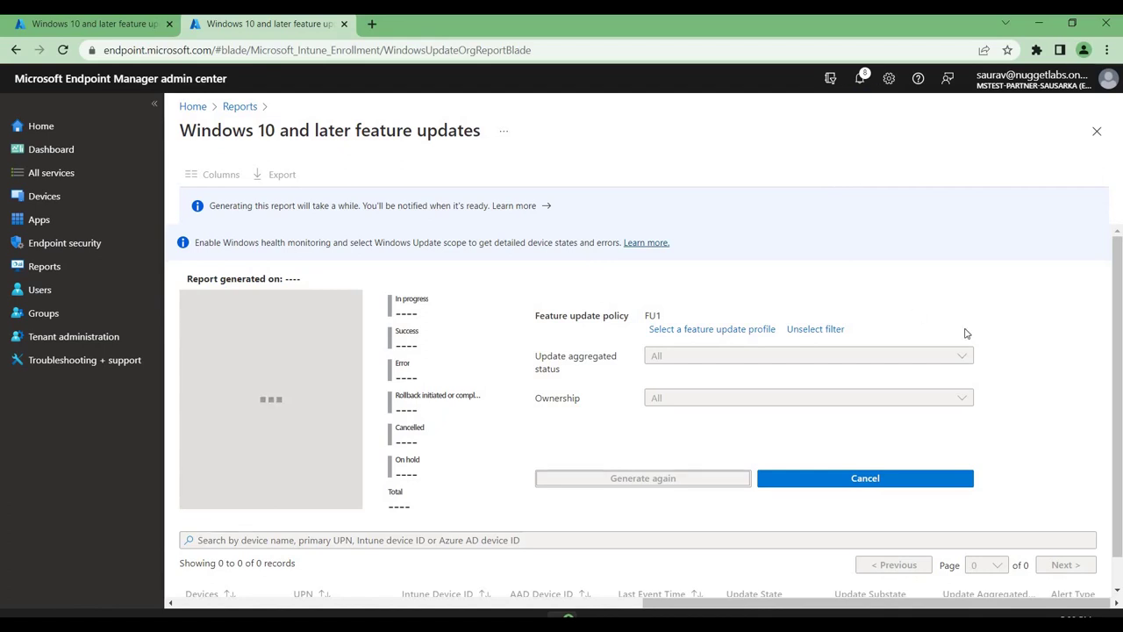
Review FU1's device rows: DEVICE2 Offering / Offer ready, and VM2's installed status
scroll(1121, 342, down, 1)
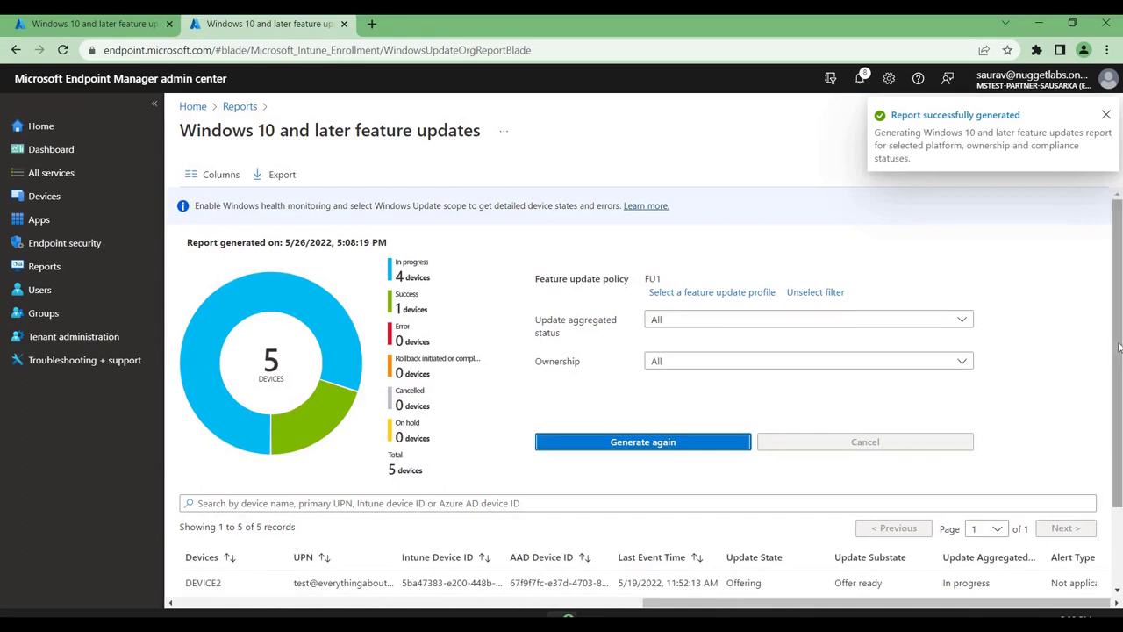
scroll(1121, 392, down, 2)
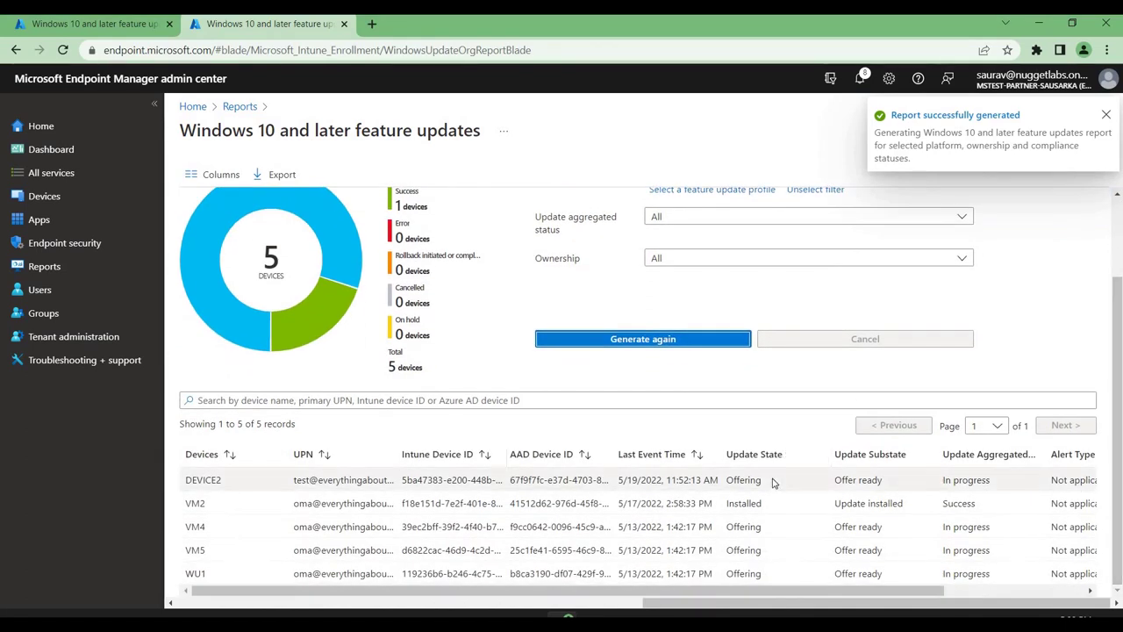
drag(762, 481, 718, 479)
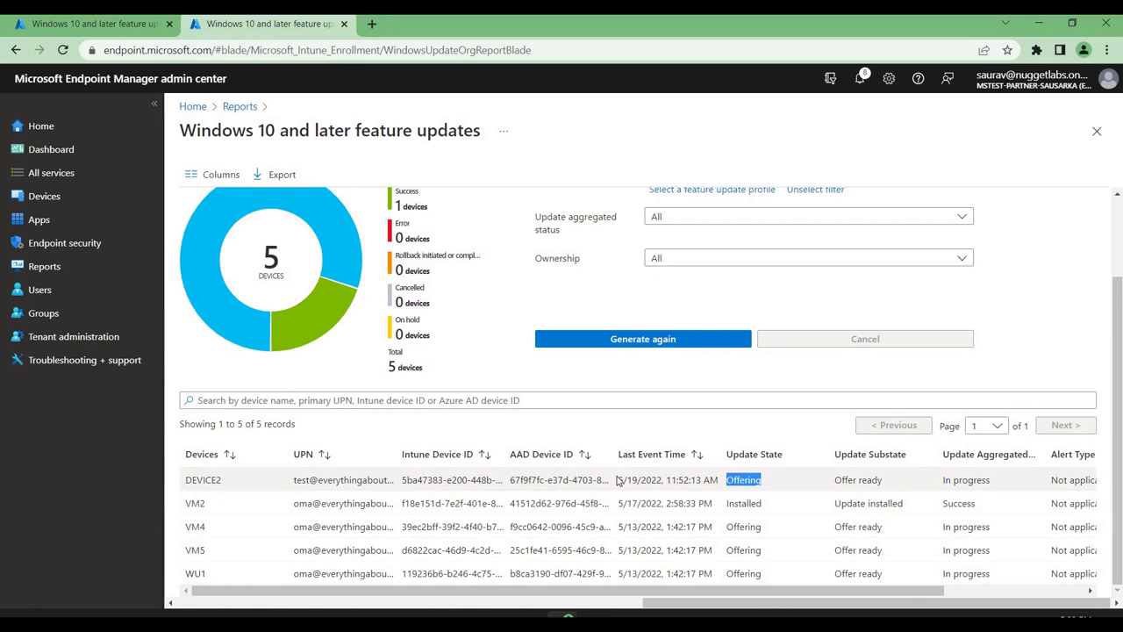
drag(882, 480, 838, 481)
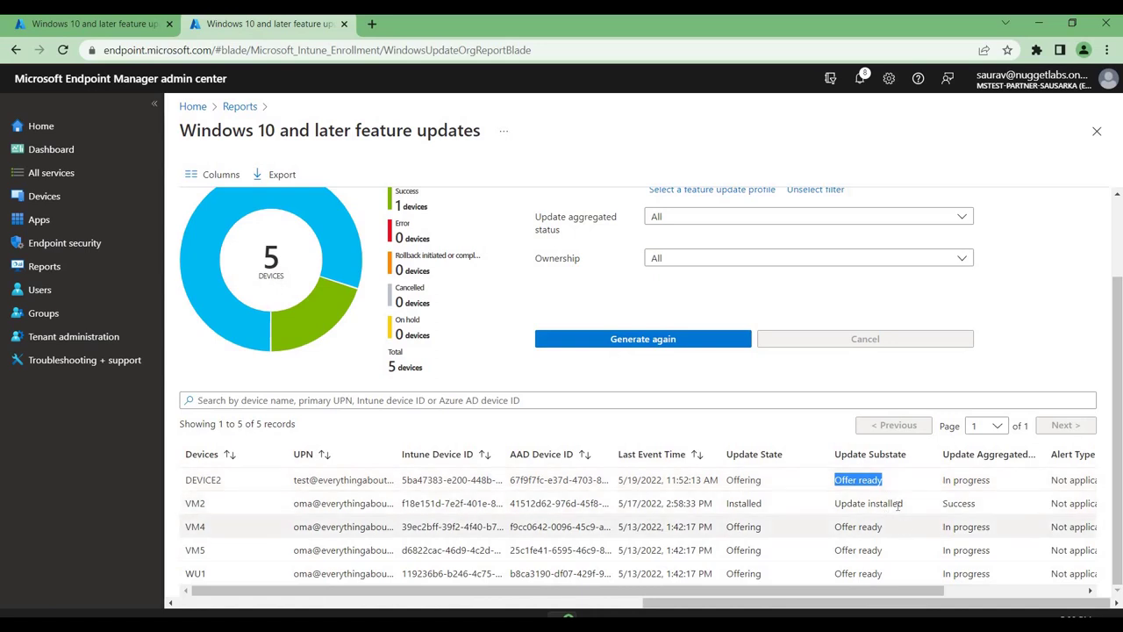
drag(902, 504, 326, 497)
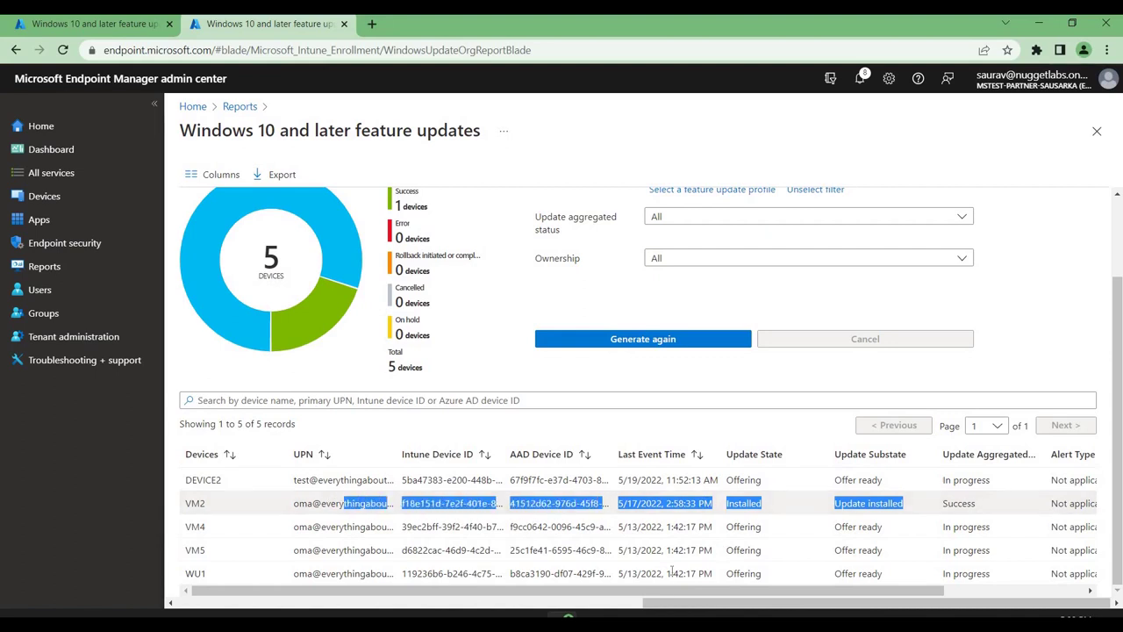
drag(807, 593, 863, 596)
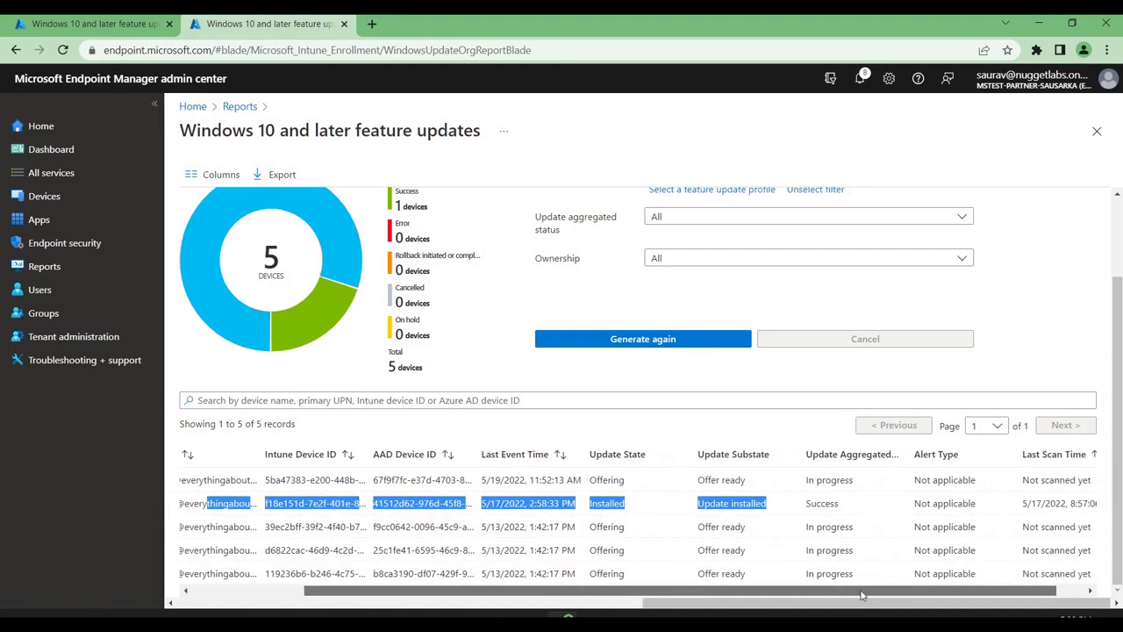
scroll(604, 579, left, 4)
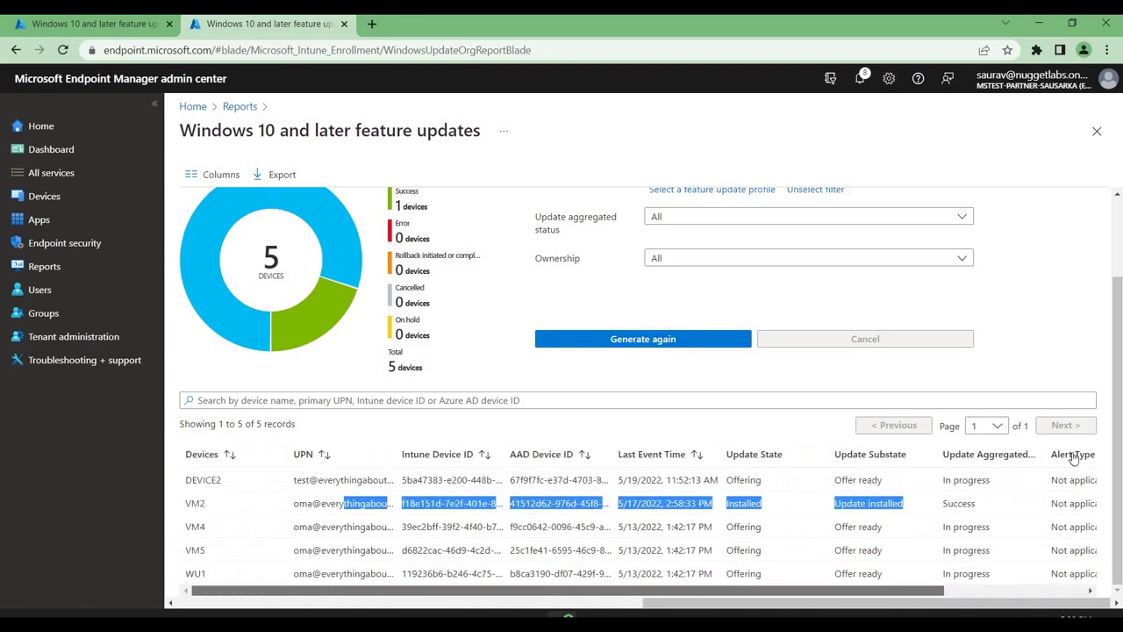
drag(1116, 421, 1116, 391)
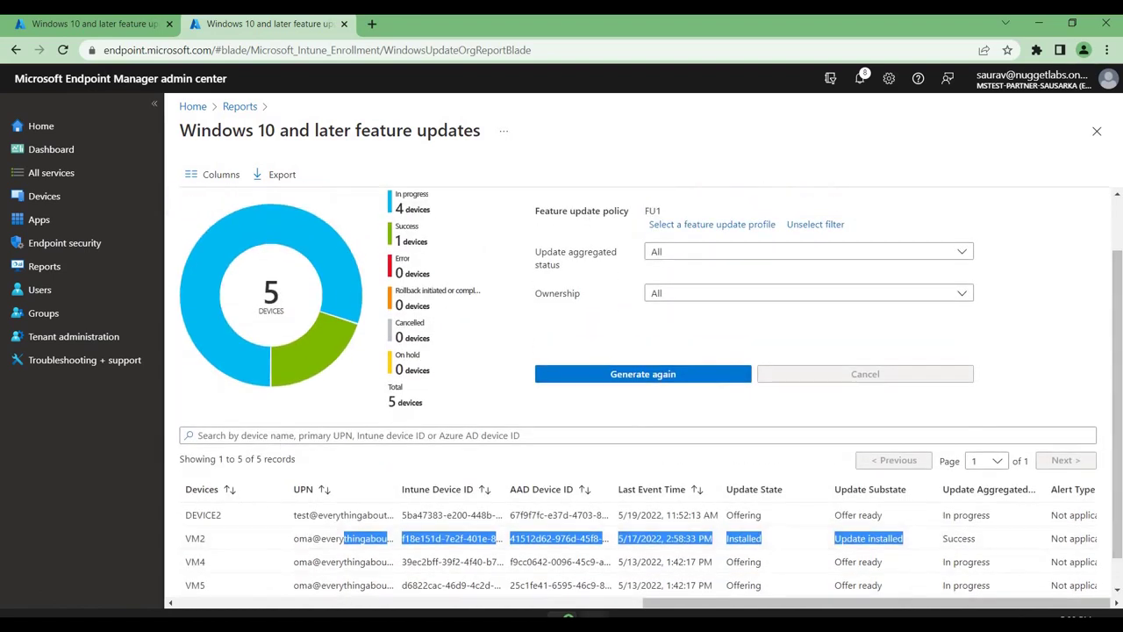
key(alt+Tab)
Advance the PowerPoint deck to slide 192 with the Update Compliance setup steps
key(Down)
key(Down)
key(Down)
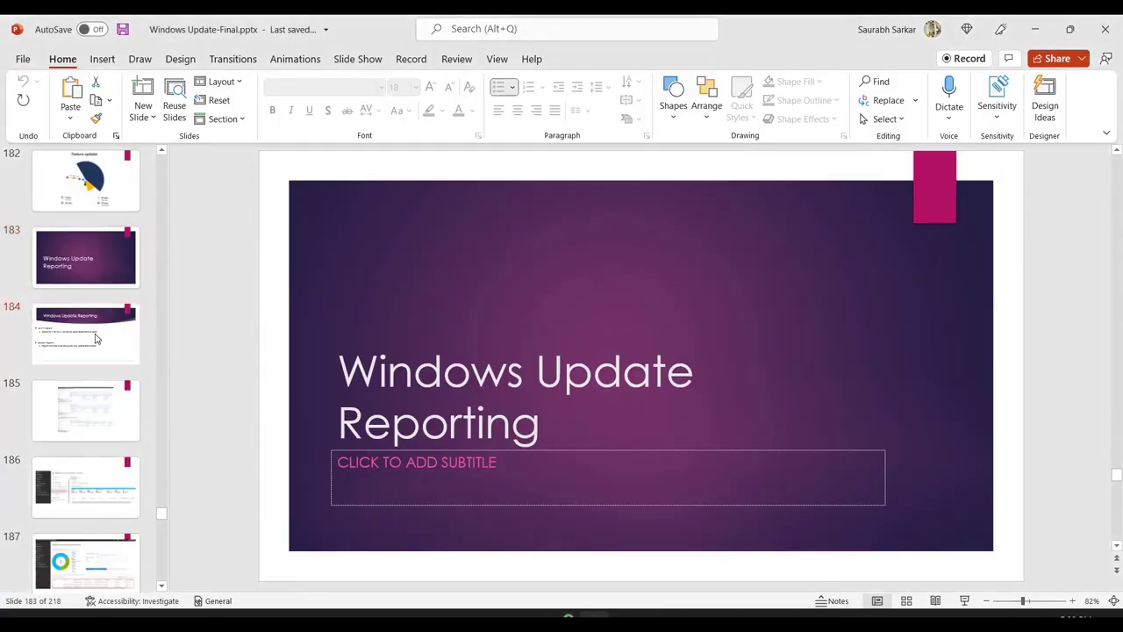
key(Down)
key(Down)
key(Down)
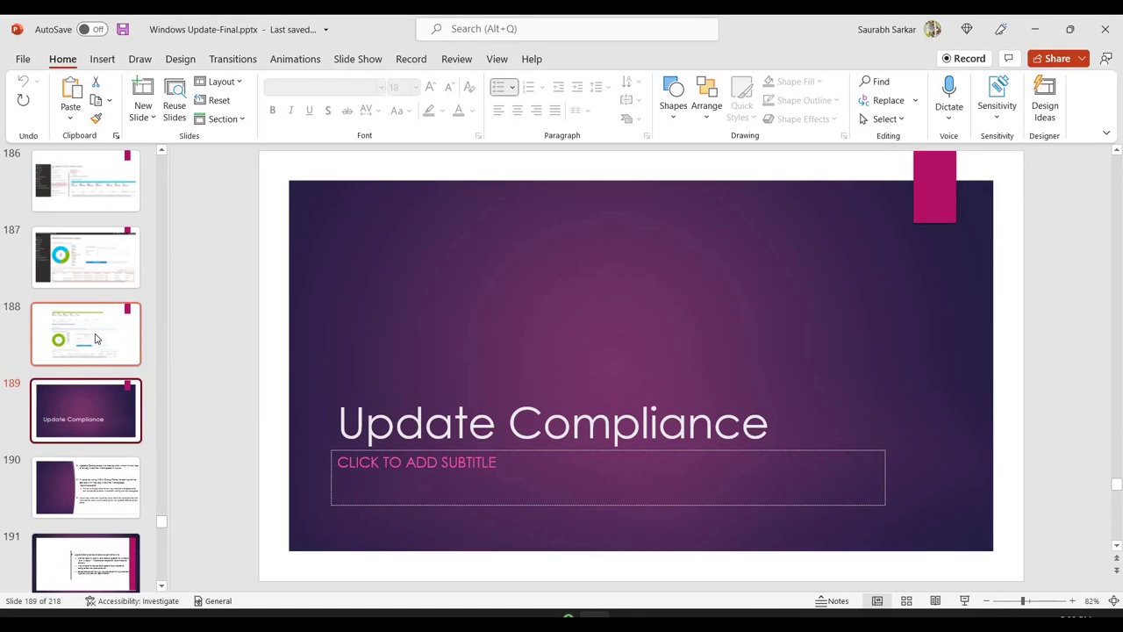
key(Down)
key(Down)
key(Down)
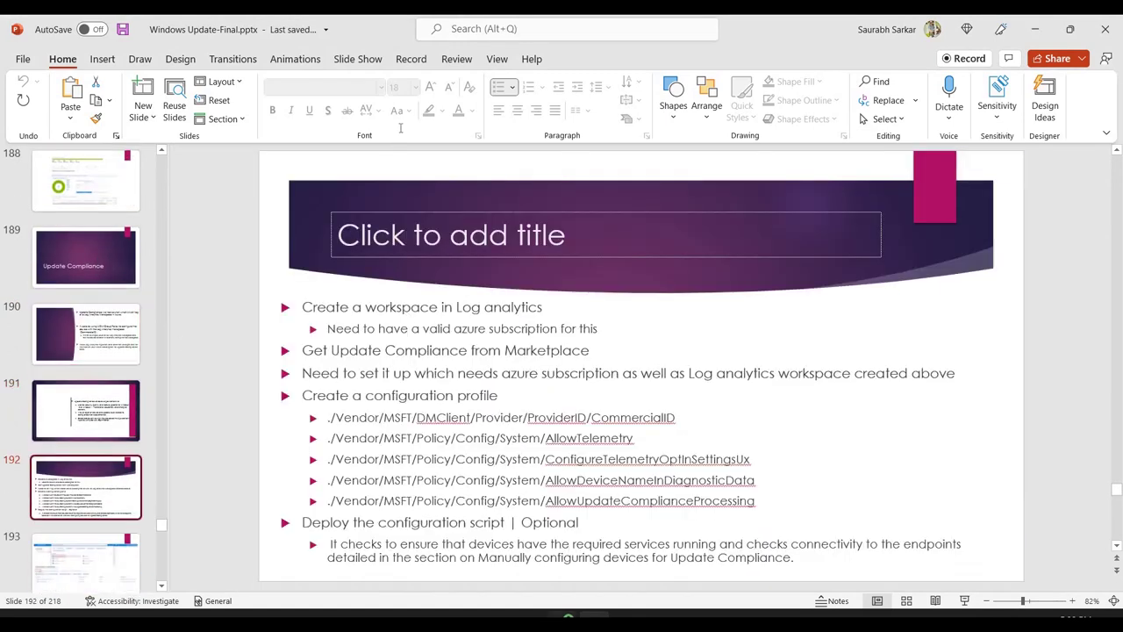
key(alt+Tab)
Load the Azure portal in a new browser tab and advance the deck to slide 193
click(372, 25)
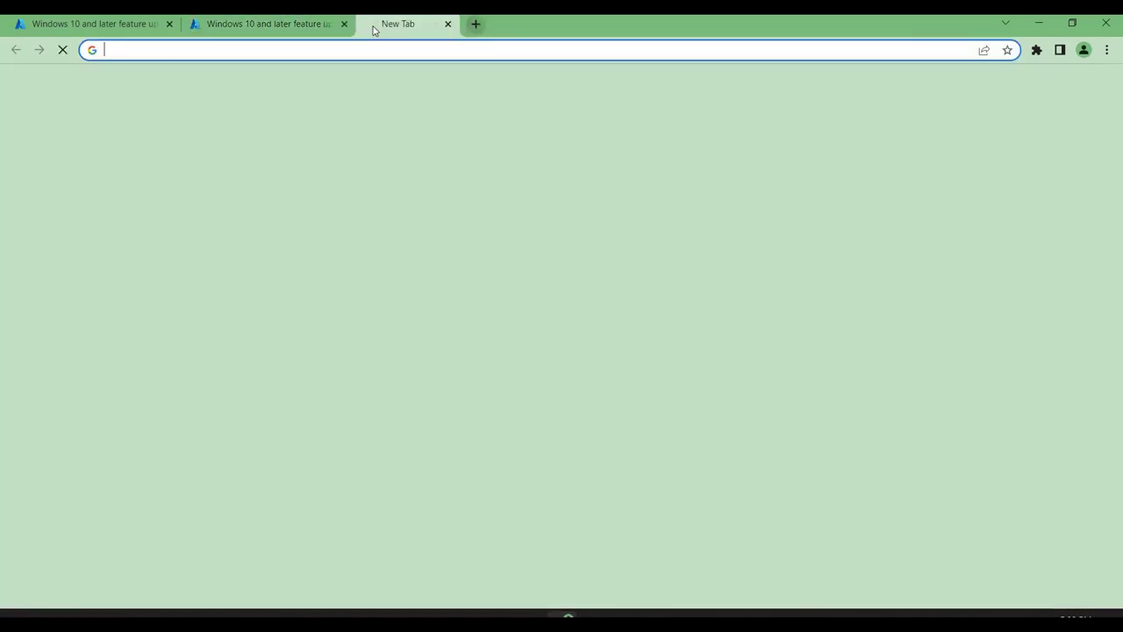
text(por)
key(Return)
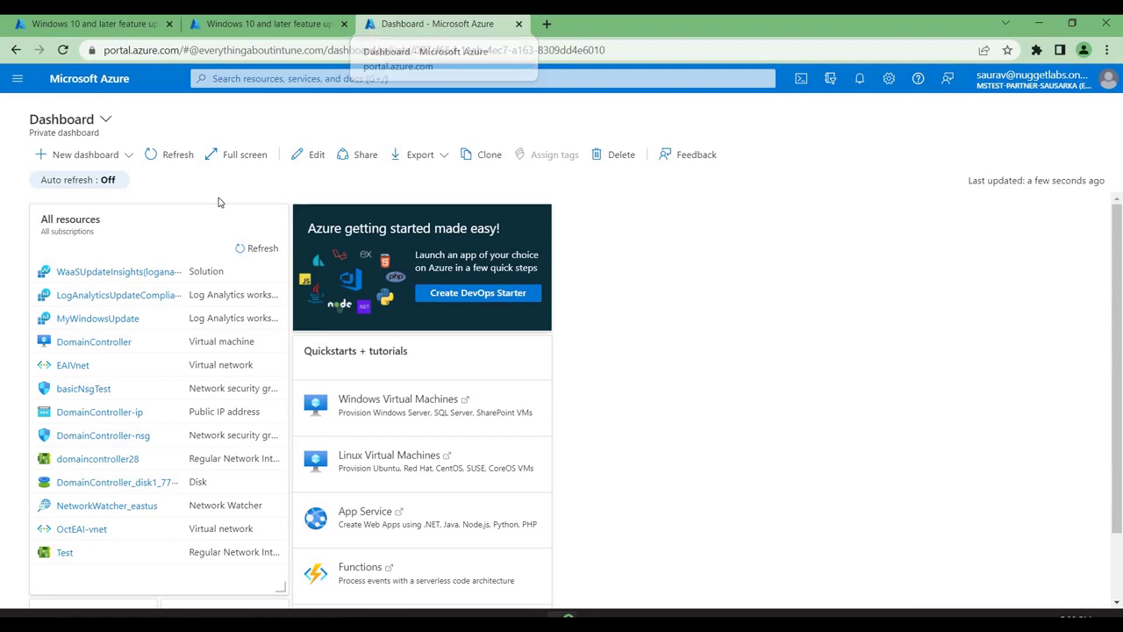
key(alt+Tab)
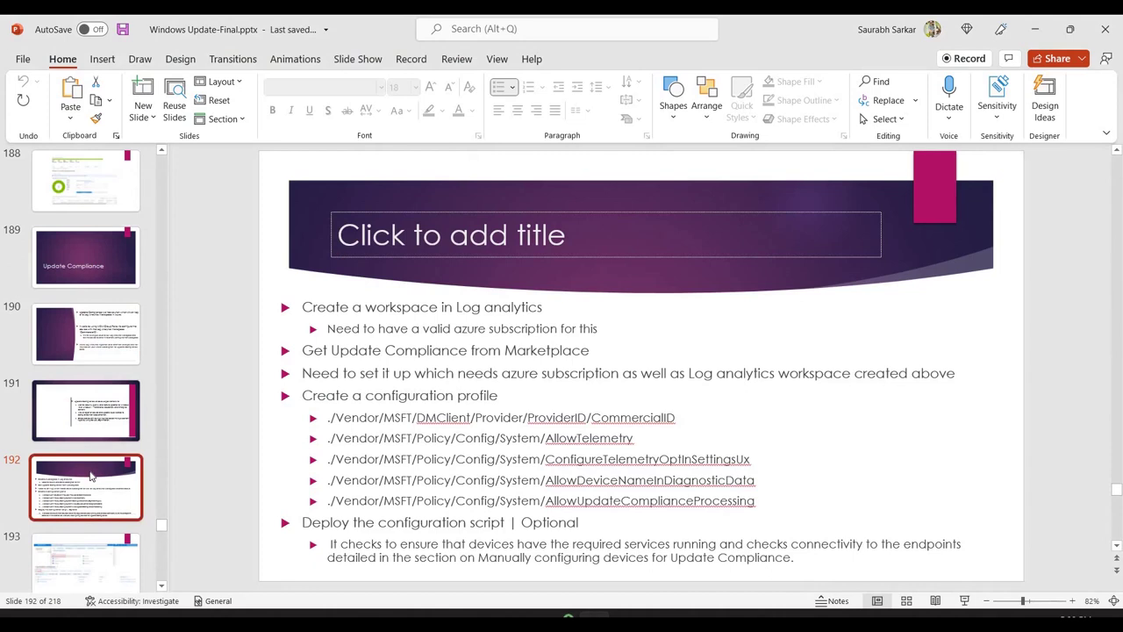
key(Down)
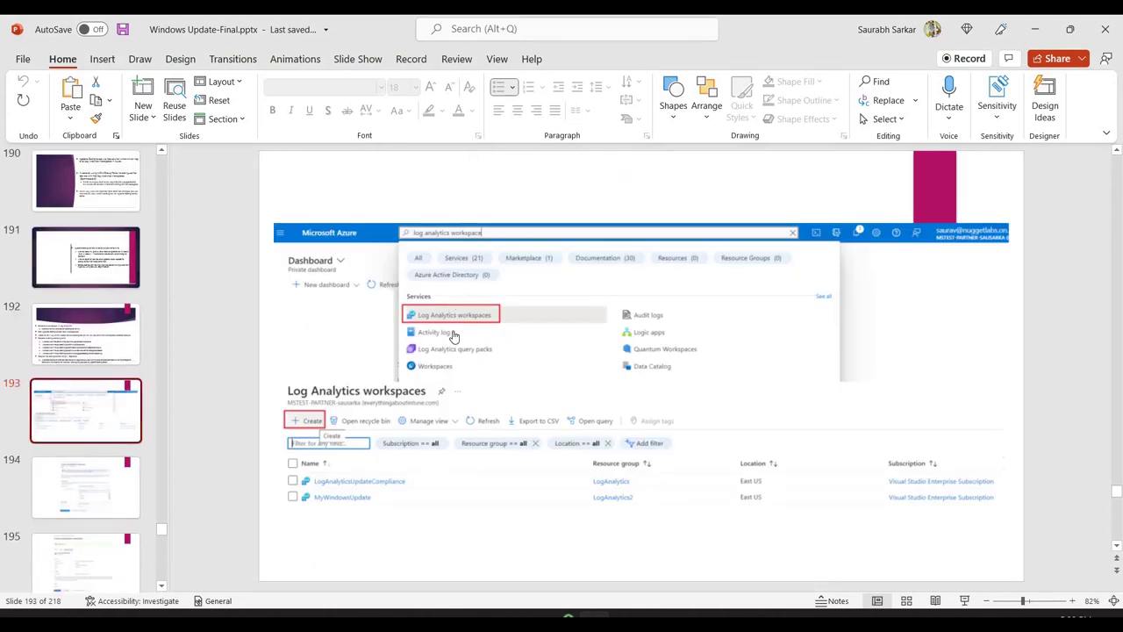
key(alt+Tab)
Search 'log ana' and start creating a new Log Analytics workspace
click(404, 80)
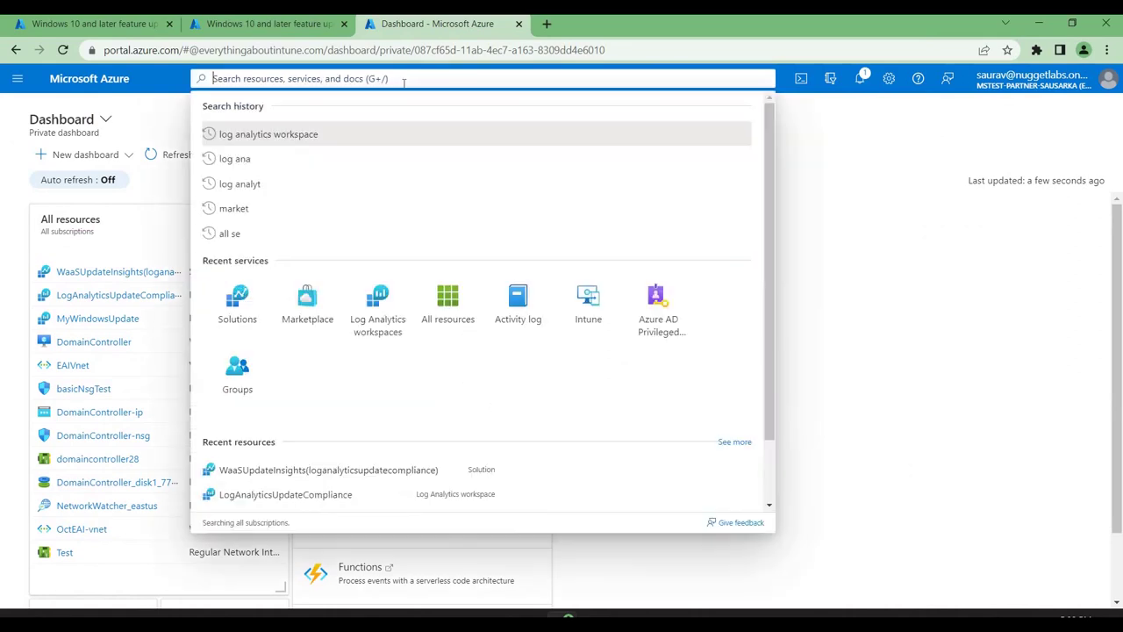
text(log ana)
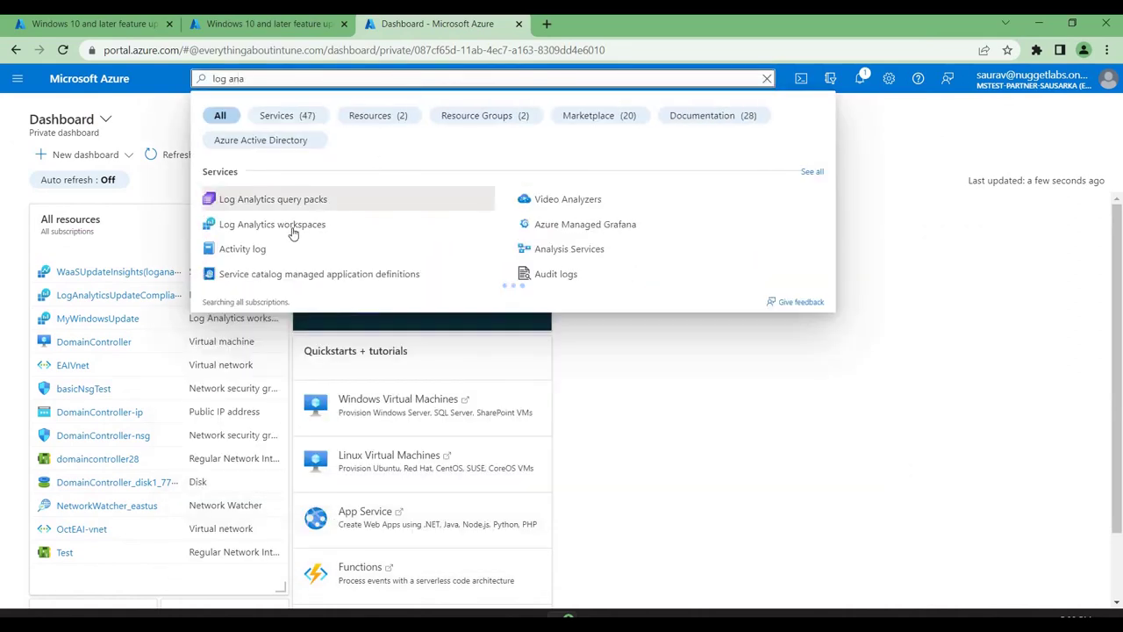
click(294, 225)
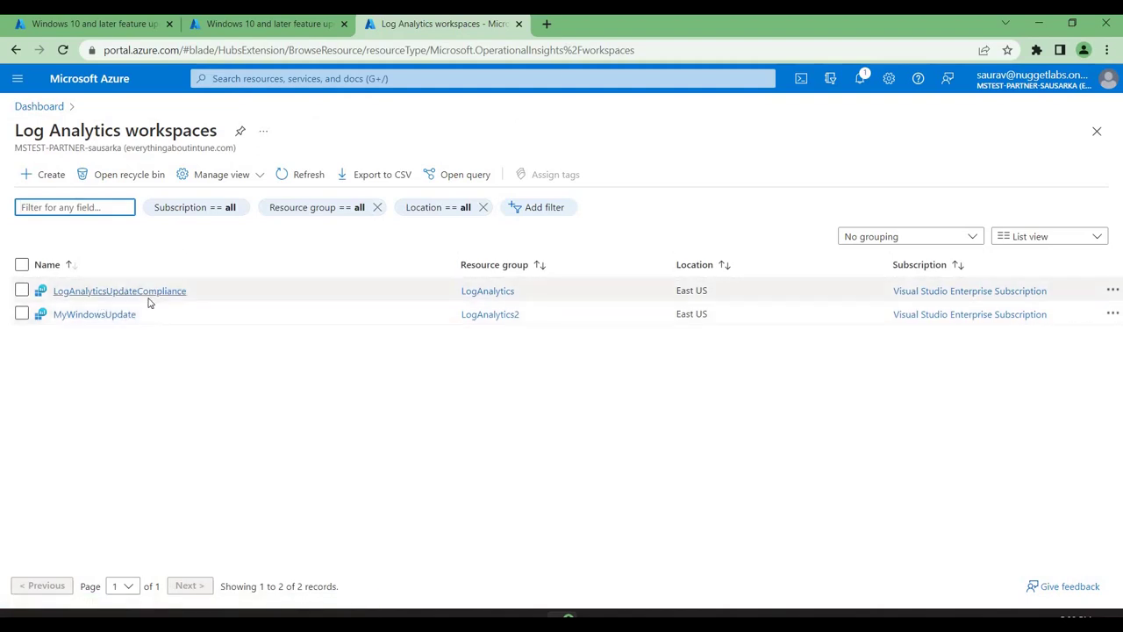
click(53, 177)
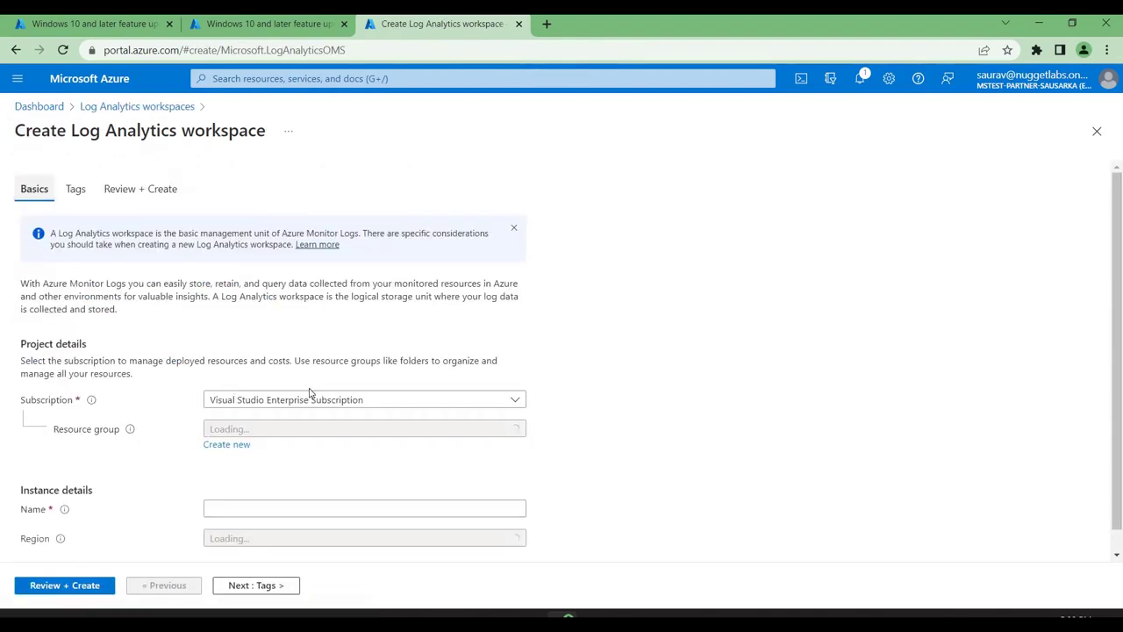
Review the form's subscription, resource group and name fields, then close it without creating anything
click(355, 402)
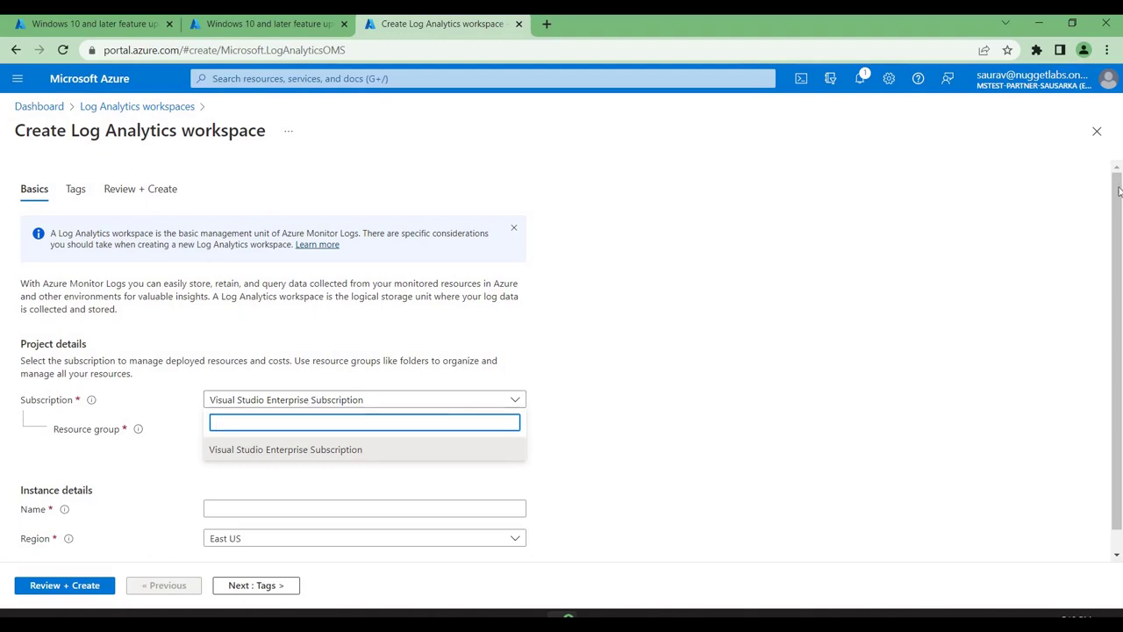
scroll(1121, 265, down, 1)
click(363, 409)
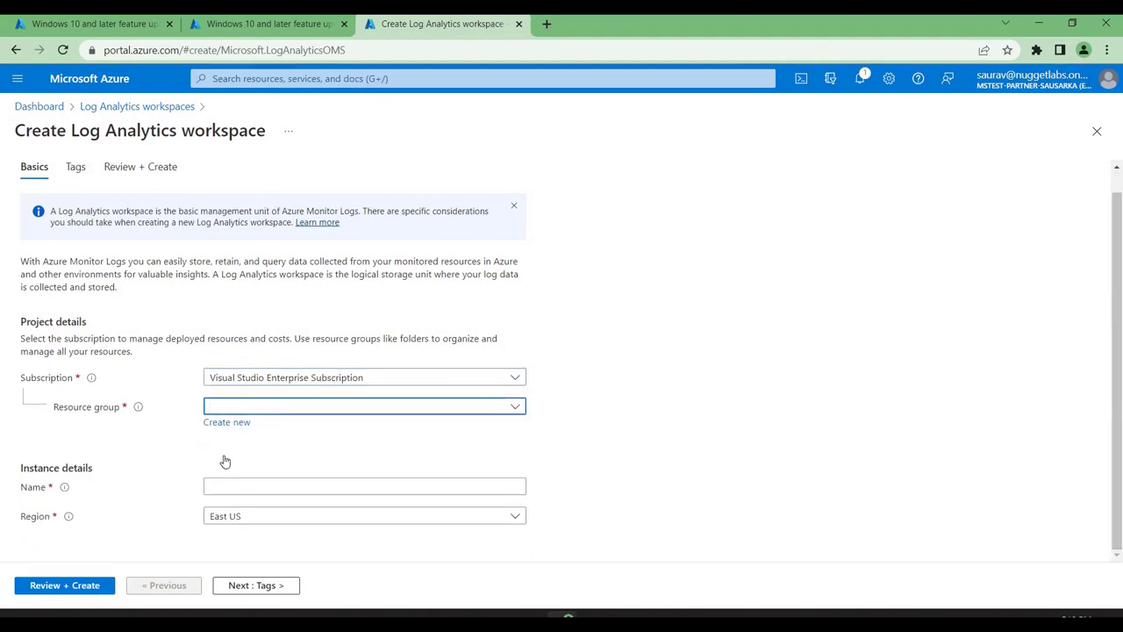
click(485, 413)
click(262, 489)
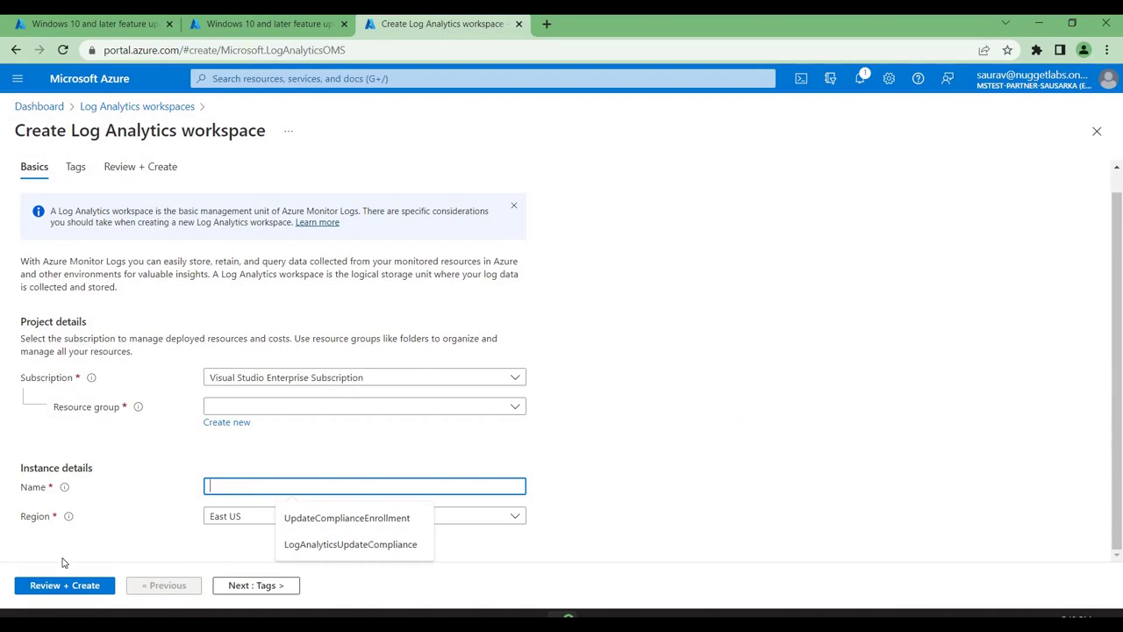
click(64, 563)
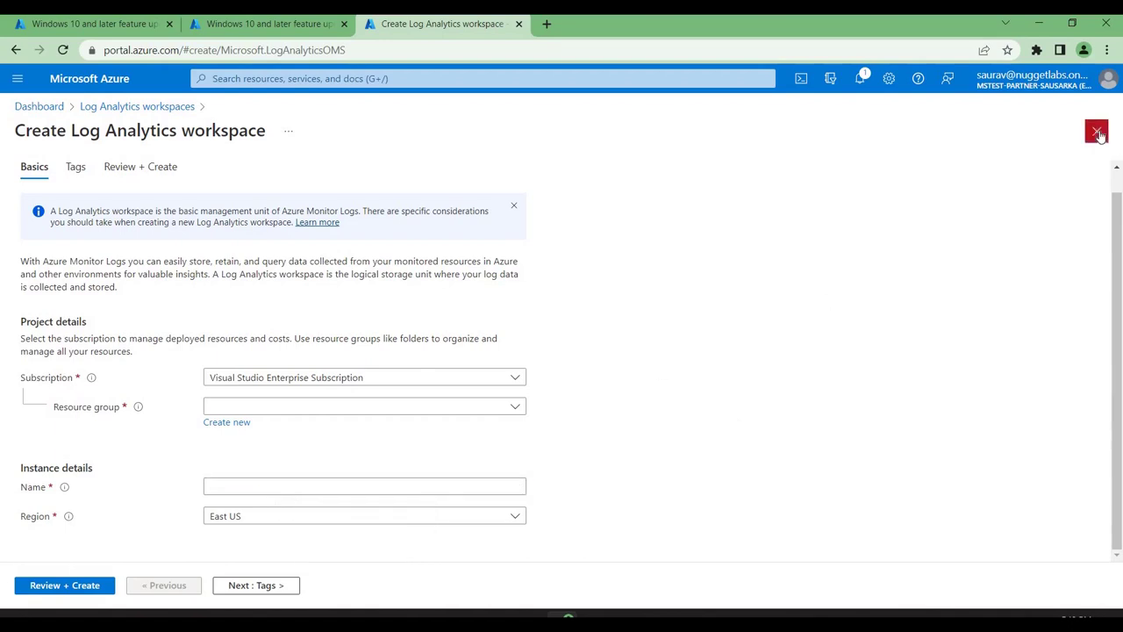
click(1098, 133)
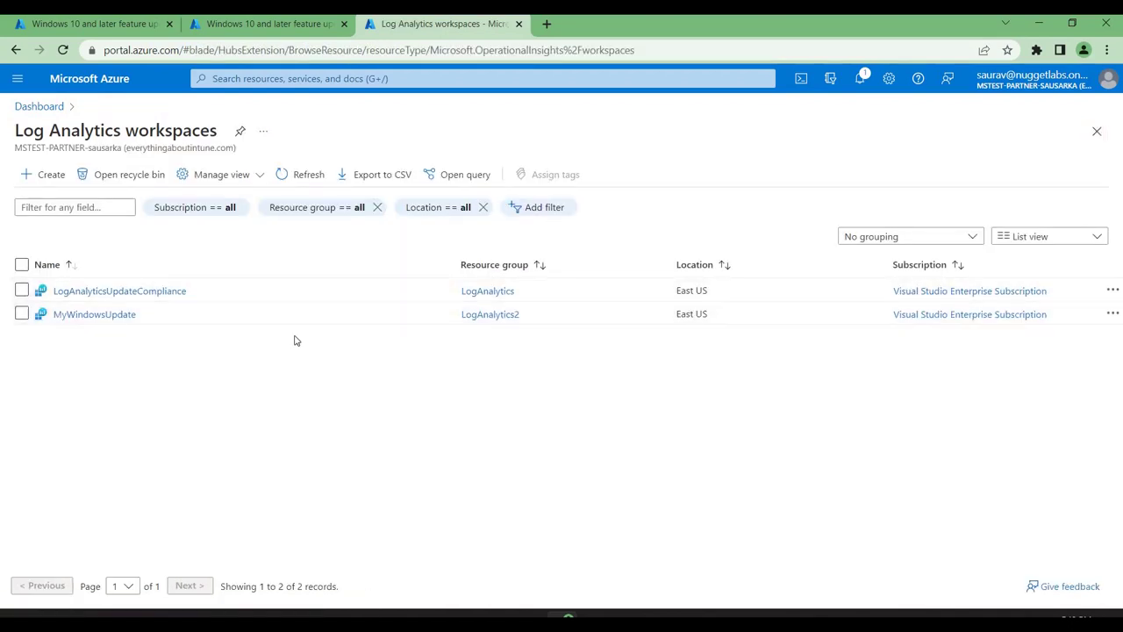
Open LogAnalyticsUpdateCompliance and browse its Activity log, Access control (IAM) and Tags pages
click(117, 294)
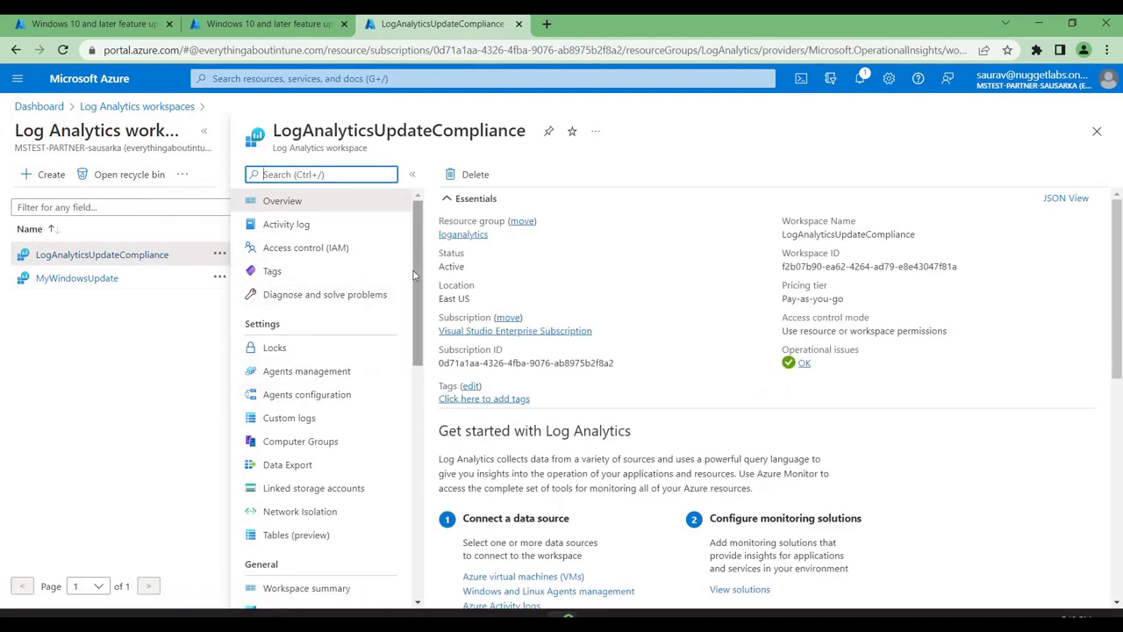
scroll(415, 276, down, 1)
scroll(416, 276, up, 1)
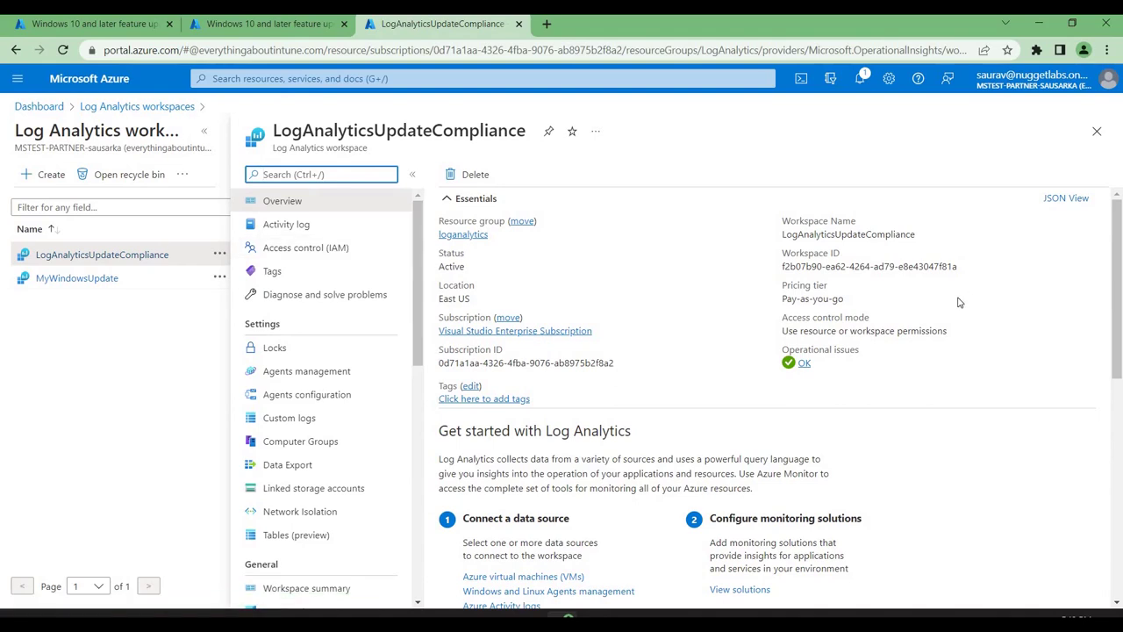
click(347, 226)
click(313, 249)
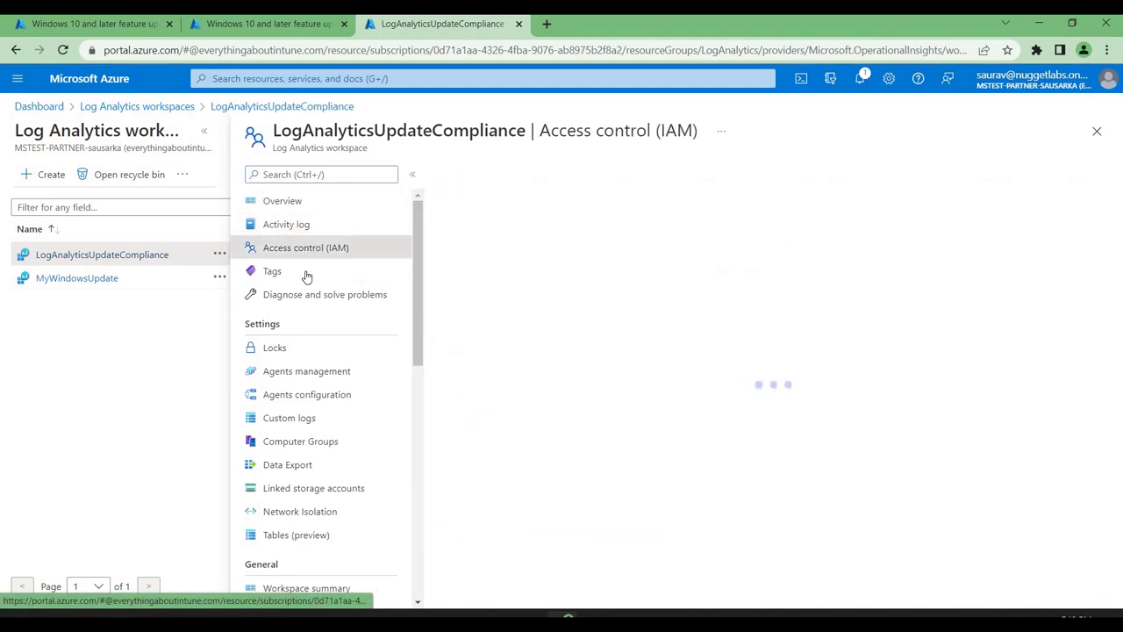
click(305, 273)
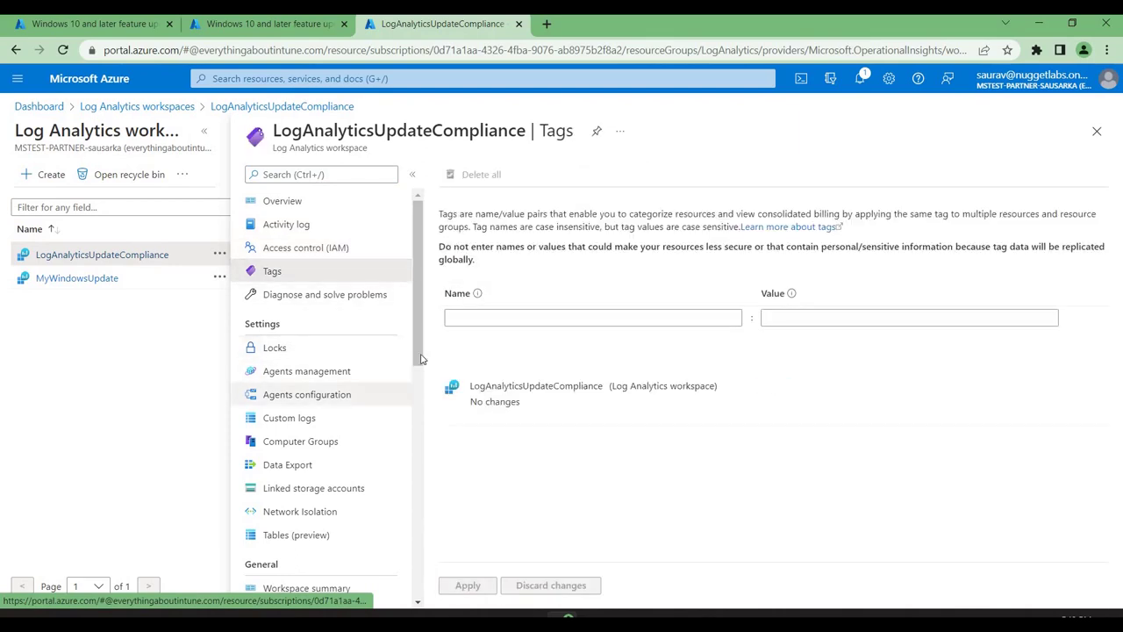
drag(420, 358, 415, 406)
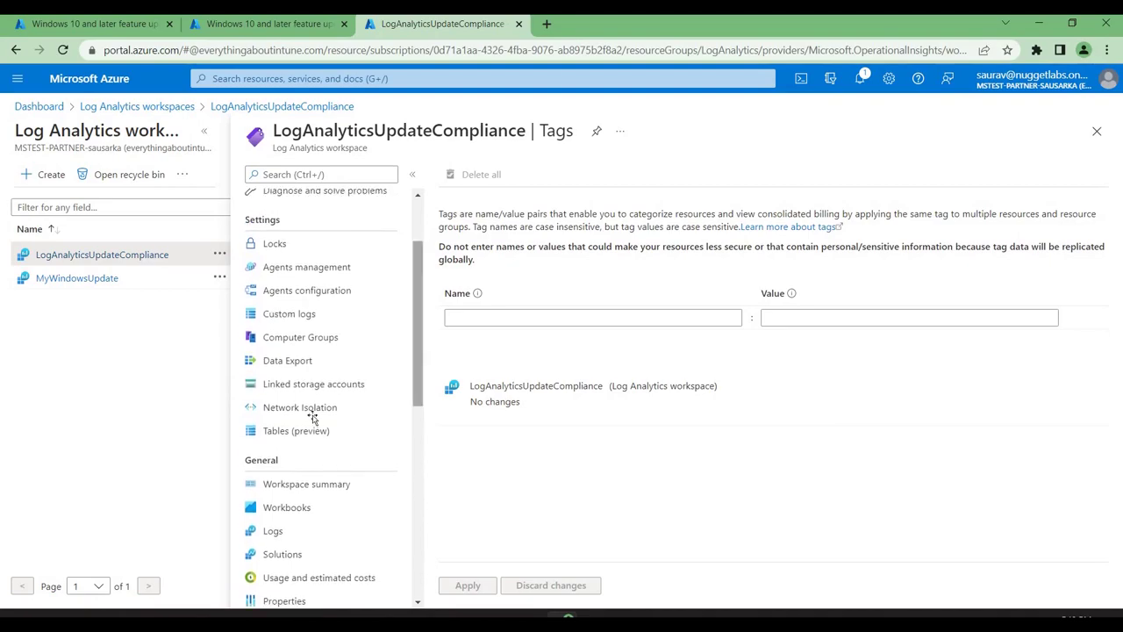
key(alt+Tab)
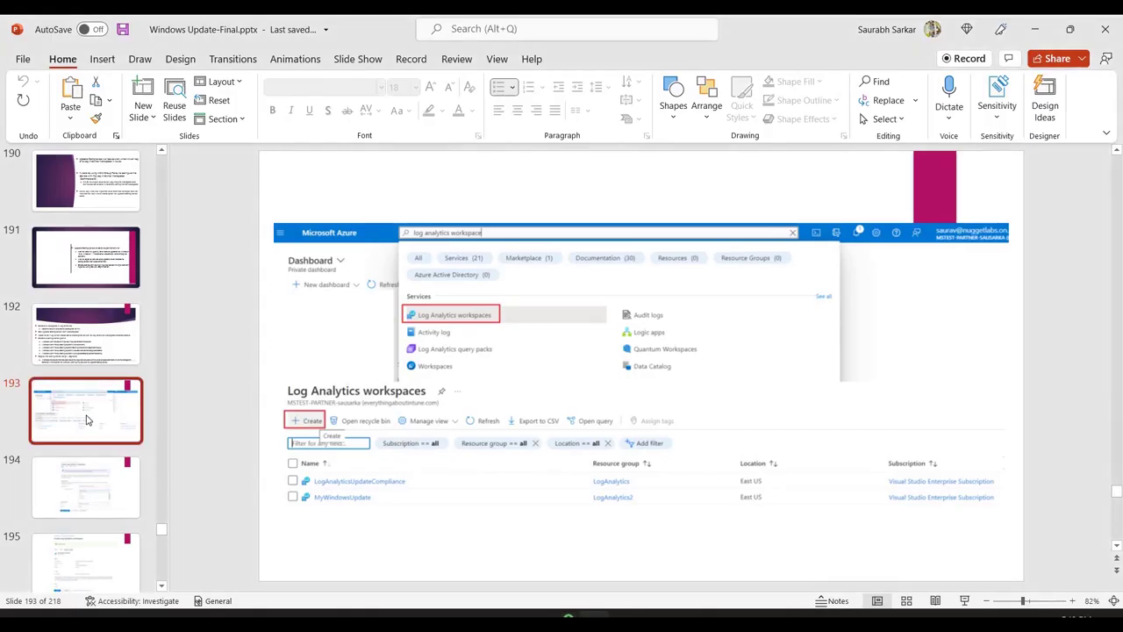
Step the deck on to slide 197, then return to the Azure portal's search
key(Down)
key(Down)
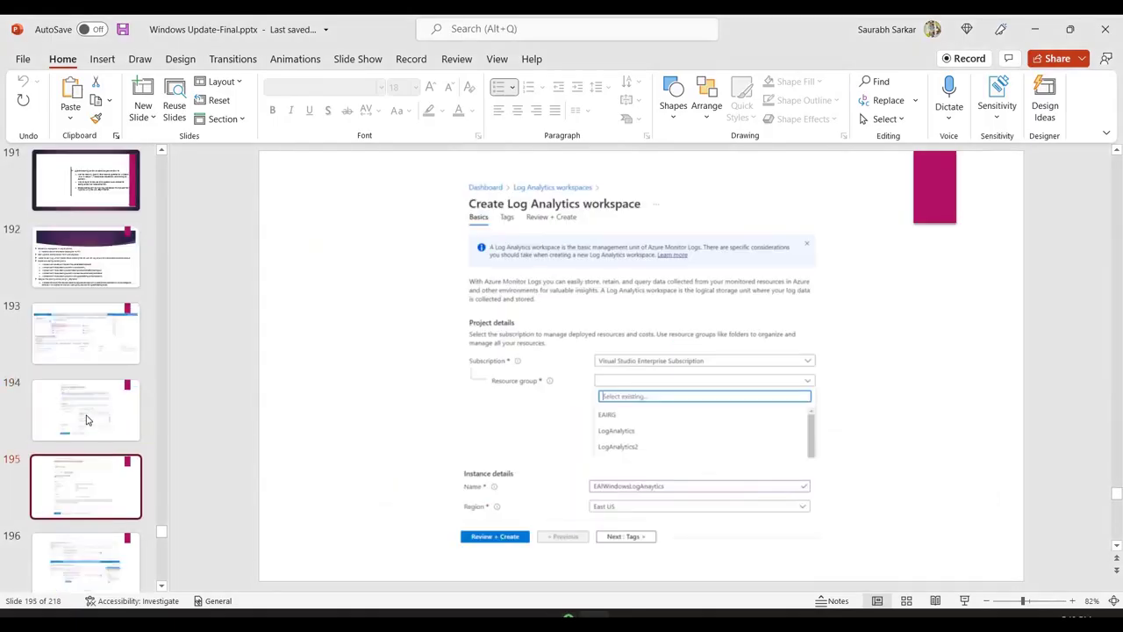
key(Down)
key(Down)
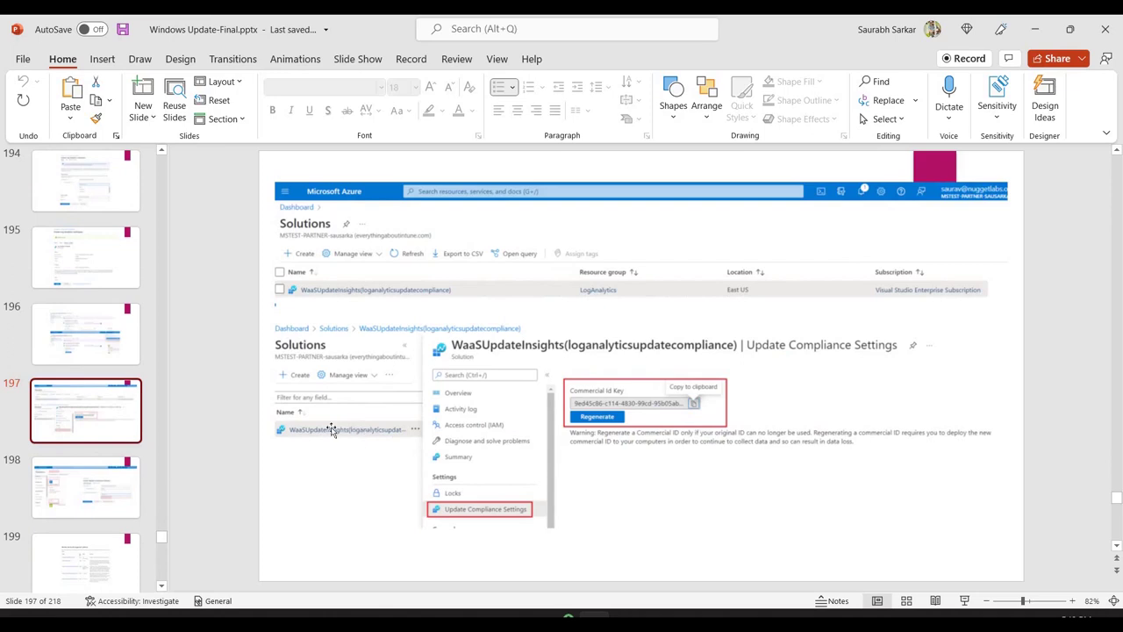
key(alt+Tab)
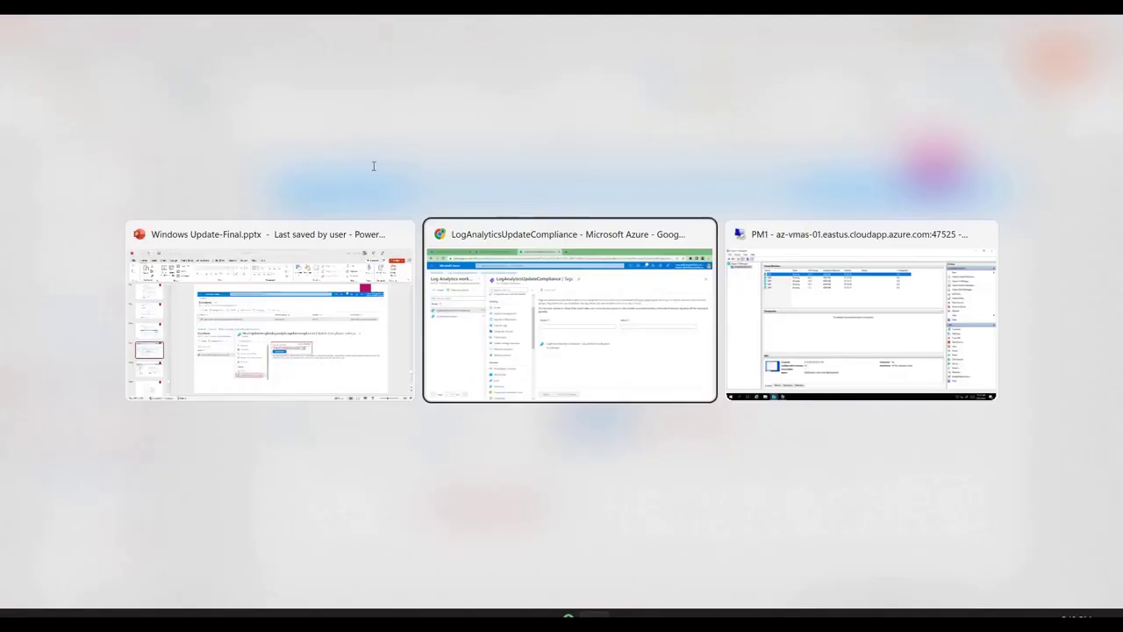
key(g)
key(slash)
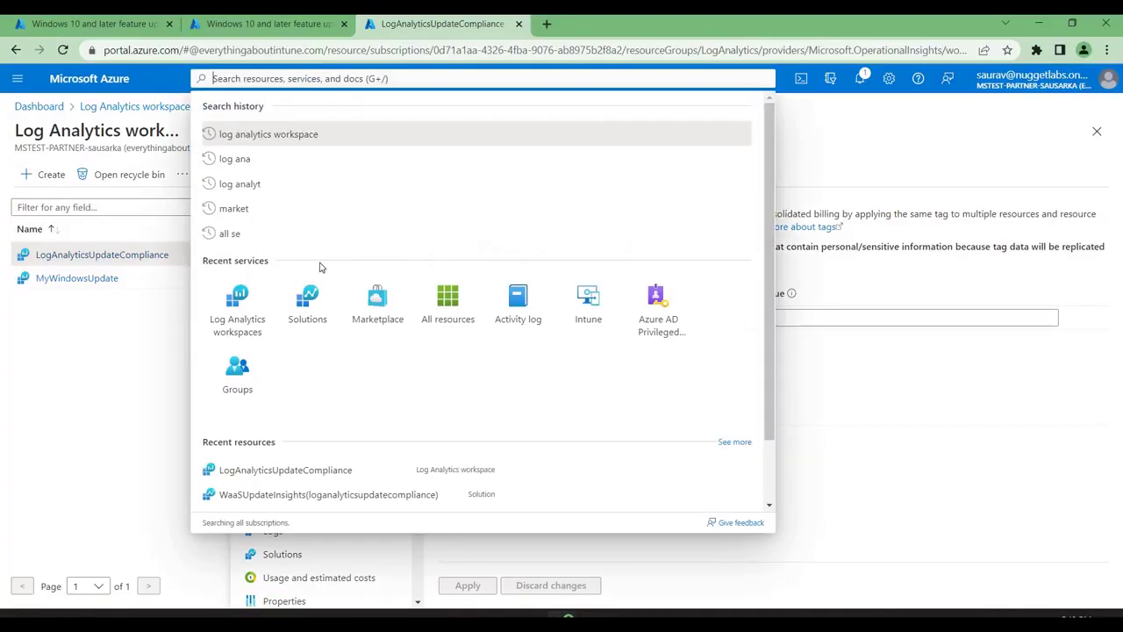
Open WaaSUpdateInsights from Solutions and view its Update Compliance Settings with the Commercial Id Key
click(307, 297)
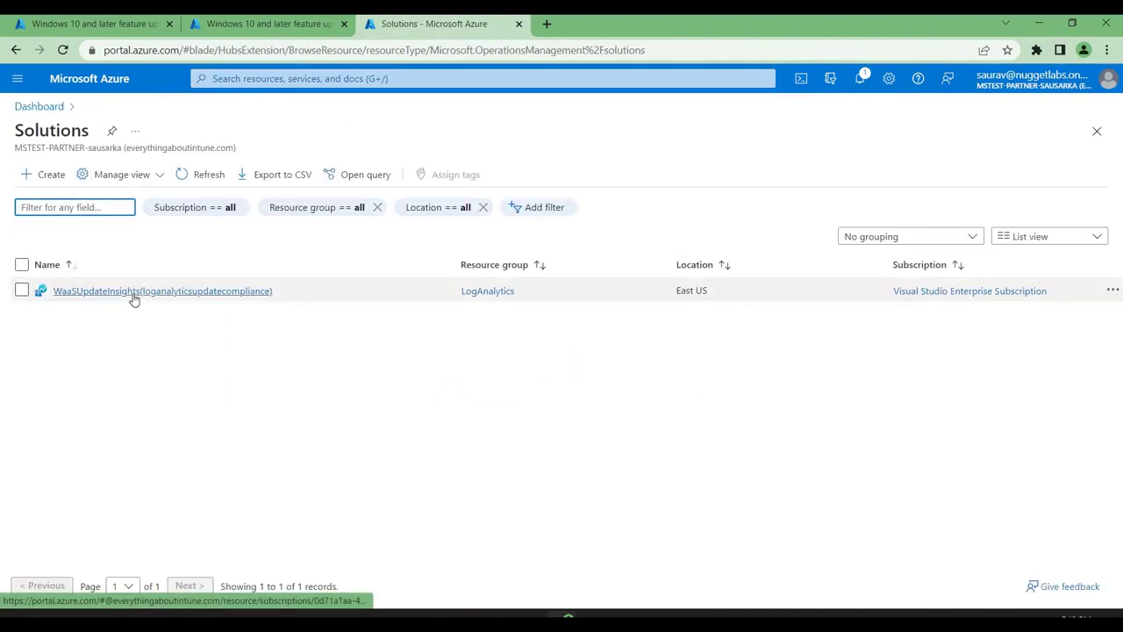
click(134, 296)
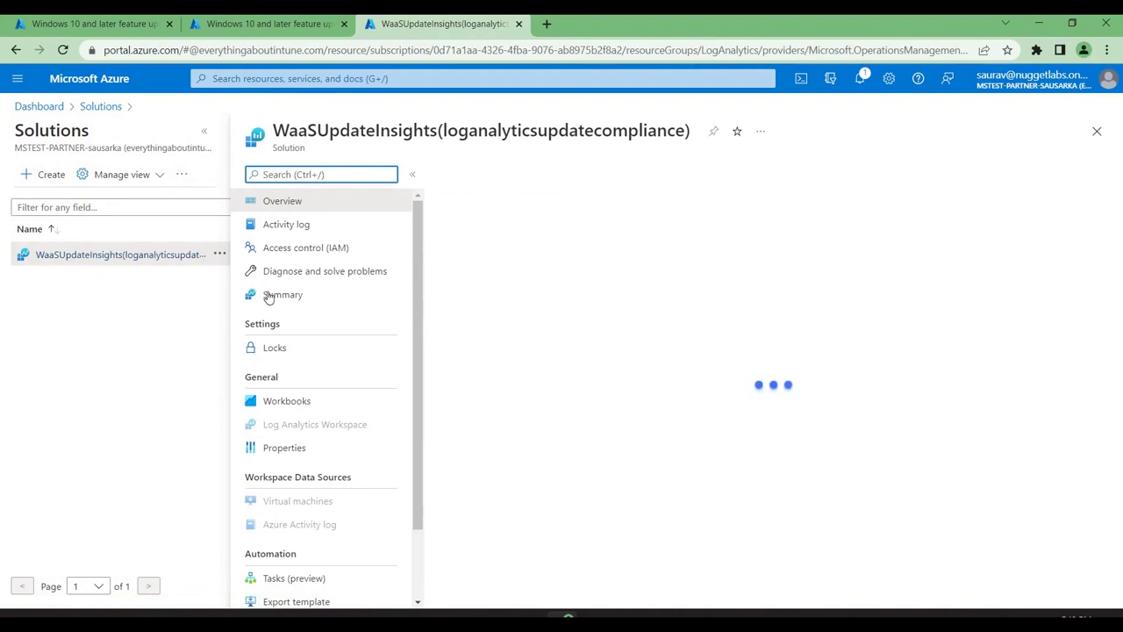
click(272, 295)
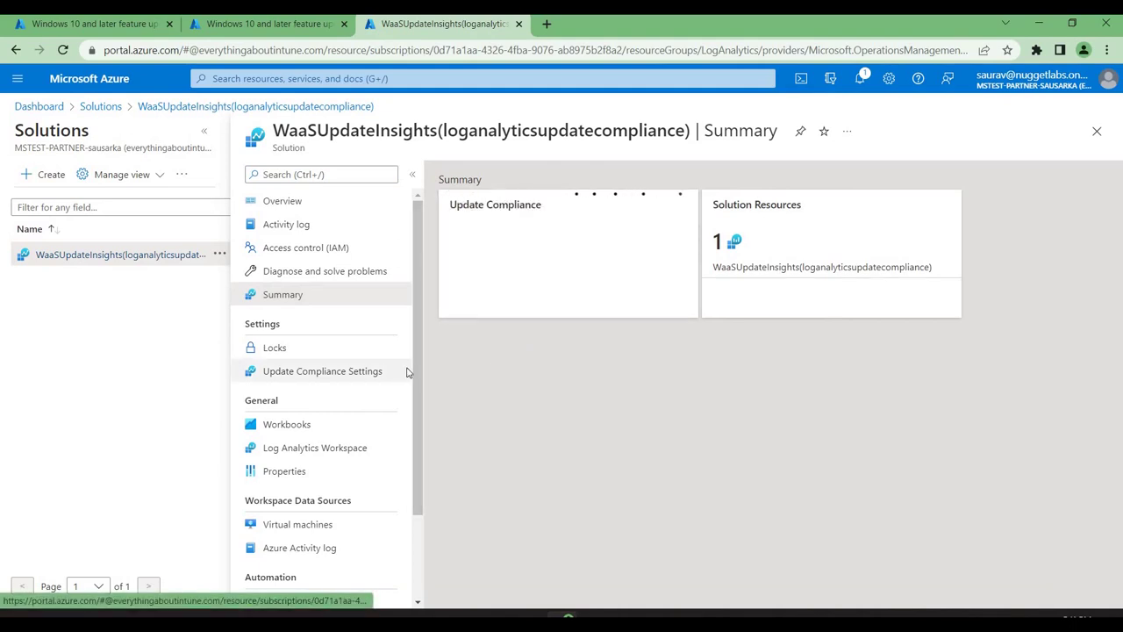
key(alt+Tab)
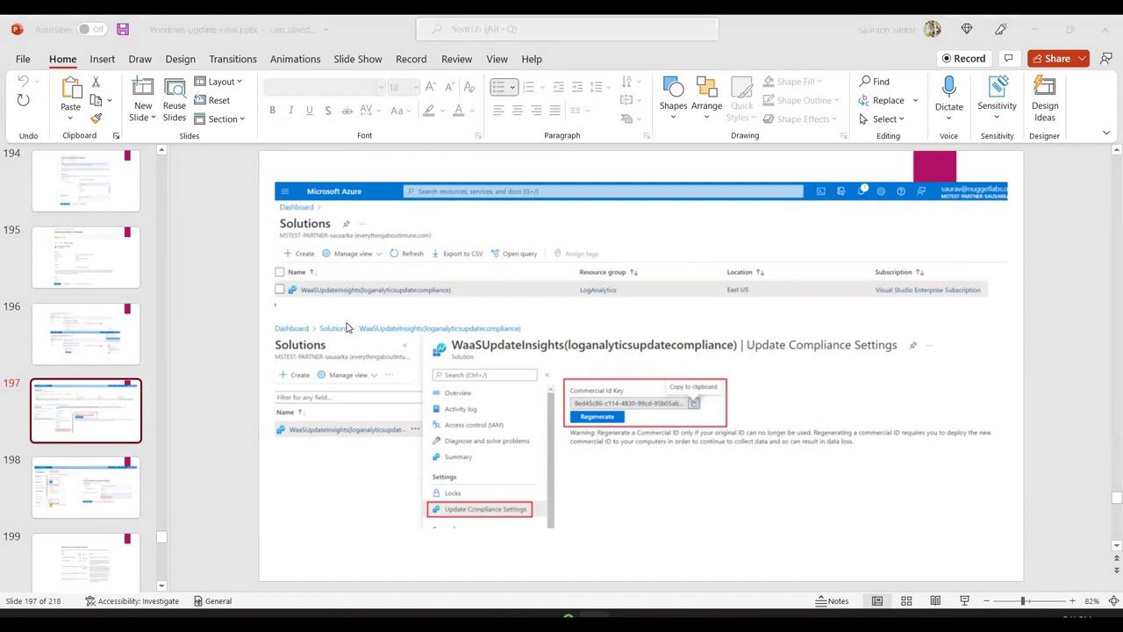
key(alt+Tab)
click(317, 378)
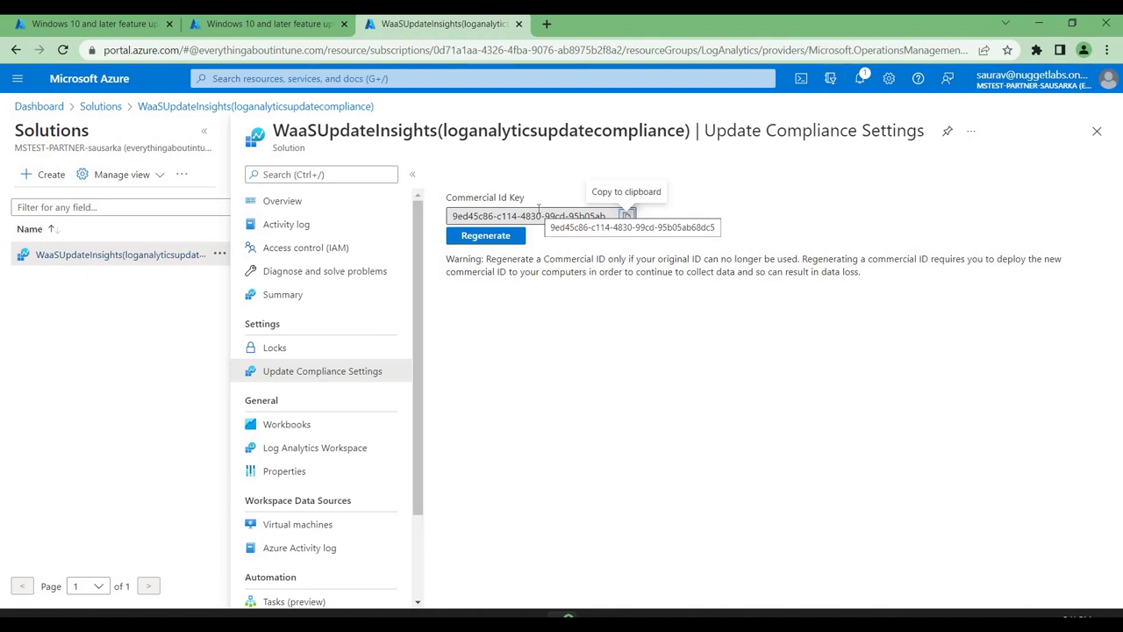
Paste the copied Commercial Id Key into a new Notepad window
drag(570, 216, 634, 207)
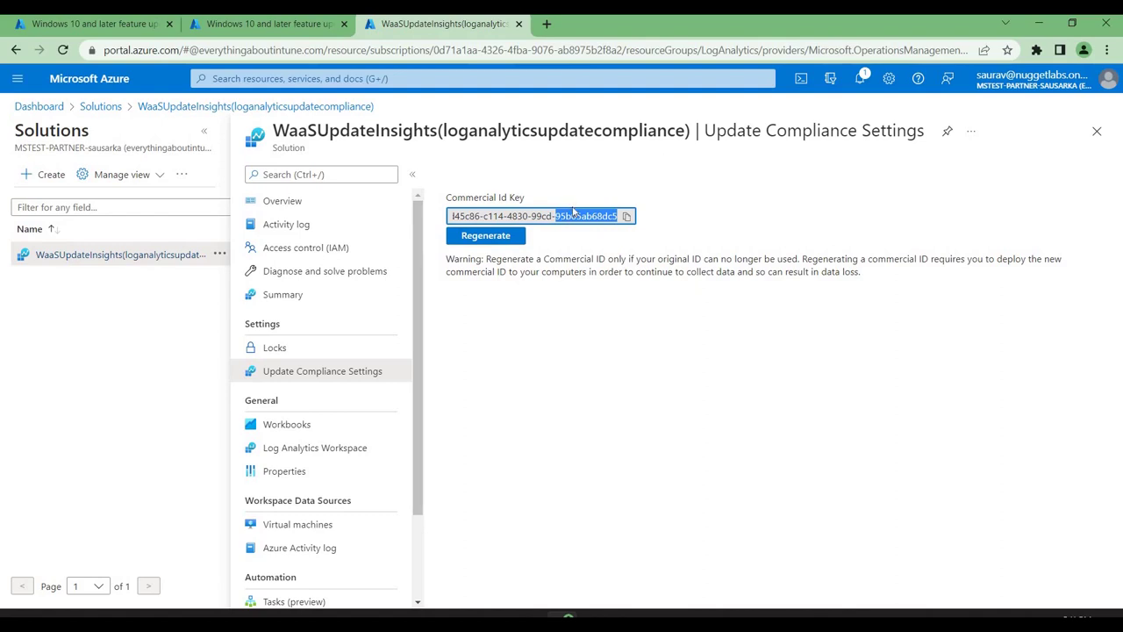
click(502, 216)
key(Home)
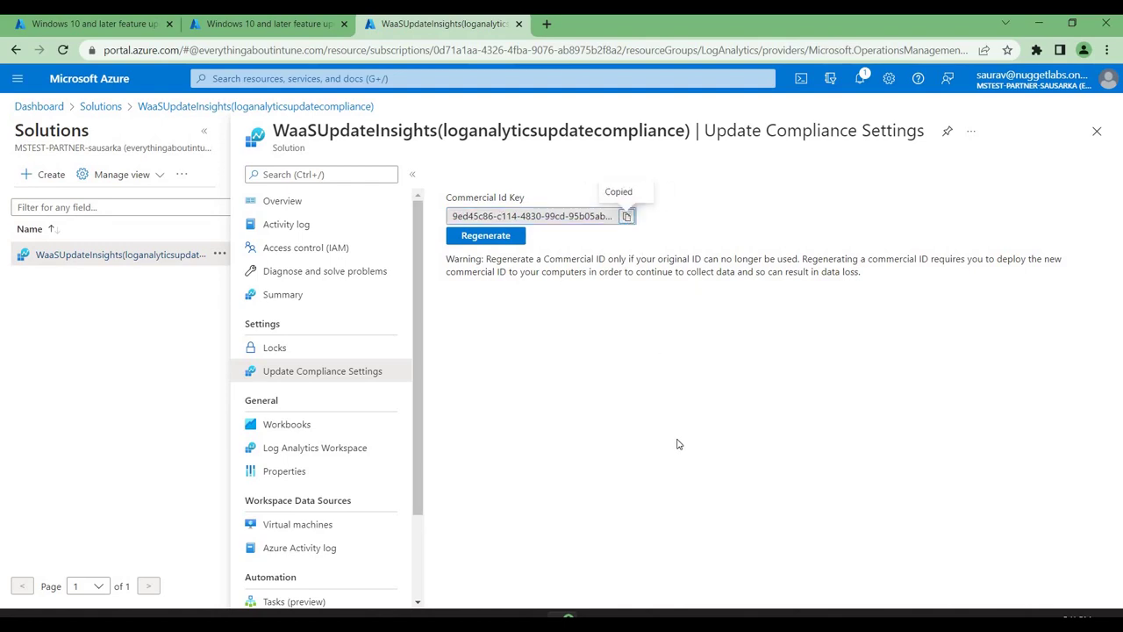
key(super+r)
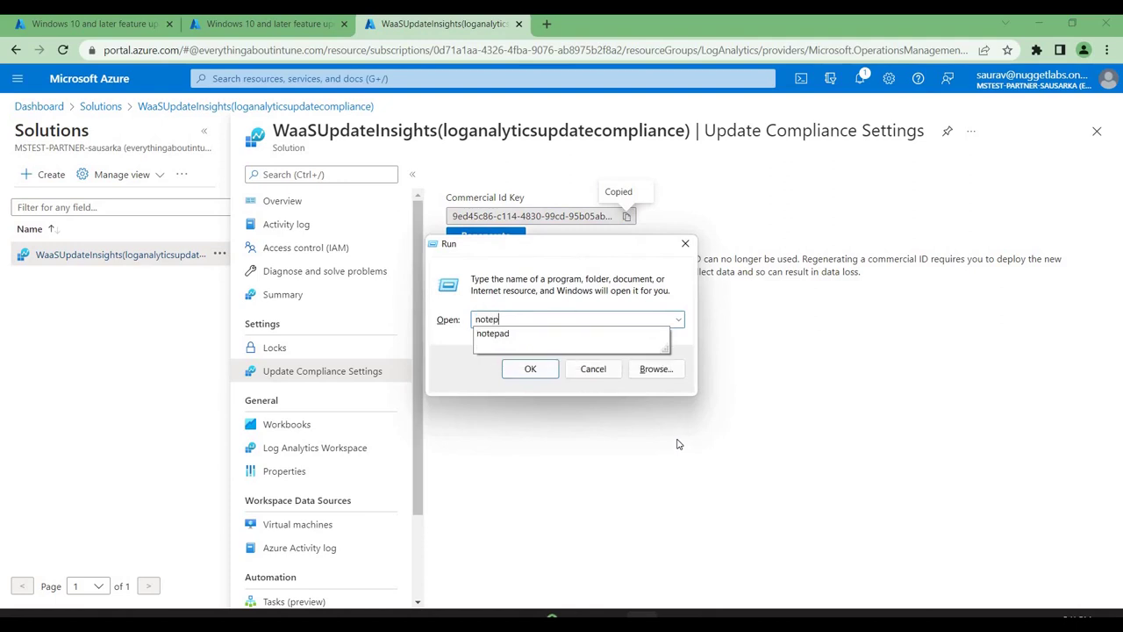
key(Return)
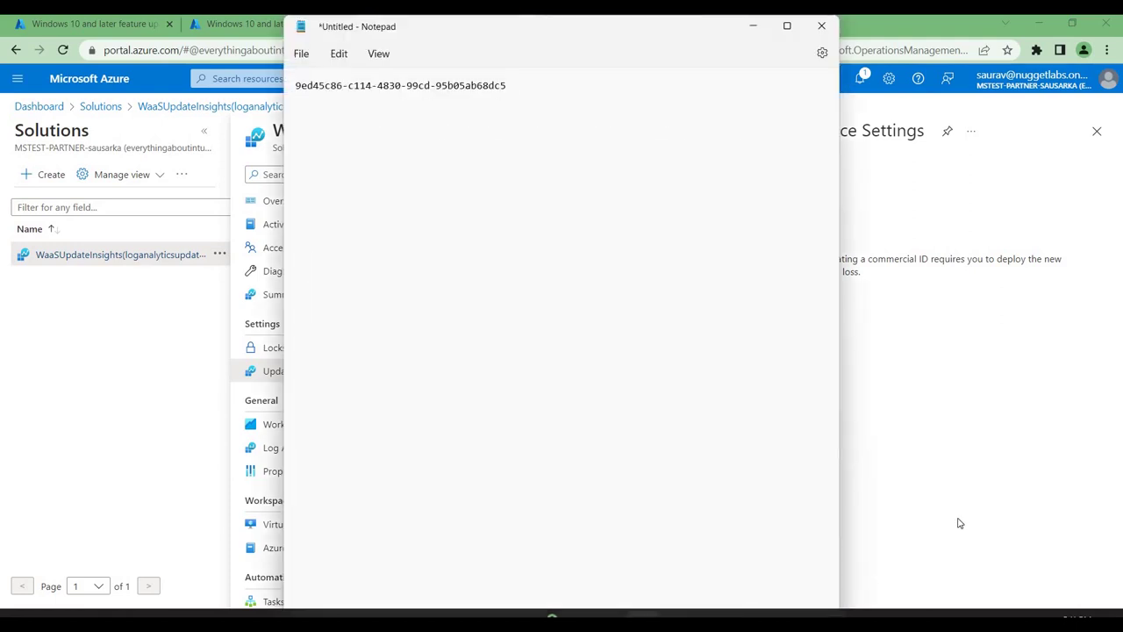
Check slide 198 in the deck and return to the Azure settings page
key(alt+Tab)
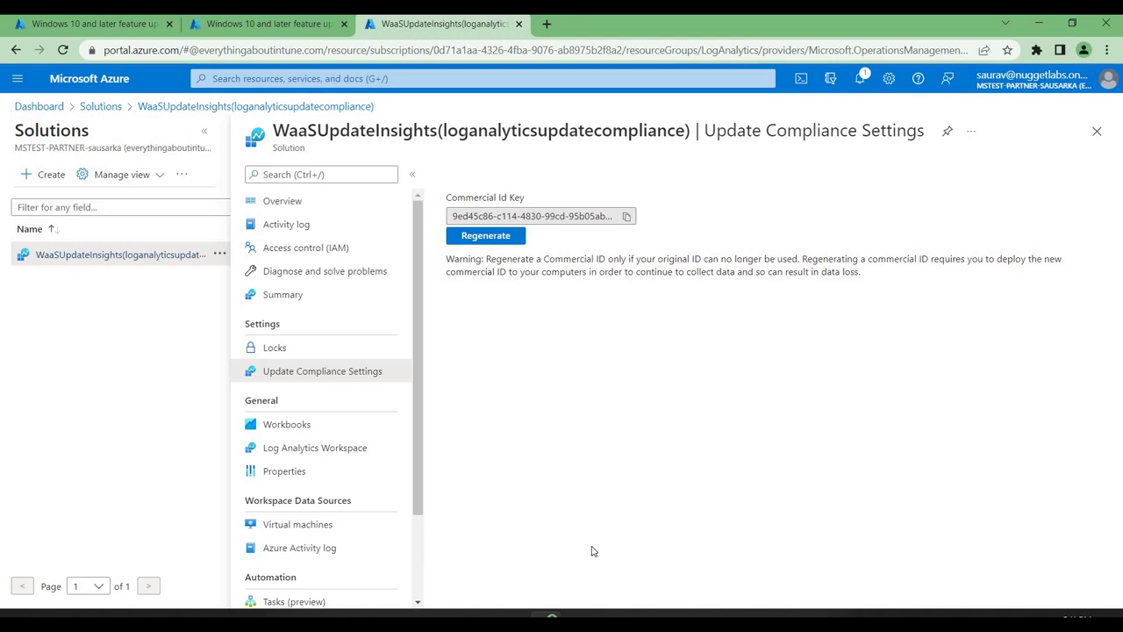
key(alt+Tab)
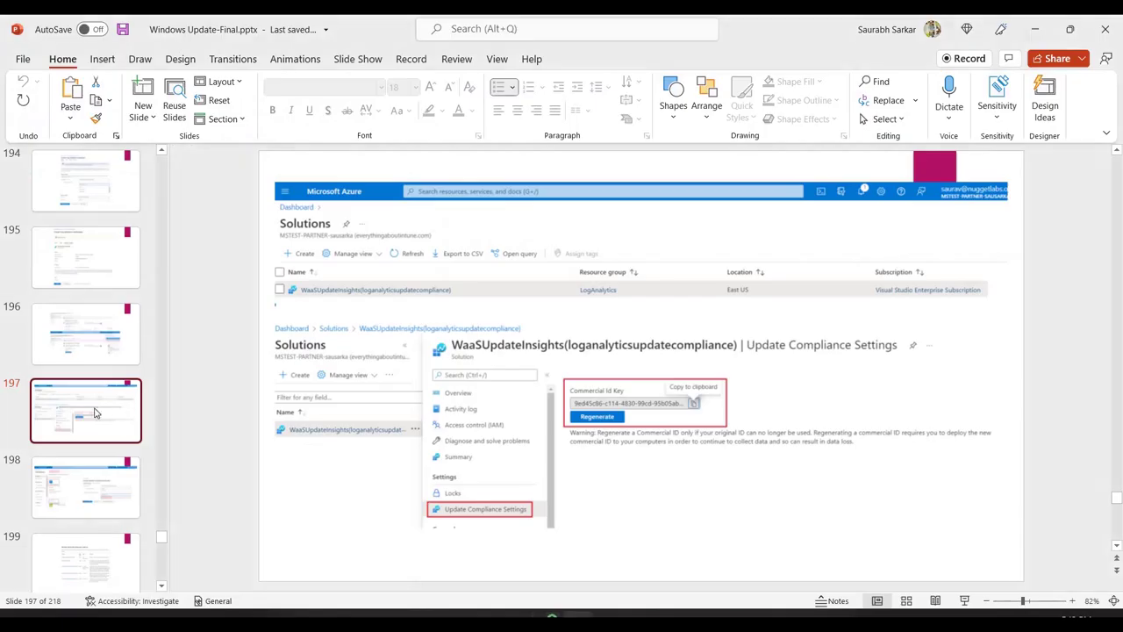
key(Down)
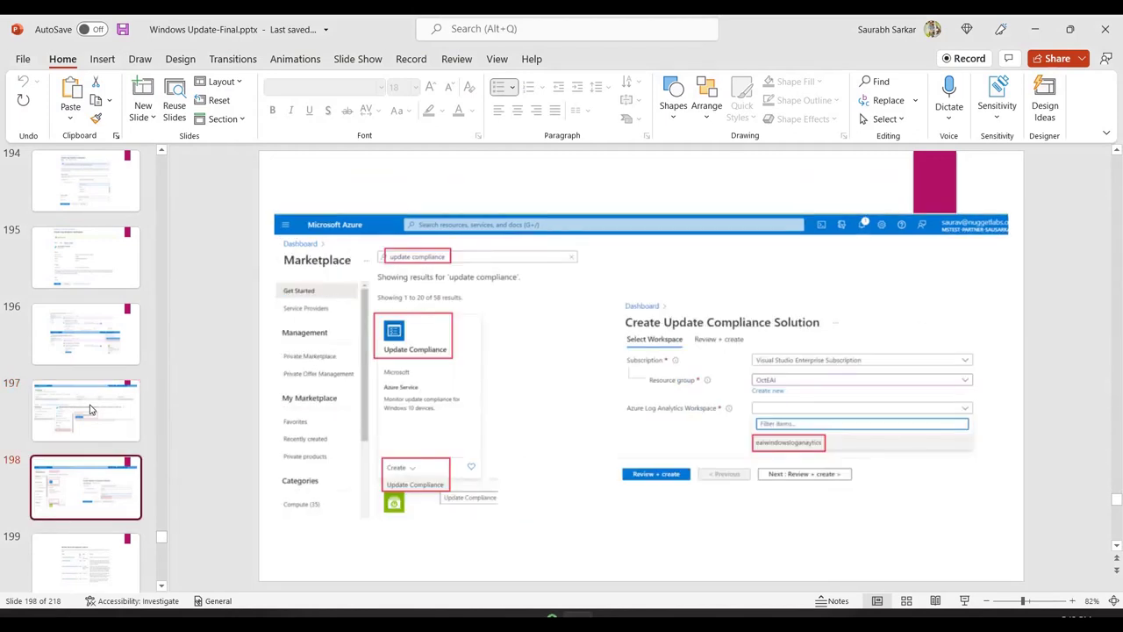
key(alt+Tab)
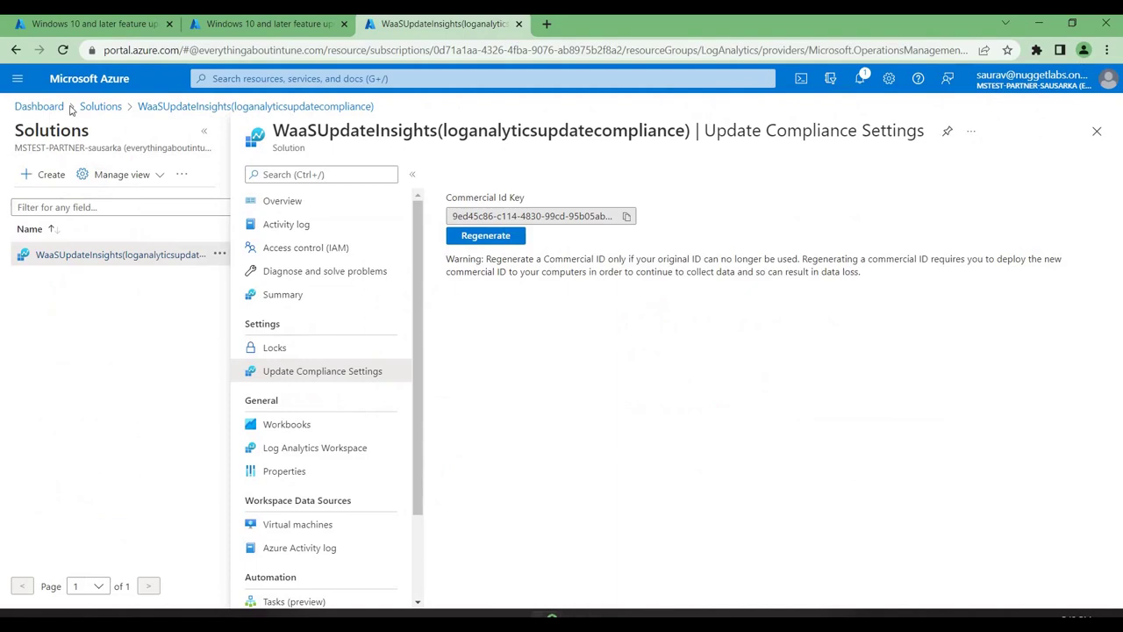
Find Update Compliance in the Marketplace and open its solution creation form
click(40, 106)
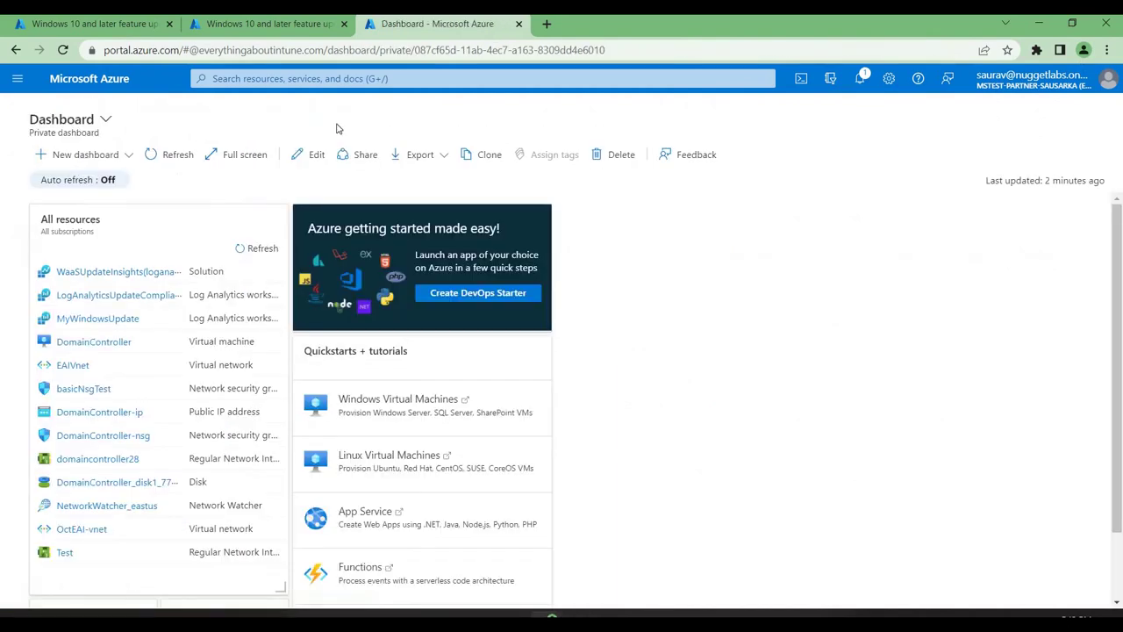
click(318, 81)
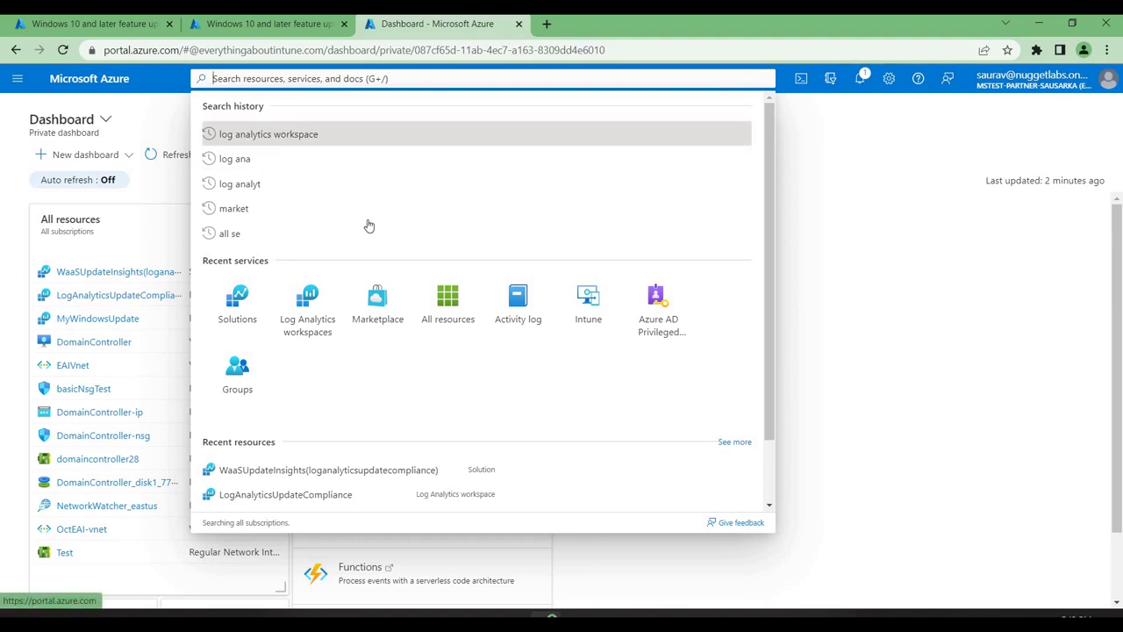
click(377, 299)
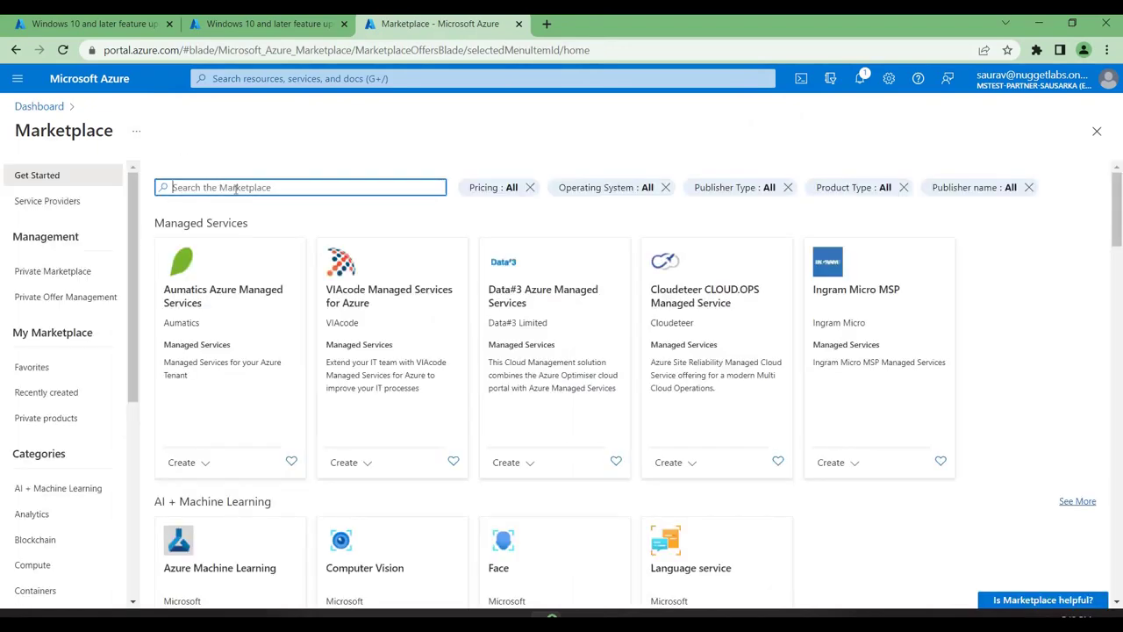
text(update compliance)
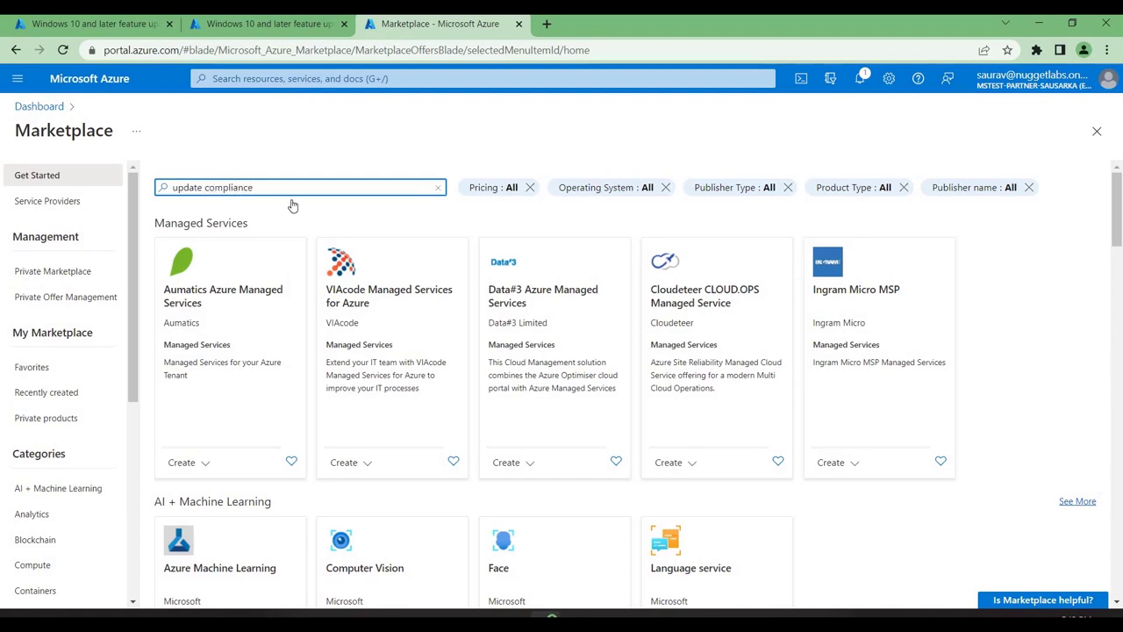
key(Return)
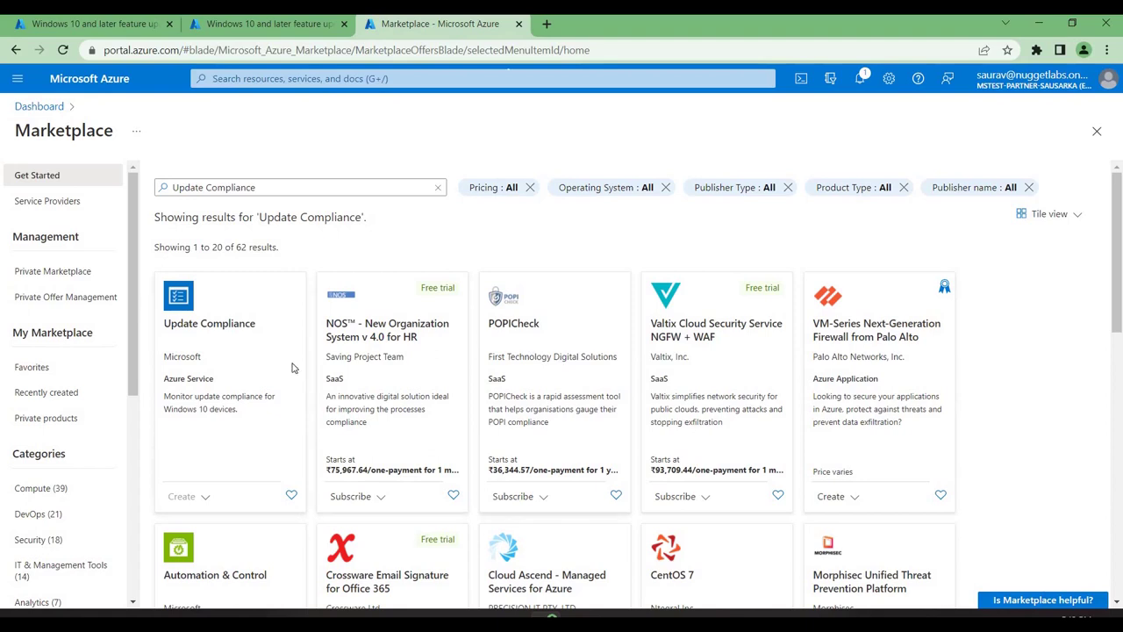
click(209, 408)
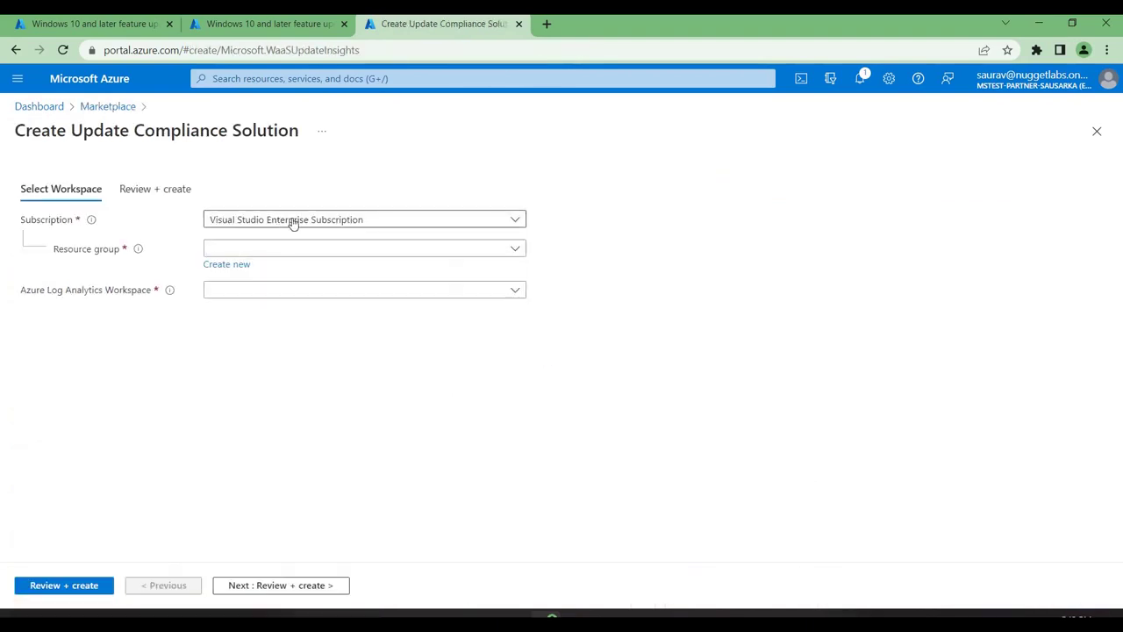
Keep Visual Studio Enterprise Subscription, choose resource group LogAnalytics, and review its workspaces
click(286, 220)
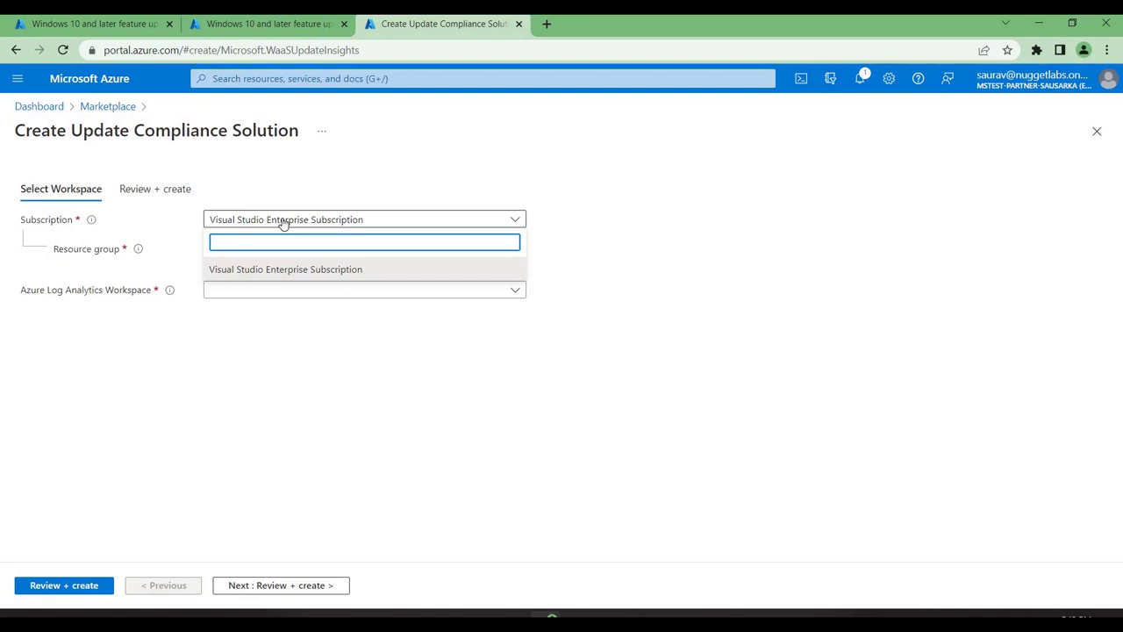
click(255, 258)
click(254, 254)
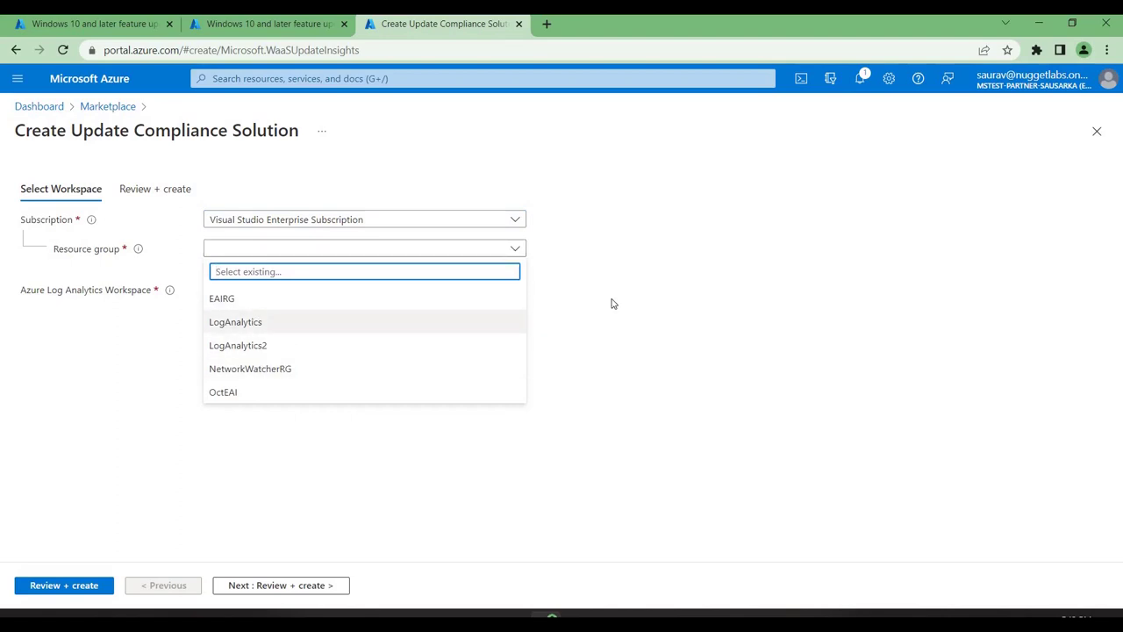
click(479, 291)
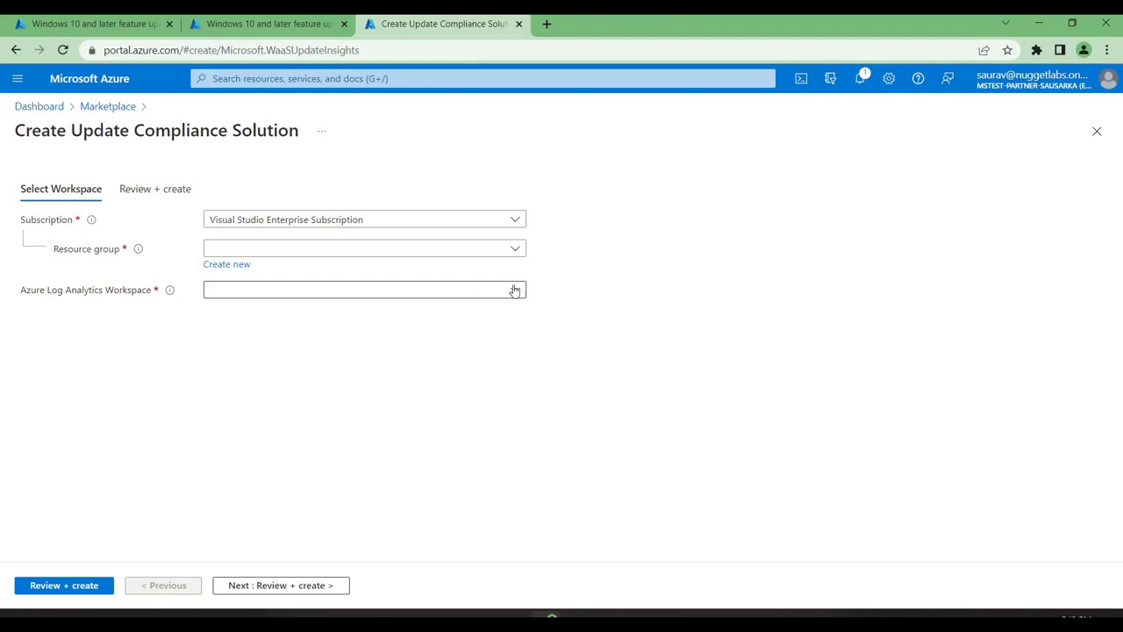
click(521, 295)
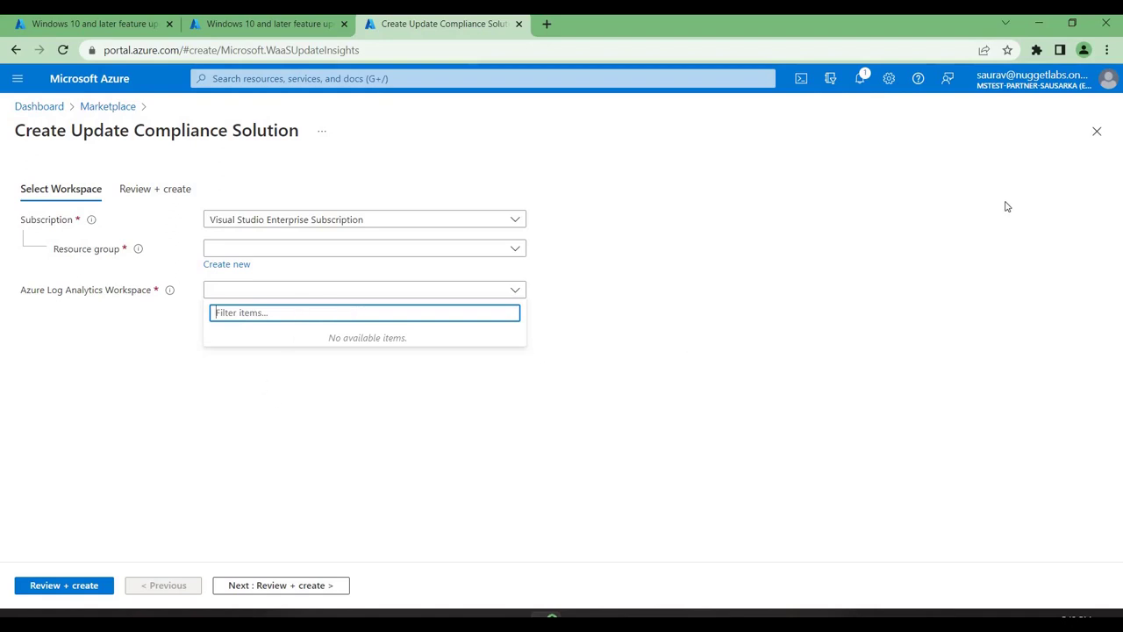
click(509, 250)
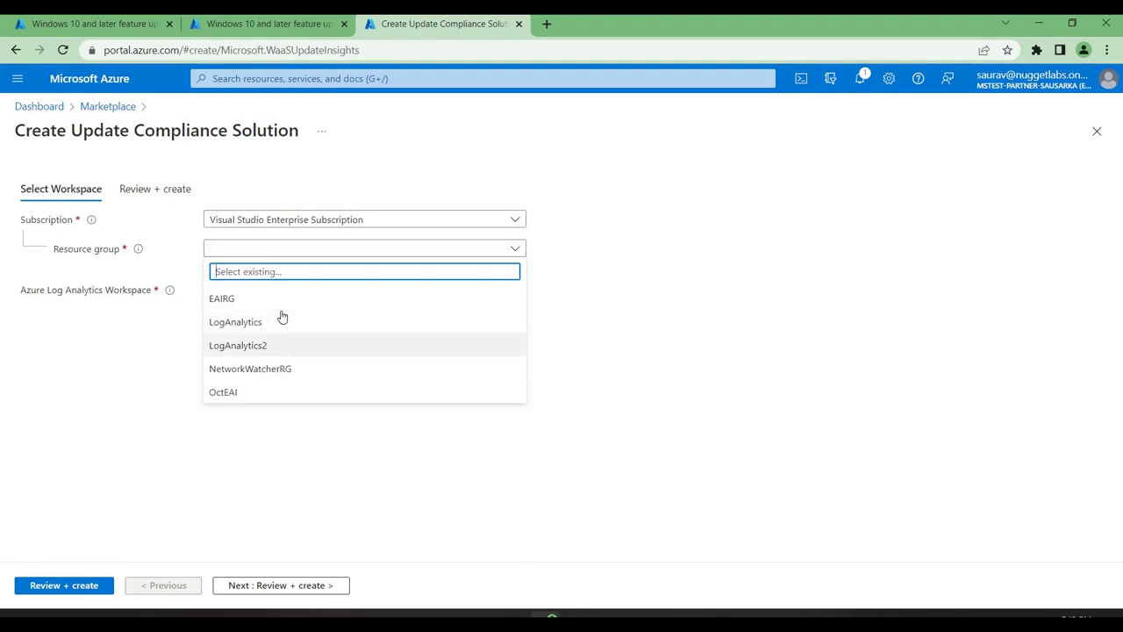
click(281, 321)
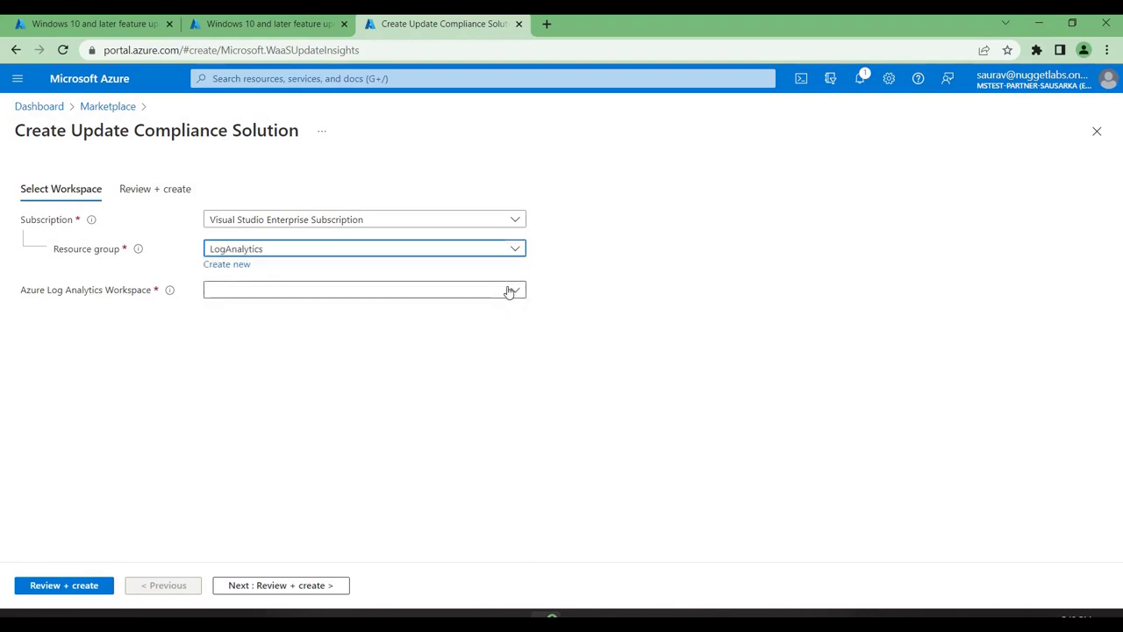
click(509, 291)
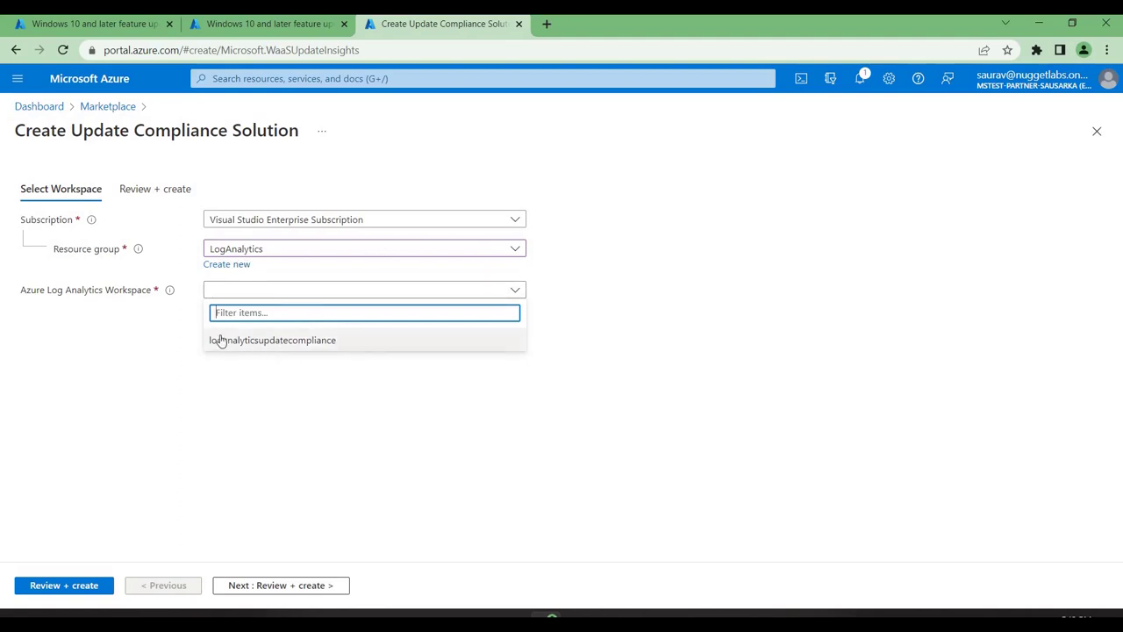
key(Escape)
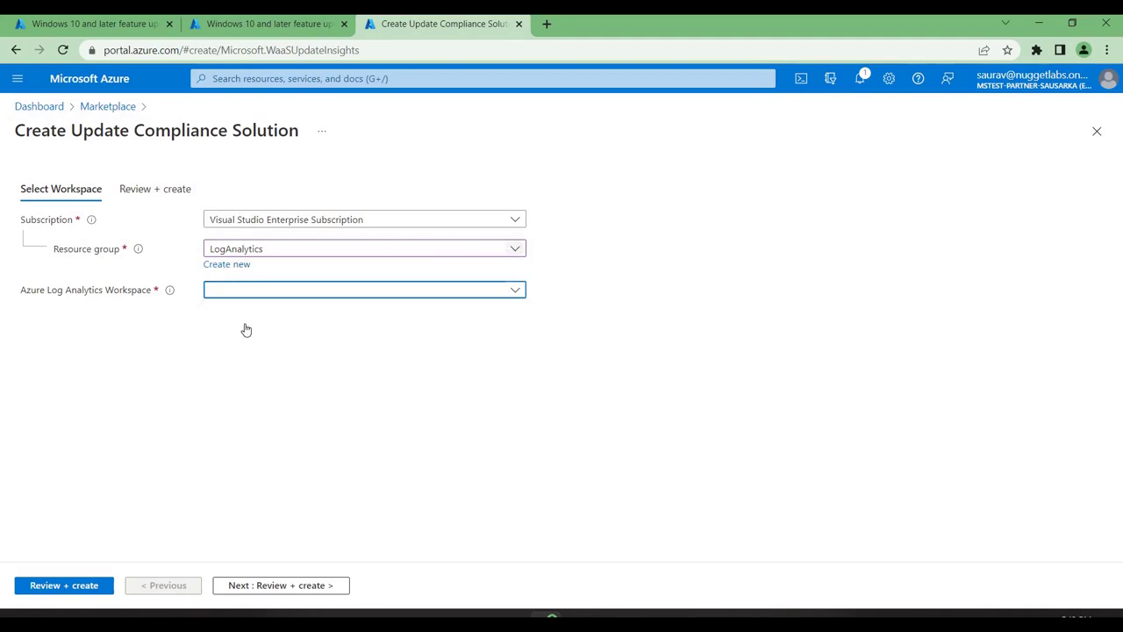
Switch the resource group to LogAnalytics2, review its workspaces, and close the form
key(shift+Tab)
key(Return)
key(Down)
key(Return)
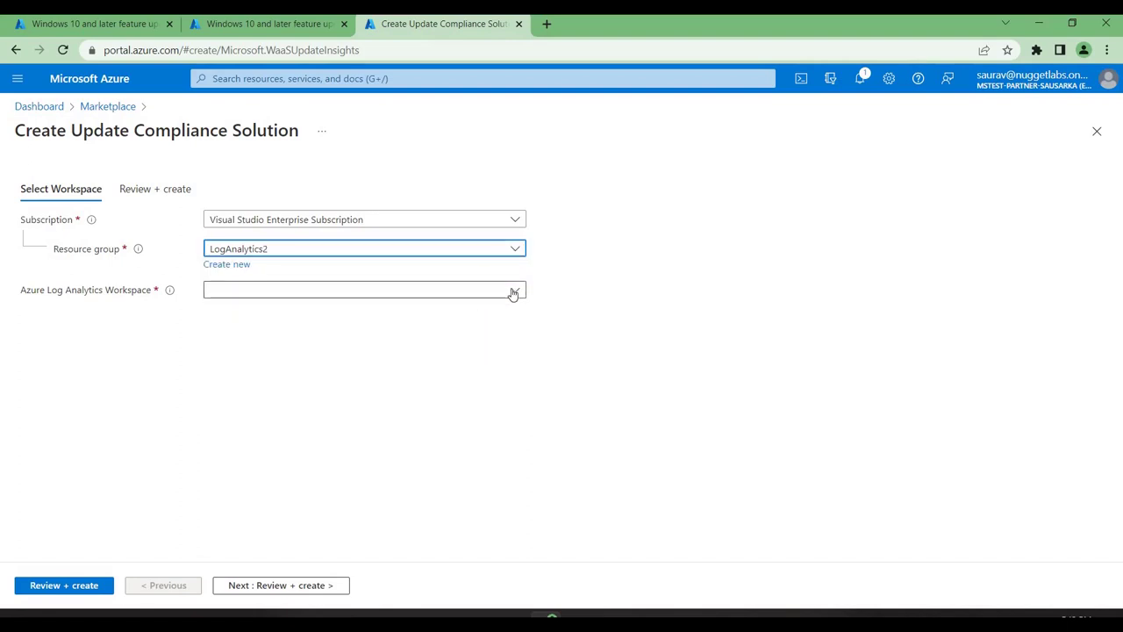
click(515, 293)
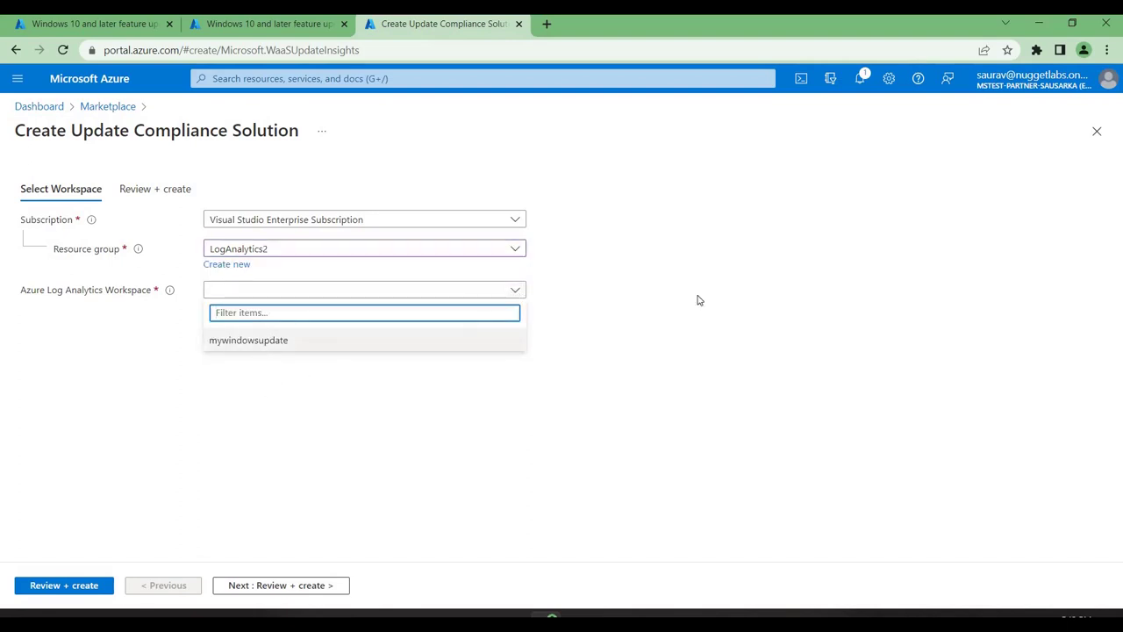
click(1100, 134)
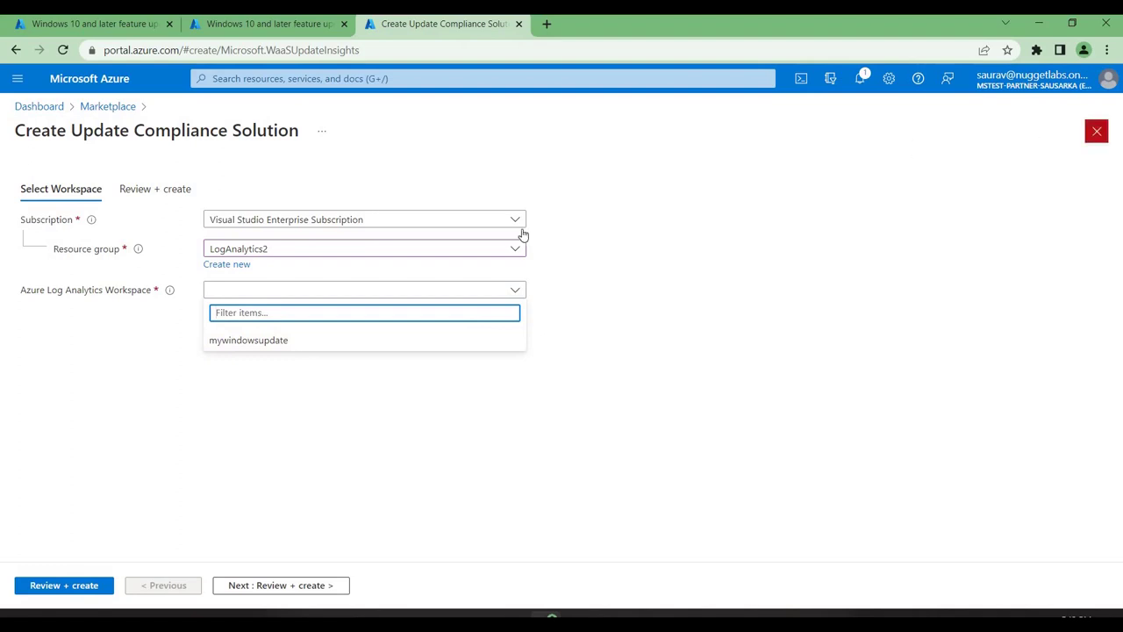
click(263, 23)
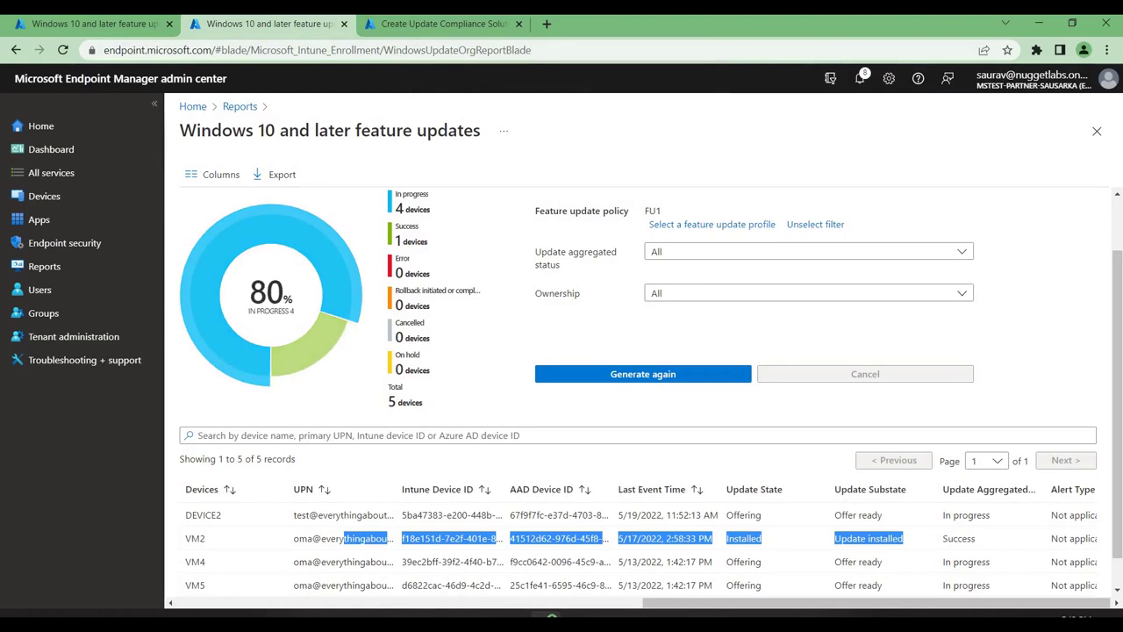
Review slide 199's MDM policies table, then return to the FU1 feature updates report
key(alt+Tab)
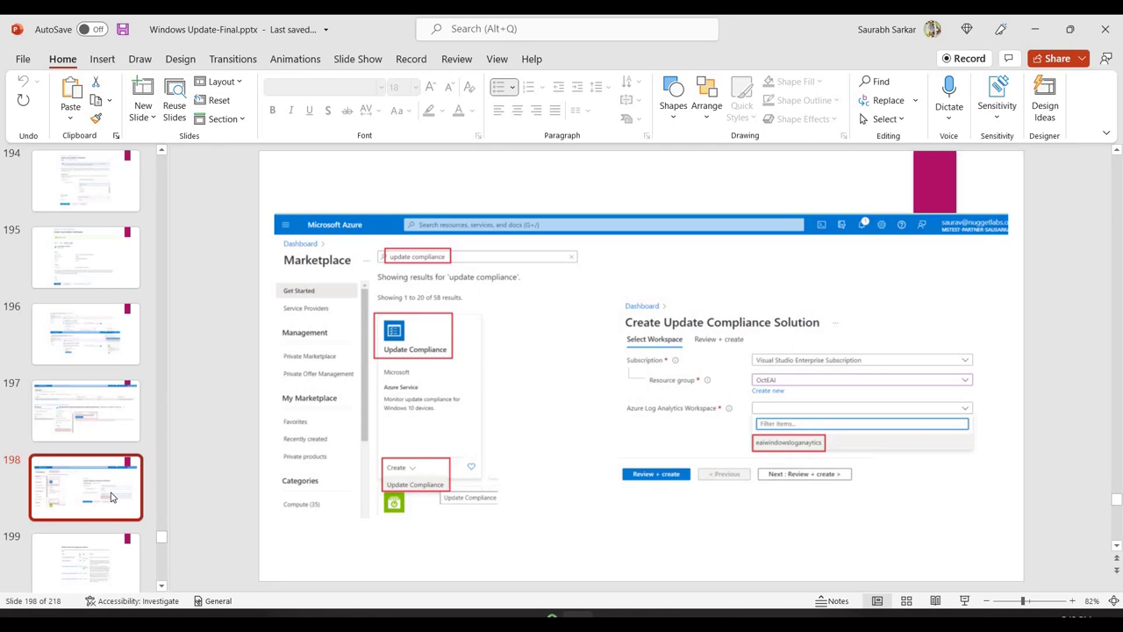
key(Down)
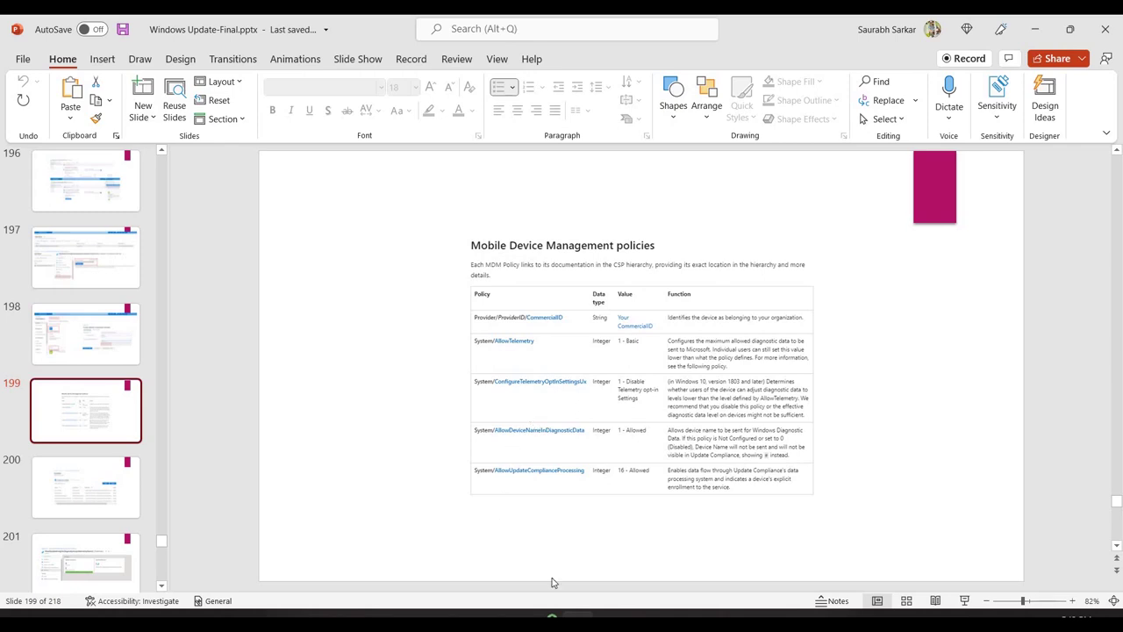
key(alt+Tab)
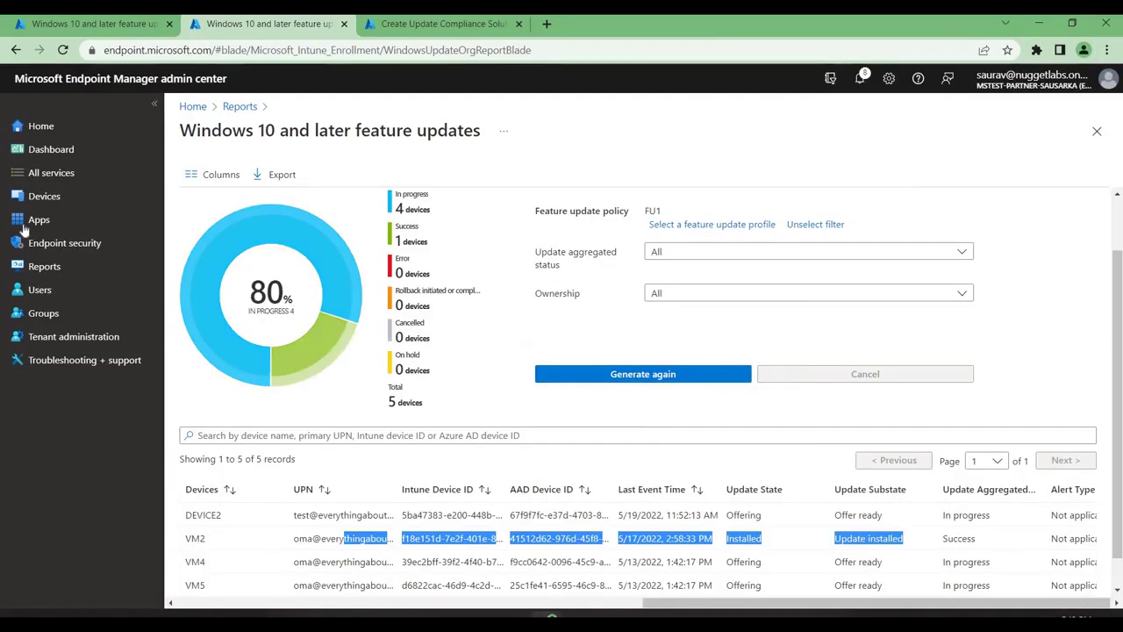
Search Devices > Configuration profiles for 'update' and open UpdateComplianceEnrollment
click(40, 197)
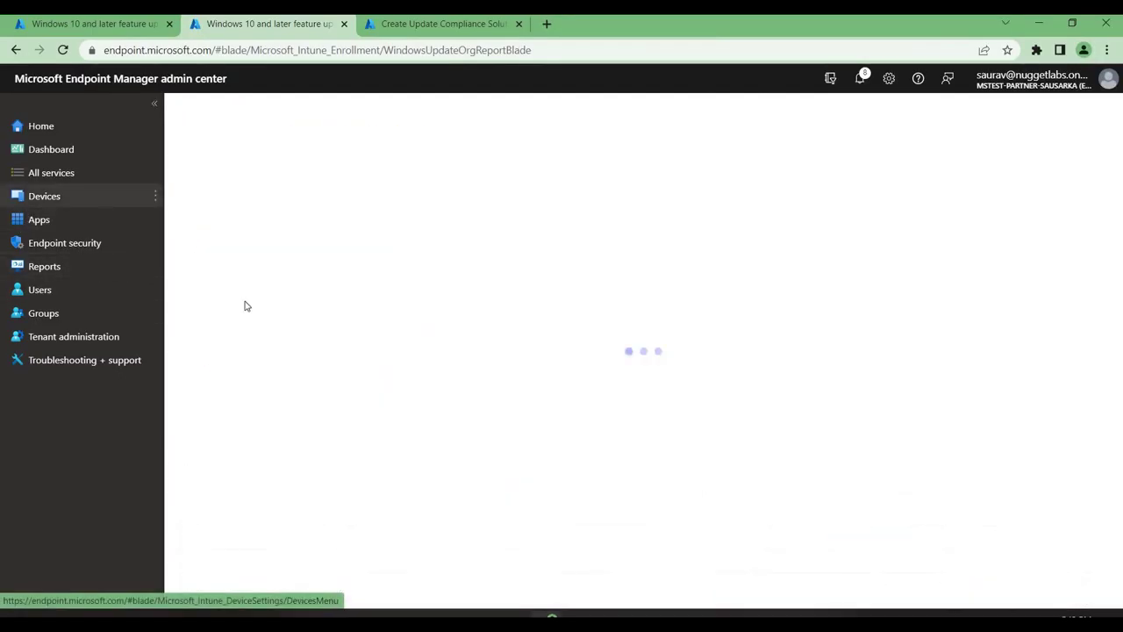
scroll(271, 471, down, 2)
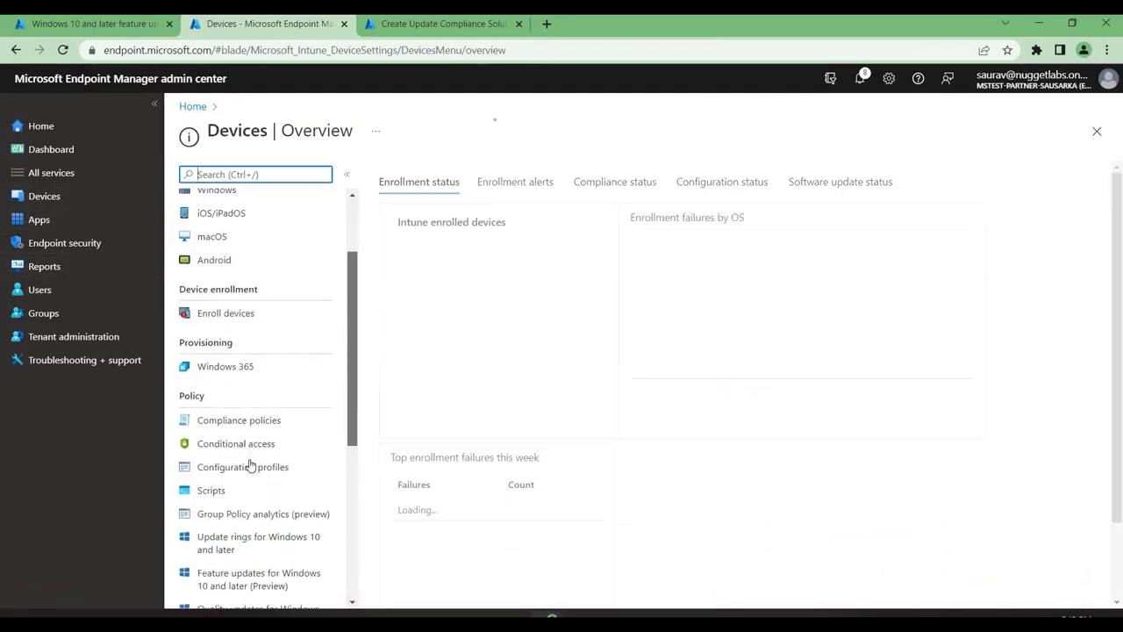
click(242, 469)
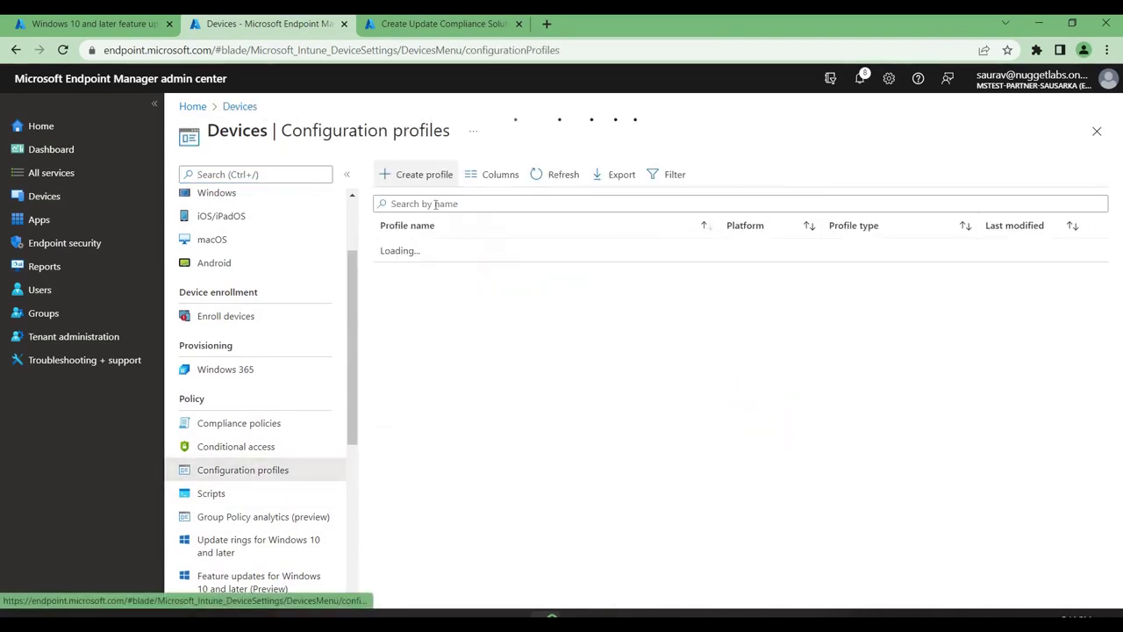
click(435, 203)
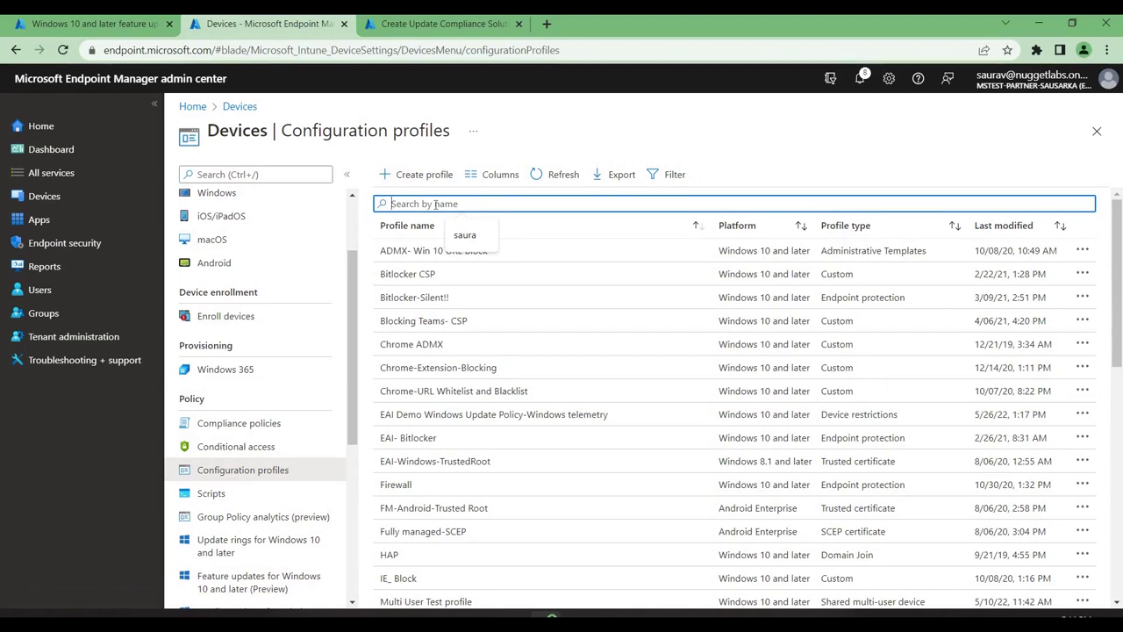
text(update)
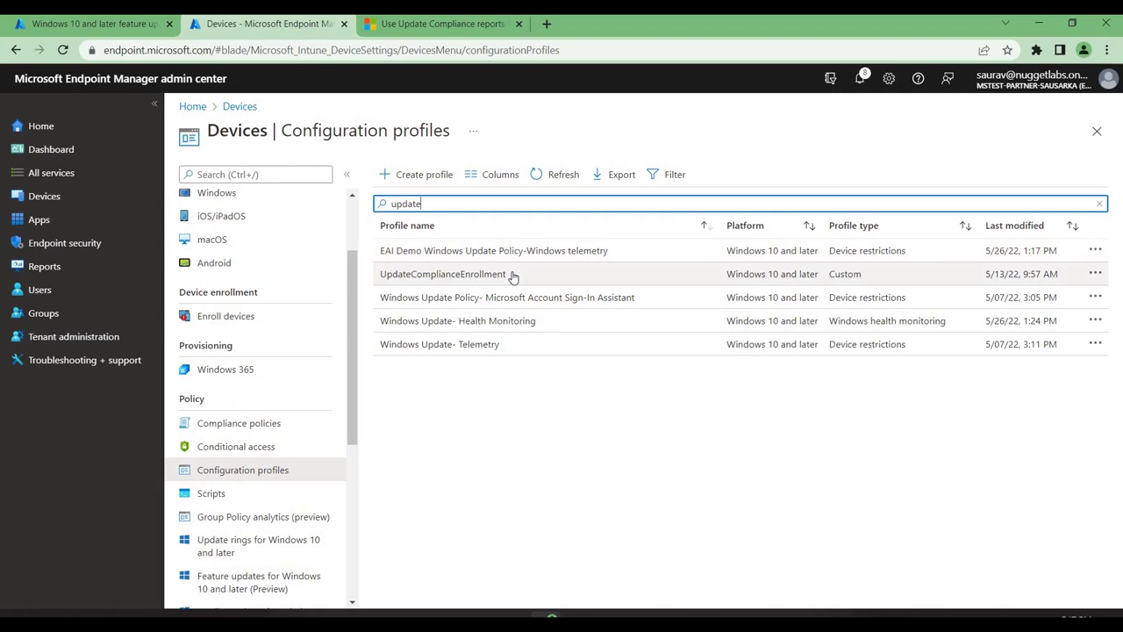
click(514, 276)
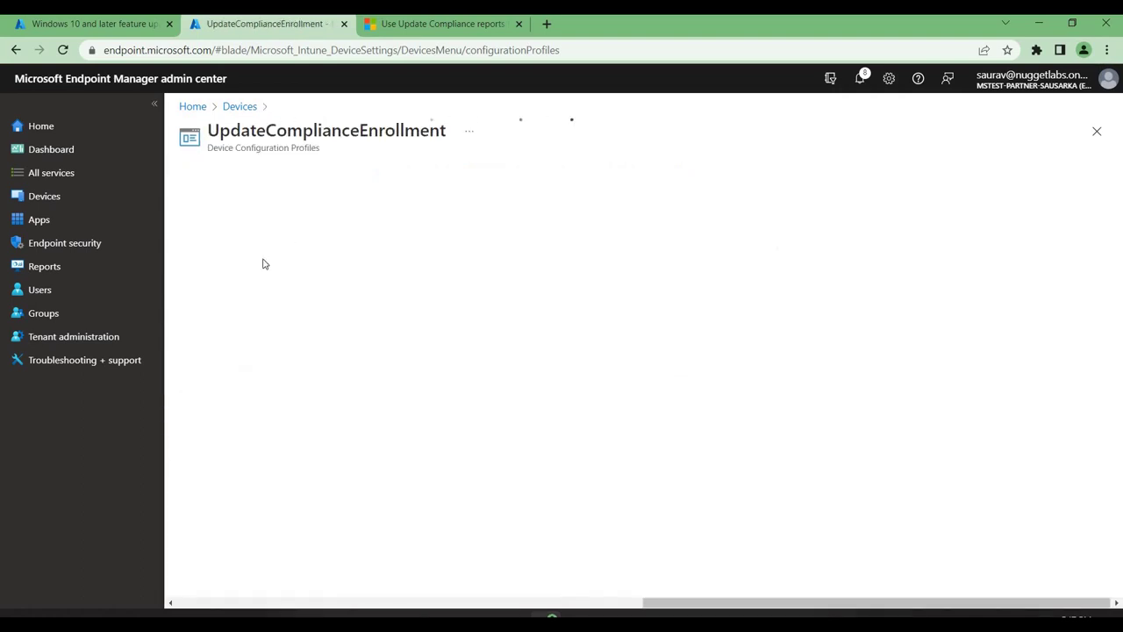
Glance at the profile's Basics without changes, then open its configuration settings for editing
drag(1119, 226, 1103, 321)
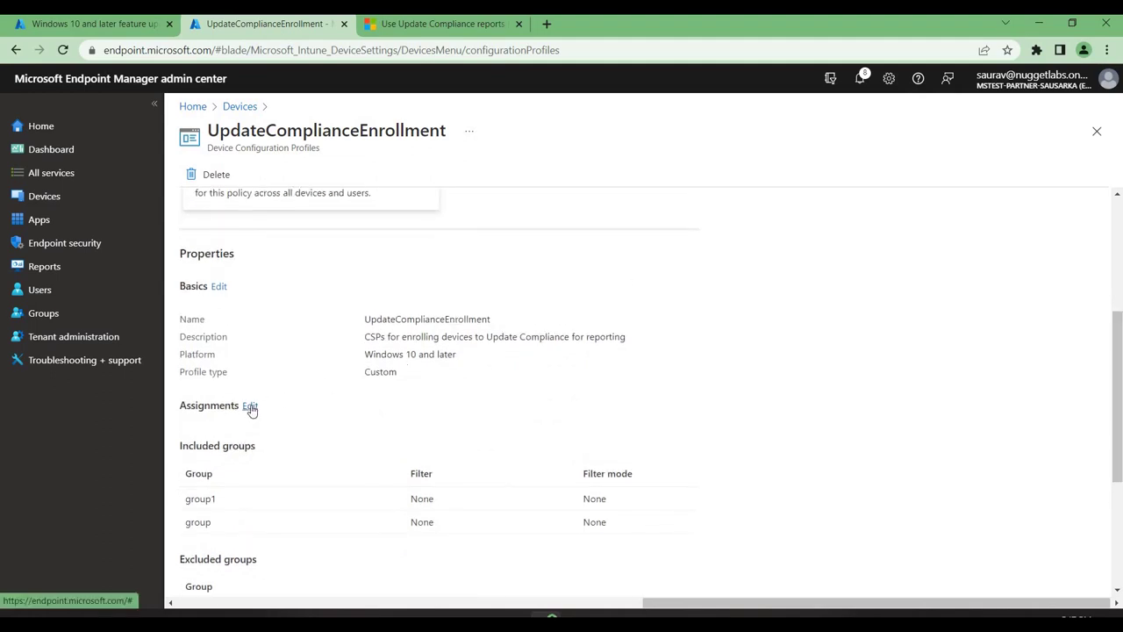
click(218, 287)
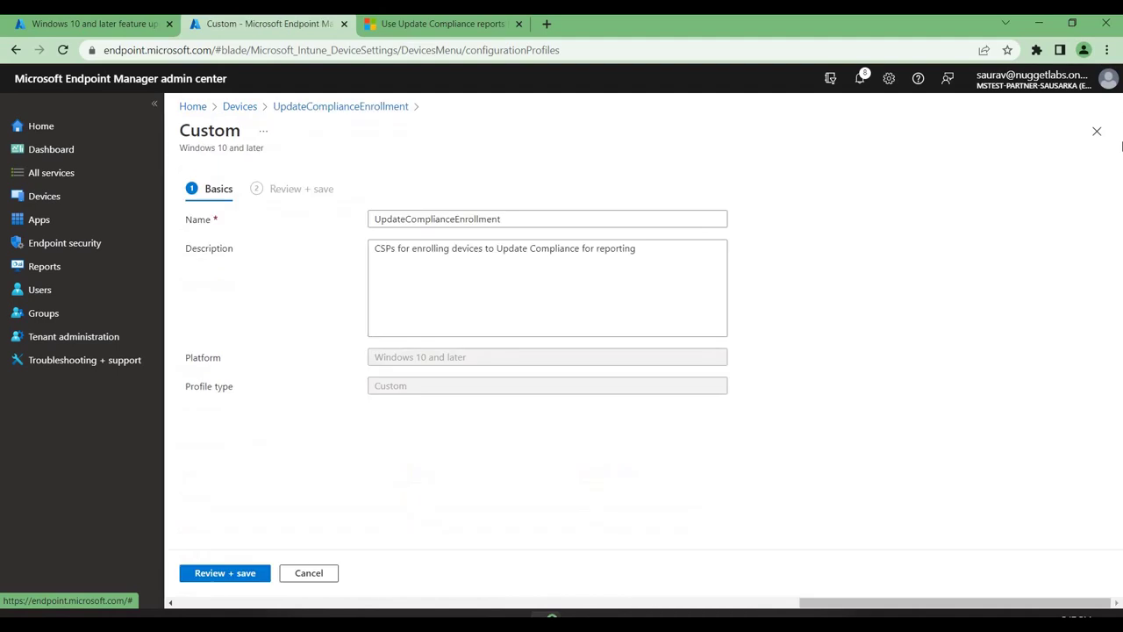
click(1097, 132)
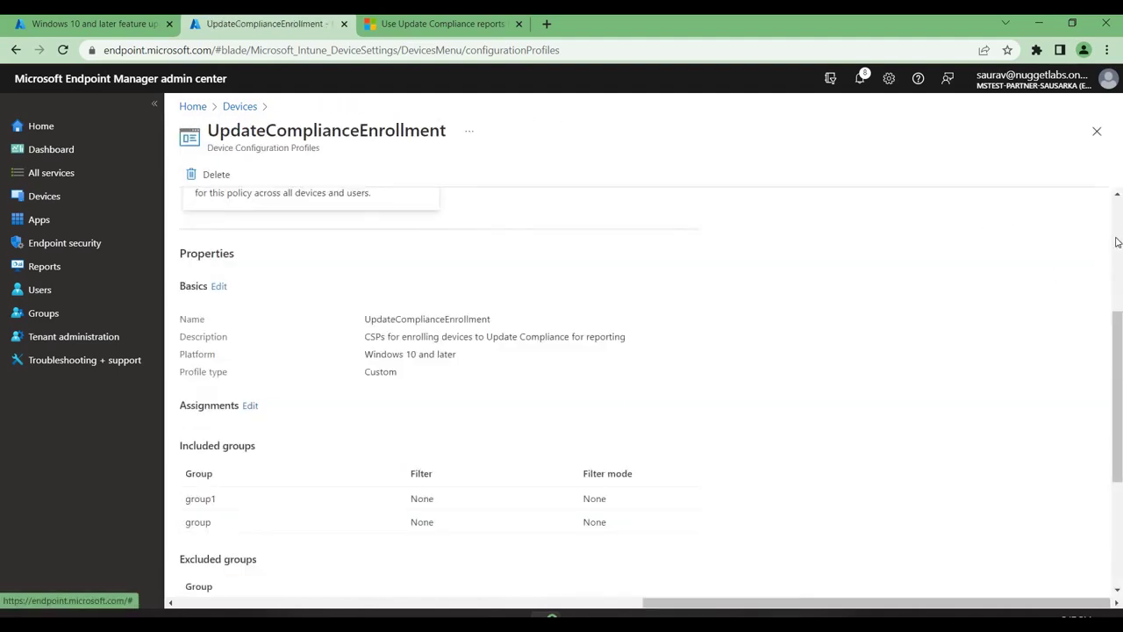
scroll(1121, 383, down, 3)
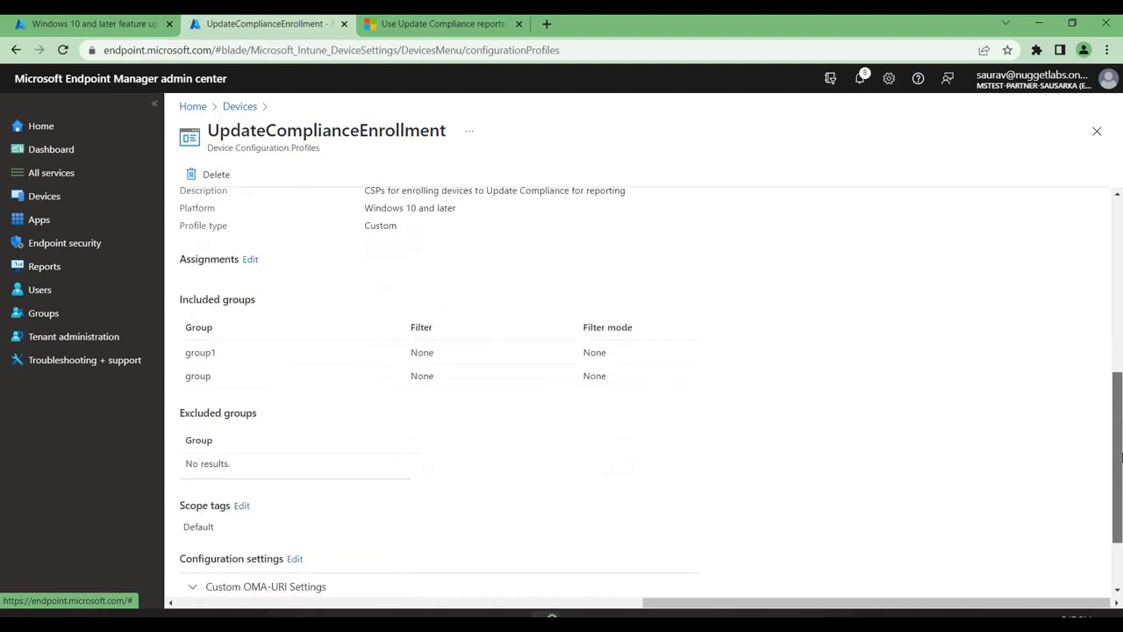
click(294, 461)
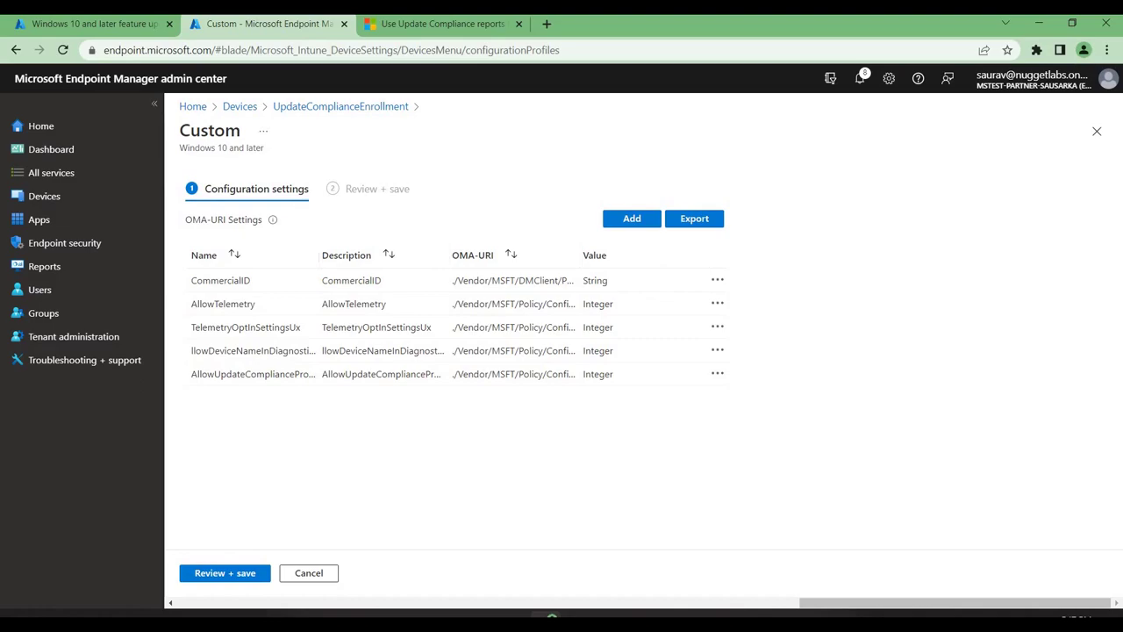
key(alt+Tab)
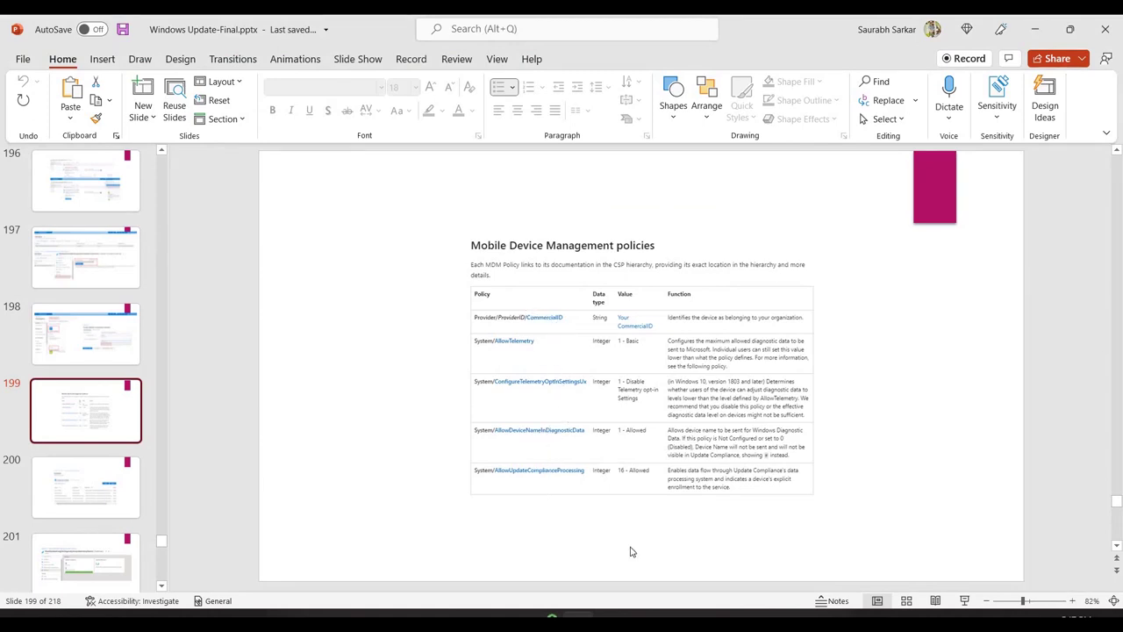
key(alt+Tab)
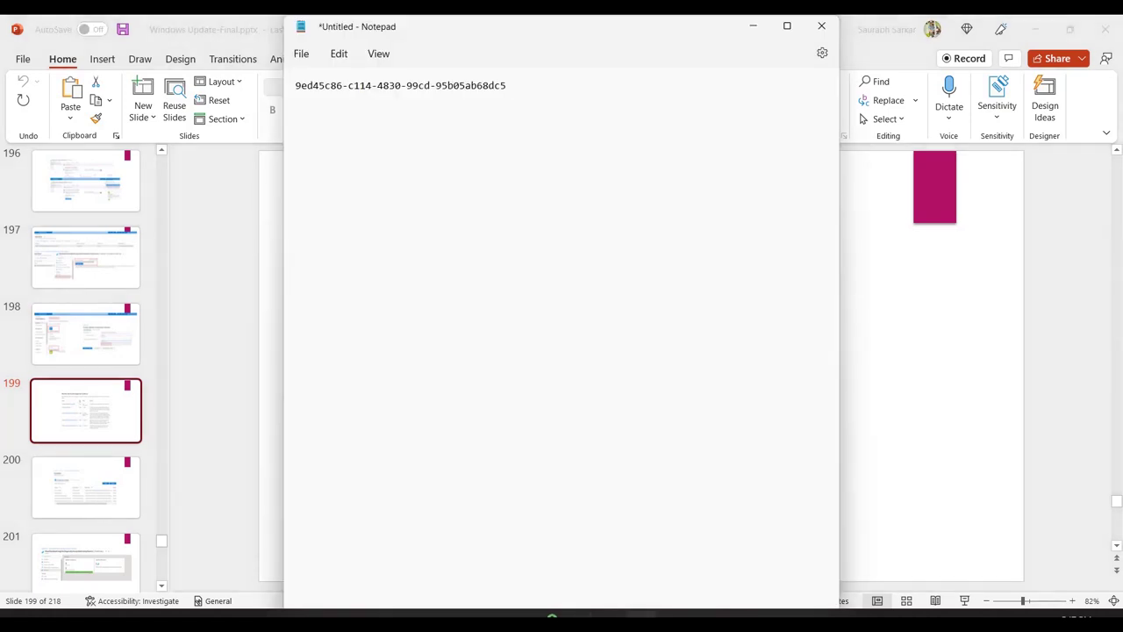
key(alt+Tab)
key(alt+Tab)
key(alt+Tab)
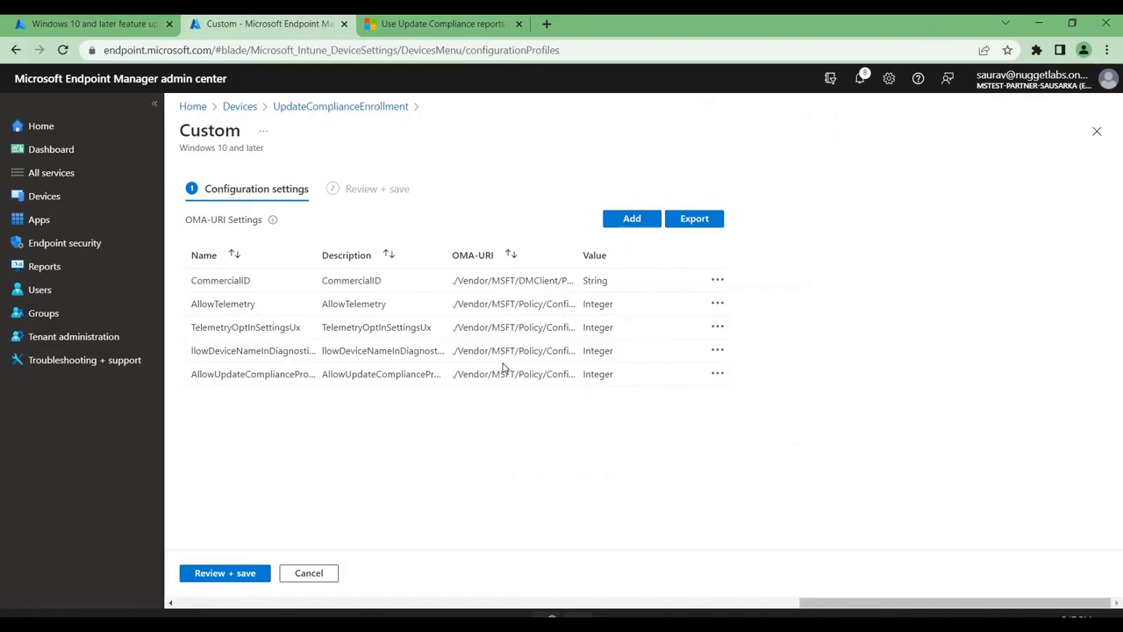
click(717, 281)
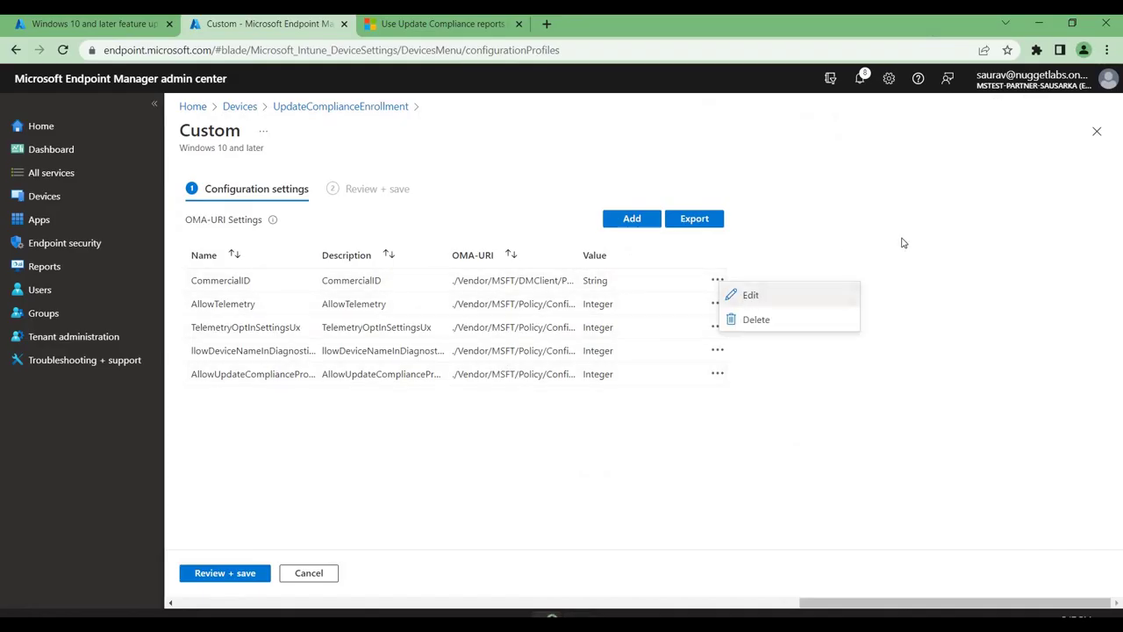
key(Return)
drag(1055, 292, 1080, 292)
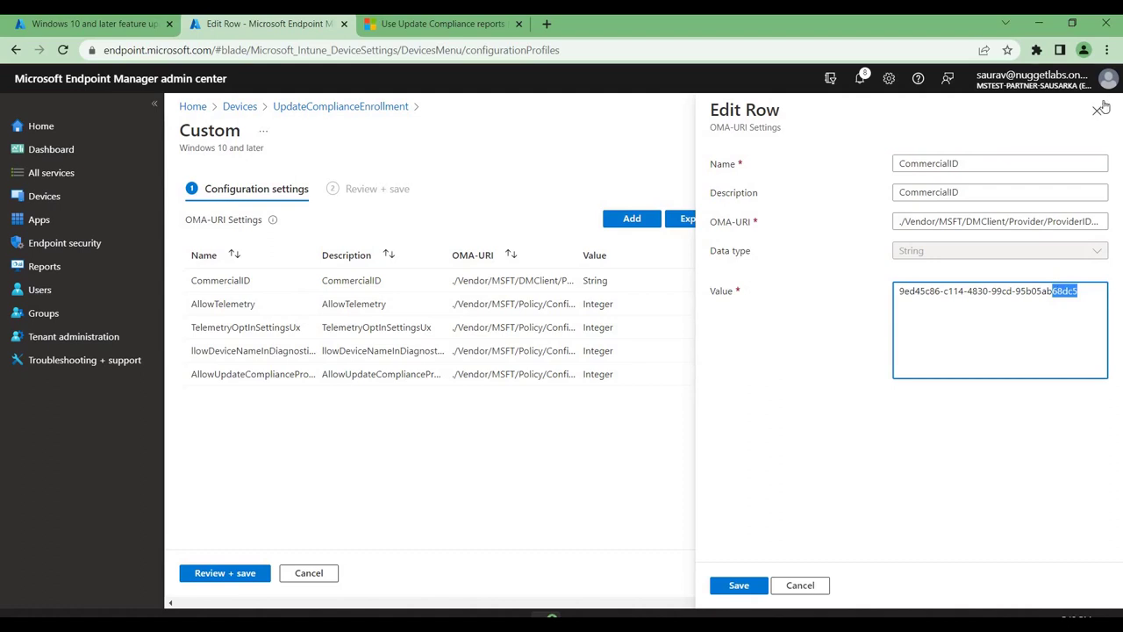
click(1033, 221)
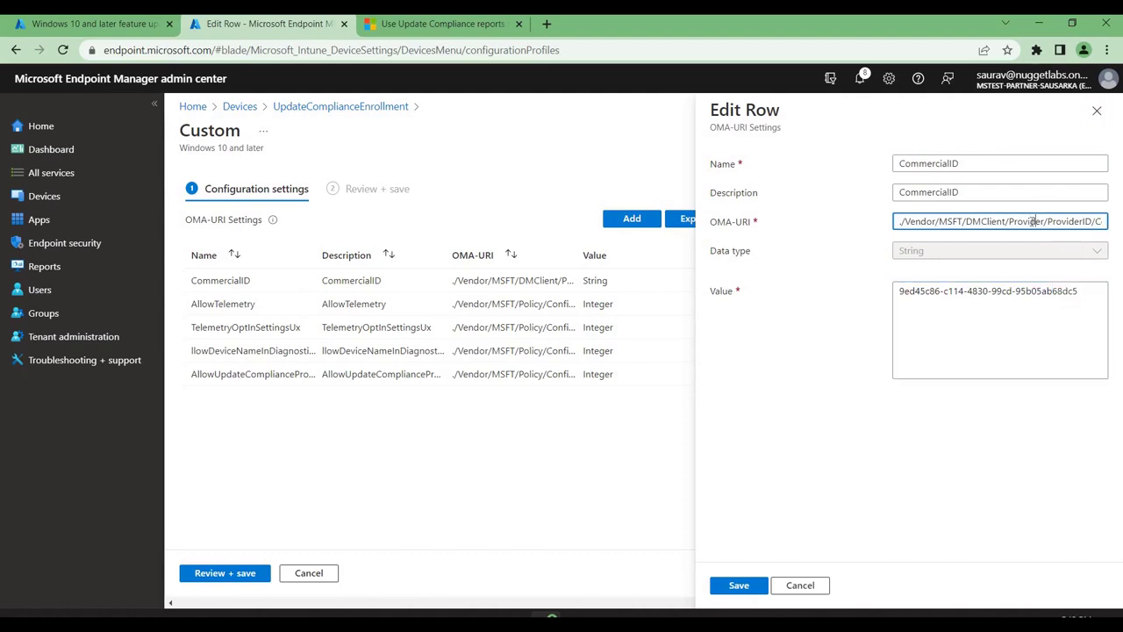
key(End)
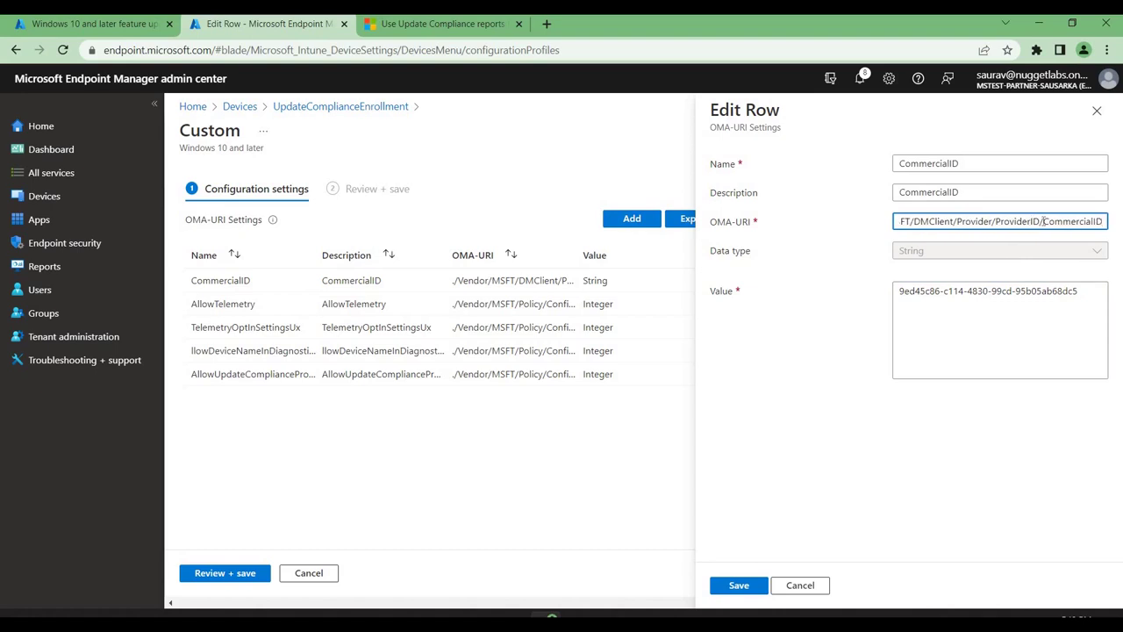
drag(1033, 221, 918, 244)
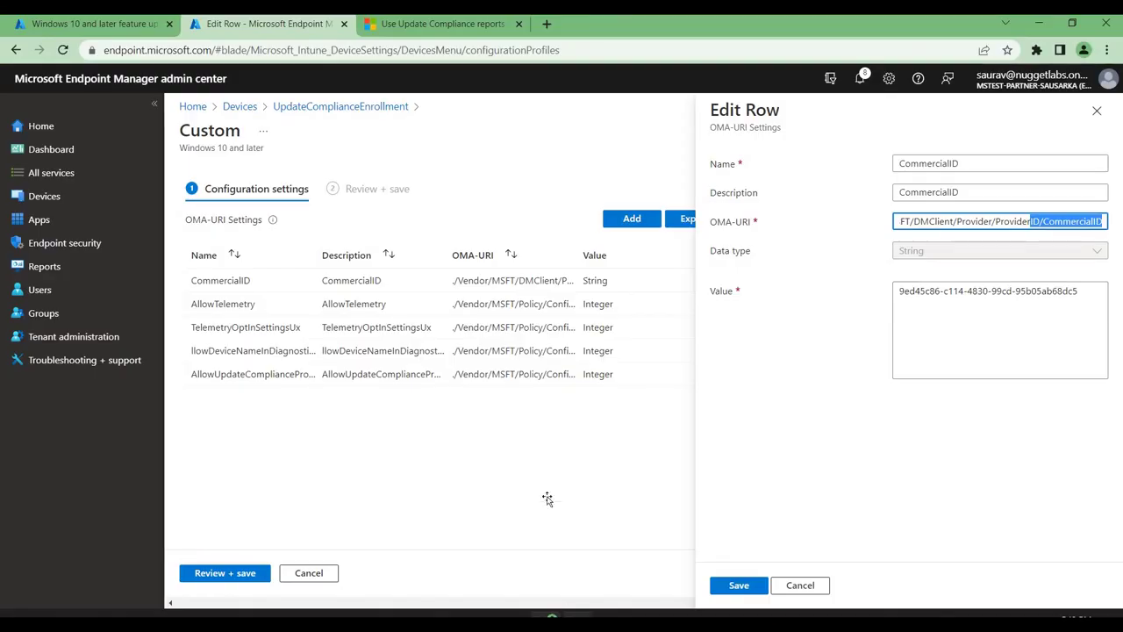
key(alt+Tab)
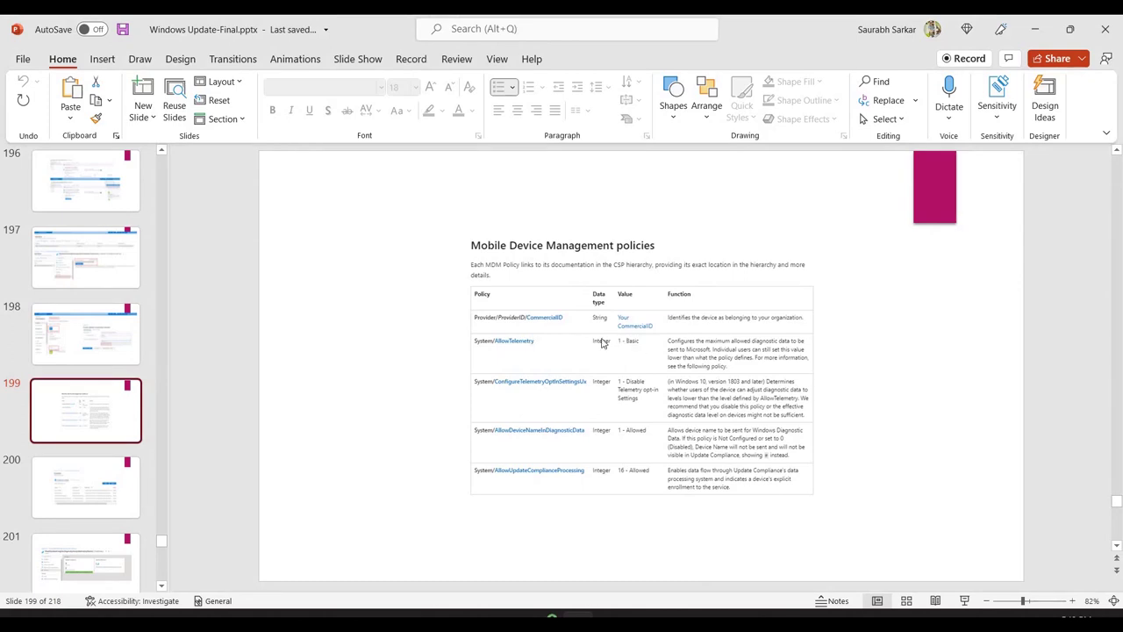
key(alt+Tab)
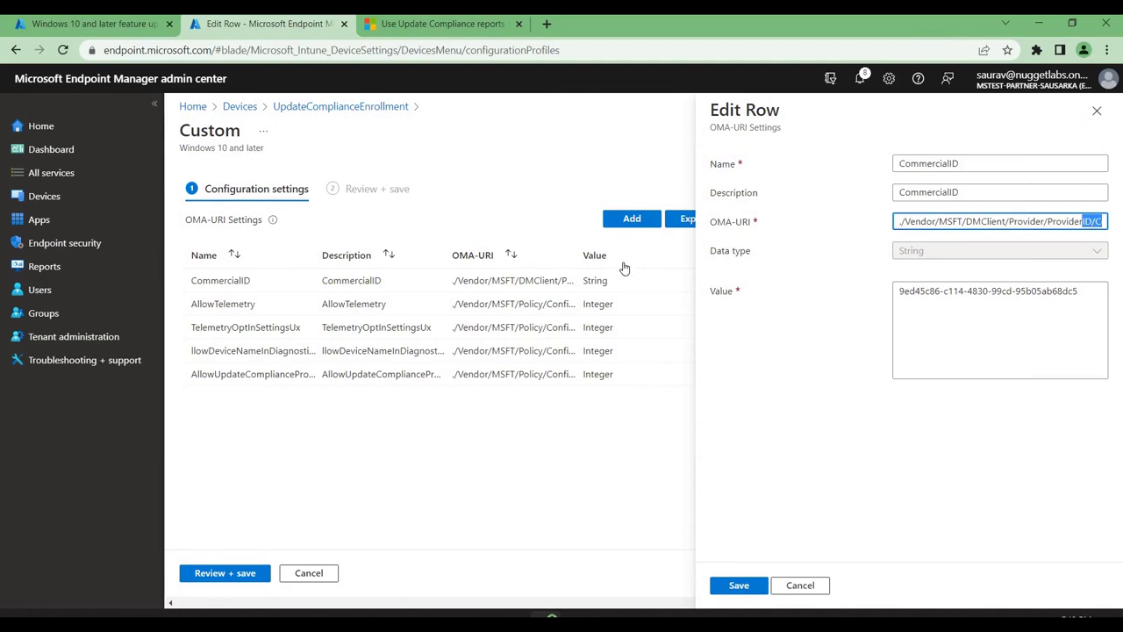
click(1097, 109)
click(716, 303)
key(Return)
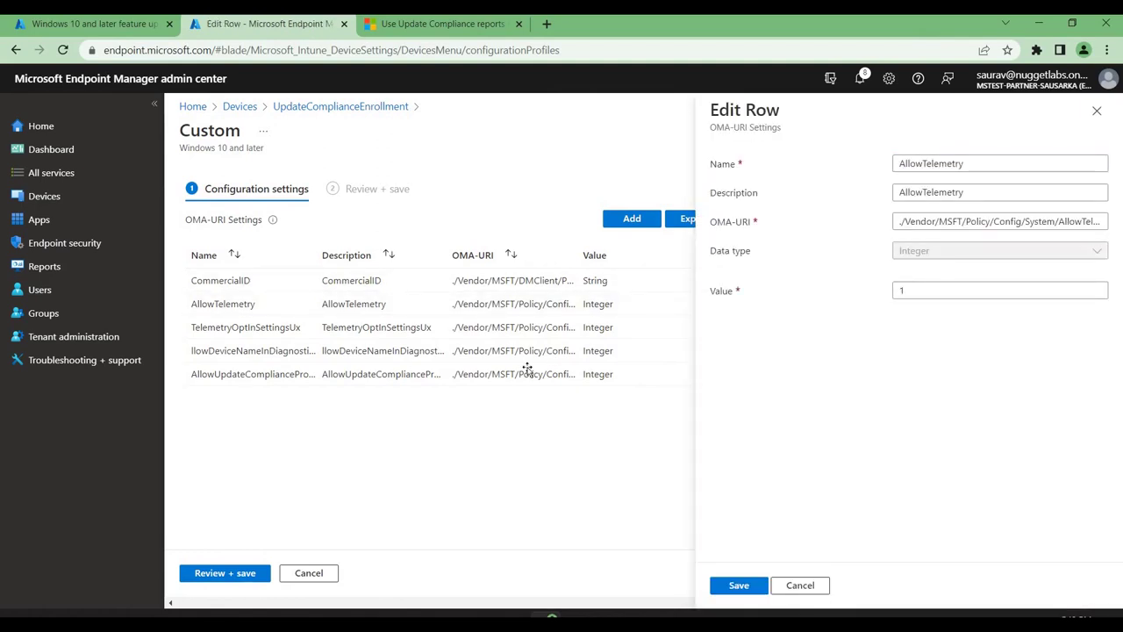
key(alt+Tab)
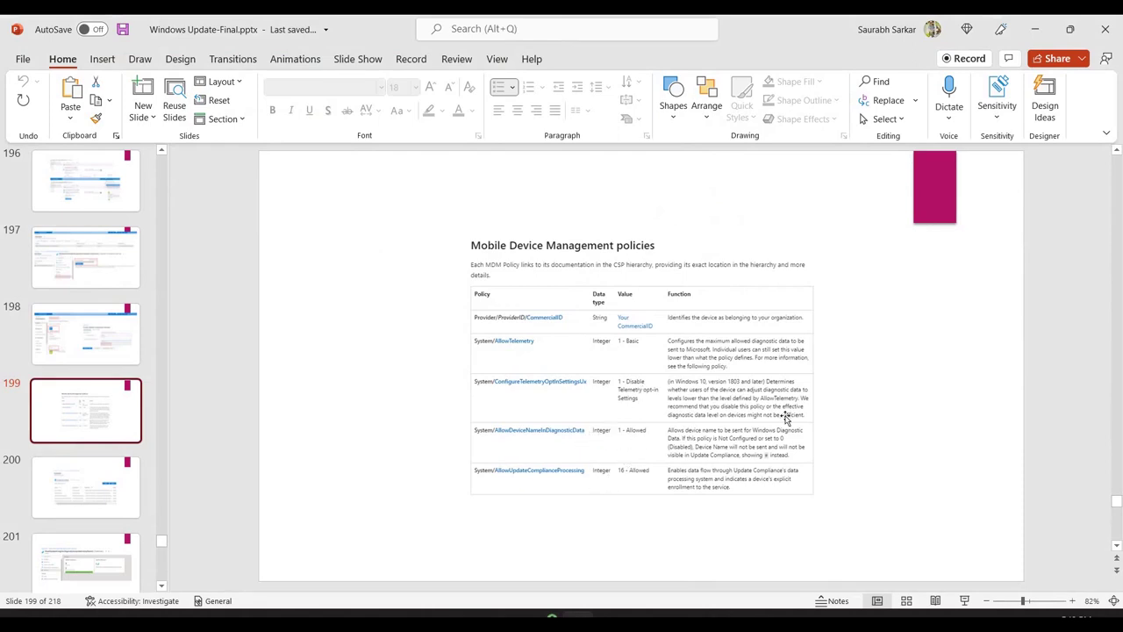
key(alt+Tab)
click(1095, 115)
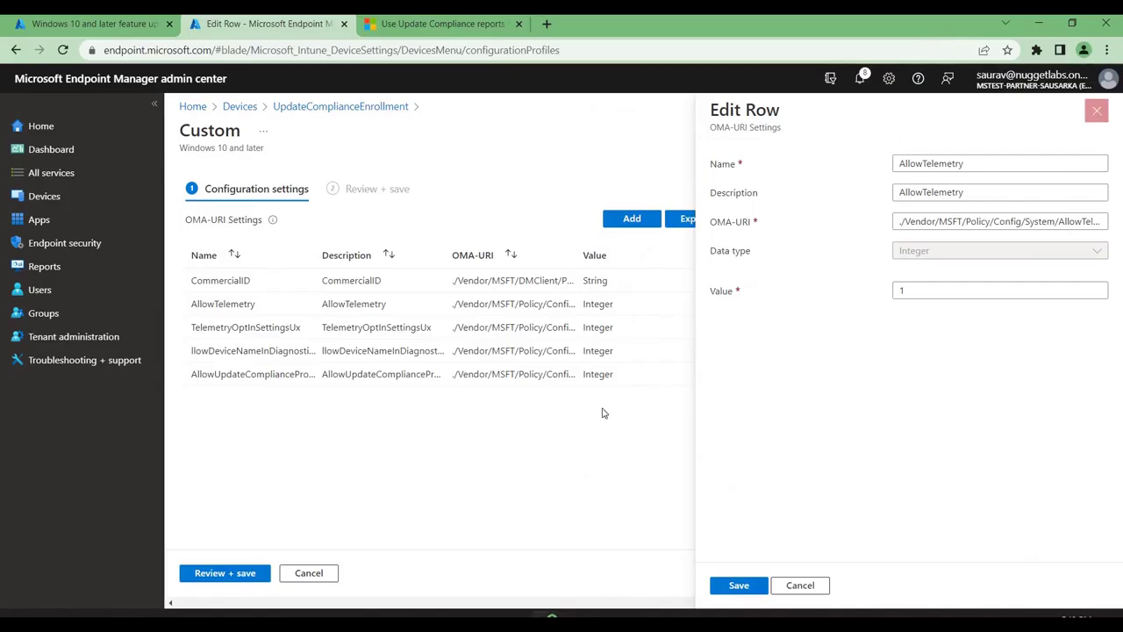
click(718, 374)
click(746, 383)
click(921, 281)
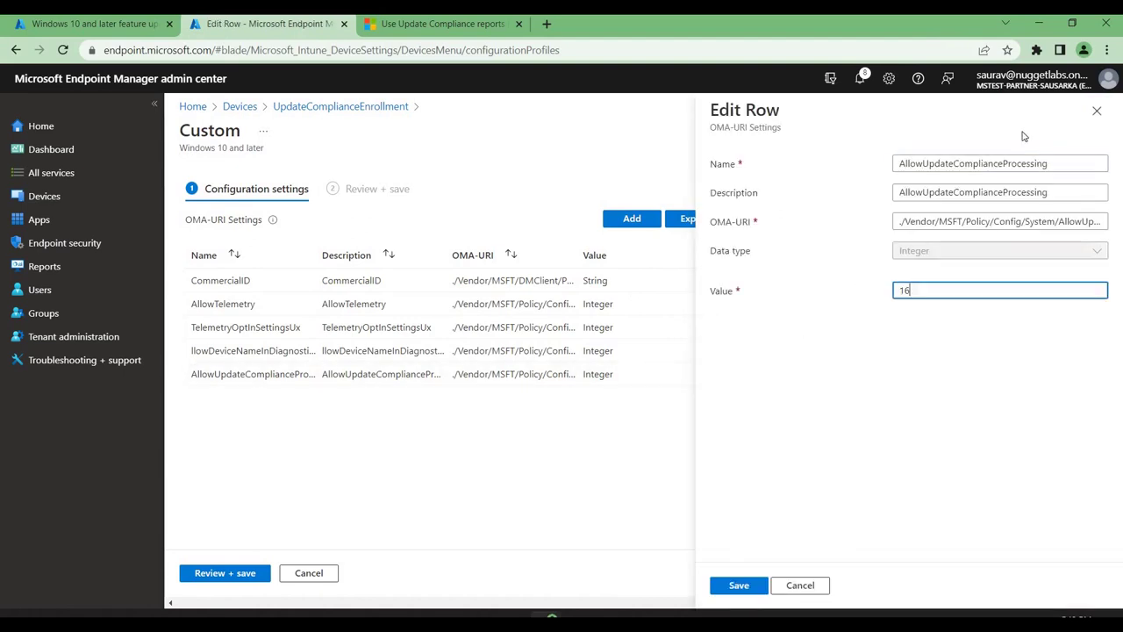
click(1097, 111)
click(1097, 131)
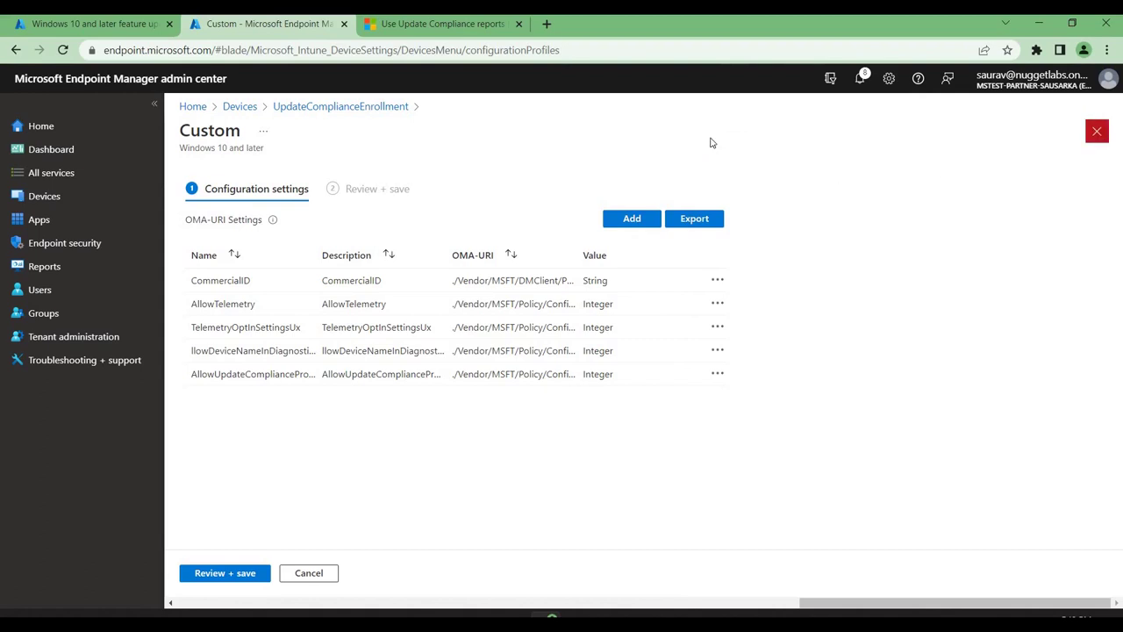
click(629, 134)
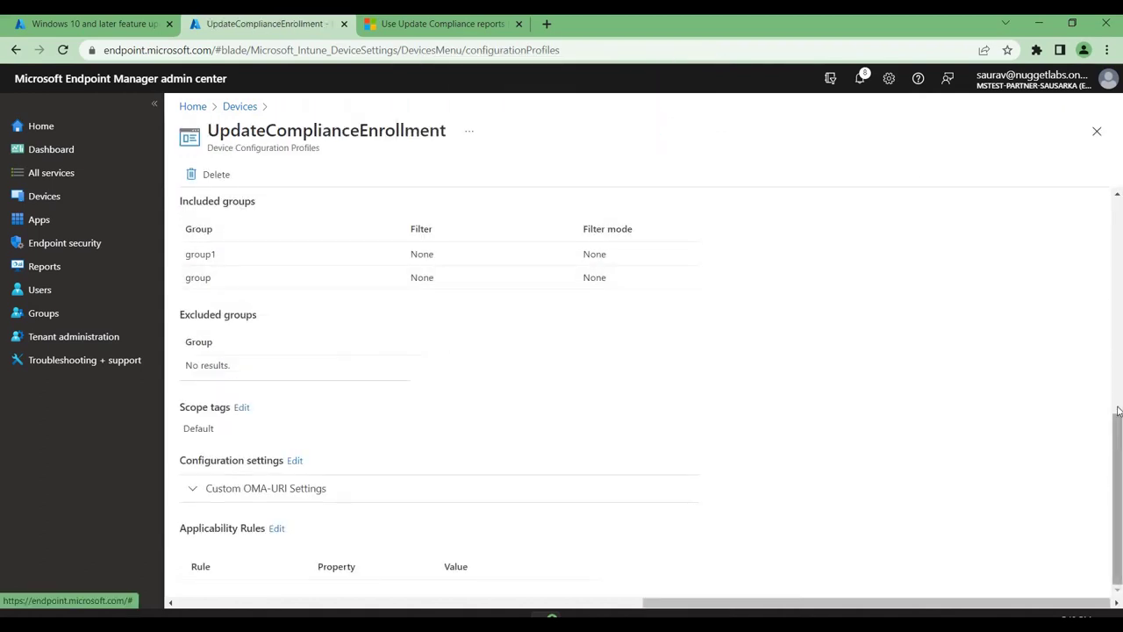
Include the Test2 group in UpdateComplianceEnrollment's assignments alongside group and group1, and save the change
scroll(1010, 381, up, 5)
click(252, 351)
click(212, 243)
text(ts)
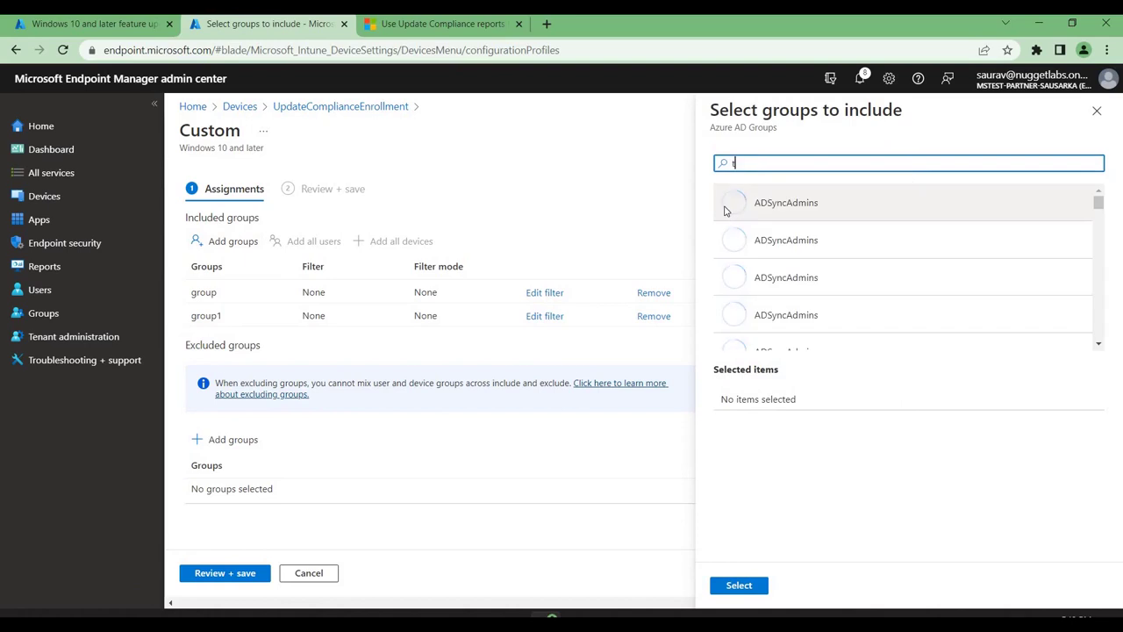
text(t2)
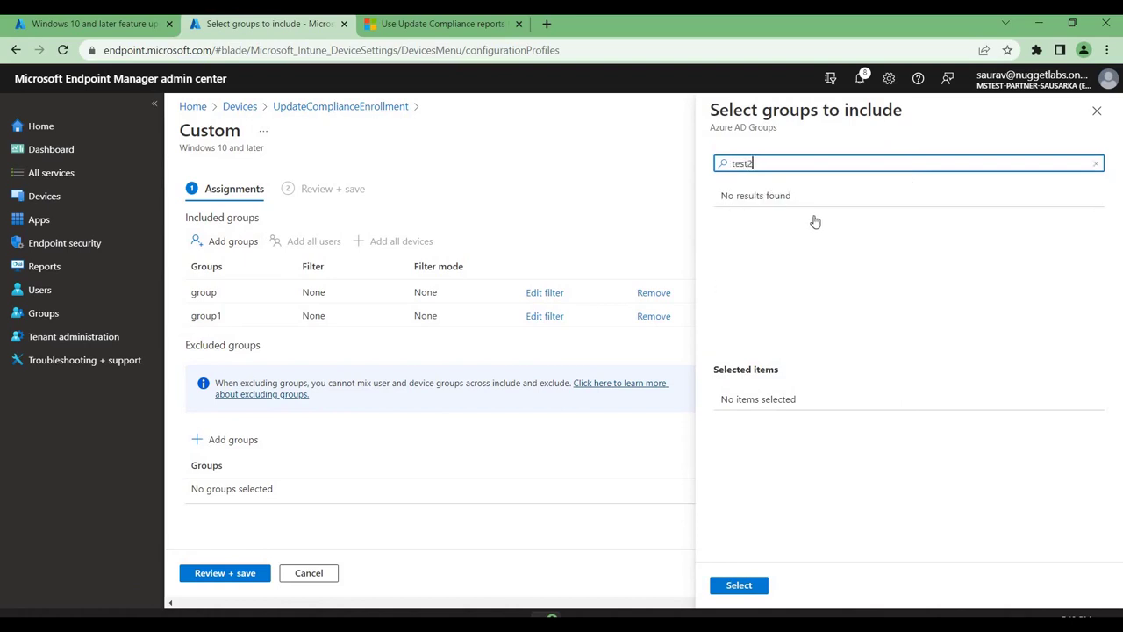
click(764, 206)
click(738, 588)
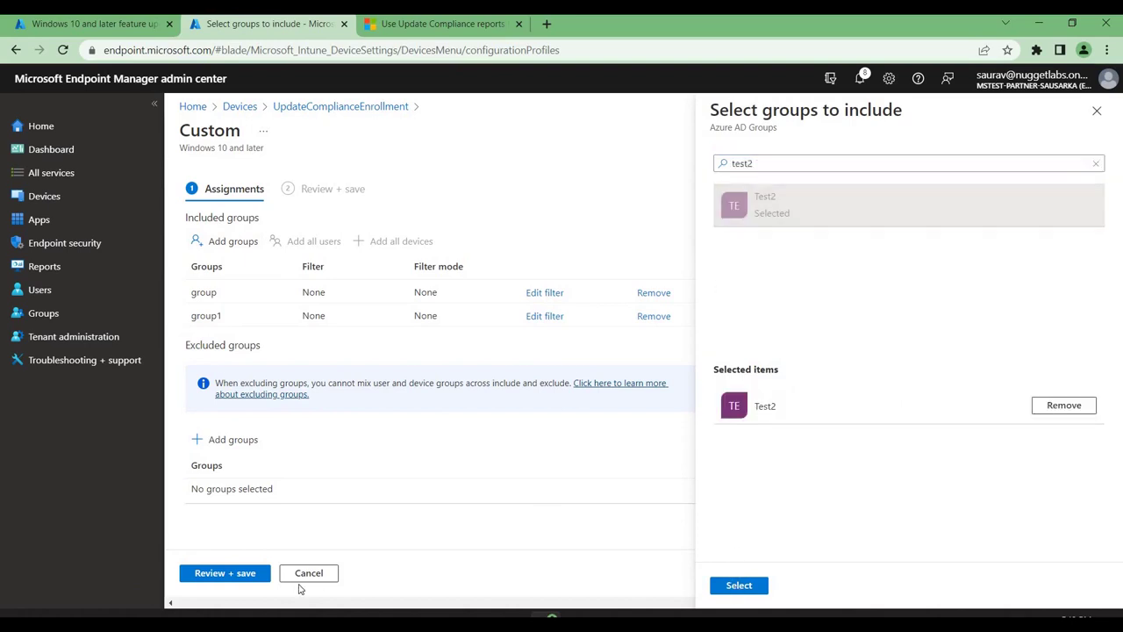
click(222, 579)
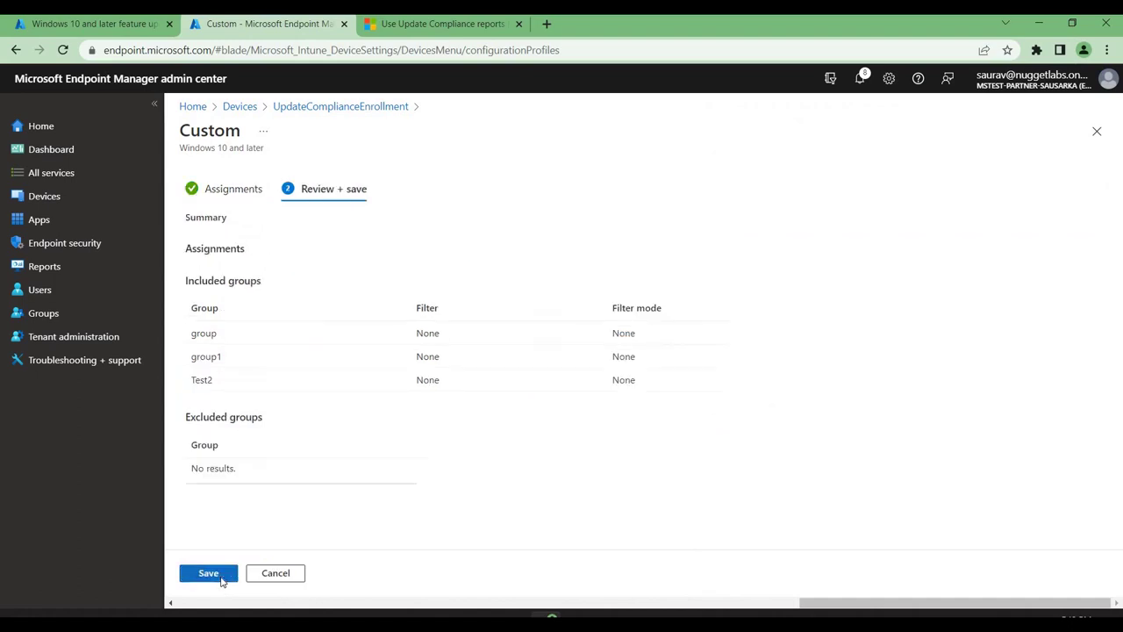
click(222, 579)
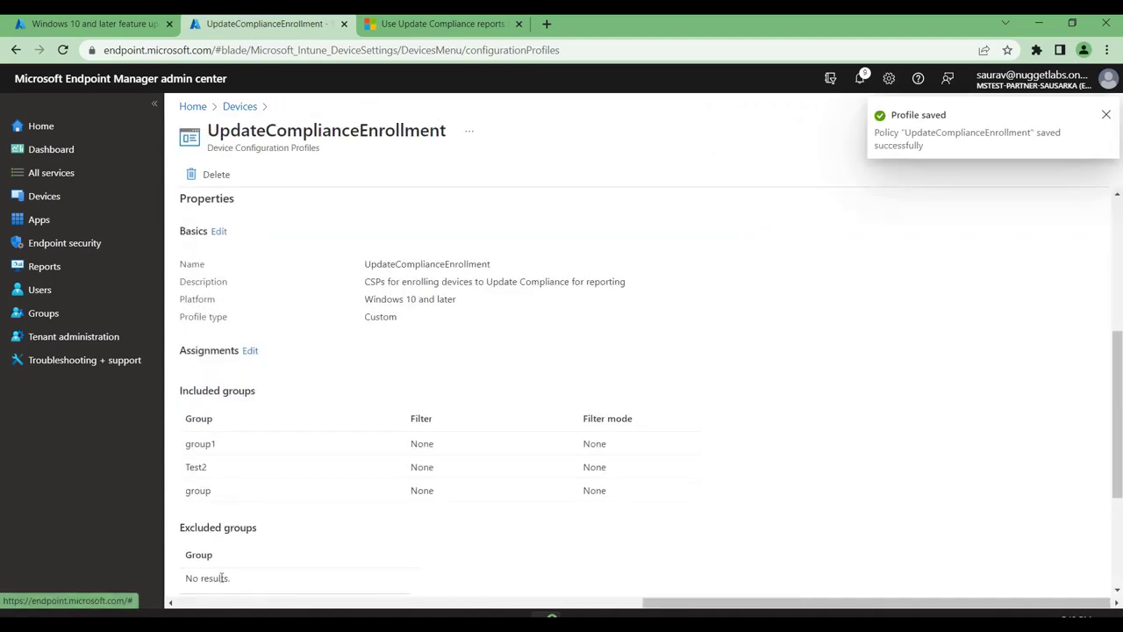
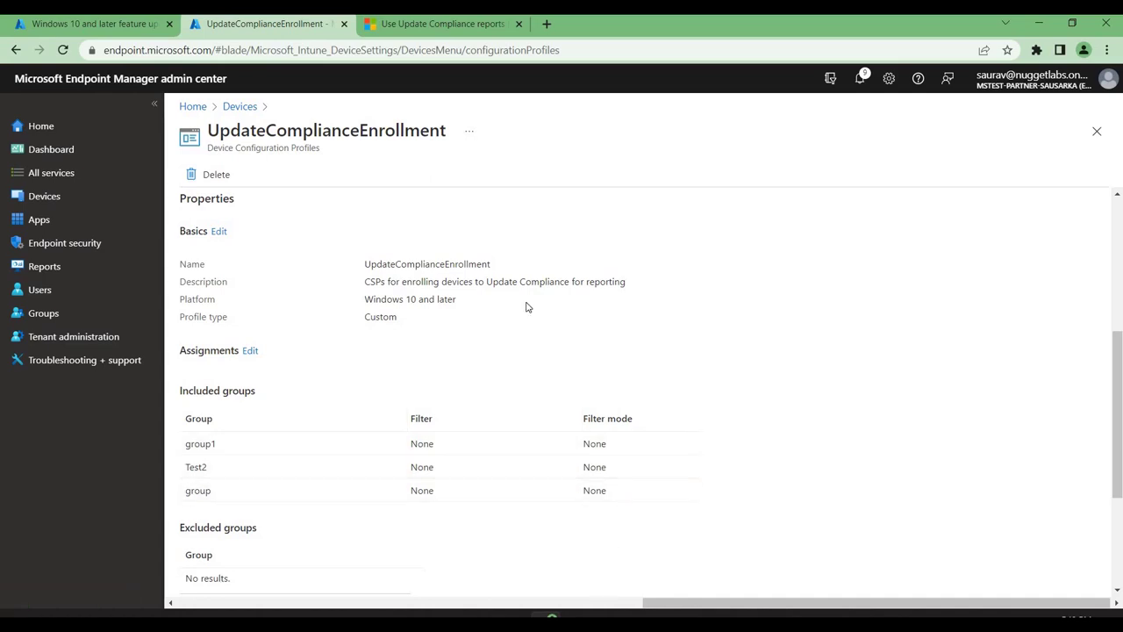
Launch Hyper-V Manager from the Start search
key(super)
text(Hyper-V Manager)
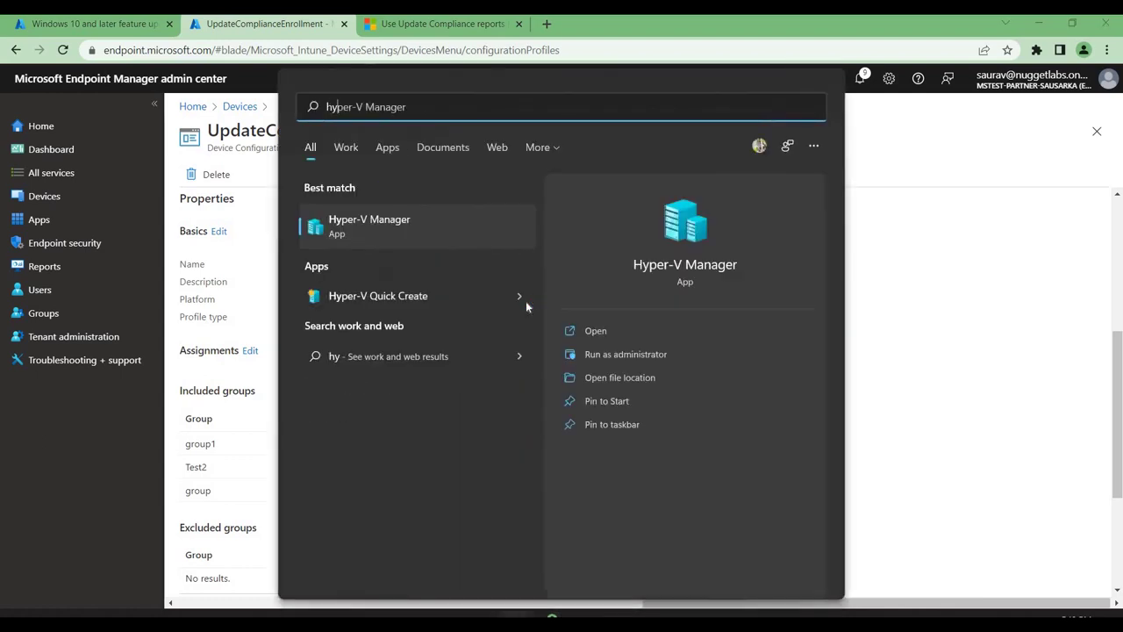
key(Return)
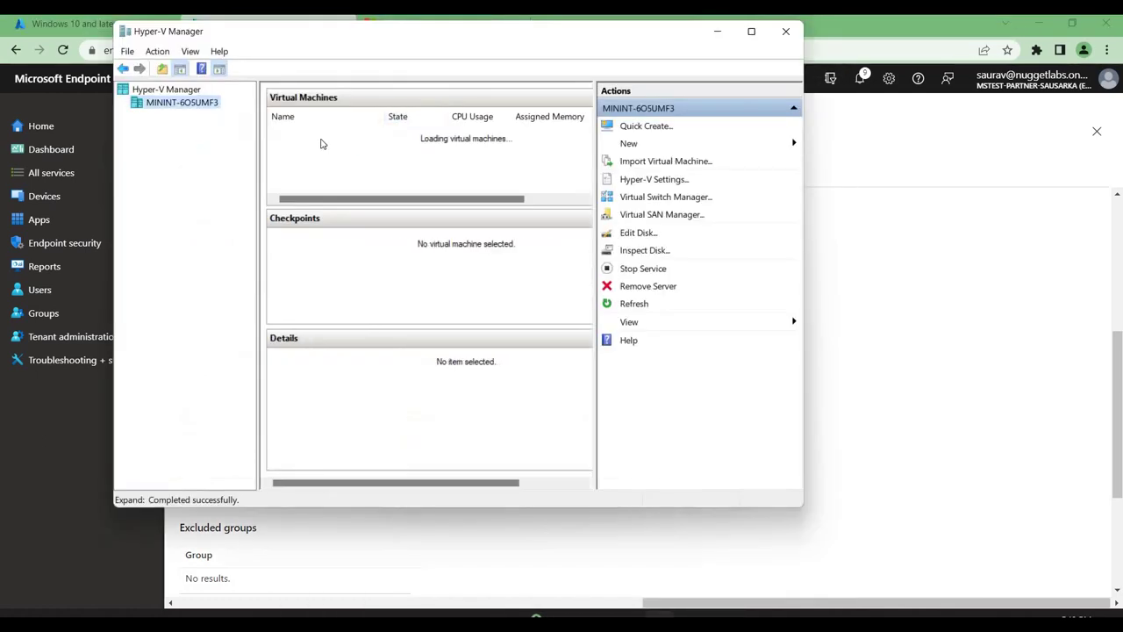
Connect to TestMachine full screen, sign in, then minimize the VM session
click(321, 147)
right_click(325, 149)
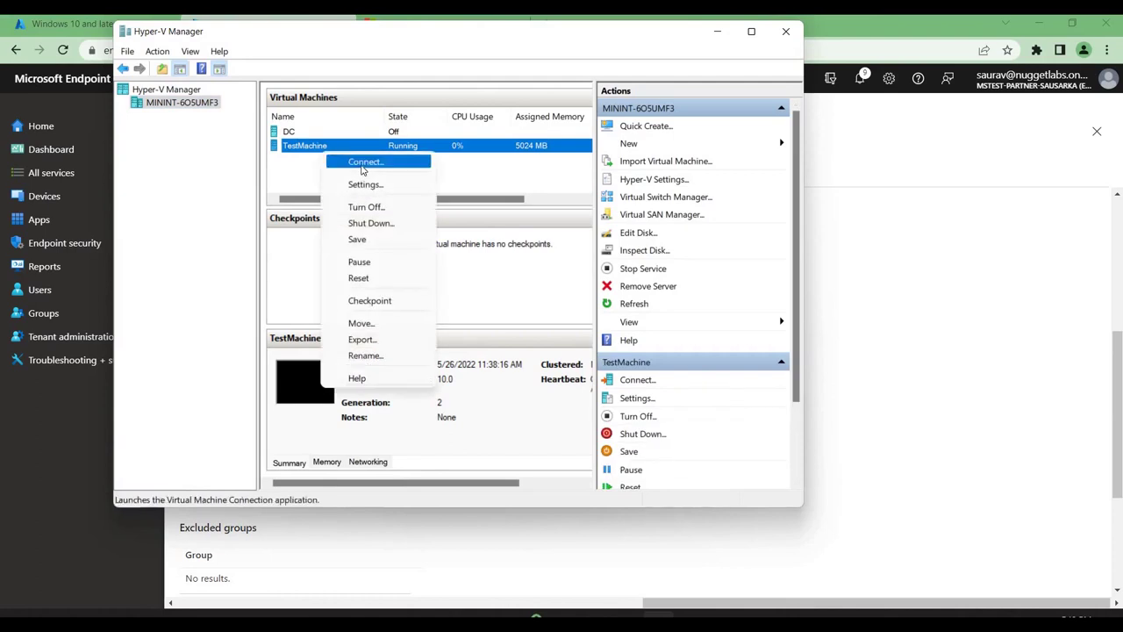
click(365, 162)
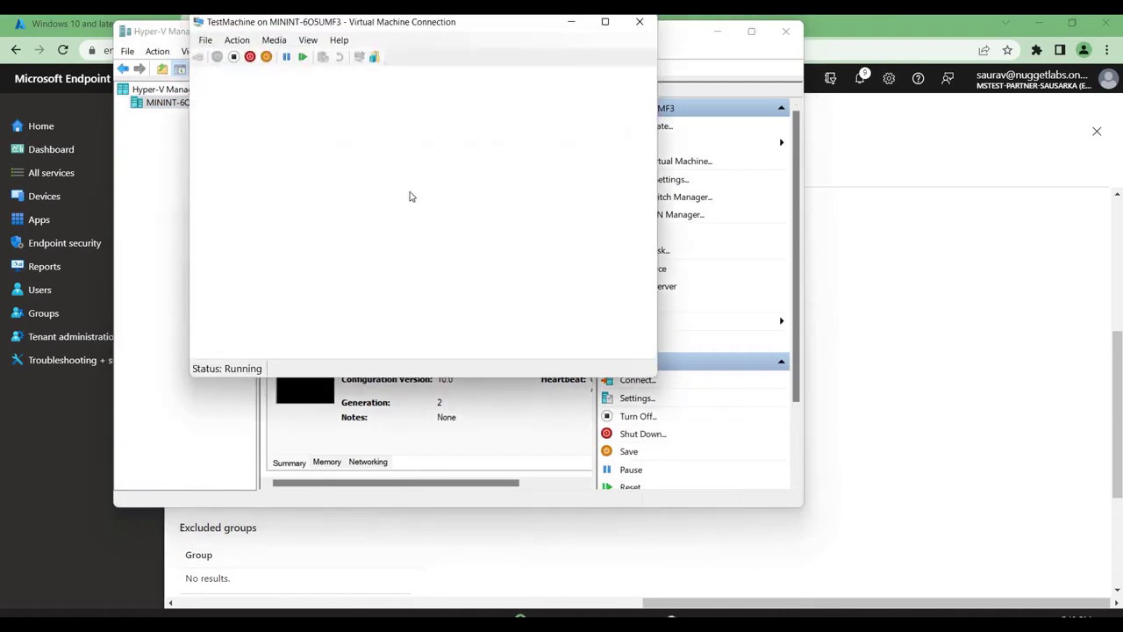
click(479, 259)
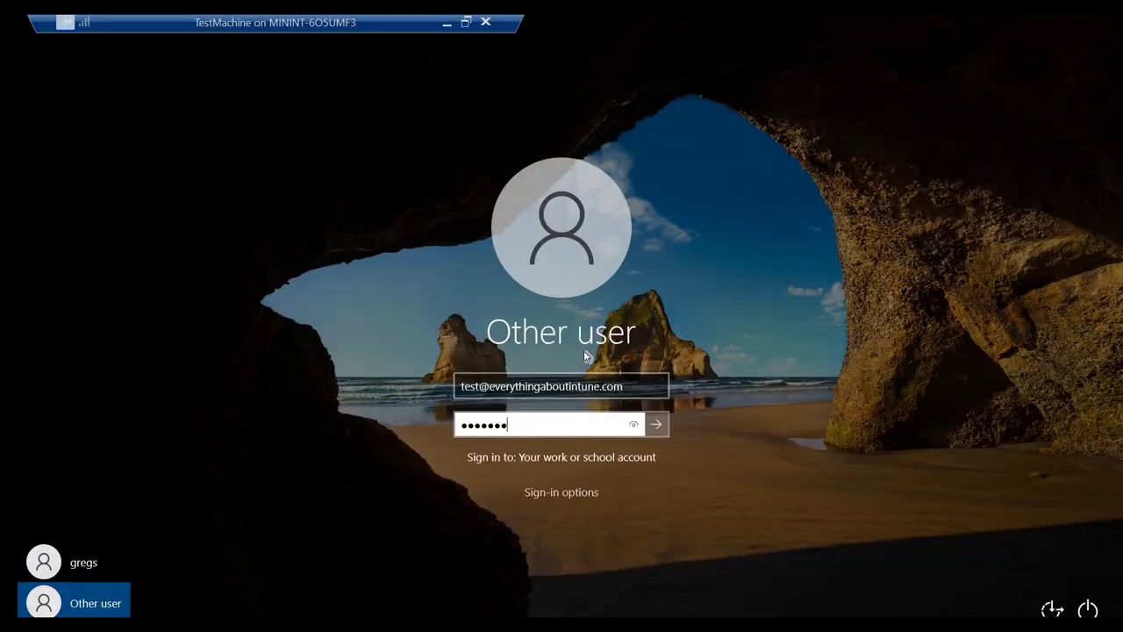
text(**)
key(Return)
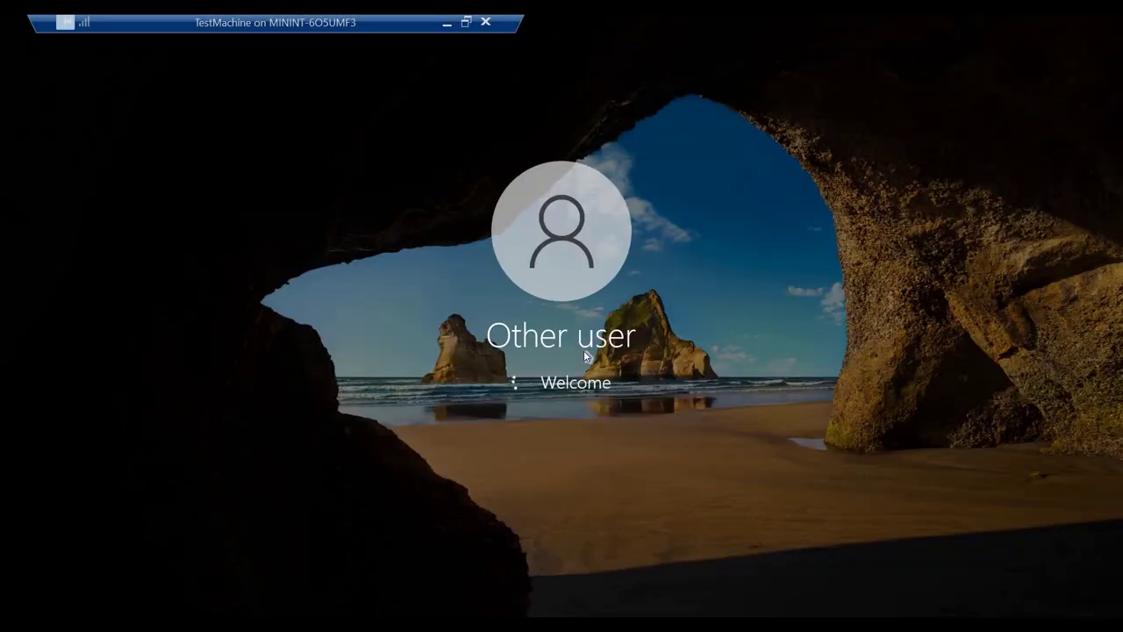
click(447, 23)
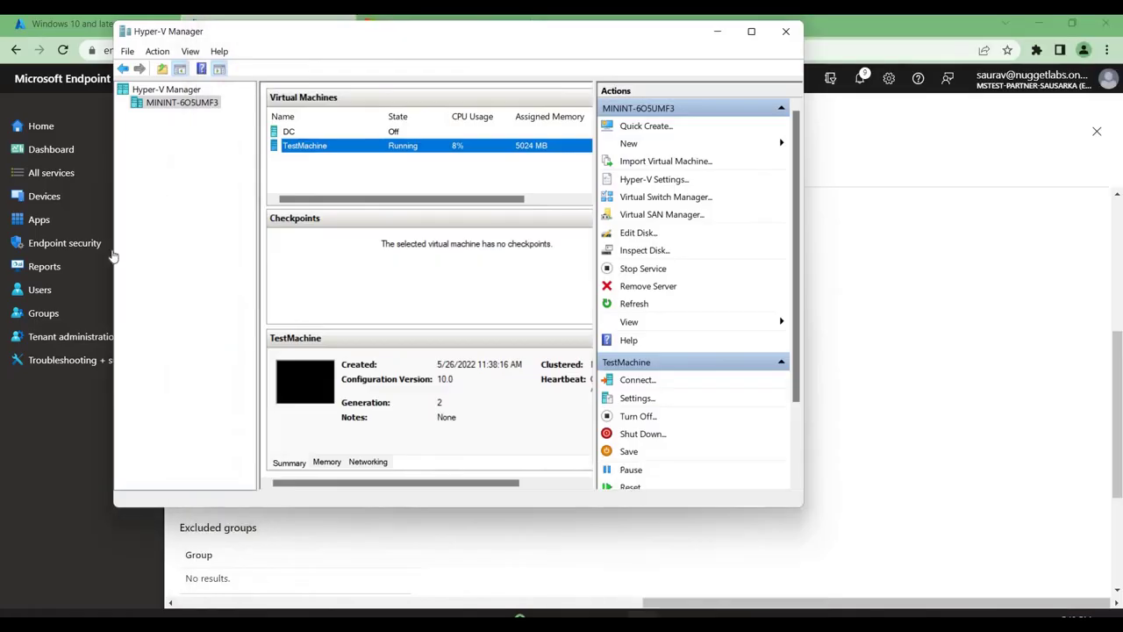
click(96, 246)
Sync TESTDEVICE from Endpoint Manager and the VM's Settings, checking its configuration policies
click(43, 196)
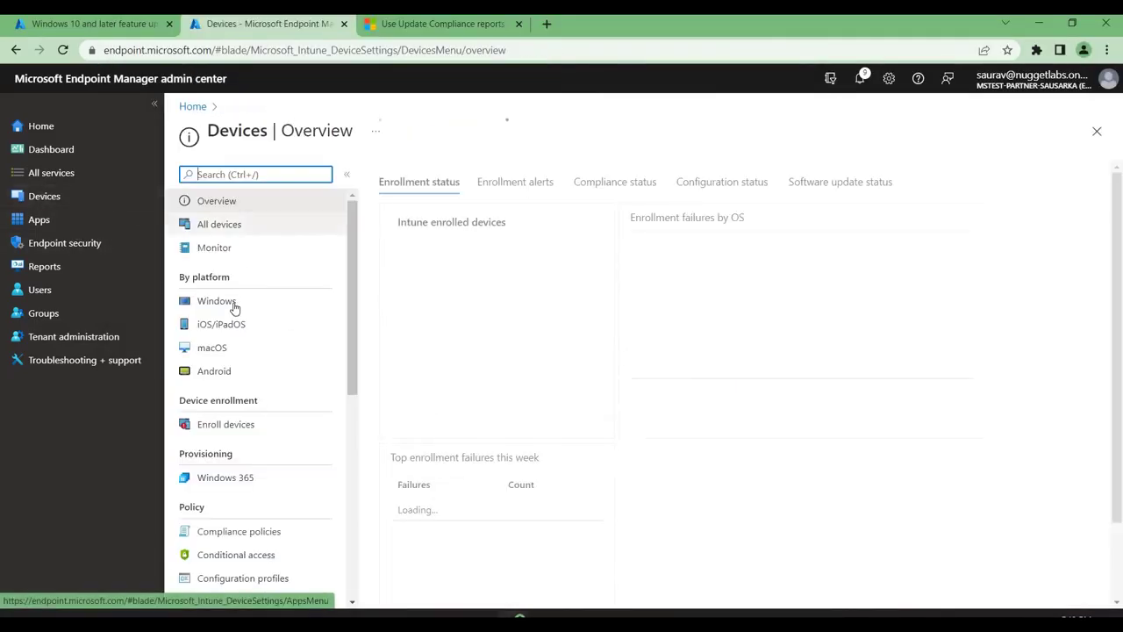
click(233, 305)
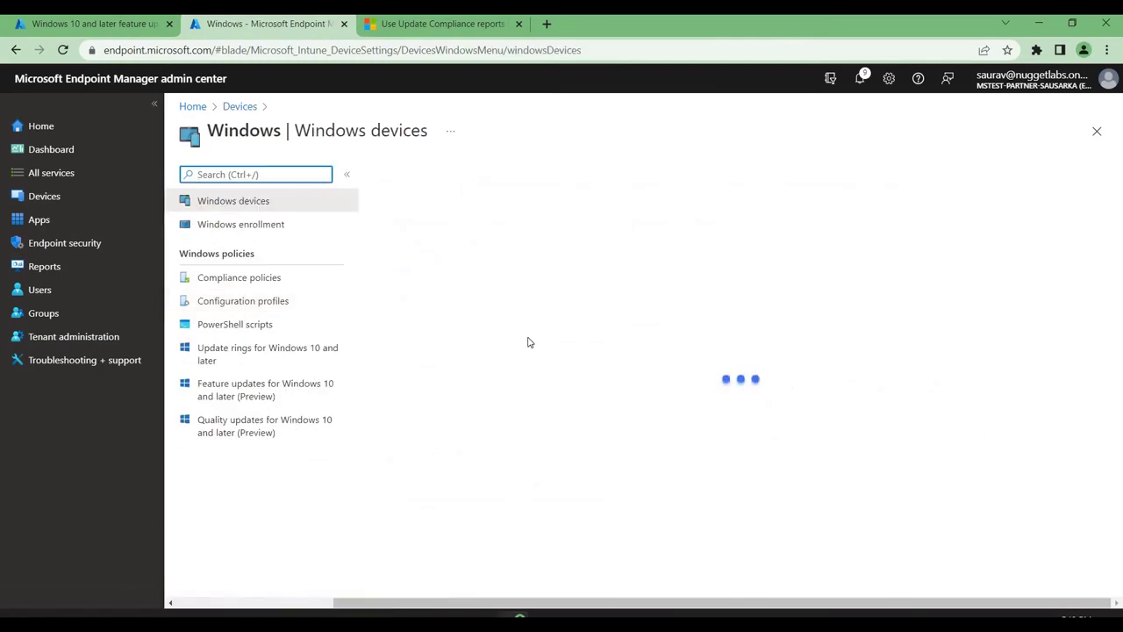
click(414, 342)
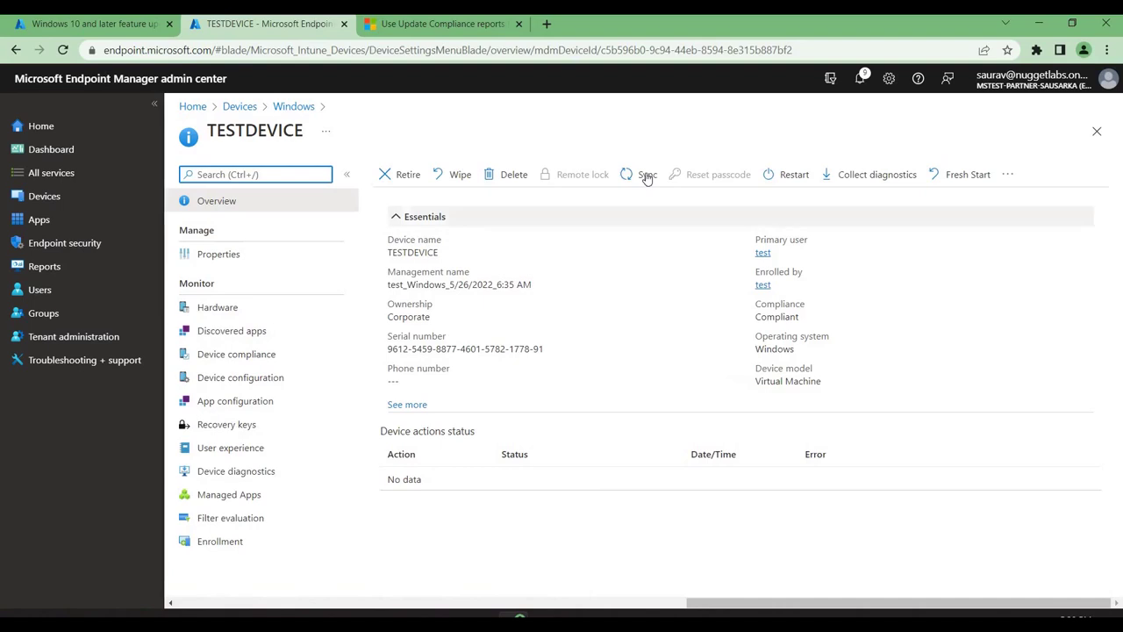
key(Return)
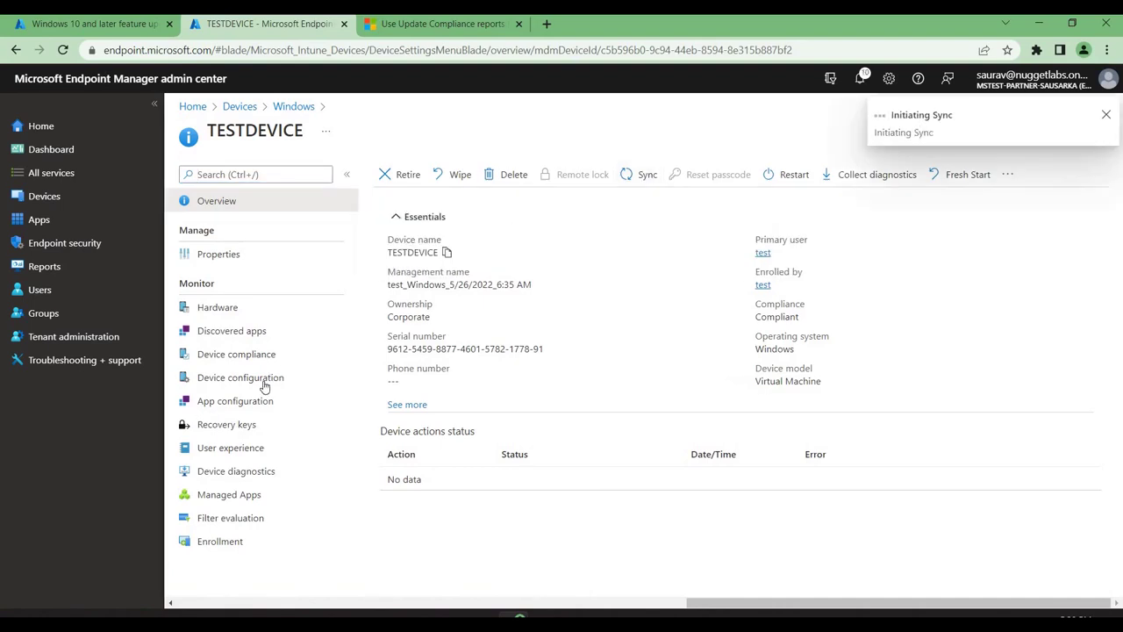
click(264, 379)
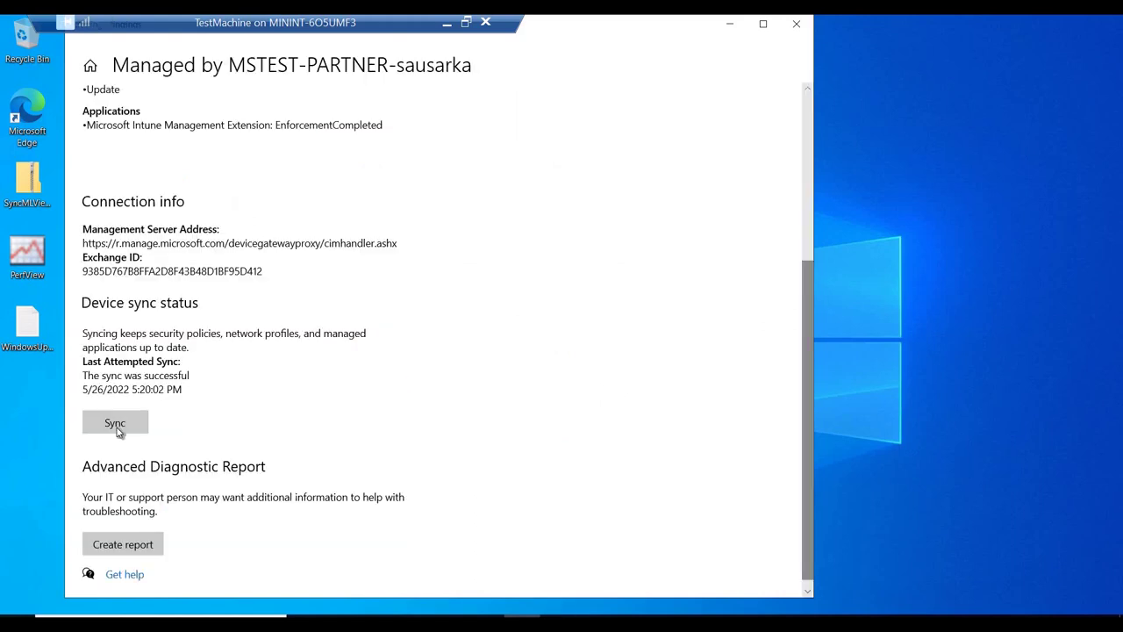
click(117, 428)
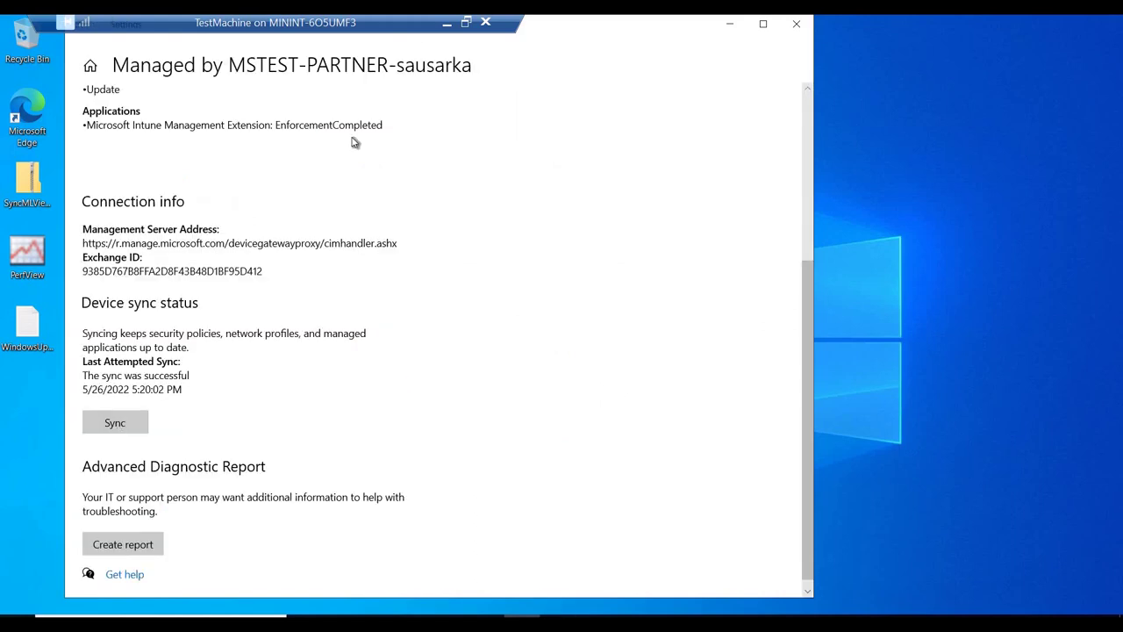
click(445, 23)
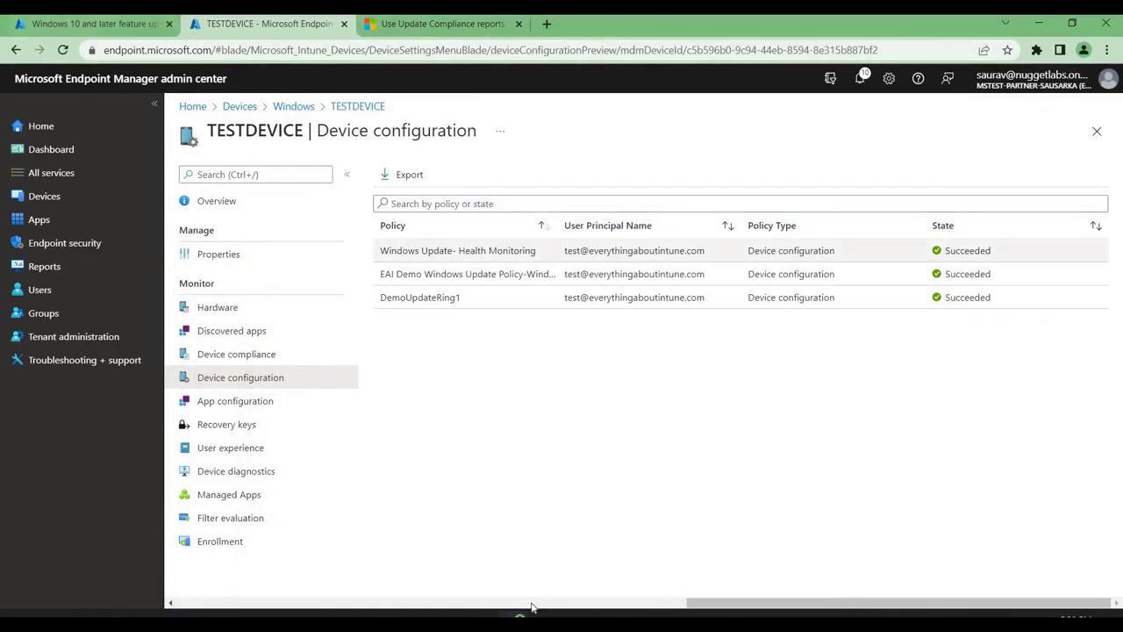
Open portal.azure.com in a new browser tab and show the Azure dashboard
click(548, 25)
text(portal.azure.com)
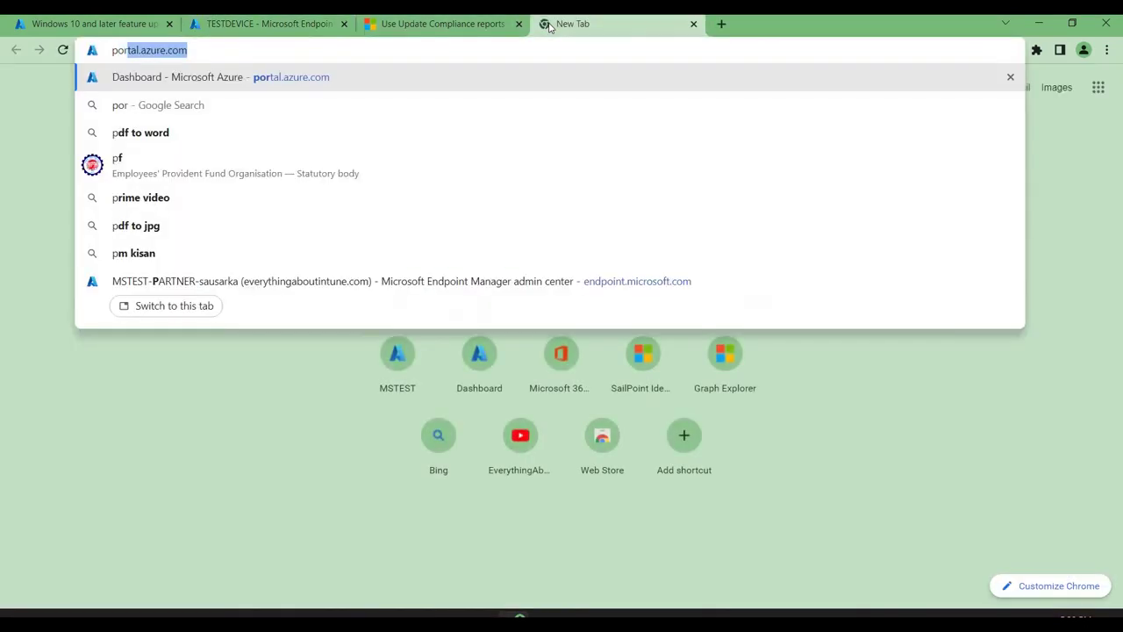
key(Return)
click(113, 24)
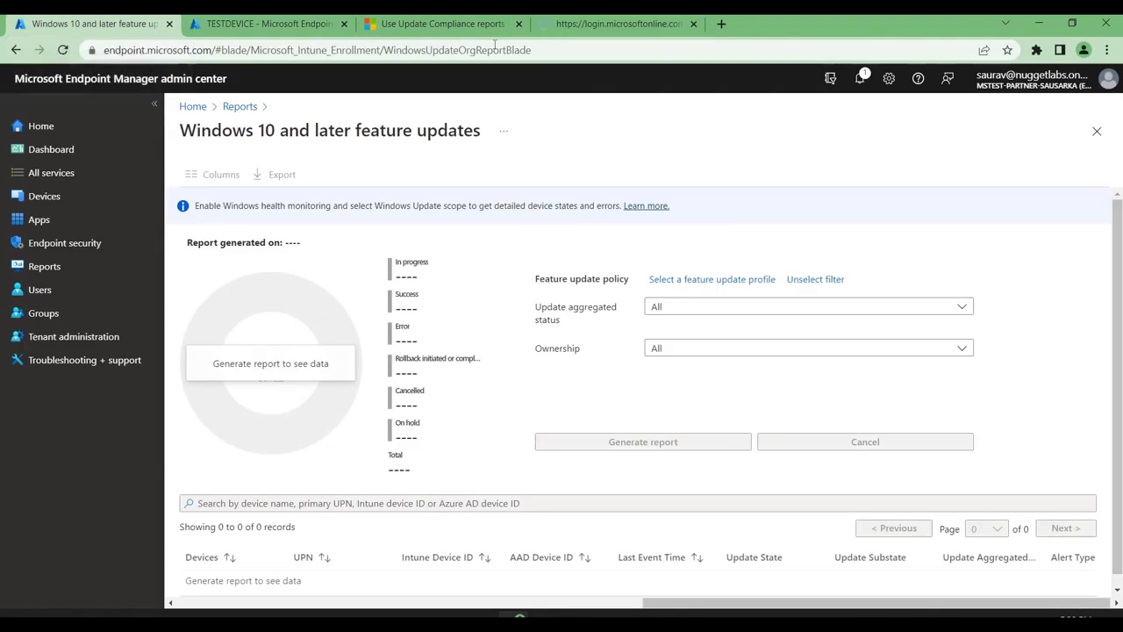
click(634, 28)
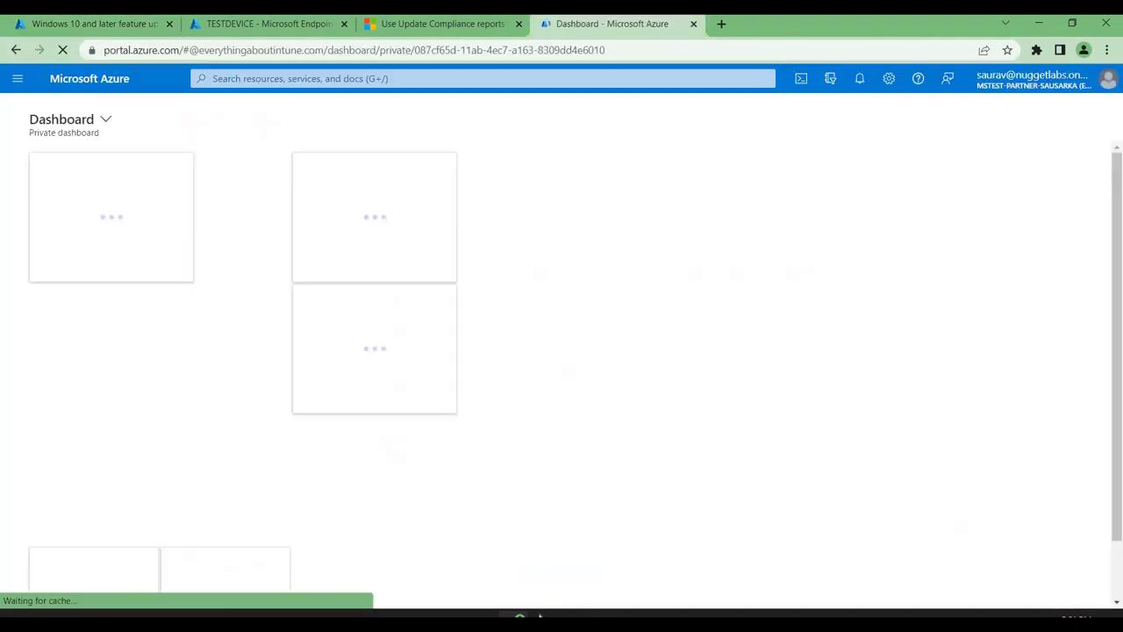
Advance the PowerPoint deck to slide 201's WaaSUpdateInsights summary, then return to the browser
key(alt+Tab)
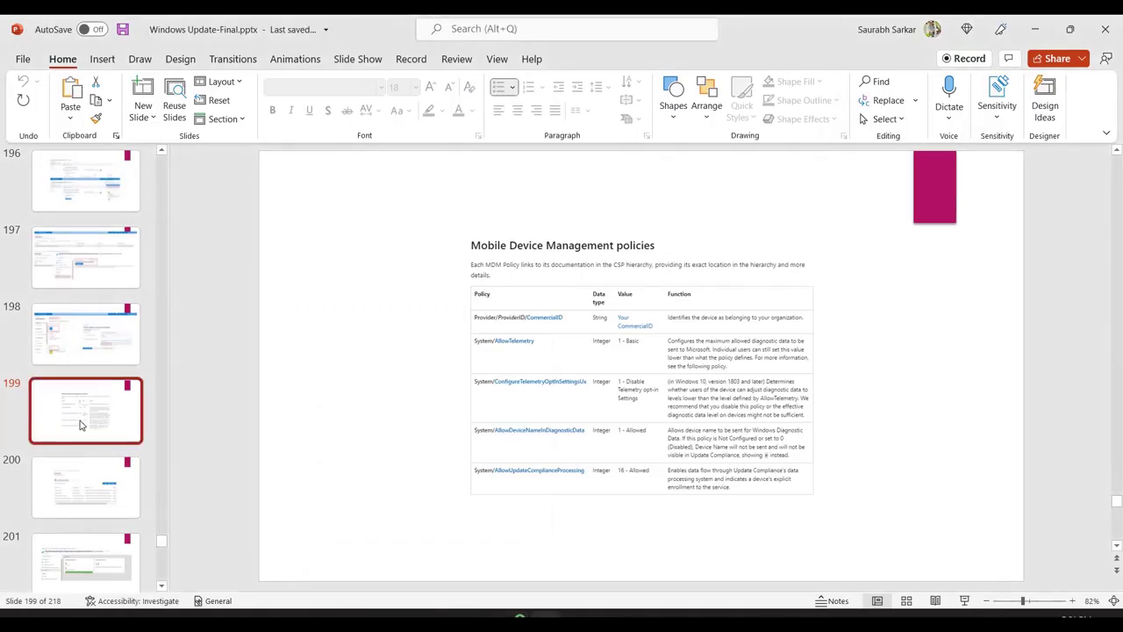
key(Down)
key(Down)
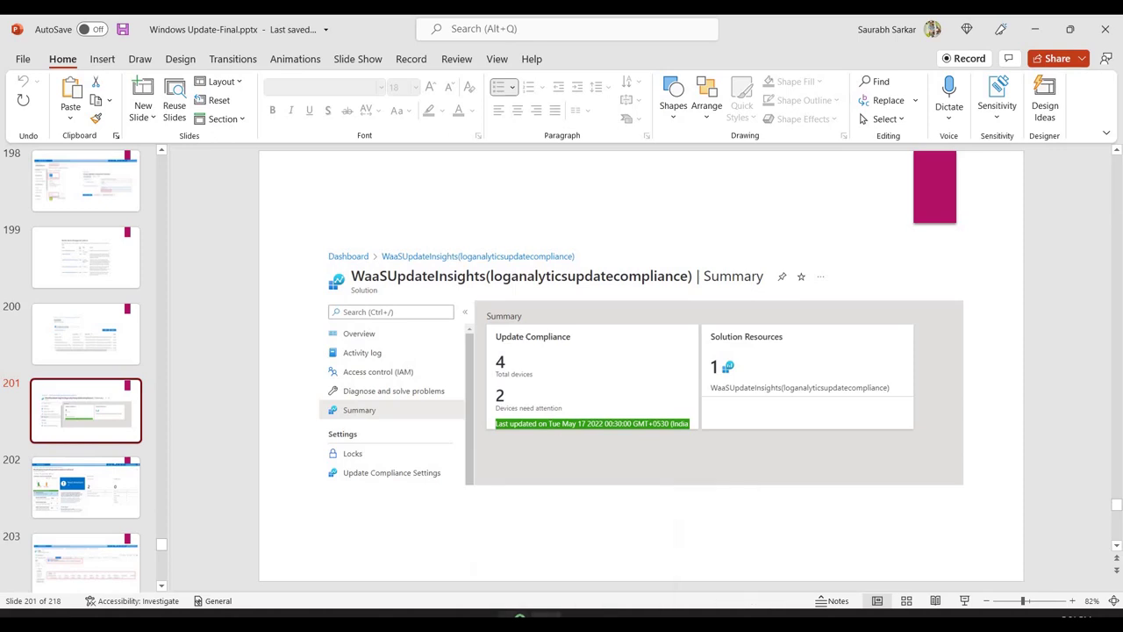
click(513, 614)
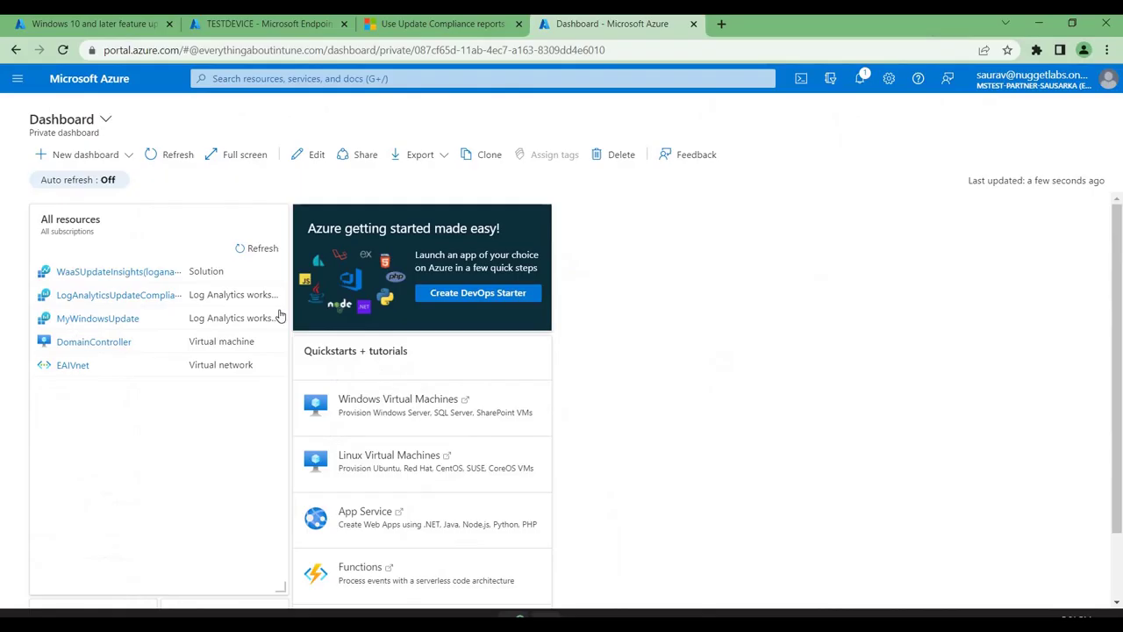
Open WaaSUpdateInsights Summary and its Update Compliance tile showing 5 devices, 2 needing attention
click(99, 274)
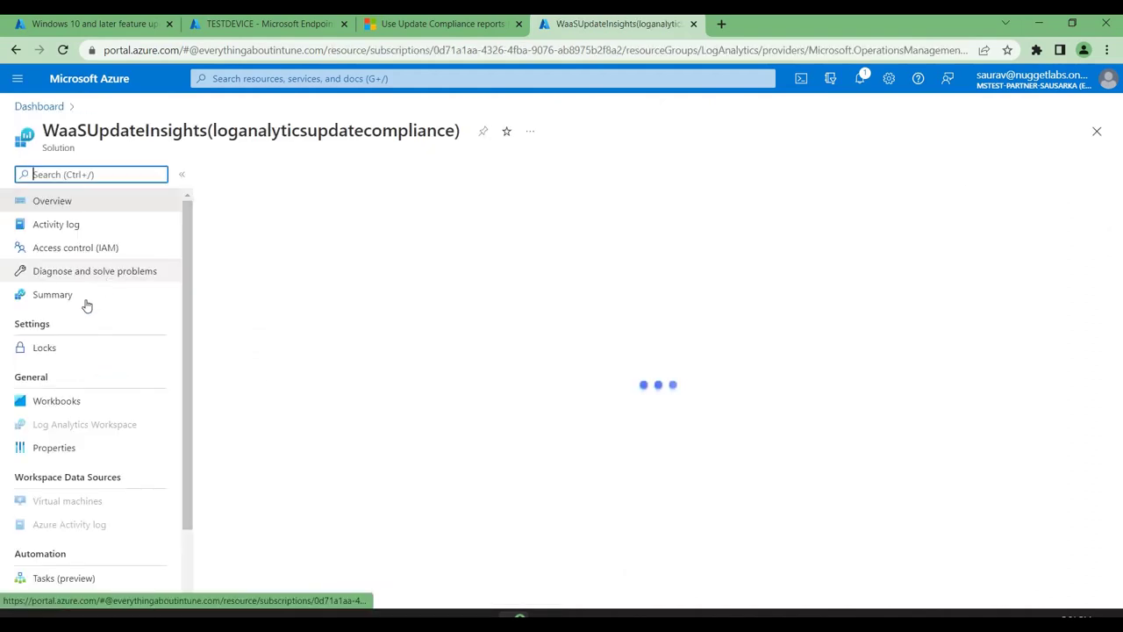
click(86, 302)
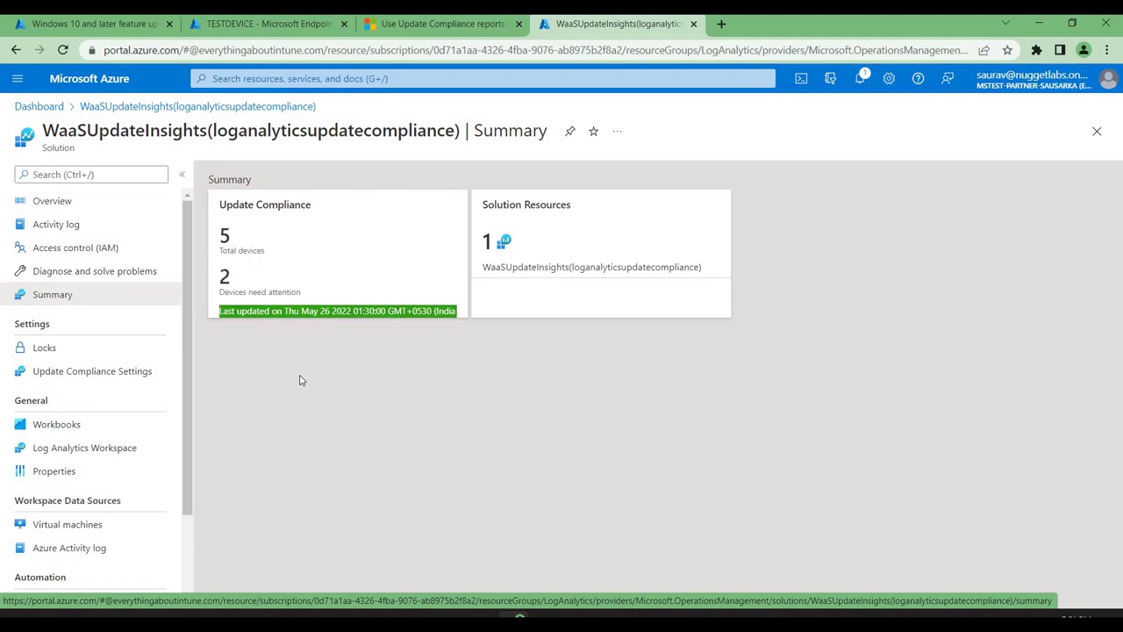
click(268, 245)
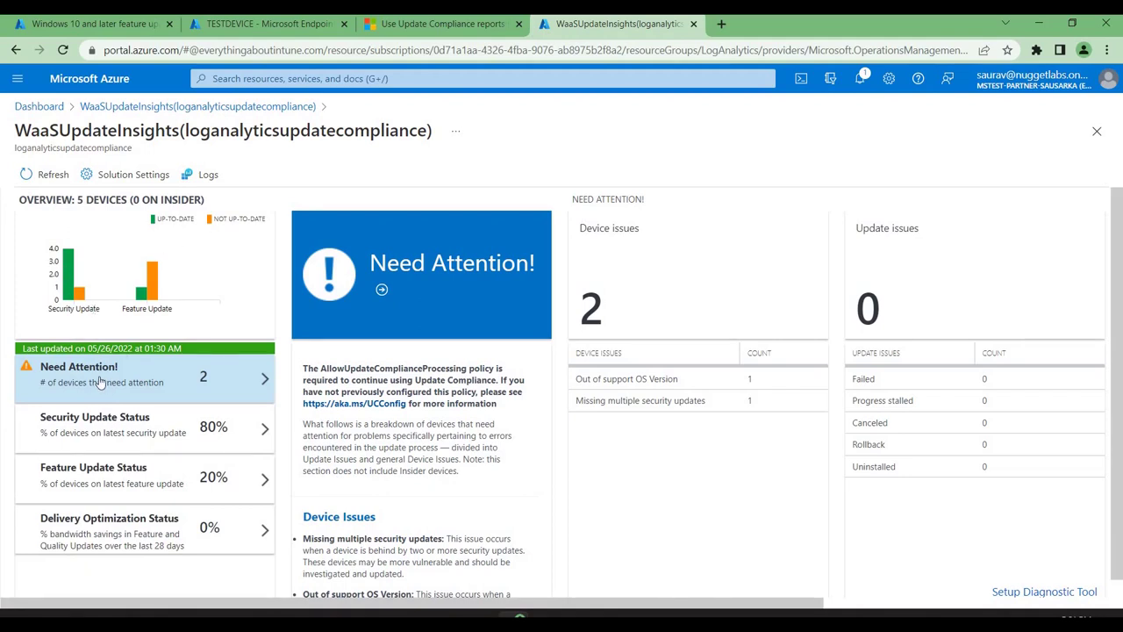
Review the devices-needing-attention view, highlighting the Feature Update issues and deferral query titles
click(101, 383)
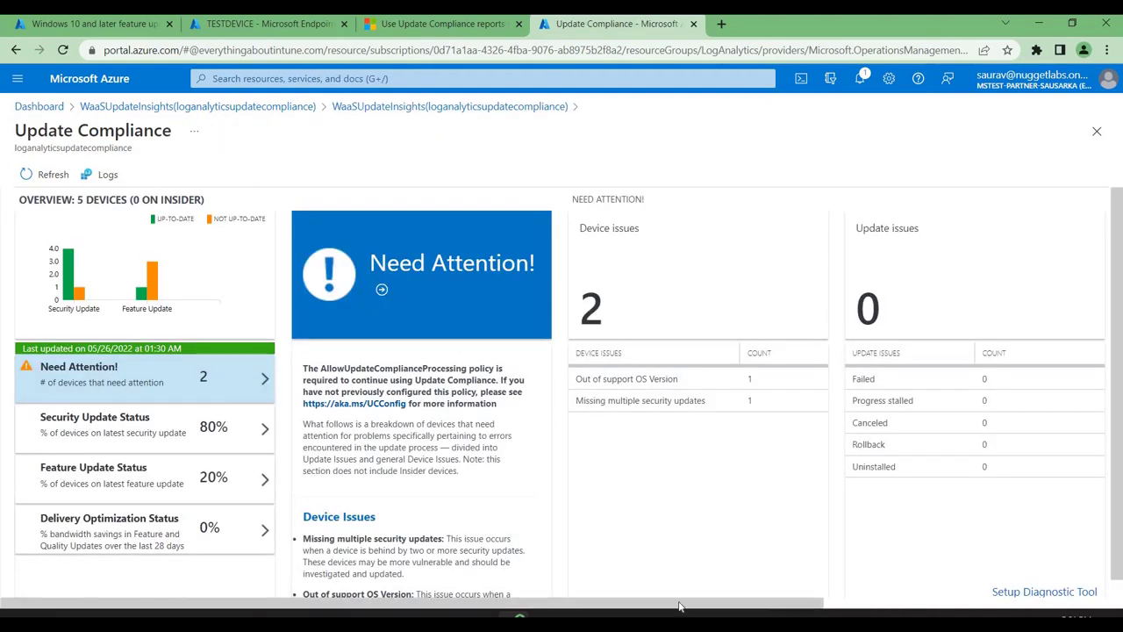
drag(764, 608, 1012, 603)
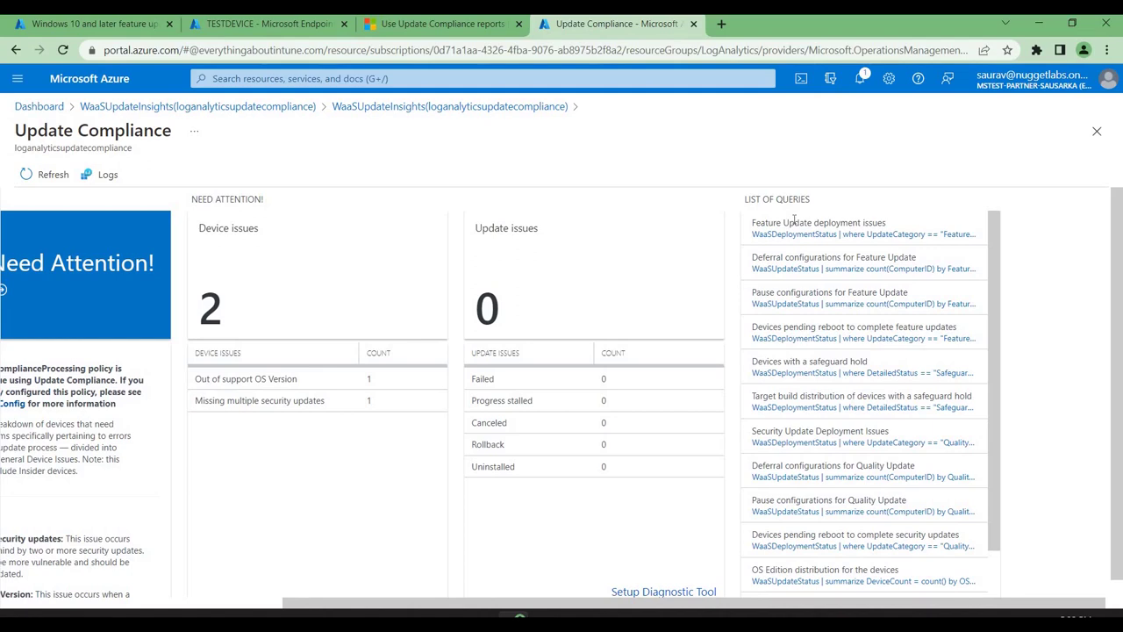
drag(760, 222, 884, 223)
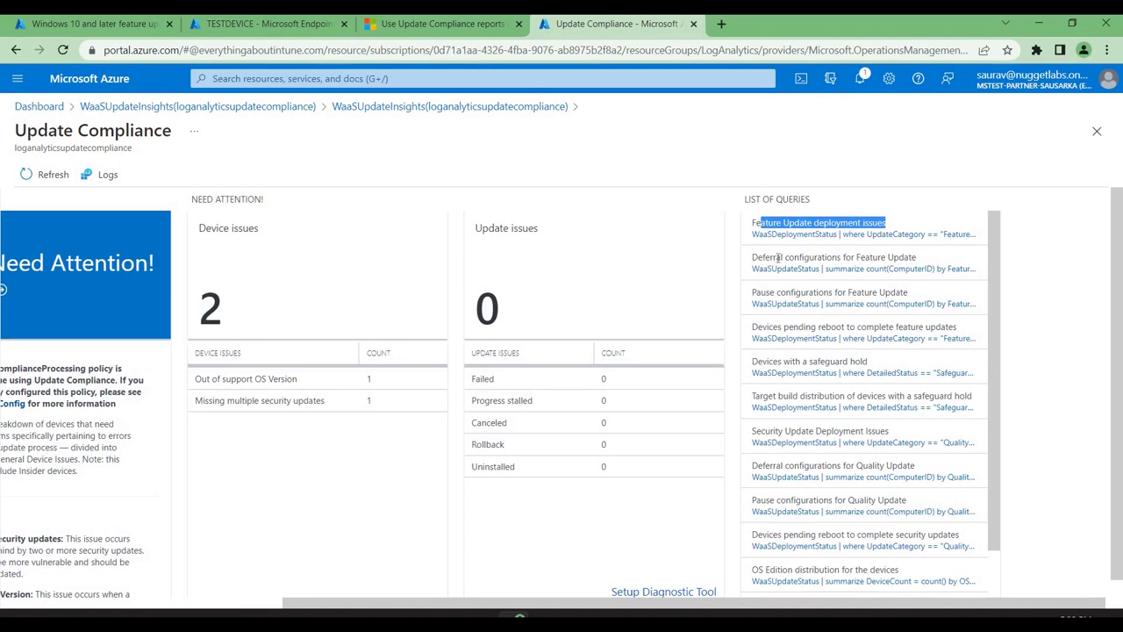
drag(777, 258, 866, 258)
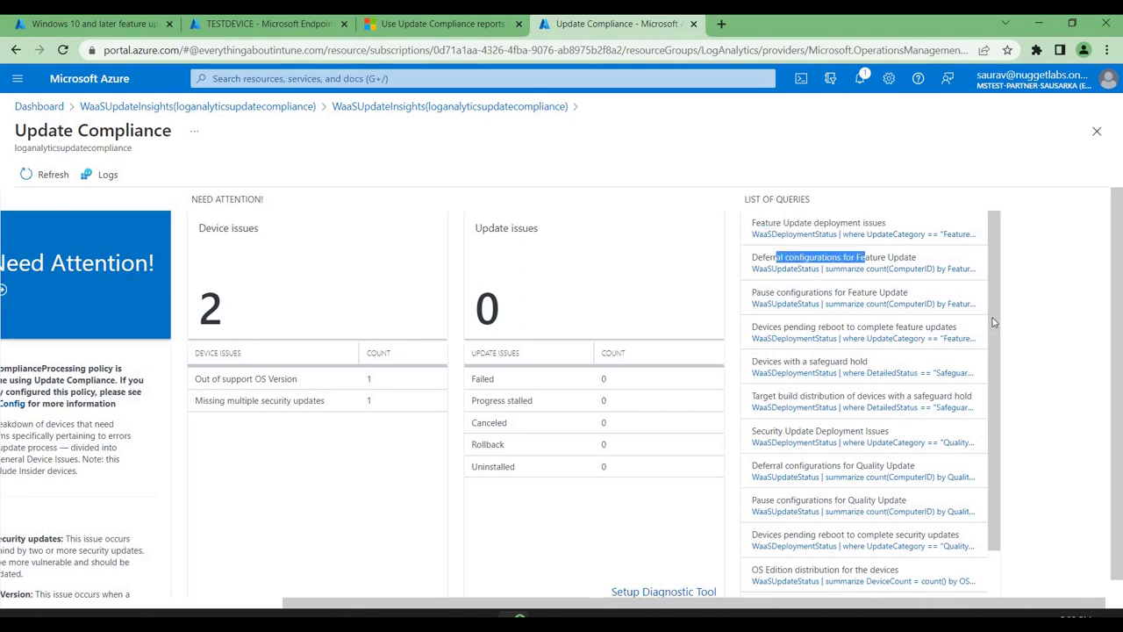
scroll(998, 399, down, 1)
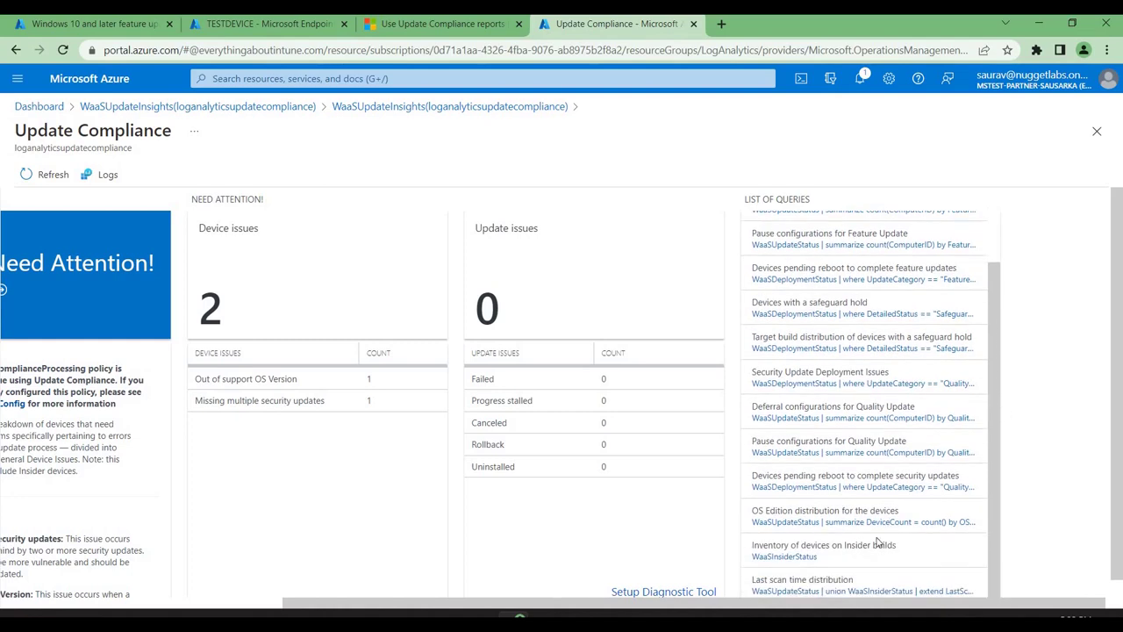
scroll(654, 597, left, 3)
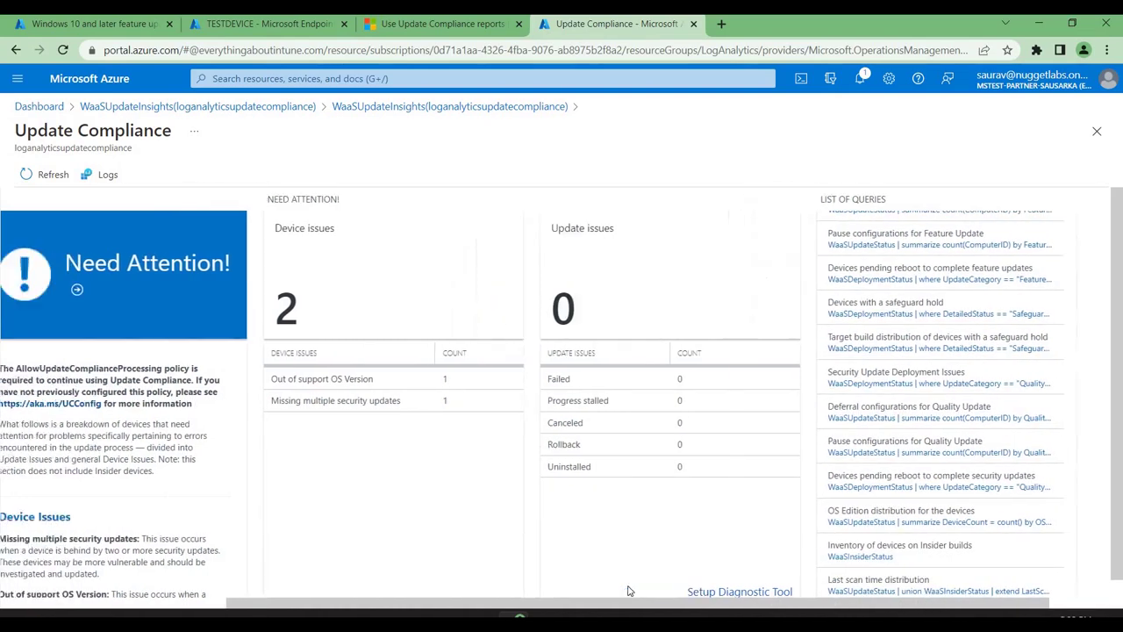
scroll(335, 432, left, 1)
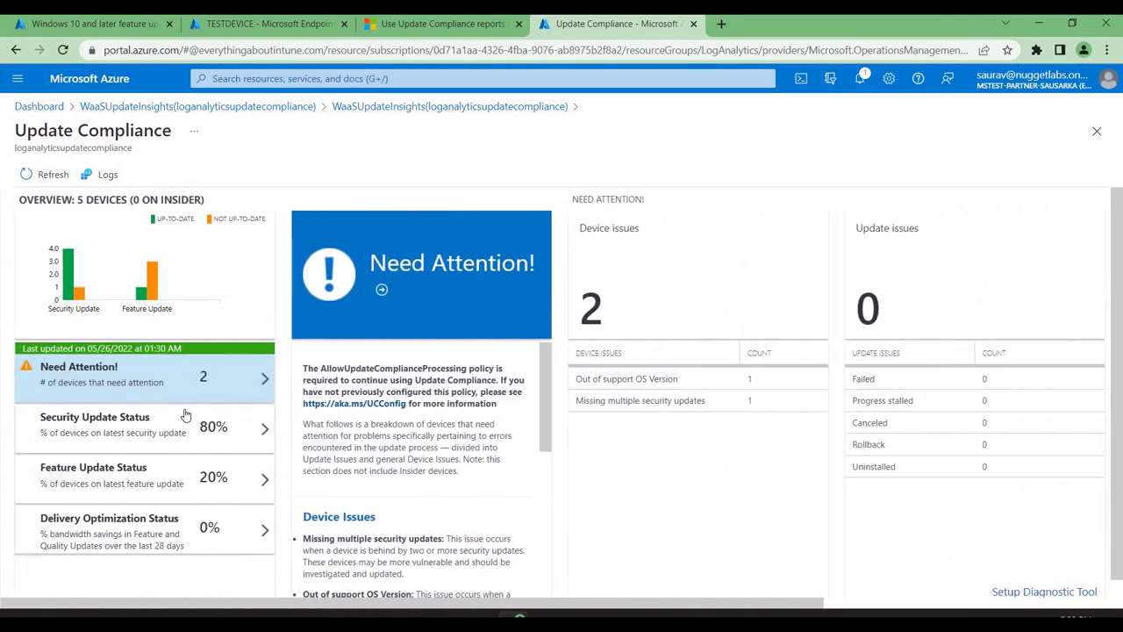
Check Feature Update Status, then query the Delivery Optimization HTTP + LAN (1) row in Logs
click(172, 488)
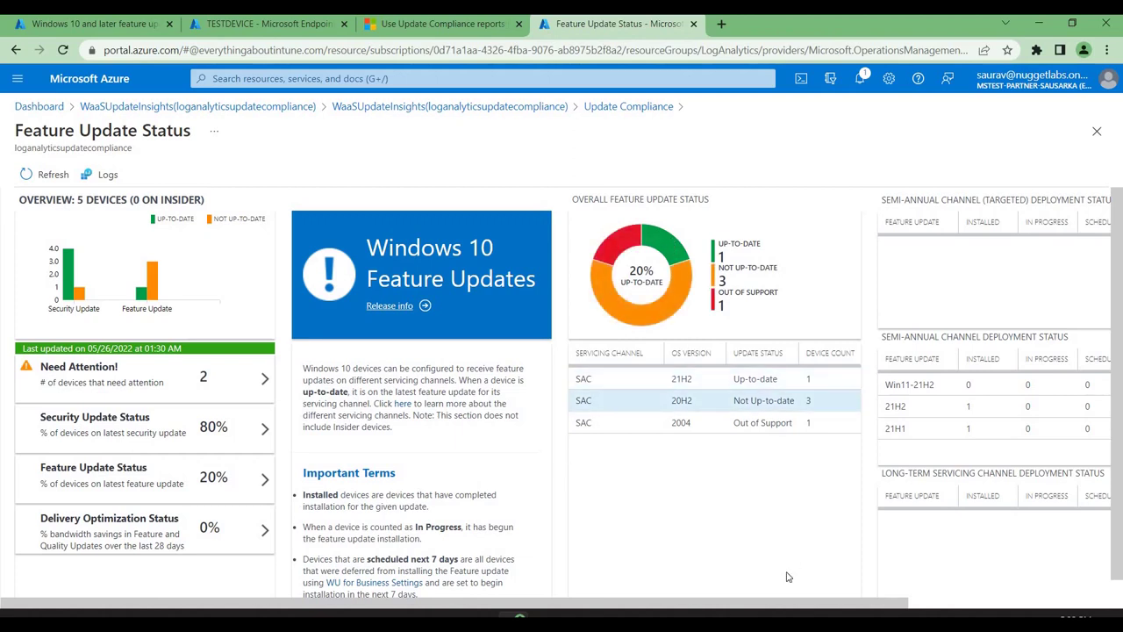
scroll(869, 595, right, 3)
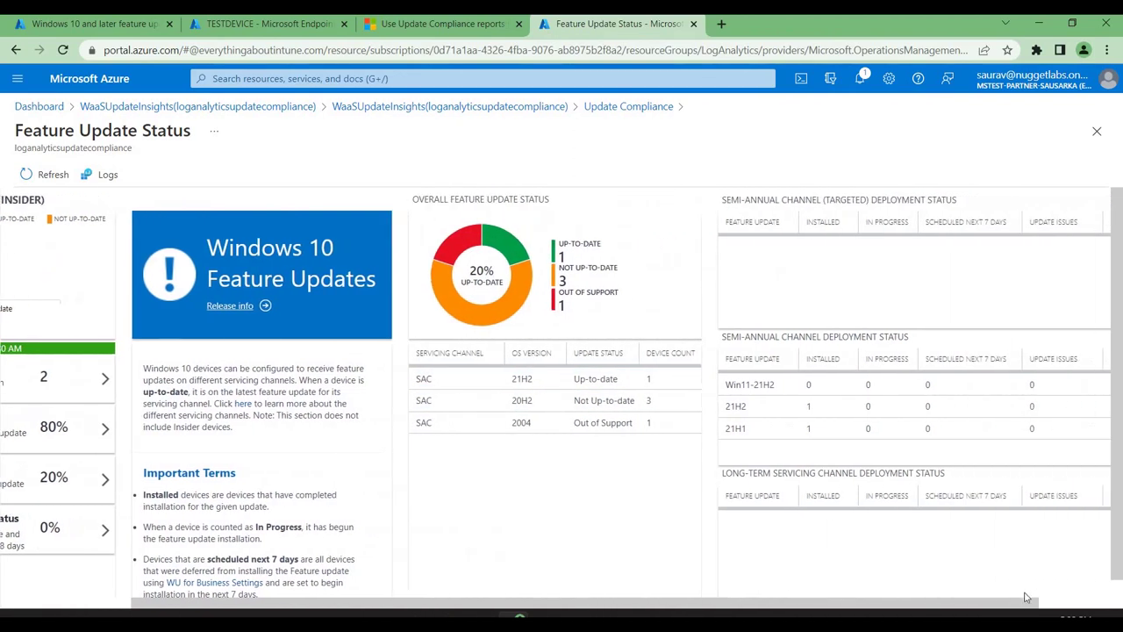
scroll(649, 575, left, 3)
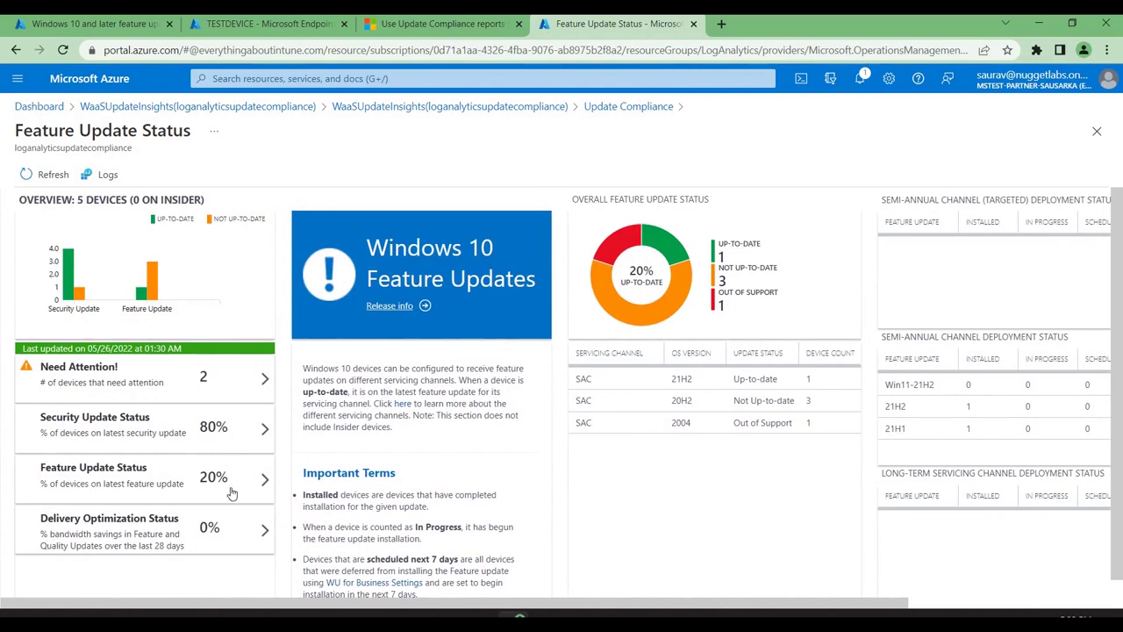
click(155, 541)
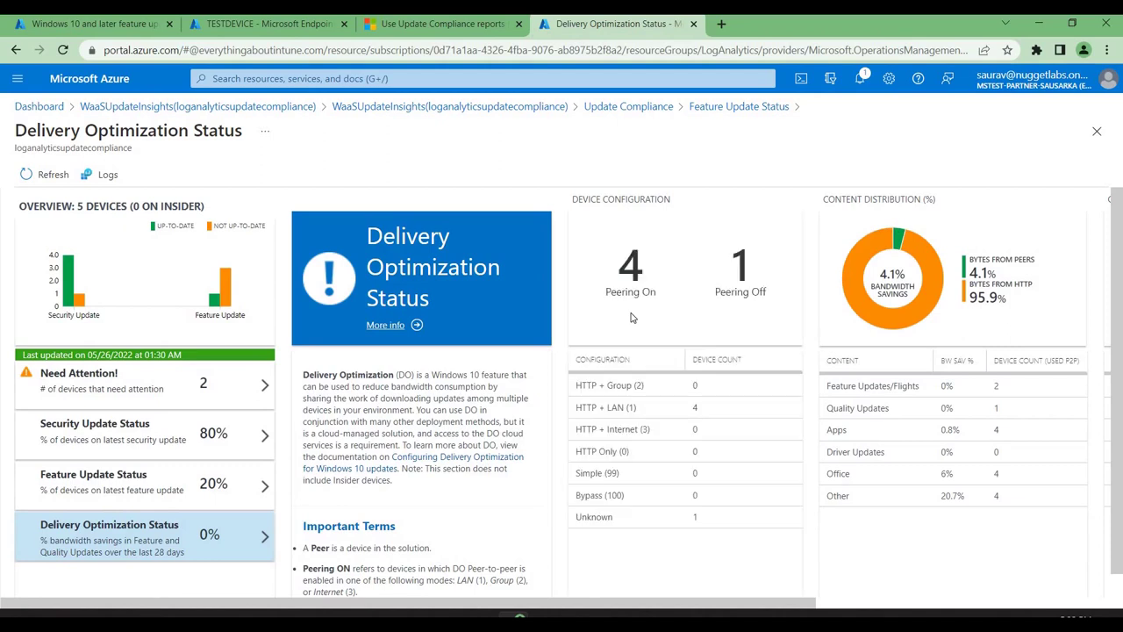
drag(698, 407, 578, 407)
click(579, 407)
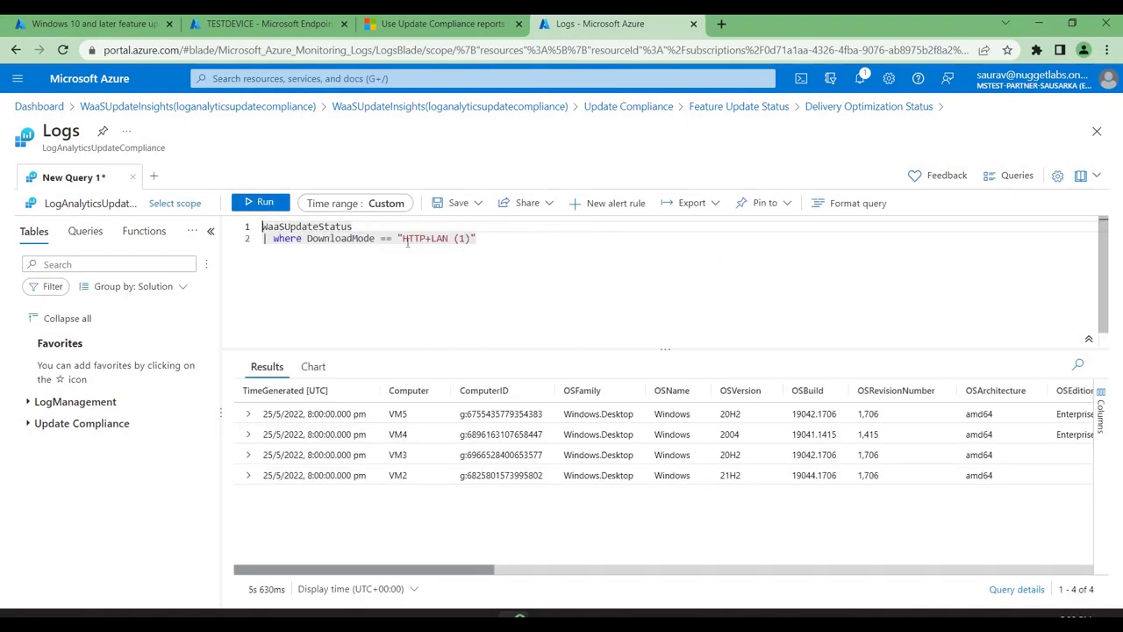
Examine the WaaSUpdateStatus HTTP+LAN query, then close Logs discarding the unsaved edits
drag(475, 238, 262, 226)
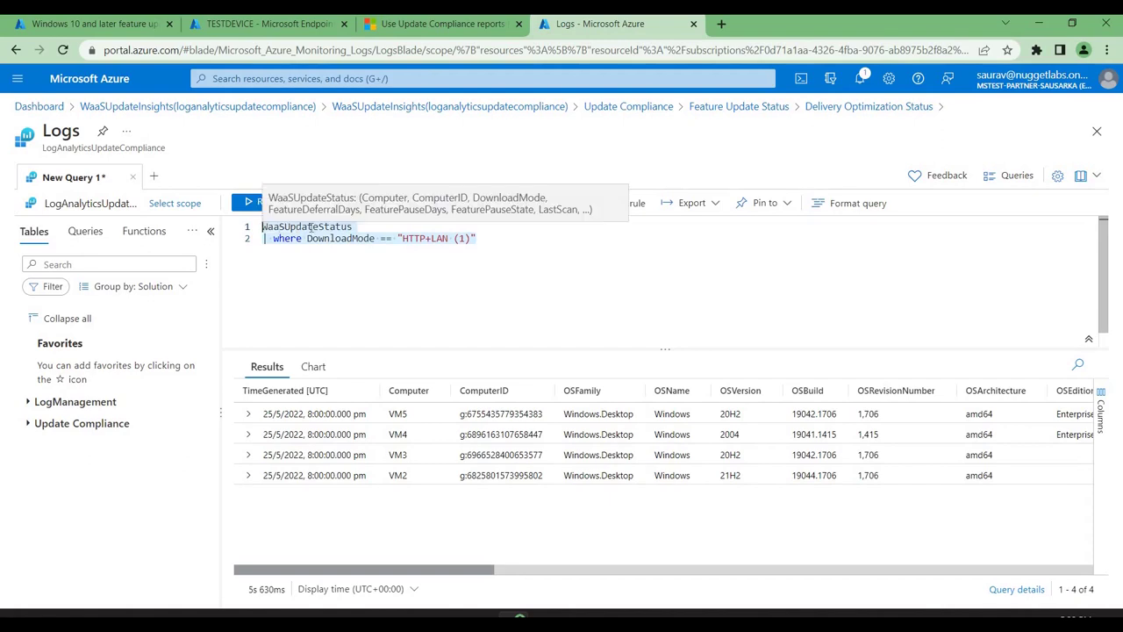
double_click(310, 226)
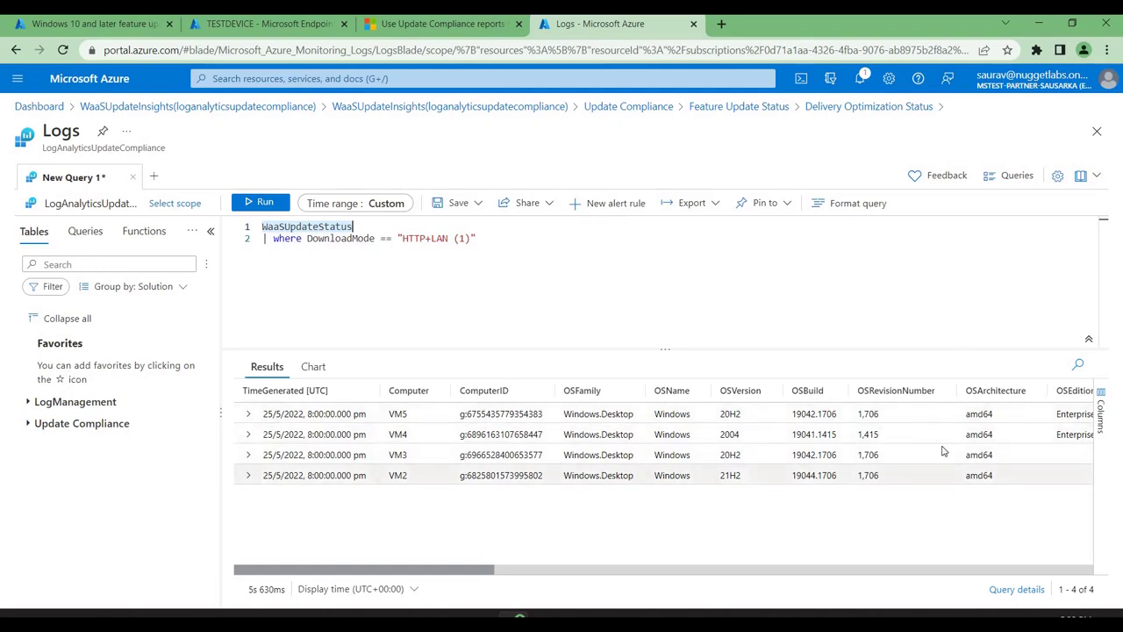
shift+click(486, 237)
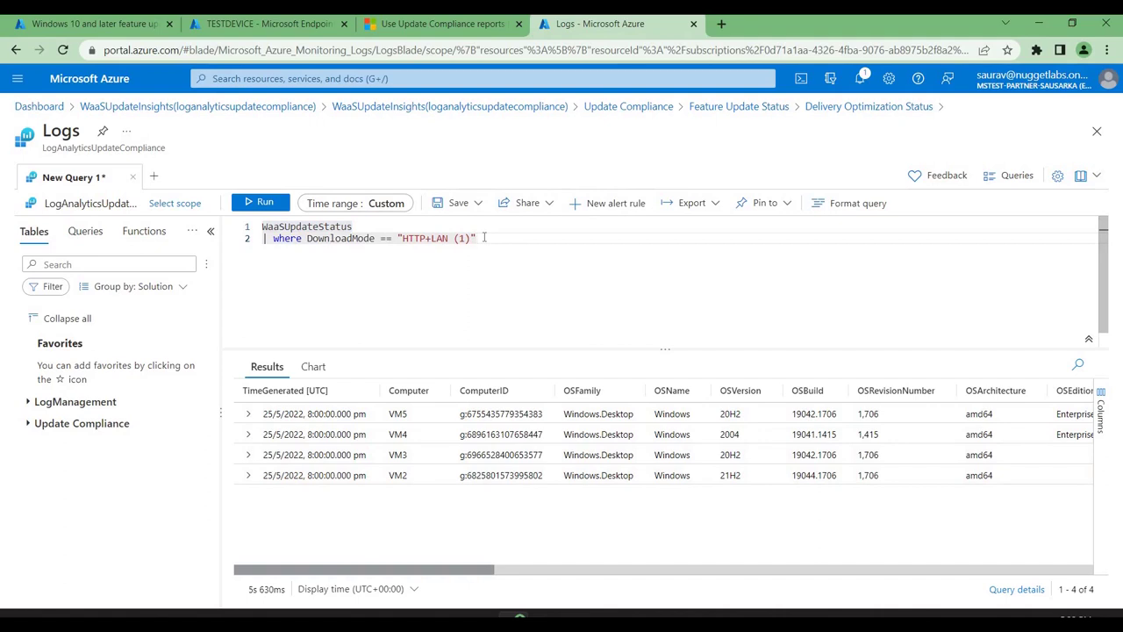
shift+click(263, 226)
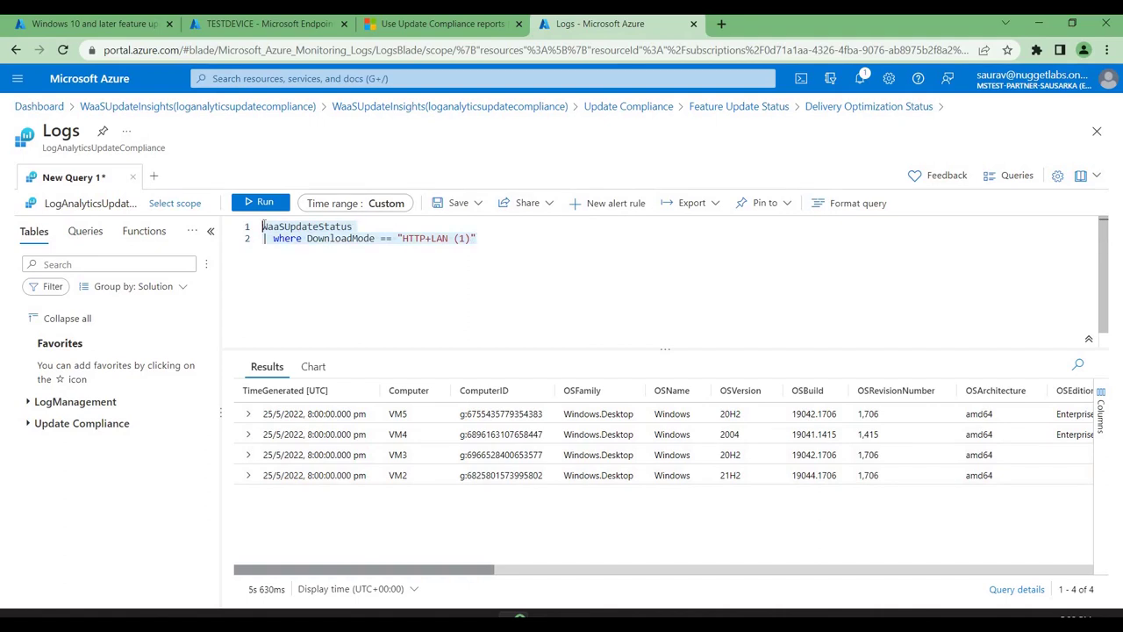
click(1097, 130)
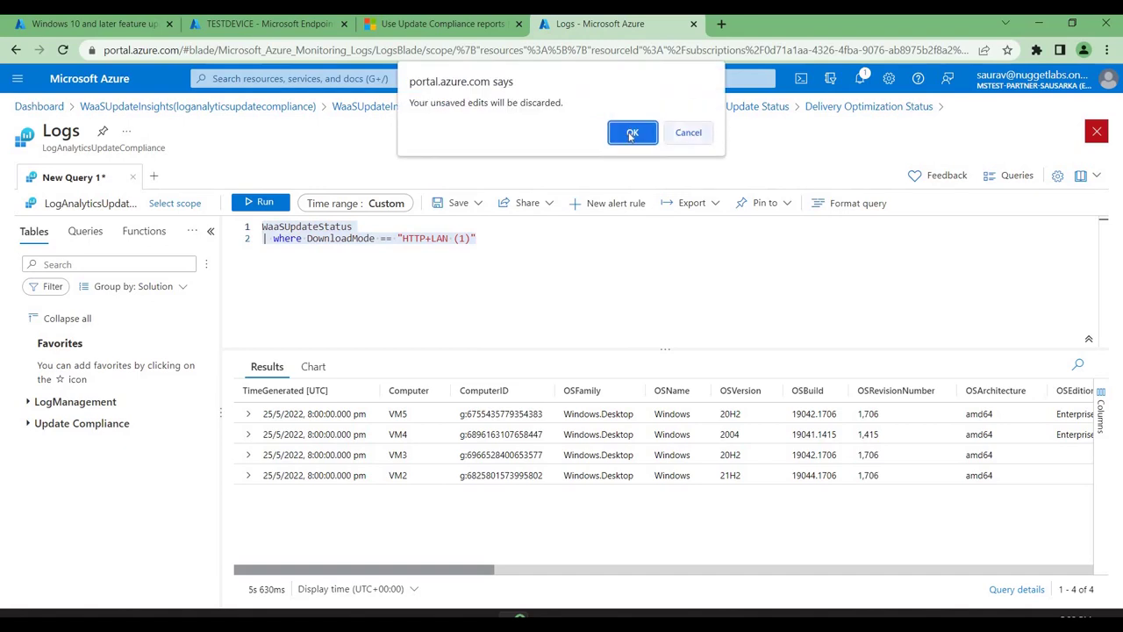
click(633, 128)
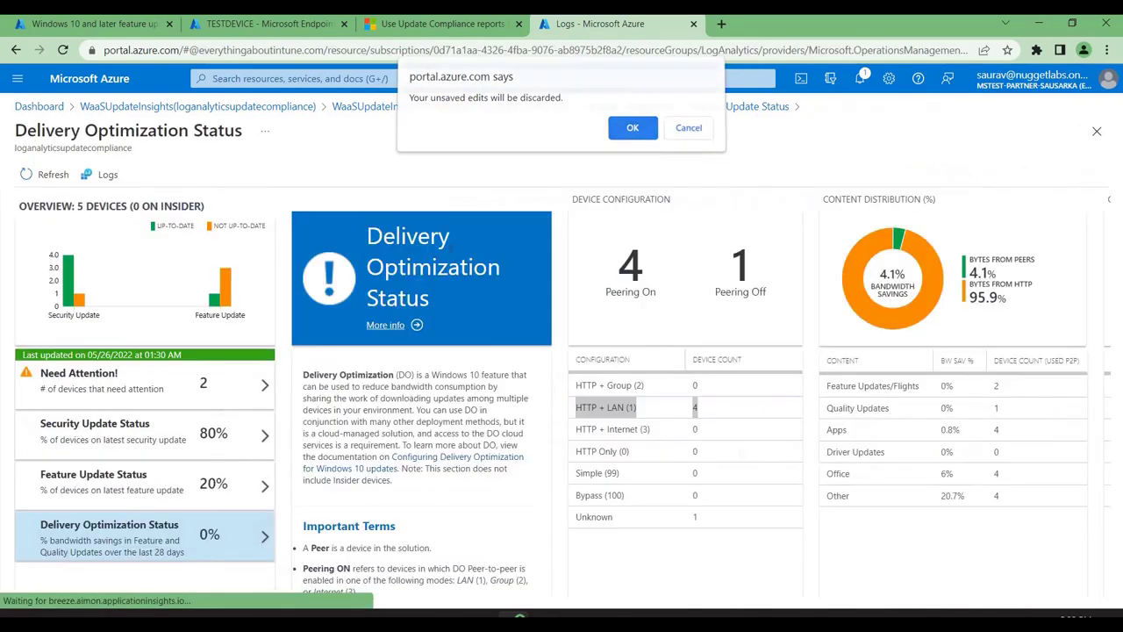
Reopen Feature Update Status: 20% up to date, 3 not up to date, 1 out of support
click(139, 491)
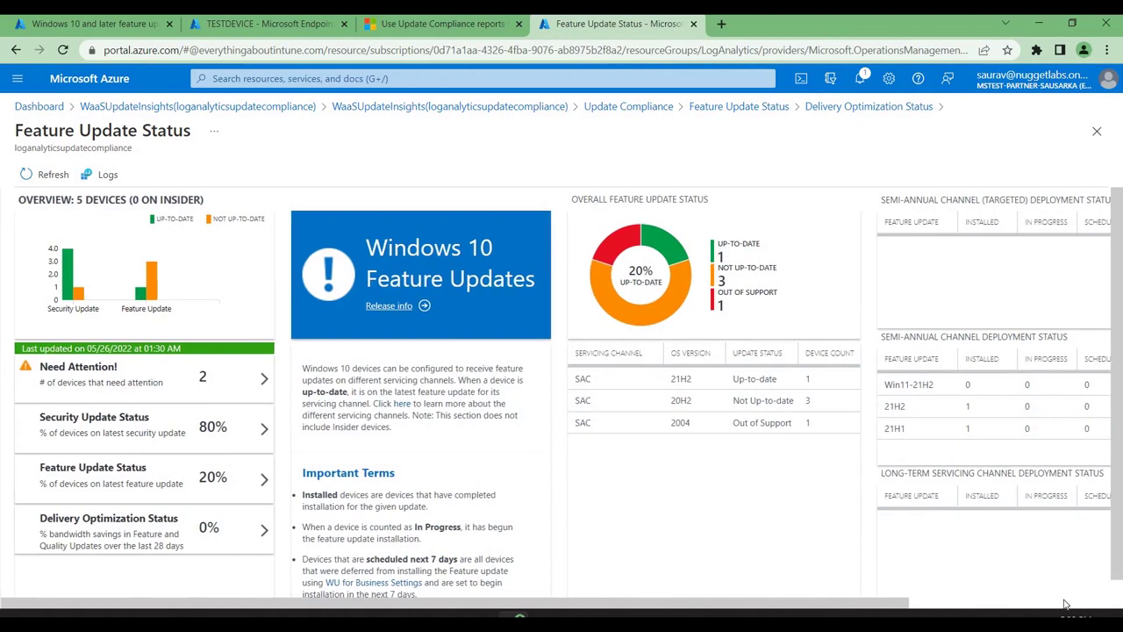
scroll(727, 581, right, 2)
scroll(708, 578, left, 2)
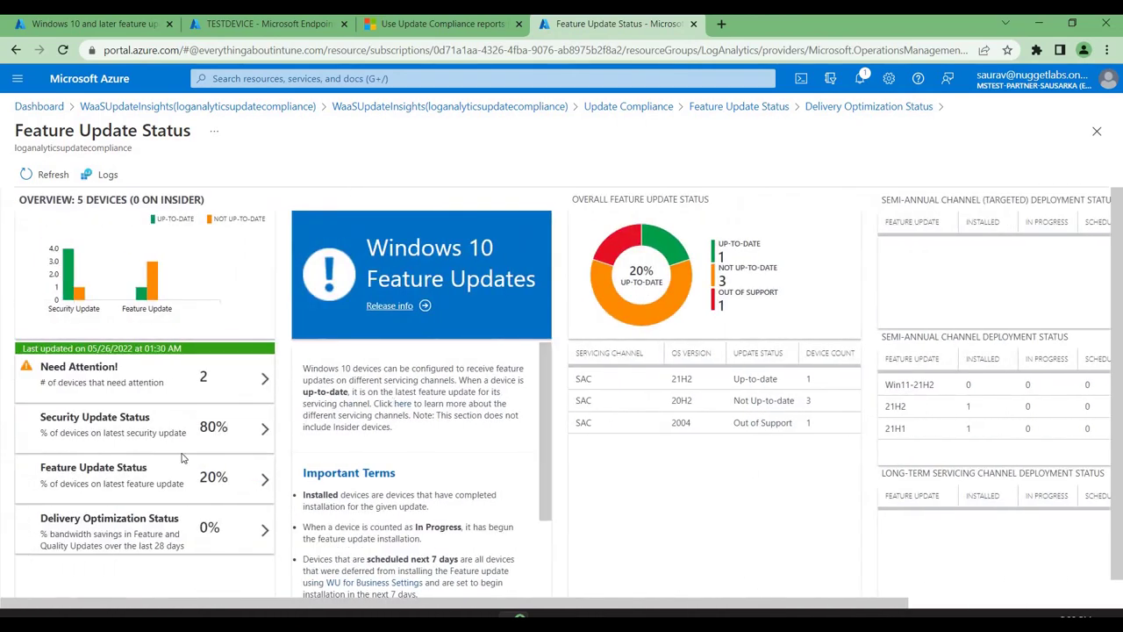
click(265, 480)
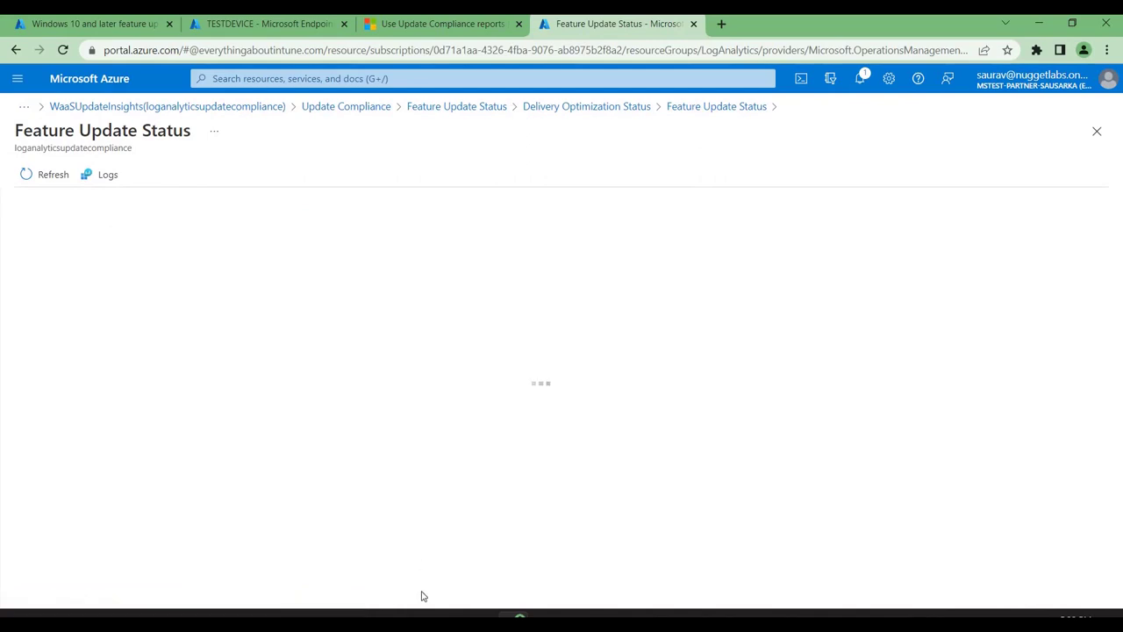
scroll(689, 601, right, 5)
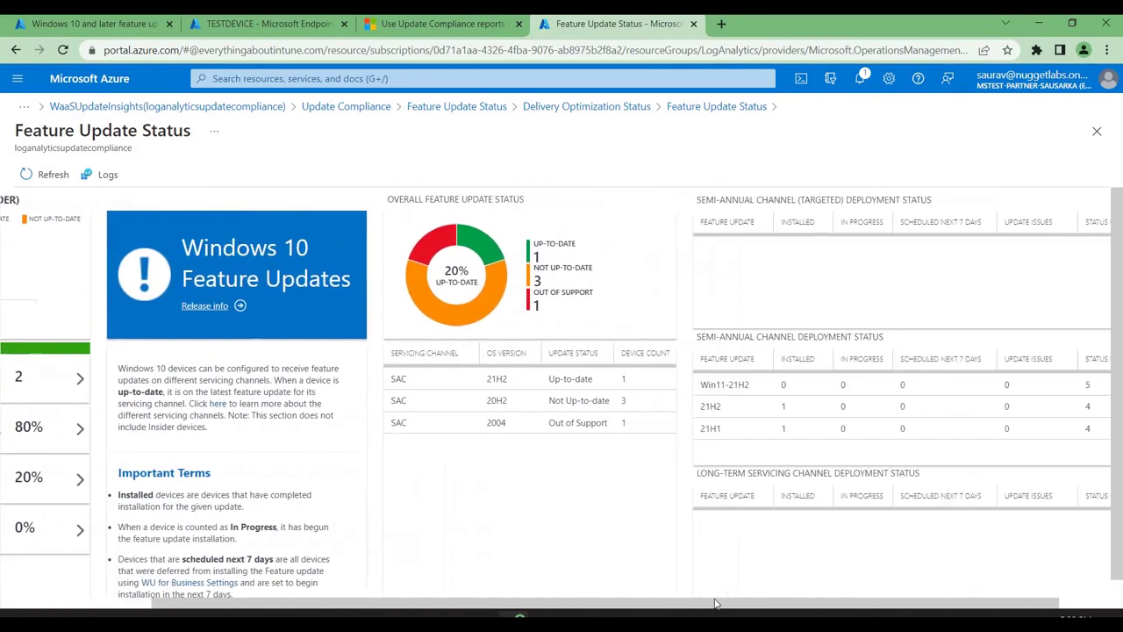
scroll(421, 595, left, 5)
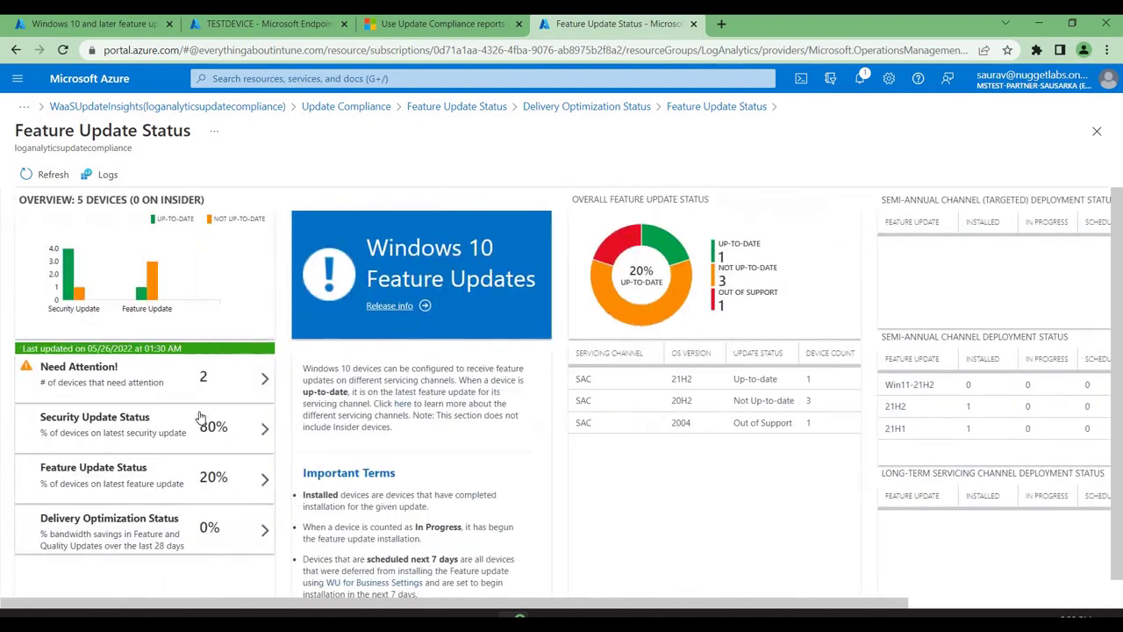
Open Need Attention (2 device issues, 0 update issues) and highlight the safeguard hold query
click(175, 378)
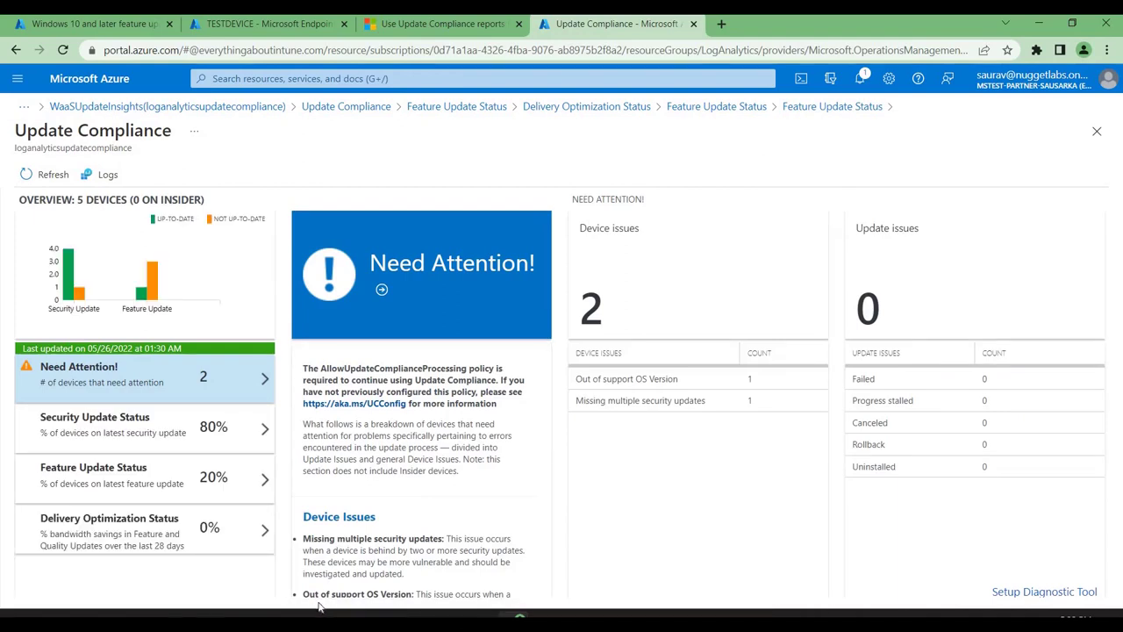
scroll(319, 606, right, 7)
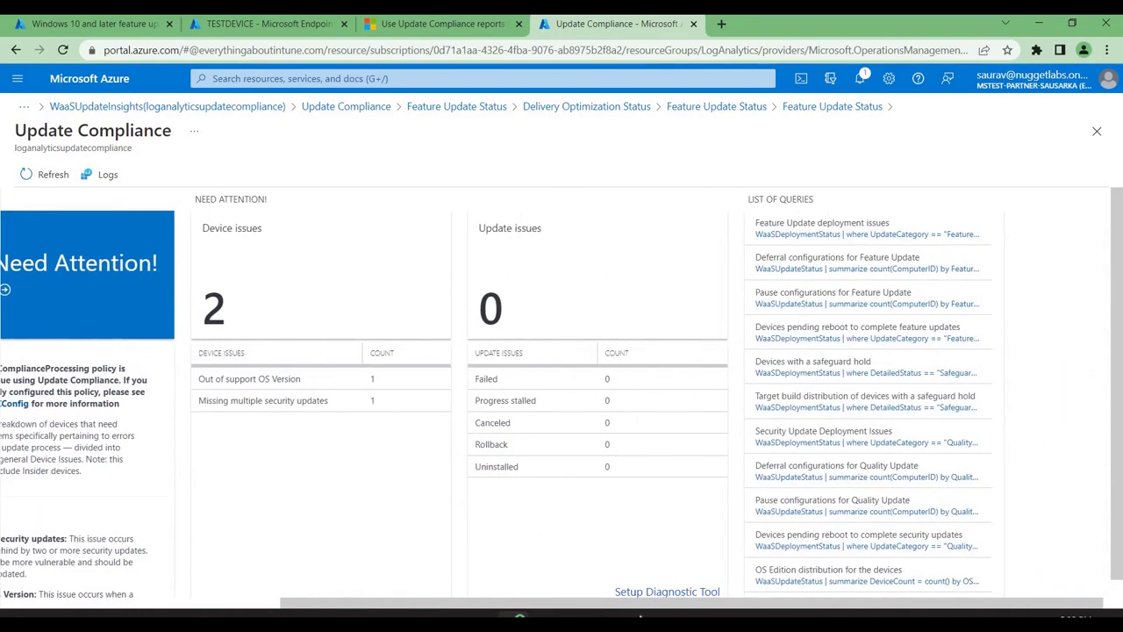
scroll(641, 616, right, 1)
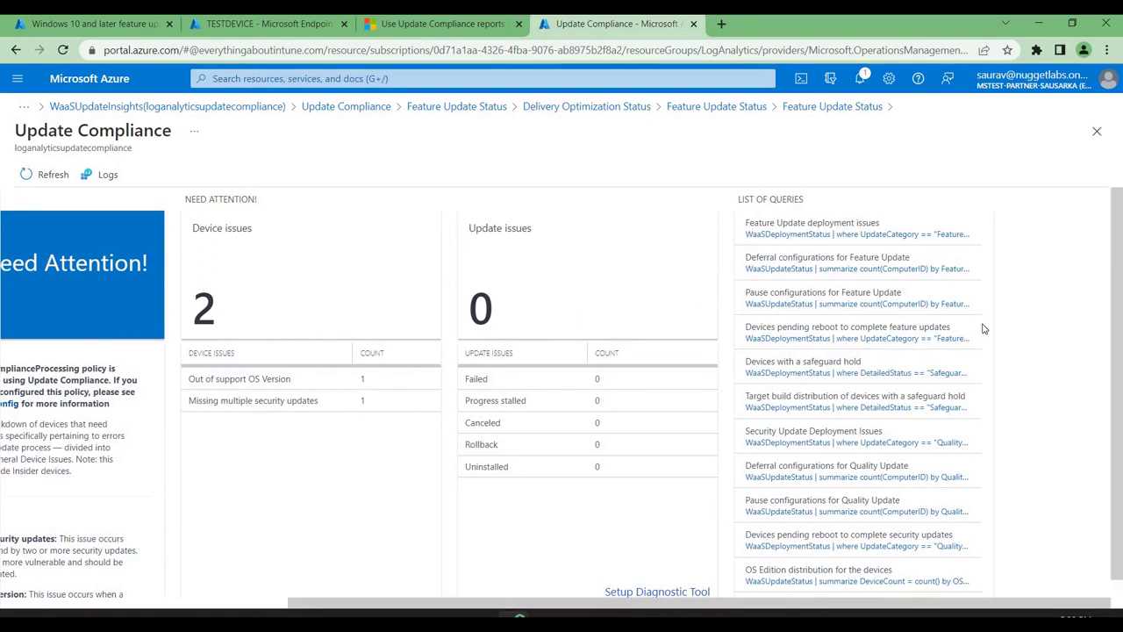
scroll(1004, 445, down, 1)
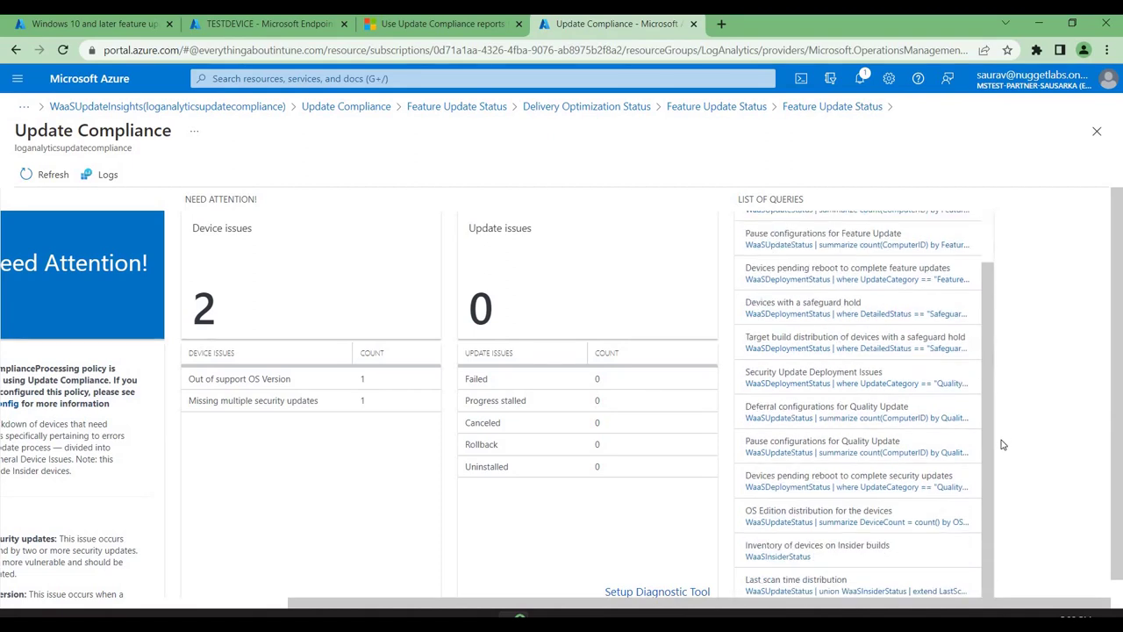
scroll(1003, 445, up, 1)
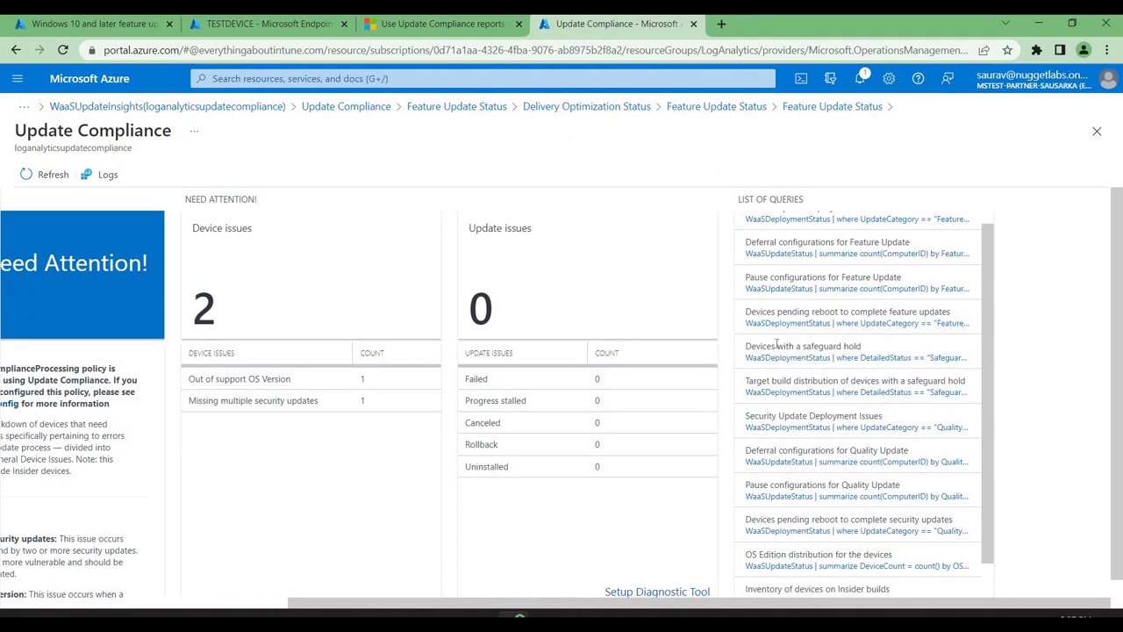
drag(778, 346, 869, 348)
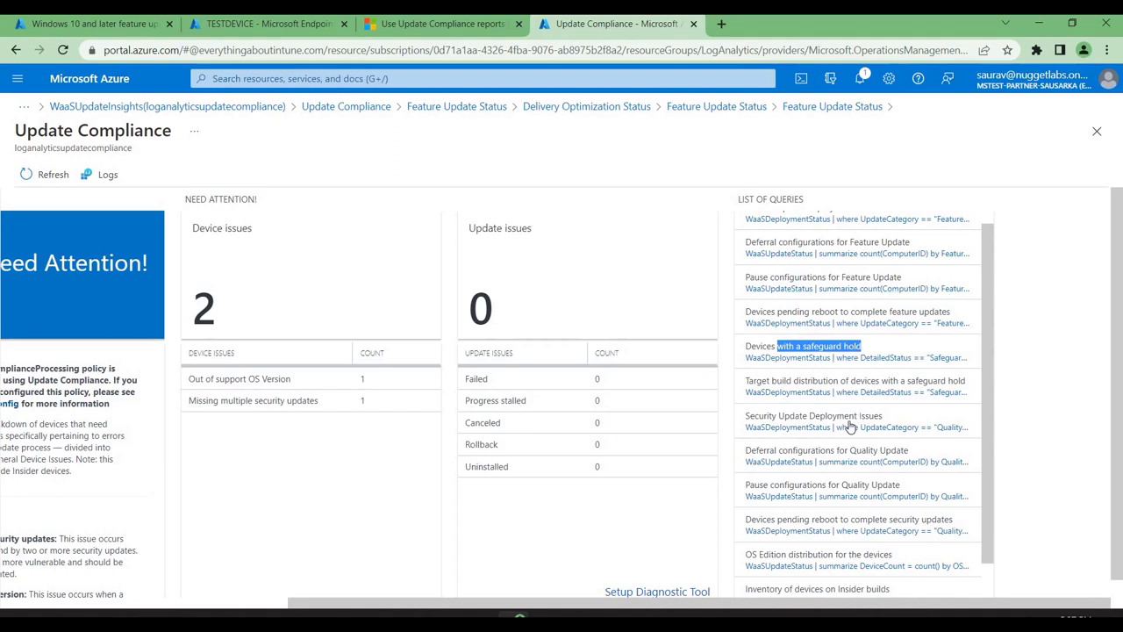
Run the Quality Update deferral query with its render columnchart line removed
click(825, 464)
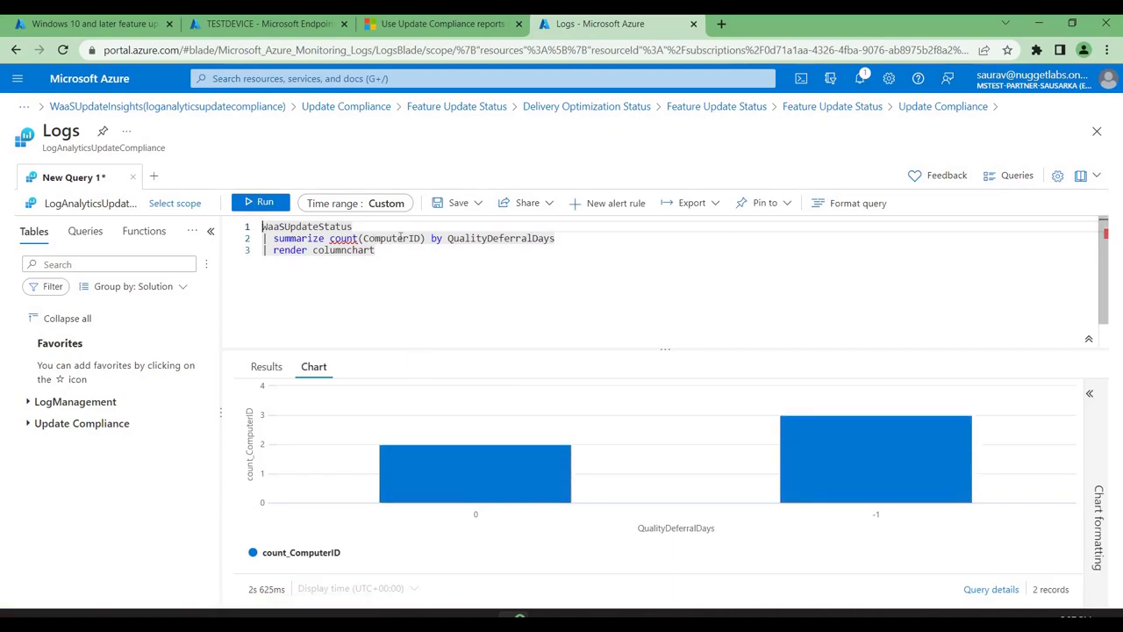
click(533, 238)
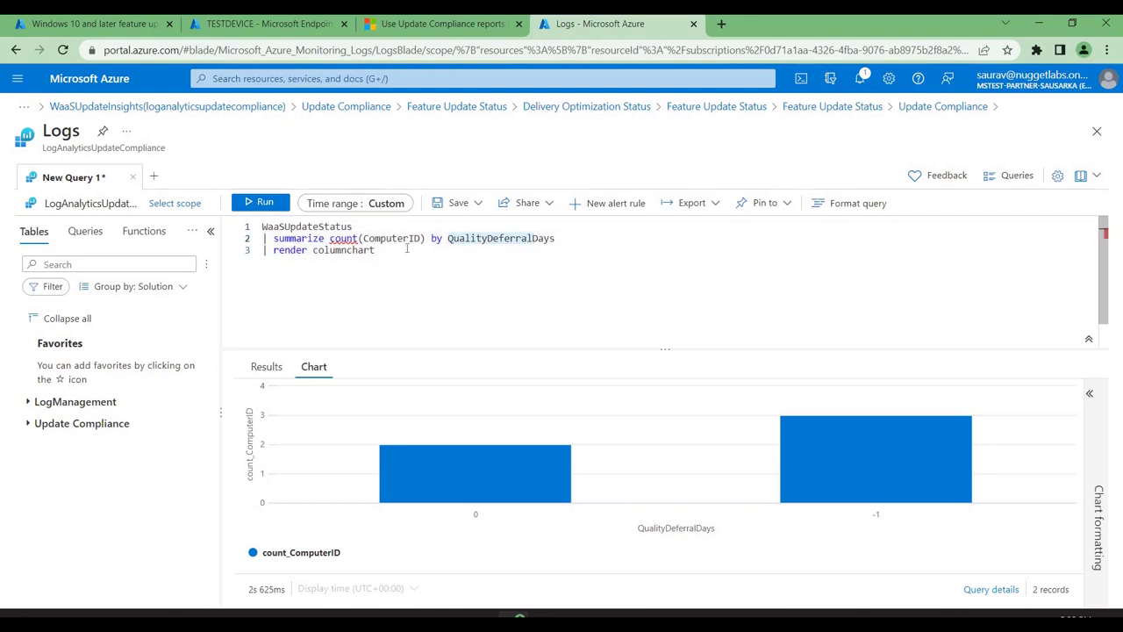
drag(376, 250, 264, 250)
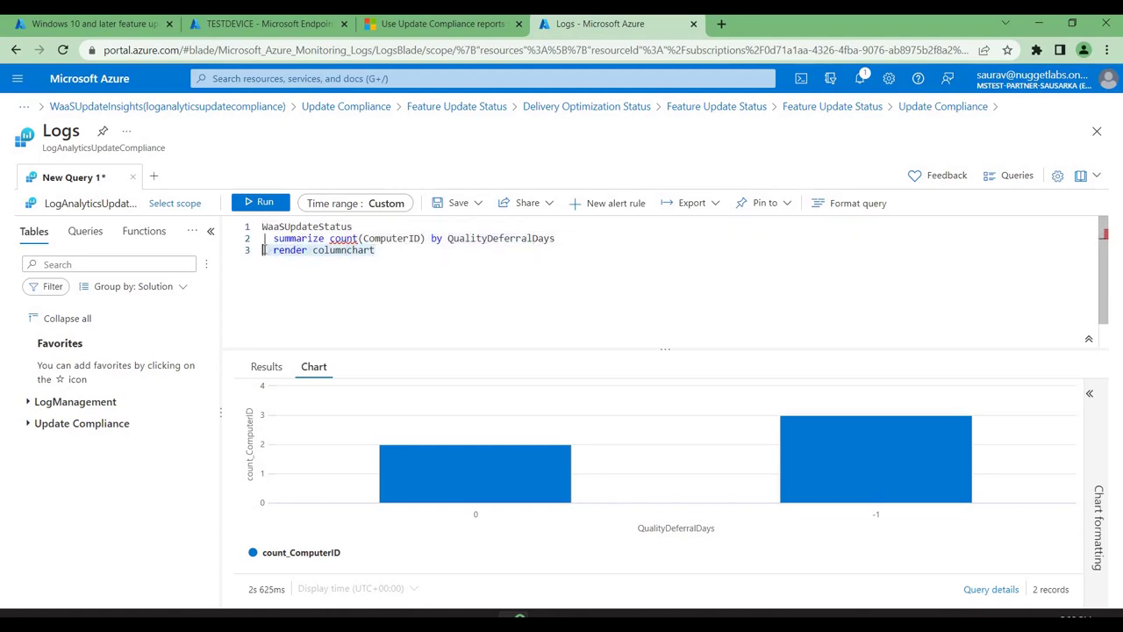
key(BackSpace)
key(BackSpace)
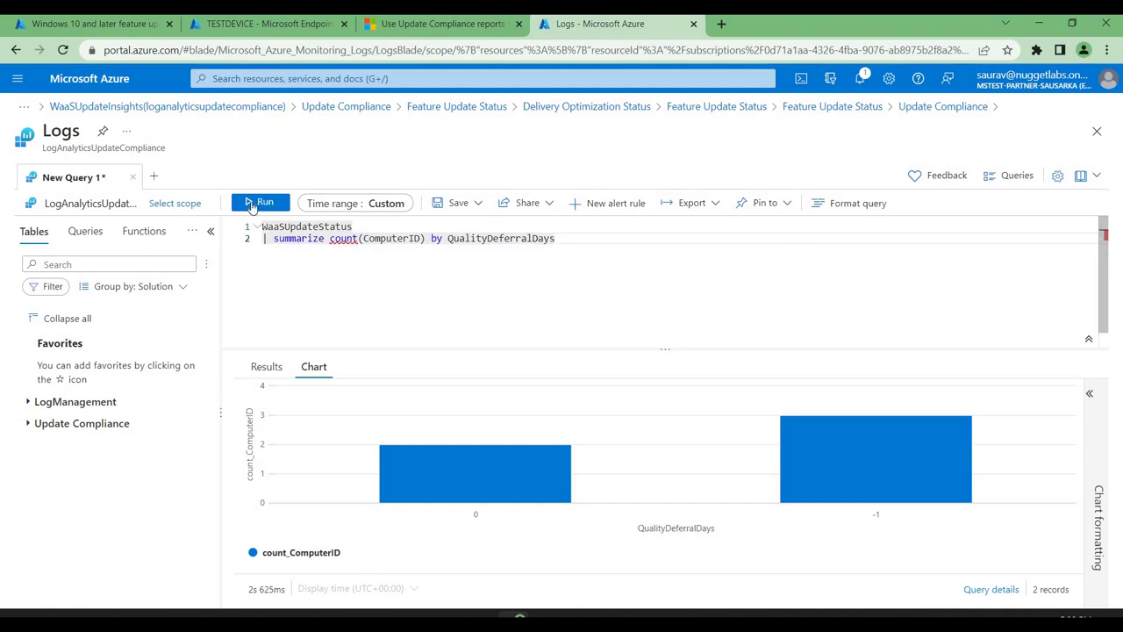
click(252, 203)
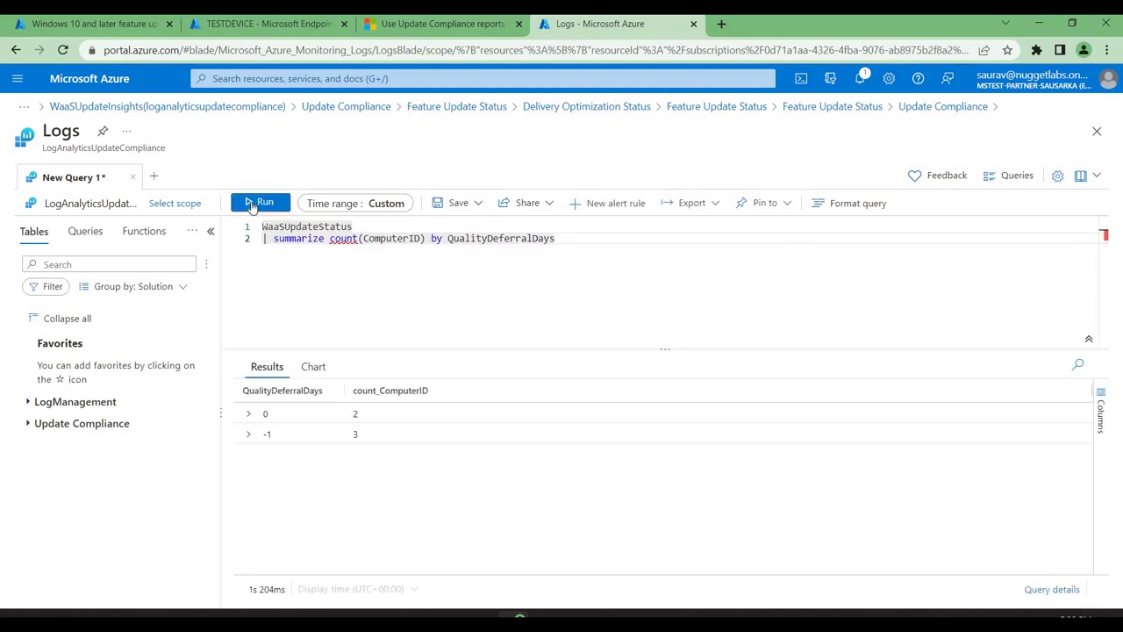
Expand the -1 and 0 result rows, then close Logs without saving
click(249, 436)
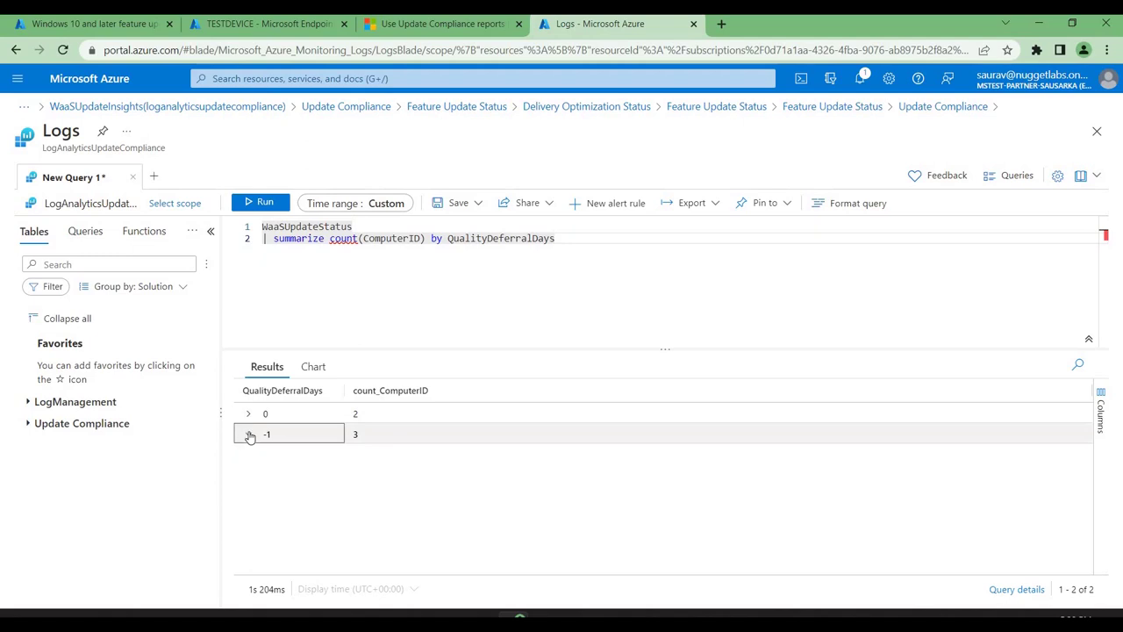
click(250, 436)
click(248, 413)
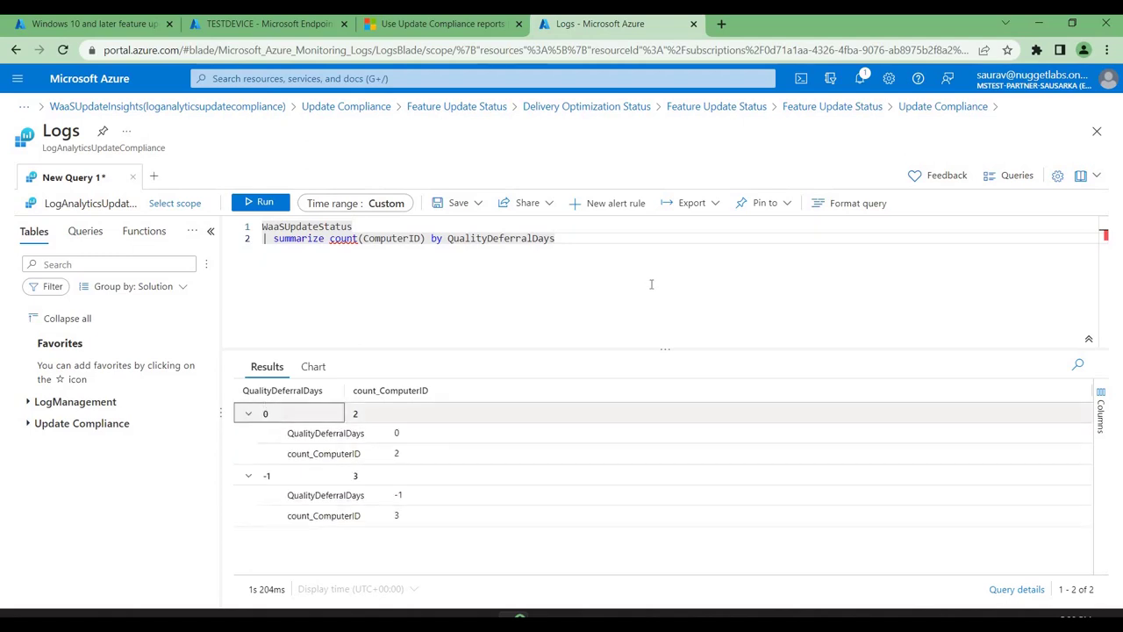
click(1097, 131)
click(633, 132)
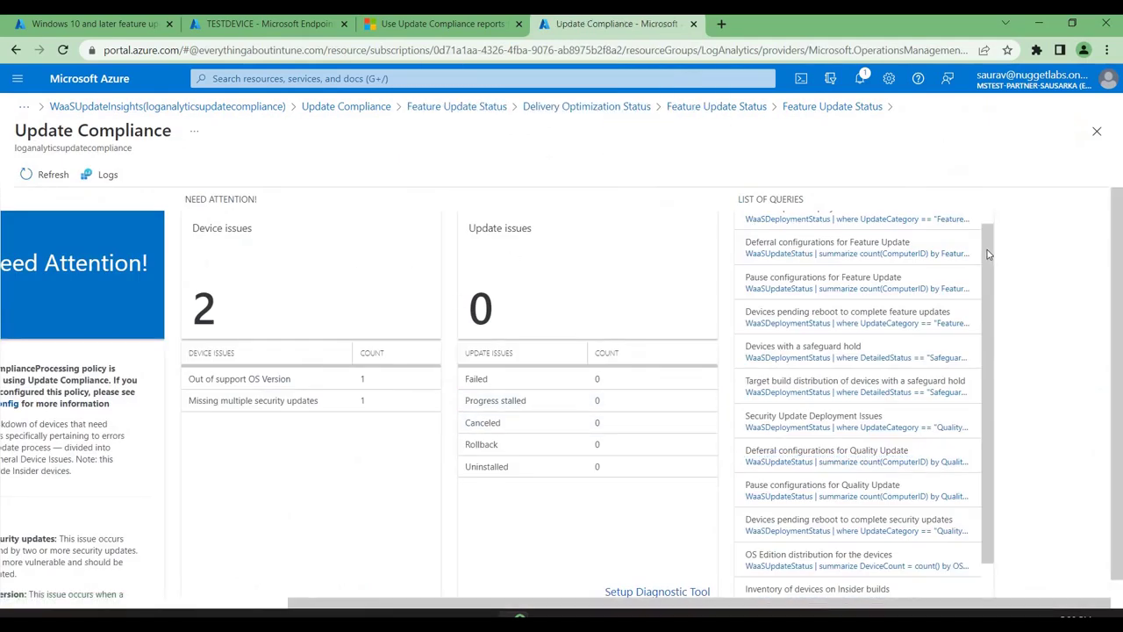
scroll(986, 200, up, 1)
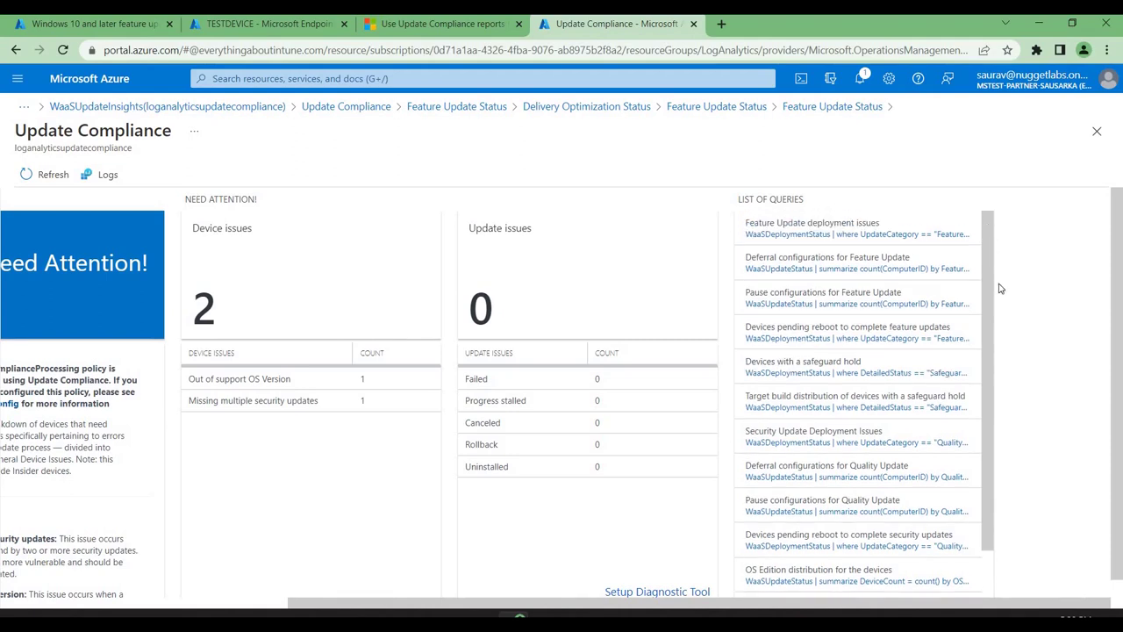
scroll(999, 298, down, 2)
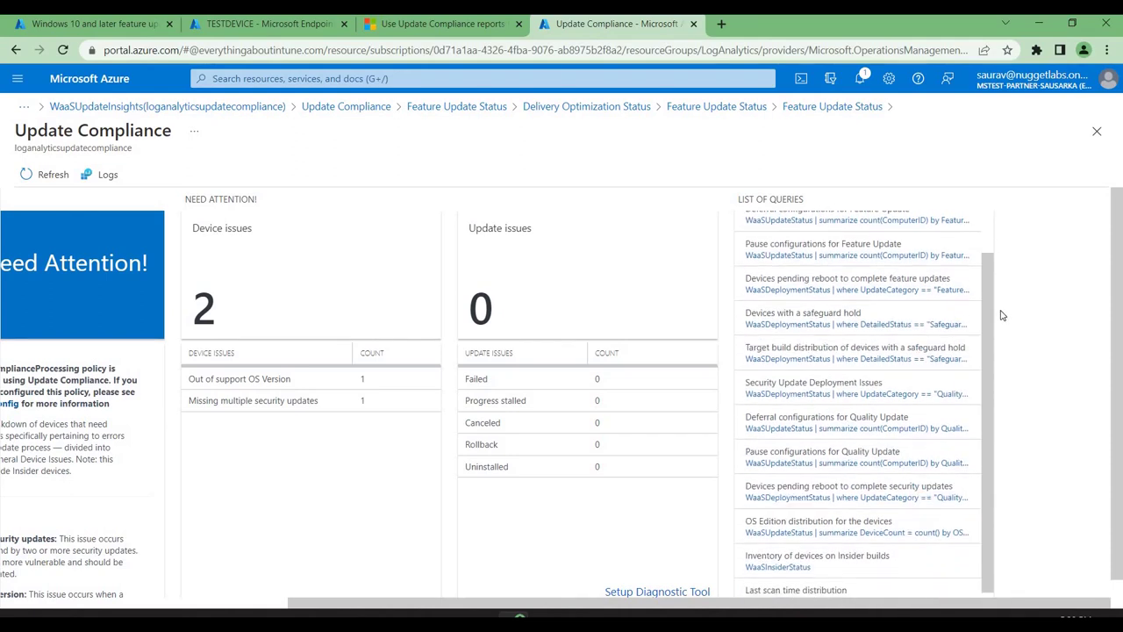
click(860, 519)
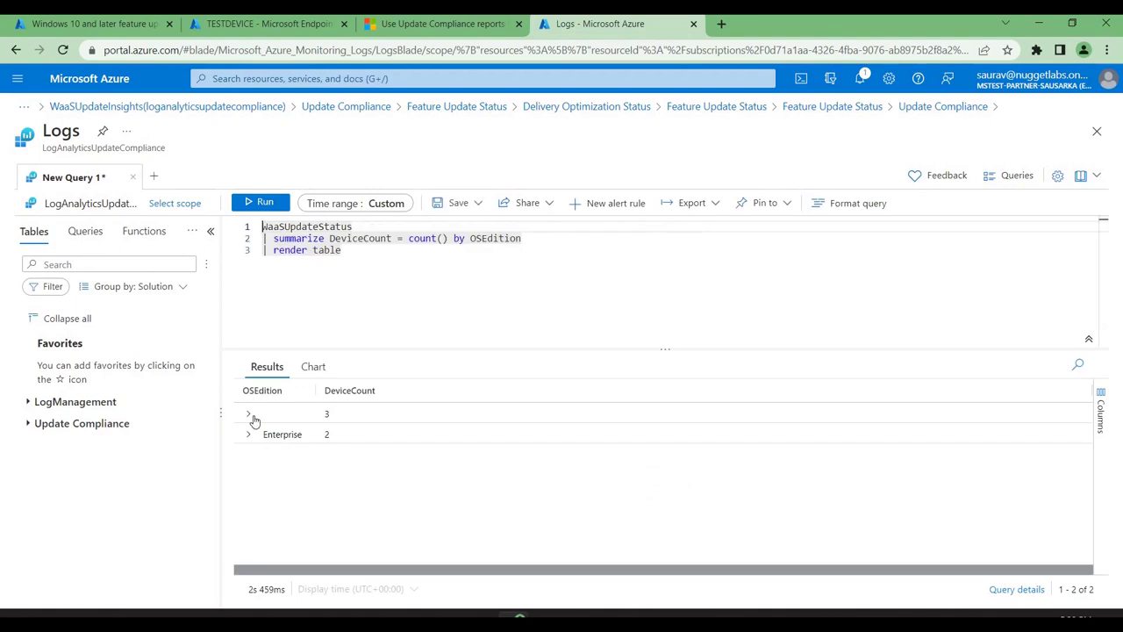
click(248, 414)
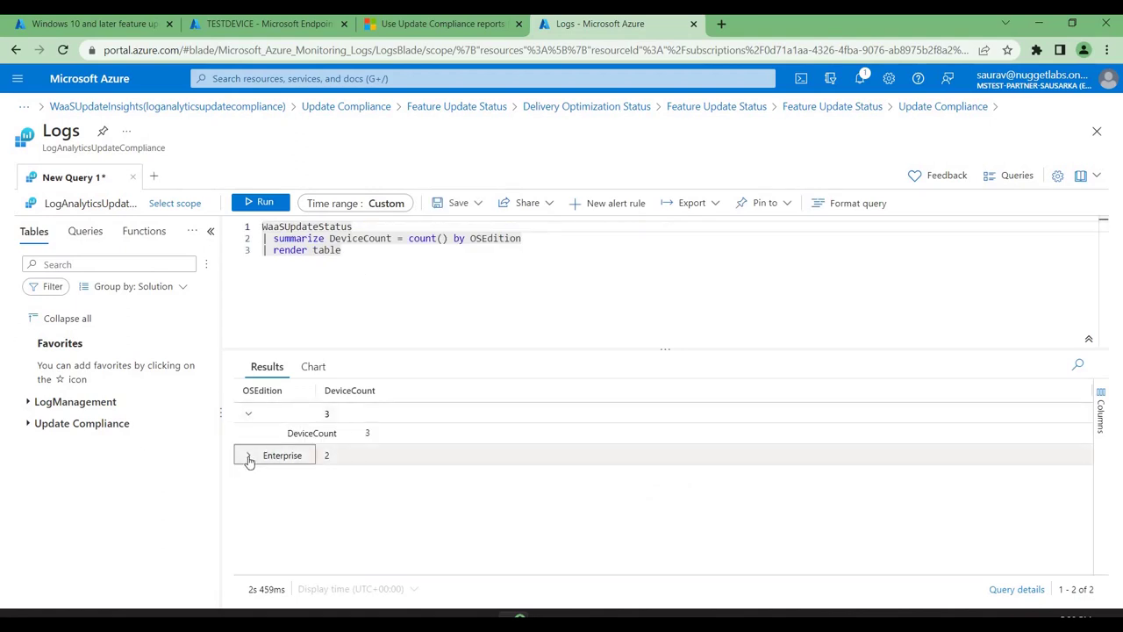
click(248, 457)
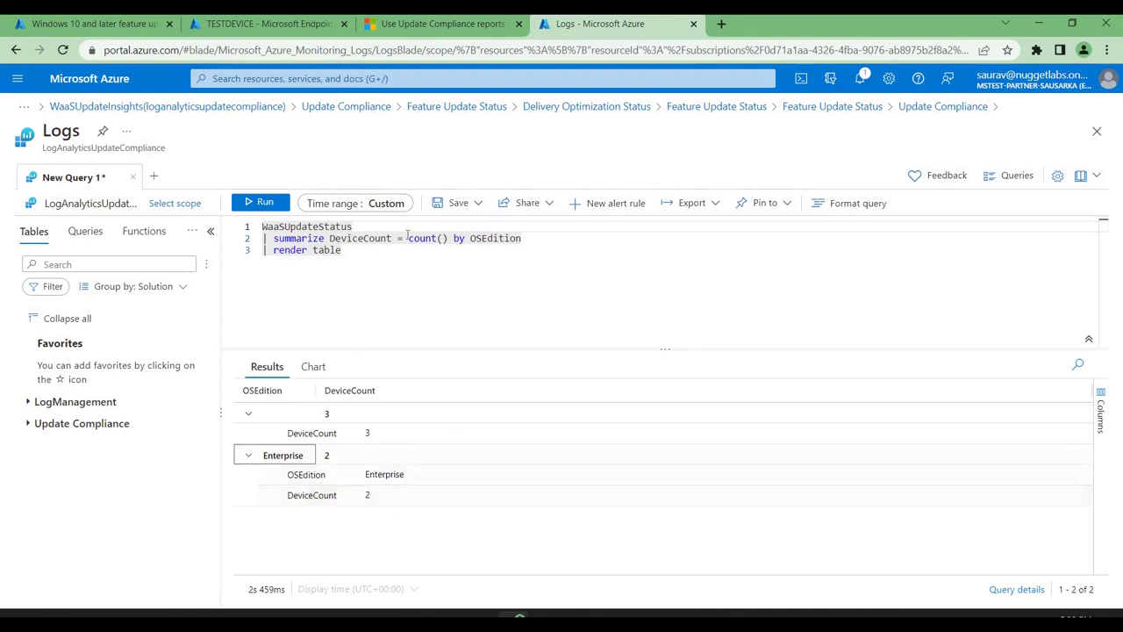
click(354, 253)
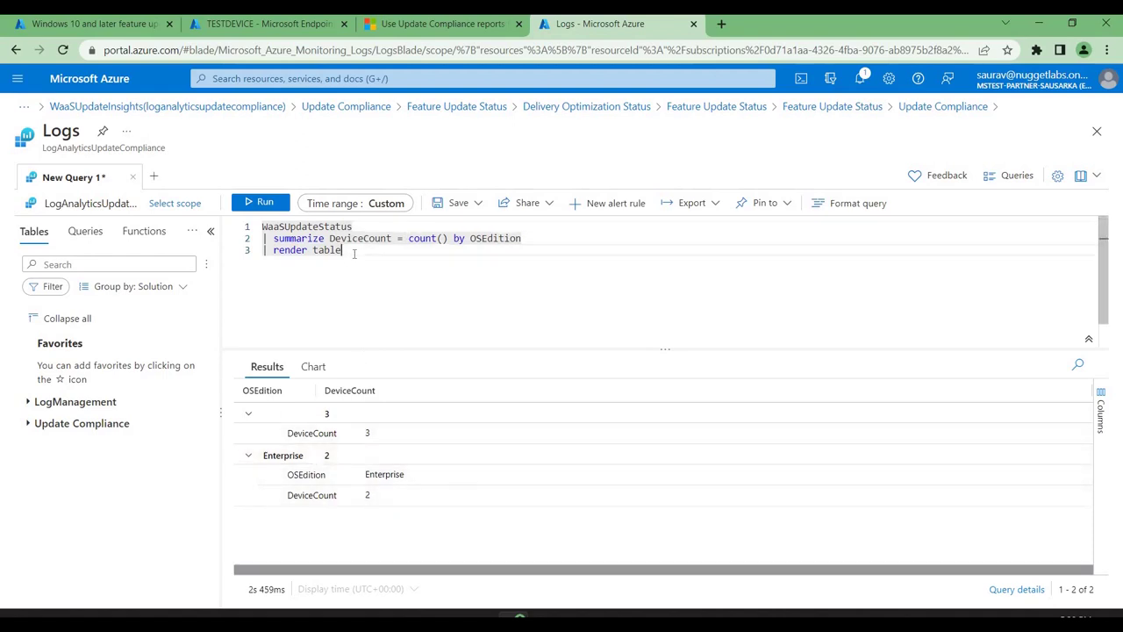
key(BackSpace)
key(BackSpace)
key(BackSpace)
key(ctrl+space)
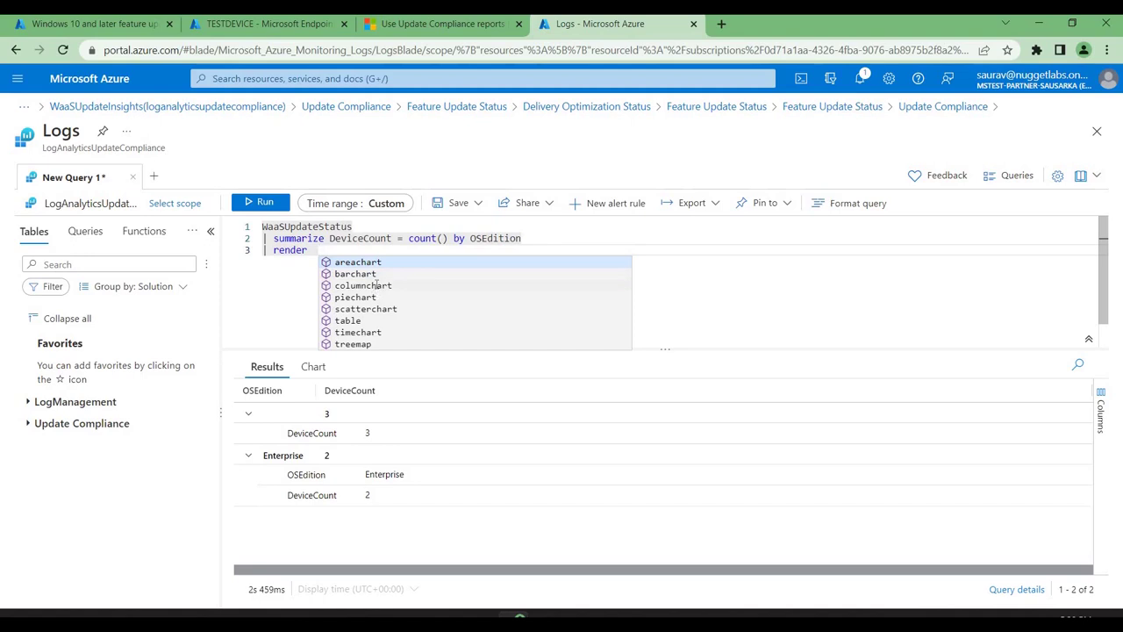
click(380, 286)
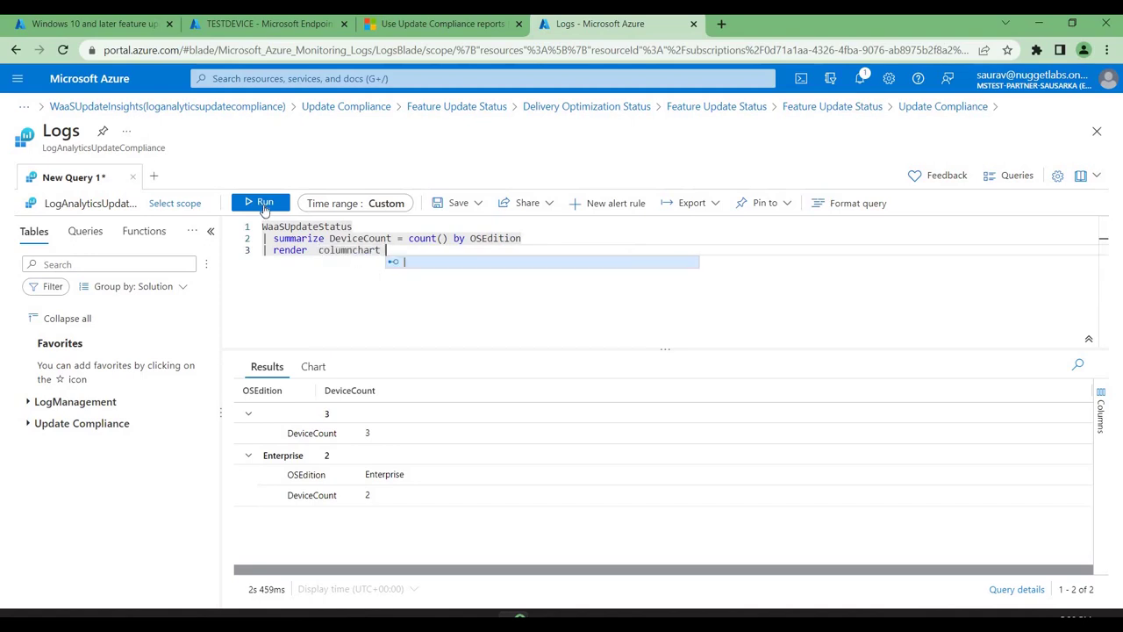
click(264, 208)
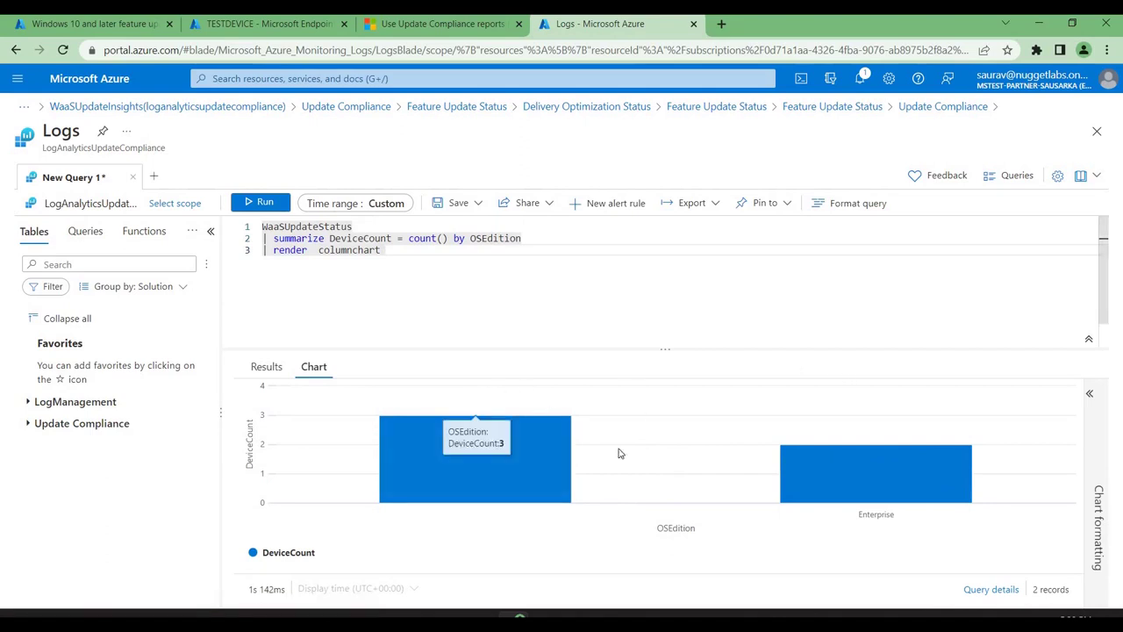
mouse_move(537, 435)
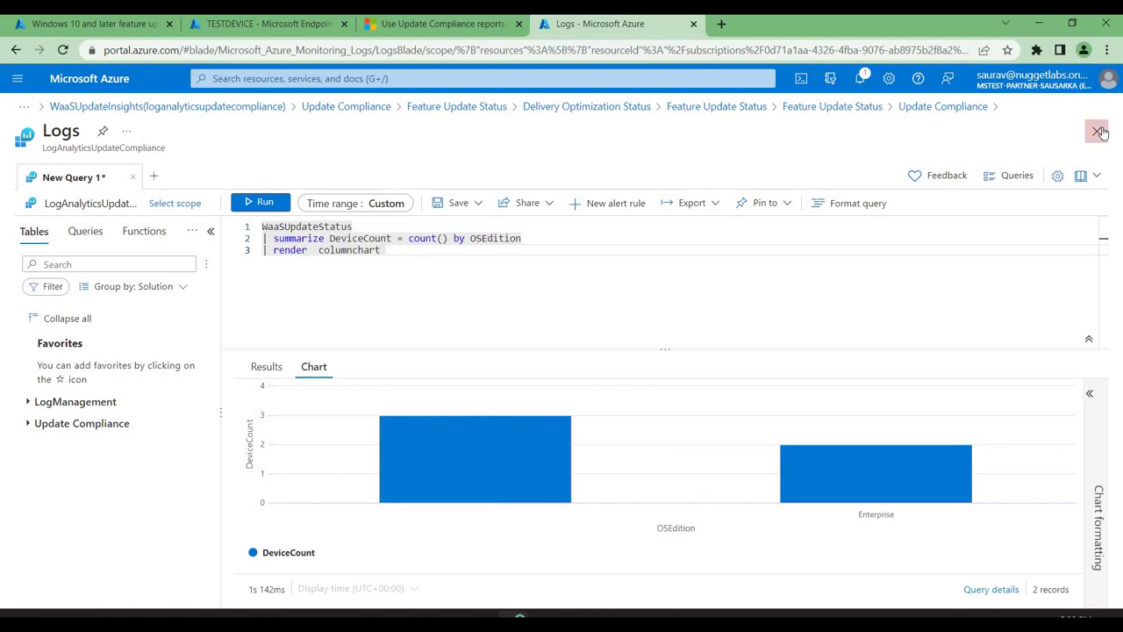
click(633, 133)
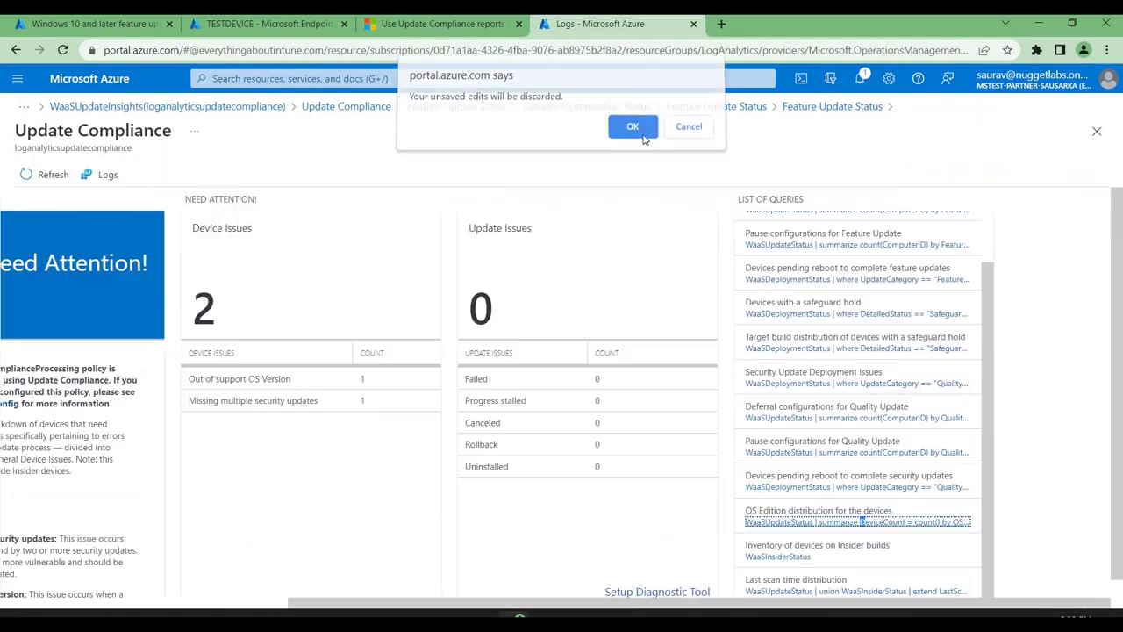
click(272, 603)
scroll(191, 594, left, 5)
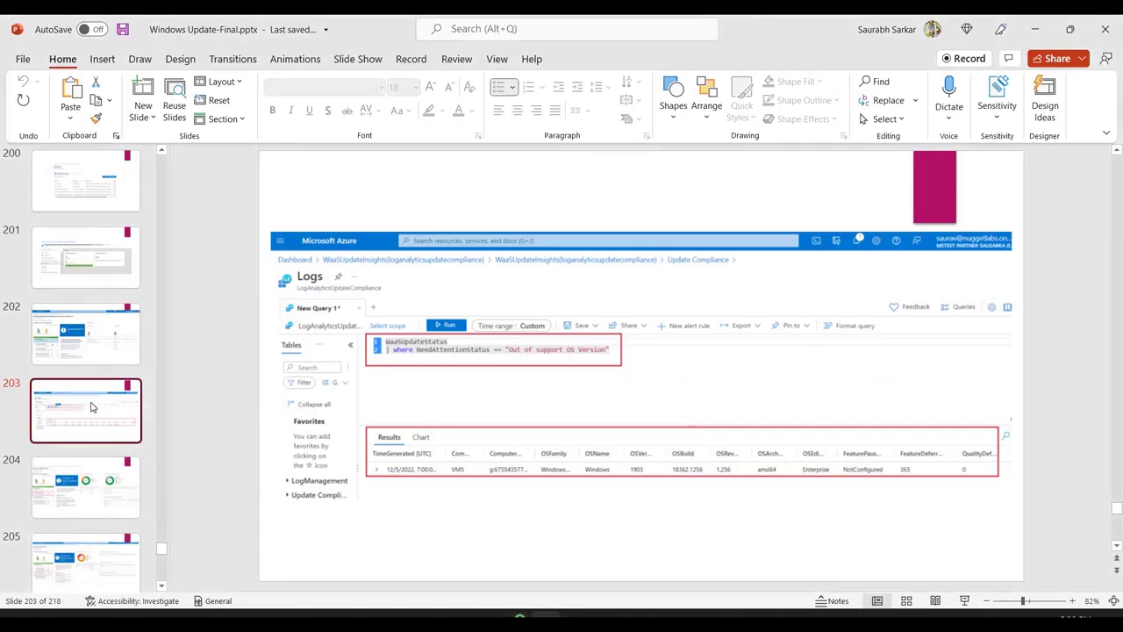
key(Down)
key(Down)
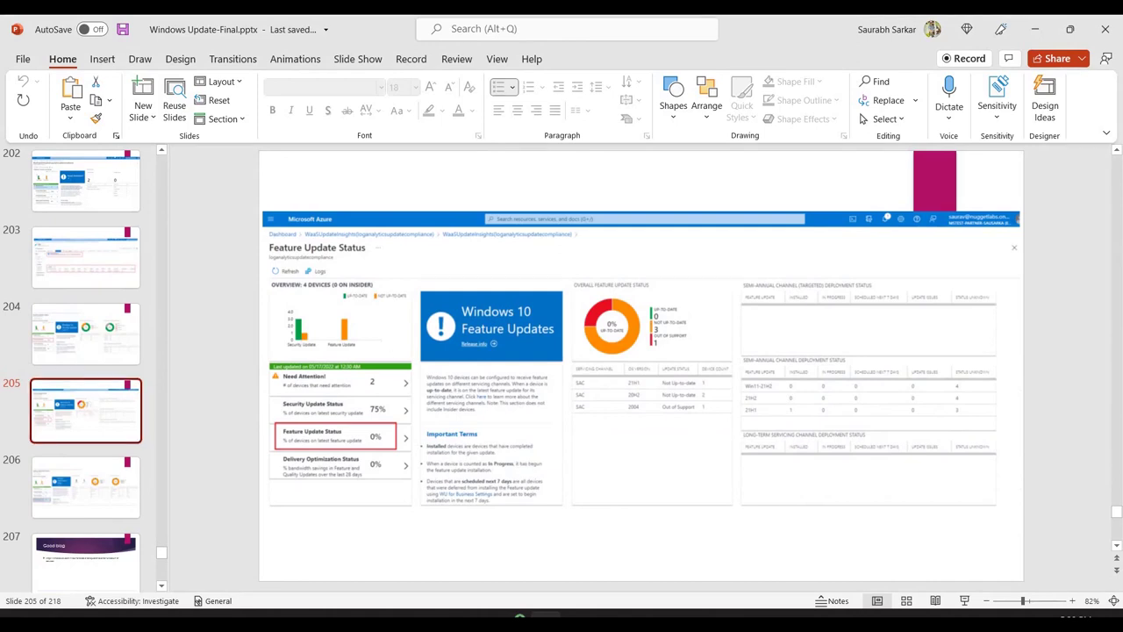
click(545, 619)
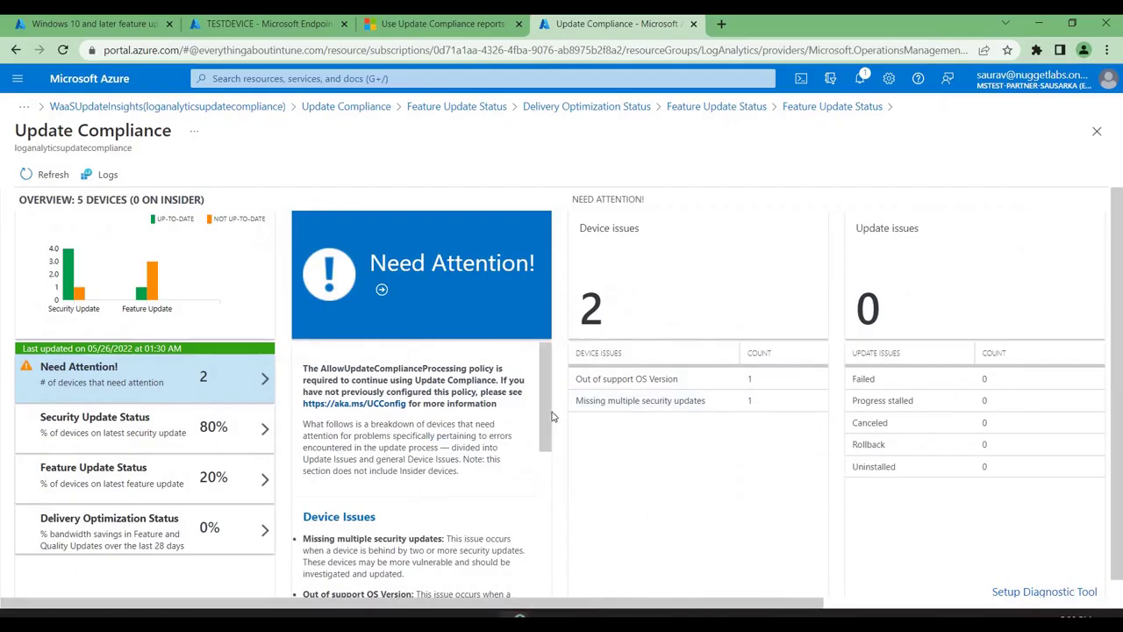
View and close Delivery Optimization Status, then open the Security Update Status report
scroll(550, 439, down, 1)
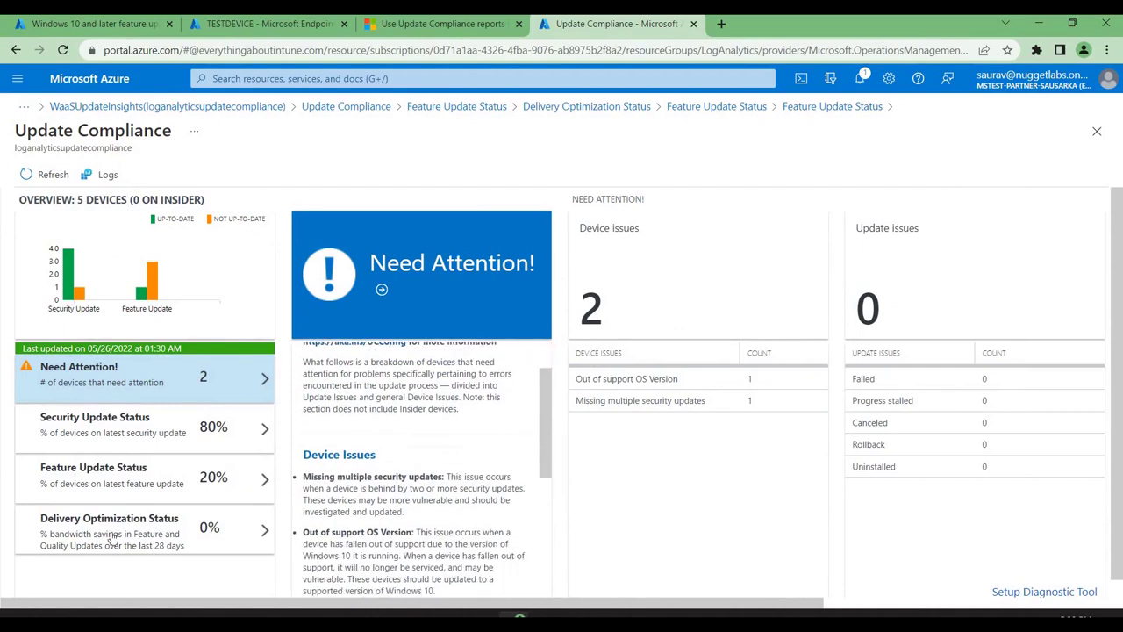
click(112, 537)
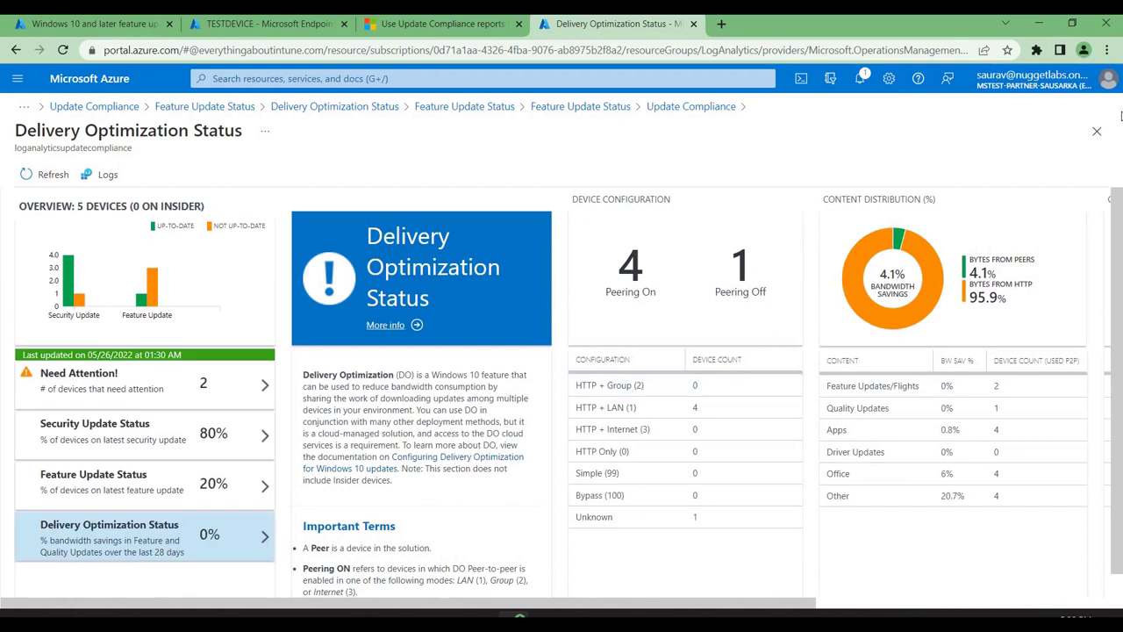
click(1098, 132)
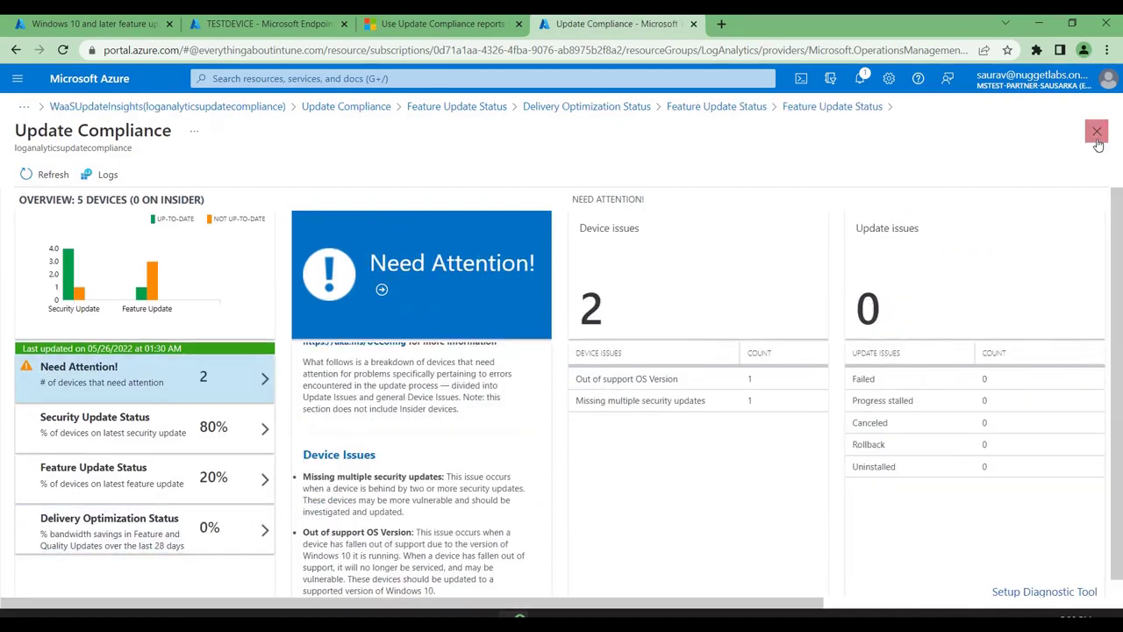
click(111, 436)
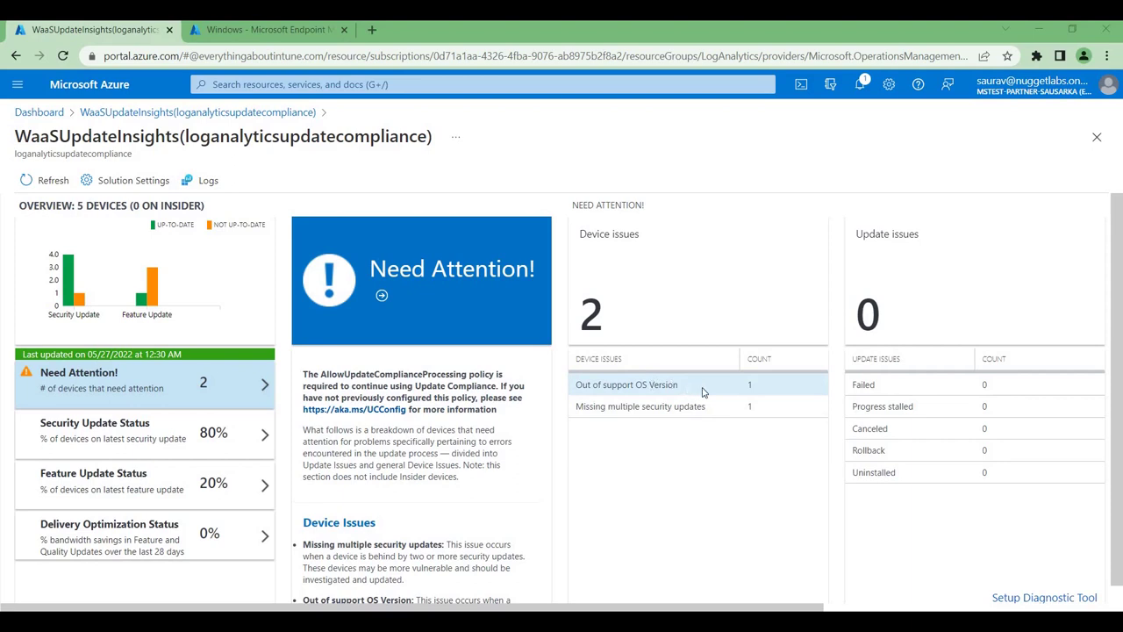
click(664, 416)
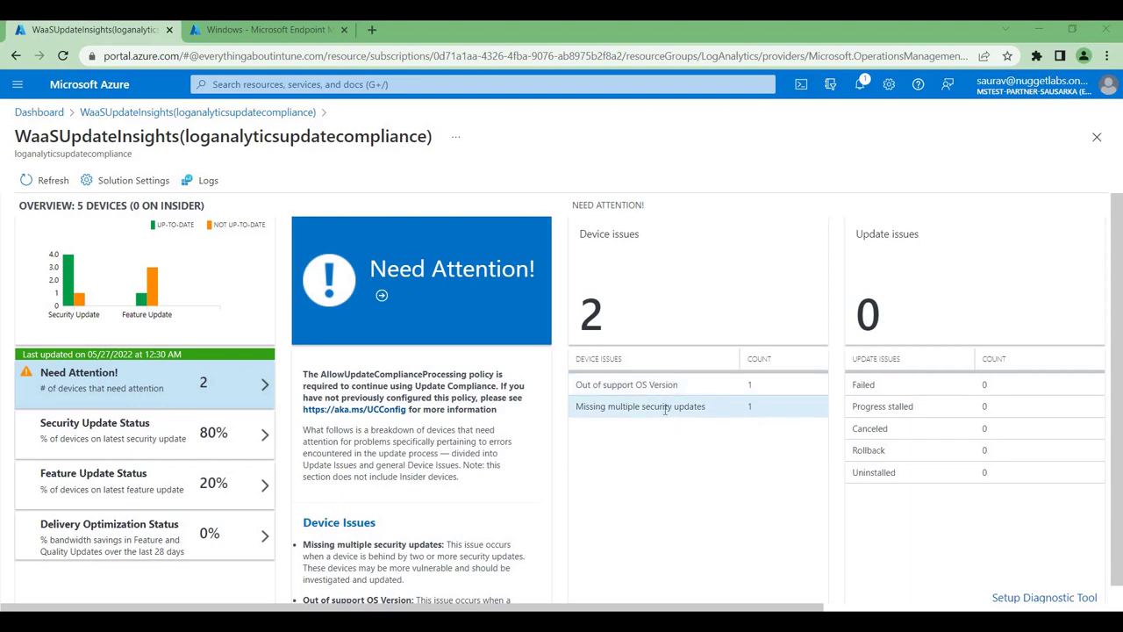
click(682, 390)
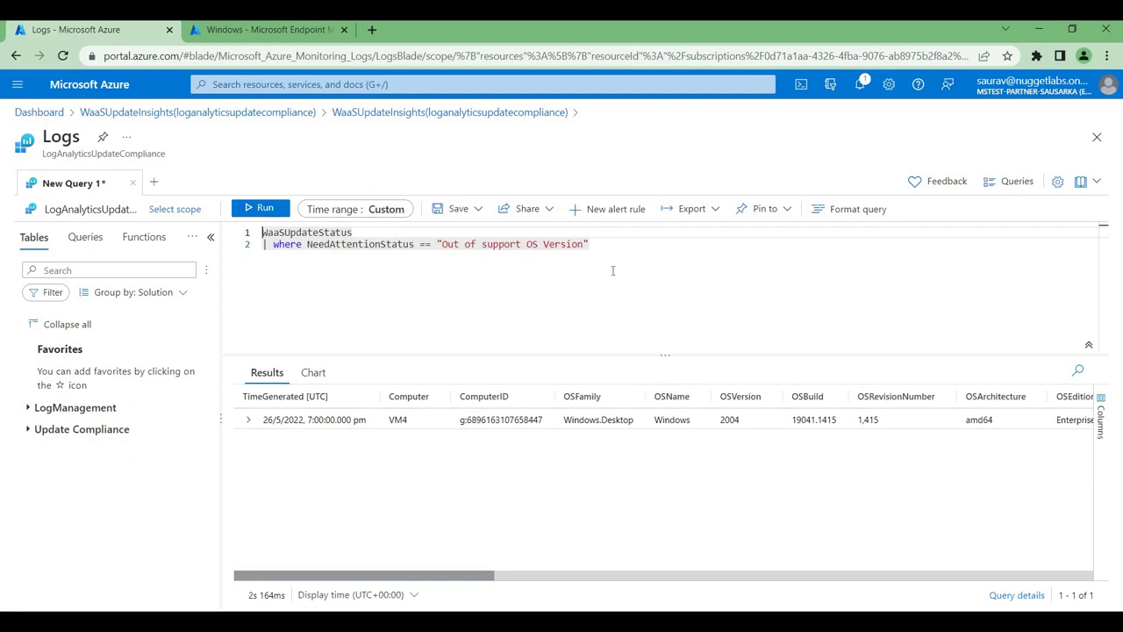
drag(593, 245, 263, 235)
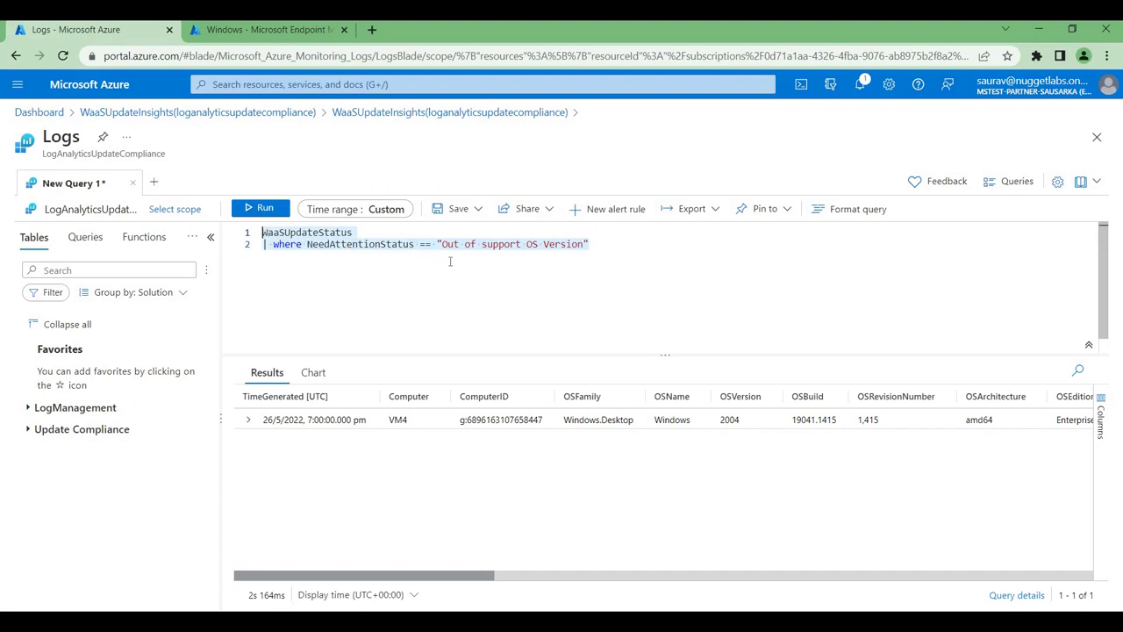
click(250, 419)
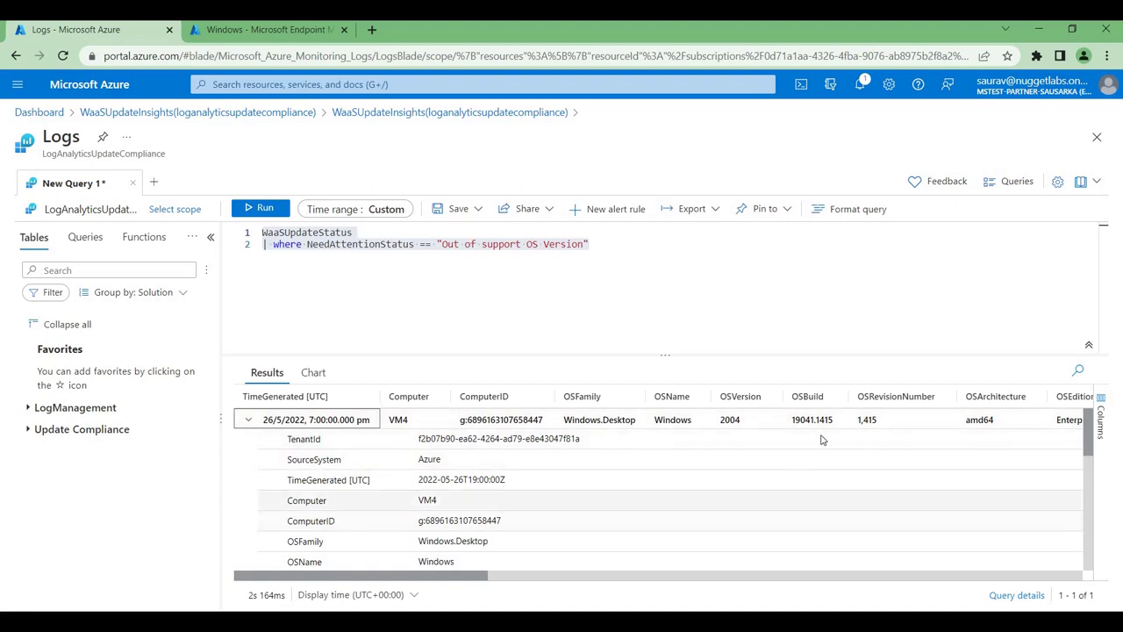
drag(807, 423, 971, 468)
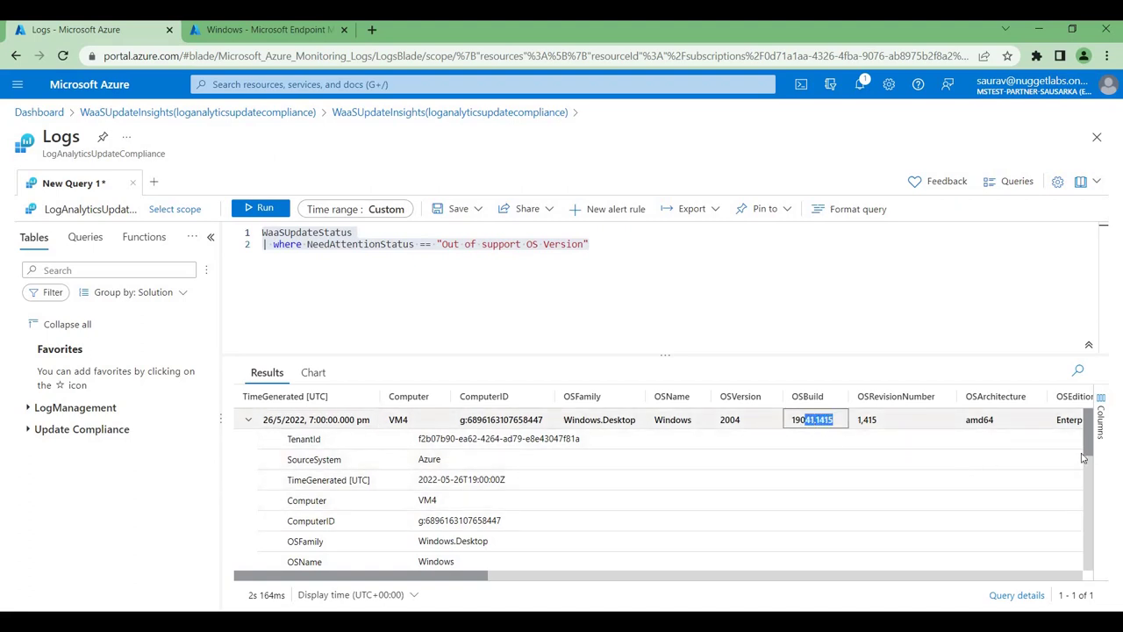
scroll(1095, 488, down, 6)
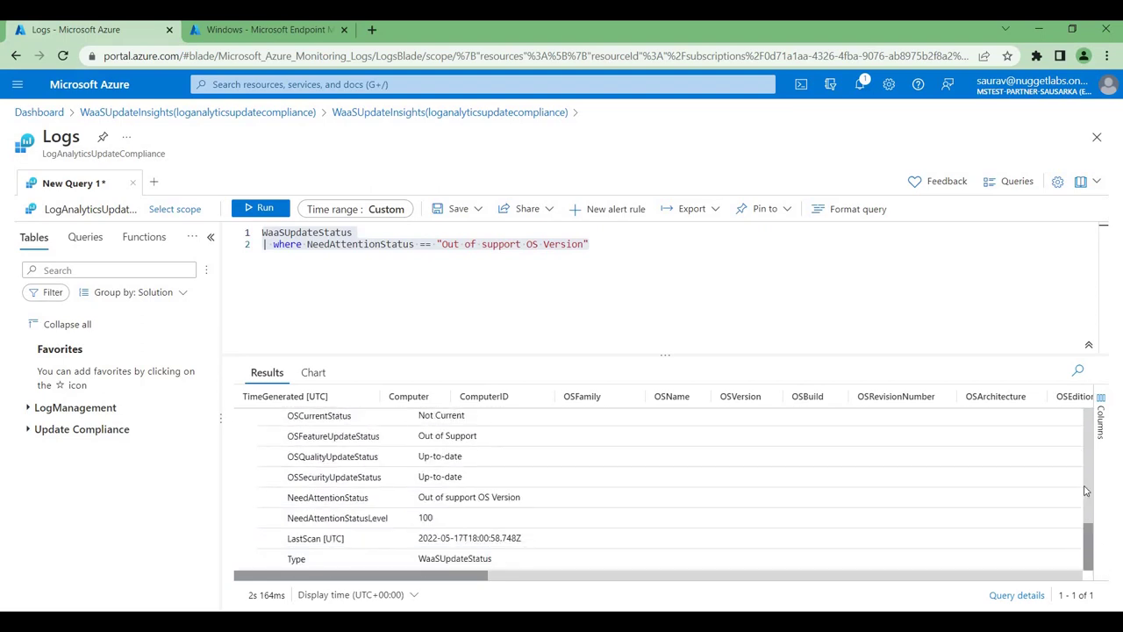
scroll(1088, 487, up, 6)
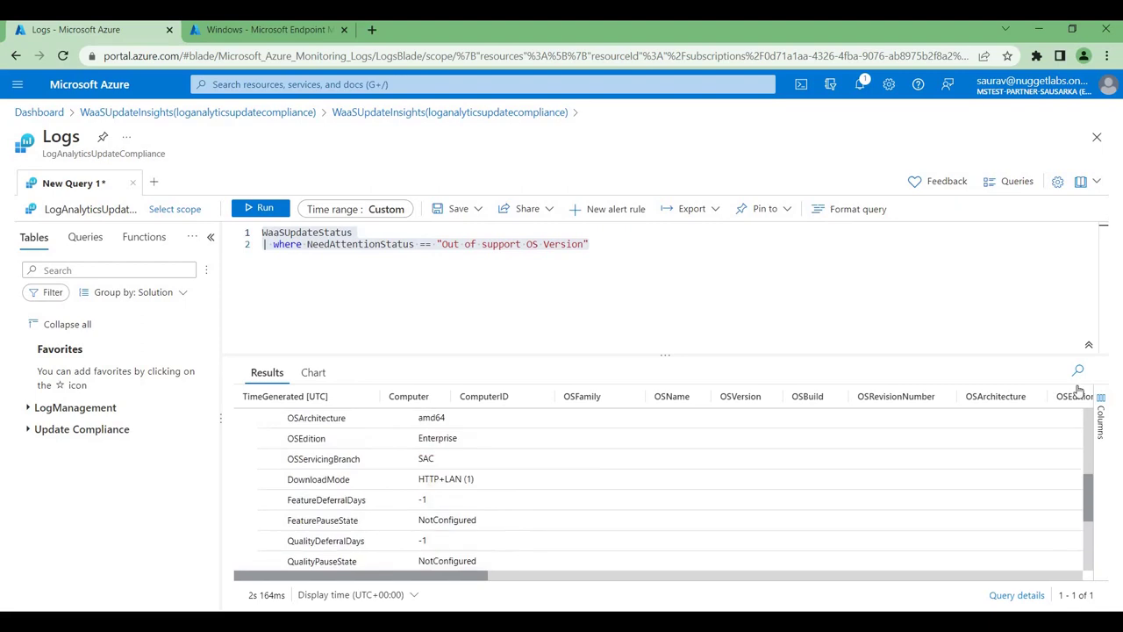
click(1096, 137)
key(Return)
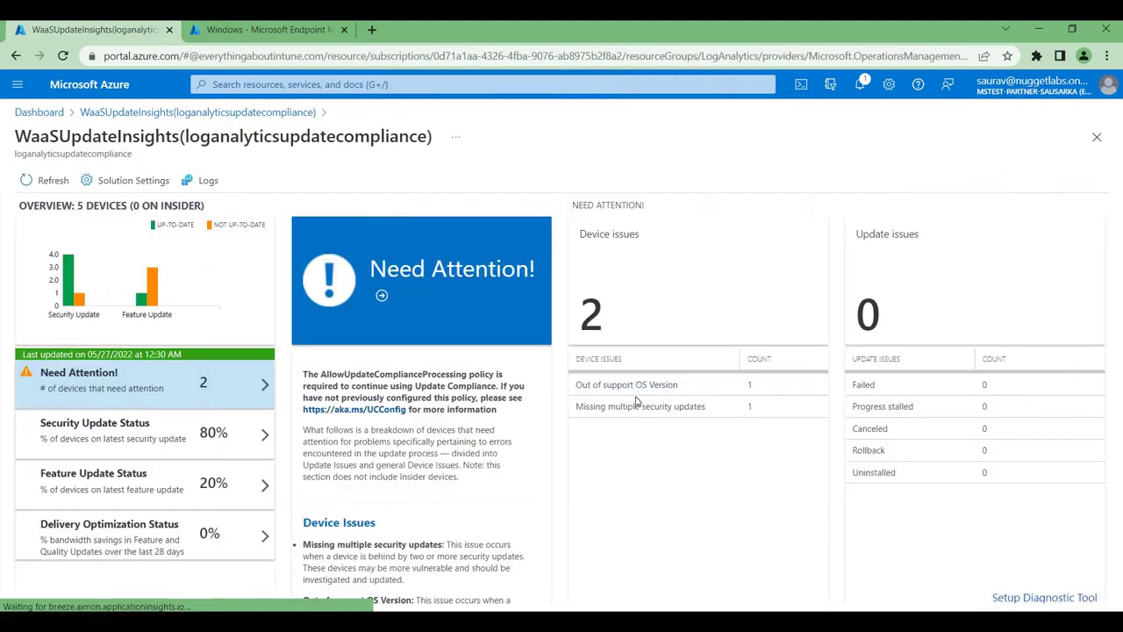
Run the Missing multiple security updates query and expand its single 20H2 device result
click(637, 408)
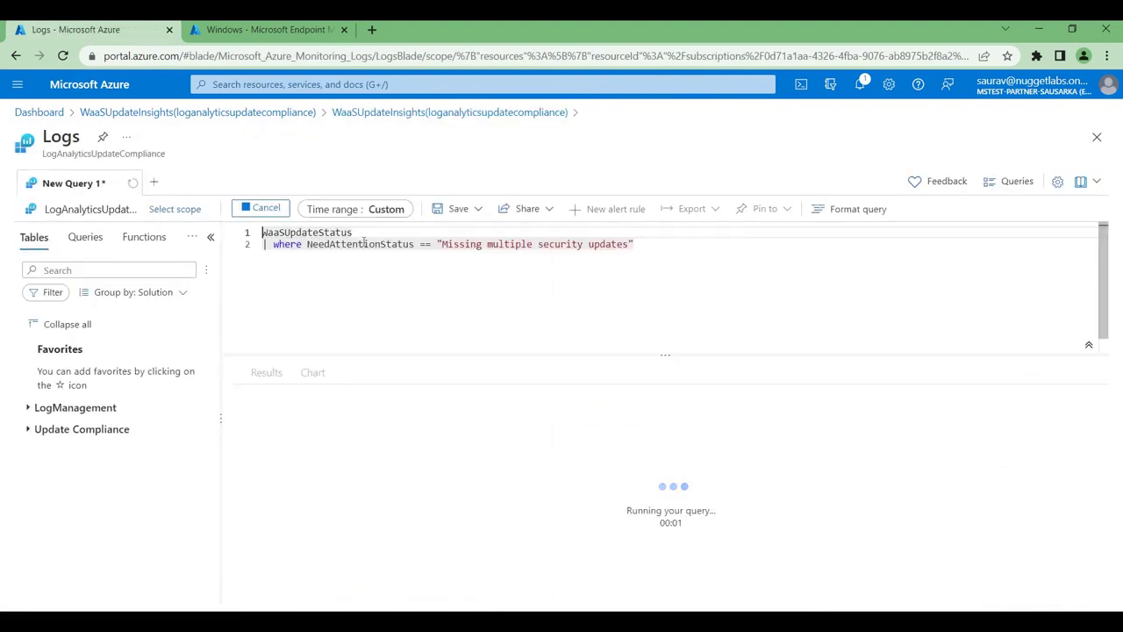
drag(274, 234, 273, 233)
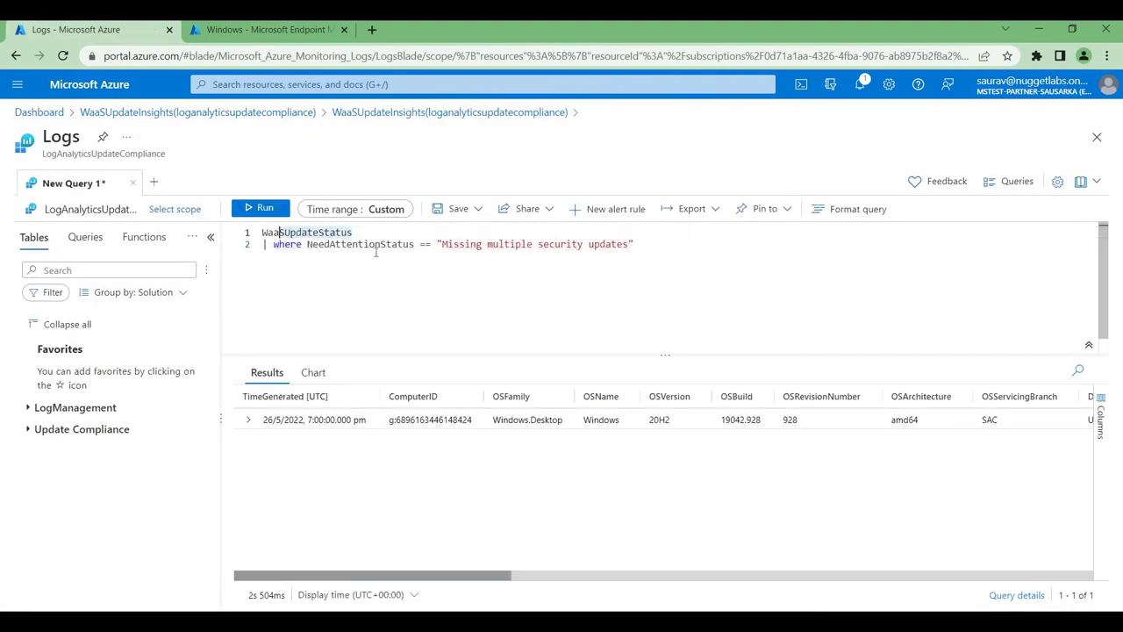
drag(443, 243, 630, 244)
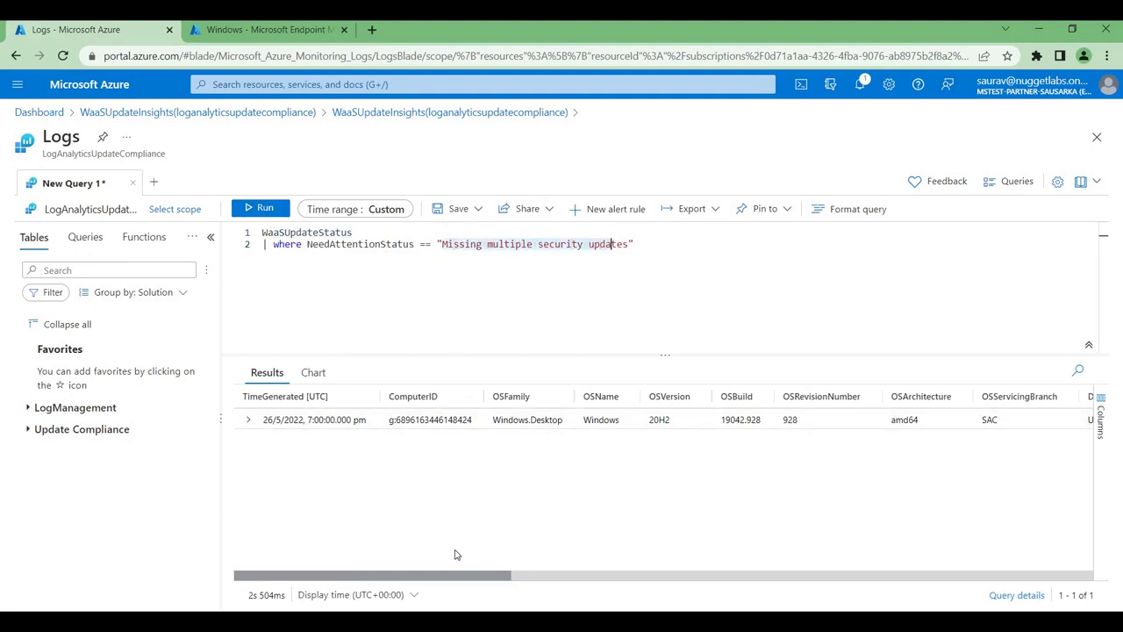
click(249, 419)
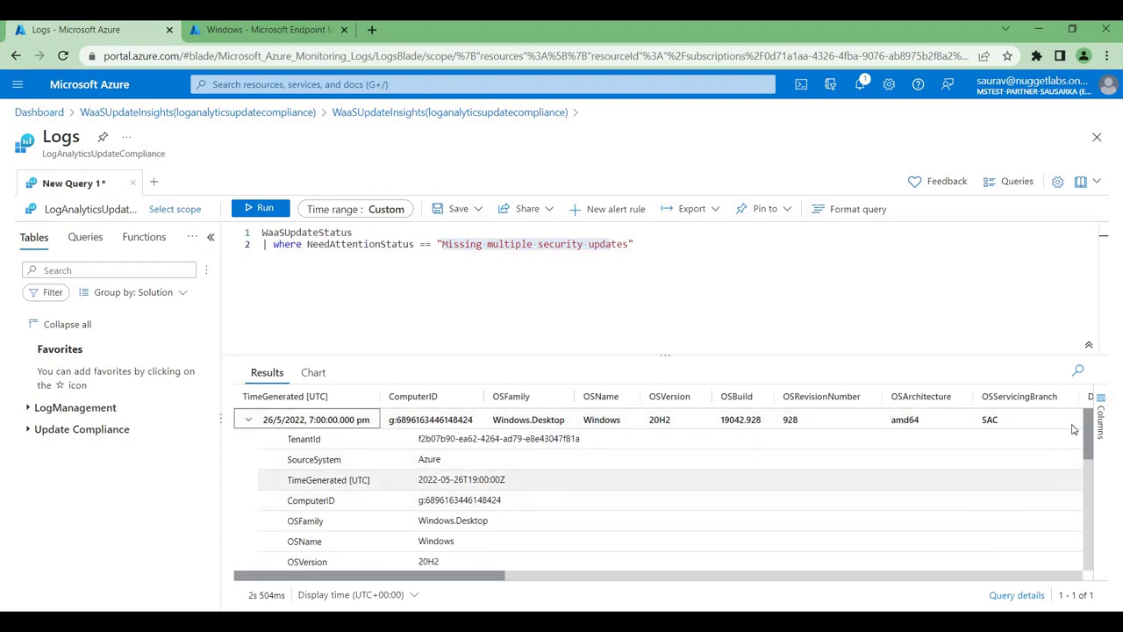
Bring up the Security Update Status report showing 4 devices up to date and 1 not
drag(1093, 466, 1091, 563)
drag(1092, 516, 1084, 435)
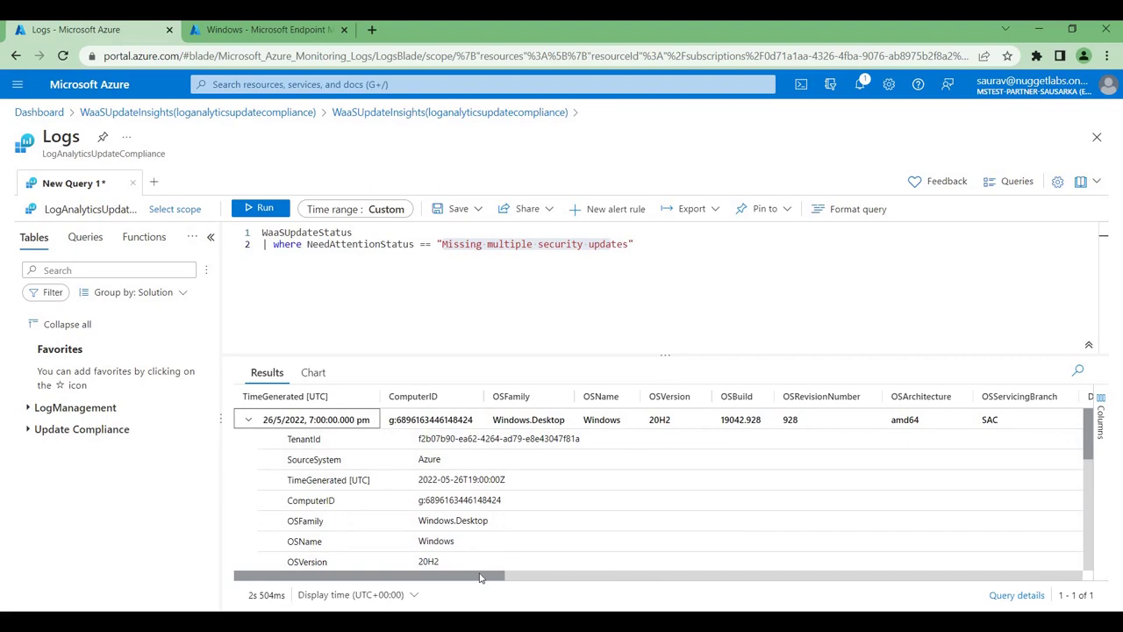
drag(483, 577, 1045, 577)
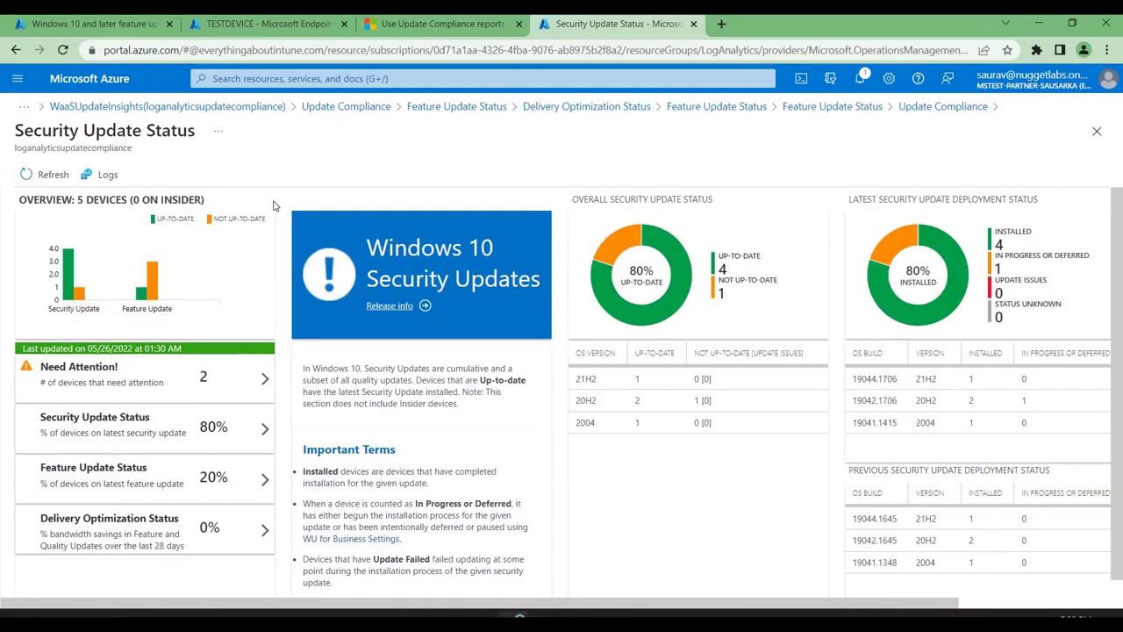
Close the Security Update Status report and switch to the Endpoint Manager browser window
click(1099, 132)
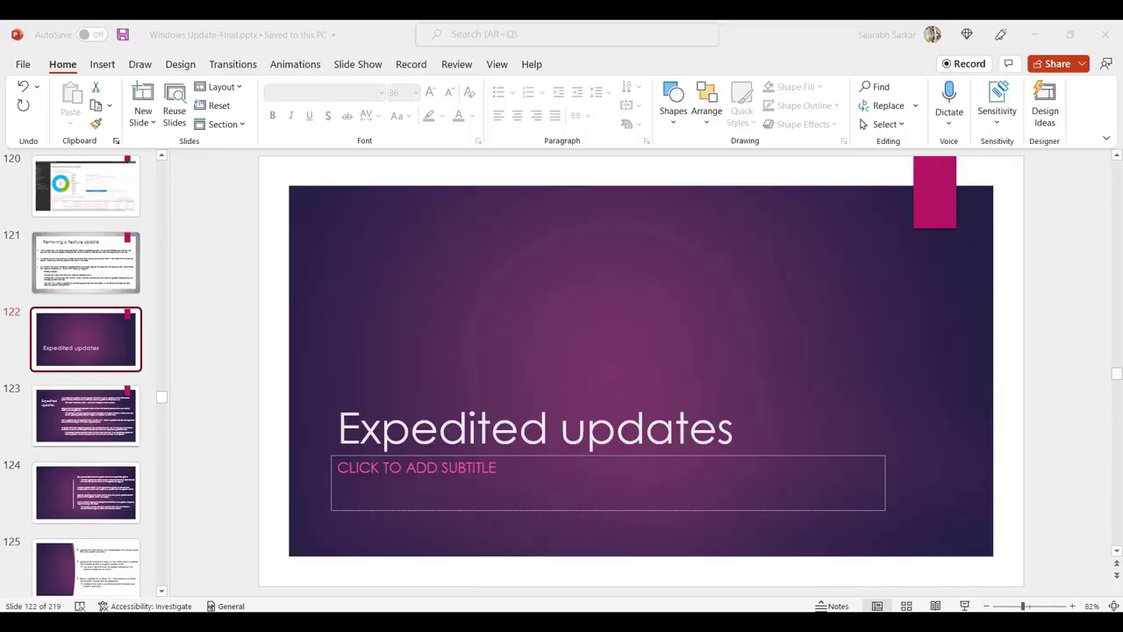
key(alt+Tab)
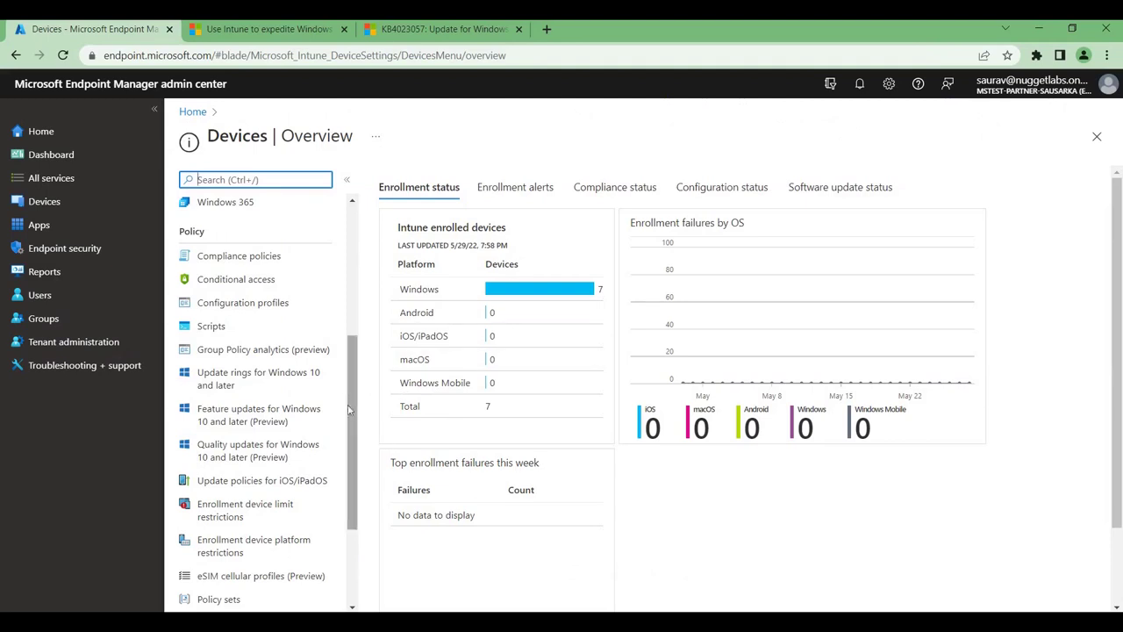
Scroll the Devices menu to Policy and open Quality updates for Windows 10 and later (Preview)
drag(349, 410, 351, 351)
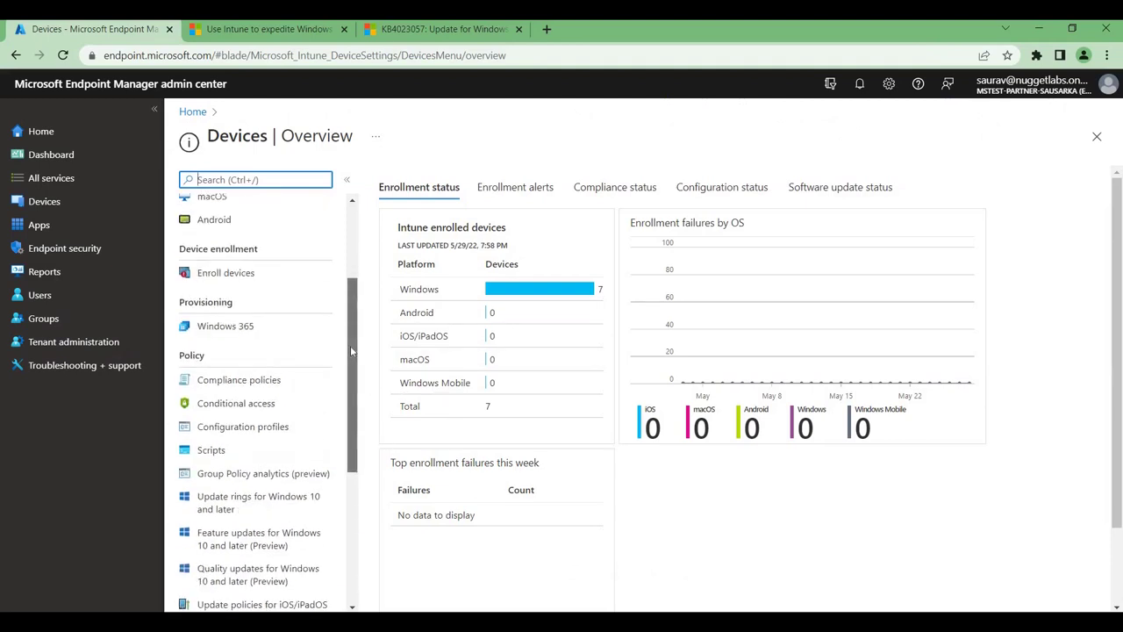
scroll(351, 351, up, 1)
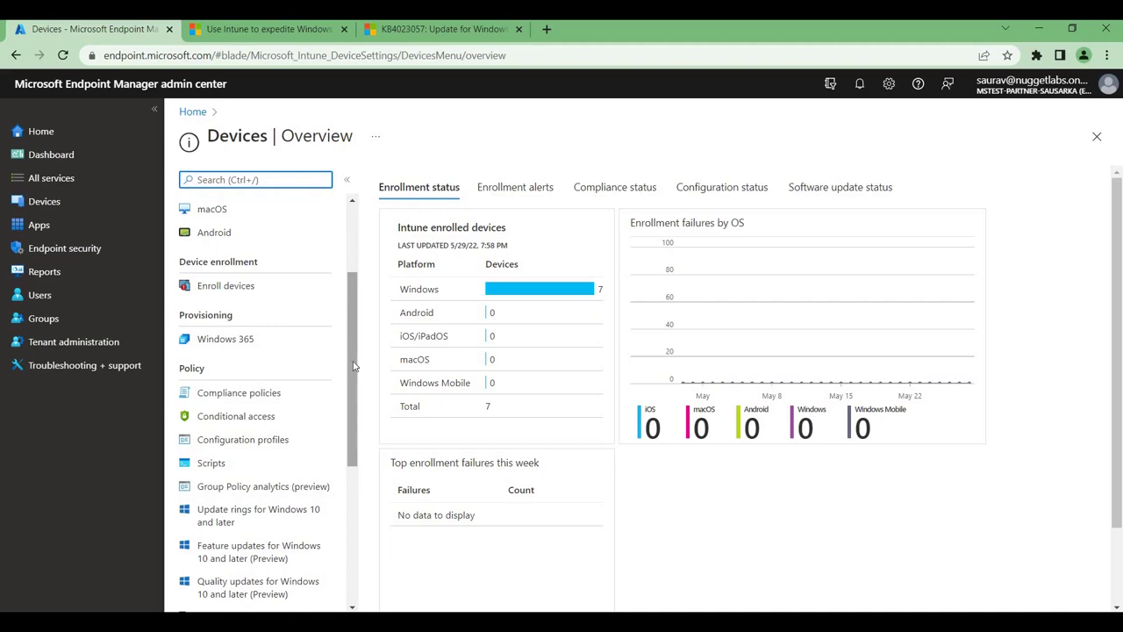
scroll(321, 415, down, 1)
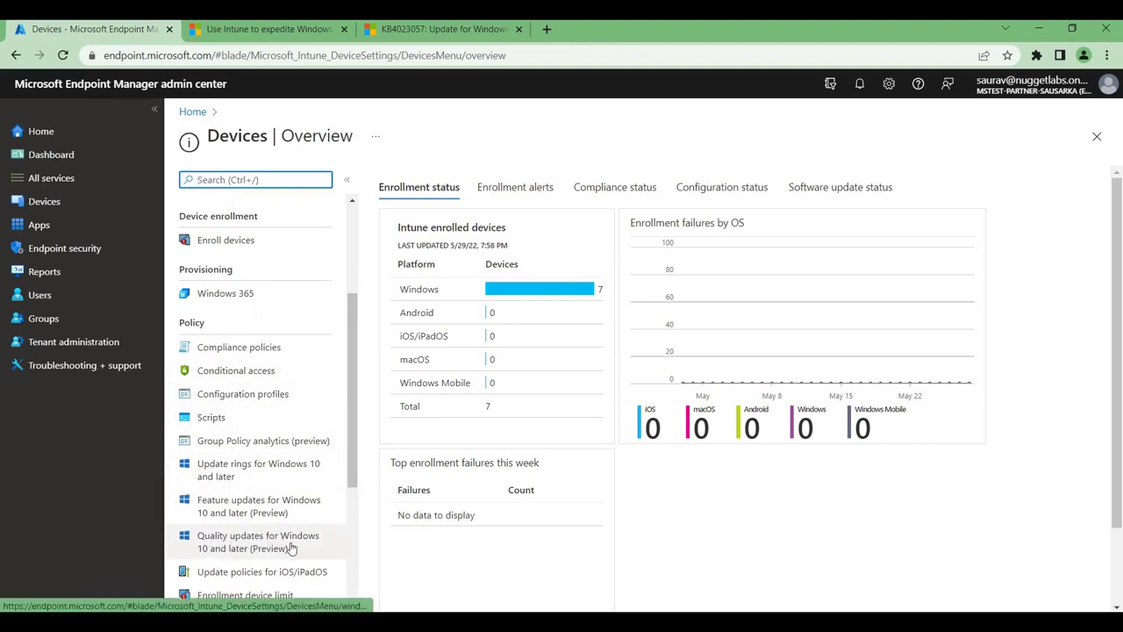
click(244, 548)
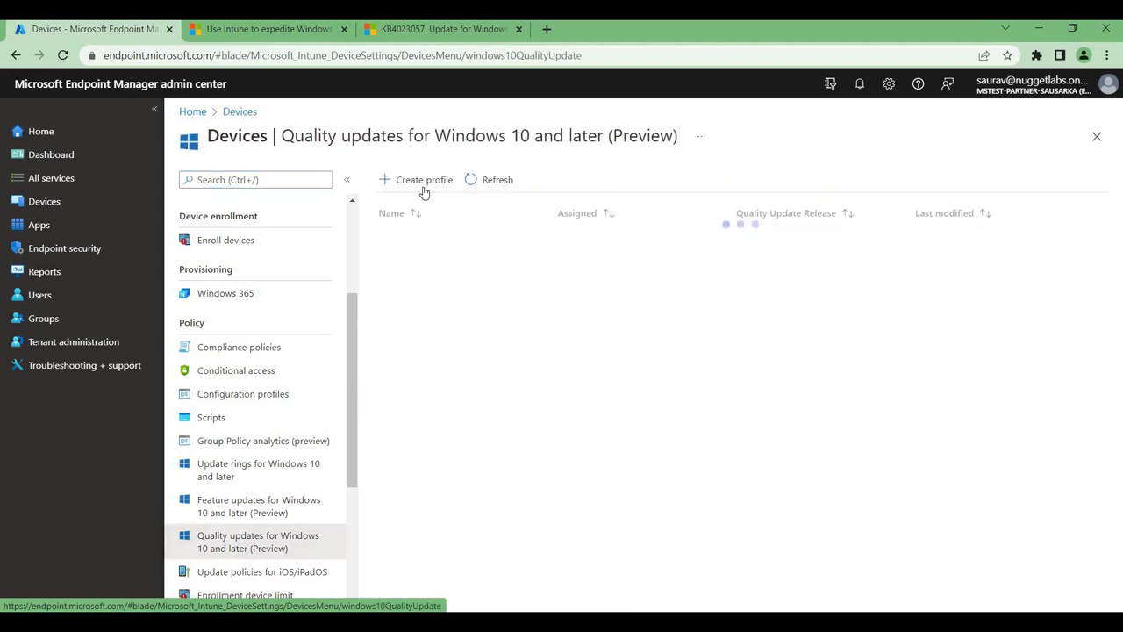
Start a new quality update profile named 'EAI Demo Expedited Update Policy'
click(423, 181)
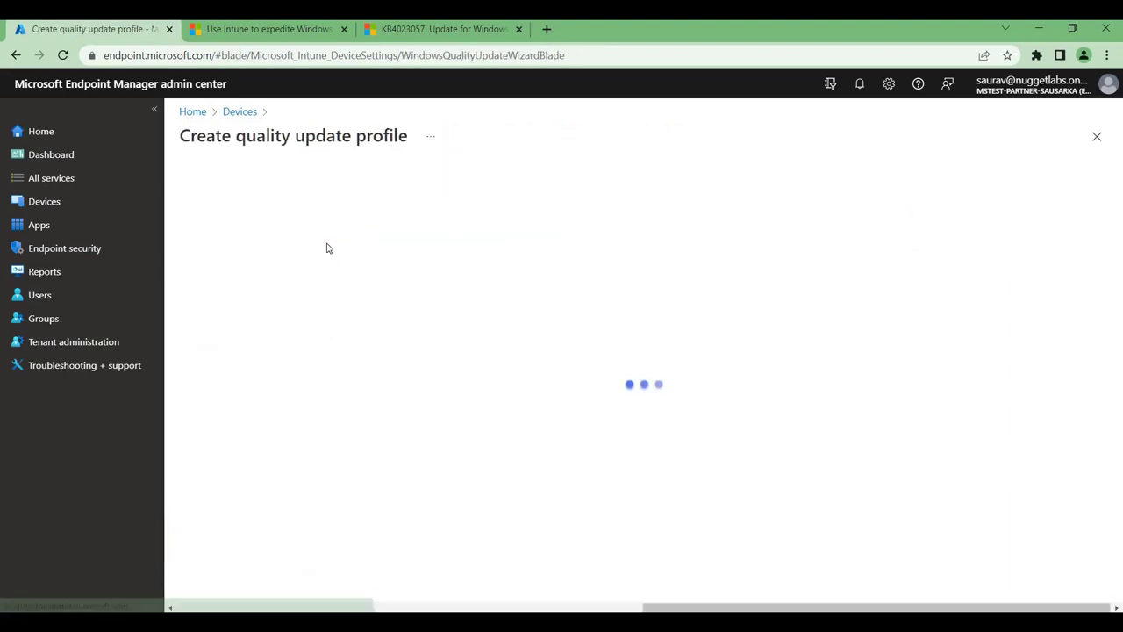
click(399, 281)
text(EAI Demo Expedited Update)
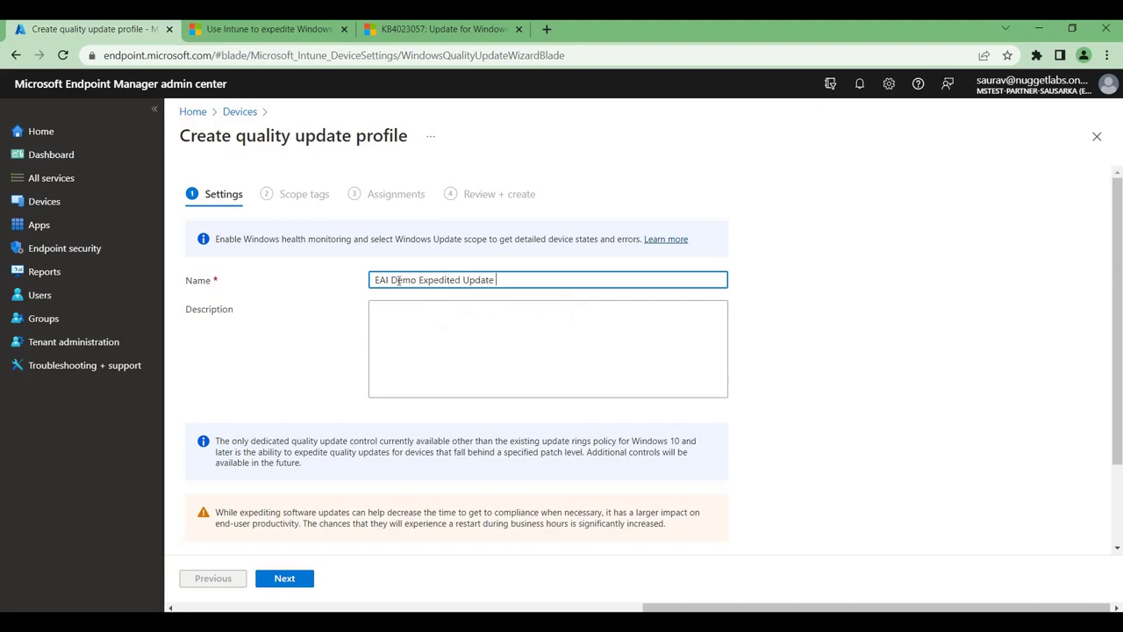
text( Policy)
key(Tab)
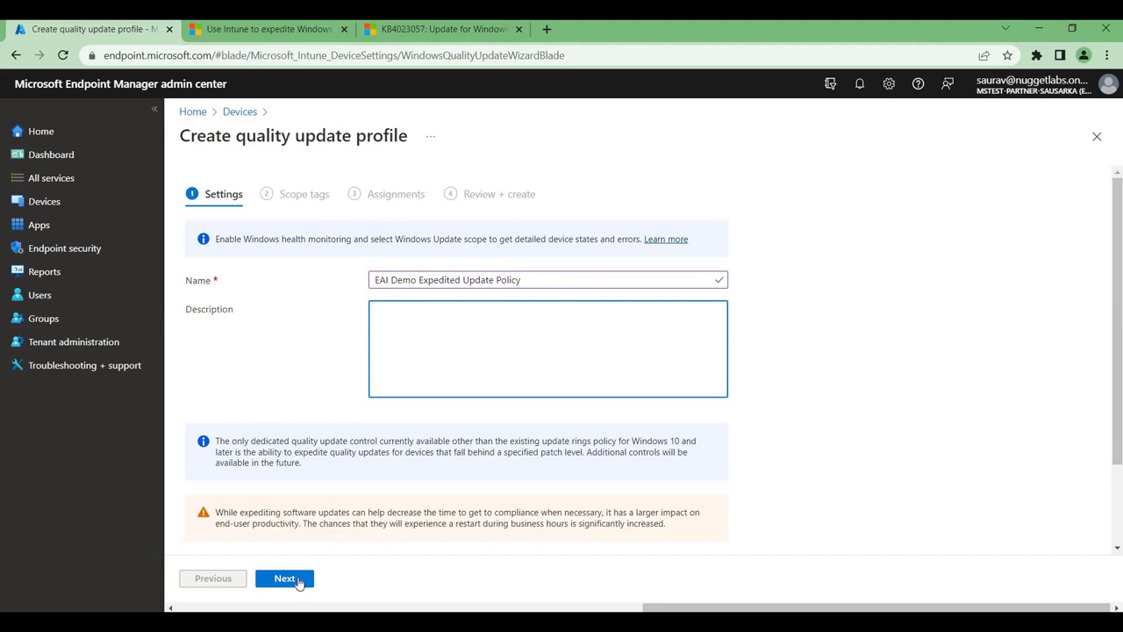
click(298, 581)
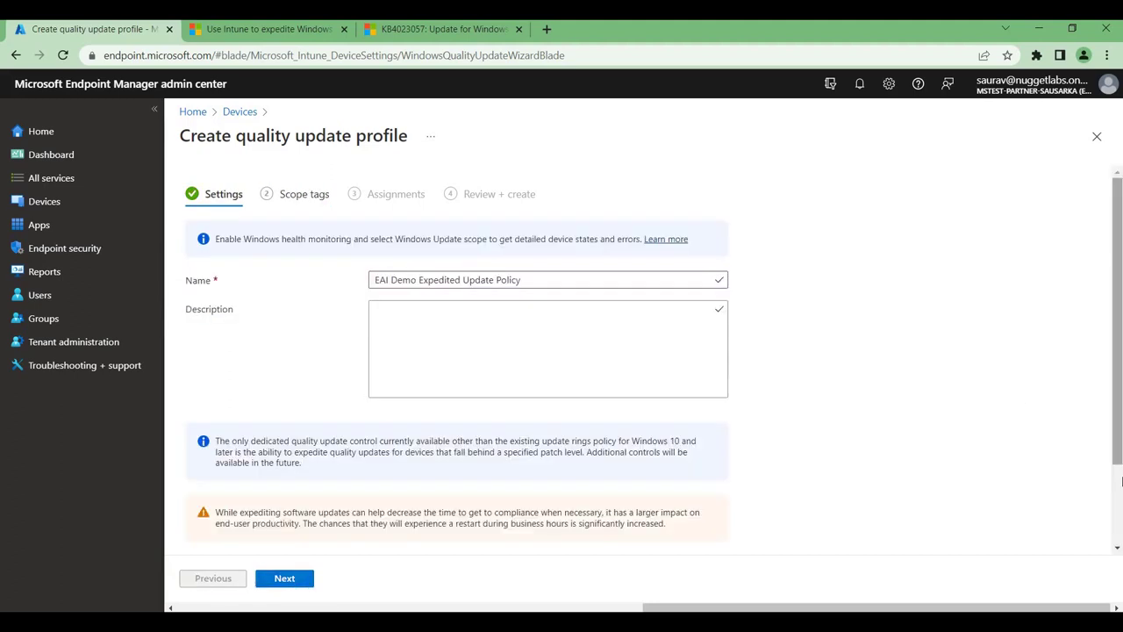
Expedite devices below the 2022.05 B release and enforce restart after 0 days
scroll(622, 466, down, 2)
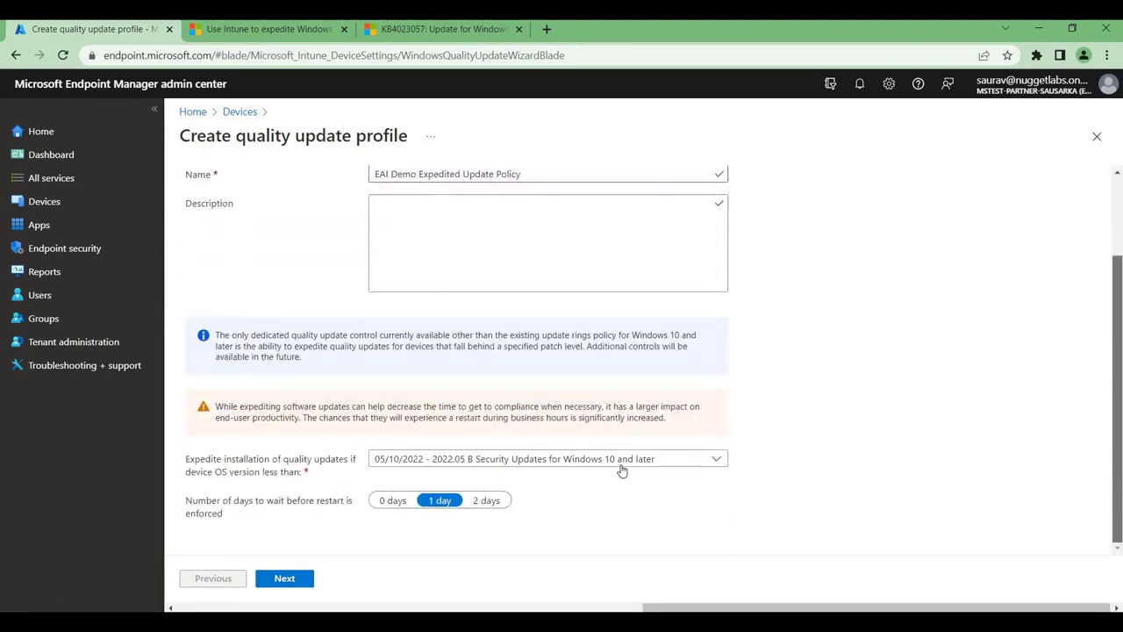
click(720, 463)
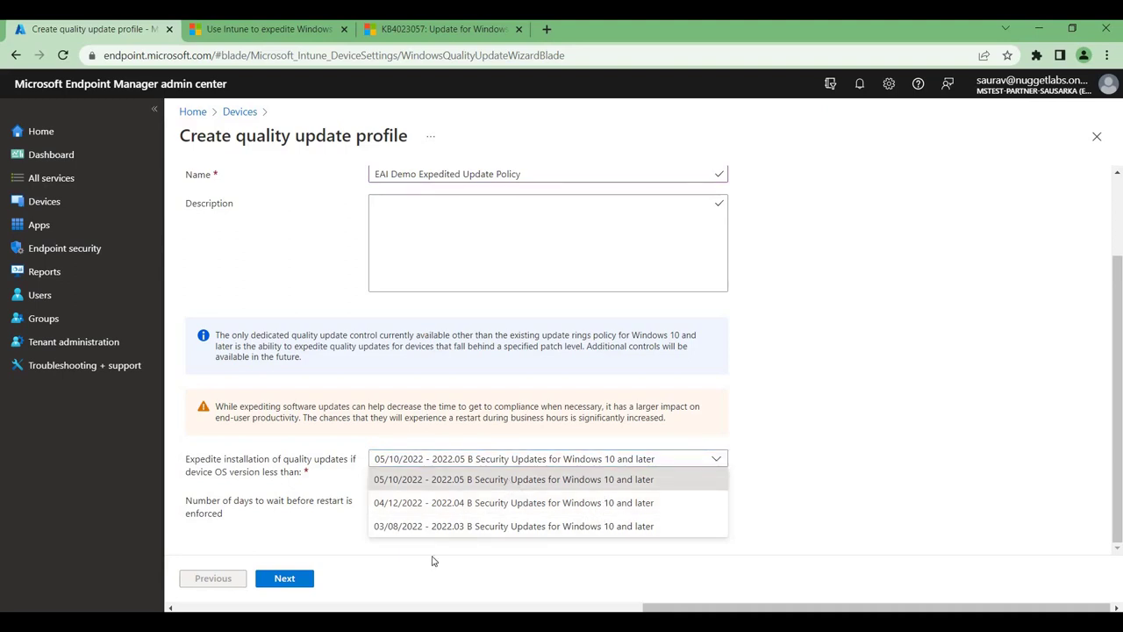
click(509, 481)
click(390, 502)
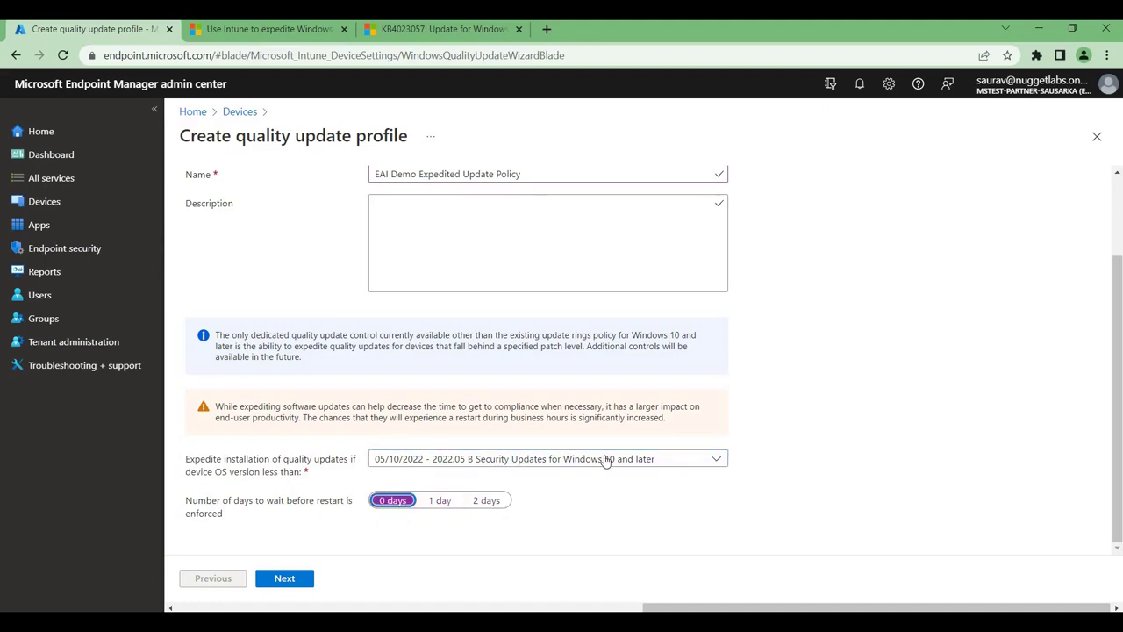
click(705, 465)
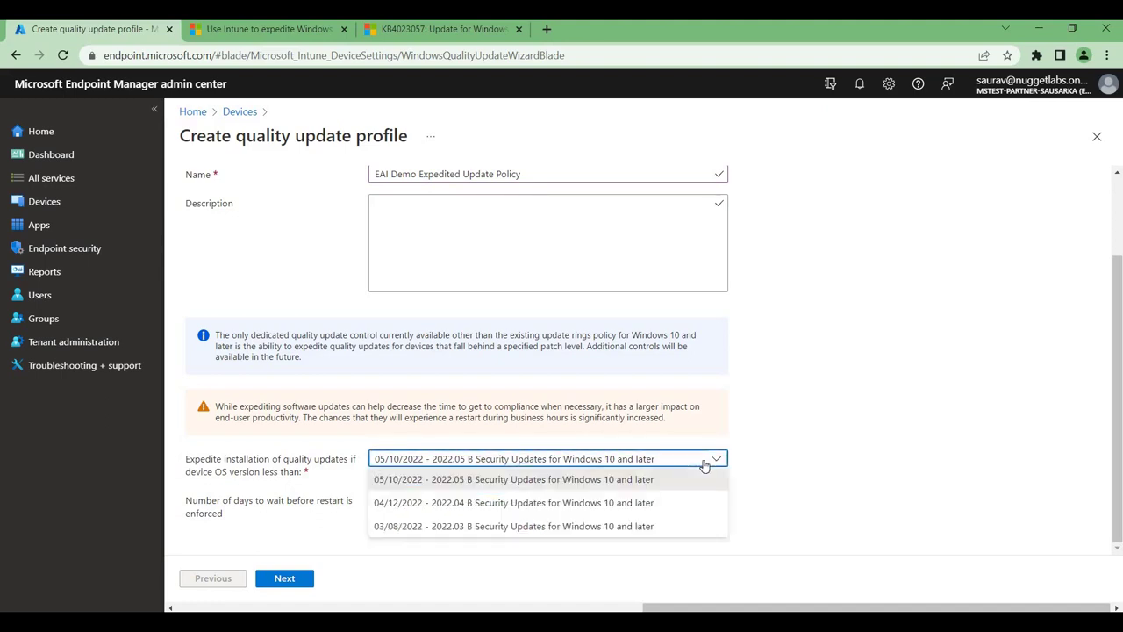
click(705, 465)
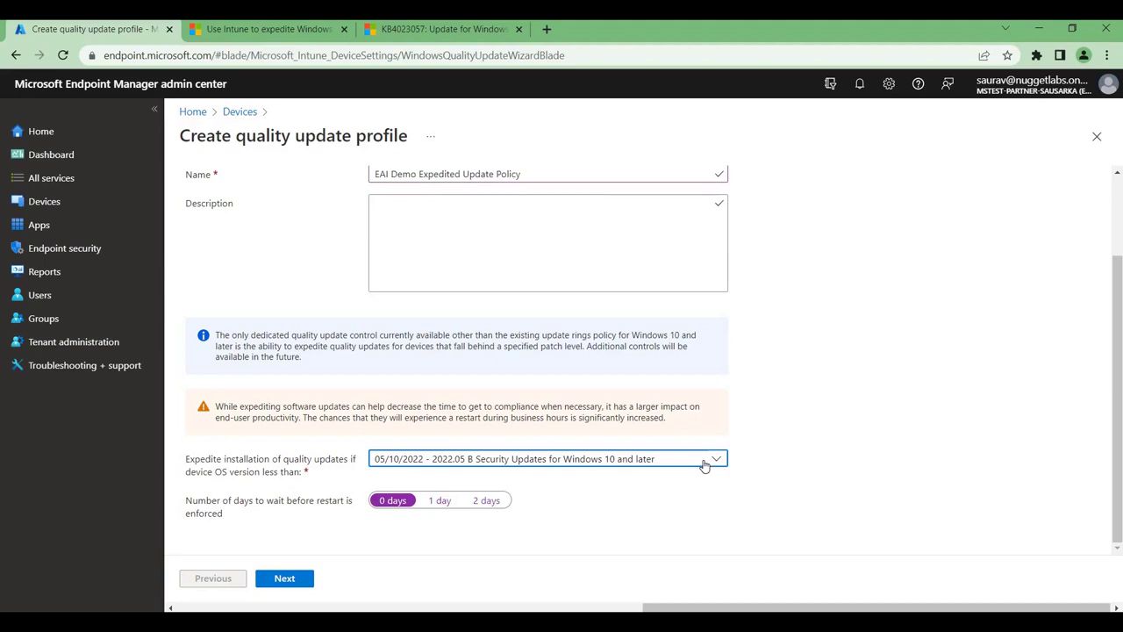
click(285, 579)
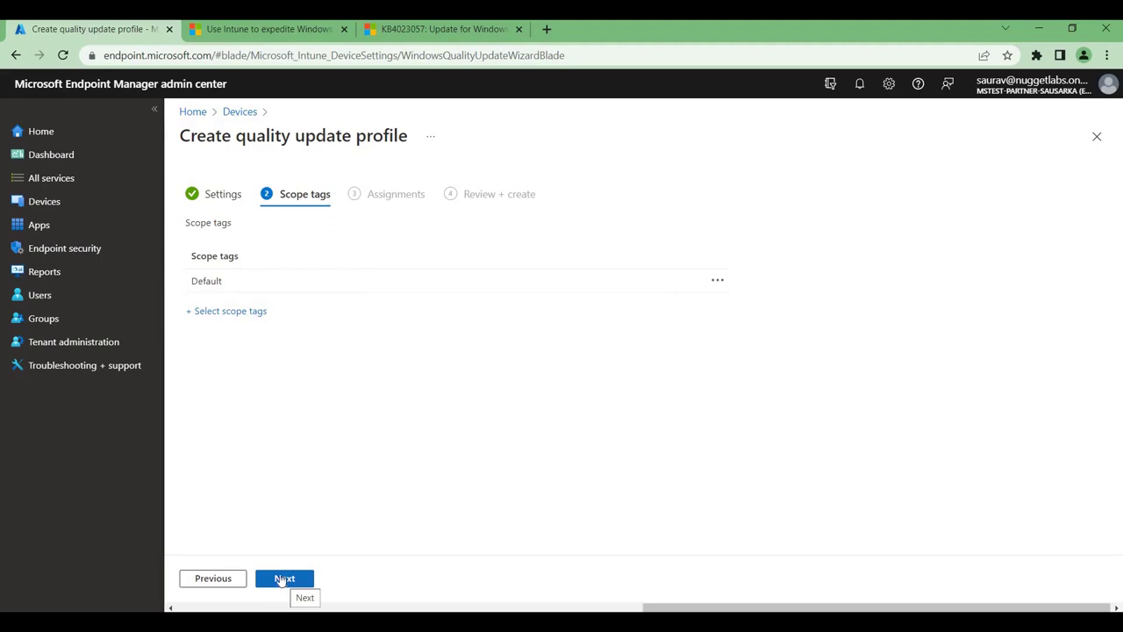
Assign the profile to the Test2 group and create it
click(282, 581)
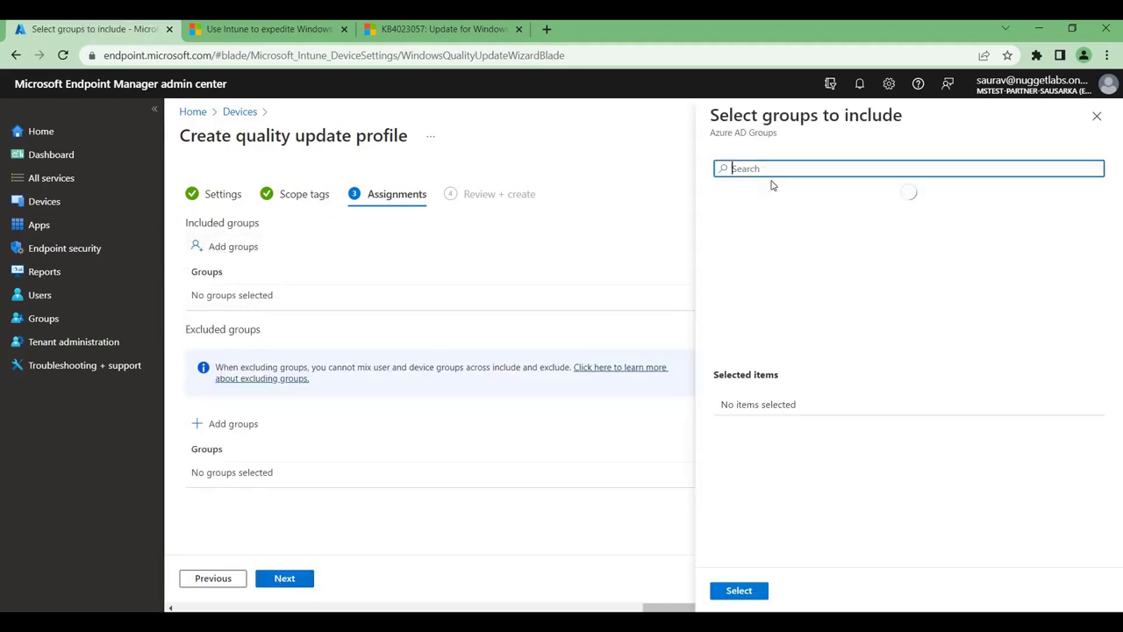
text(test)
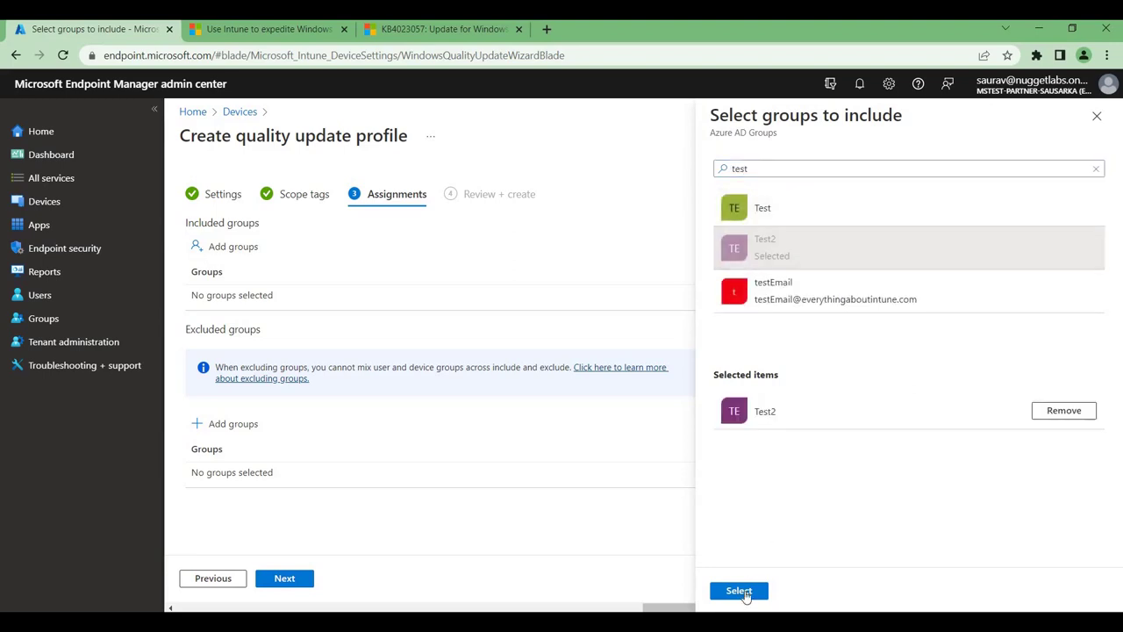
click(285, 579)
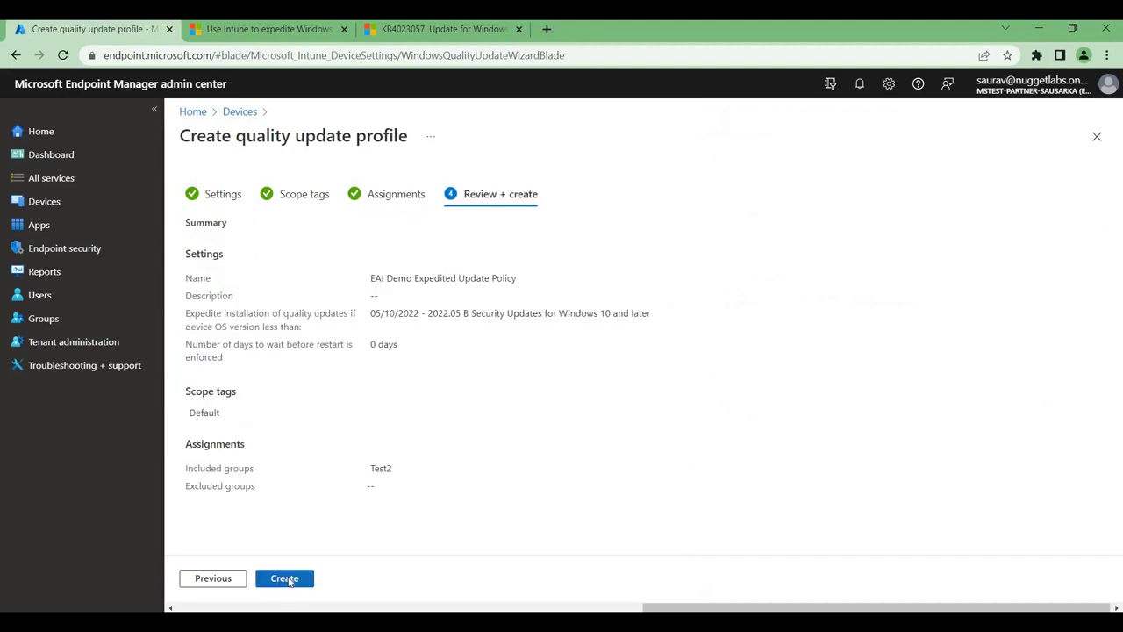
click(288, 580)
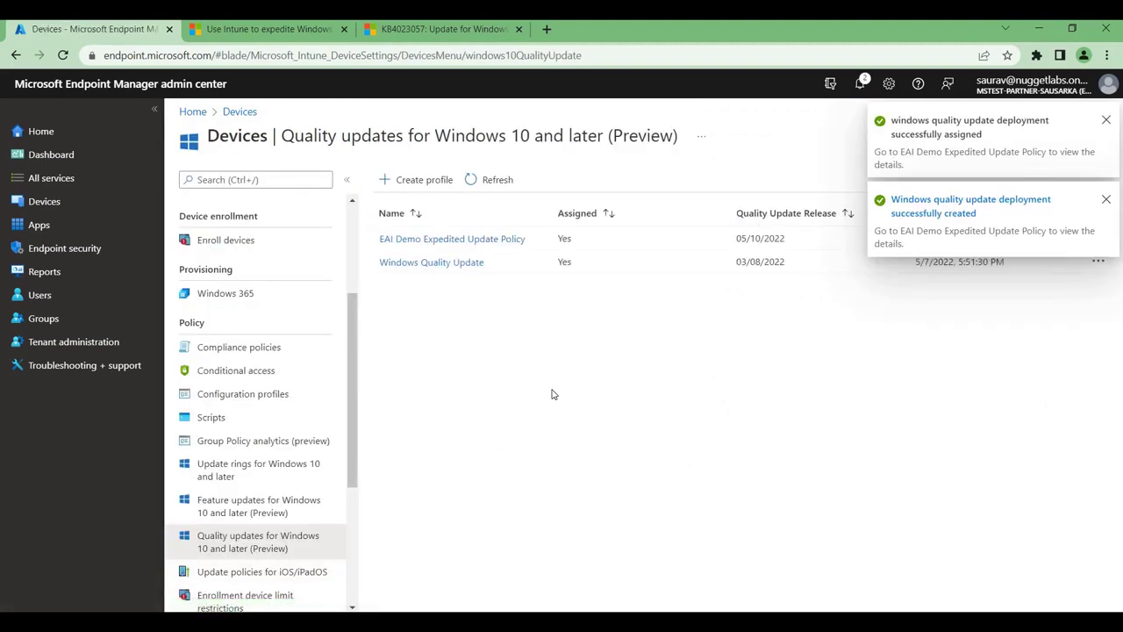
Launch Hyper-V Manager and sign in to the TestMachine virtual machine
key(super)
text(hyper-v)
key(Return)
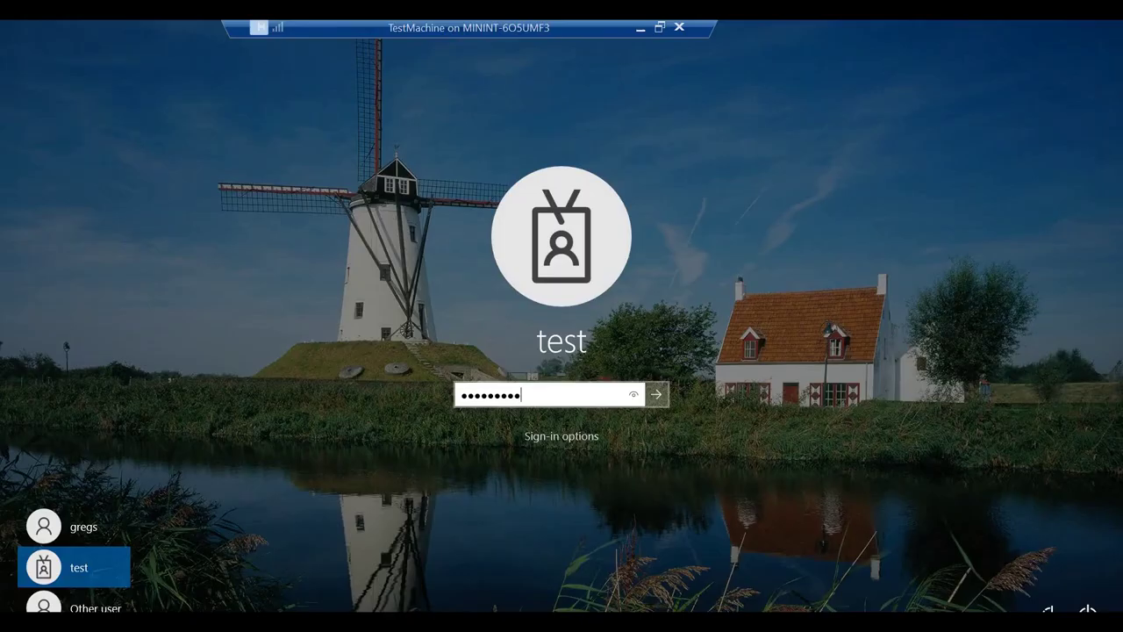
key(Return)
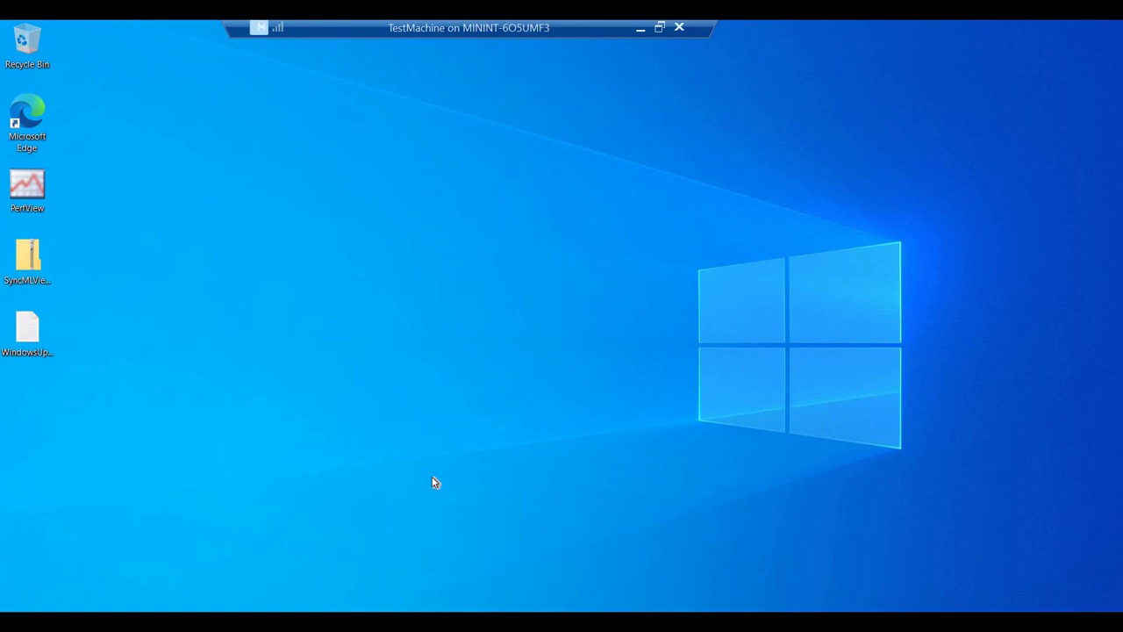
Open services.msc on TestMachine and start the Windows Installer service
key(super+r)
text(ser)
key(Down)
key(Return)
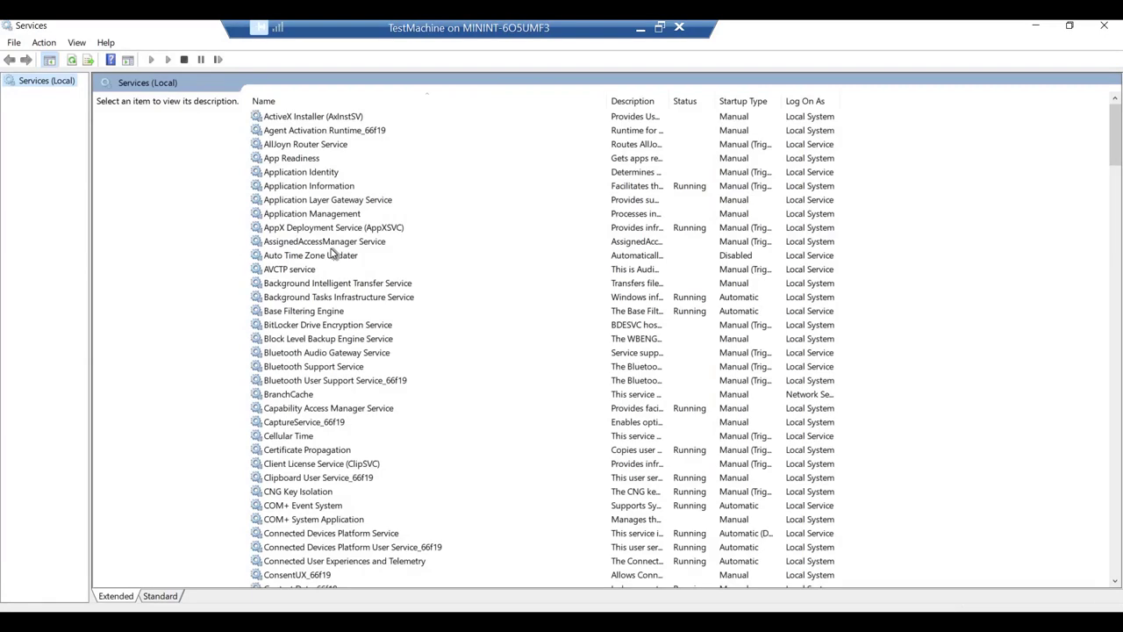
click(332, 254)
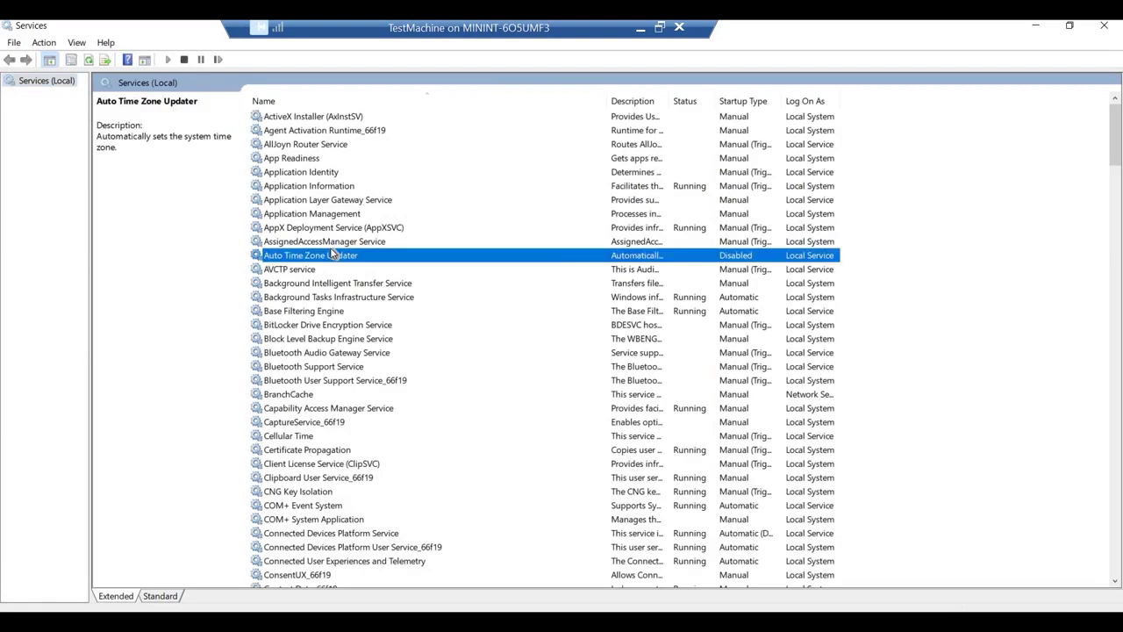
text(win)
key(Down)
key(Down)
key(Down)
key(Down)
key(Down)
key(Down)
key(Down)
key(Down)
key(Down)
key(Down)
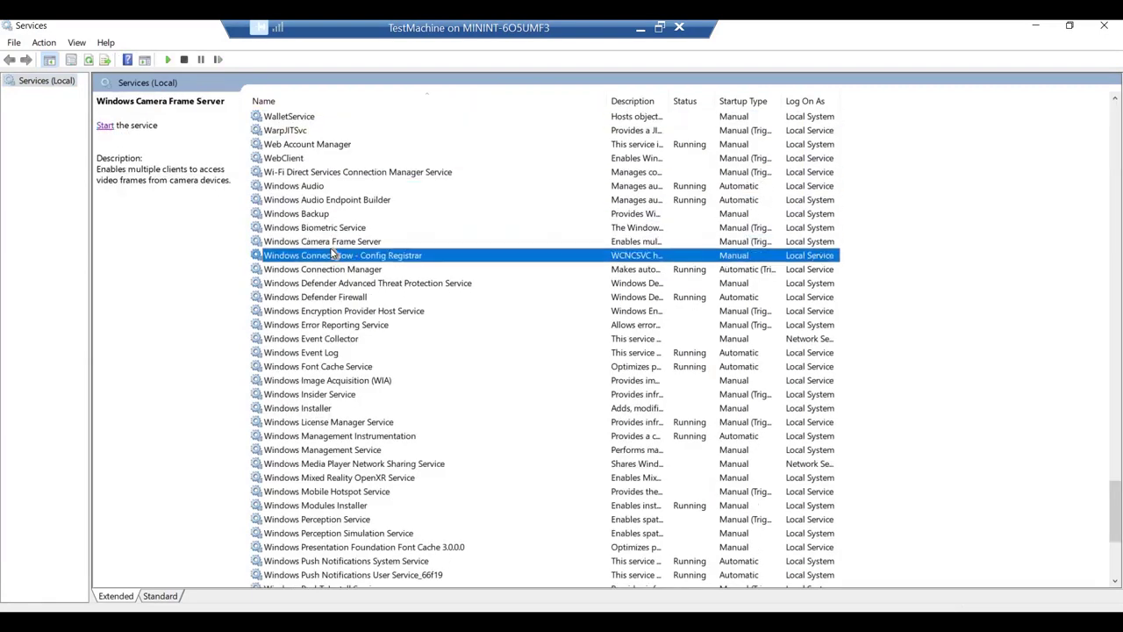
key(Down)
key(Down)
key(Down)
key(Down)
key(Down)
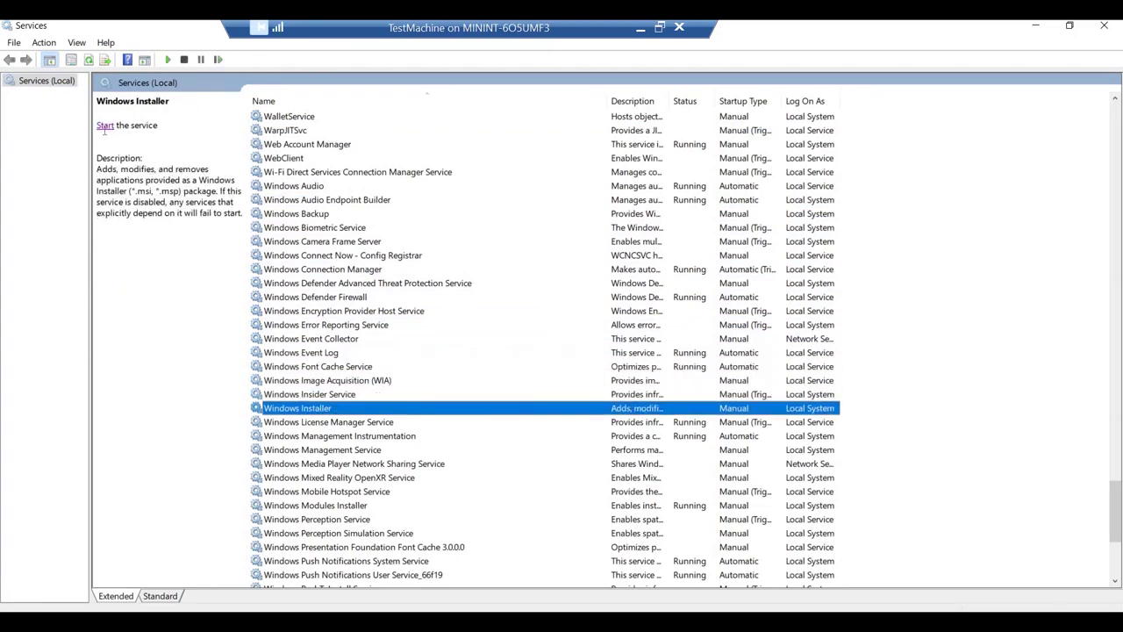
click(102, 128)
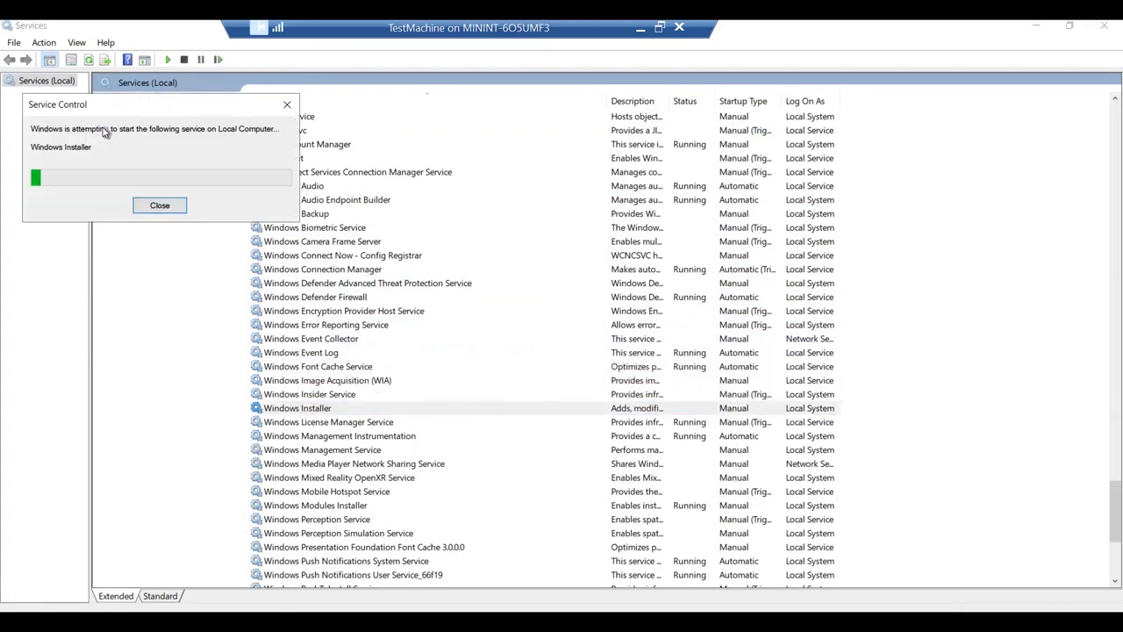
Confirm the Windows Update service is Running, then close Services
click(319, 297)
key(Down)
key(Down)
key(Down)
key(Down)
key(Down)
key(Down)
key(Down)
key(Down)
key(Down)
key(Down)
key(Down)
key(Down)
key(Down)
key(Down)
key(Down)
key(Down)
key(Down)
key(Down)
key(Down)
key(Down)
key(Down)
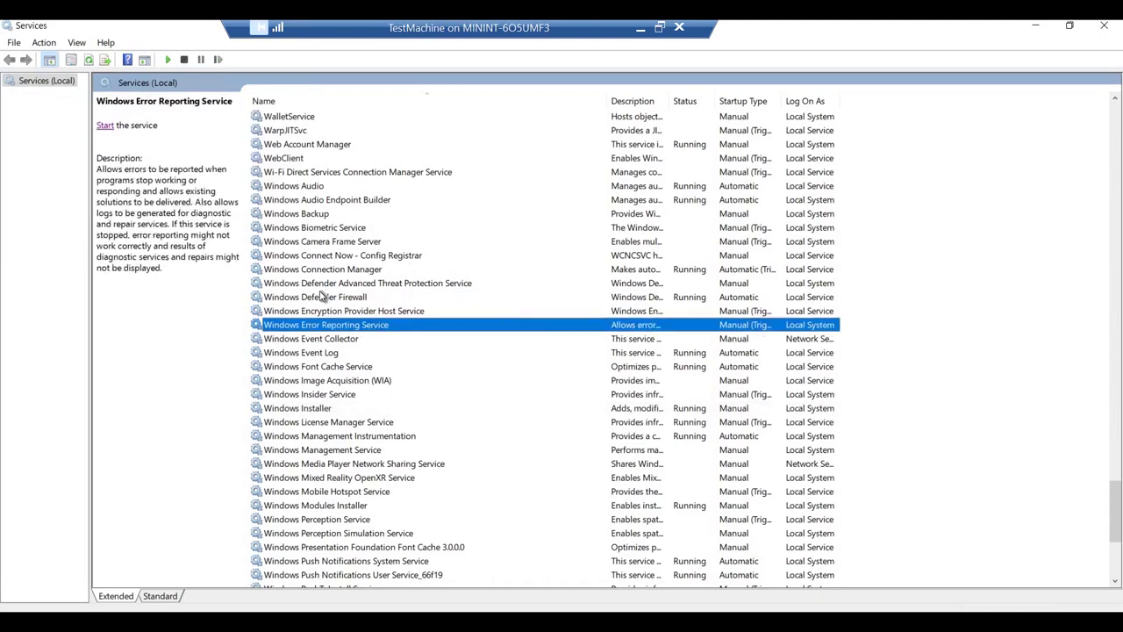
key(Down)
key(Down)
key(Down)
key(Down)
key(Down)
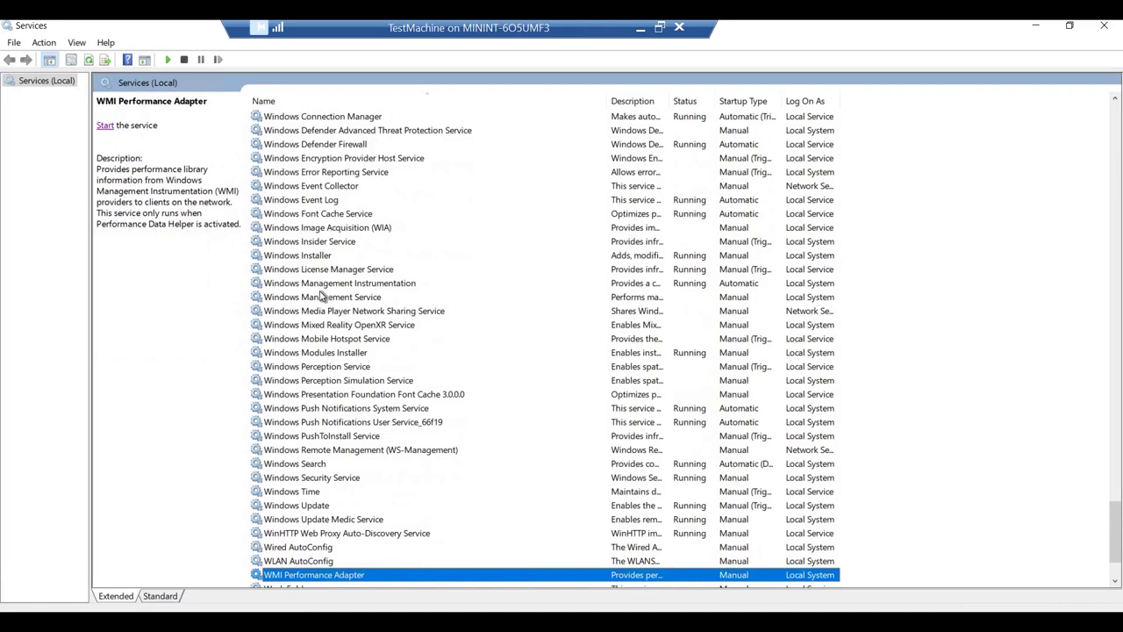
key(Up)
key(Up)
key(Up)
key(Up)
key(Up)
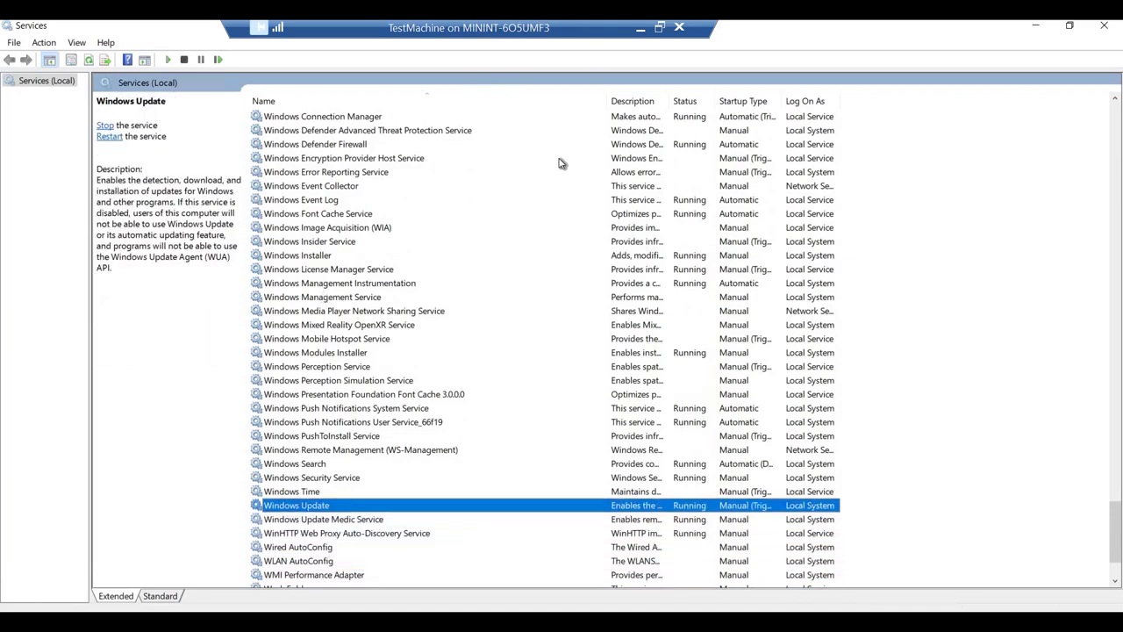
click(1104, 30)
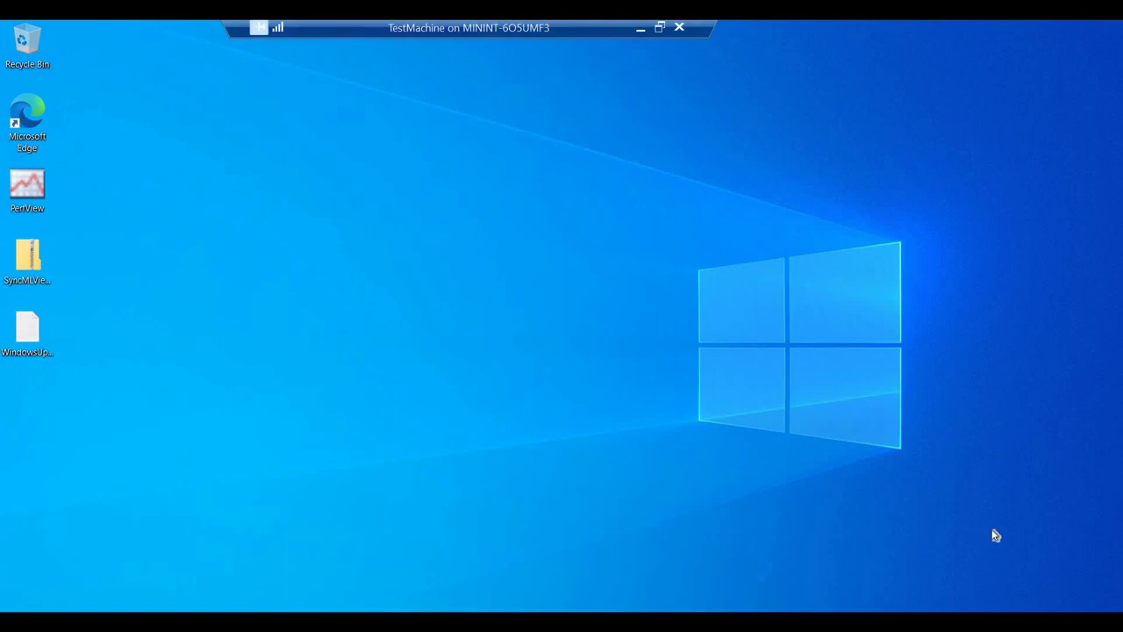
Show deck slide 135 with the Update Health Tools checks, then return to the TestMachine session
click(640, 31)
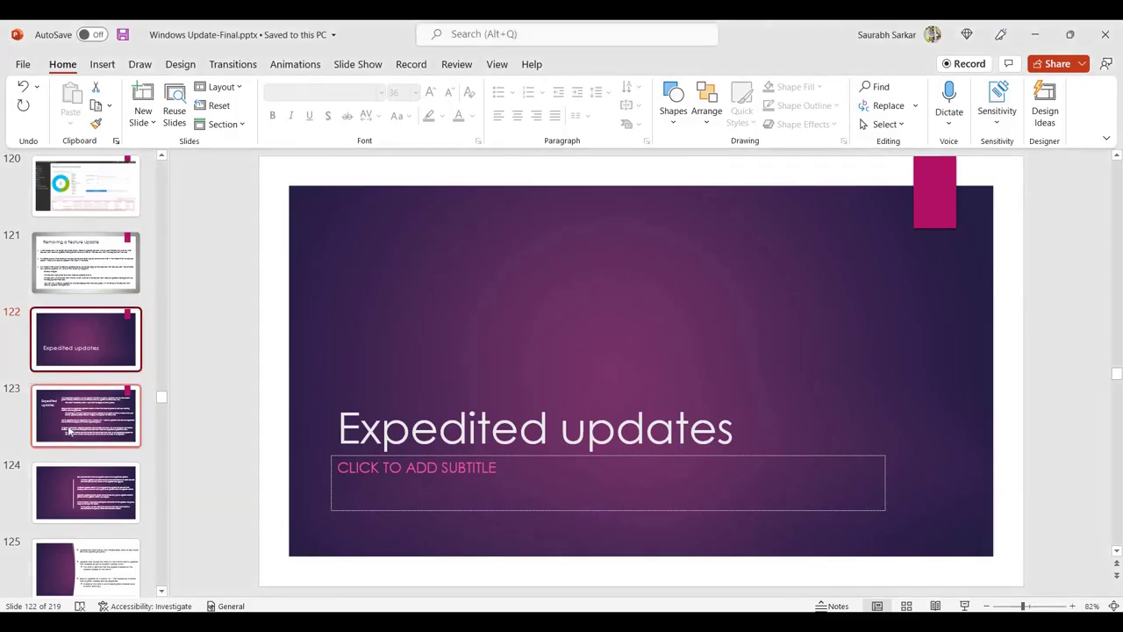
key(Down)
key(Down)
key(Down)
key(Down)
key(Down)
key(Down)
key(Down)
key(Down)
key(Down)
key(Down)
key(Down)
key(Down)
key(Down)
key(Down)
key(Down)
key(Down)
key(Up)
key(Up)
key(Up)
key(Up)
key(Up)
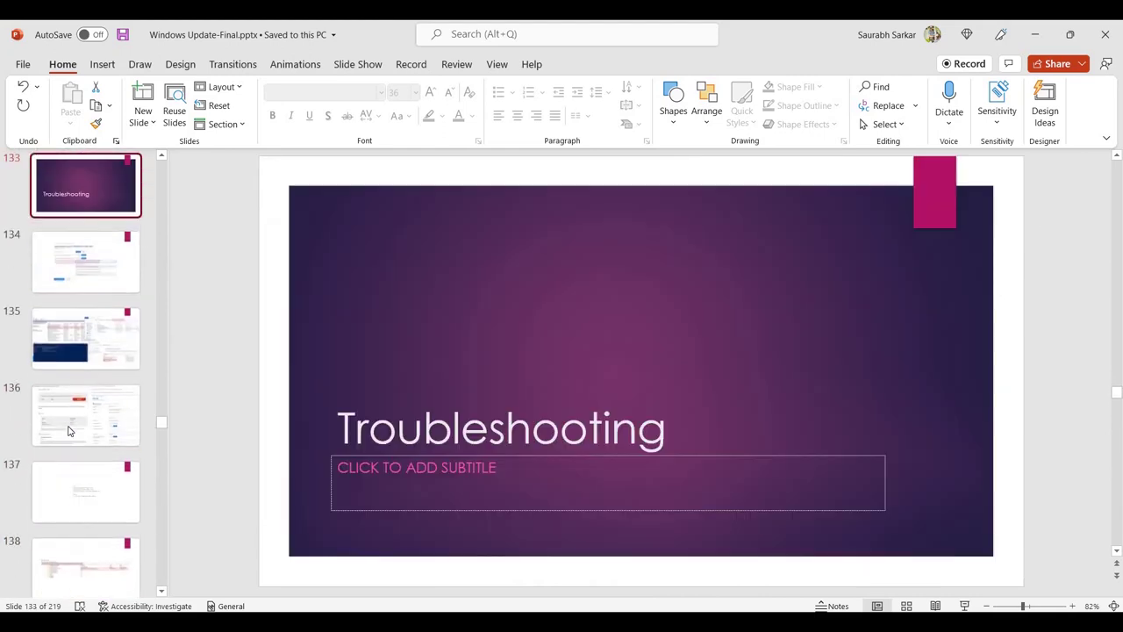
key(Down)
key(Down)
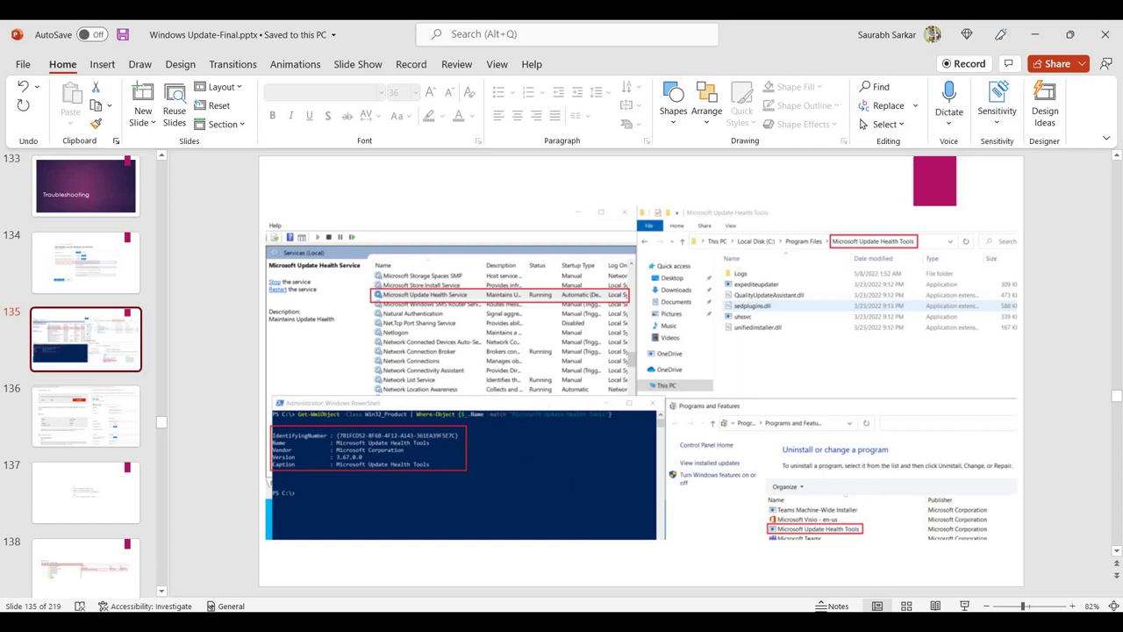
key(alt+Tab)
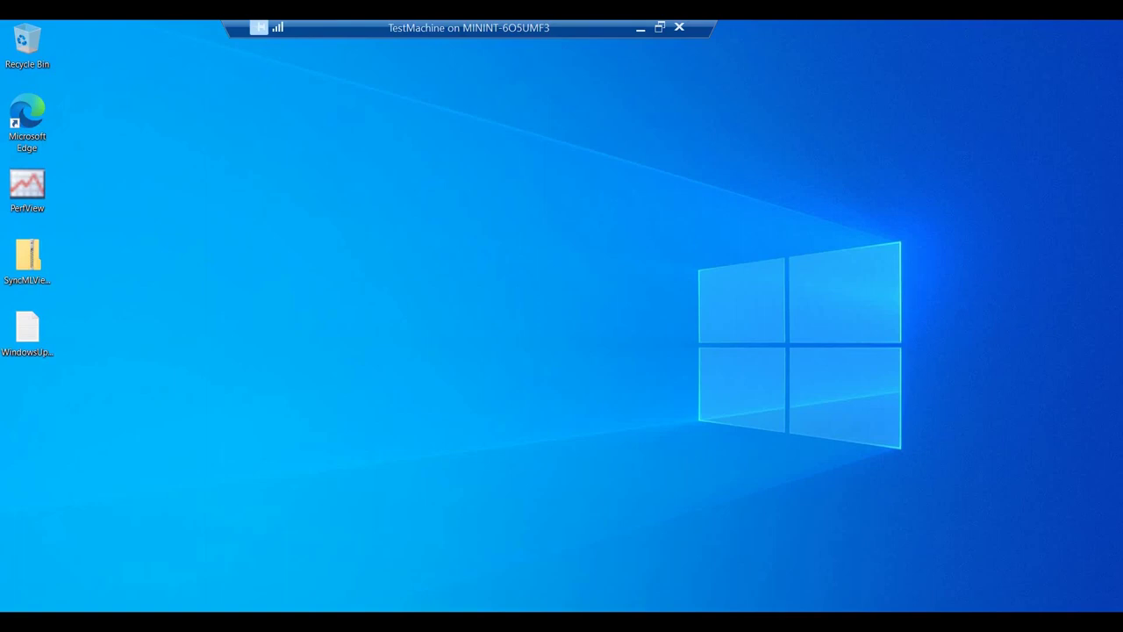
Reopen services.msc on TestMachine and browse the services starting with Windows
key(super+r)
text(services.msc)
key(Return)
click(337, 301)
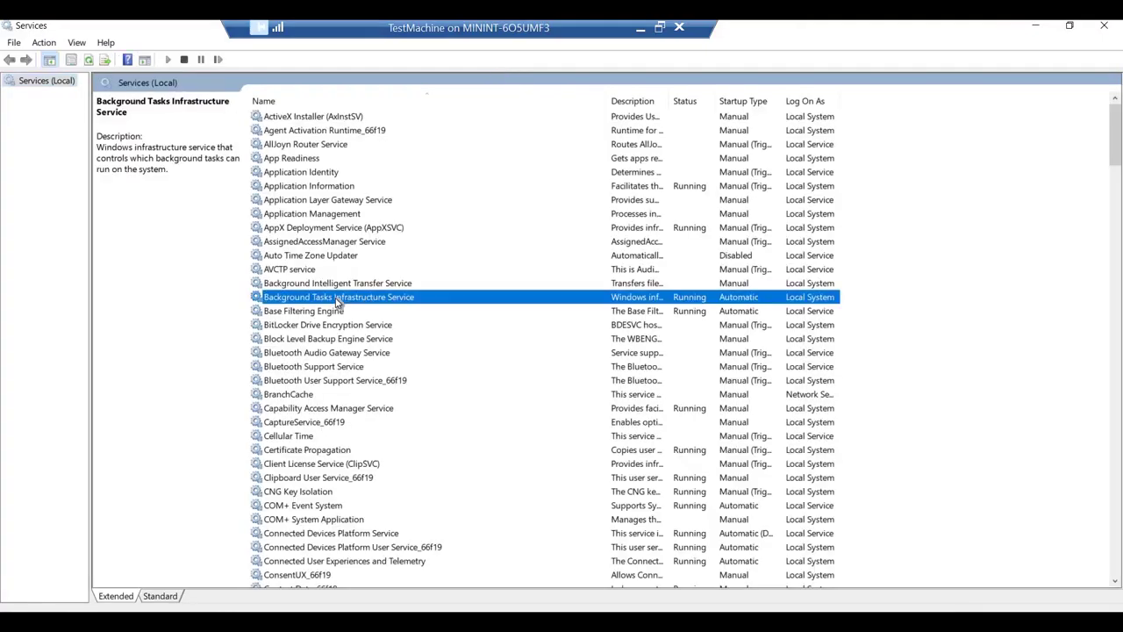
text(win)
key(Down)
key(Down)
key(Down)
key(Down)
key(Down)
key(Down)
key(Down)
key(Down)
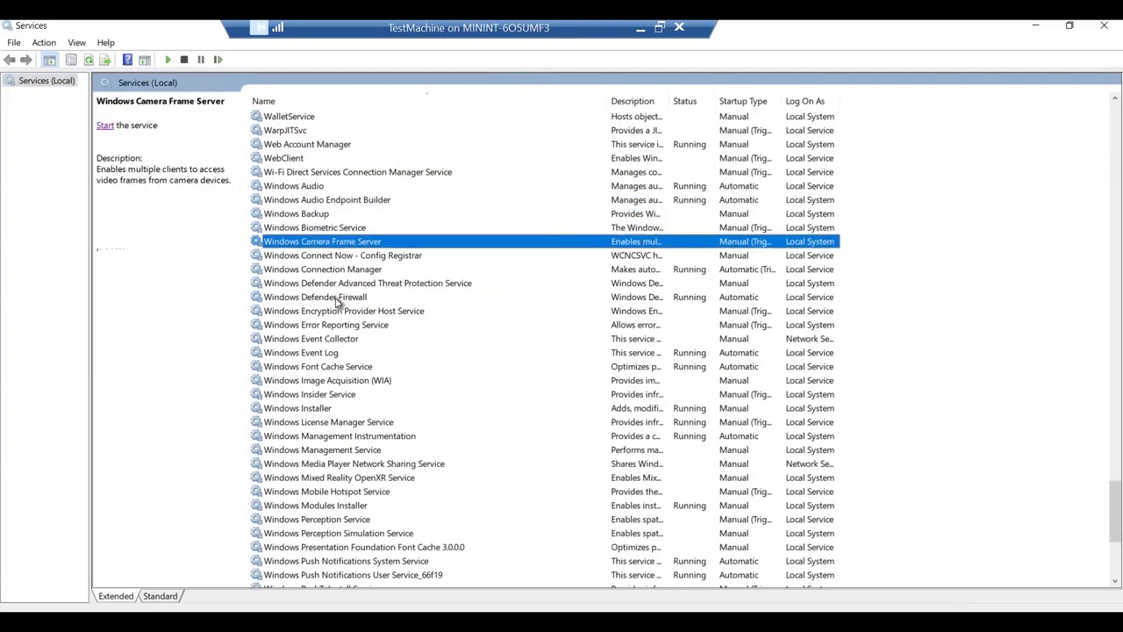
key(Down)
key(Down)
key(Down)
key(Down)
key(Down)
key(Down)
key(Down)
key(Down)
key(Down)
key(Down)
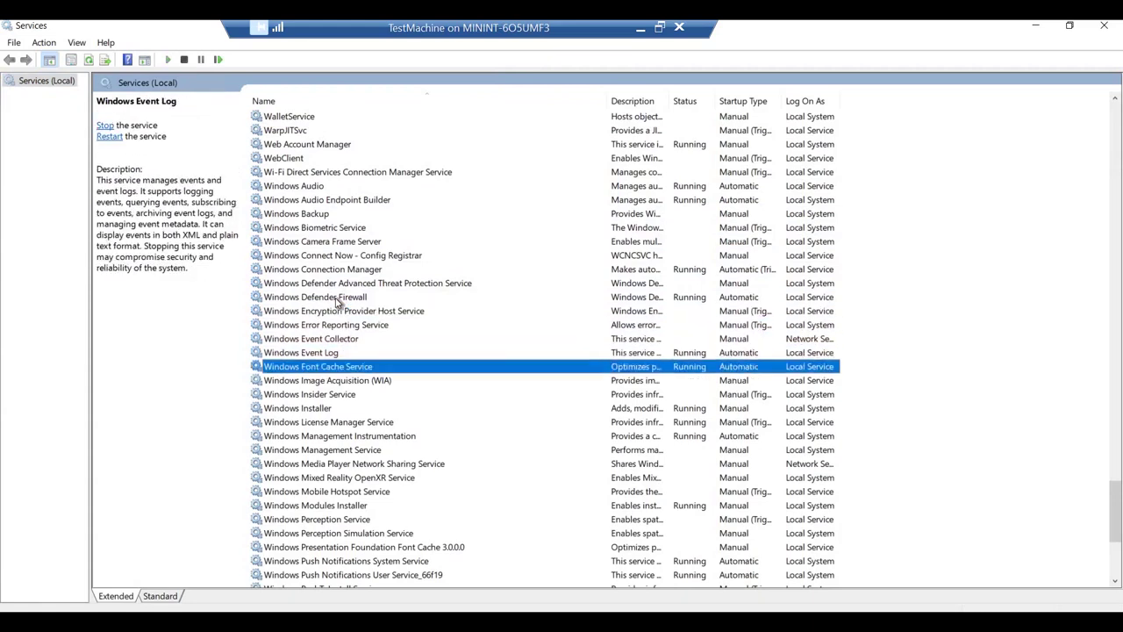
key(Down)
key(Down)
Find Microsoft Update Health Service, Running with Automatic (Delayed Start) startup
click(660, 27)
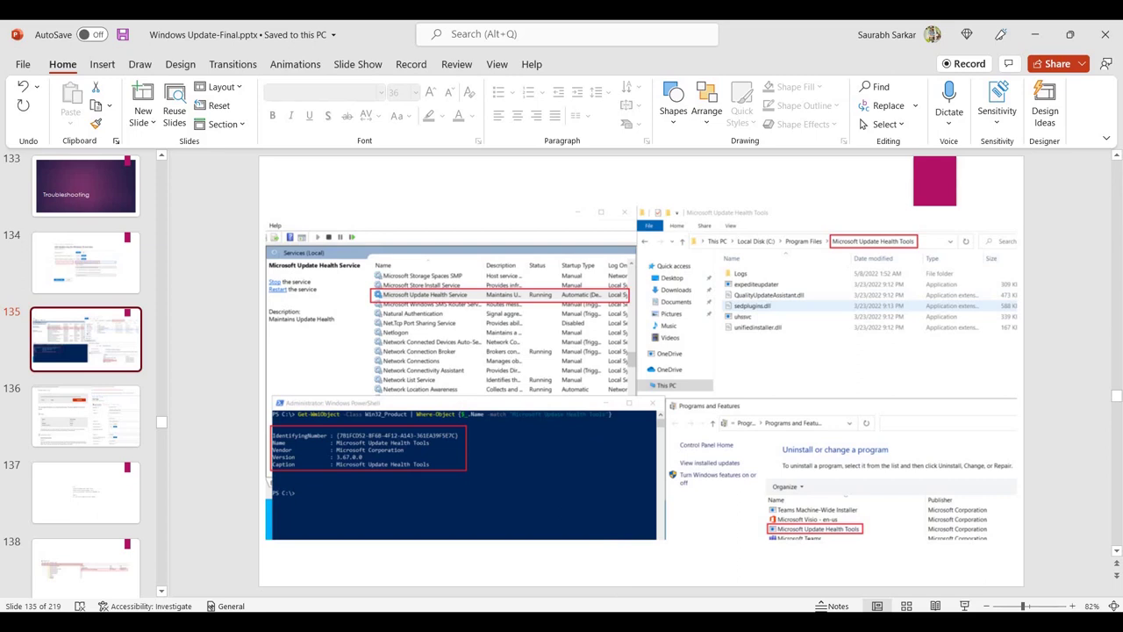
mouse_move(643, 625)
click(629, 562)
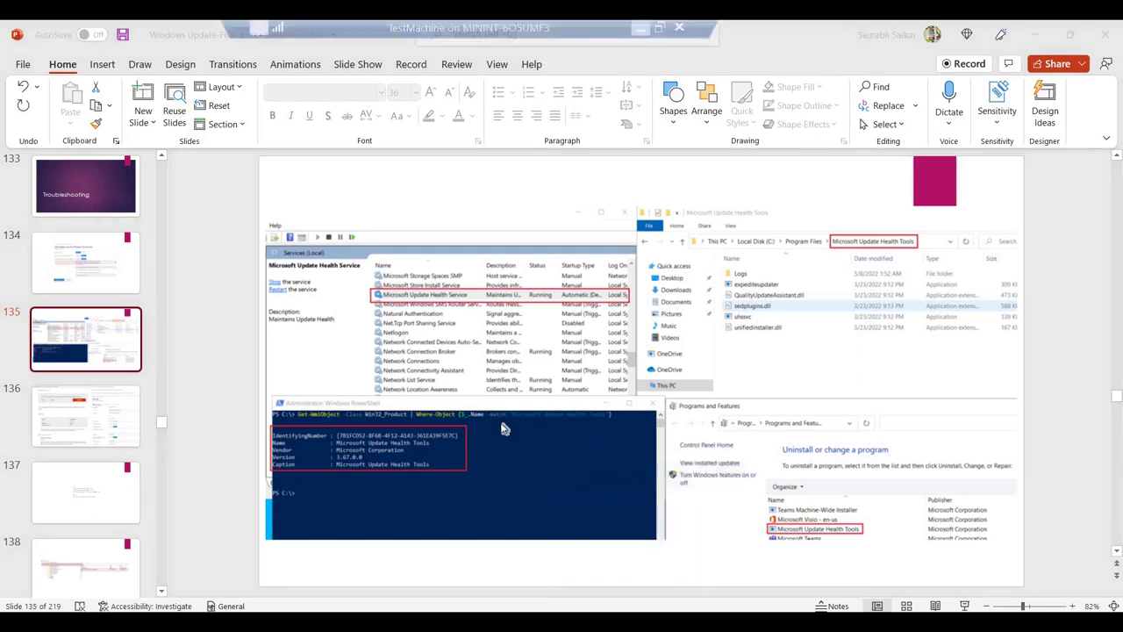
key(m)
key(Down)
key(Down)
key(Down)
key(Down)
key(Down)
key(Down)
key(Down)
key(Down)
key(Down)
key(Down)
key(Down)
key(Down)
key(Down)
key(Down)
key(Down)
key(Down)
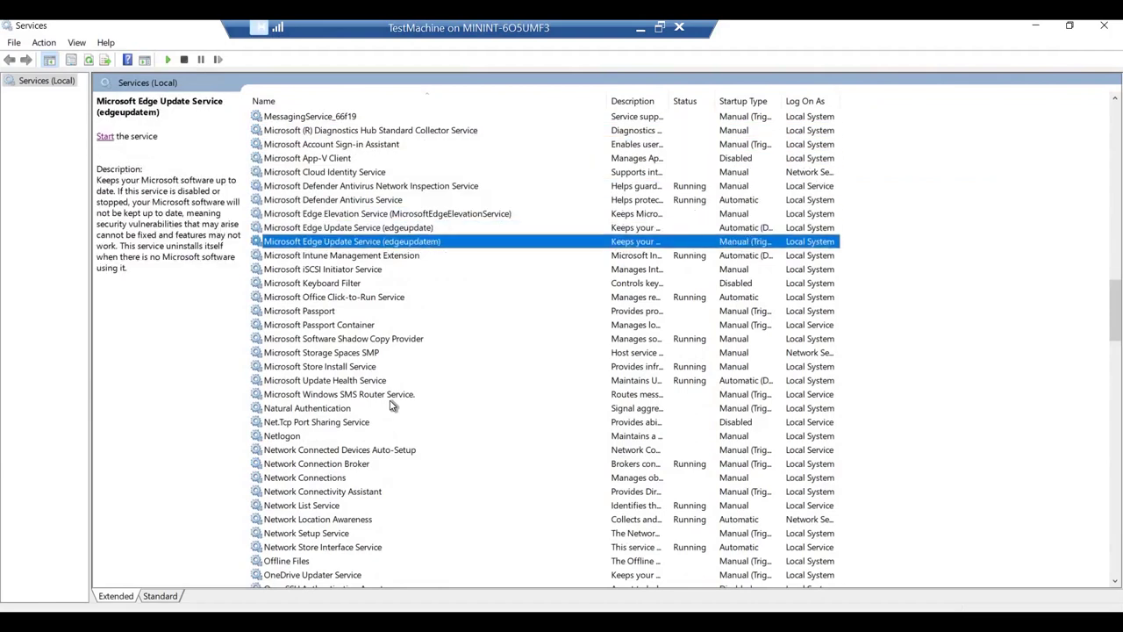
key(Down)
key(Down)
key(Down)
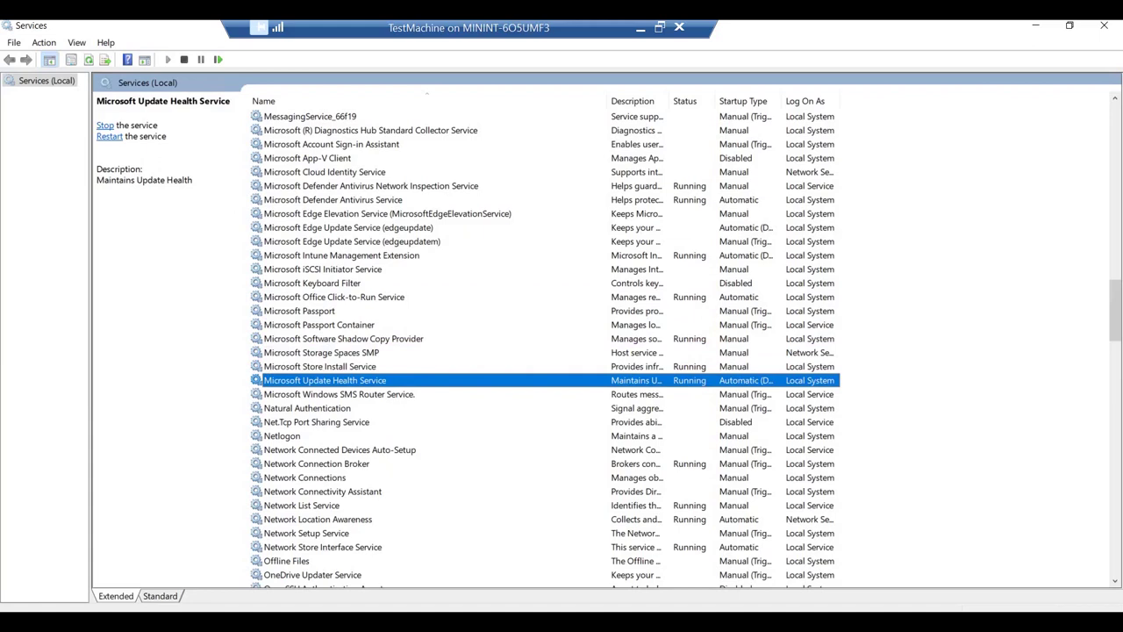
key(super+e)
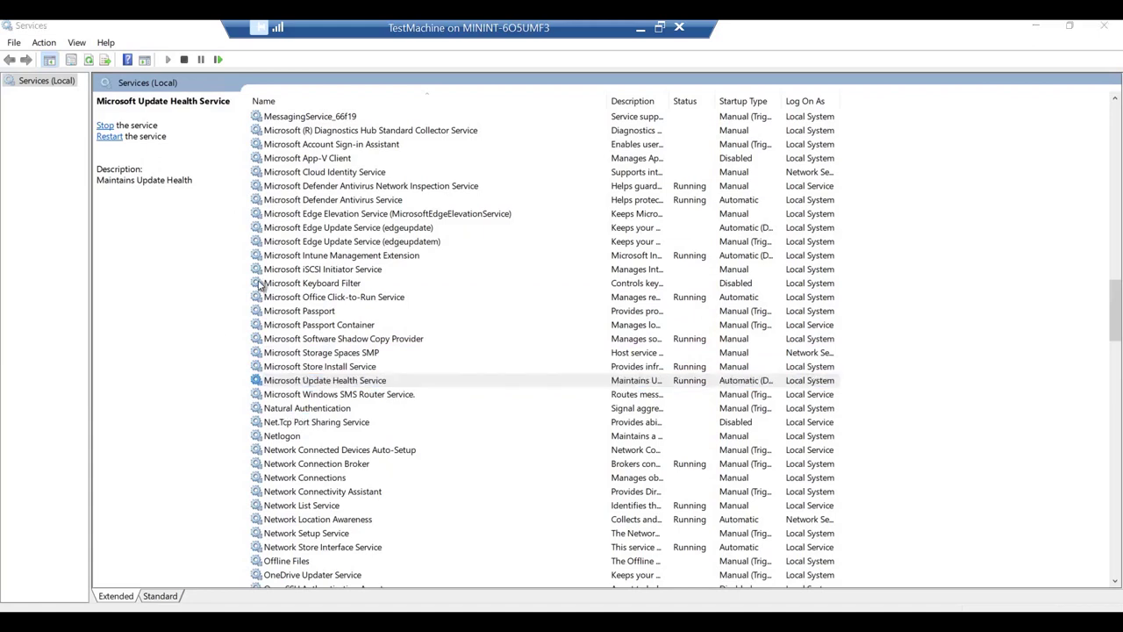
Browse to C:\Program Files\Microsoft Update Health Tools, select uhssvc, then bring Endpoint Manager forward
click(303, 350)
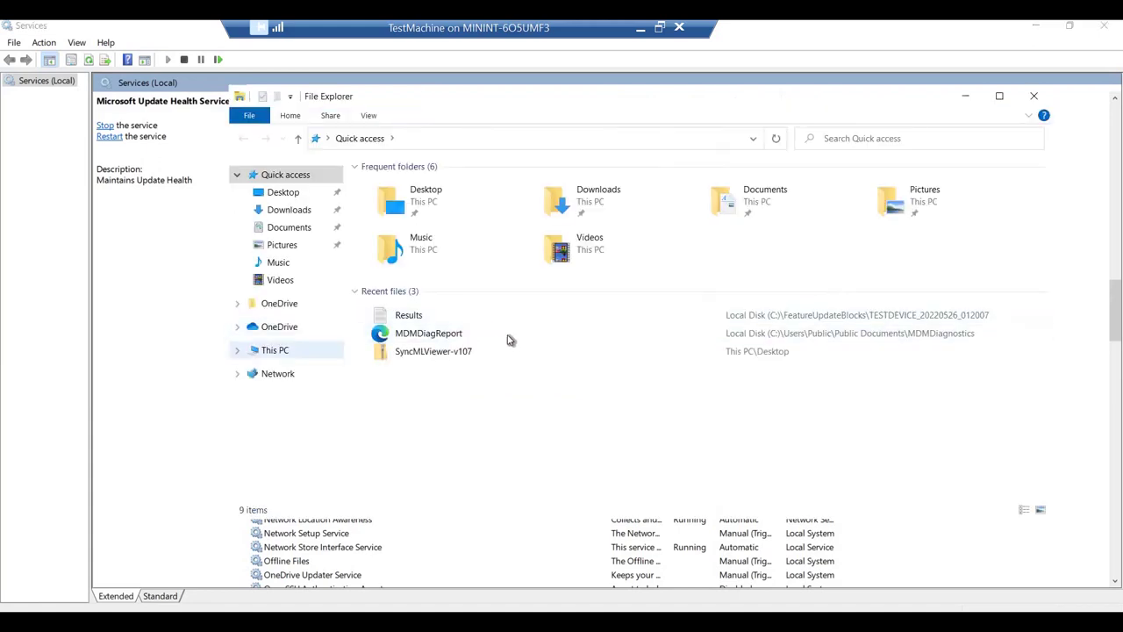
double_click(506, 348)
key(w)
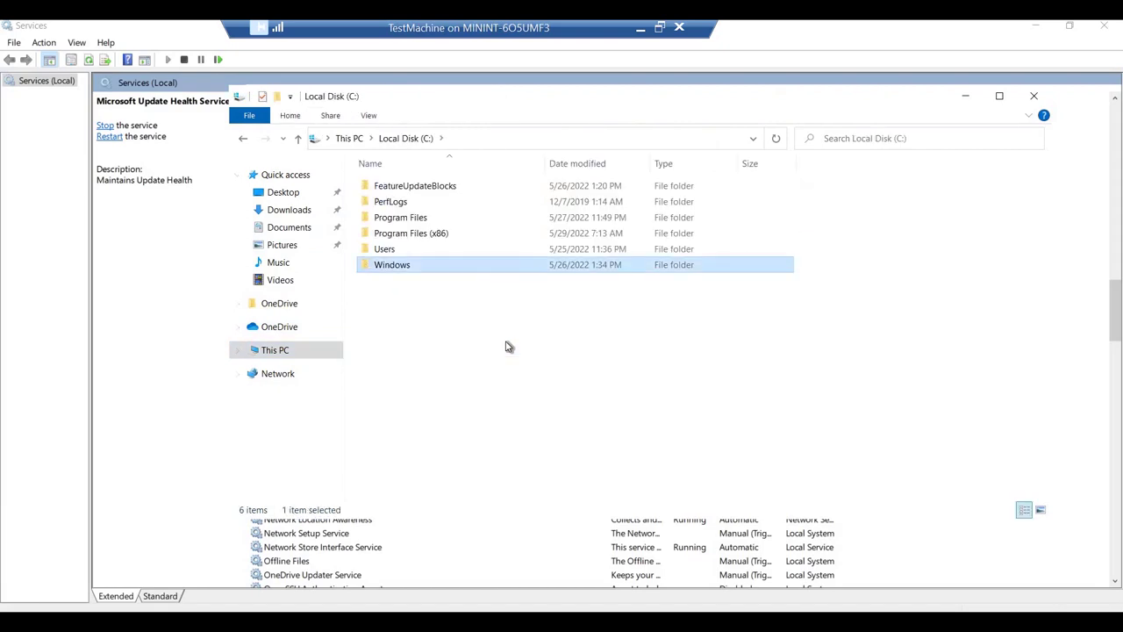
double_click(421, 220)
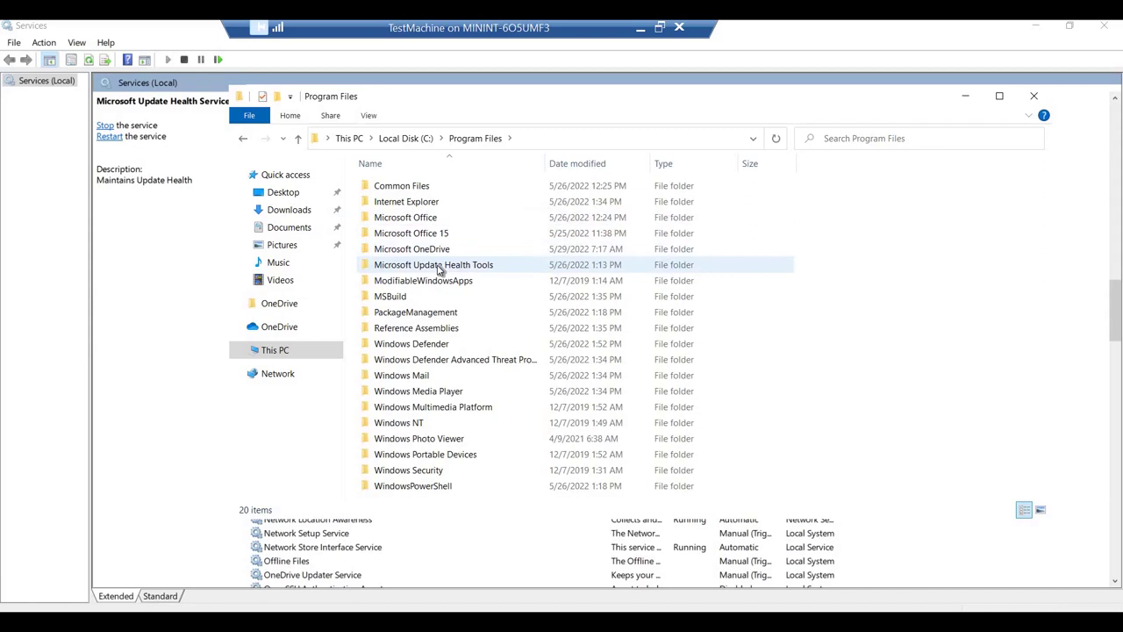
double_click(439, 266)
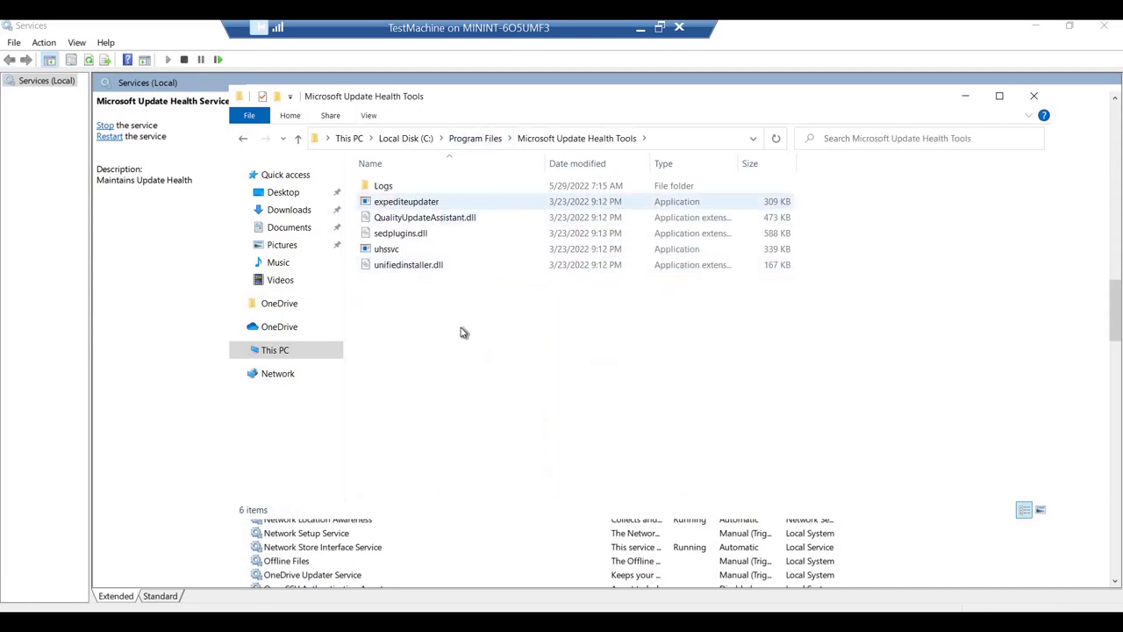
click(389, 250)
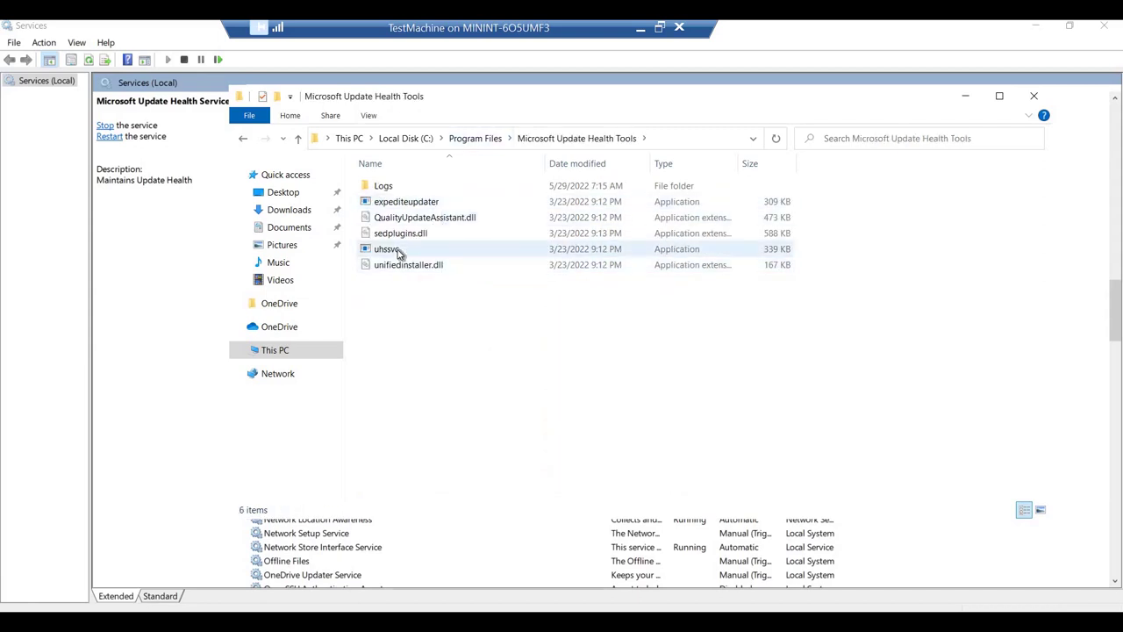
click(640, 27)
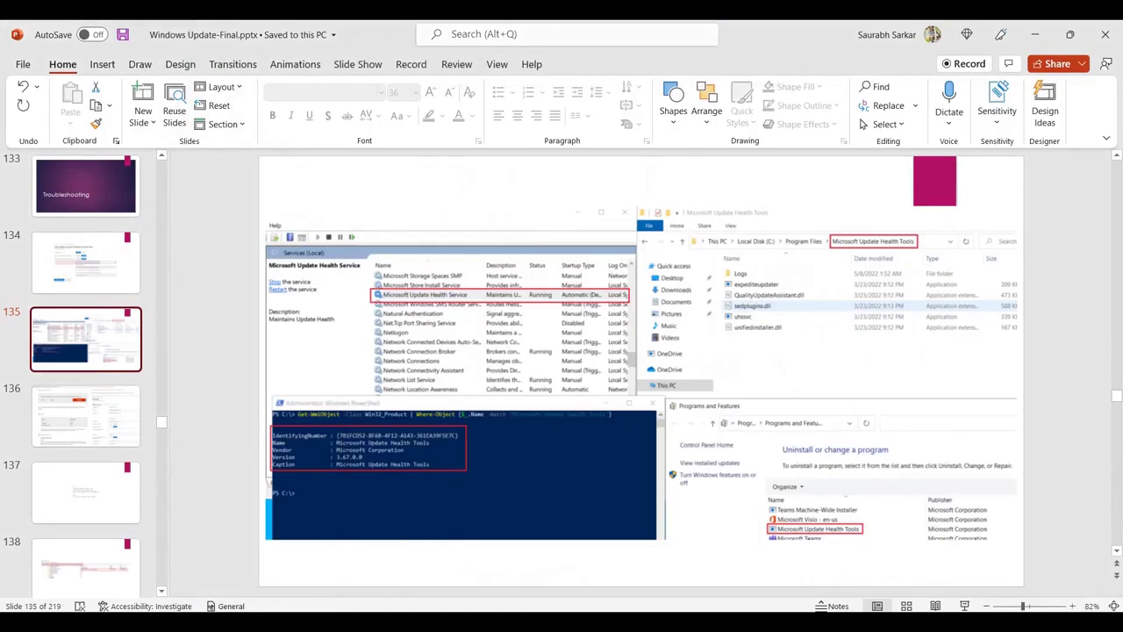
click(539, 571)
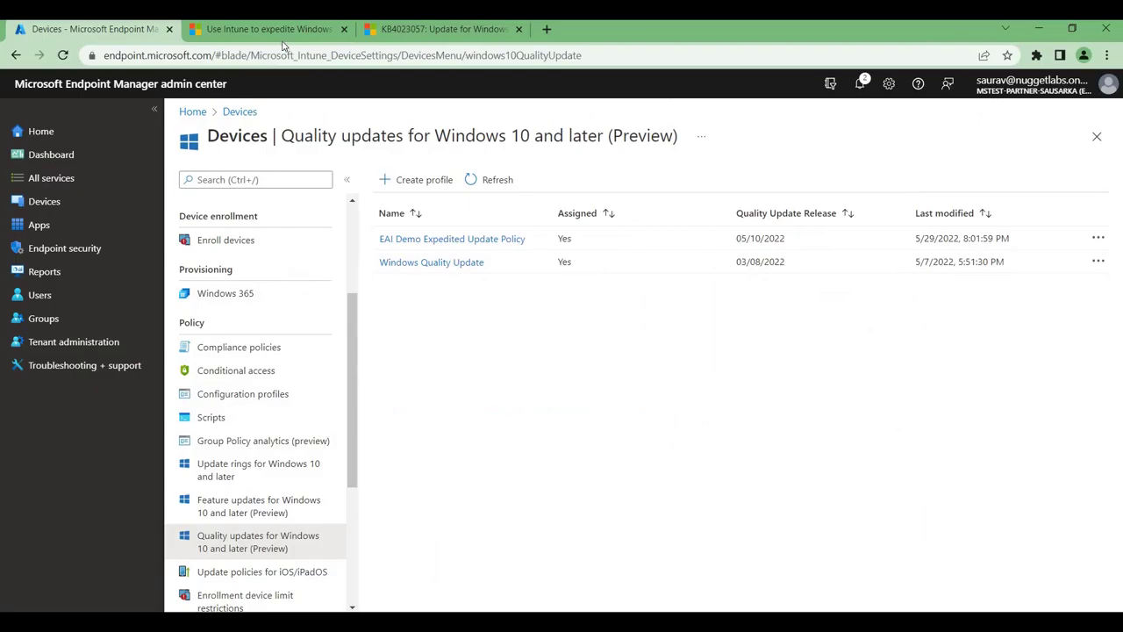
Read the KB4023057 Update Health Tools article down to its Windows 10 version sections, then return to PowerPoint
click(282, 32)
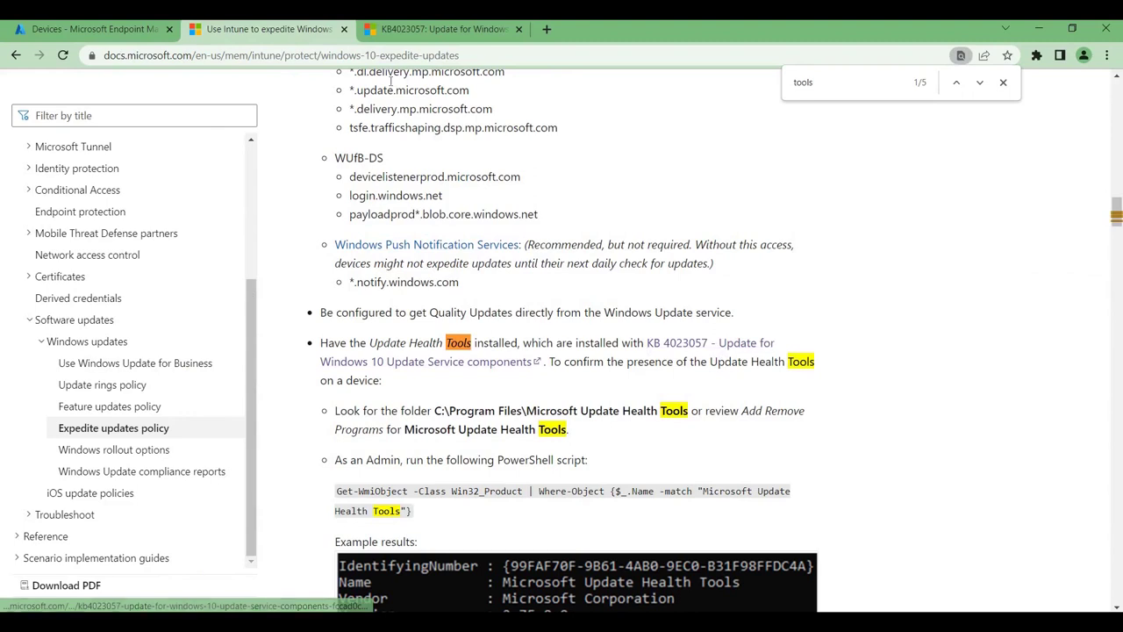
click(422, 31)
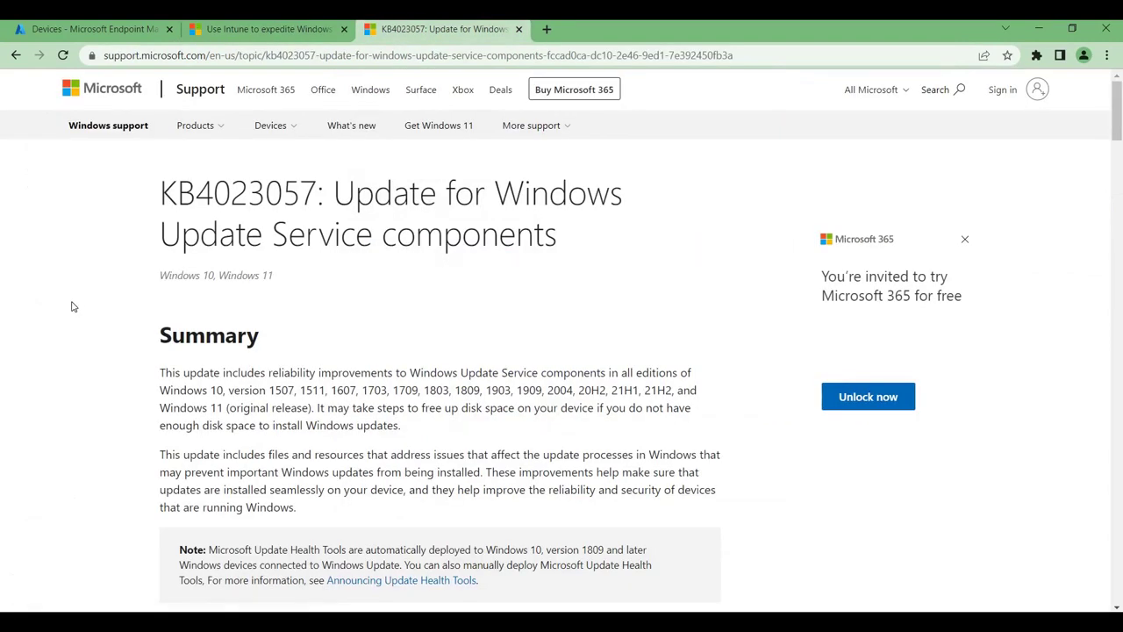
scroll(73, 306, down, 8)
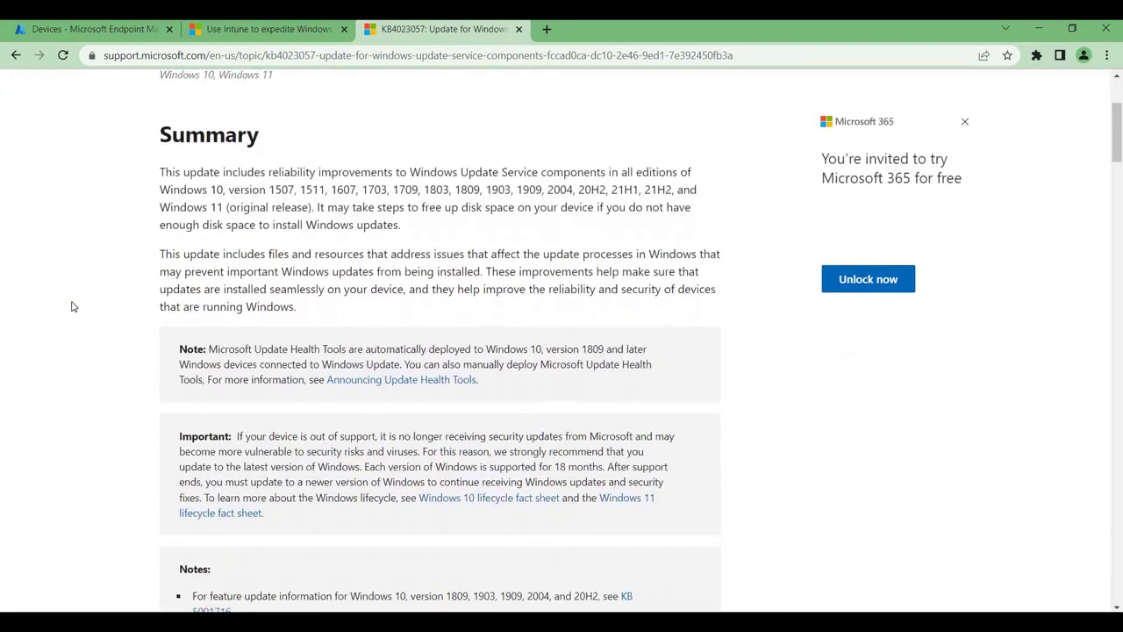
scroll(74, 307, down, 5)
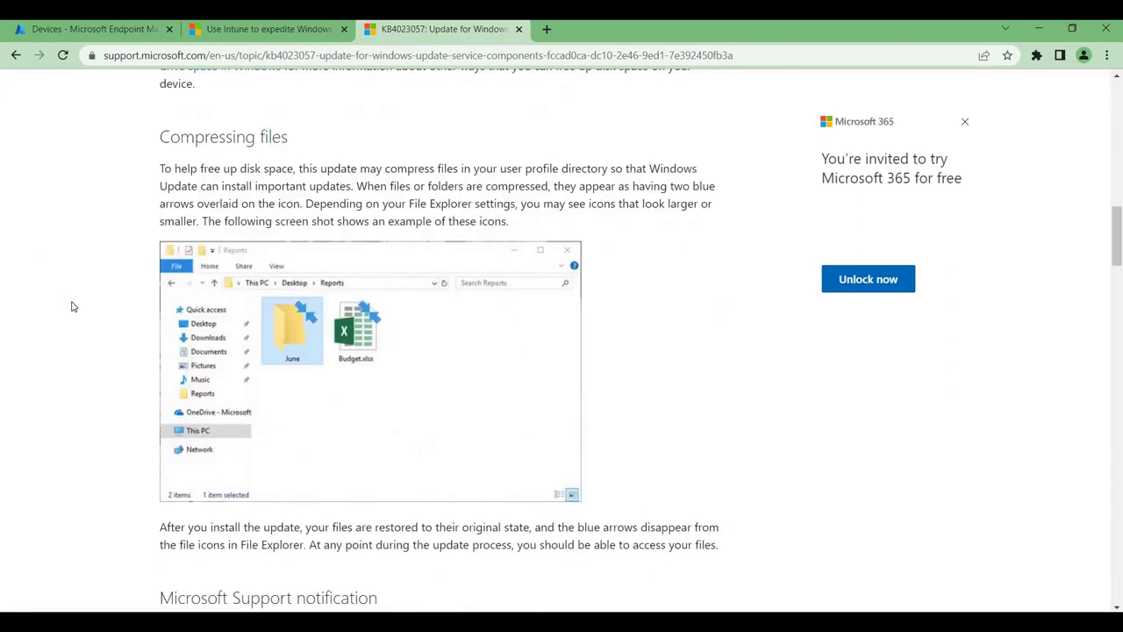
scroll(74, 306, down, 15)
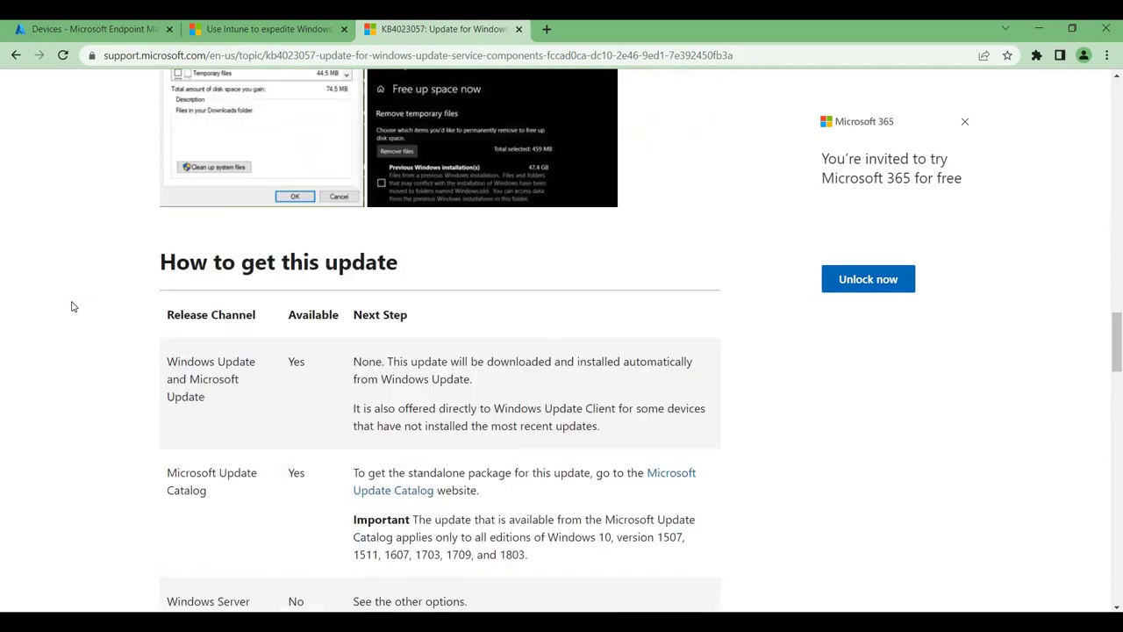
scroll(72, 306, down, 15)
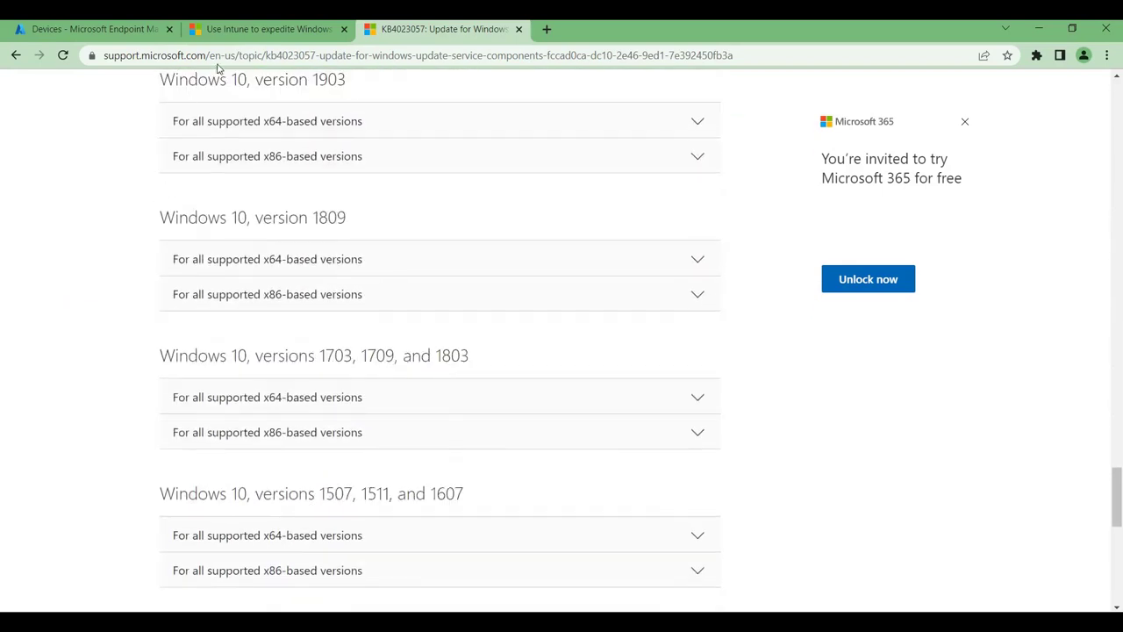
click(272, 31)
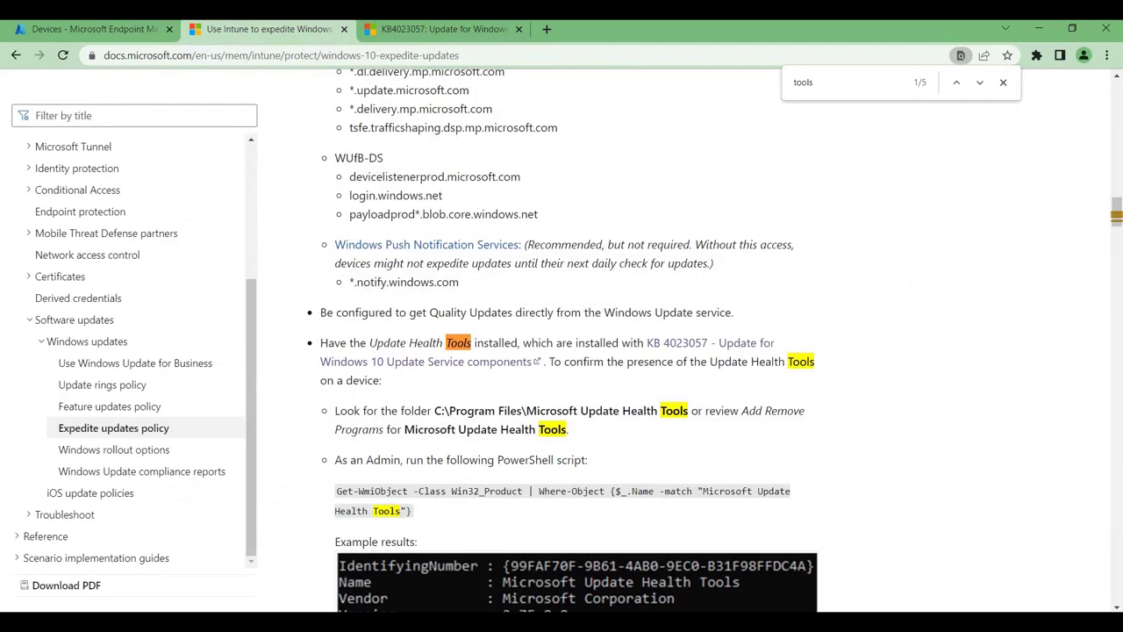
key(alt+Tab)
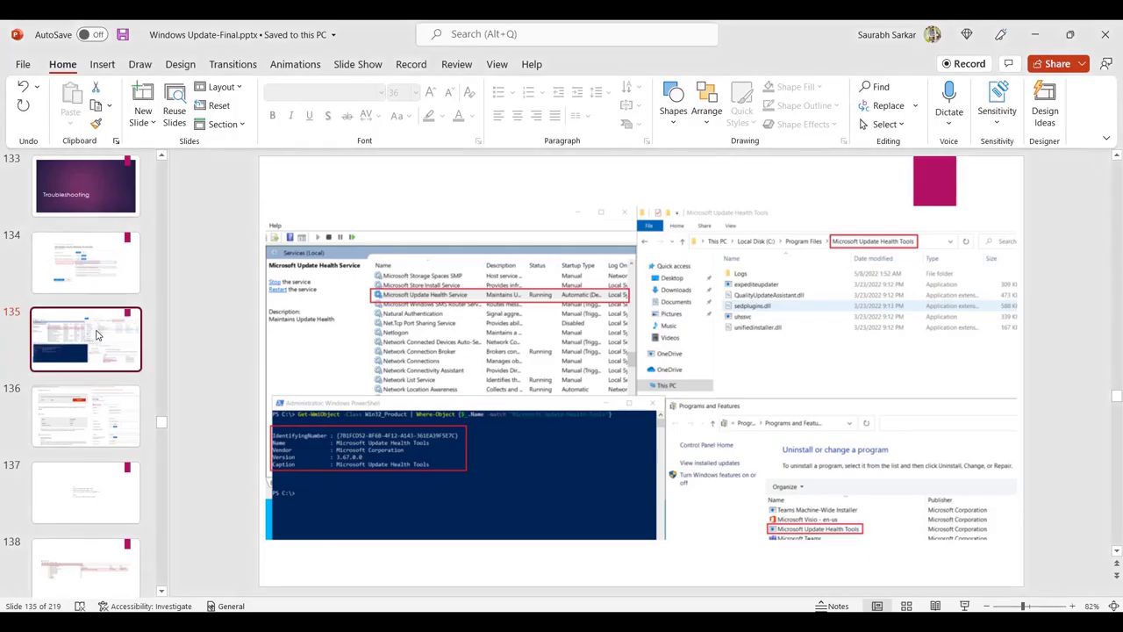
Advance to slide 136, then highlight the *.notify.windows.com endpoint and no-expedite note in the docs
key(Down)
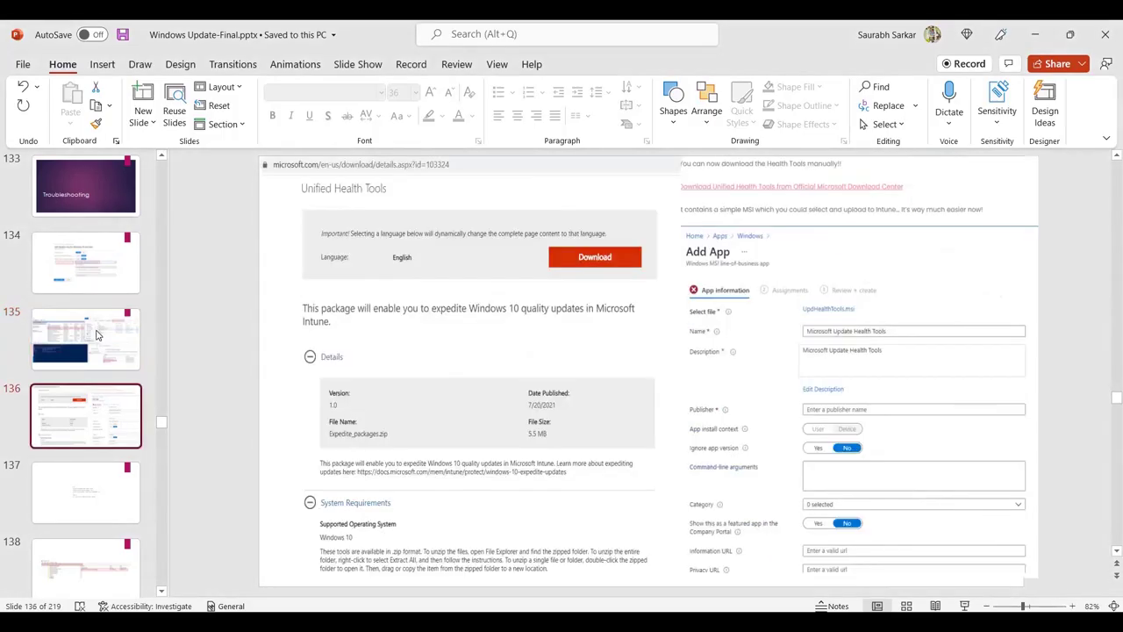
key(alt+Tab)
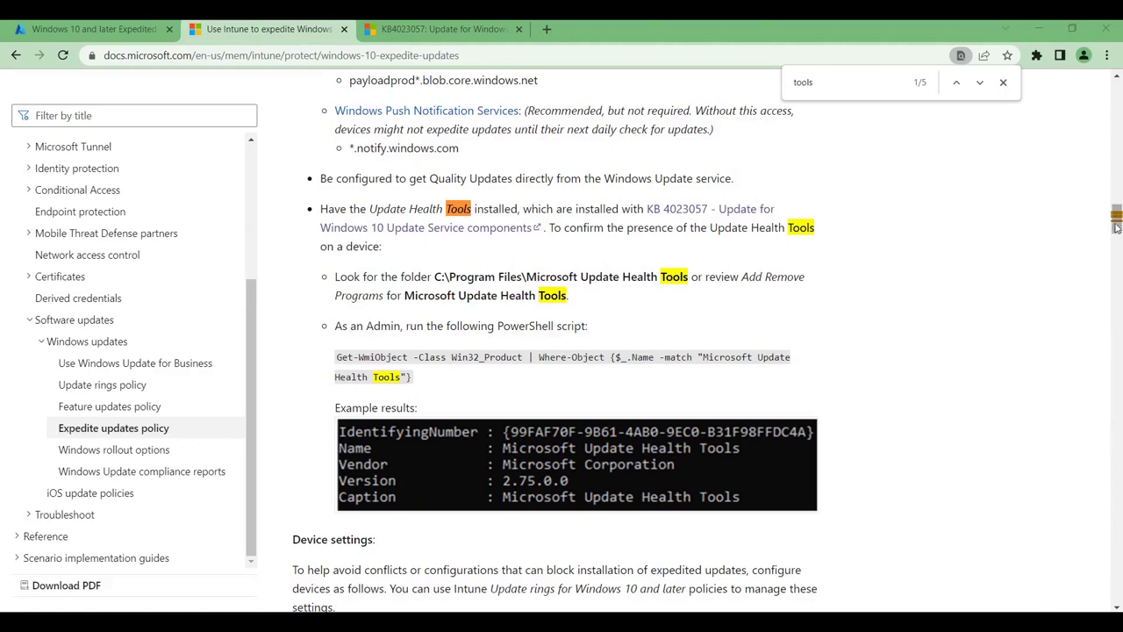
scroll(529, 249, up, 2)
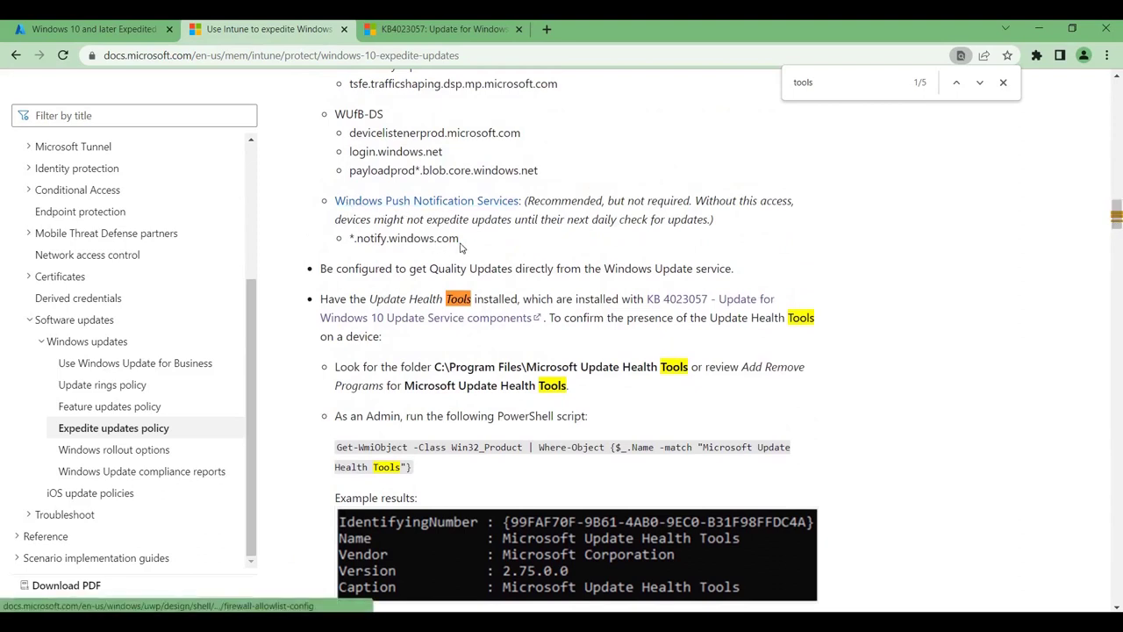
drag(459, 238, 380, 238)
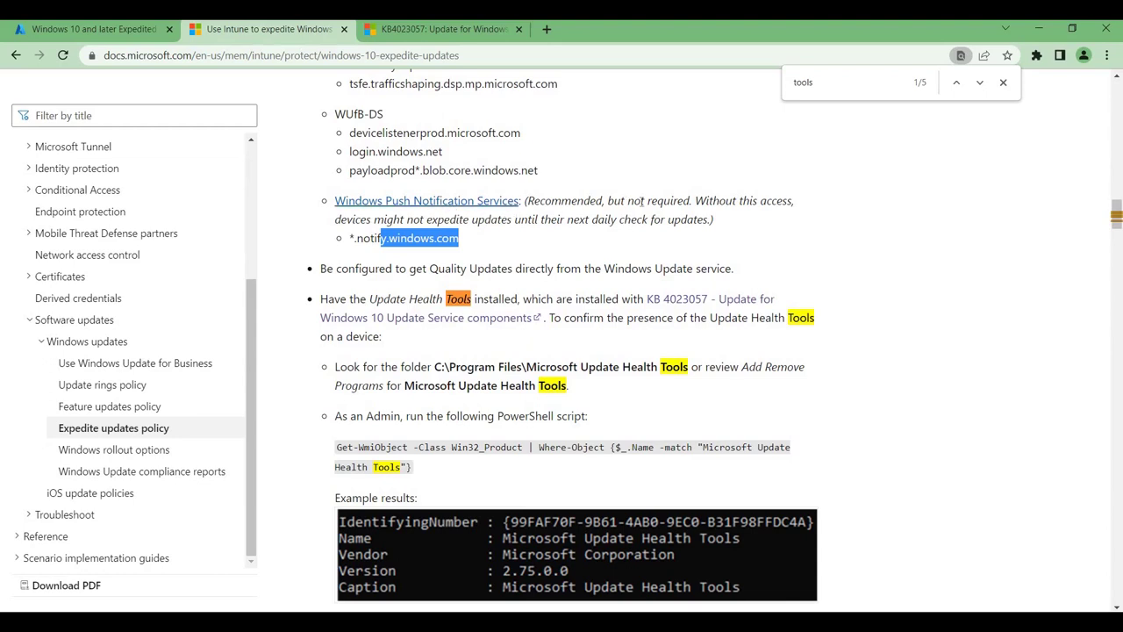
drag(411, 219, 523, 220)
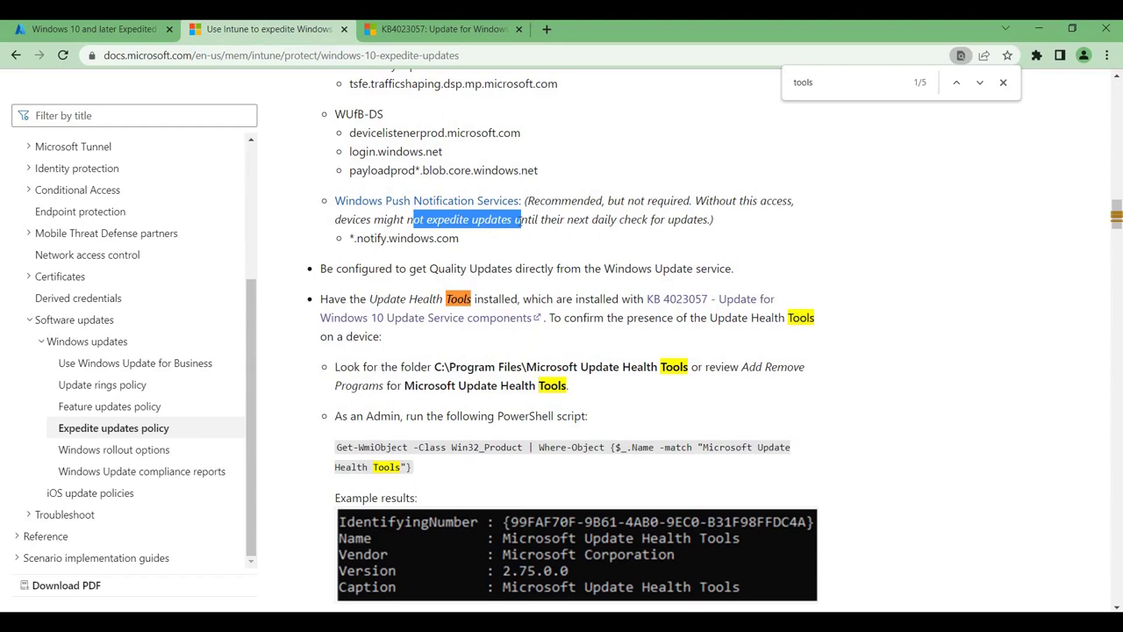